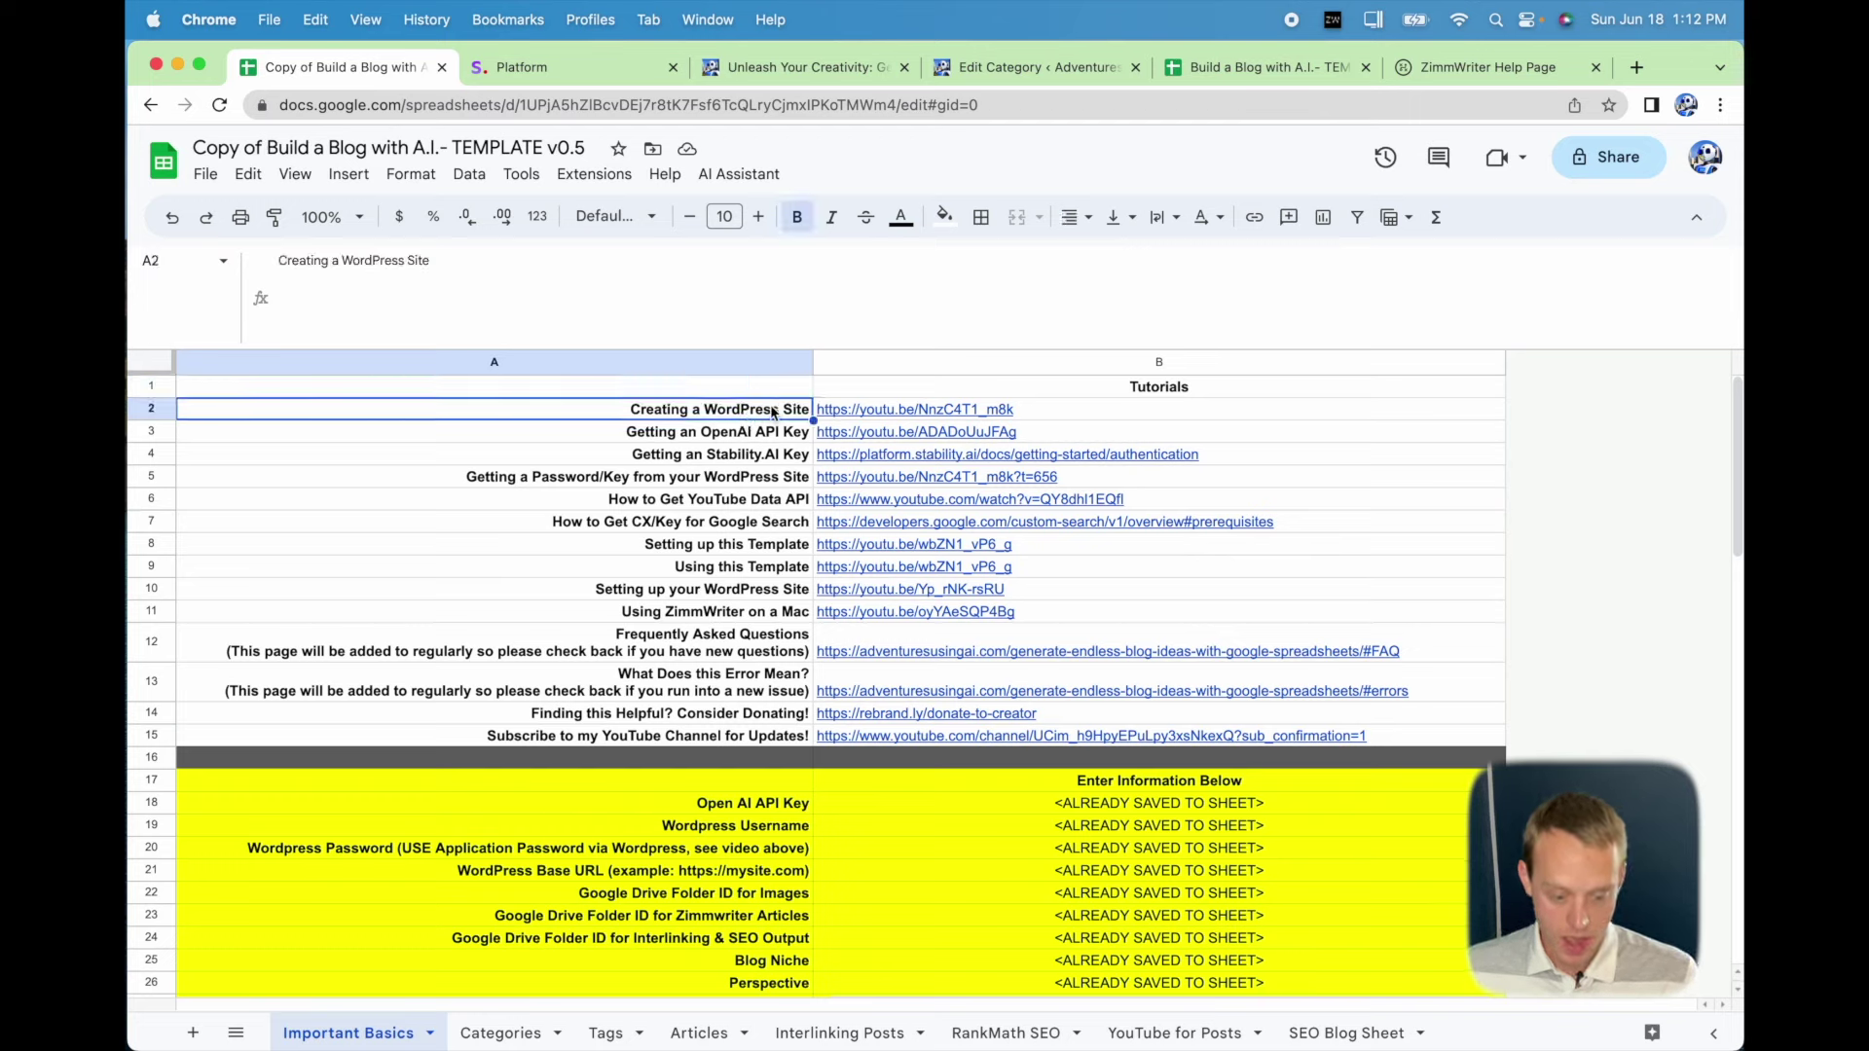
Review the tutorial entries on site creation, API keys, Google Search credentials, template use and WordPress setup in rows 2 to 10.
left_click_drag(770, 417, 746, 527)
left_click(713, 435)
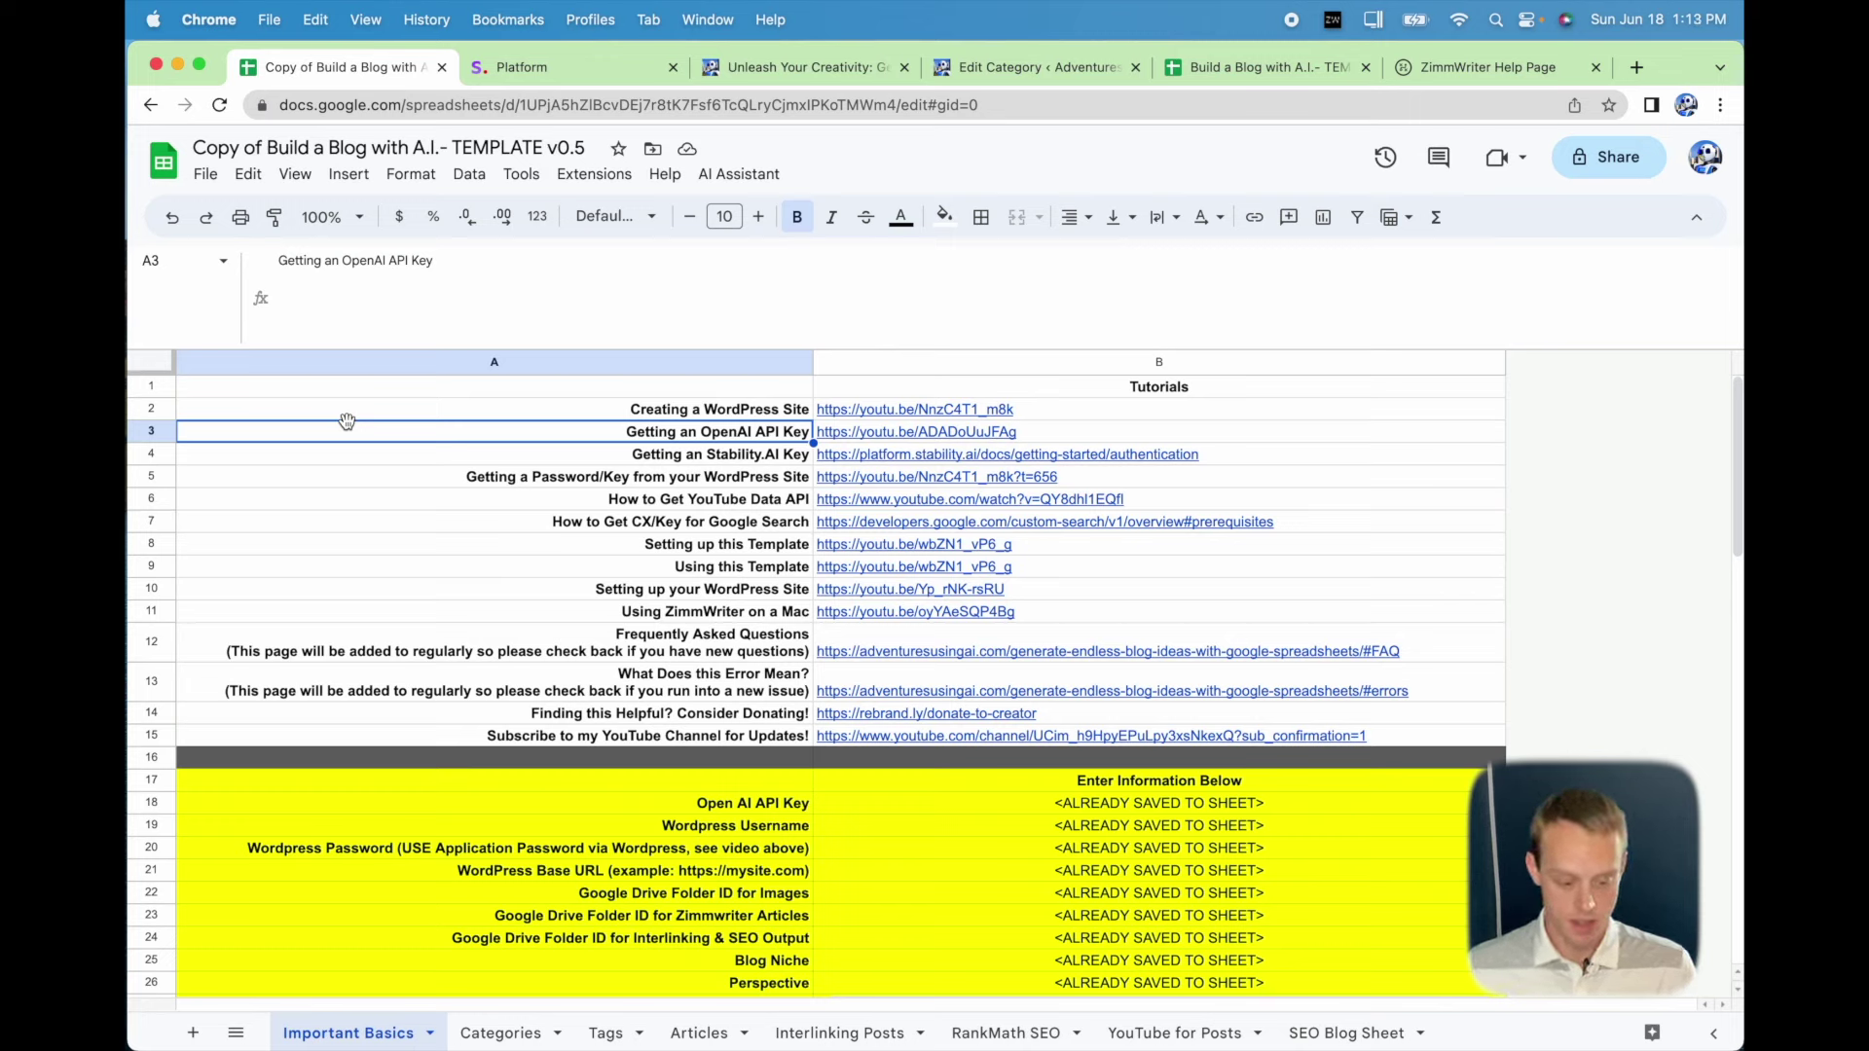
key("Down")
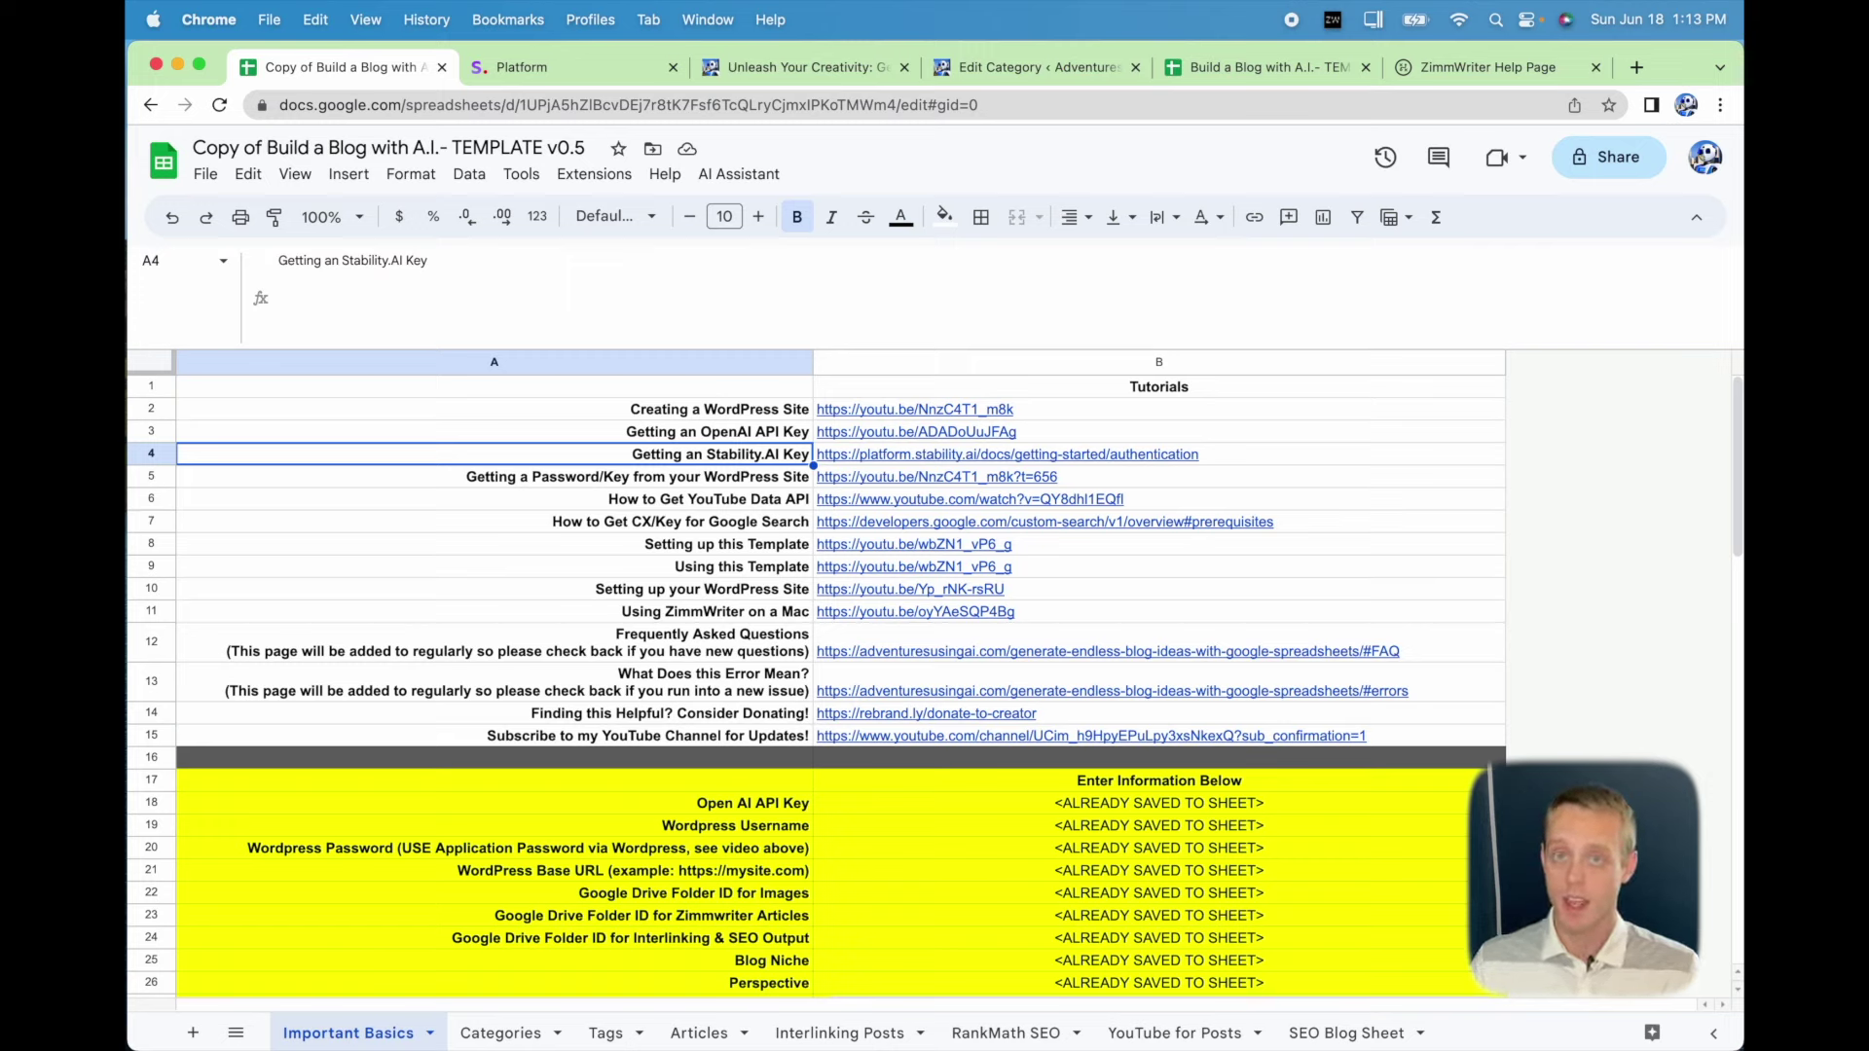
left_click(494, 476)
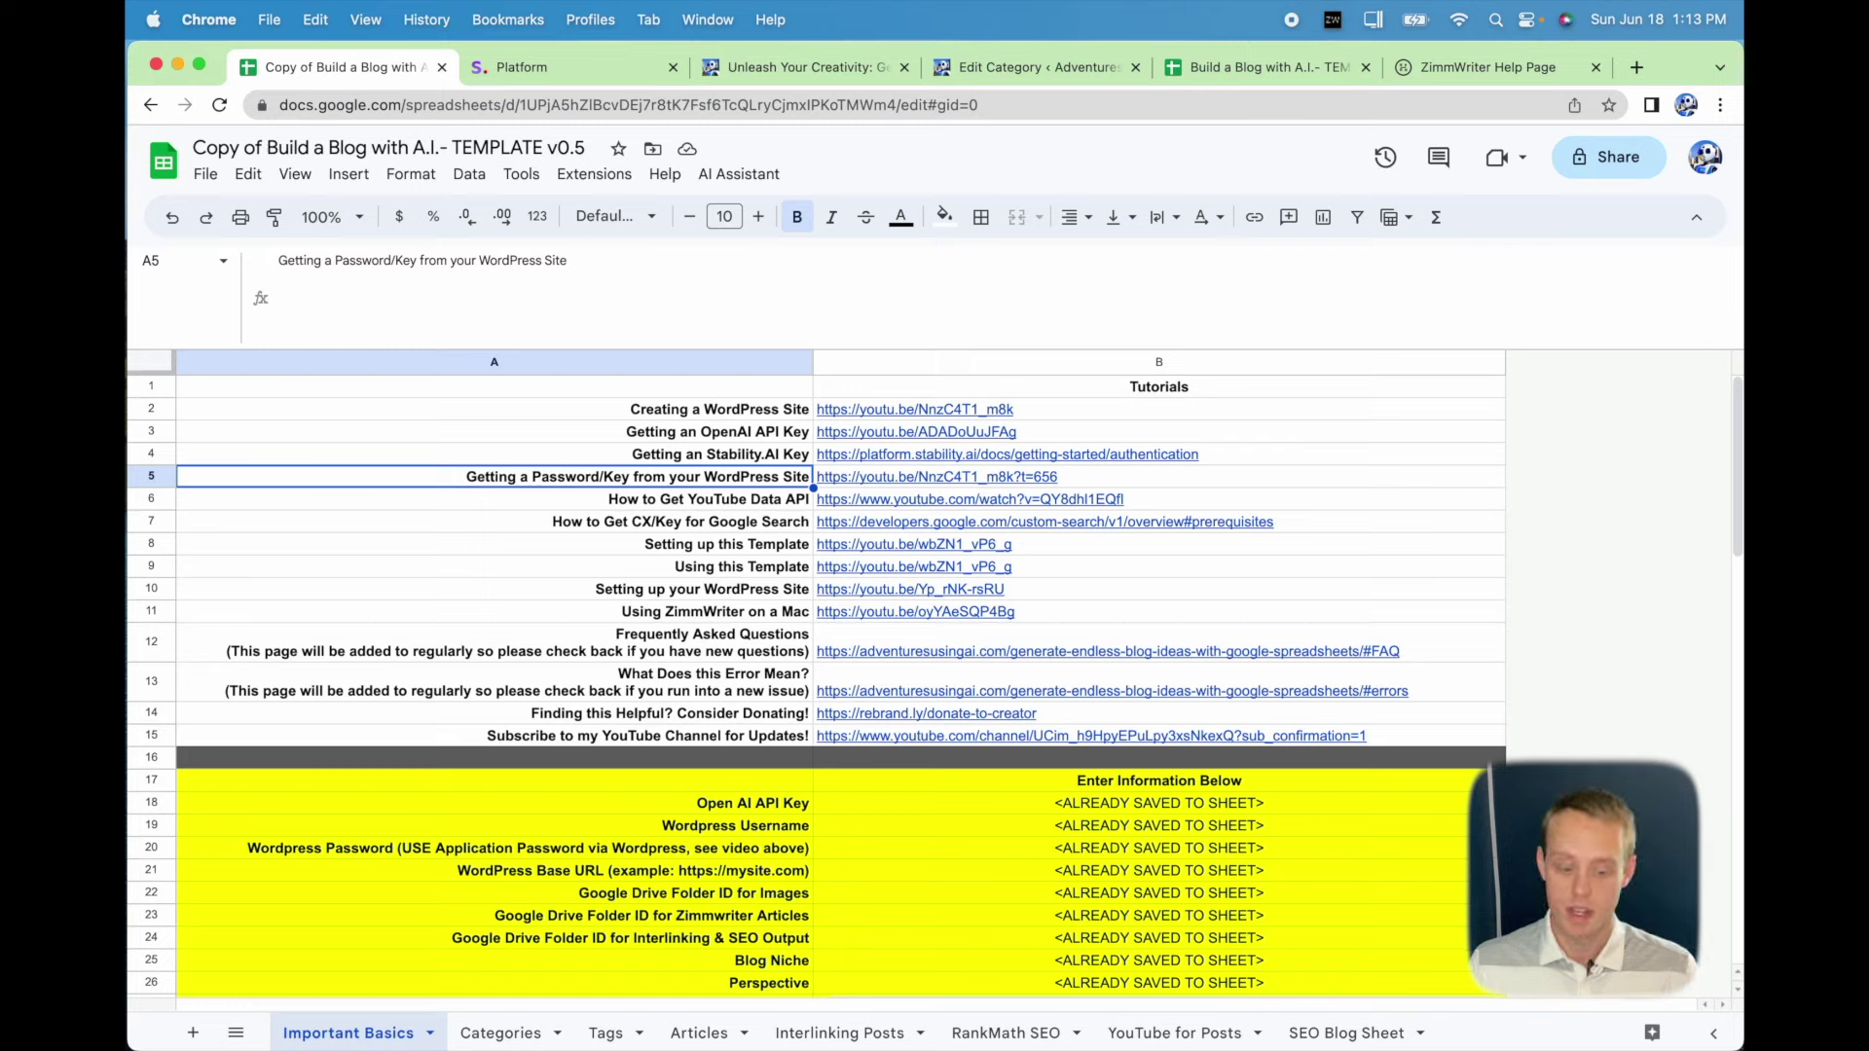
left_click(584, 498)
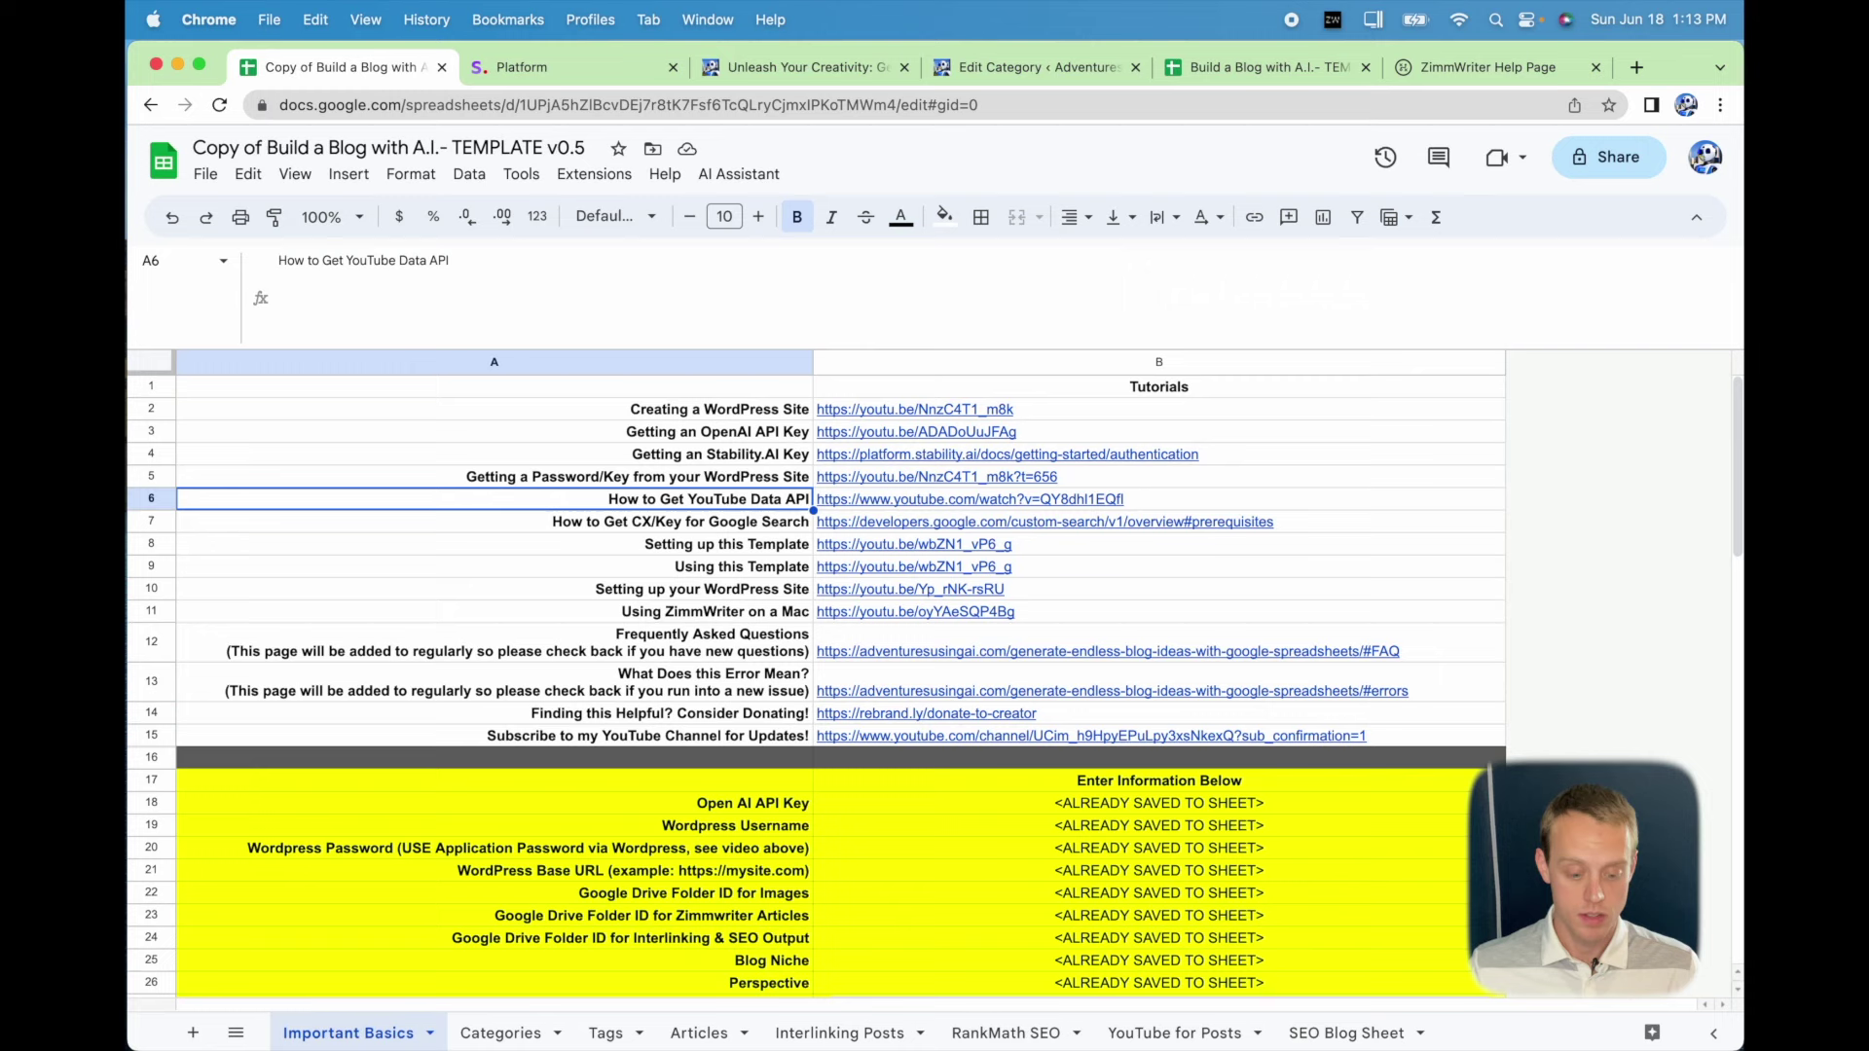
left_click(1266, 498)
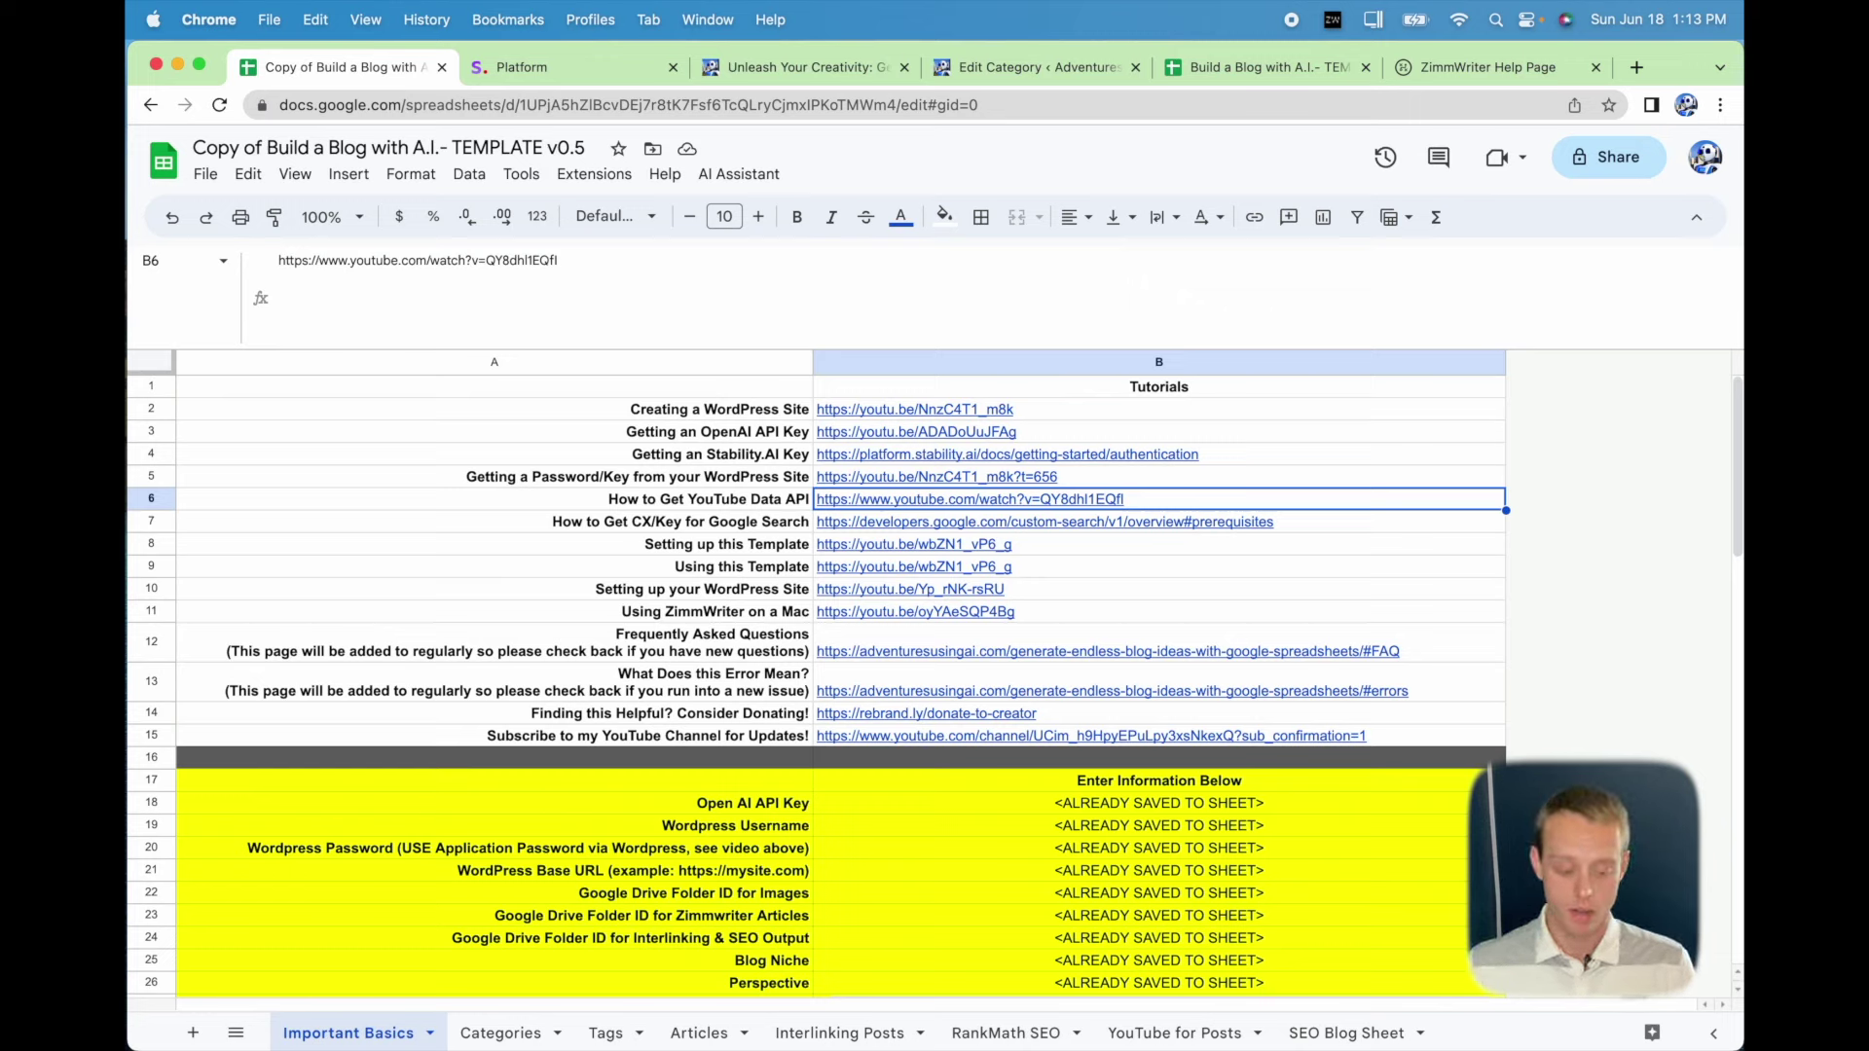
key("Down")
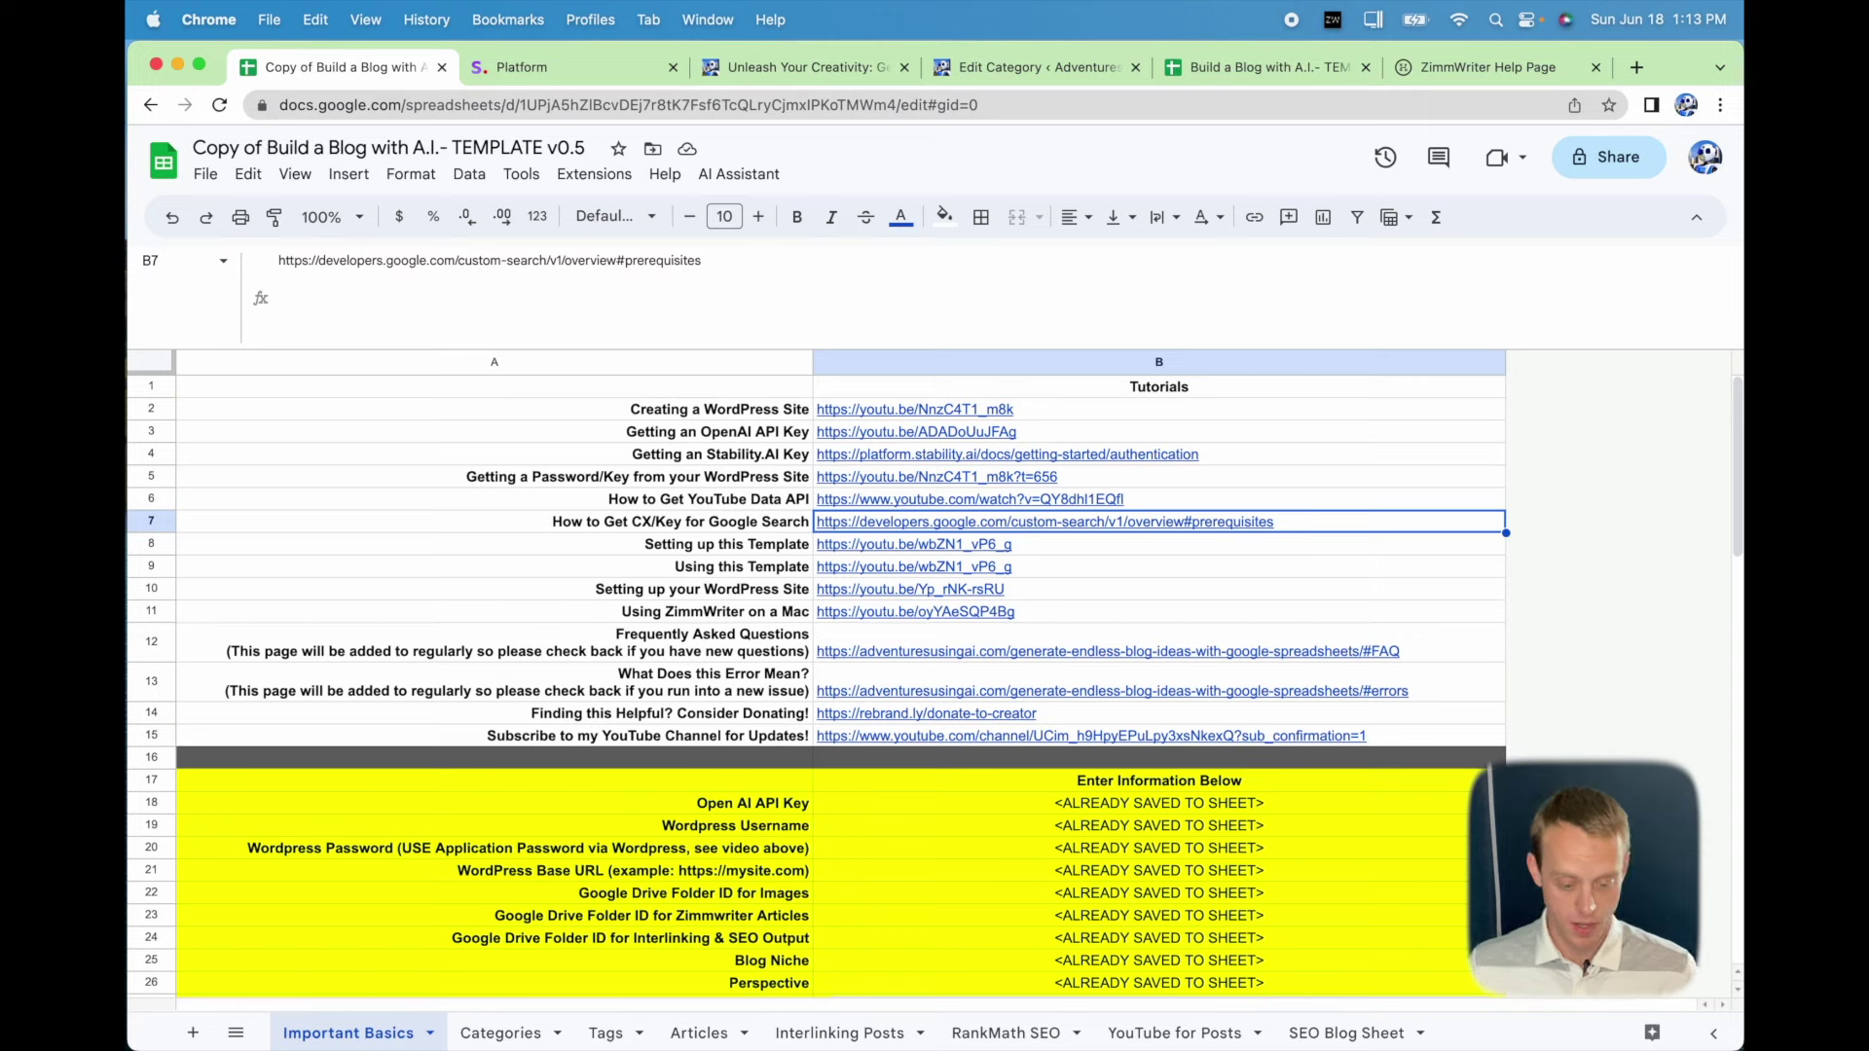
key("Down")
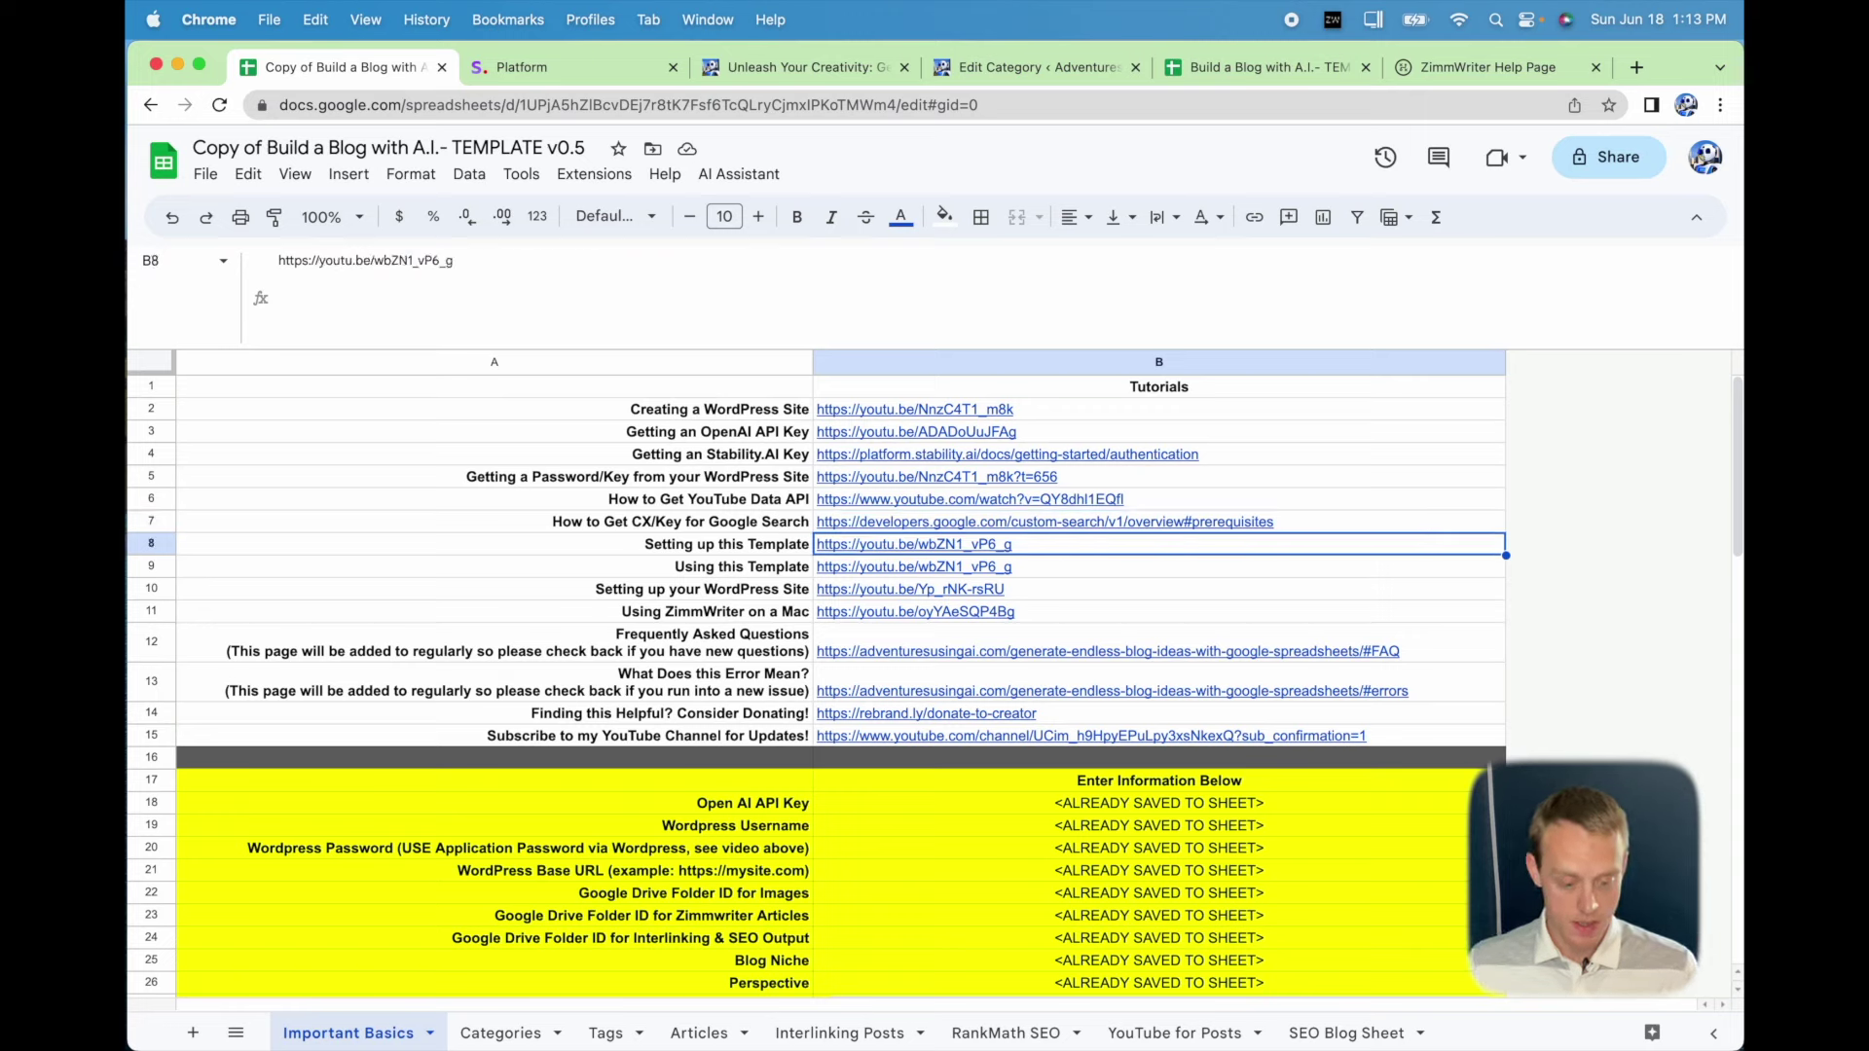
key("Left")
key("Down")
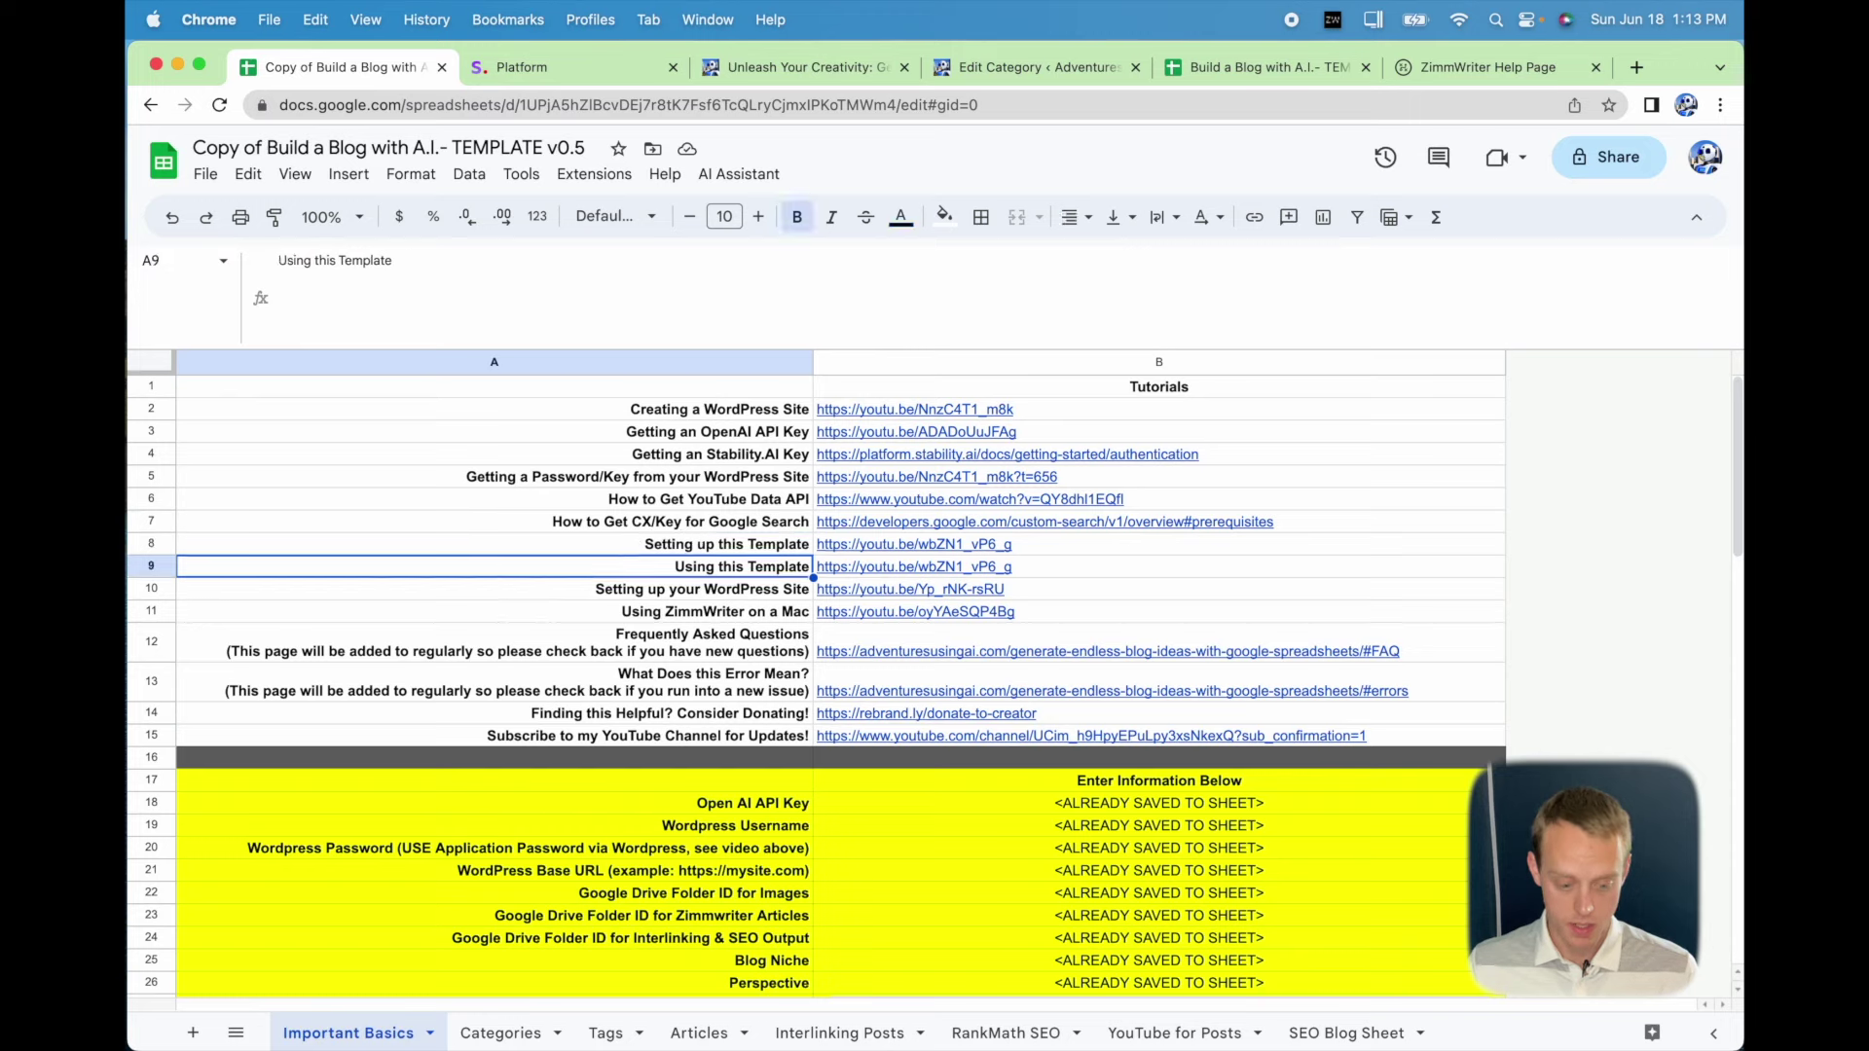
key("Down")
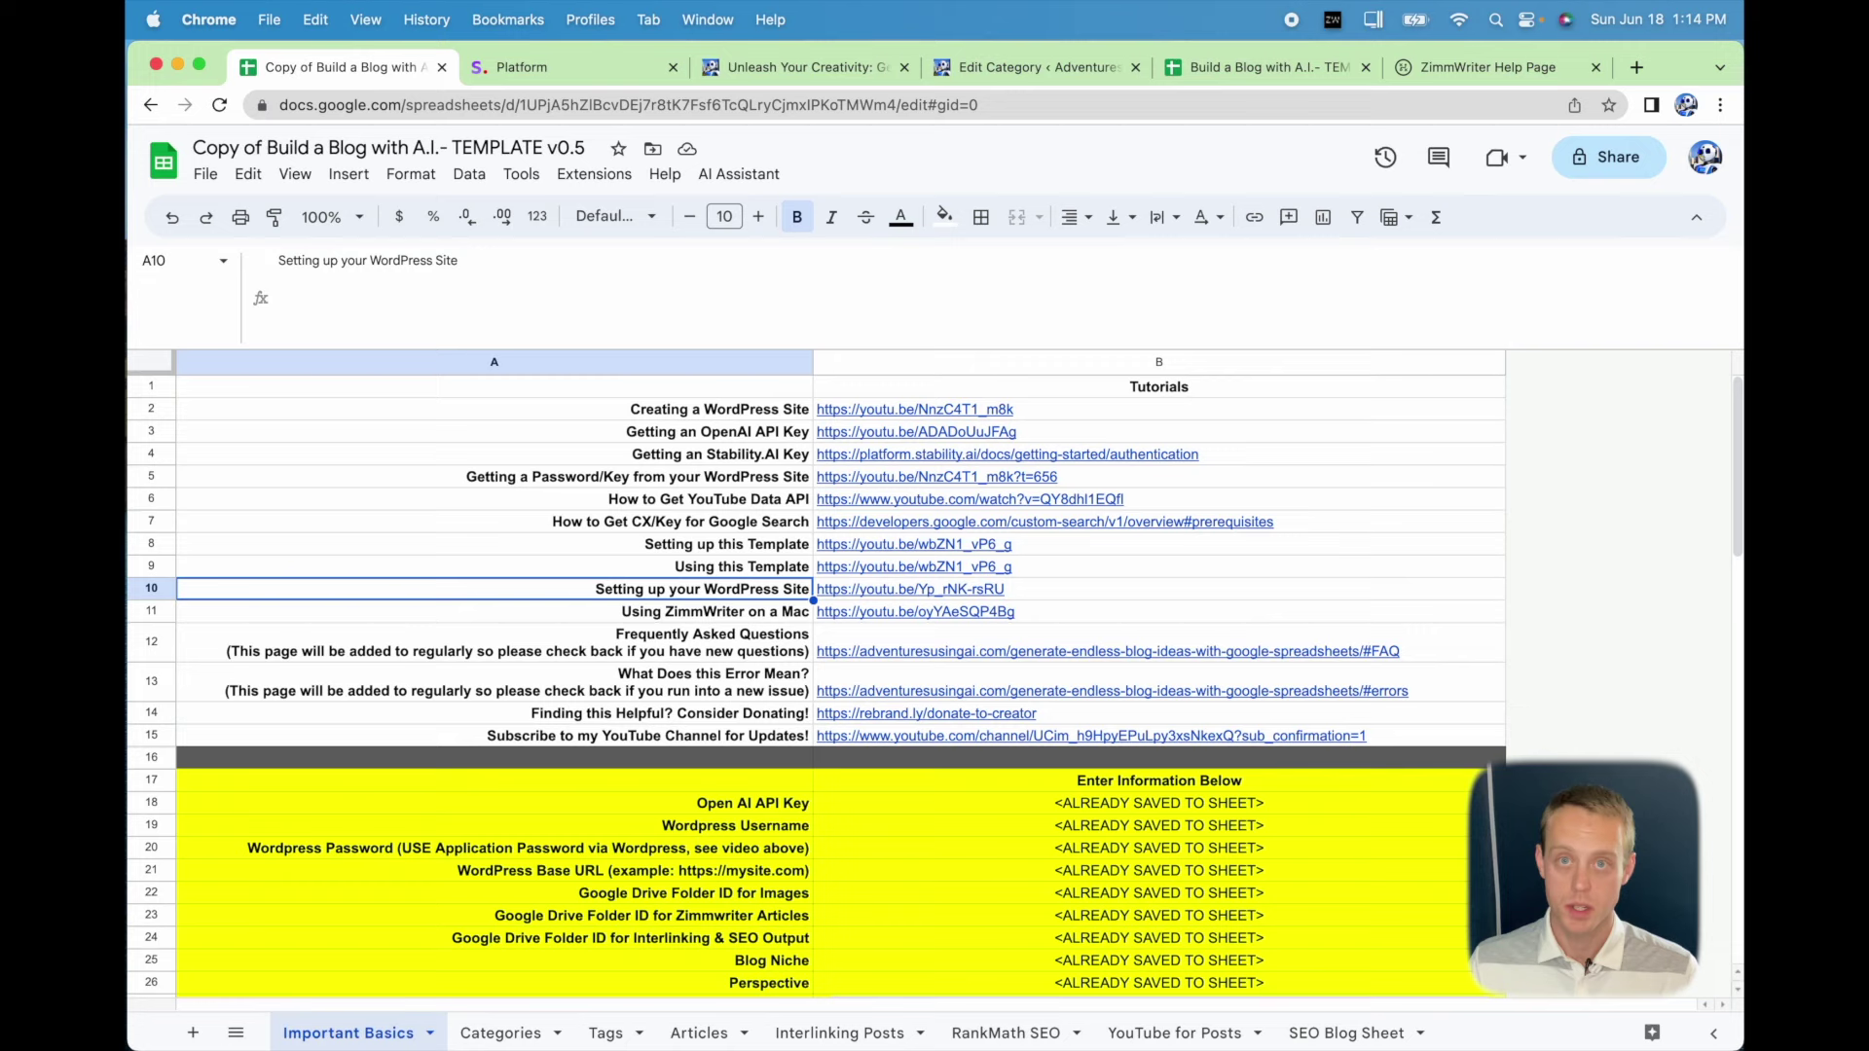
Review the ZimmWriter on a Mac, FAQ, error help, donation and YouTube subscription entries with their links in rows 11 to 15.
key("Down")
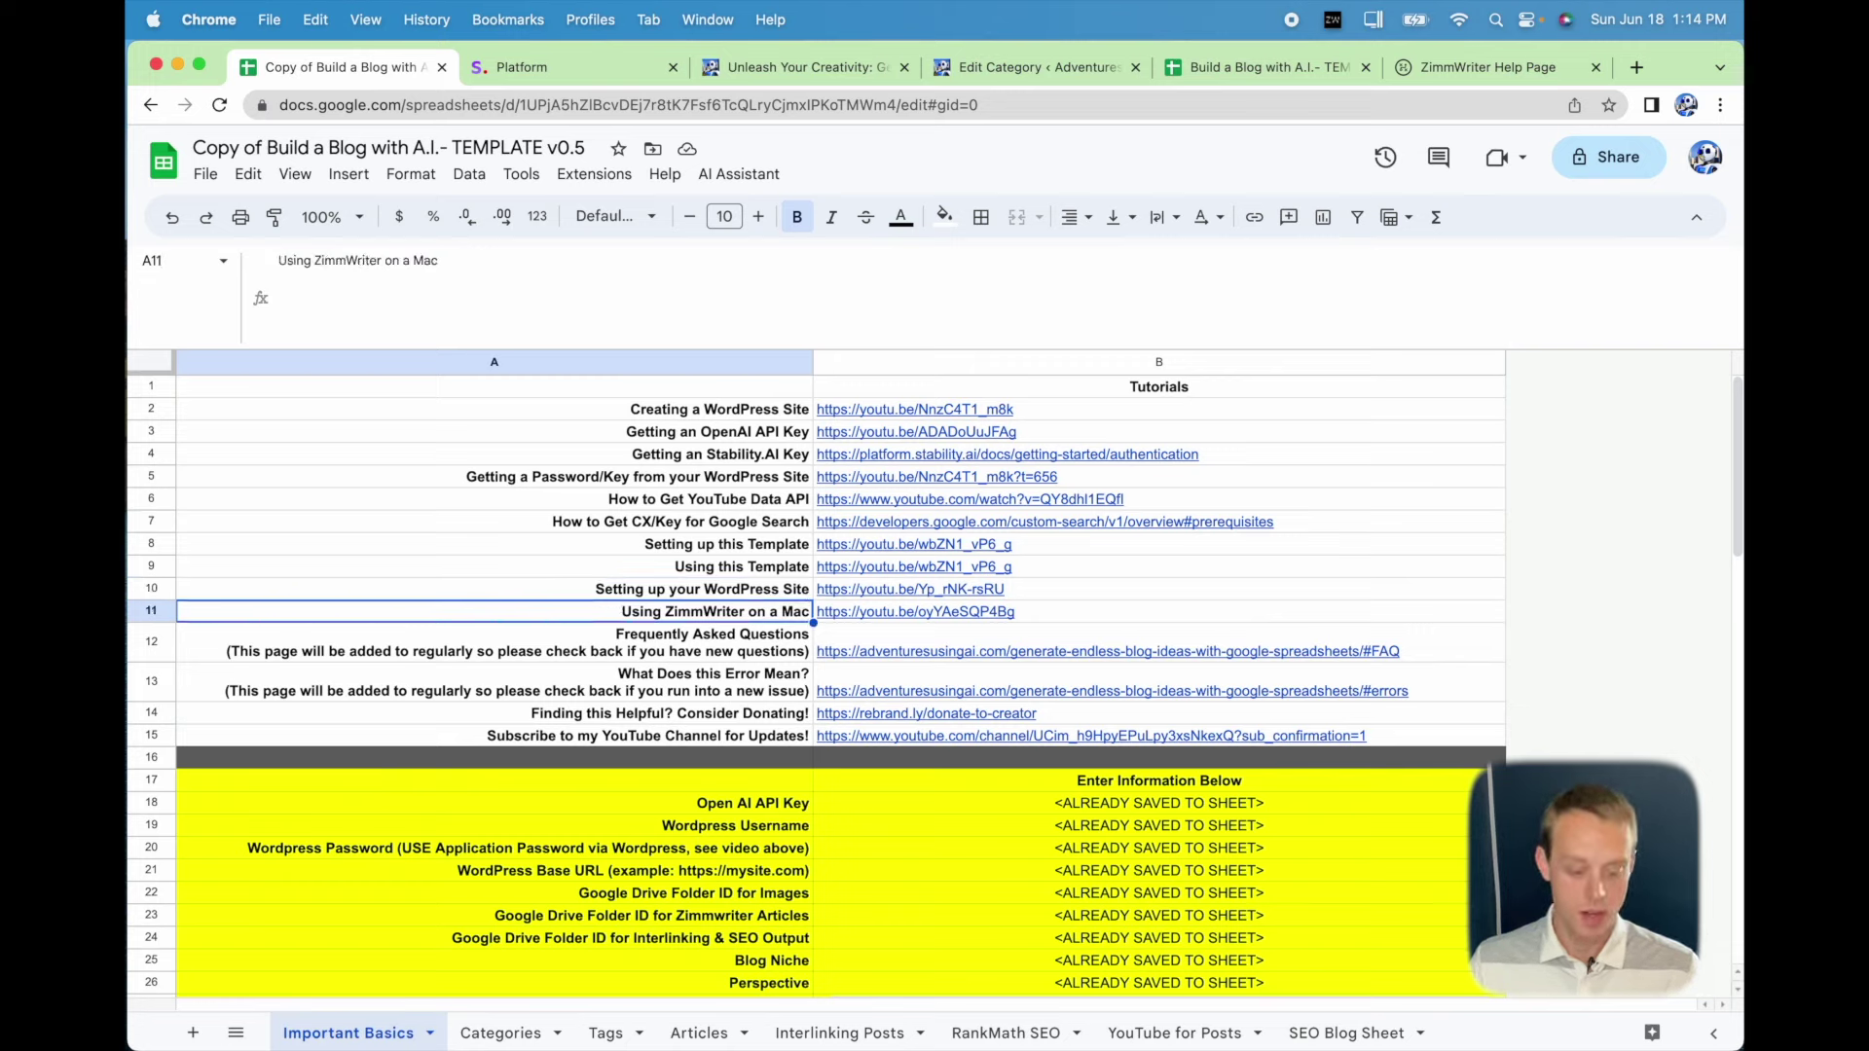
key("Right")
key("Left")
key("Right")
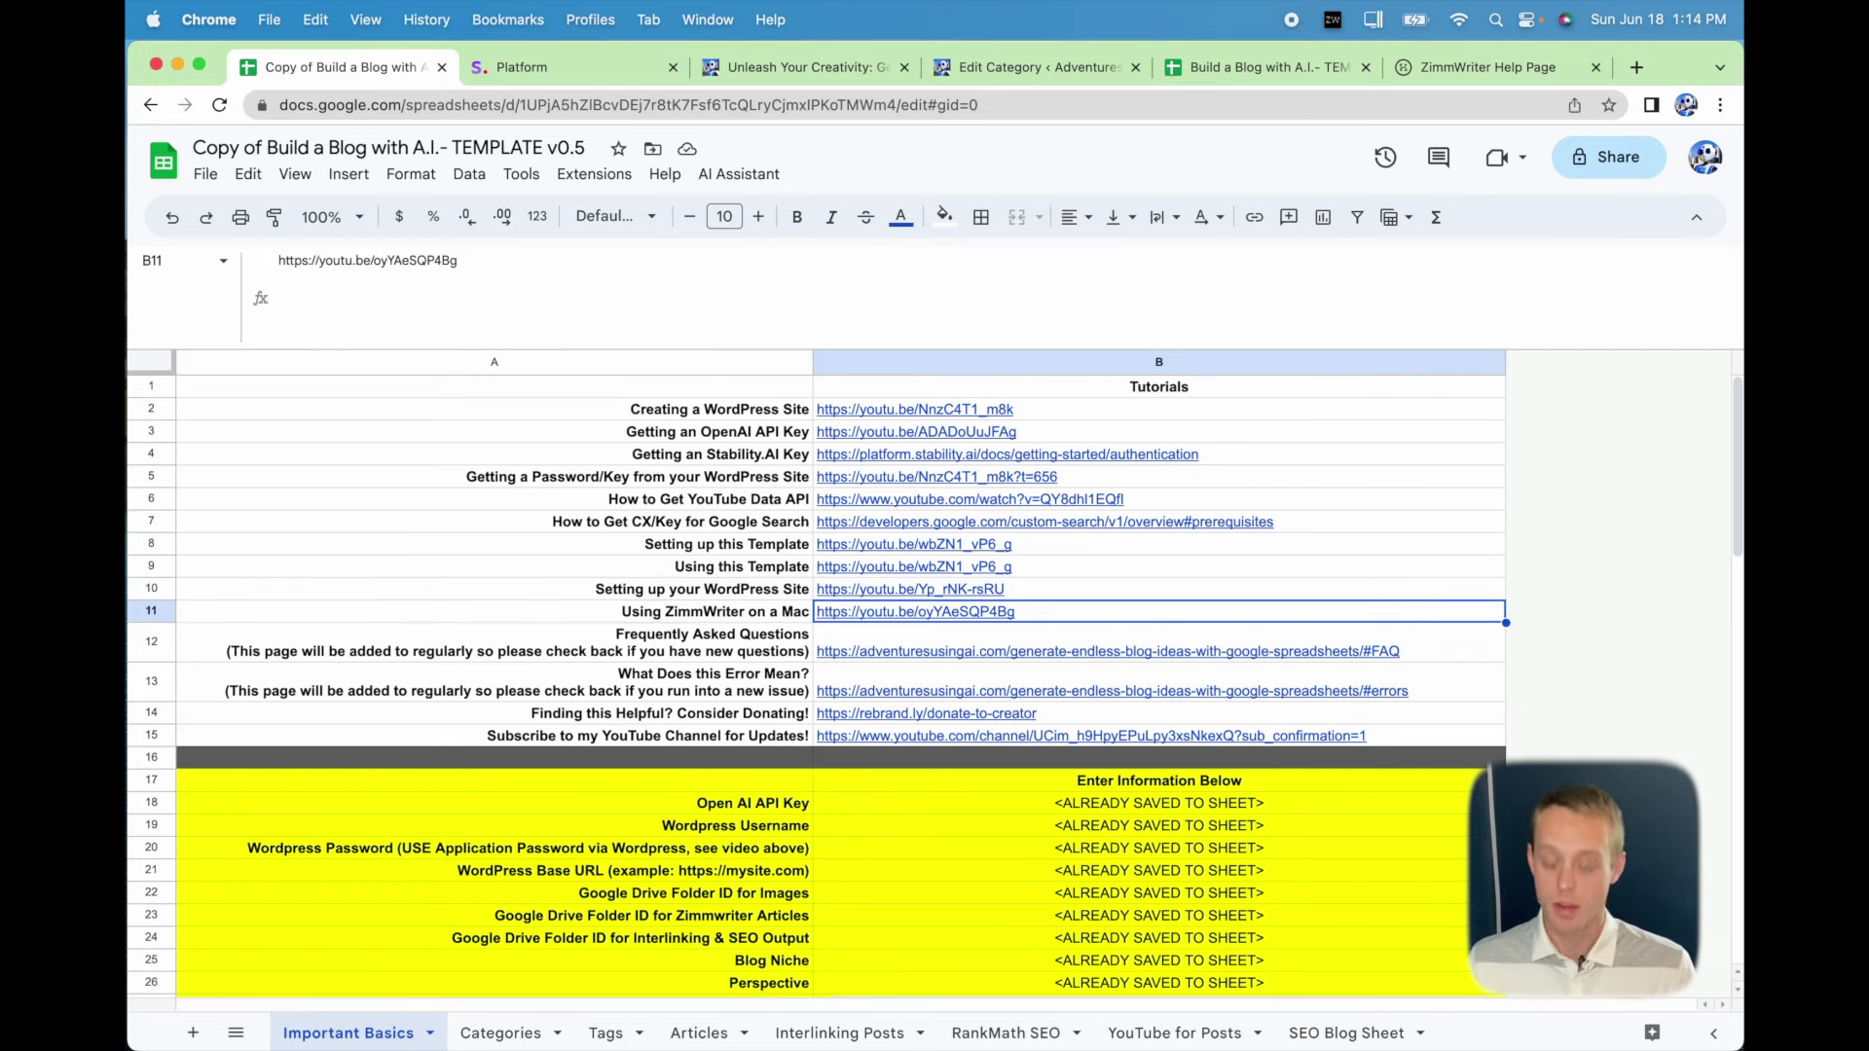
key("Left")
key("Down")
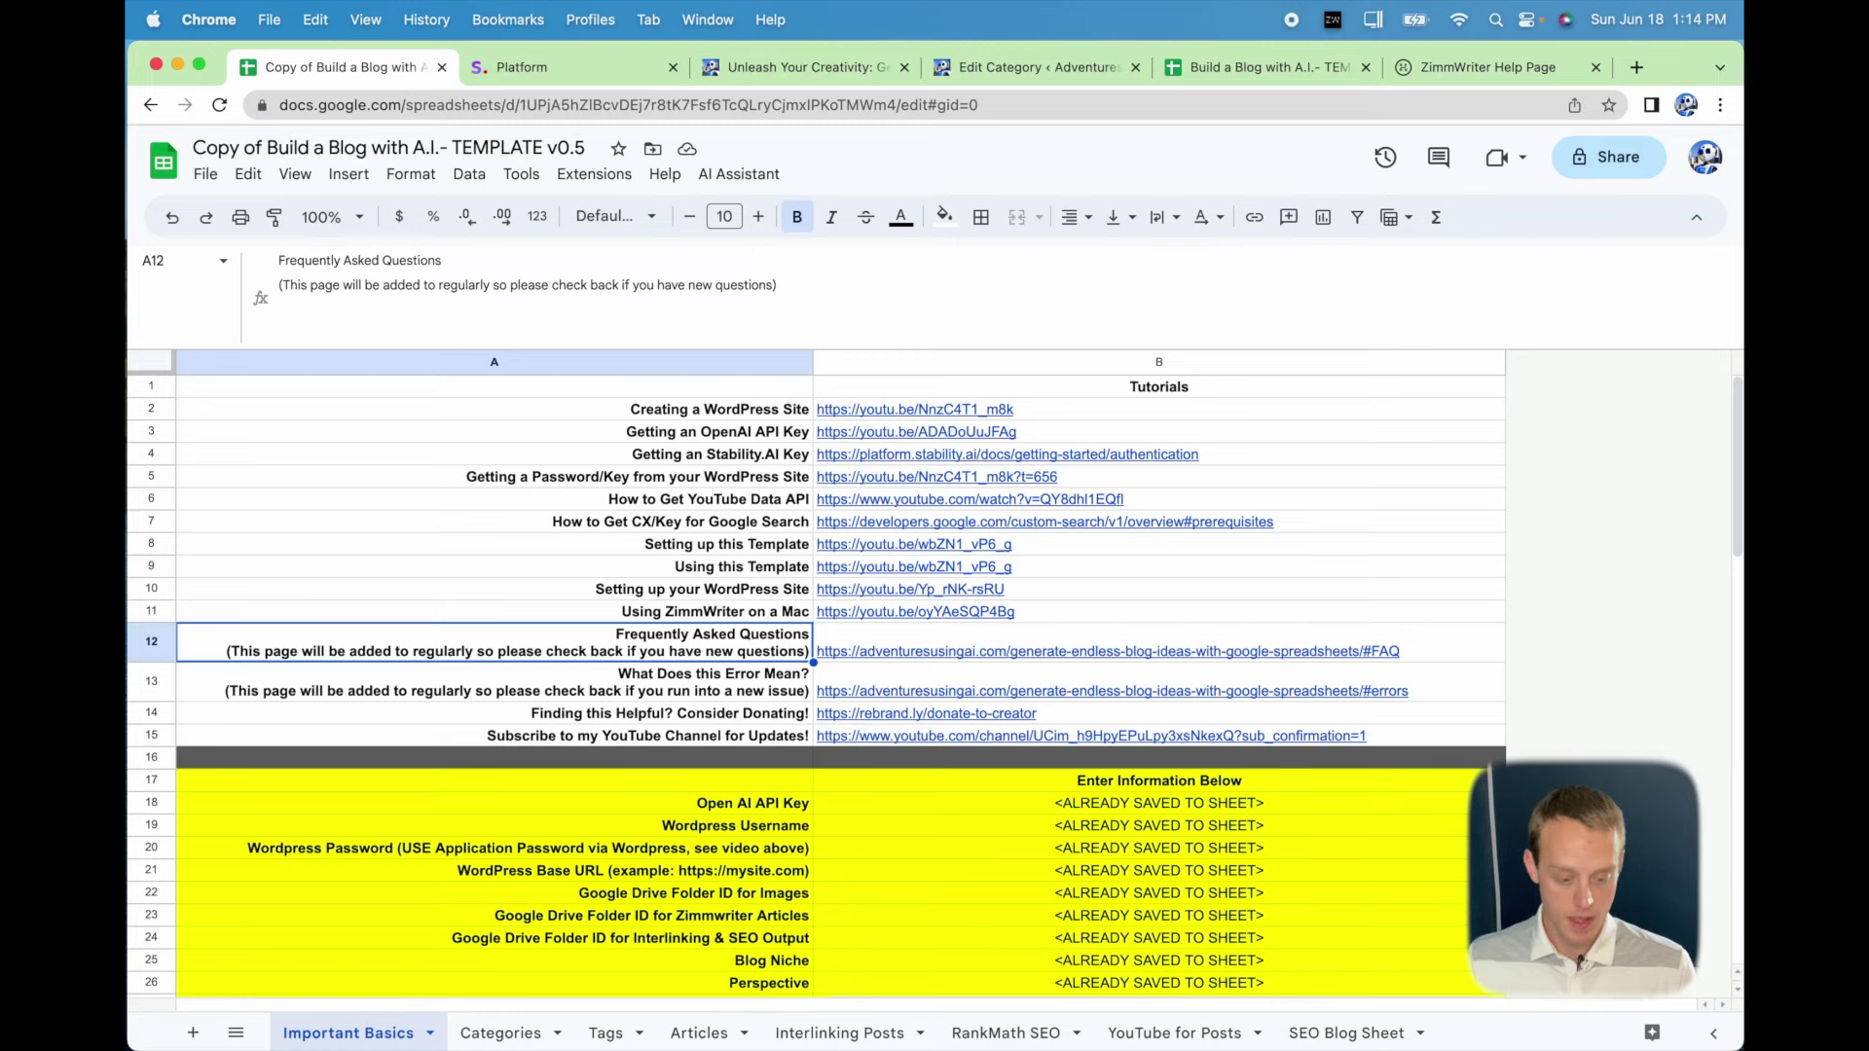
key("Right")
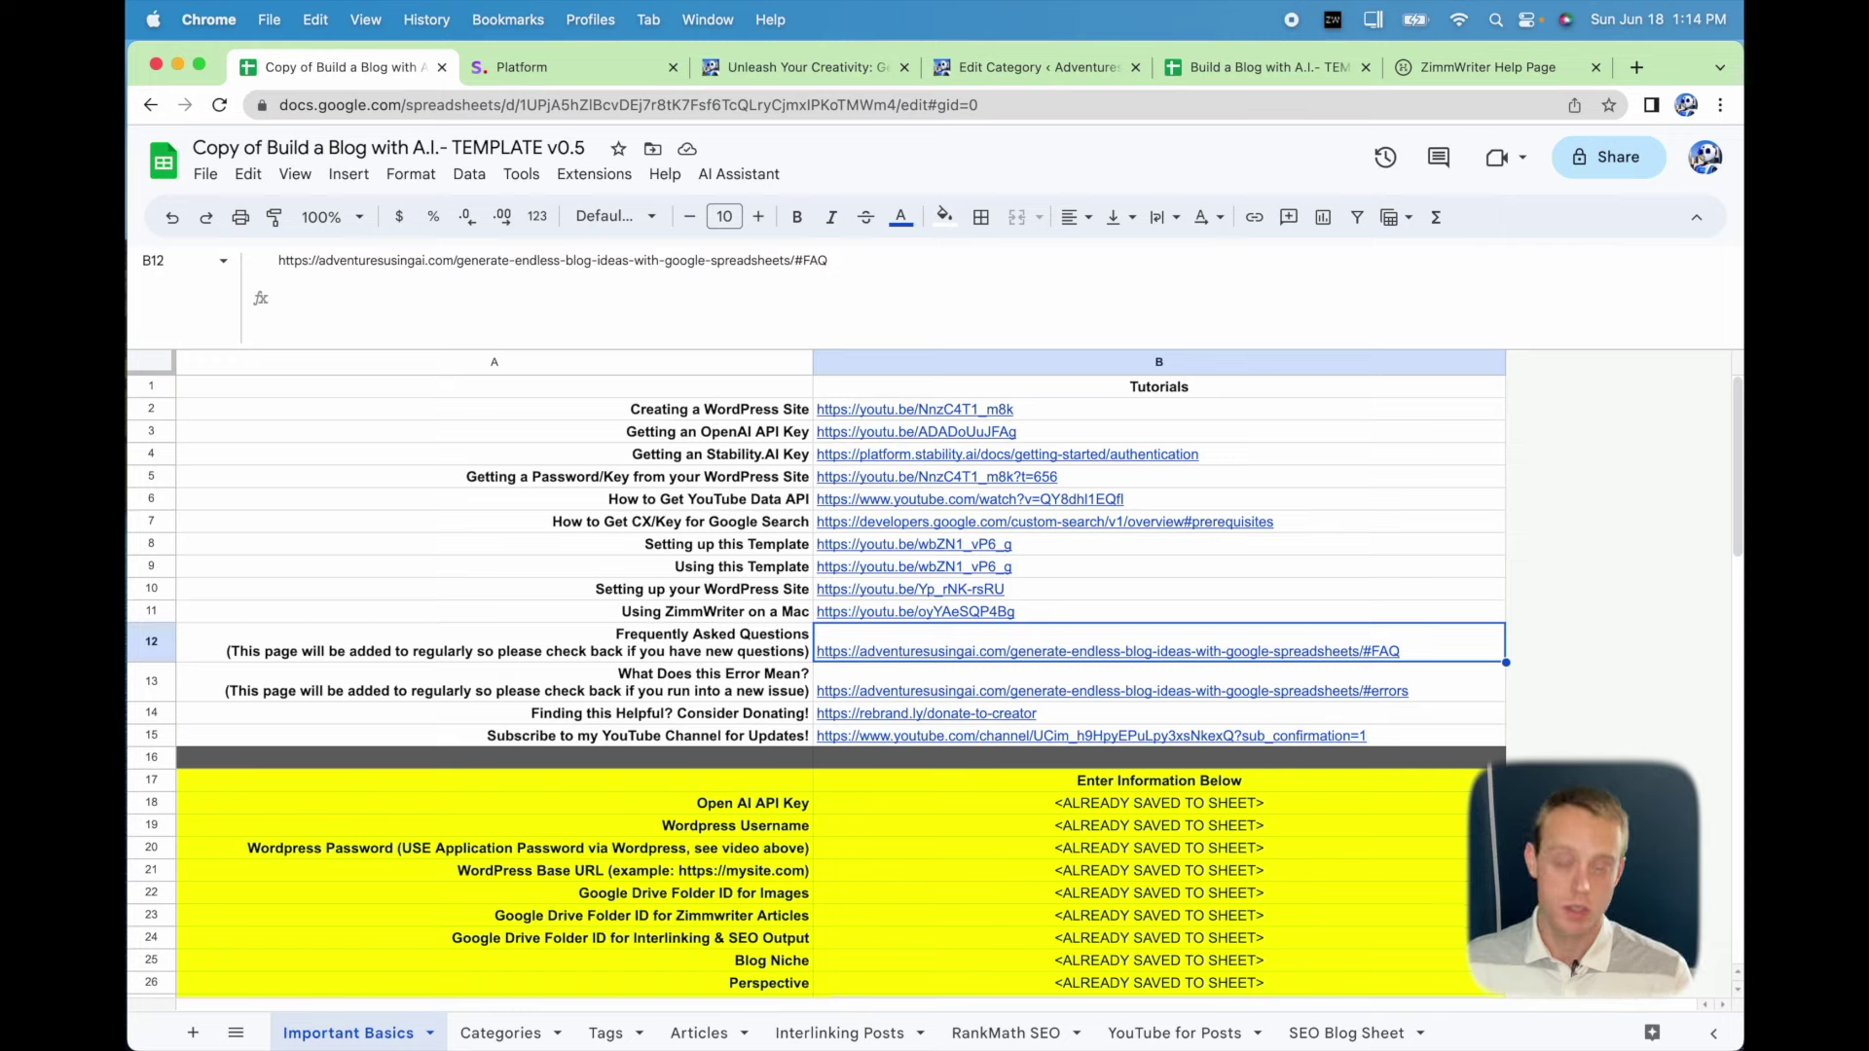
key("Down")
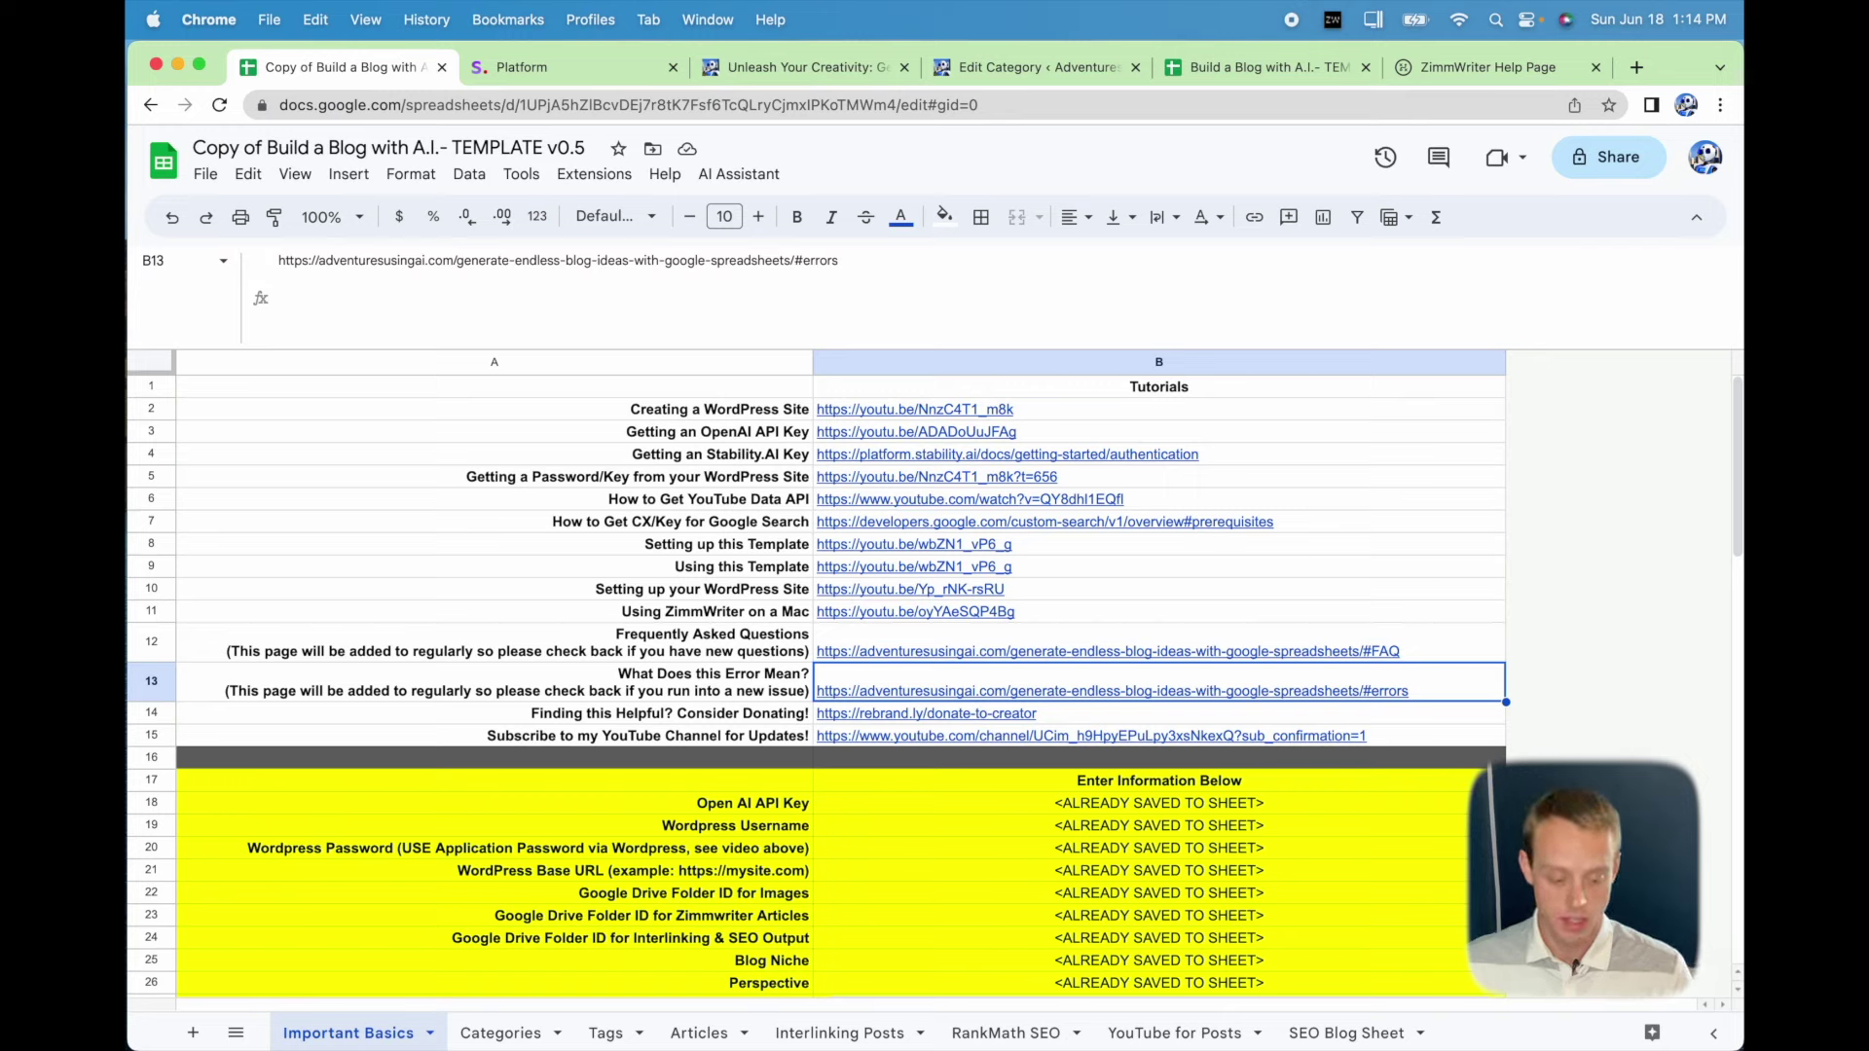
left_click(1159, 714)
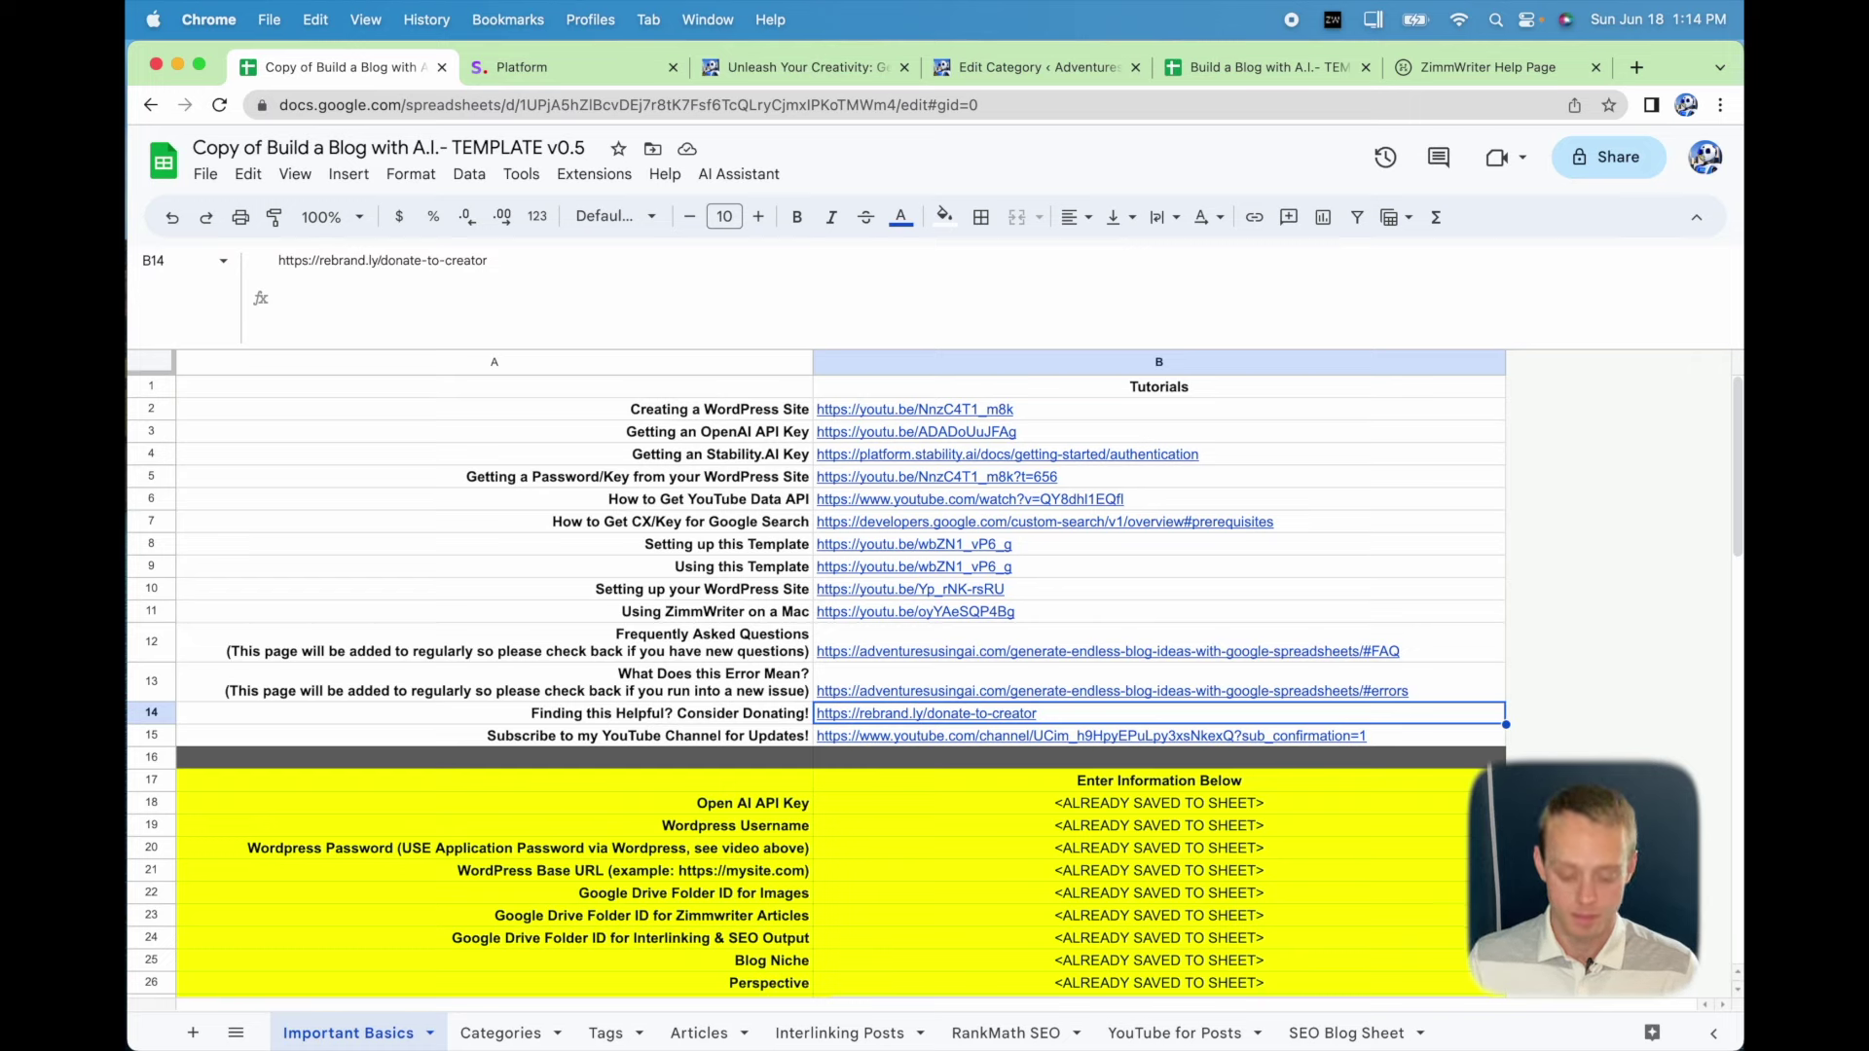
left_click(1431, 736)
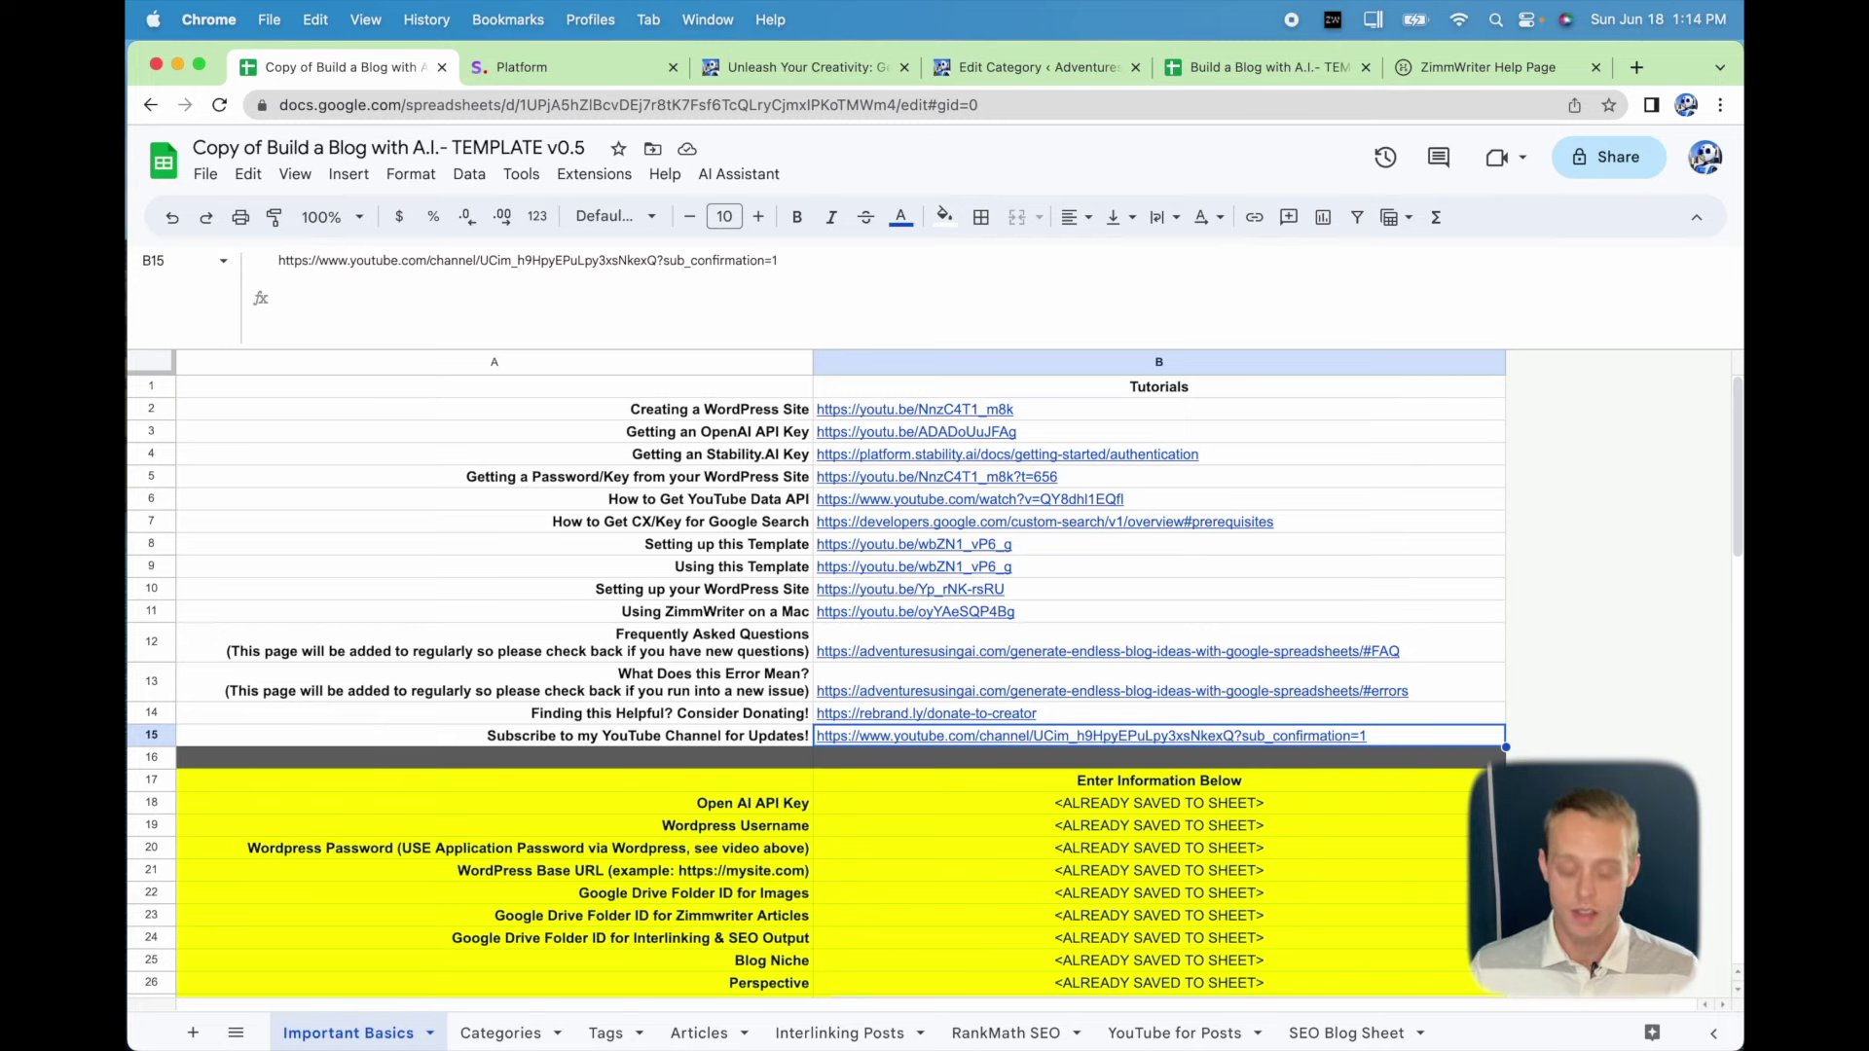
Examine the OpenAI API key and WordPress username, password and base URL fields in the yellow information section.
key("Down")
key("Down")
key("Down")
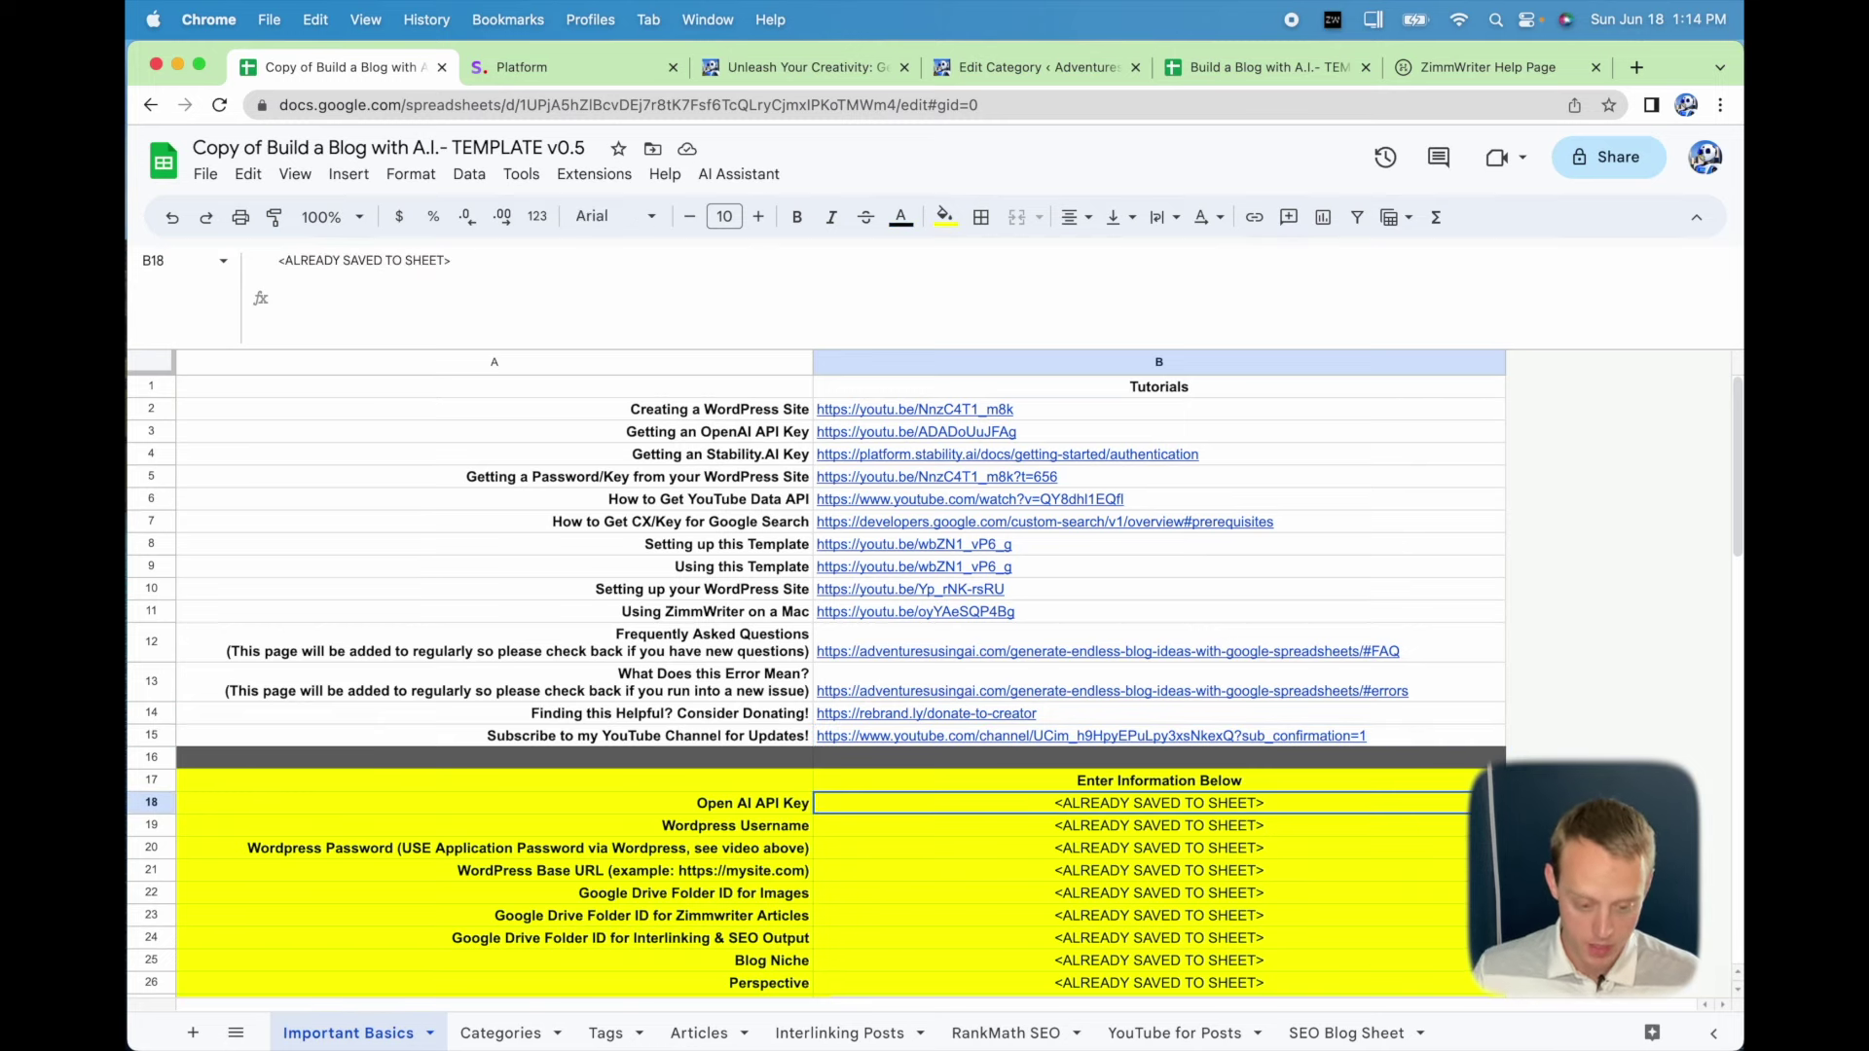
scroll(565, 599, "down", 5)
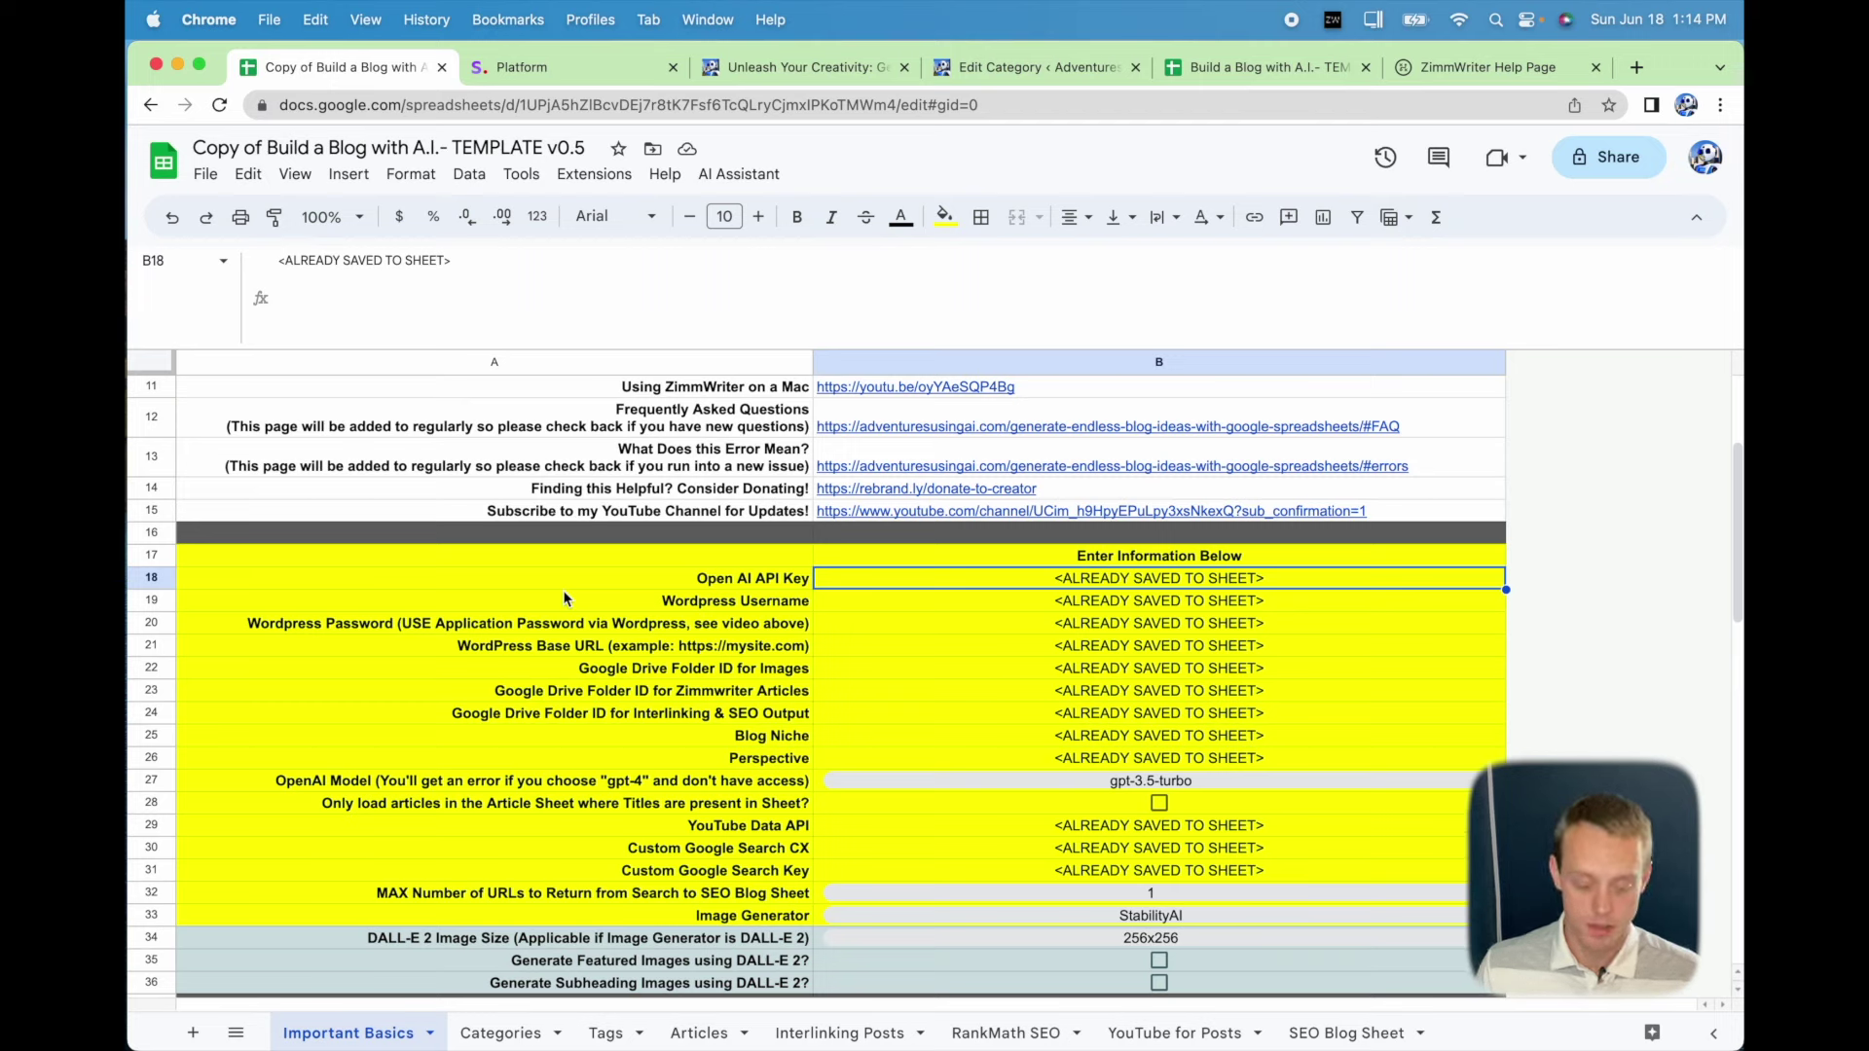
left_click(566, 592)
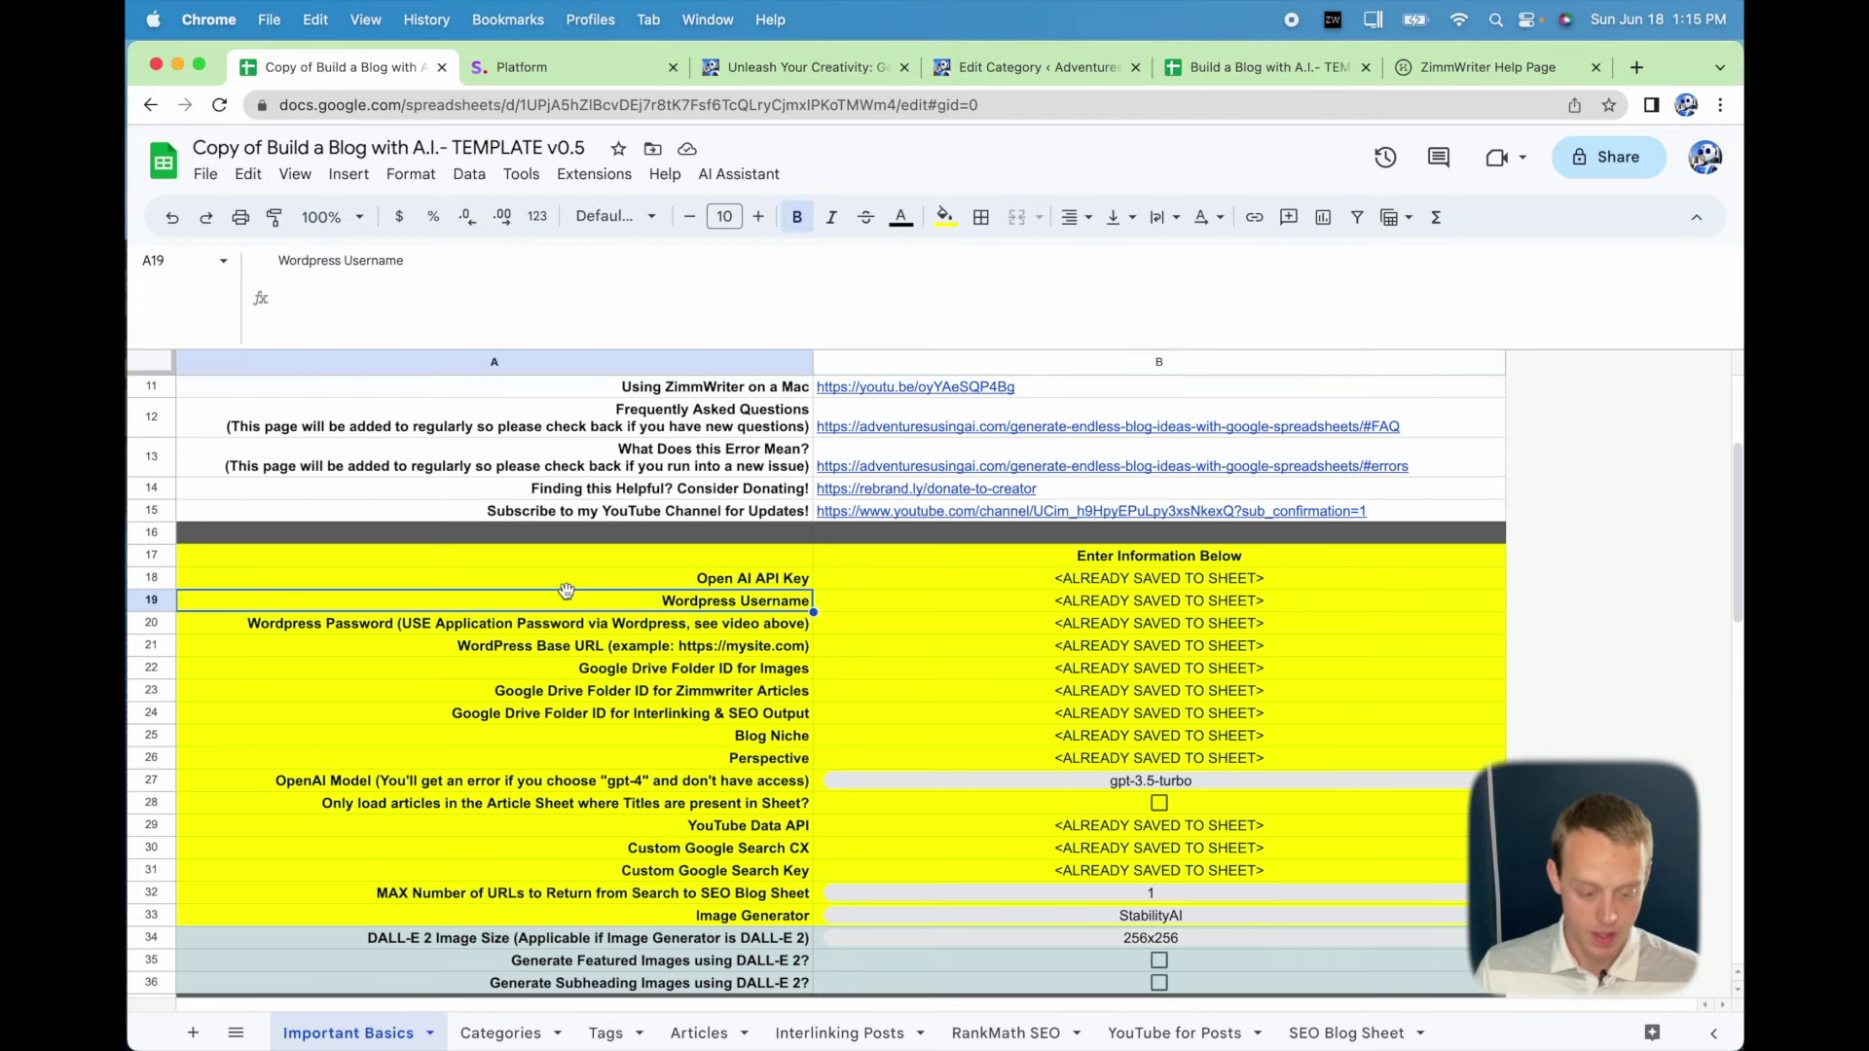
left_click(996, 580)
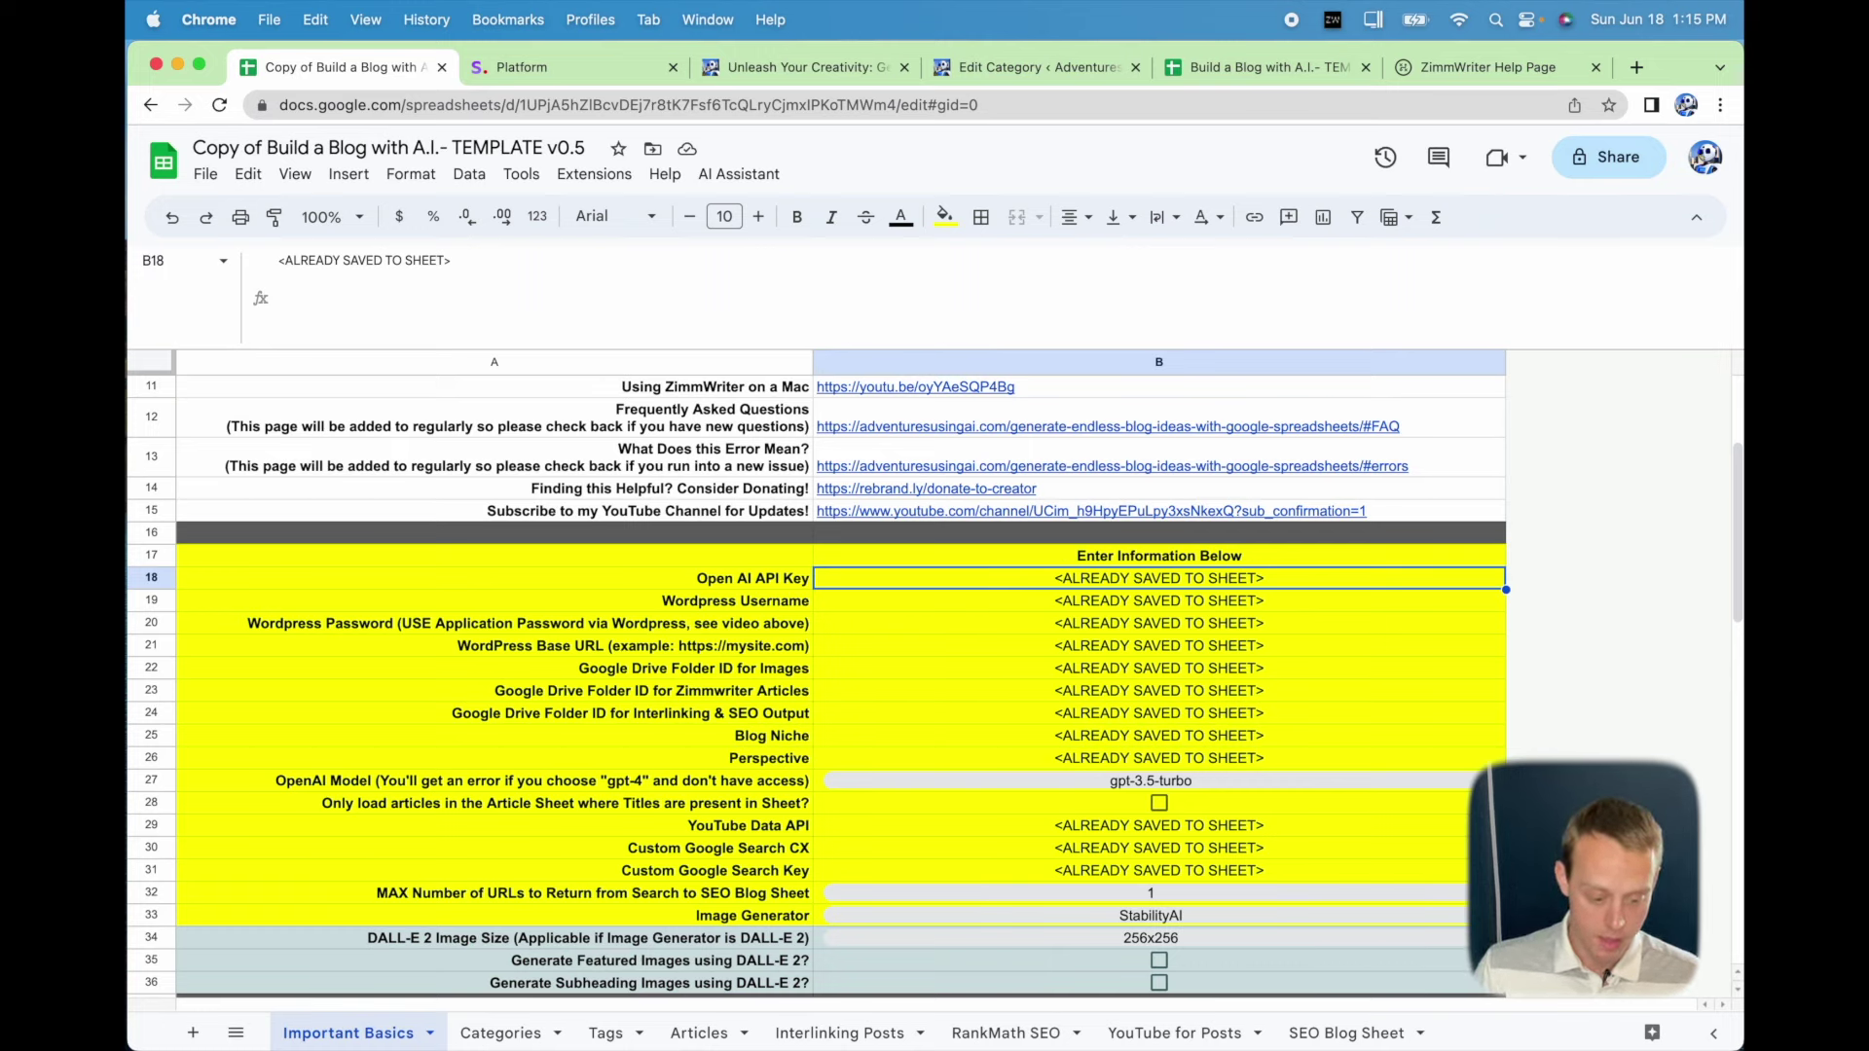
key("Down")
key("Down")
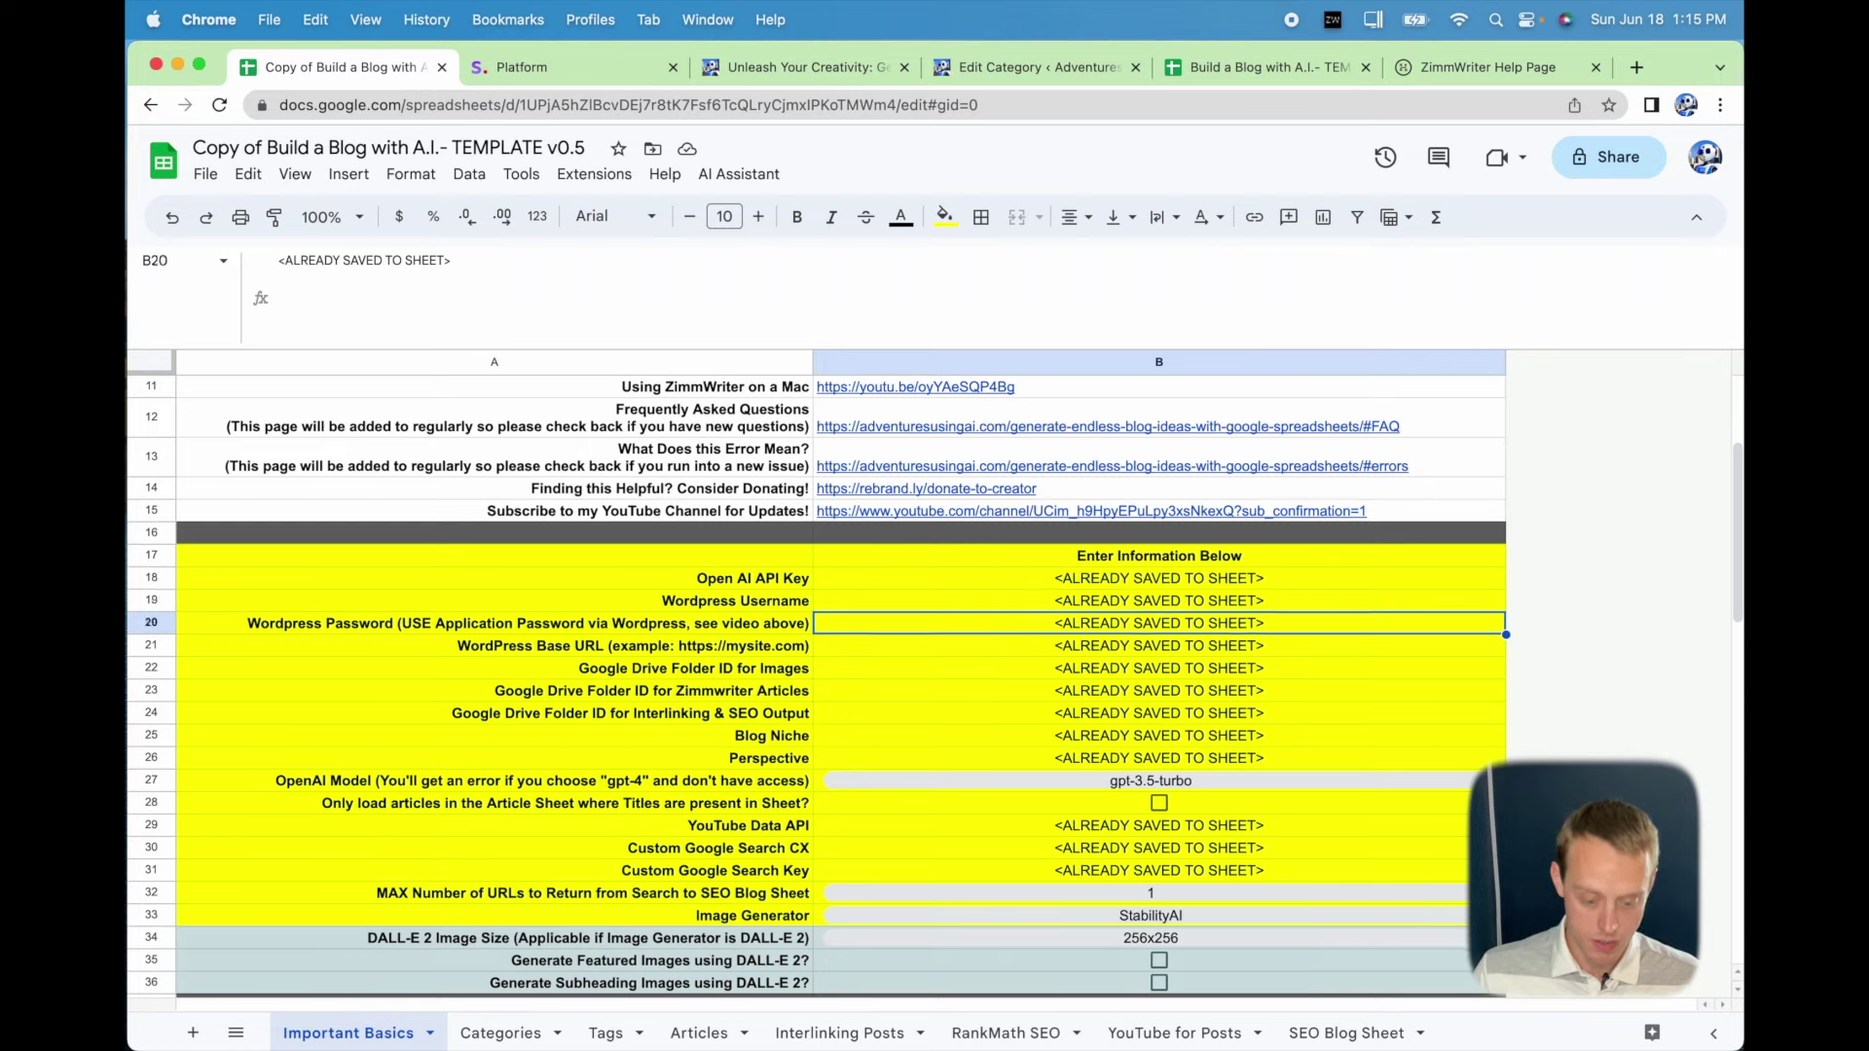
key("Down")
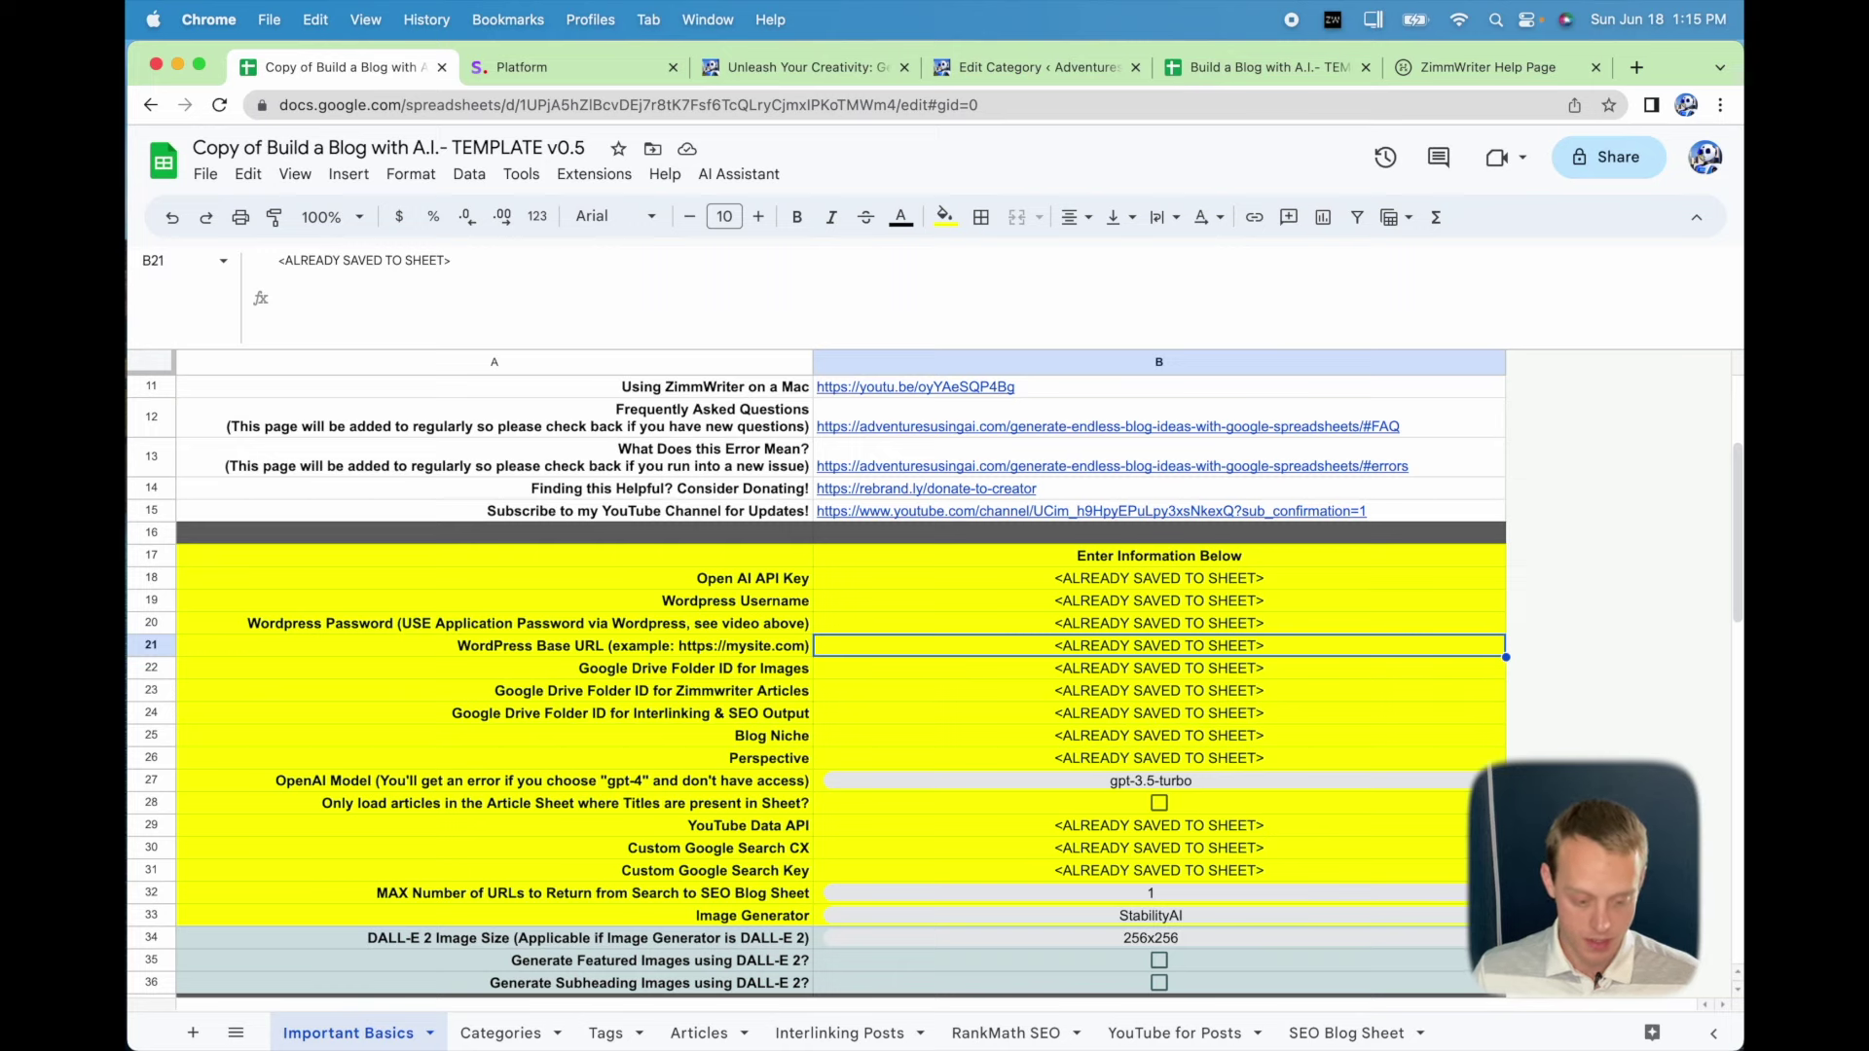
key("Left")
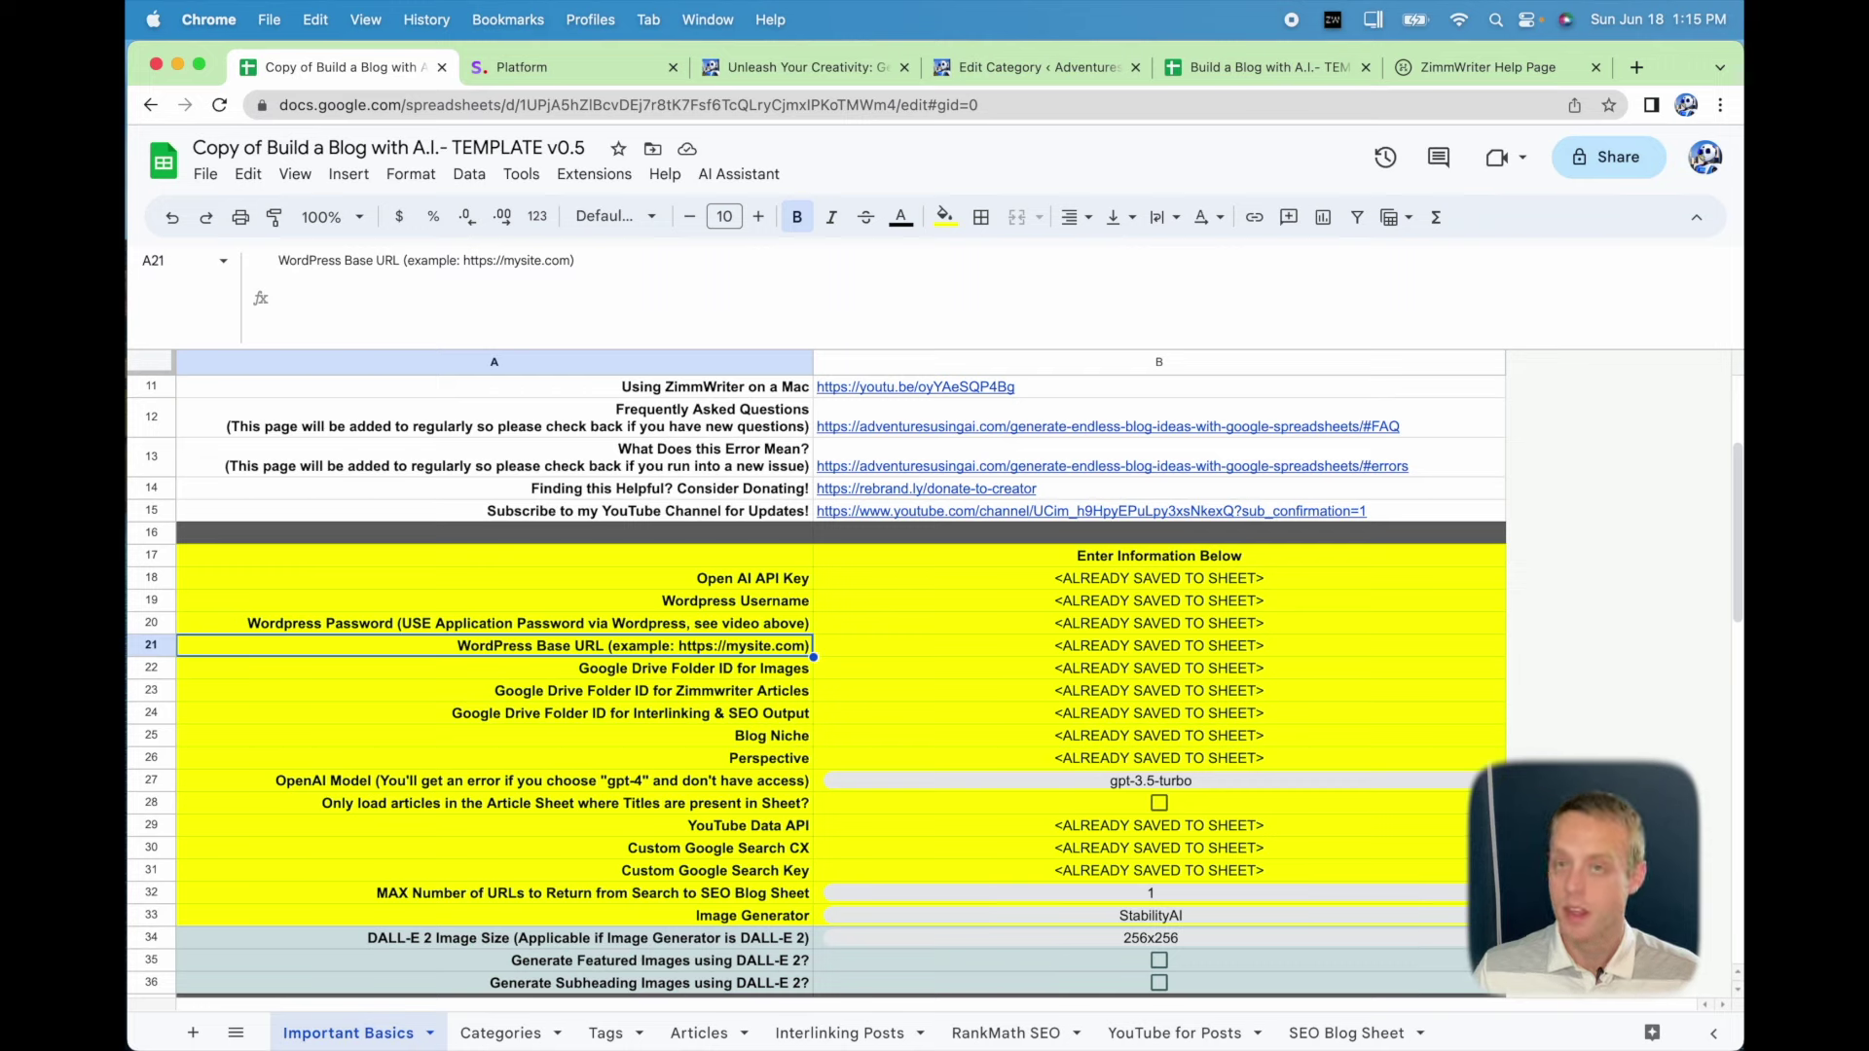
Examine the three Google Drive folder ID fields for images, Zimmwriter articles, and interlinking and SEO output.
key("Down")
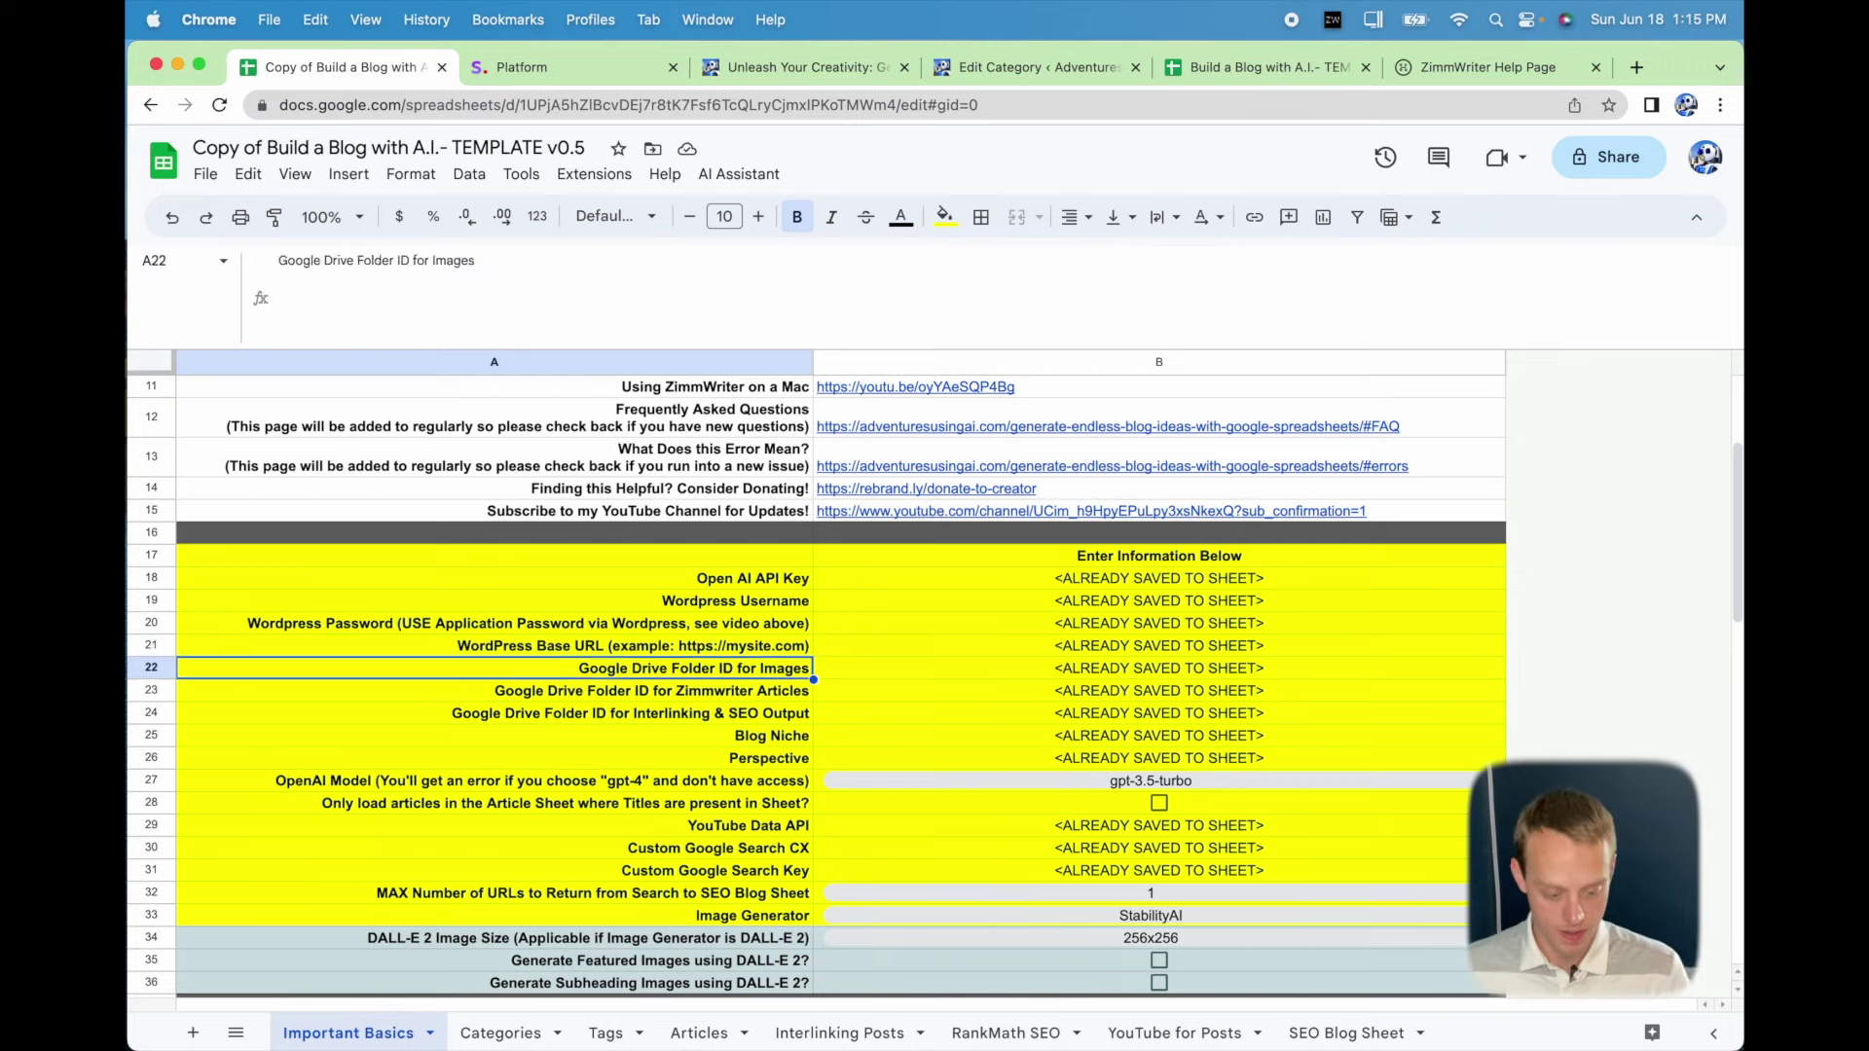
key("Right")
key("Left")
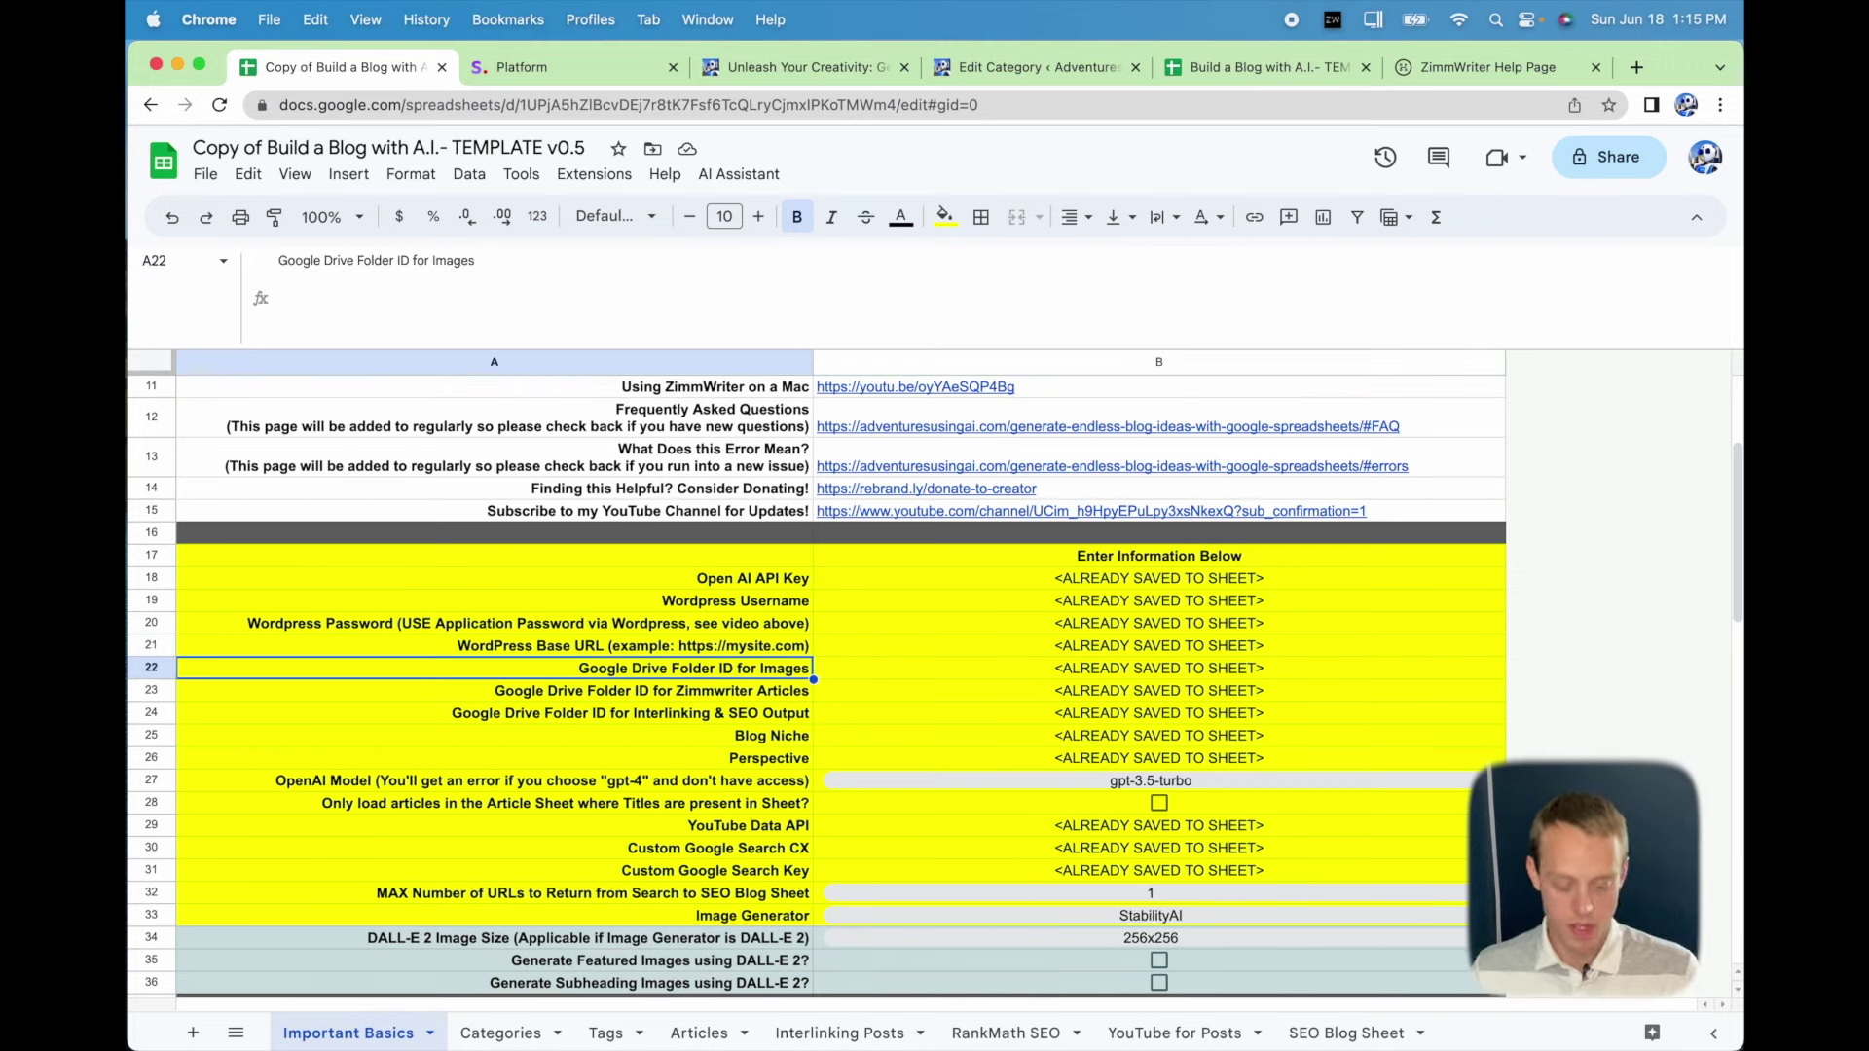
key("shift+Down")
key("shift+Down")
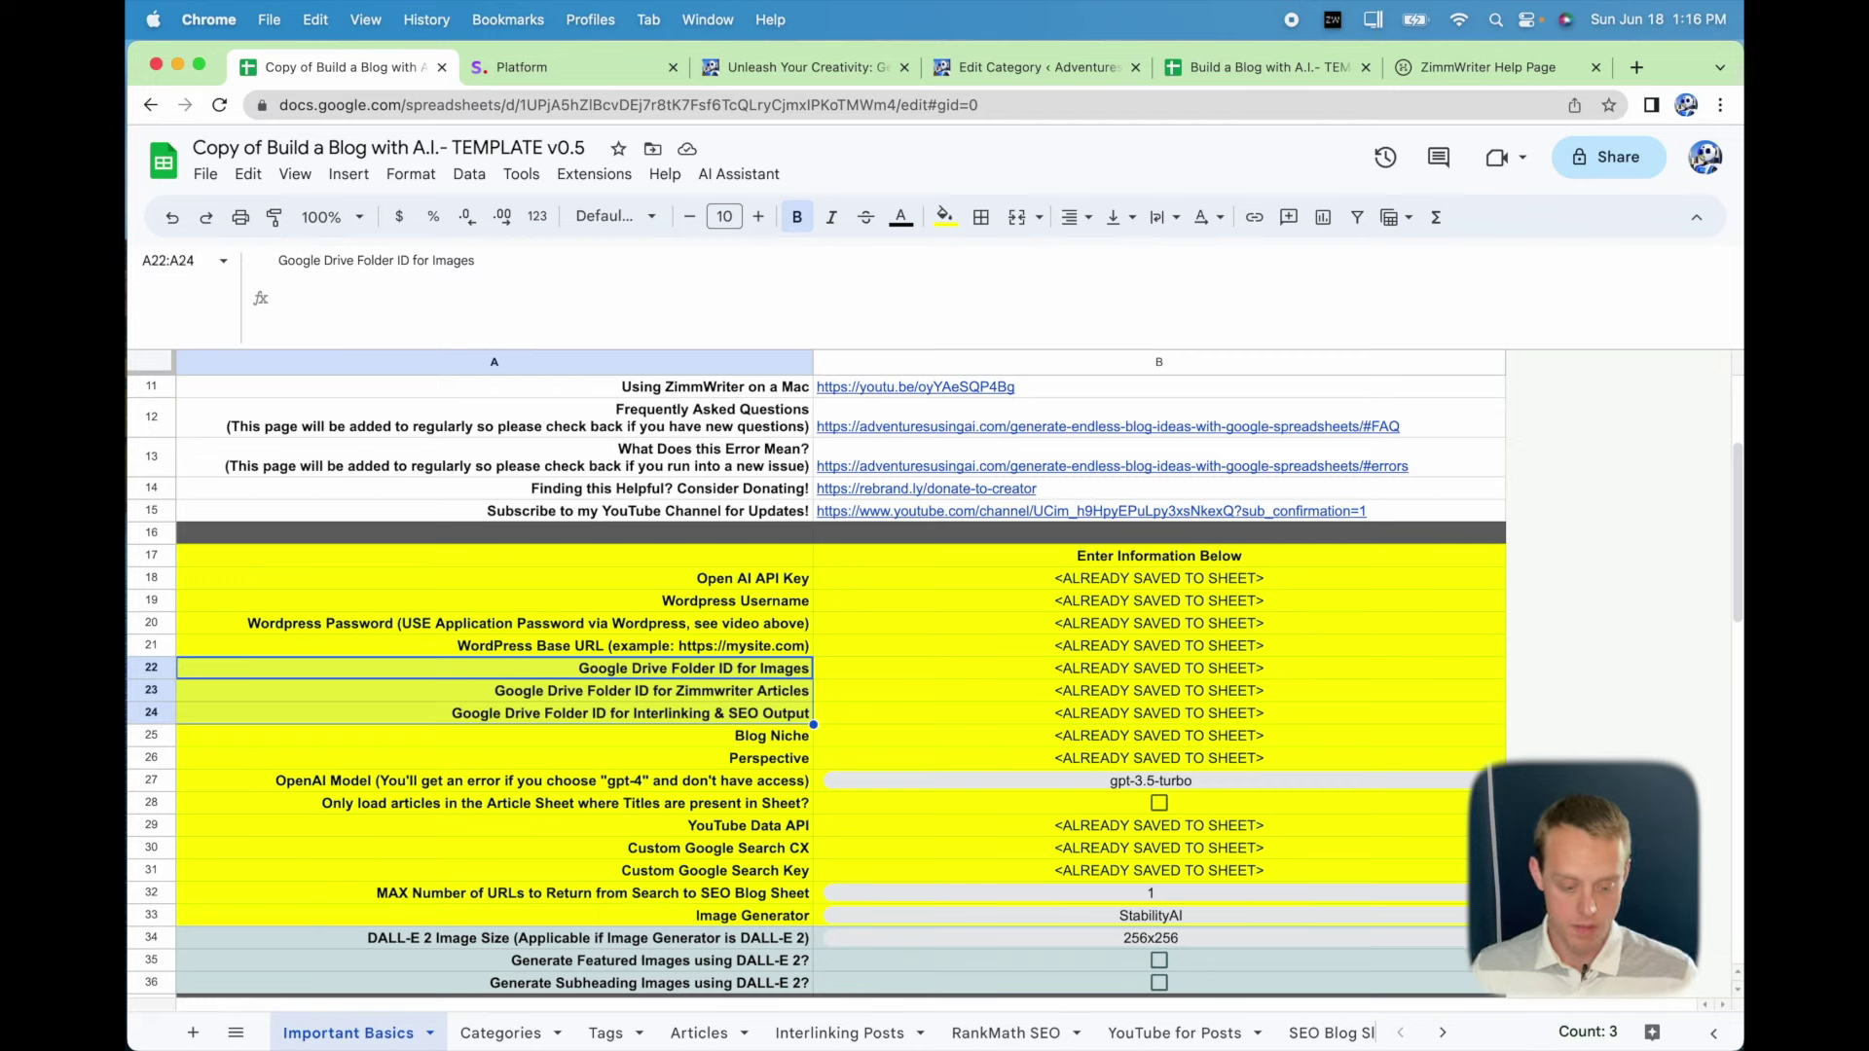
left_click(1158, 668)
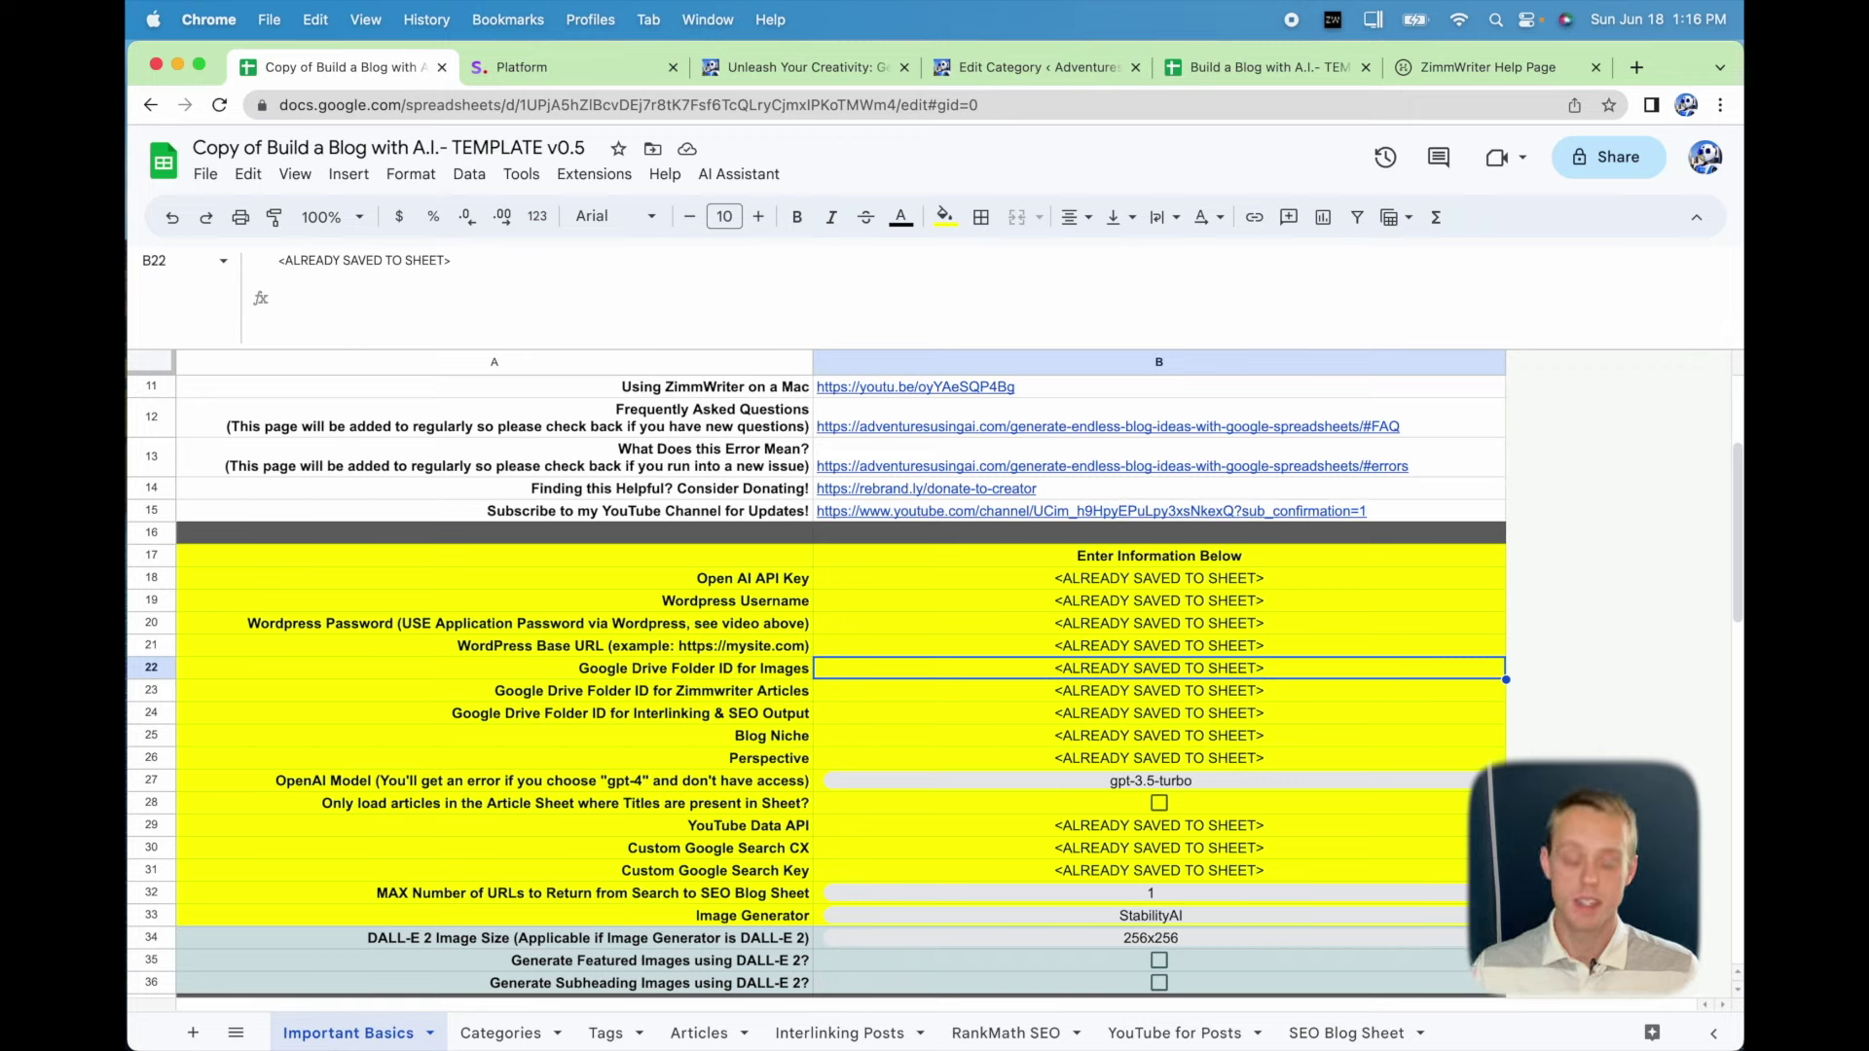
key("Down")
key("Down")
Examine the Blog Niche, Perspective, OpenAI Model and title-only article loading fields in rows 25 to 28.
key("Down")
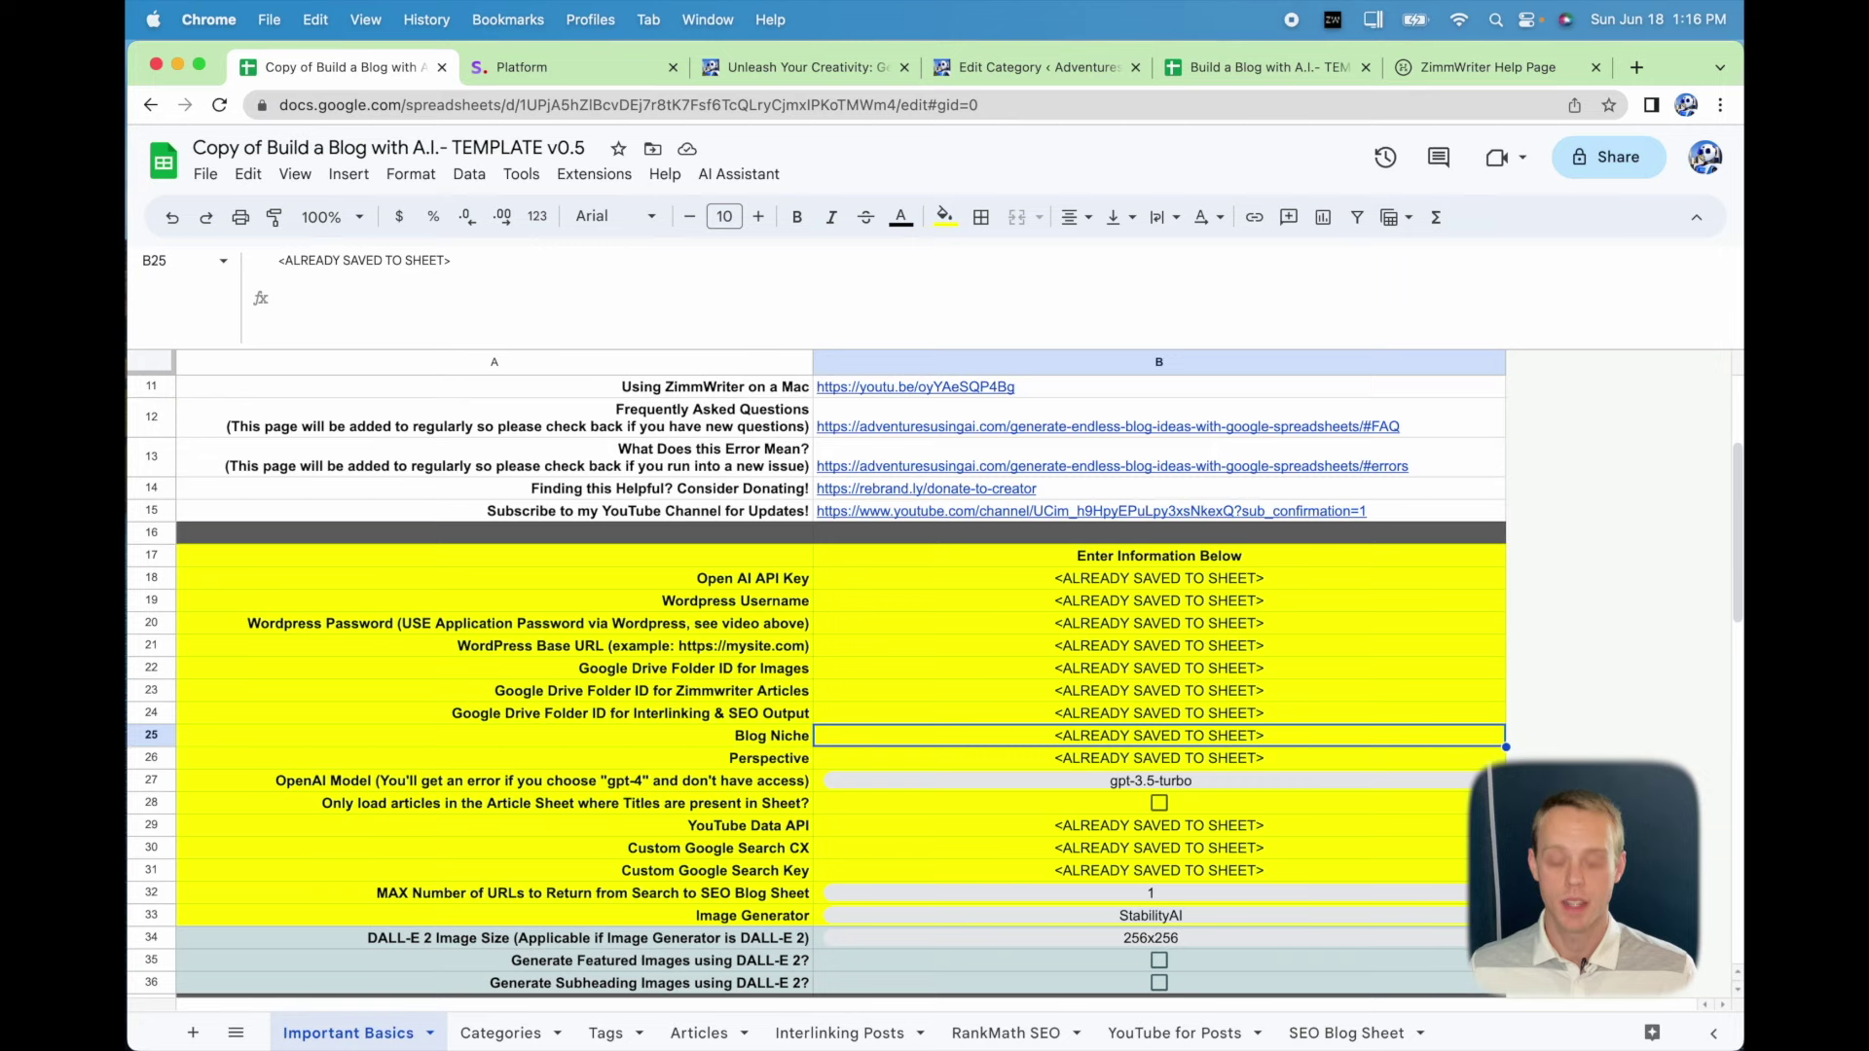
left_click(1158, 757)
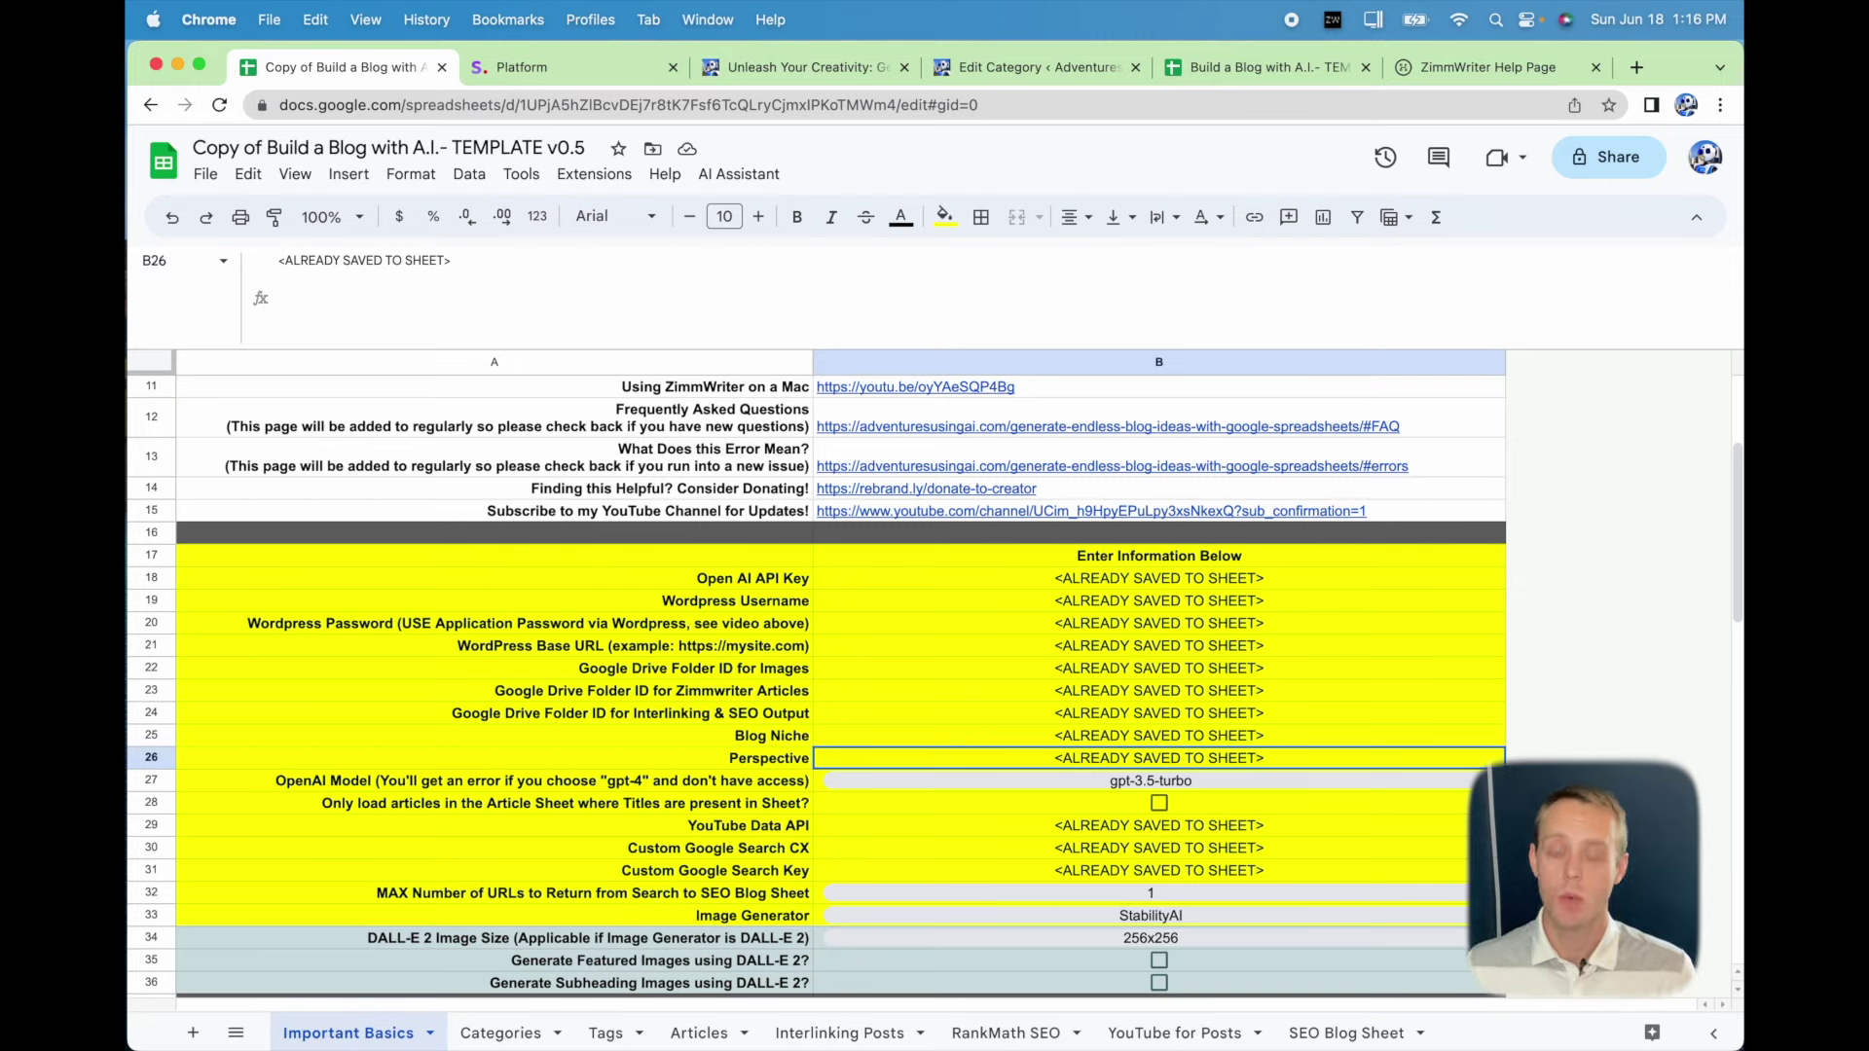
left_click(1150, 780)
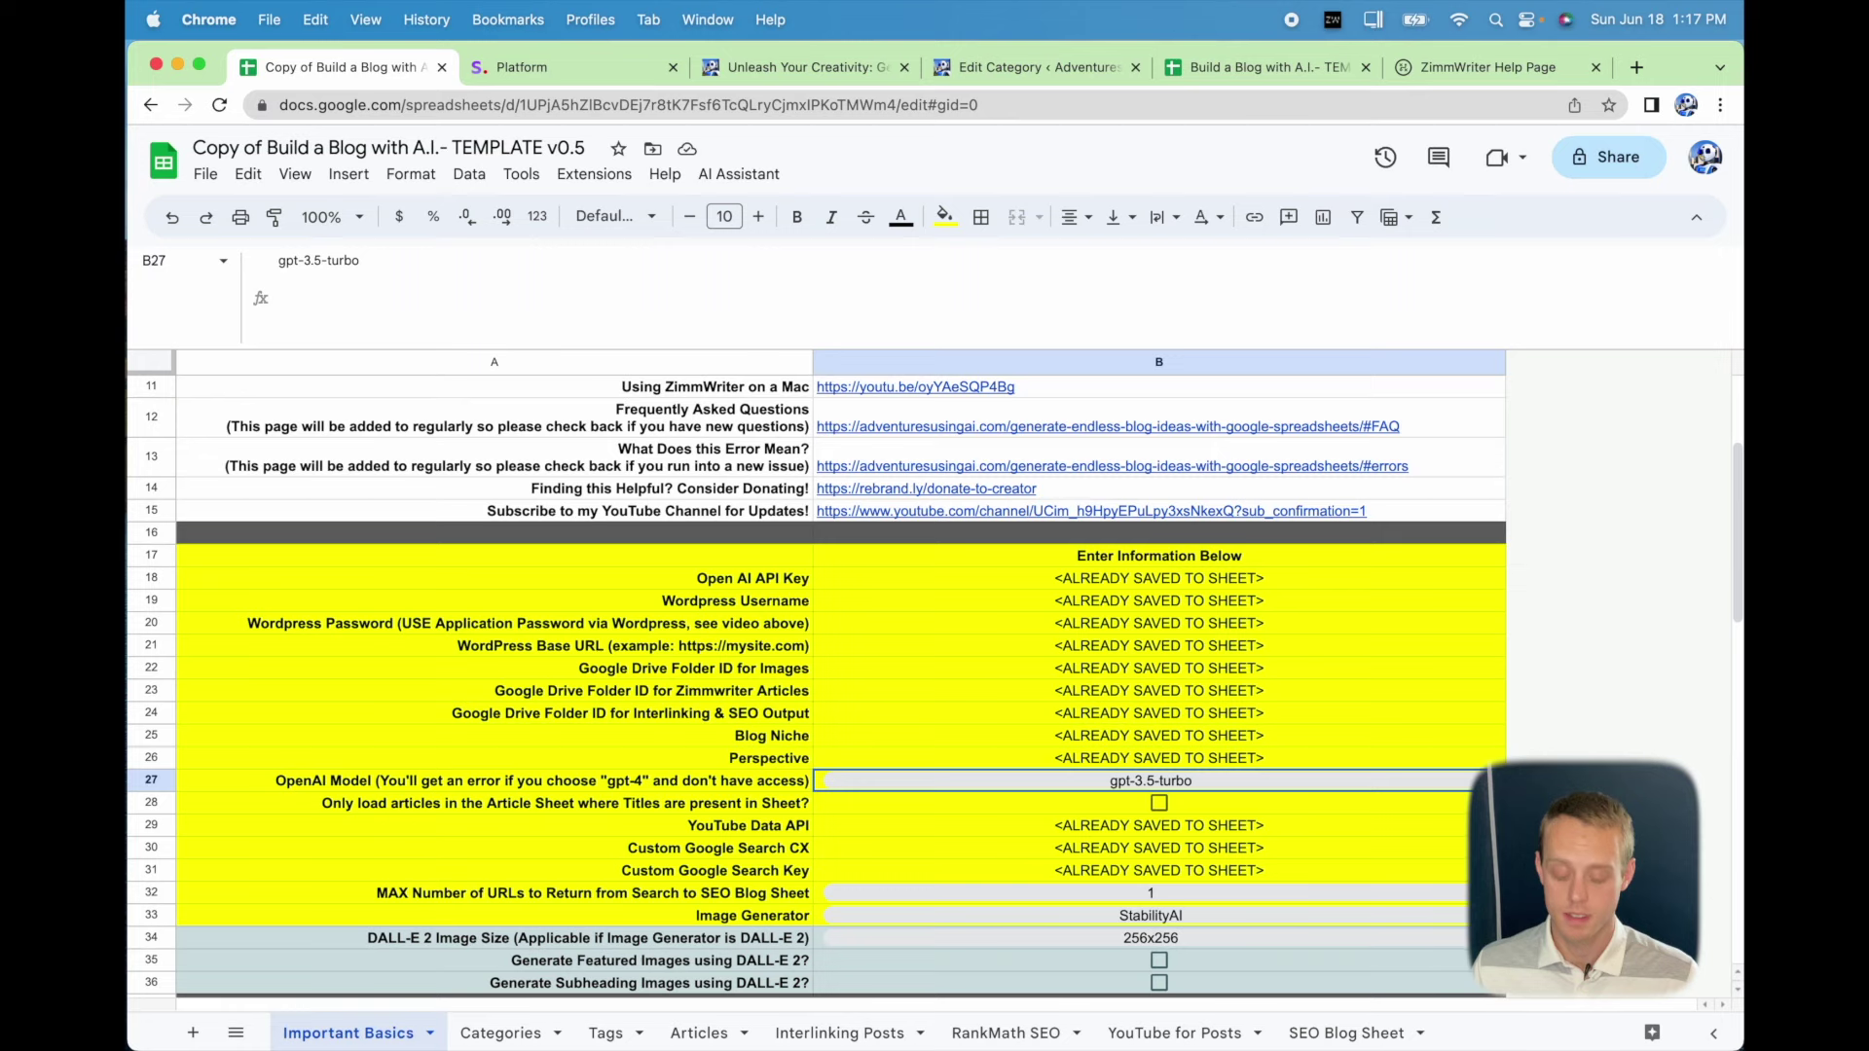
left_click(973, 804)
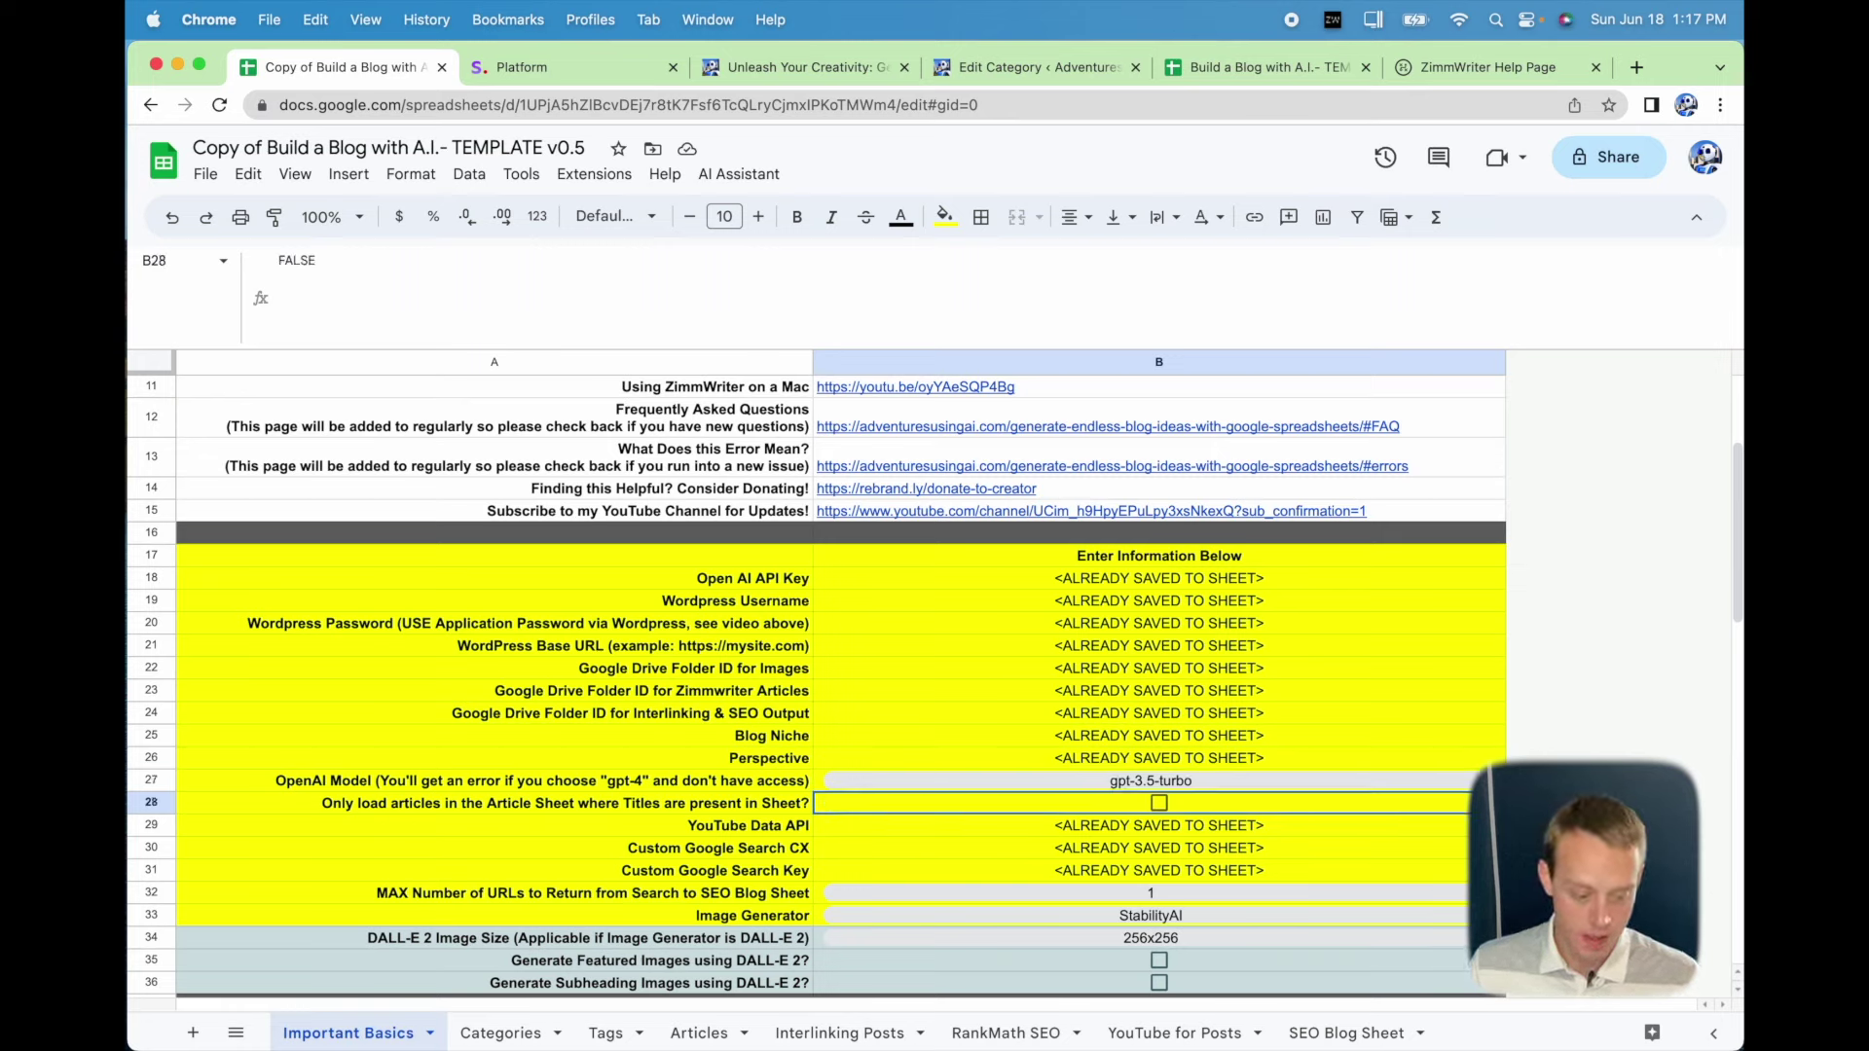
key("shift+Left")
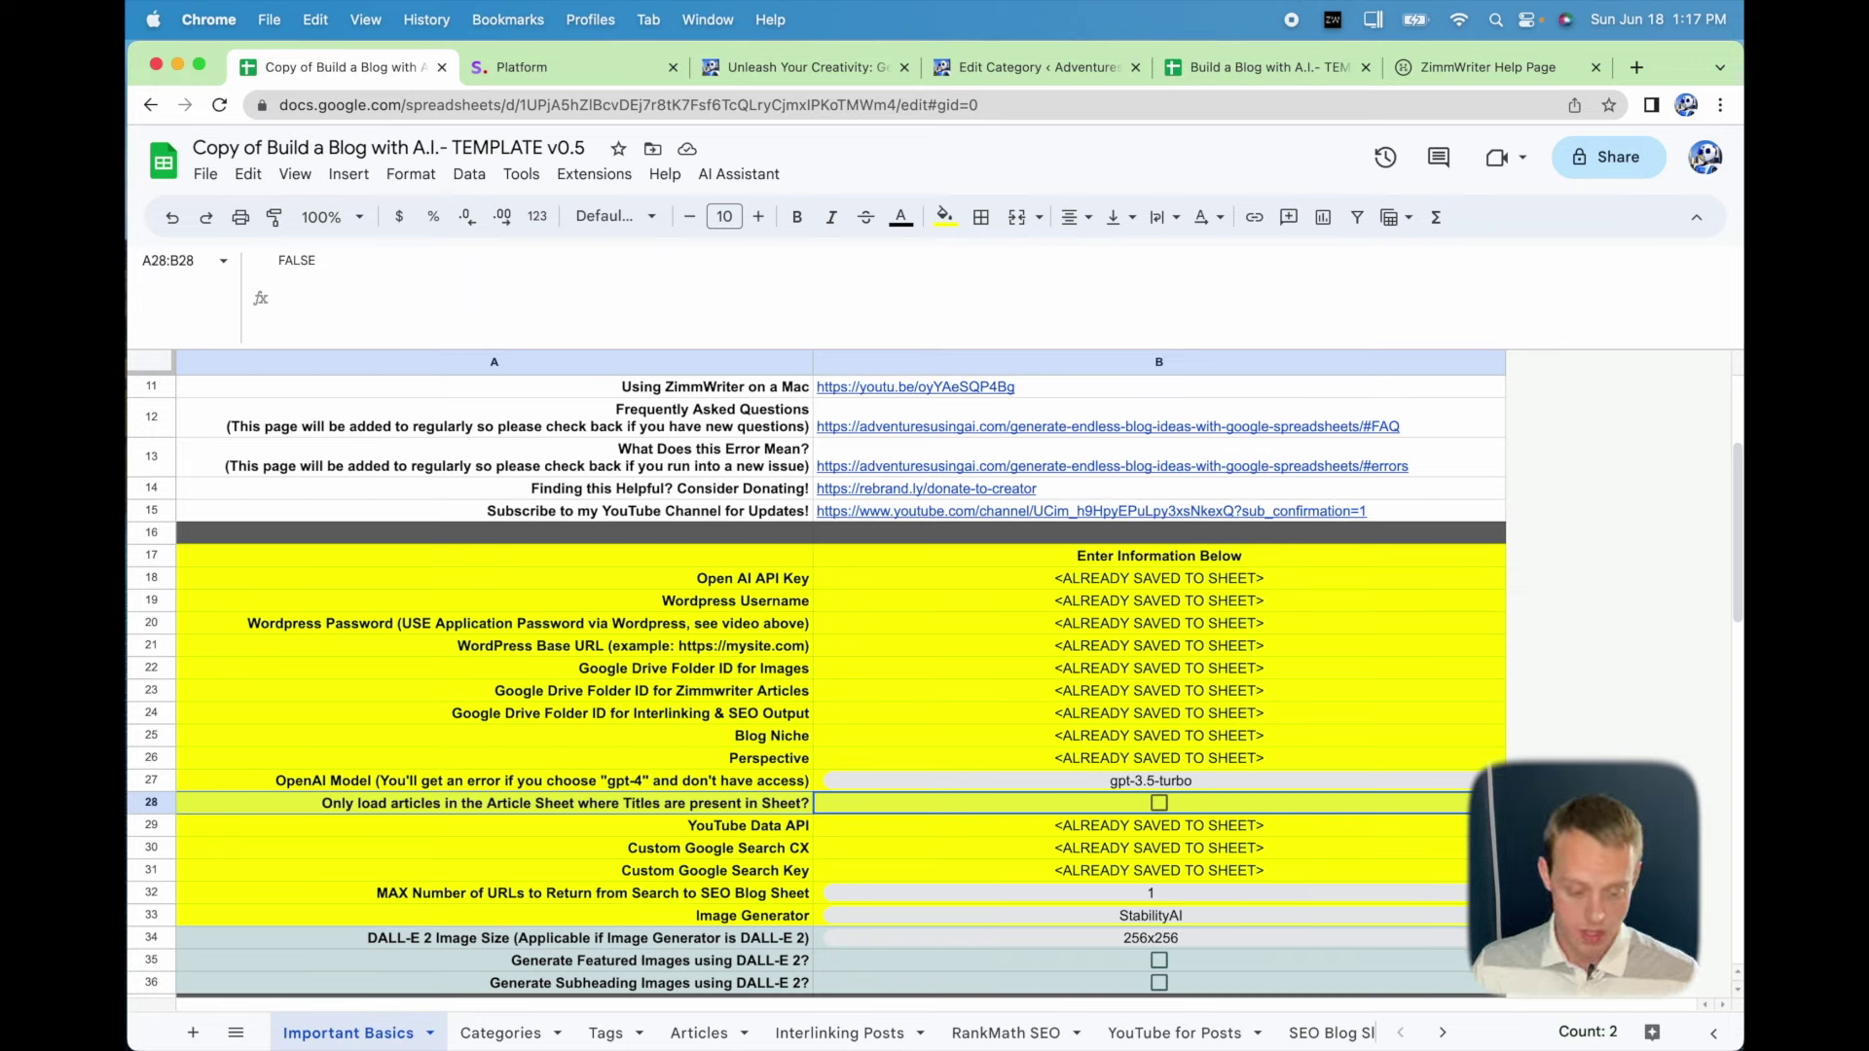
Examine the YouTube Data API, Custom Google Search CX and key, and maximum number of URLs fields in rows 29 to 32.
left_click(681, 826)
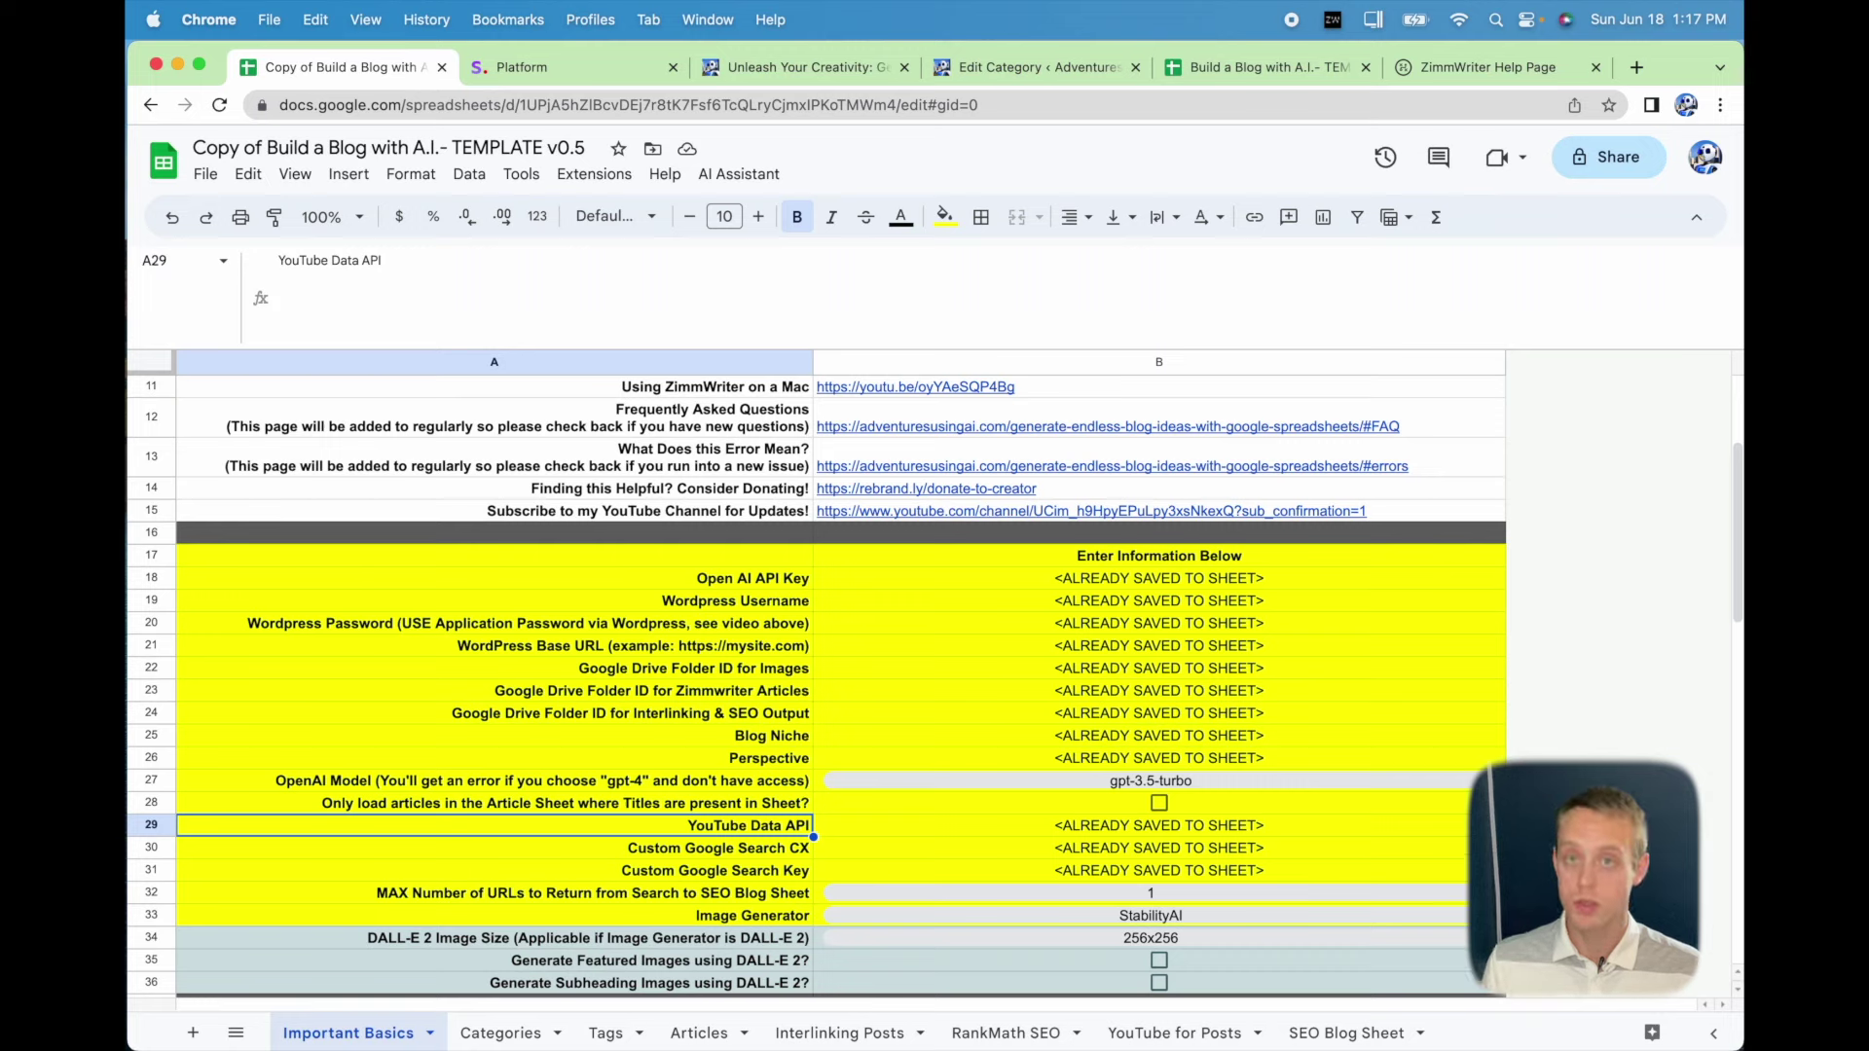
left_click(1159, 825)
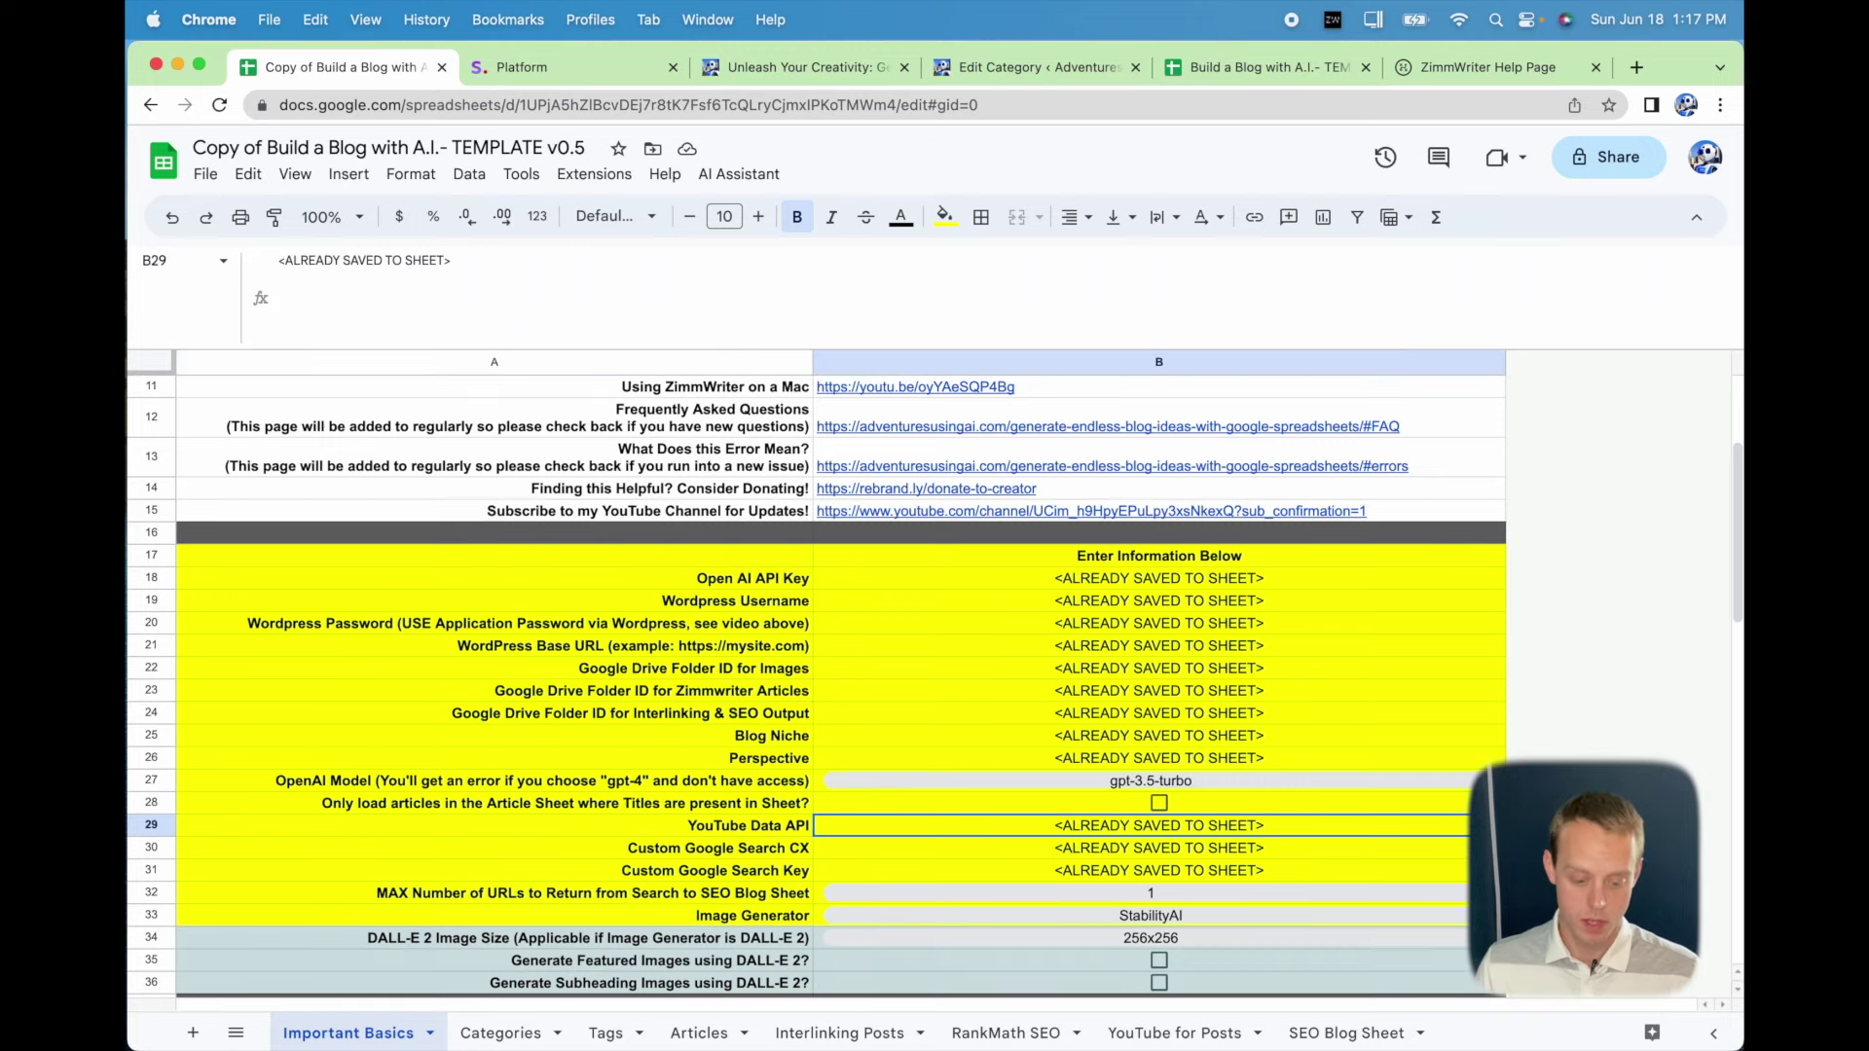
left_click(1159, 848)
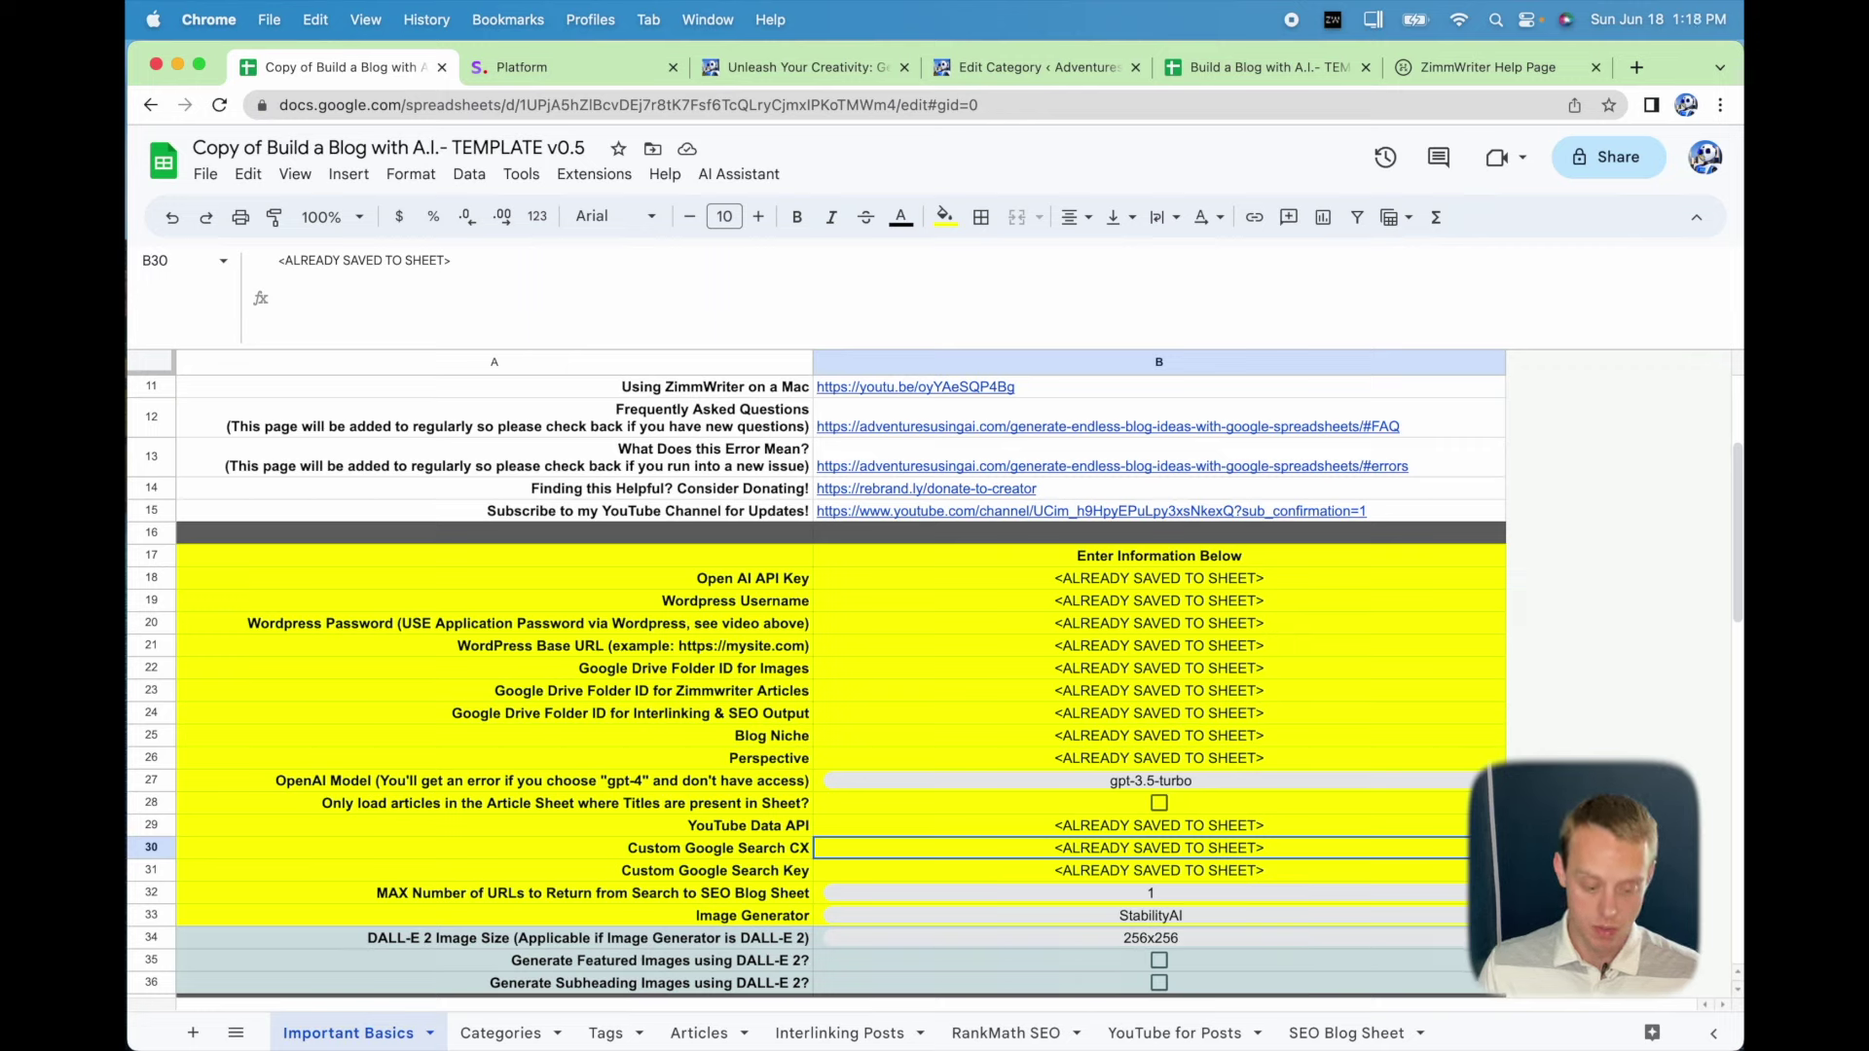
left_click(1158, 870)
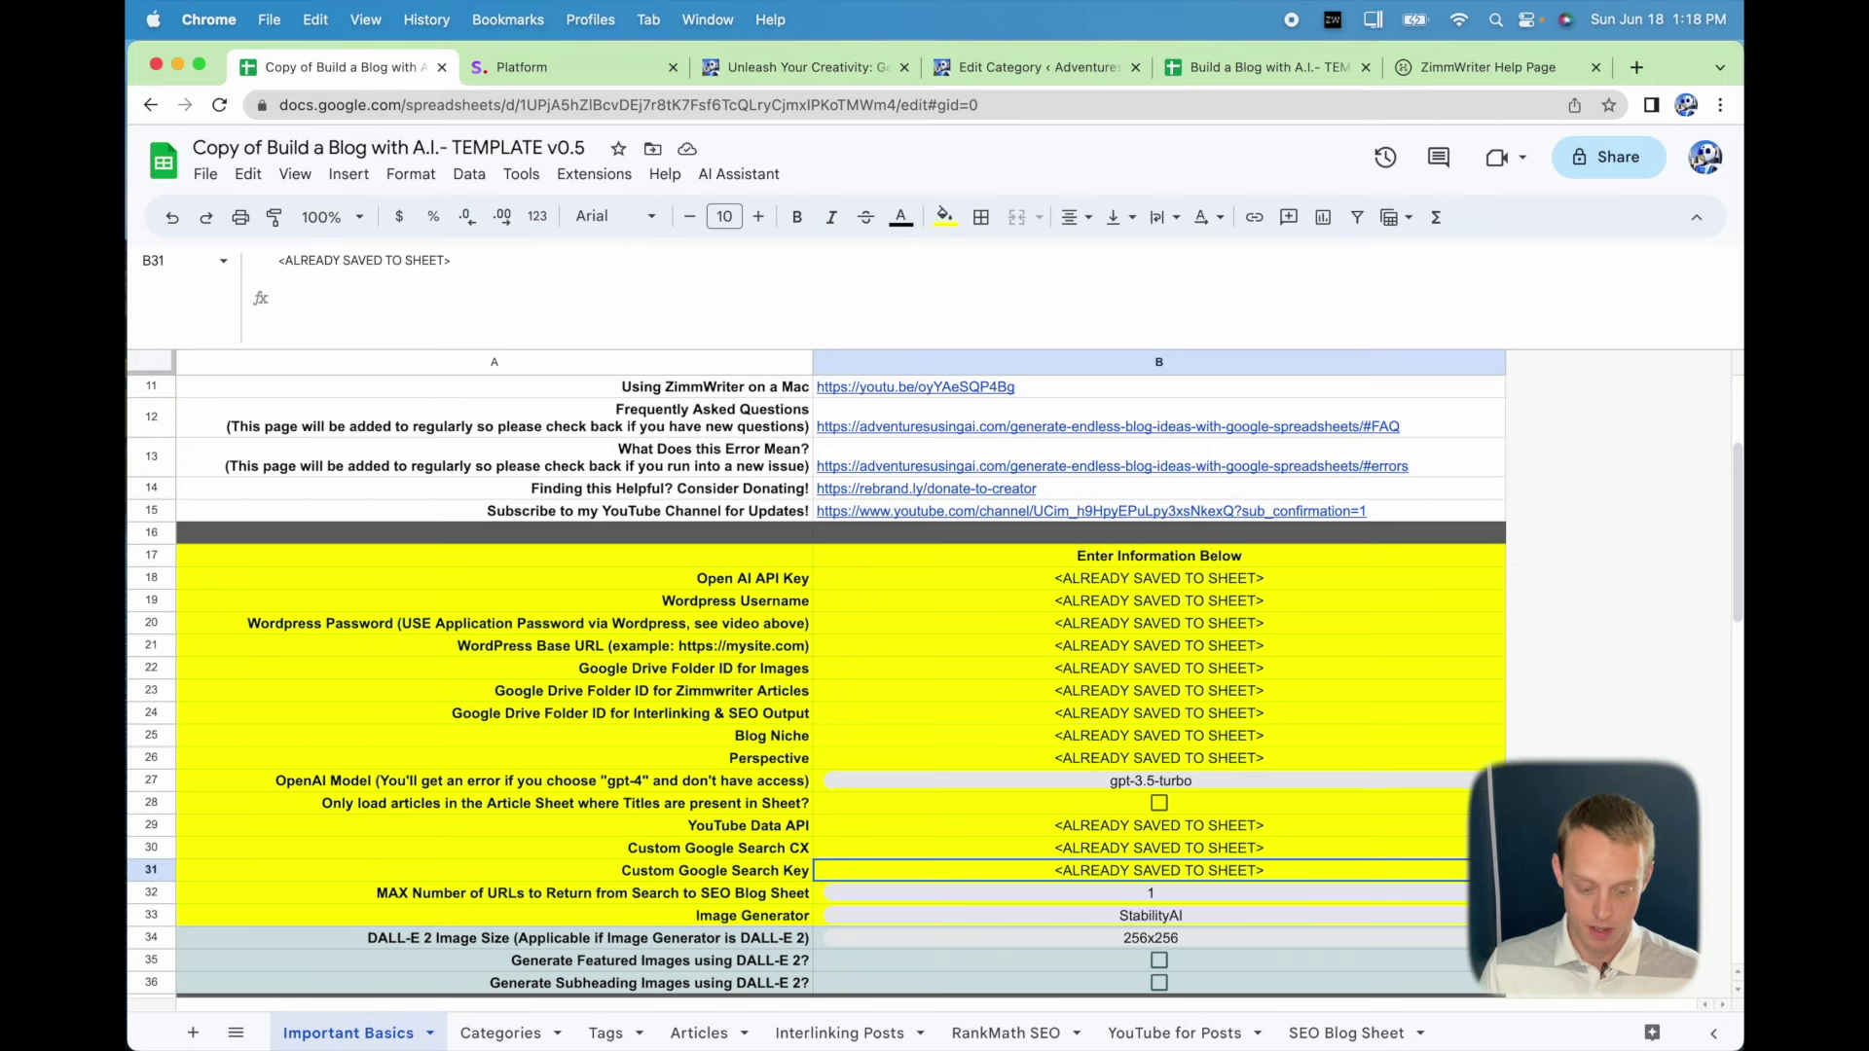
left_click(1159, 848)
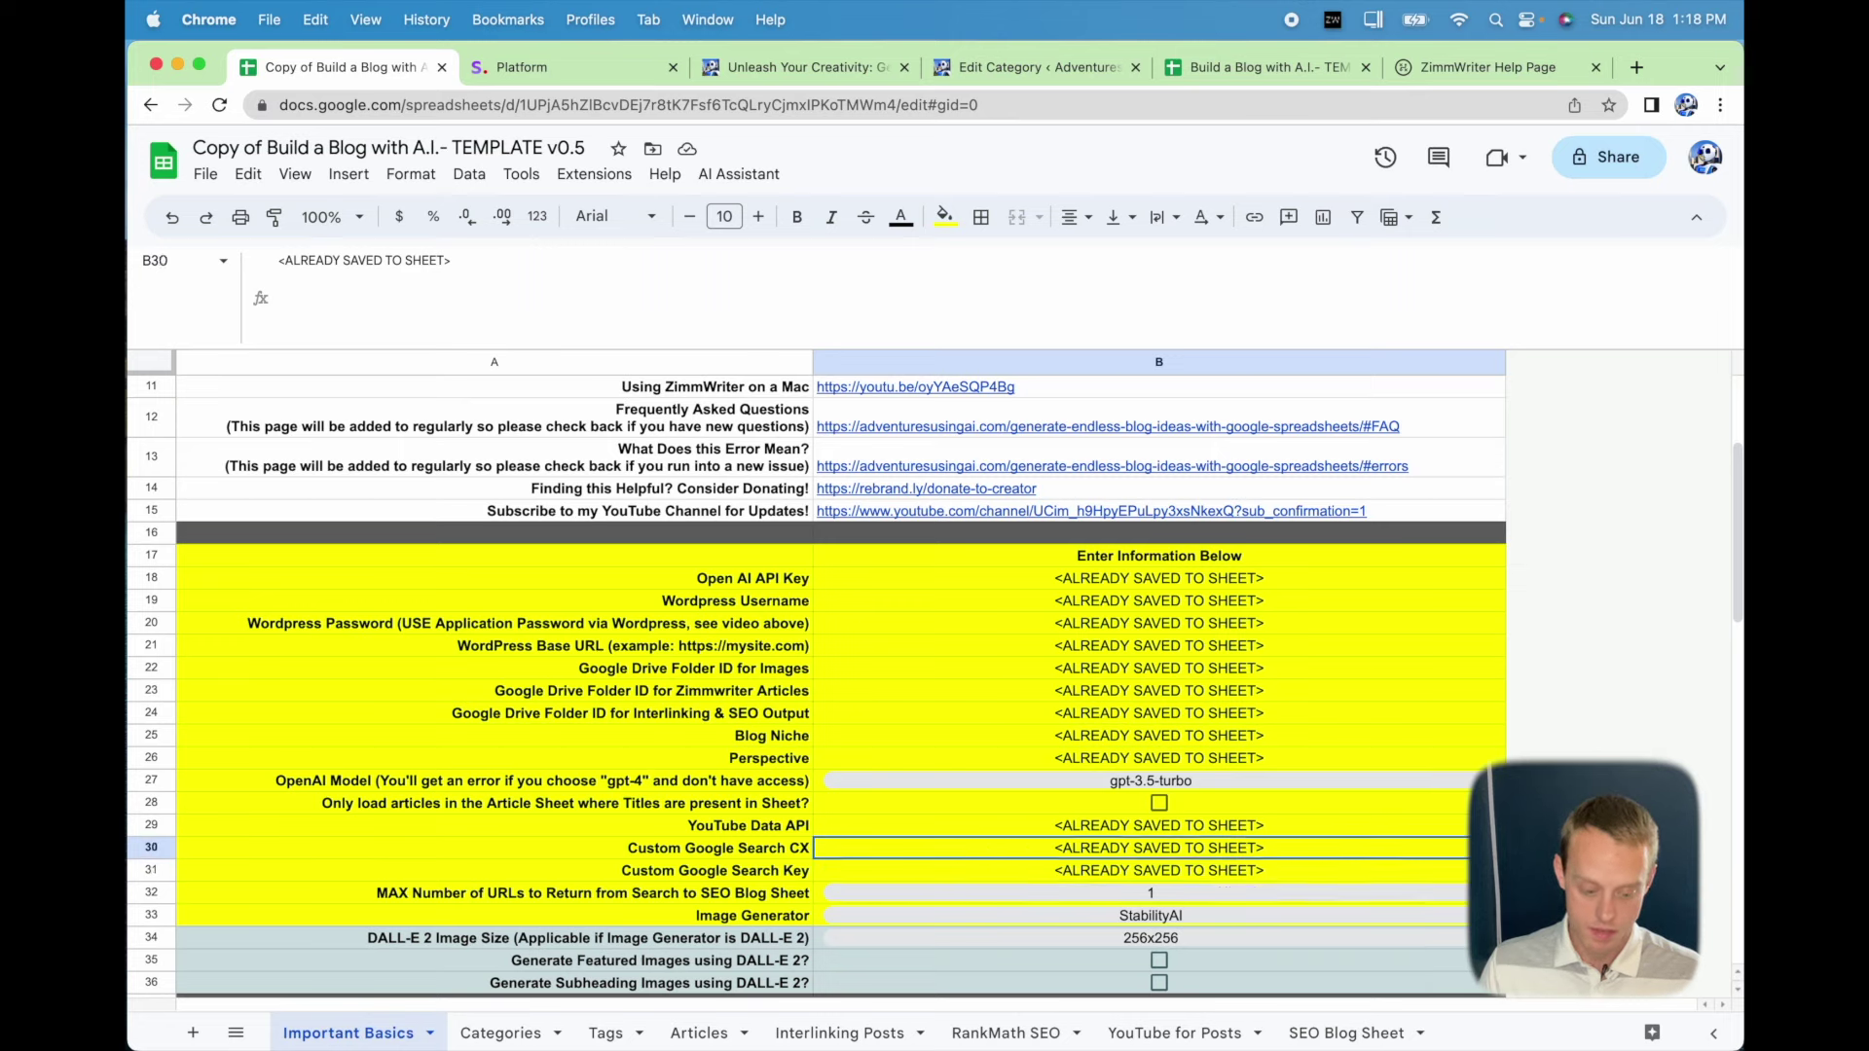
key("shift+Down")
key("shift+Down")
key("shift+Left")
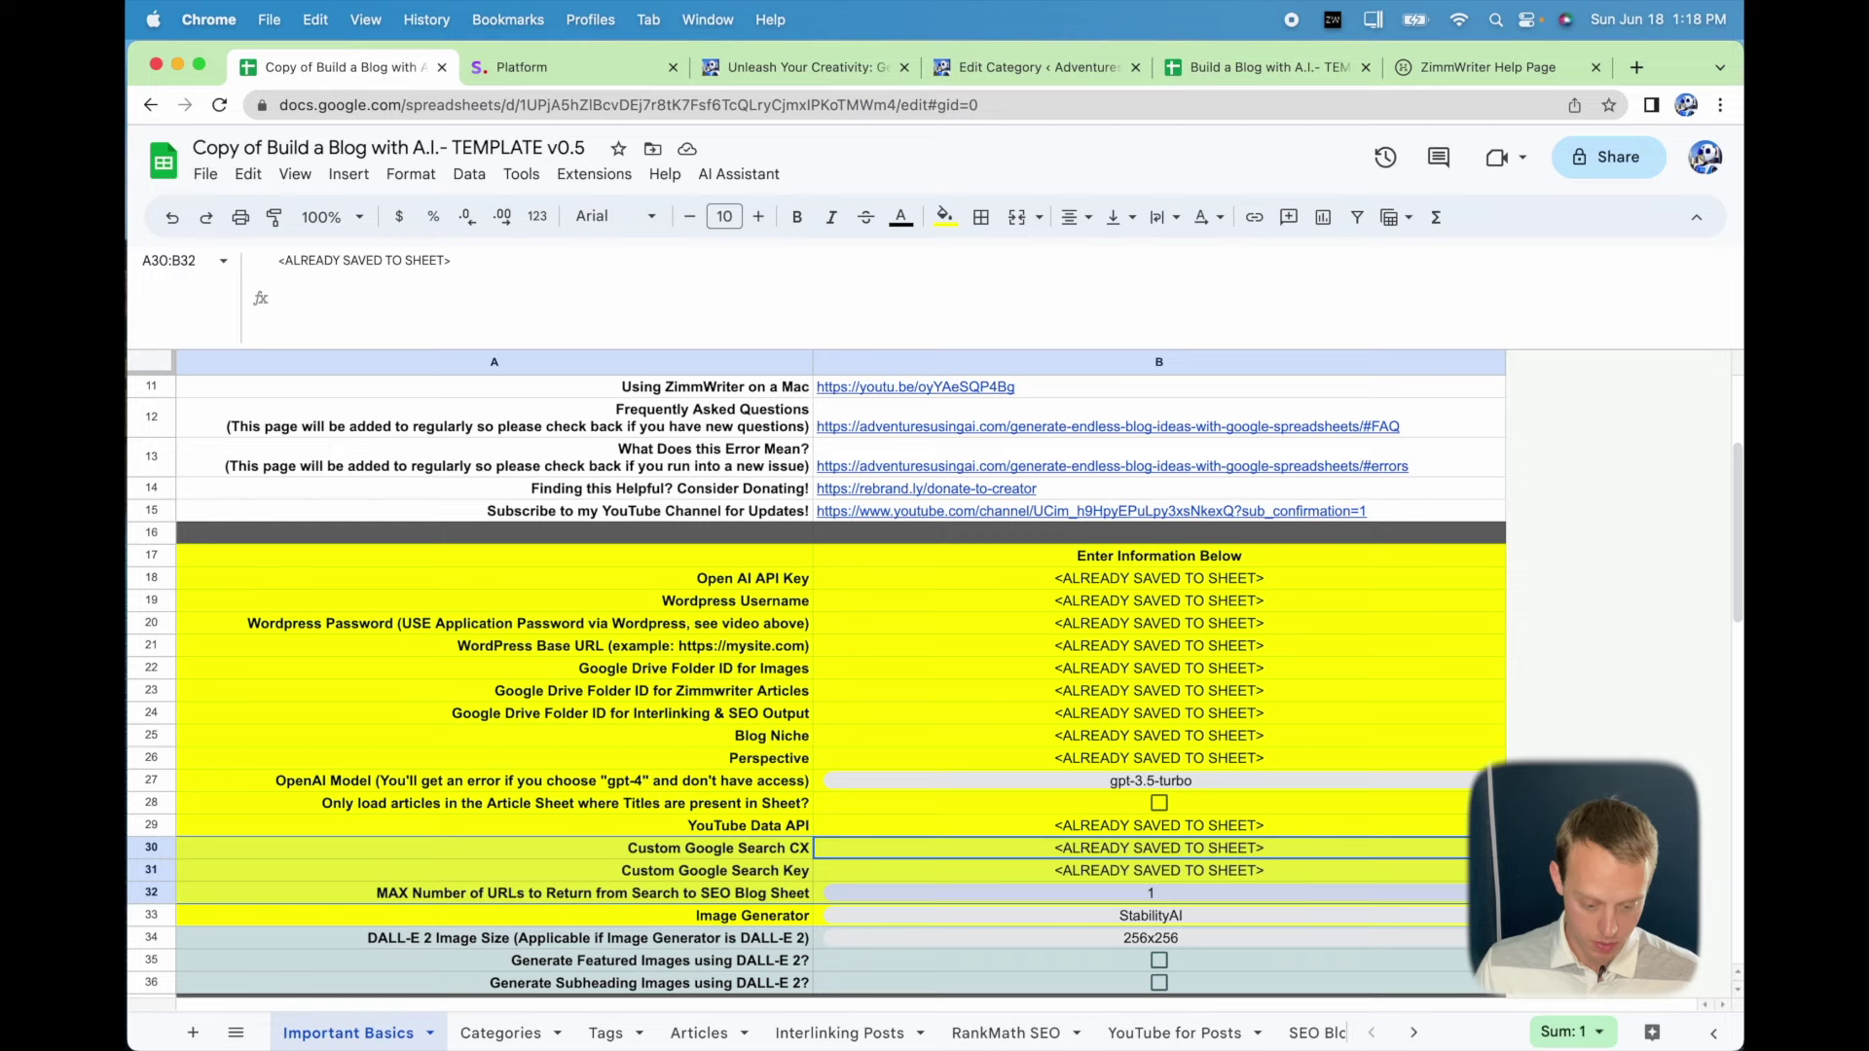
Check the available choices for the Image Generator setting and leave its selection as it is.
left_click(494, 915)
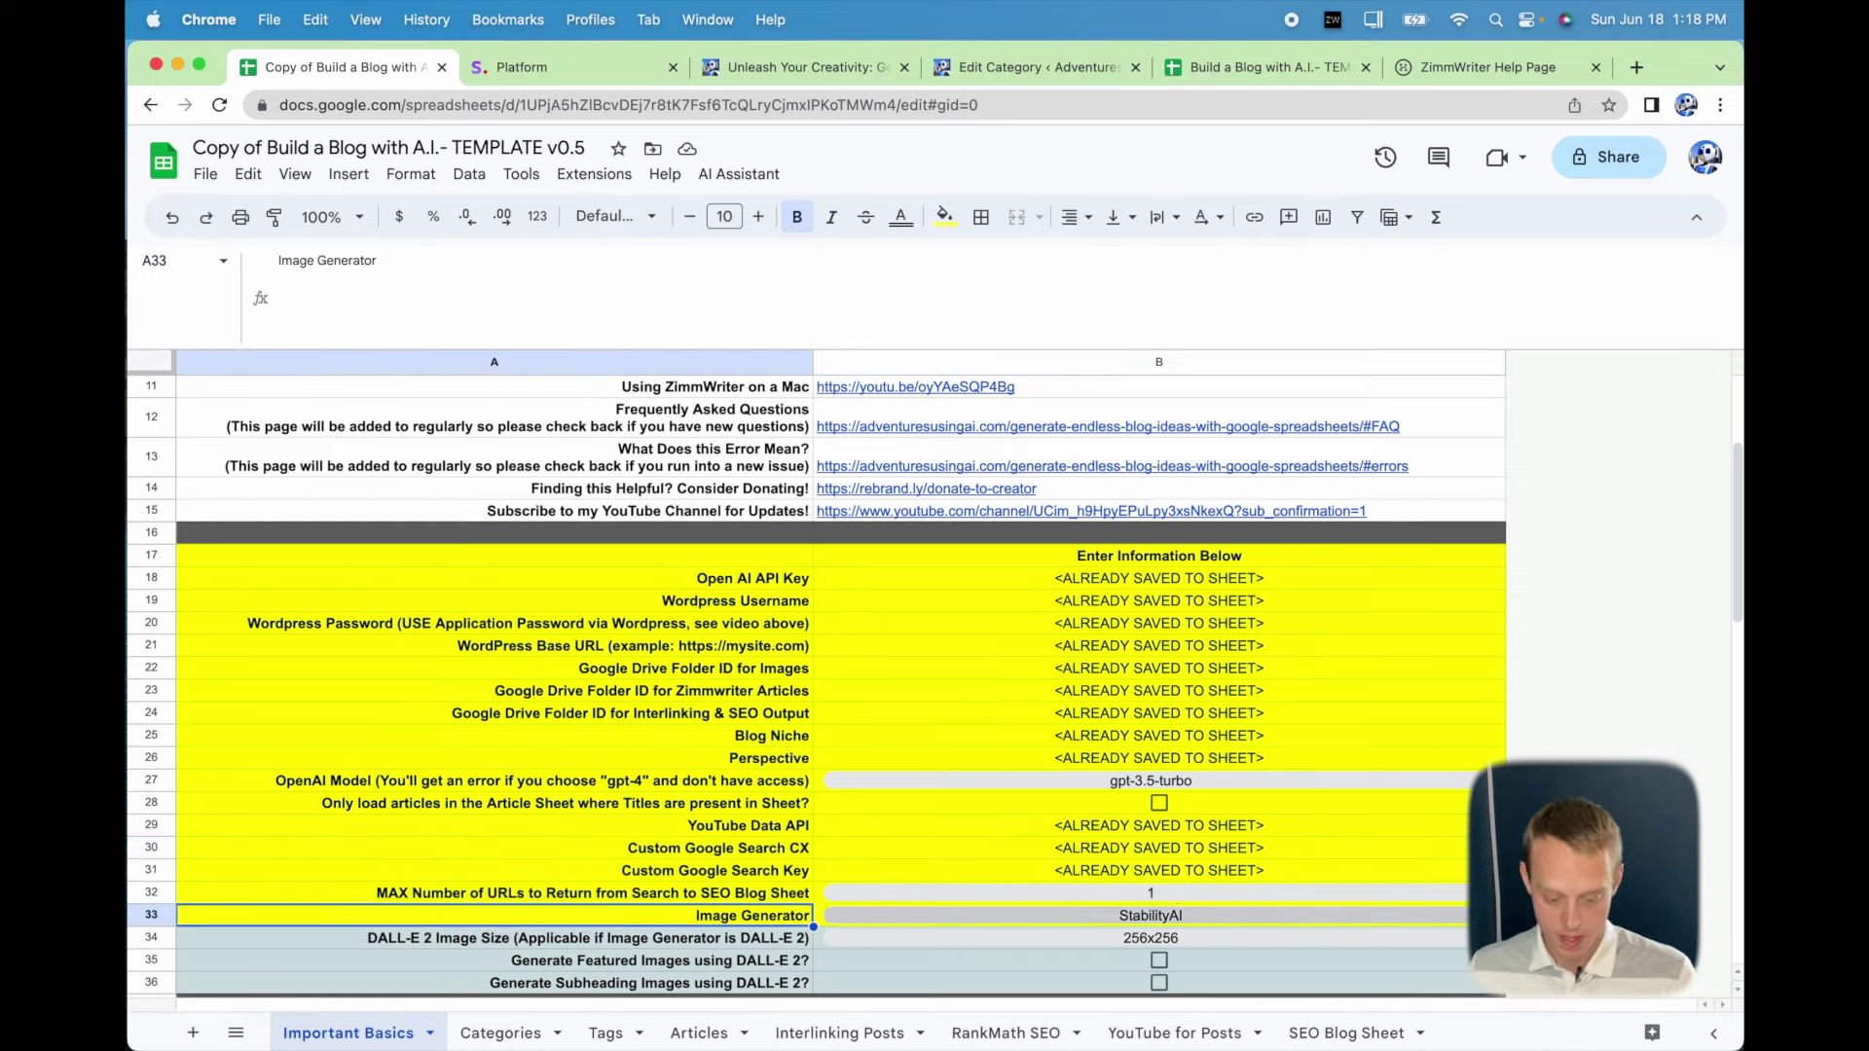
key("Right")
key("Return")
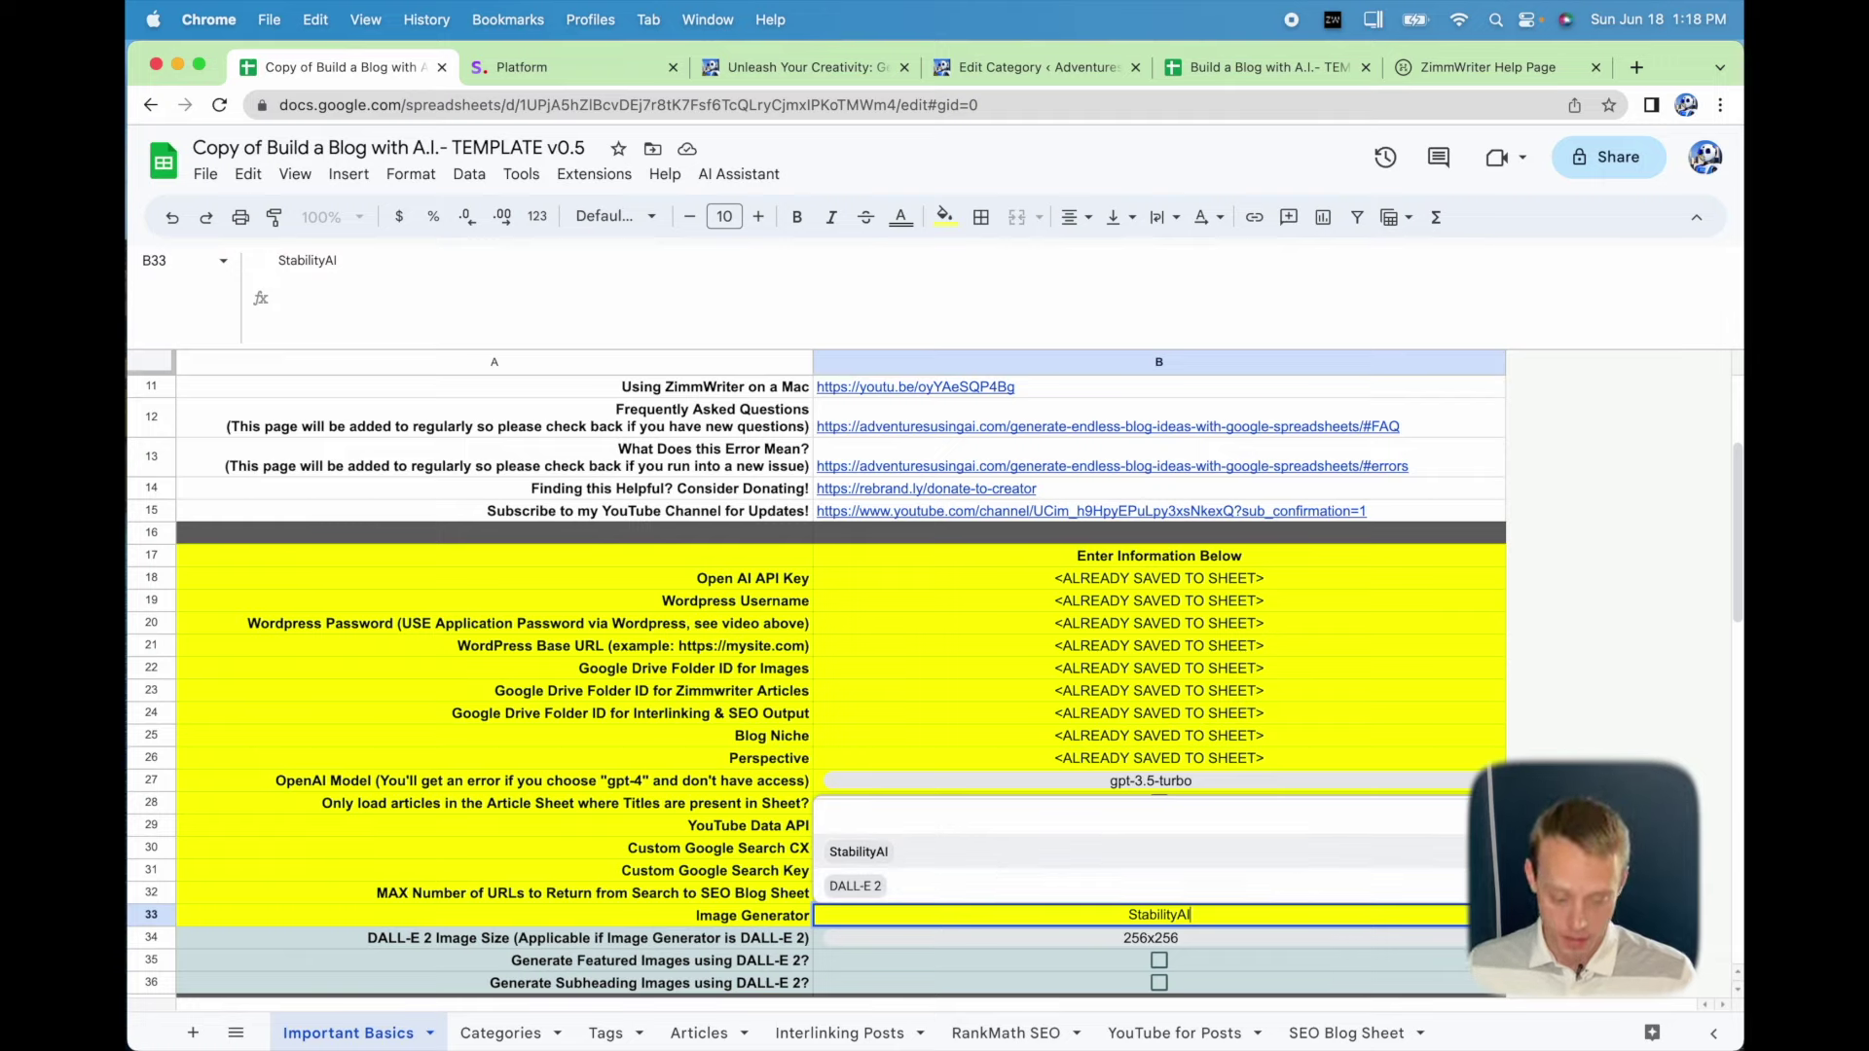
key("Escape")
key("Up")
key("Up")
key("Up")
key("Up")
Review the DALL-E 2 settings in rows 34 to 36, including the available image sizes, keeping 256x256.
scroll(1302, 859, "down", 1)
scroll(1293, 973, "down", 3)
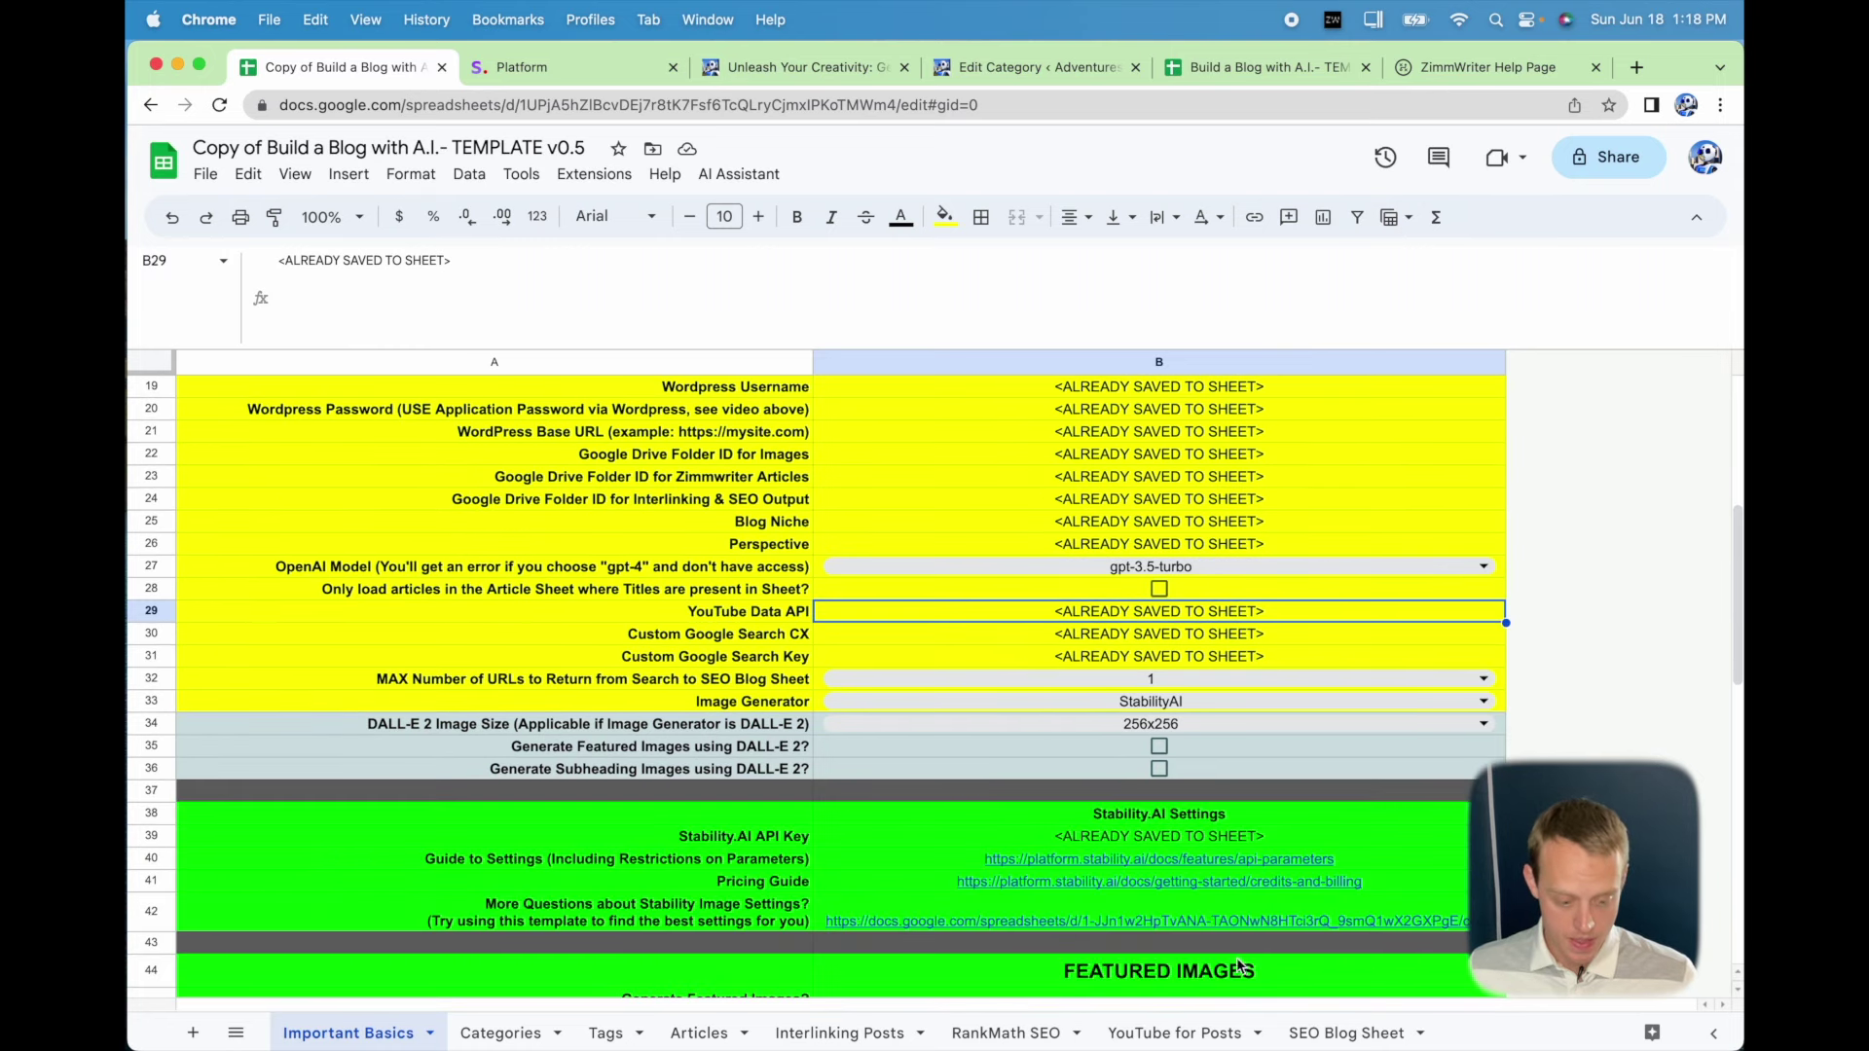
left_click_drag(762, 725, 1124, 748)
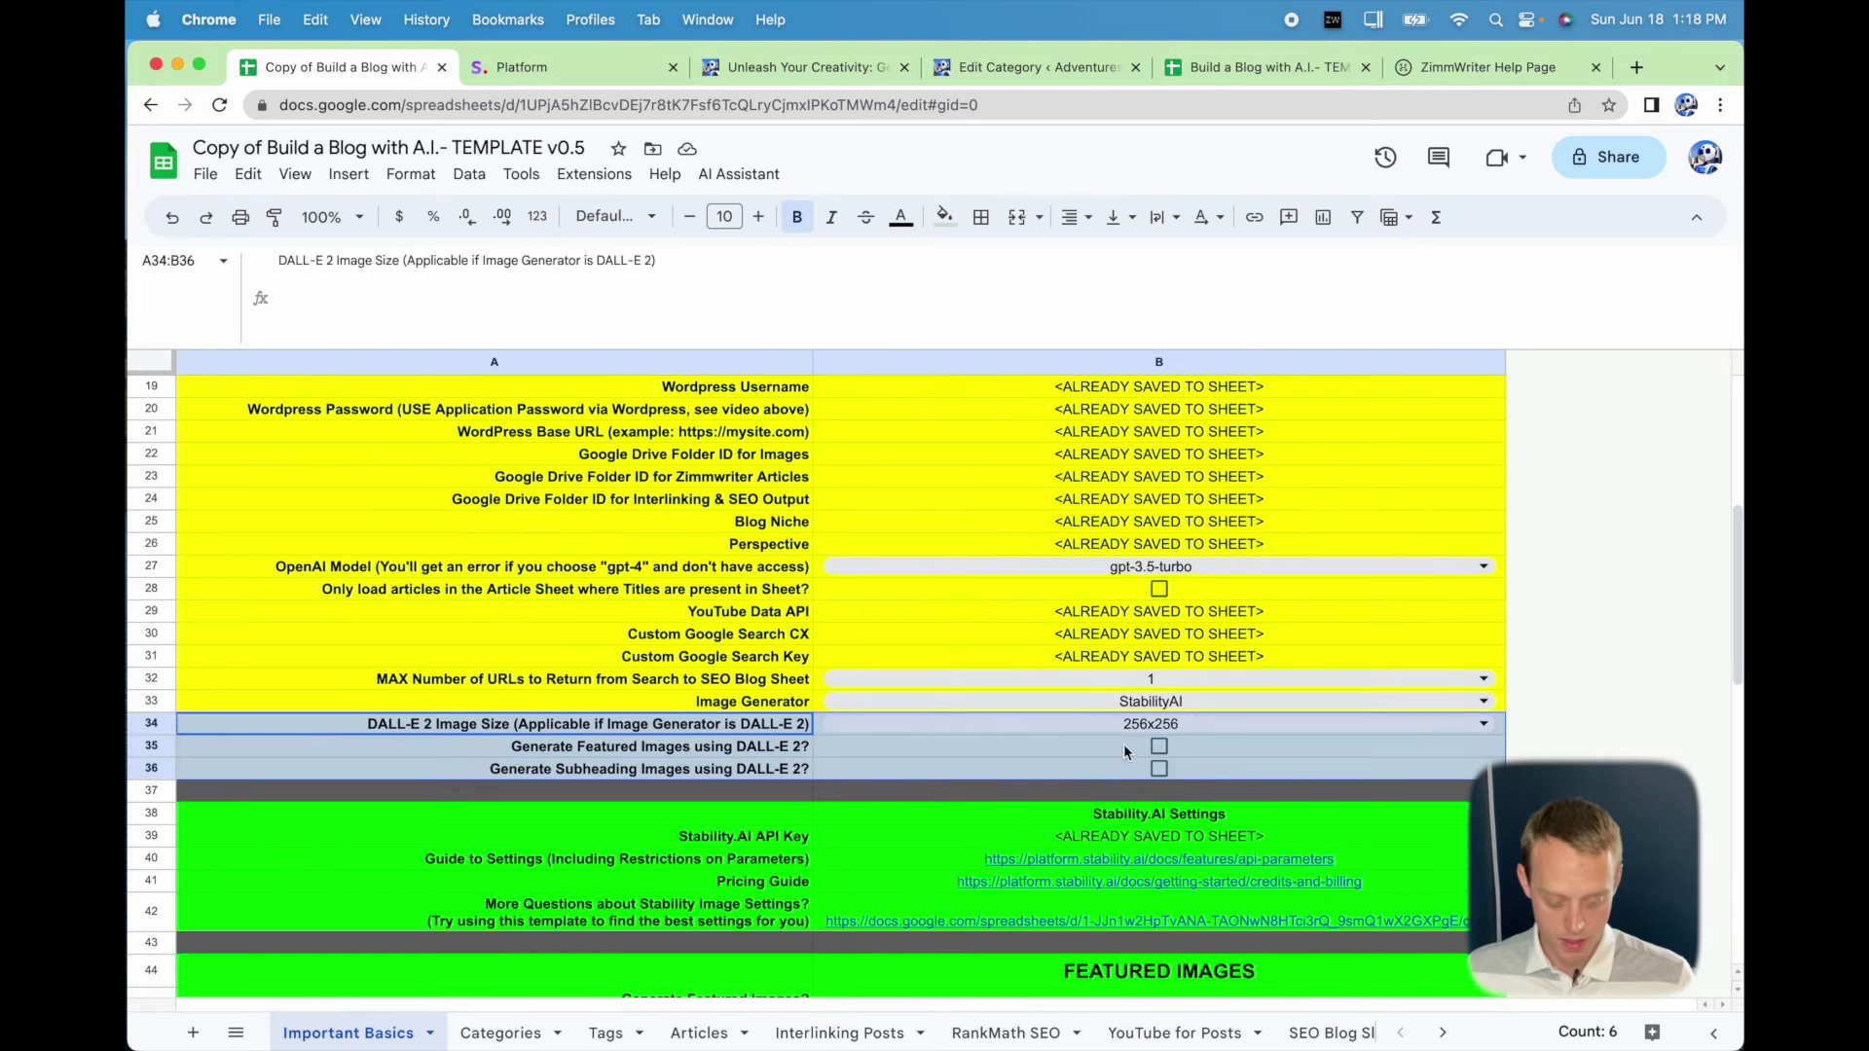
double_click(1191, 722)
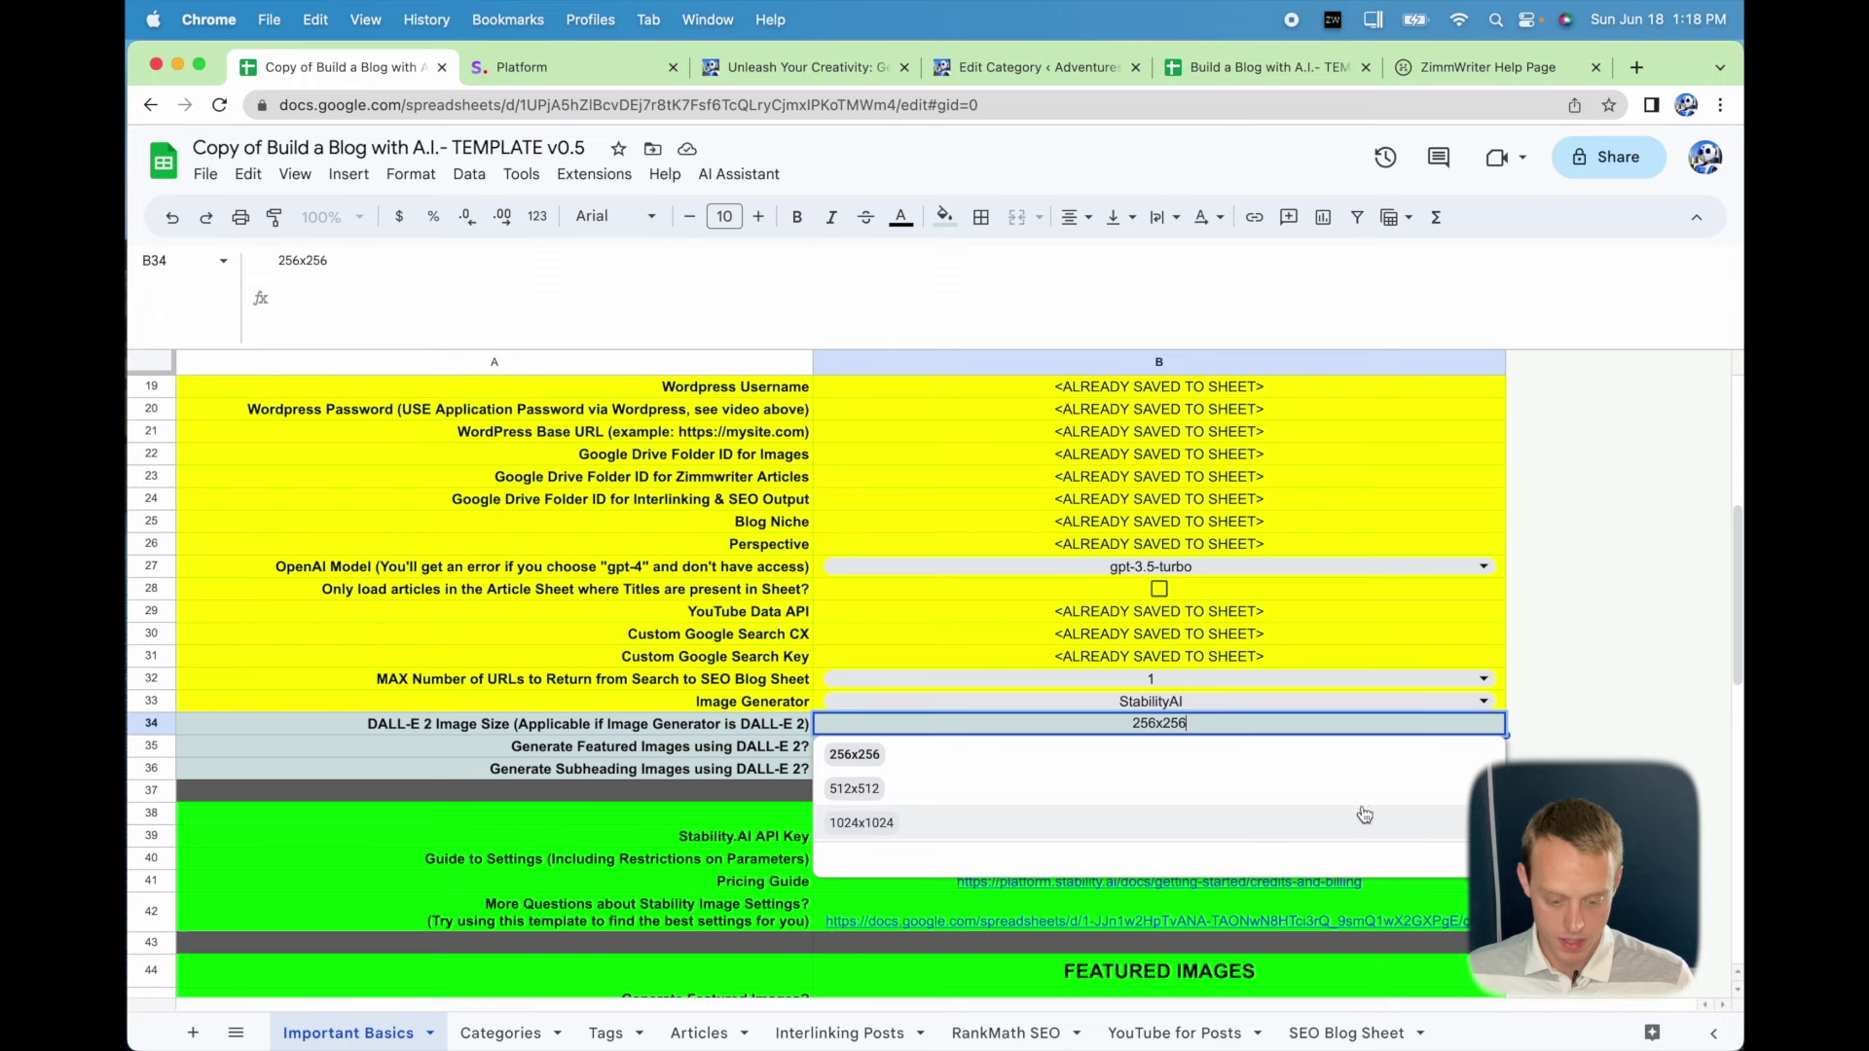
key("Return")
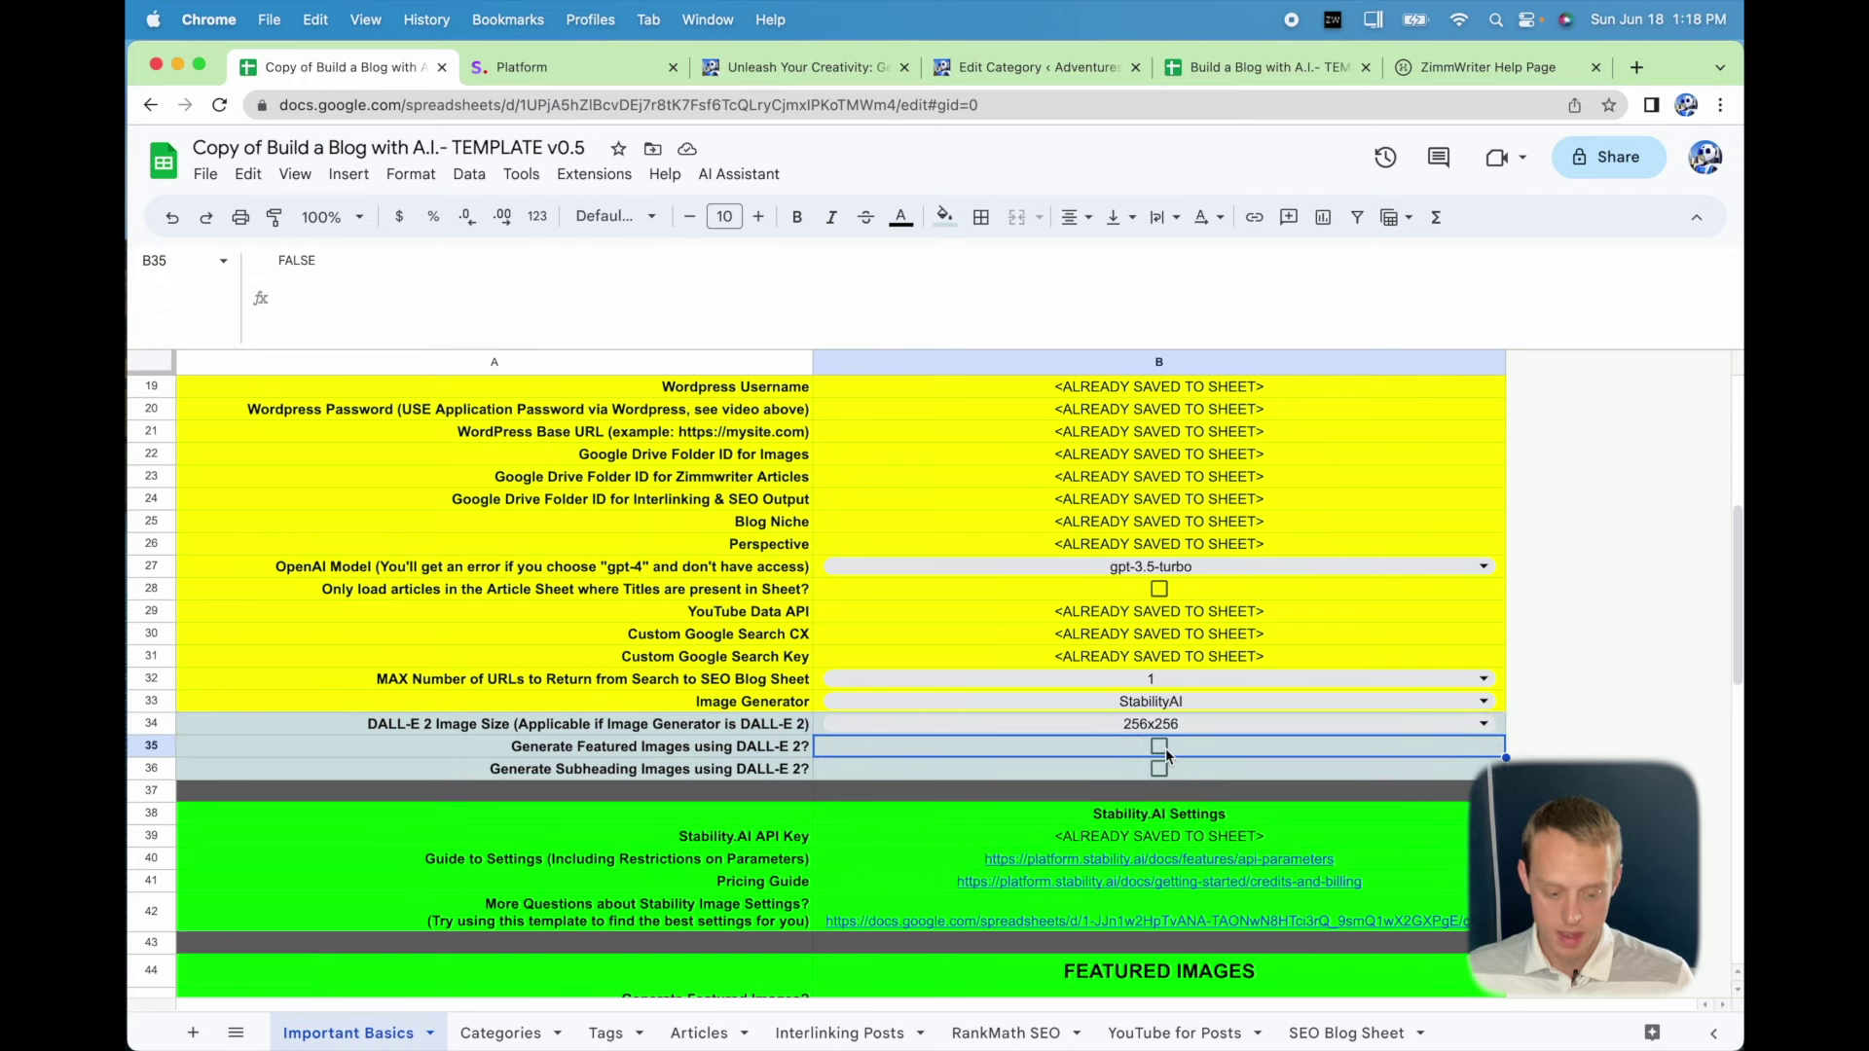
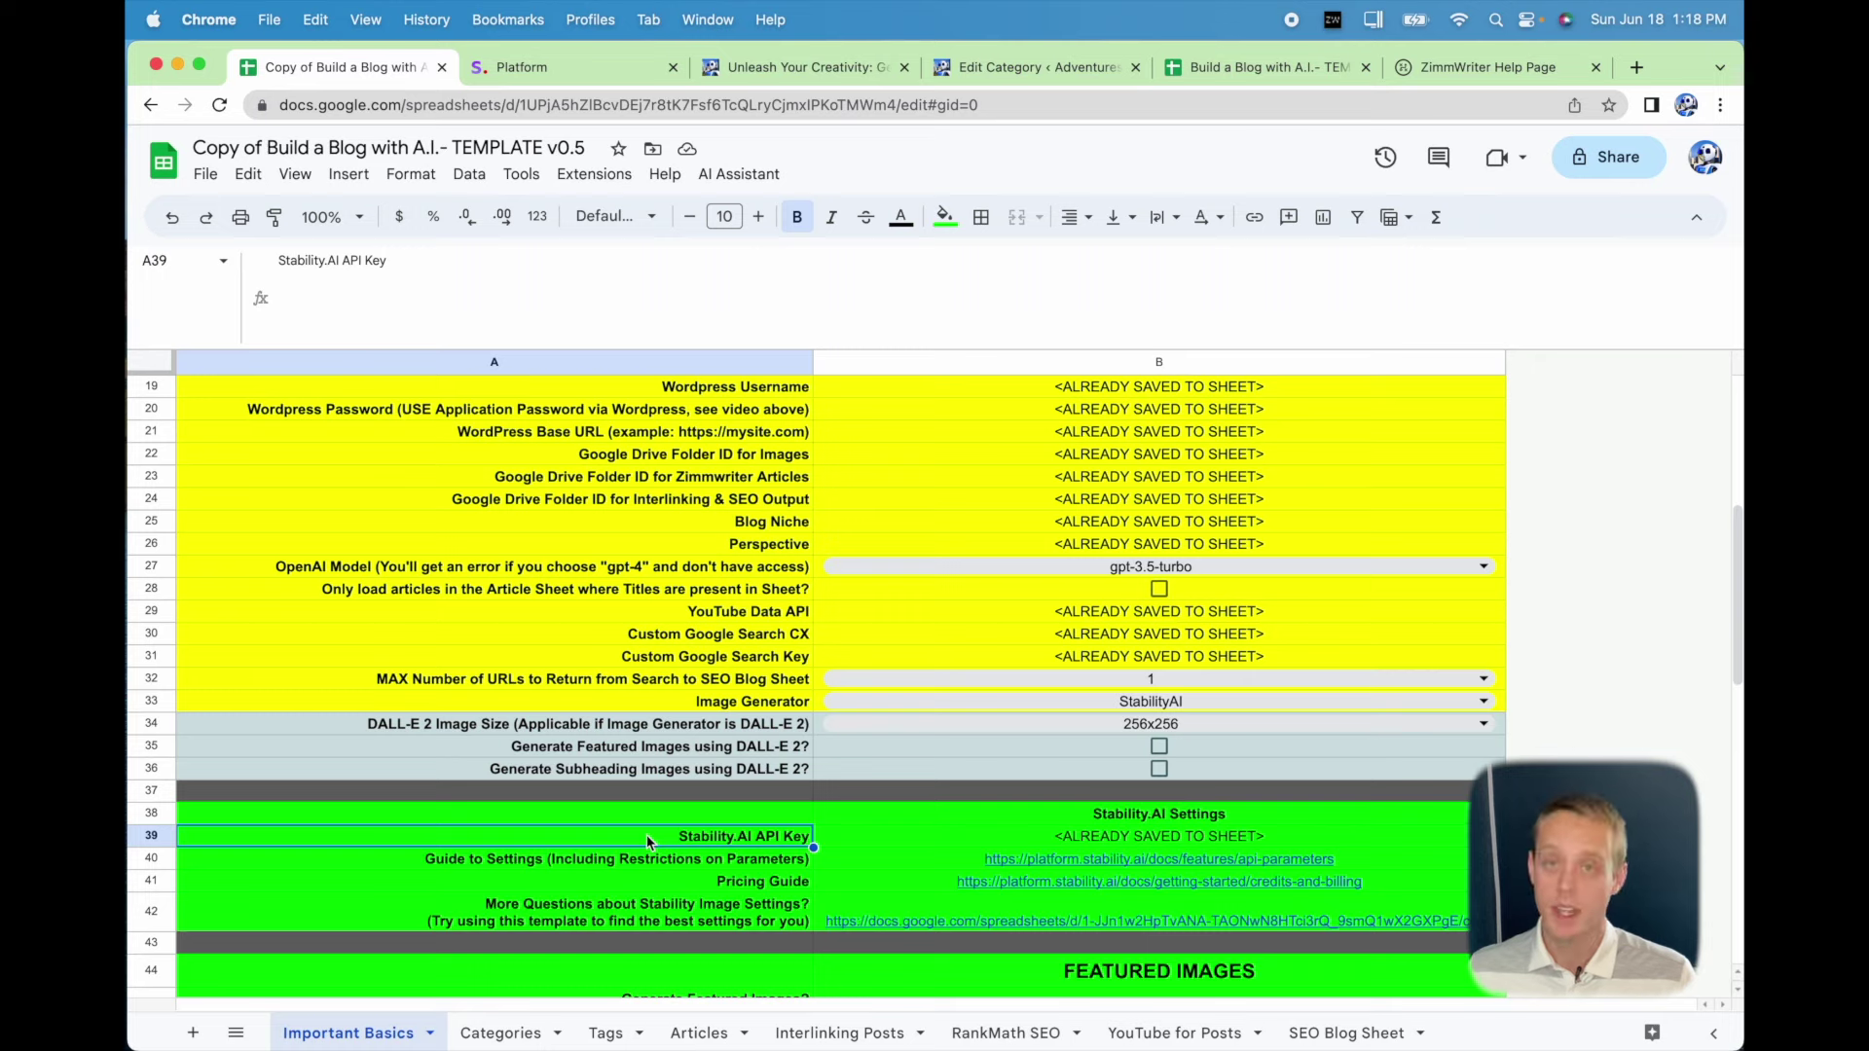
Examine the Stability.AI API key field and the settings guide and pricing guide entries in rows 39 to 41.
key("Right")
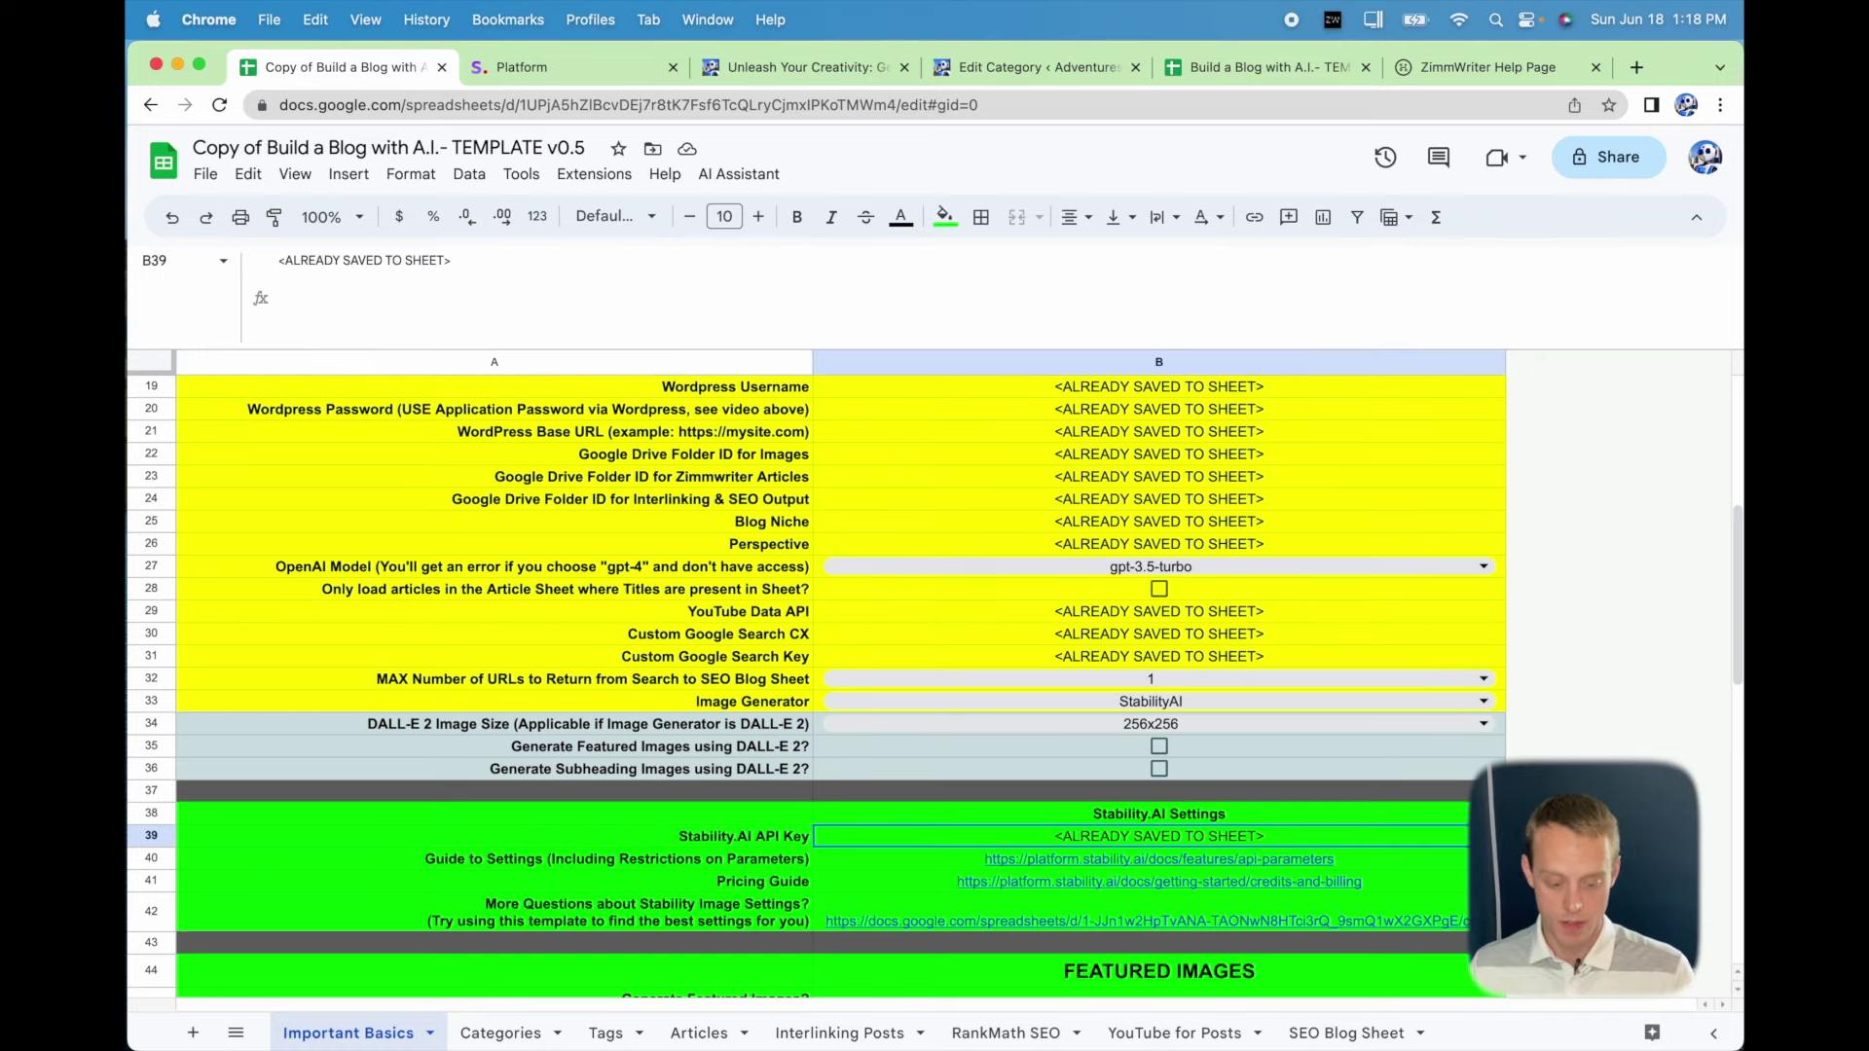
key("Left")
key("Down")
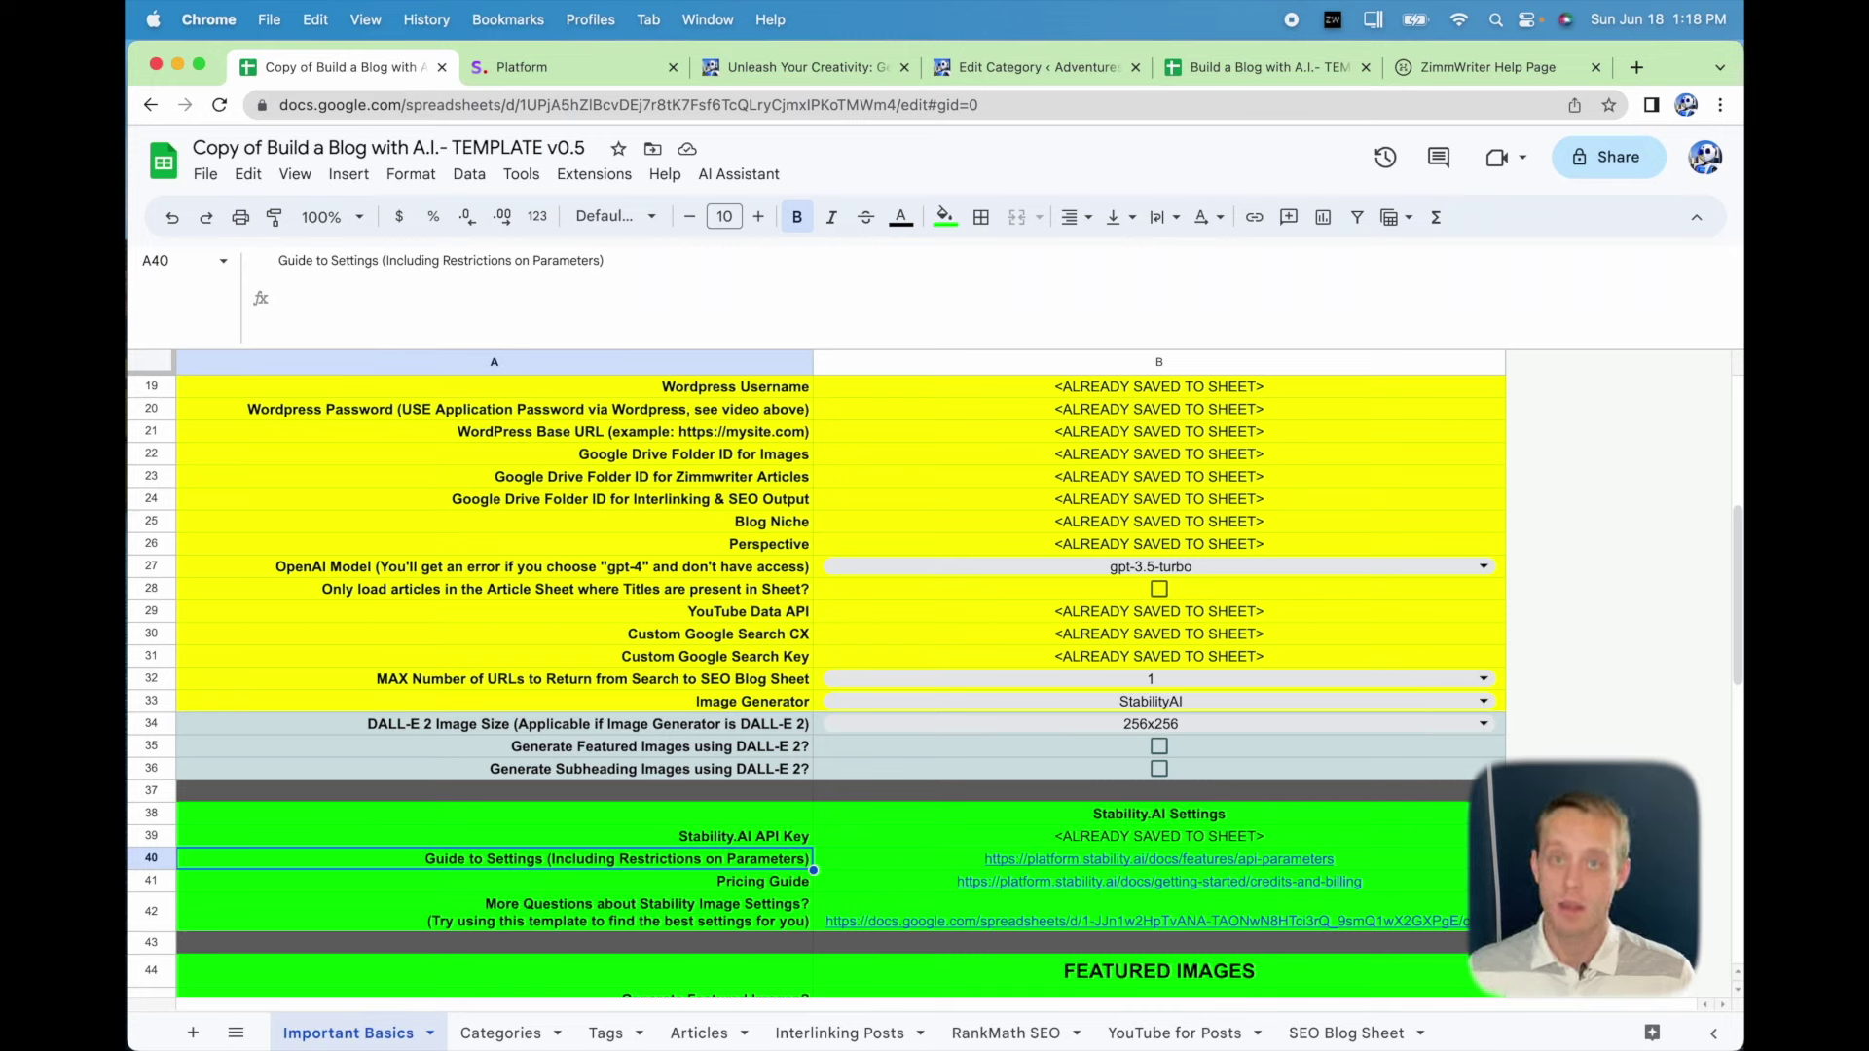
key("Down")
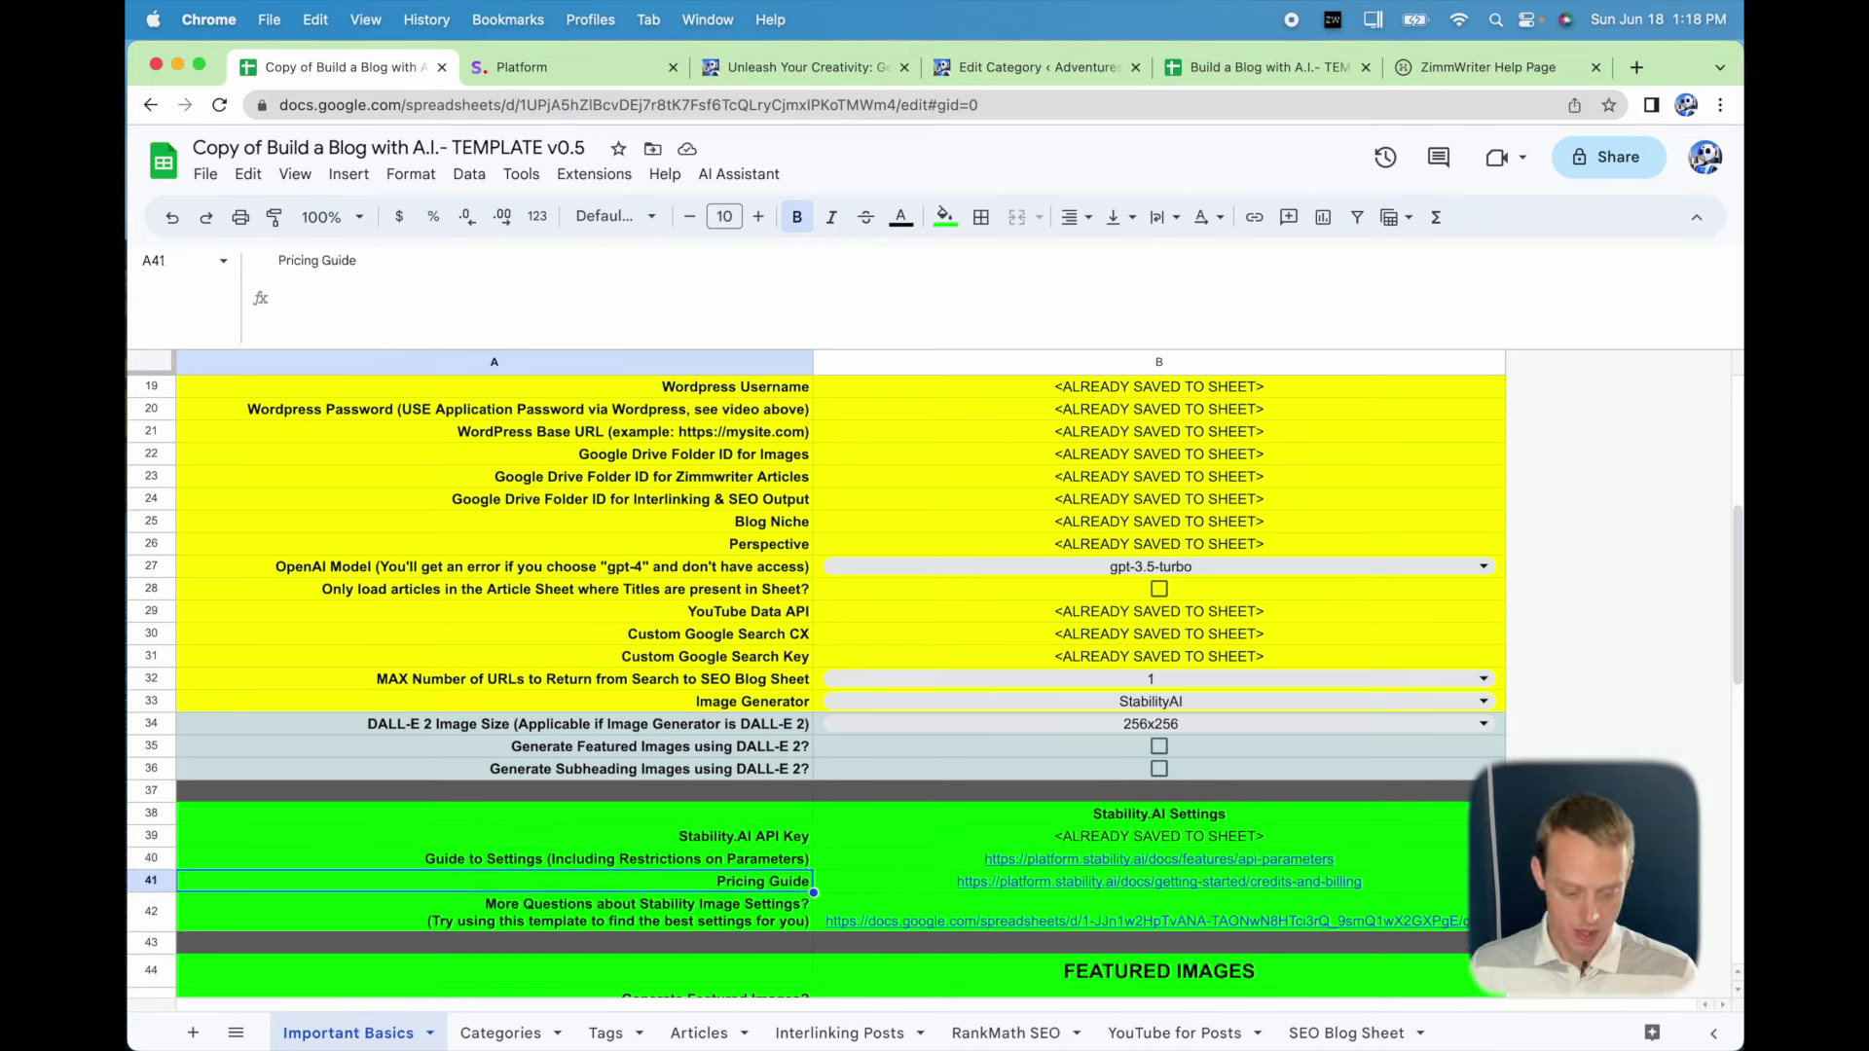
key("shift+Right")
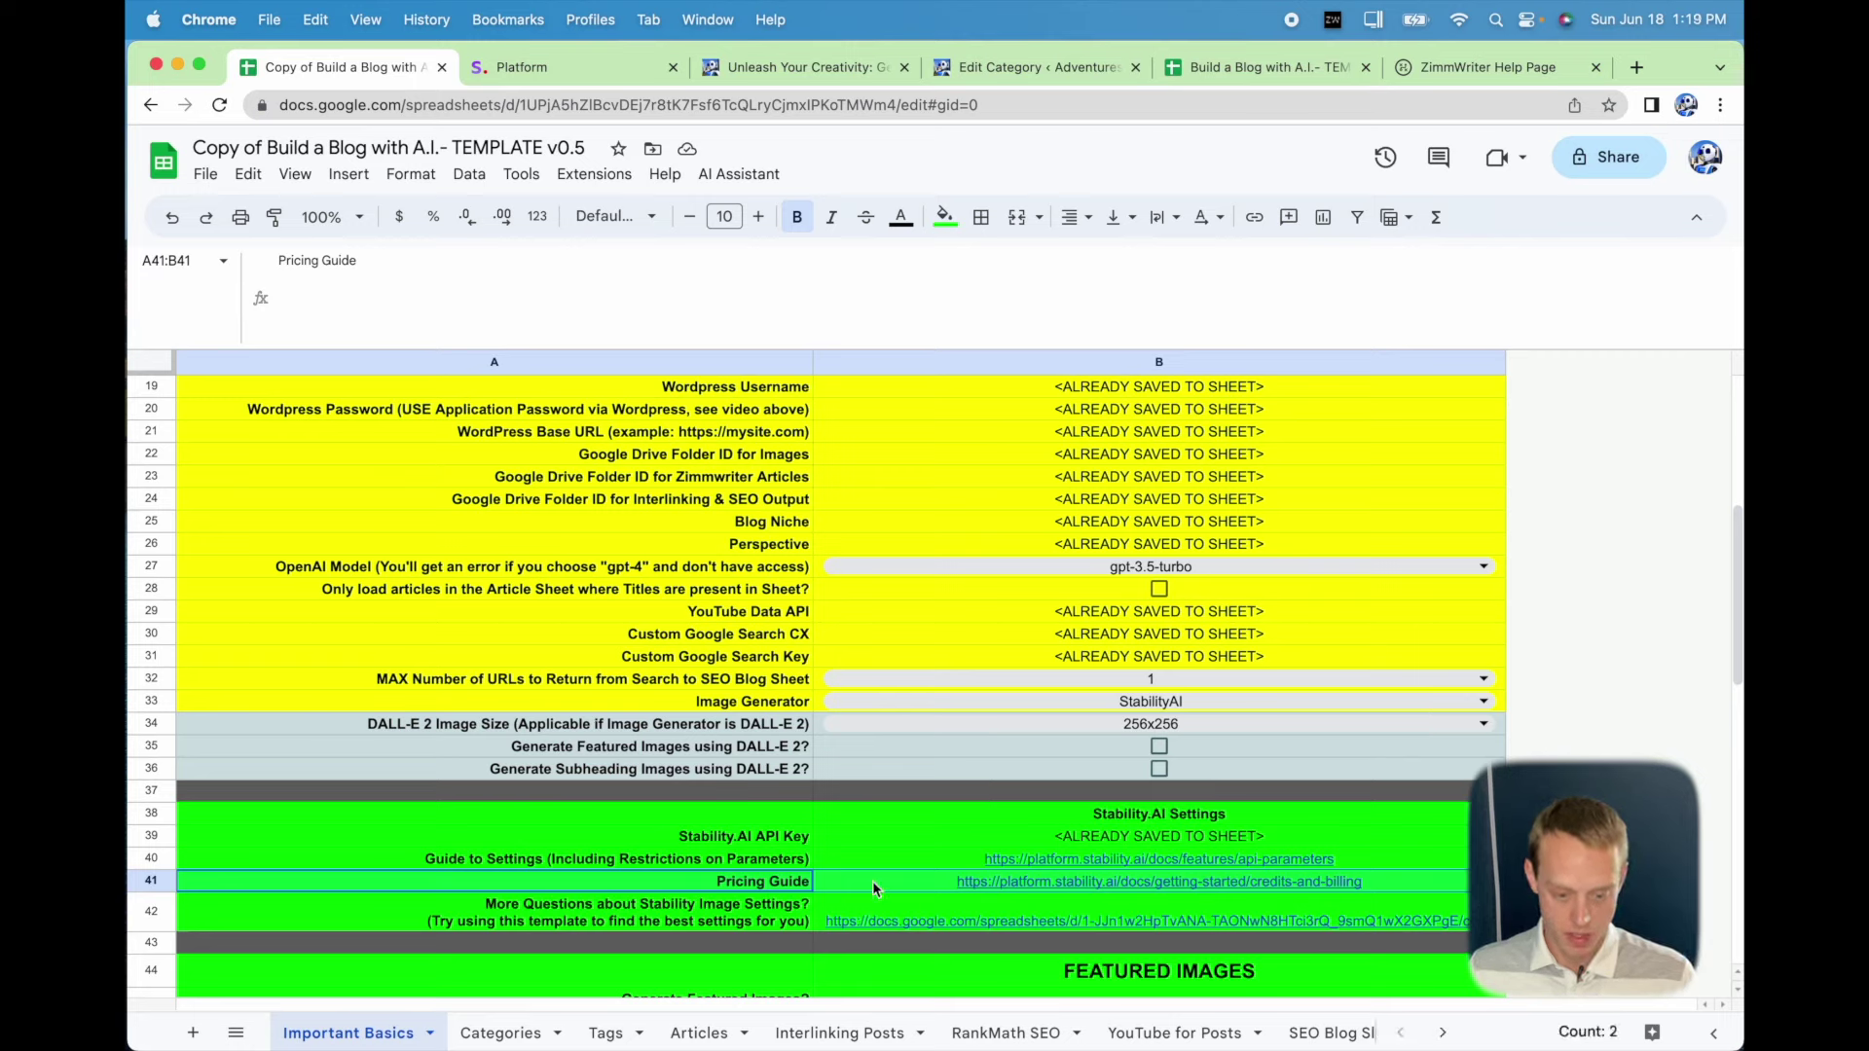
On the Stability AI credits and billing page, examine the SDXL prices for 512 x 512 images at different step counts.
left_click(529, 64)
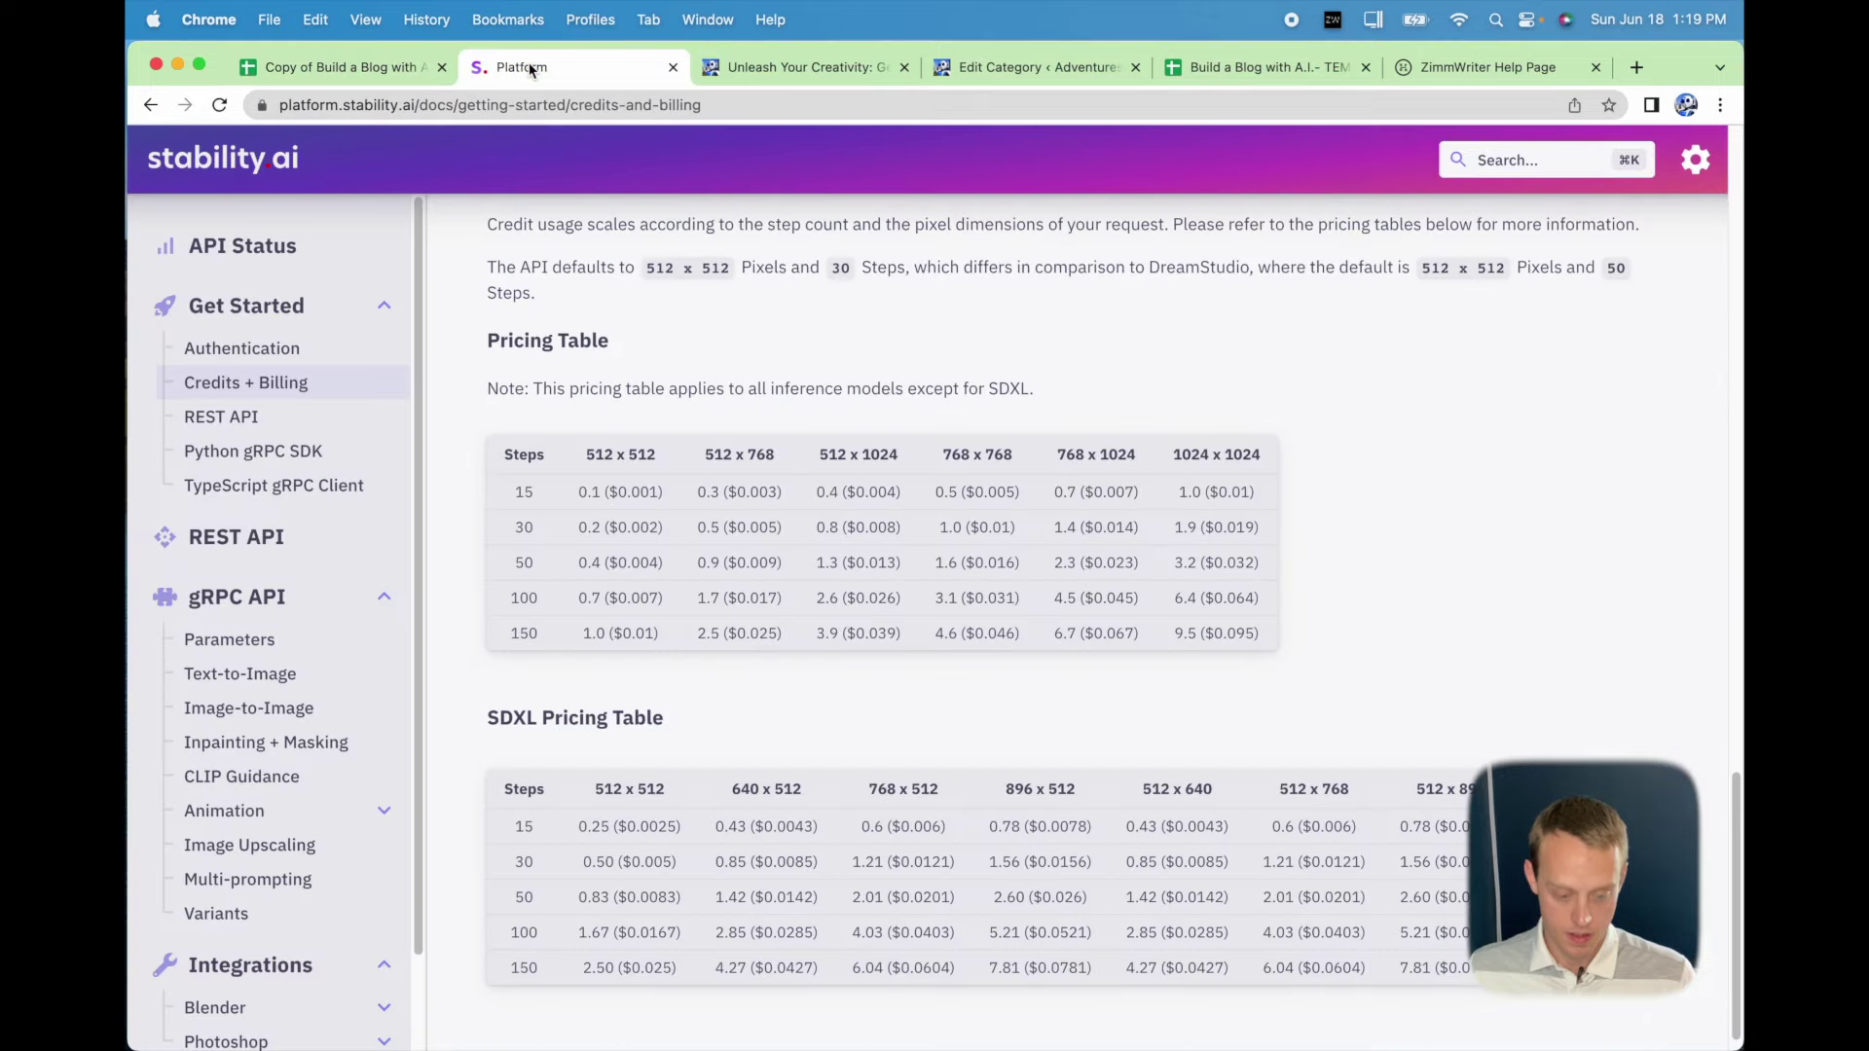
scroll(651, 716, "down", 1)
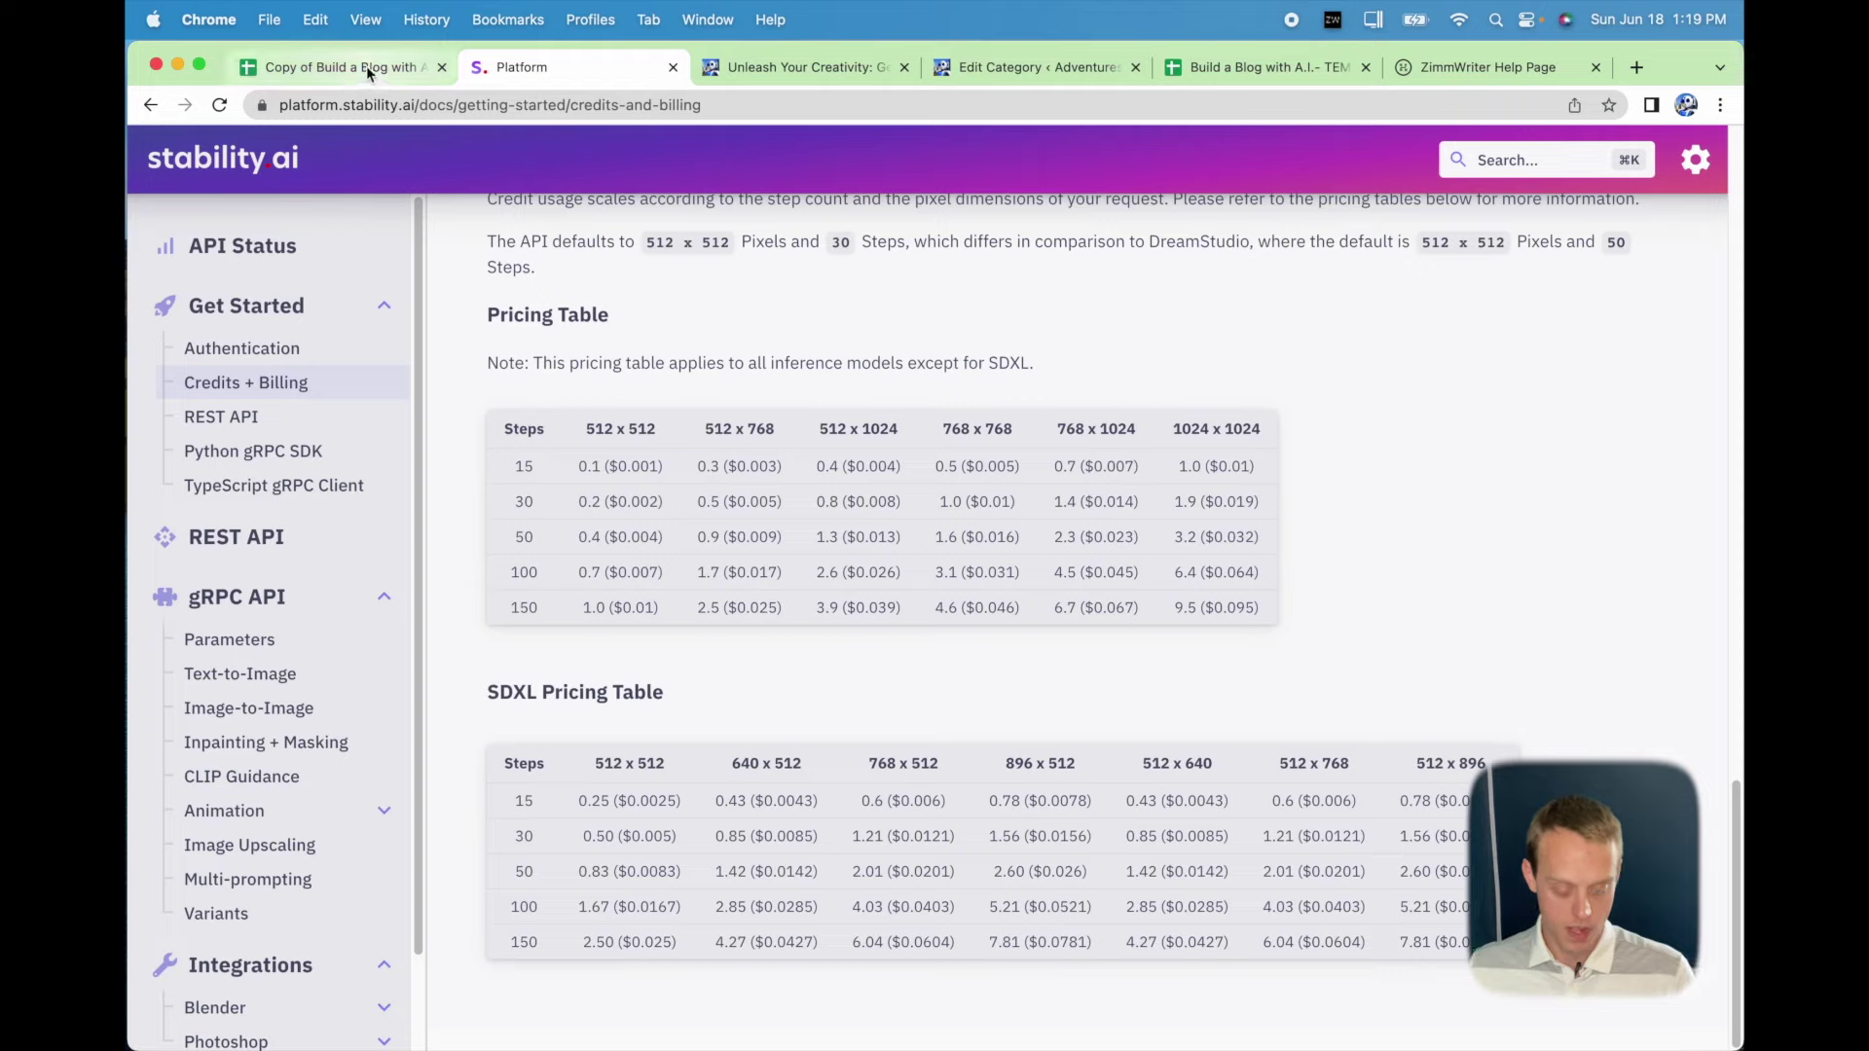
left_click_drag(534, 695, 674, 768)
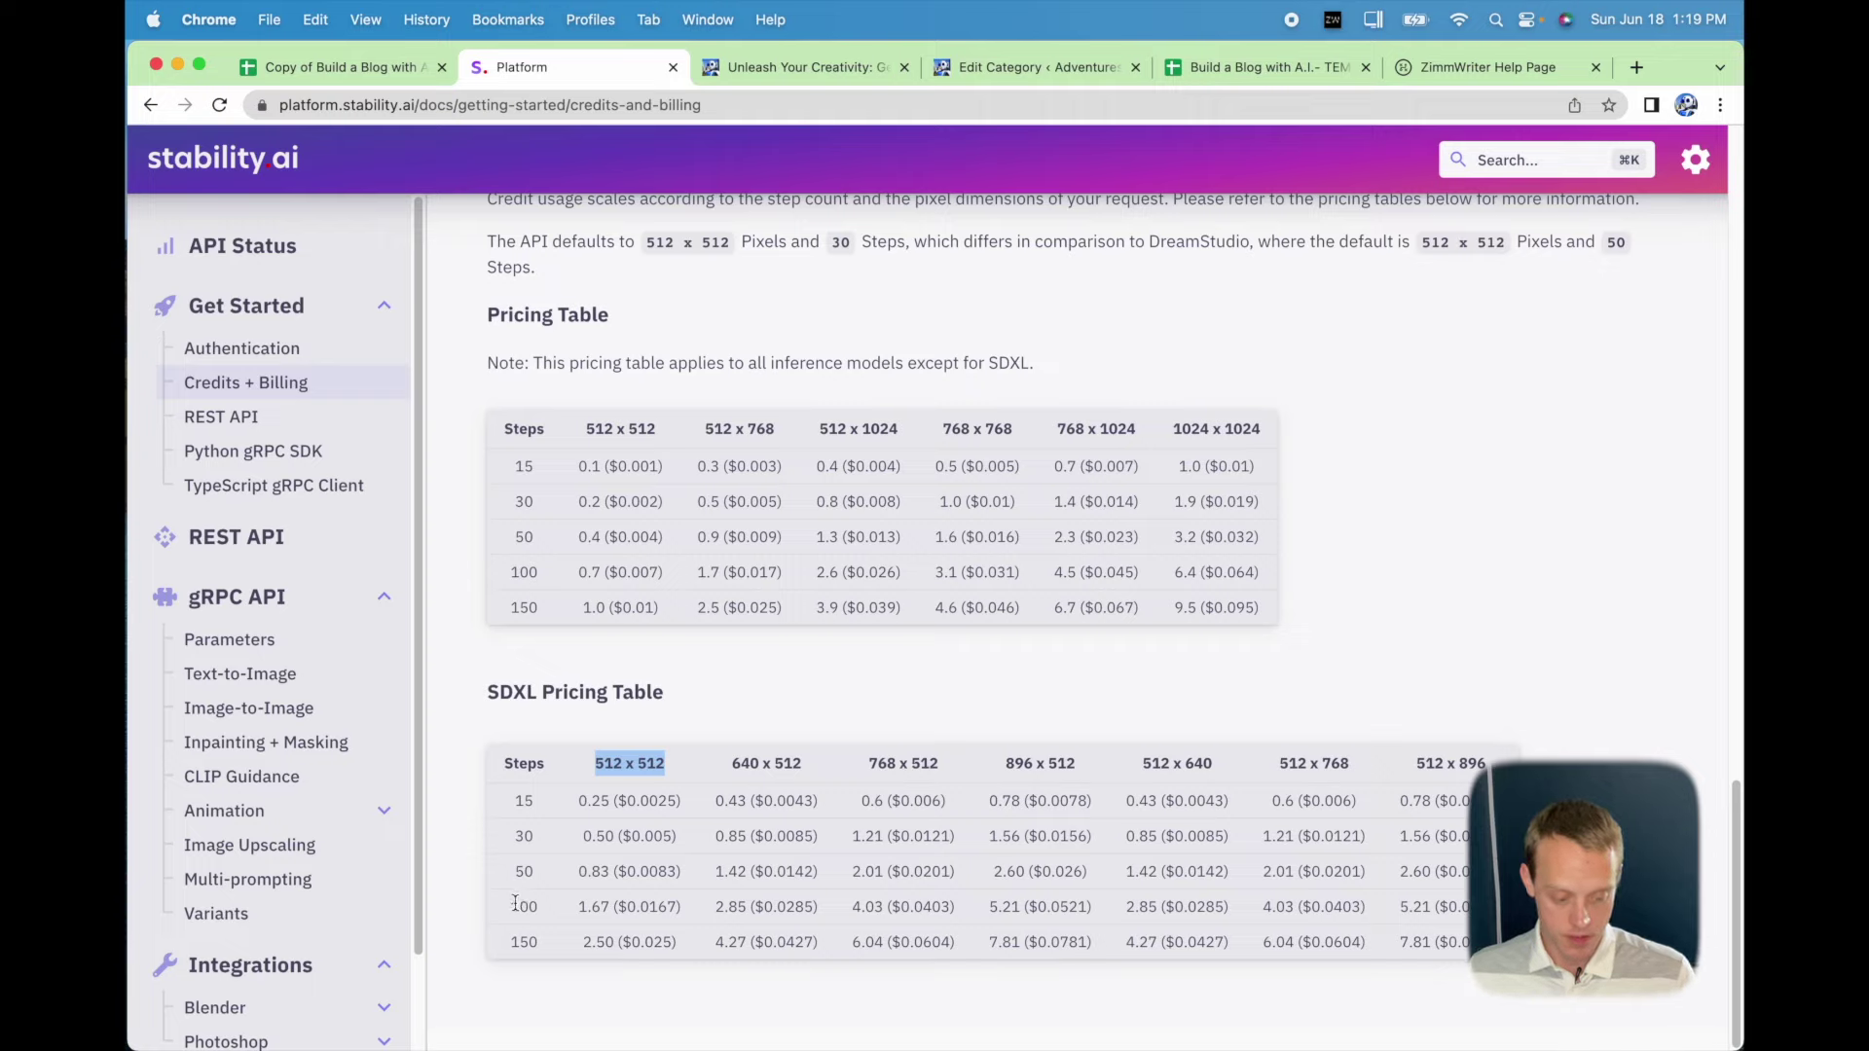
left_click_drag(514, 906, 621, 905)
left_click(642, 905)
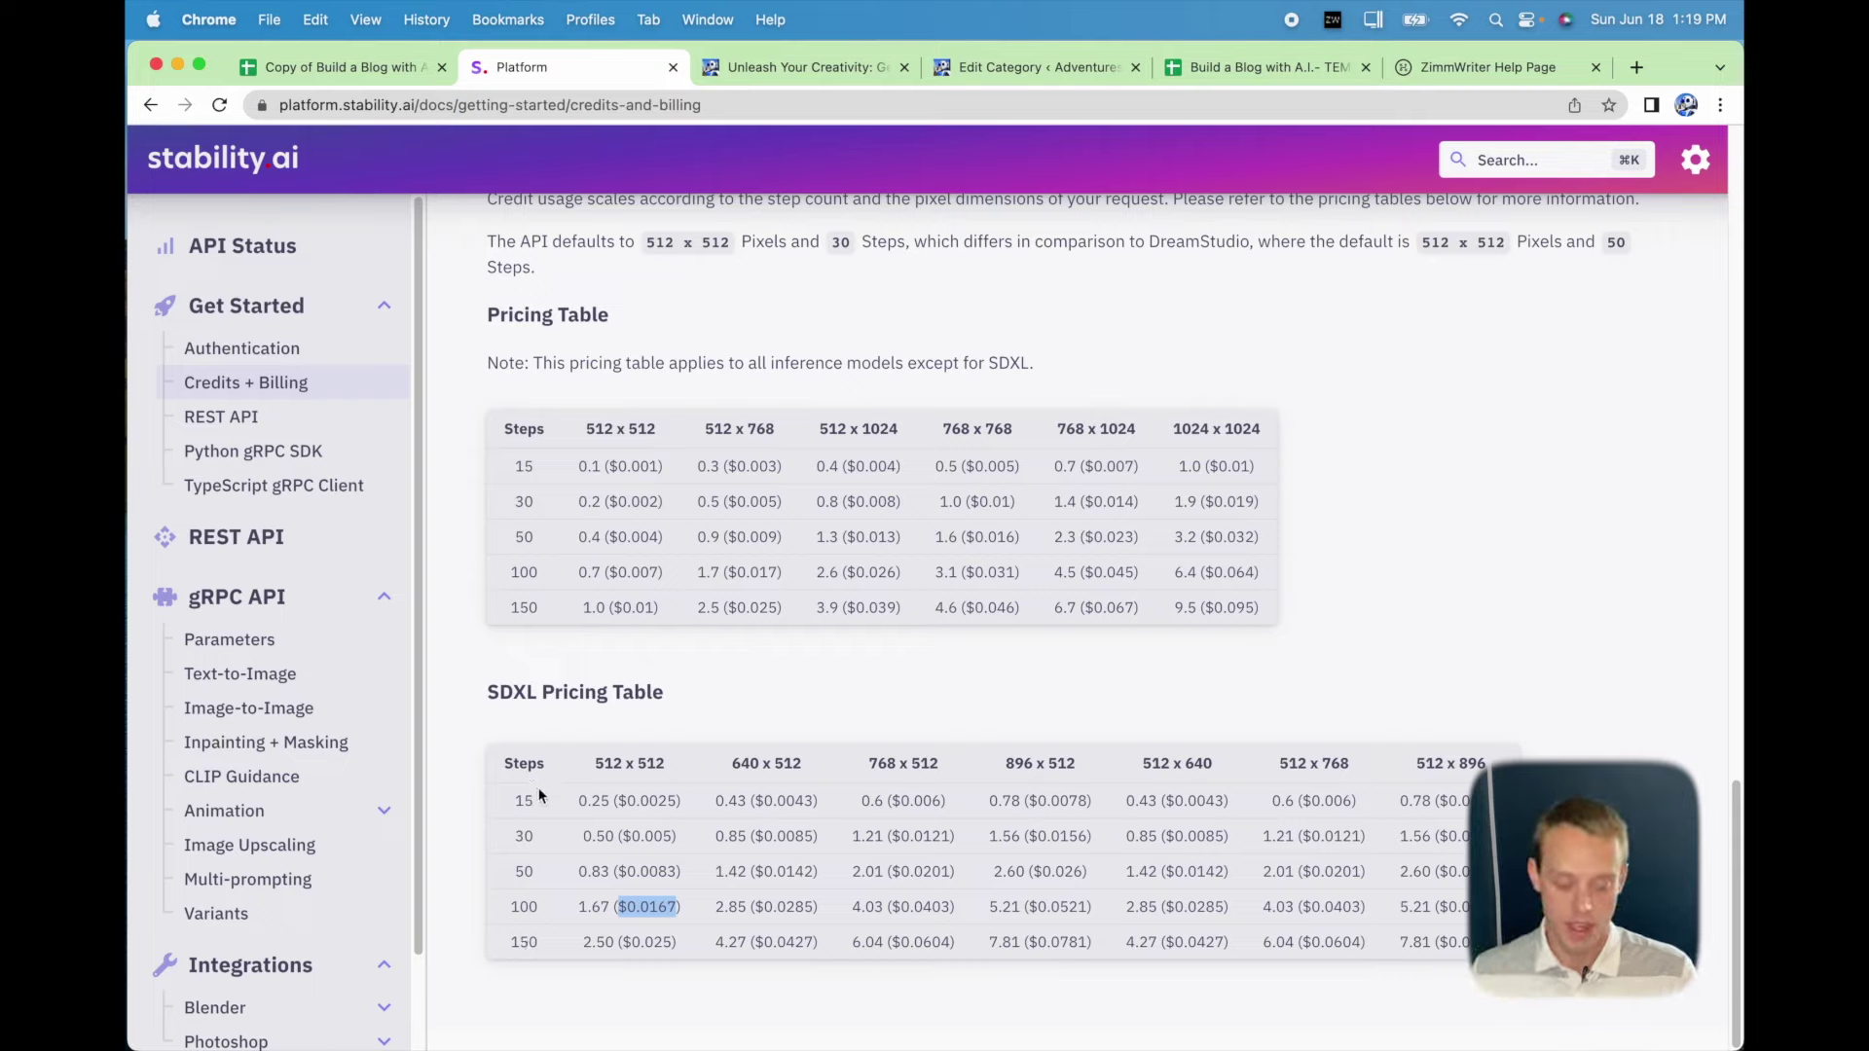
double_click(525, 839)
left_click(523, 863)
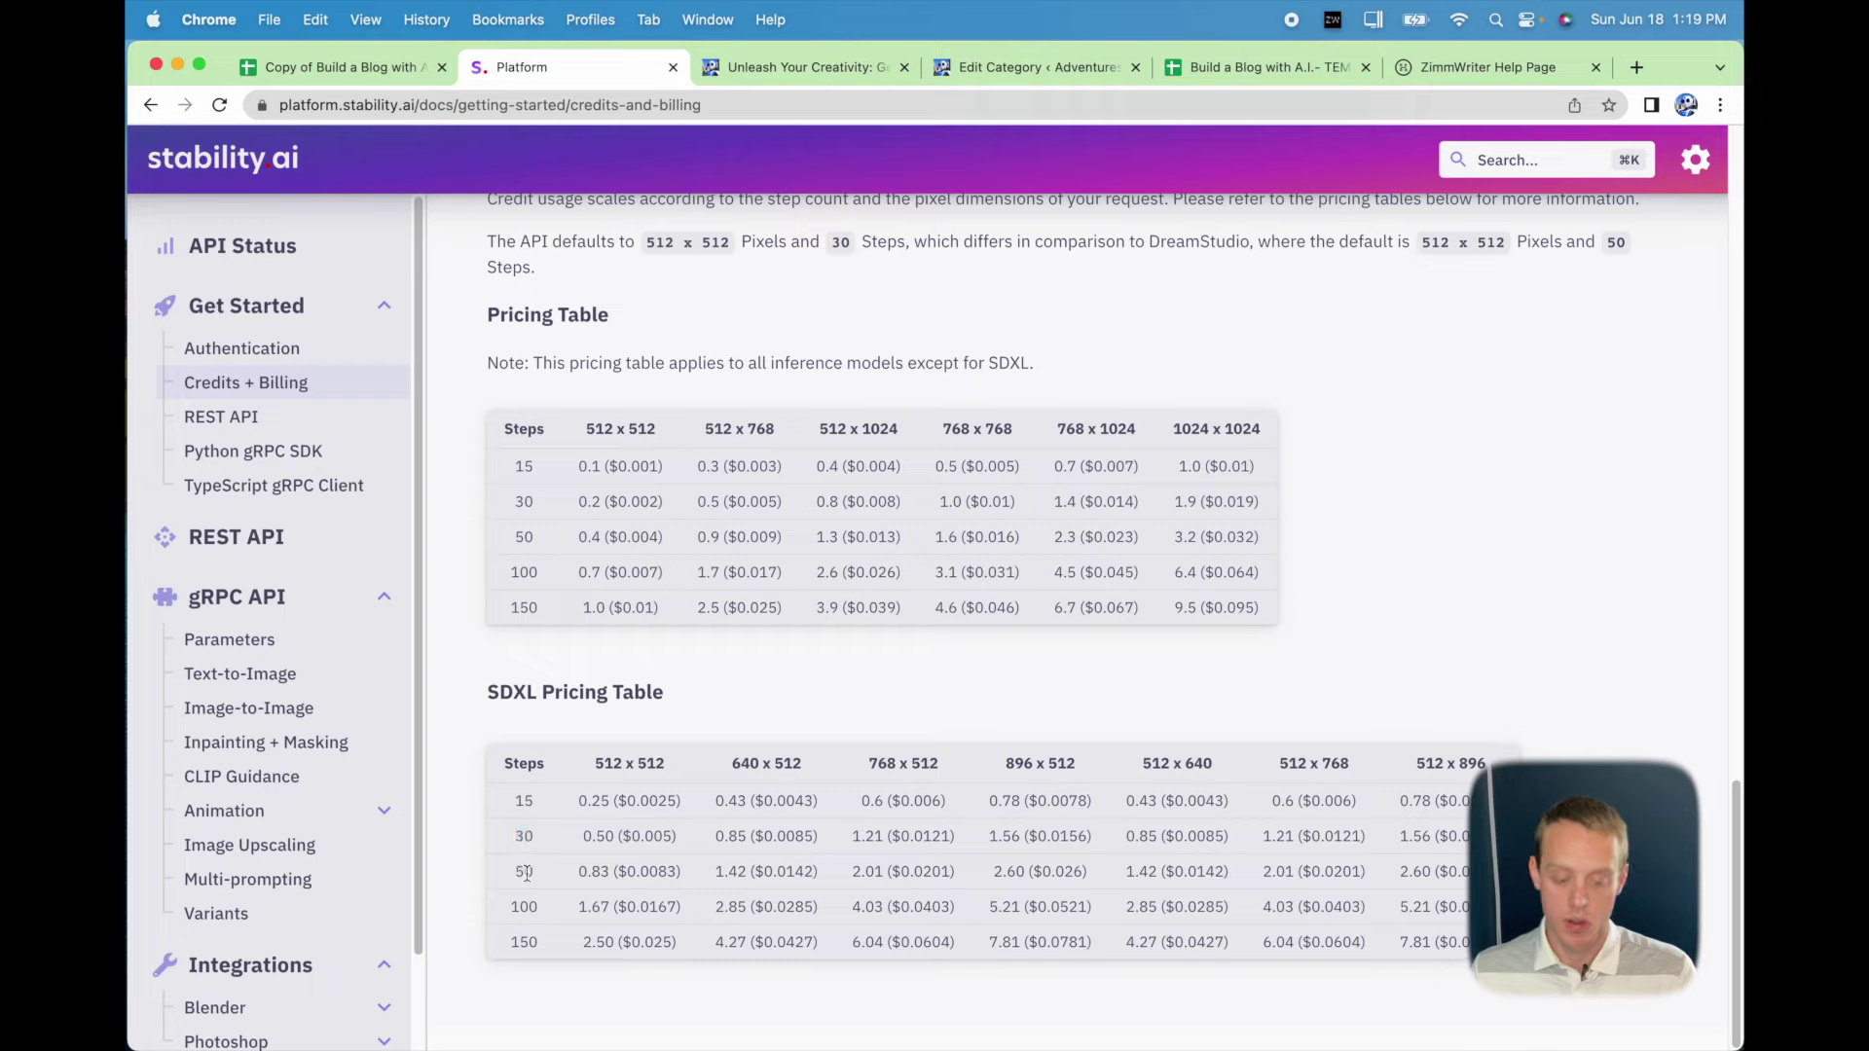
double_click(523, 871)
left_click(542, 925)
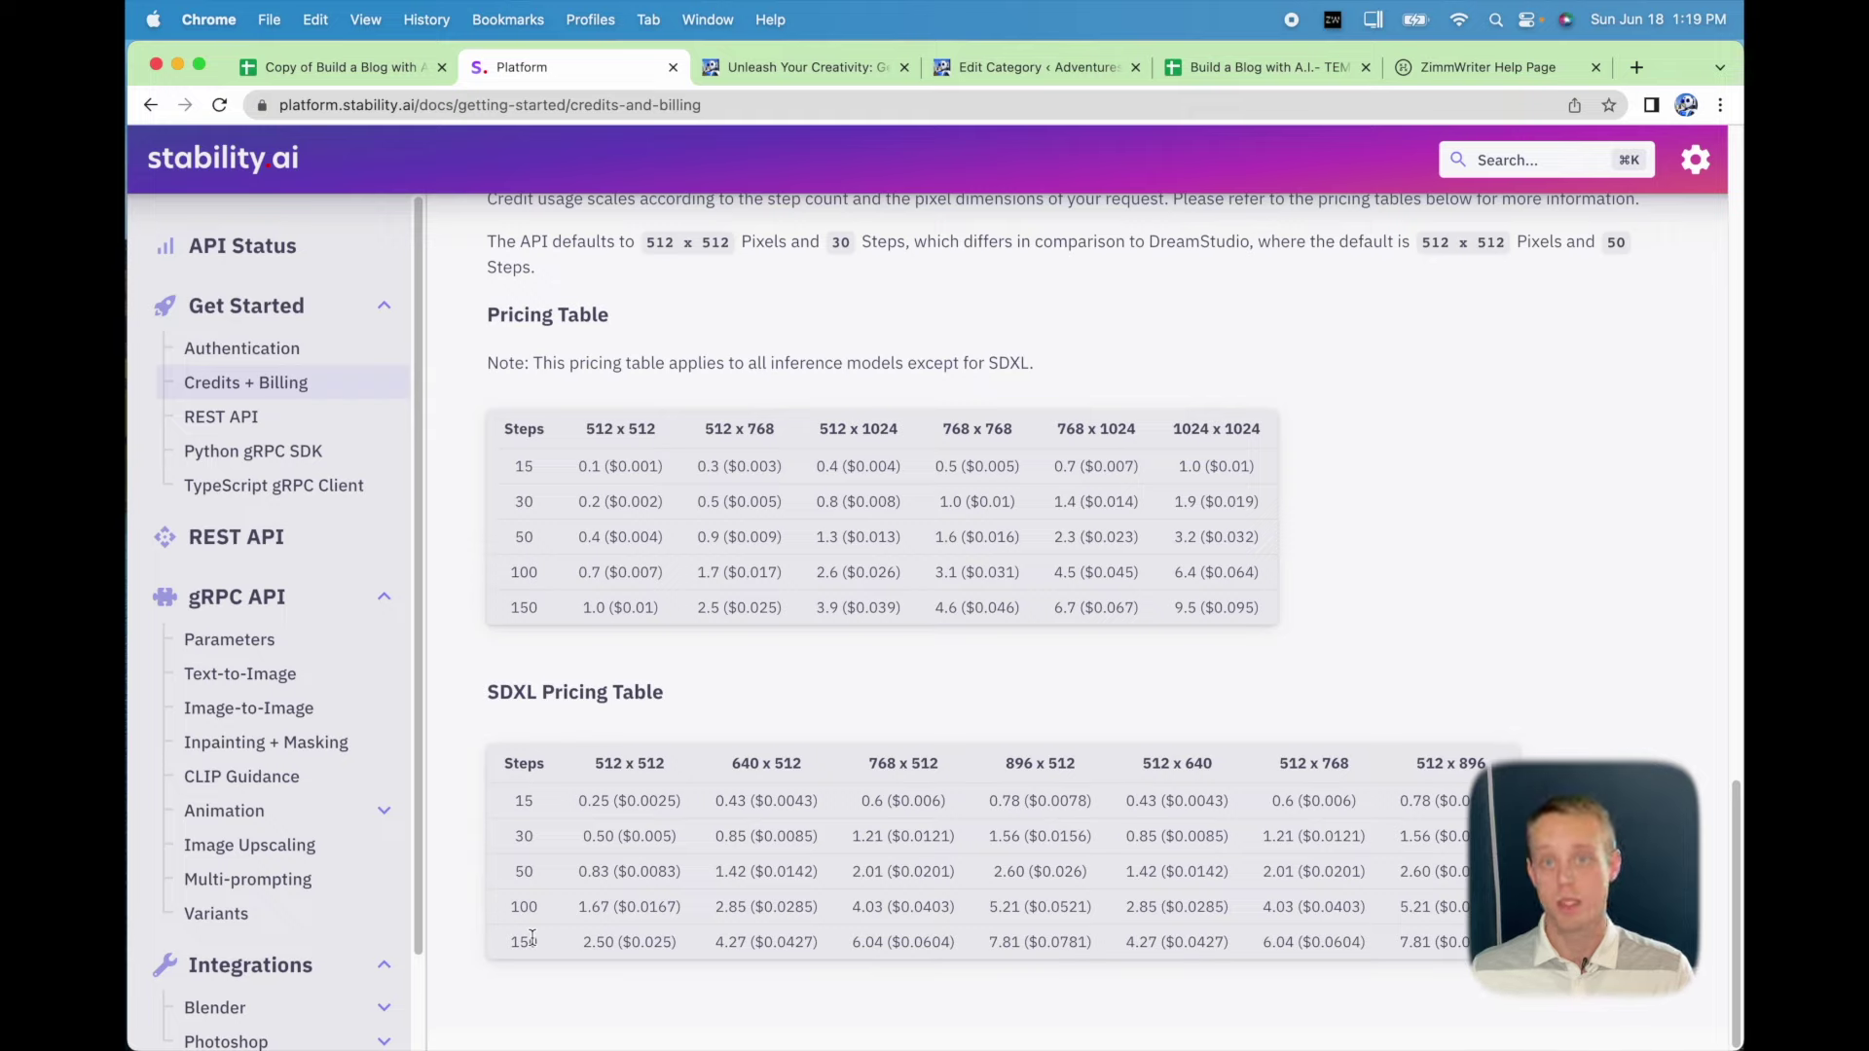
left_click_drag(676, 942, 658, 942)
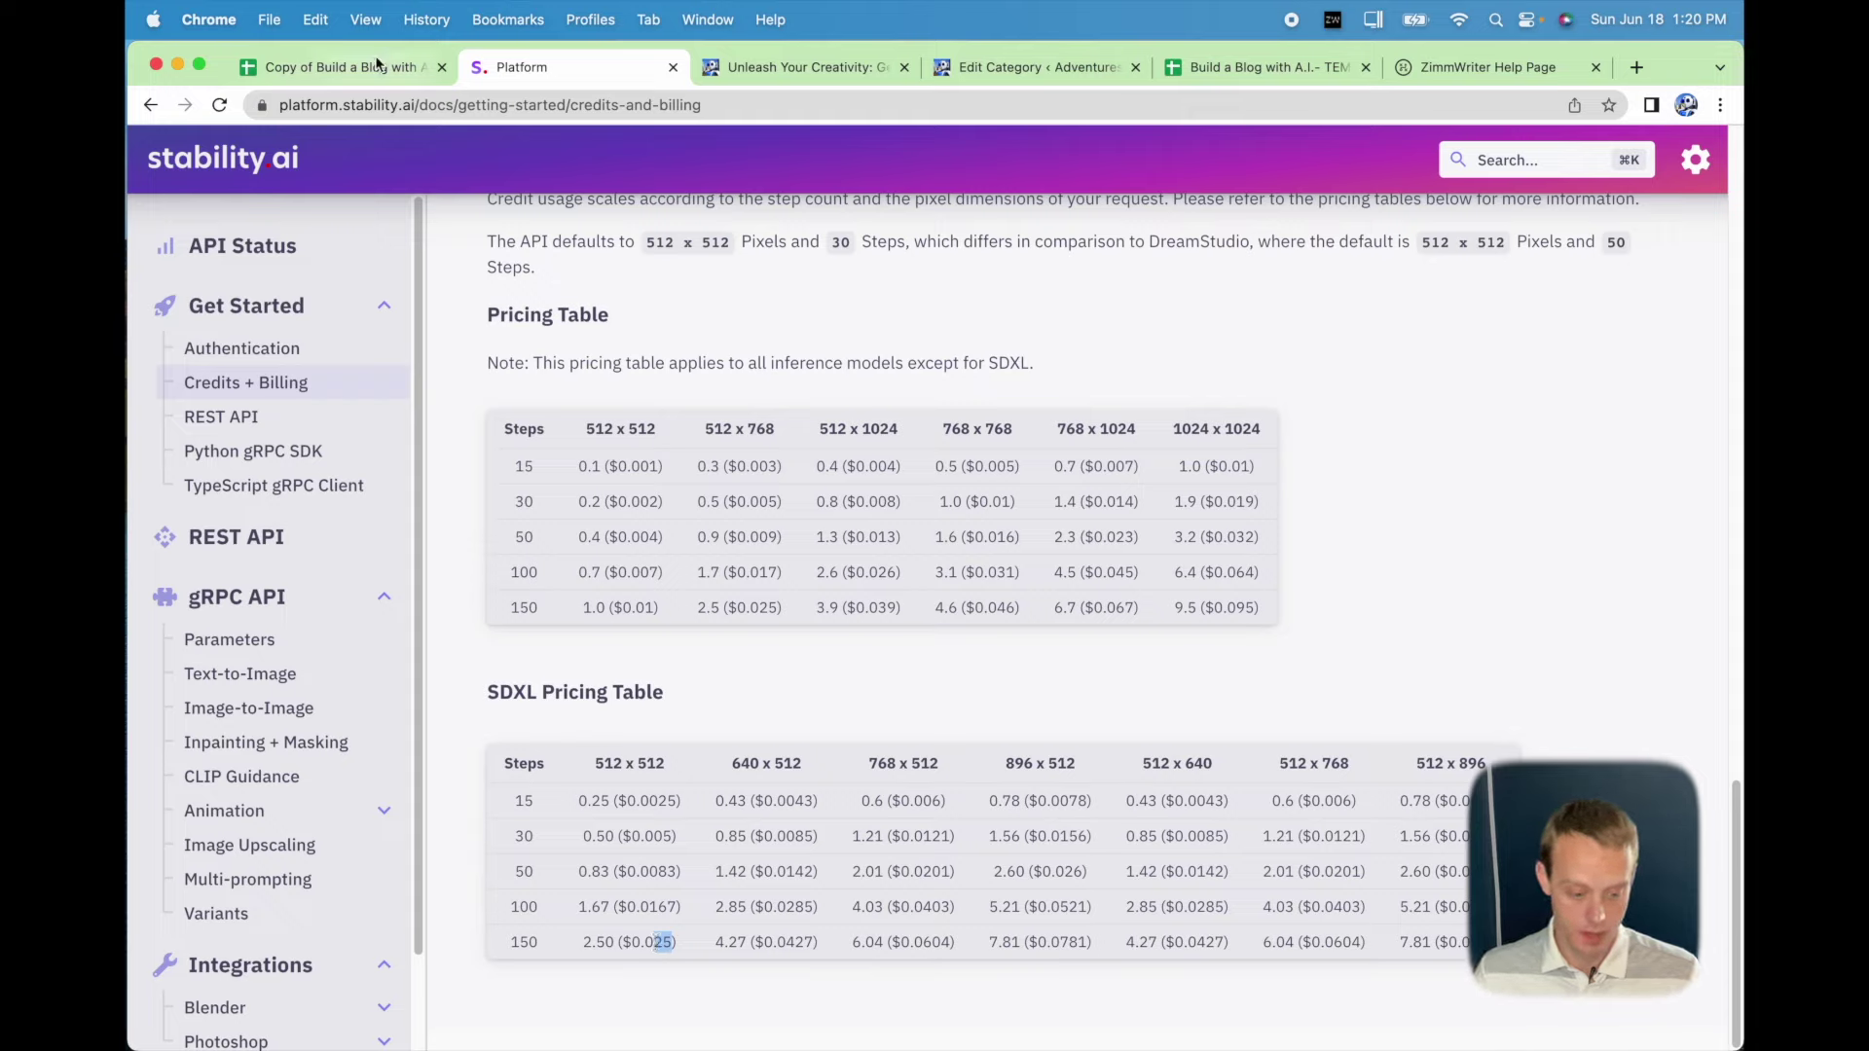
left_click_drag(682, 906, 619, 902)
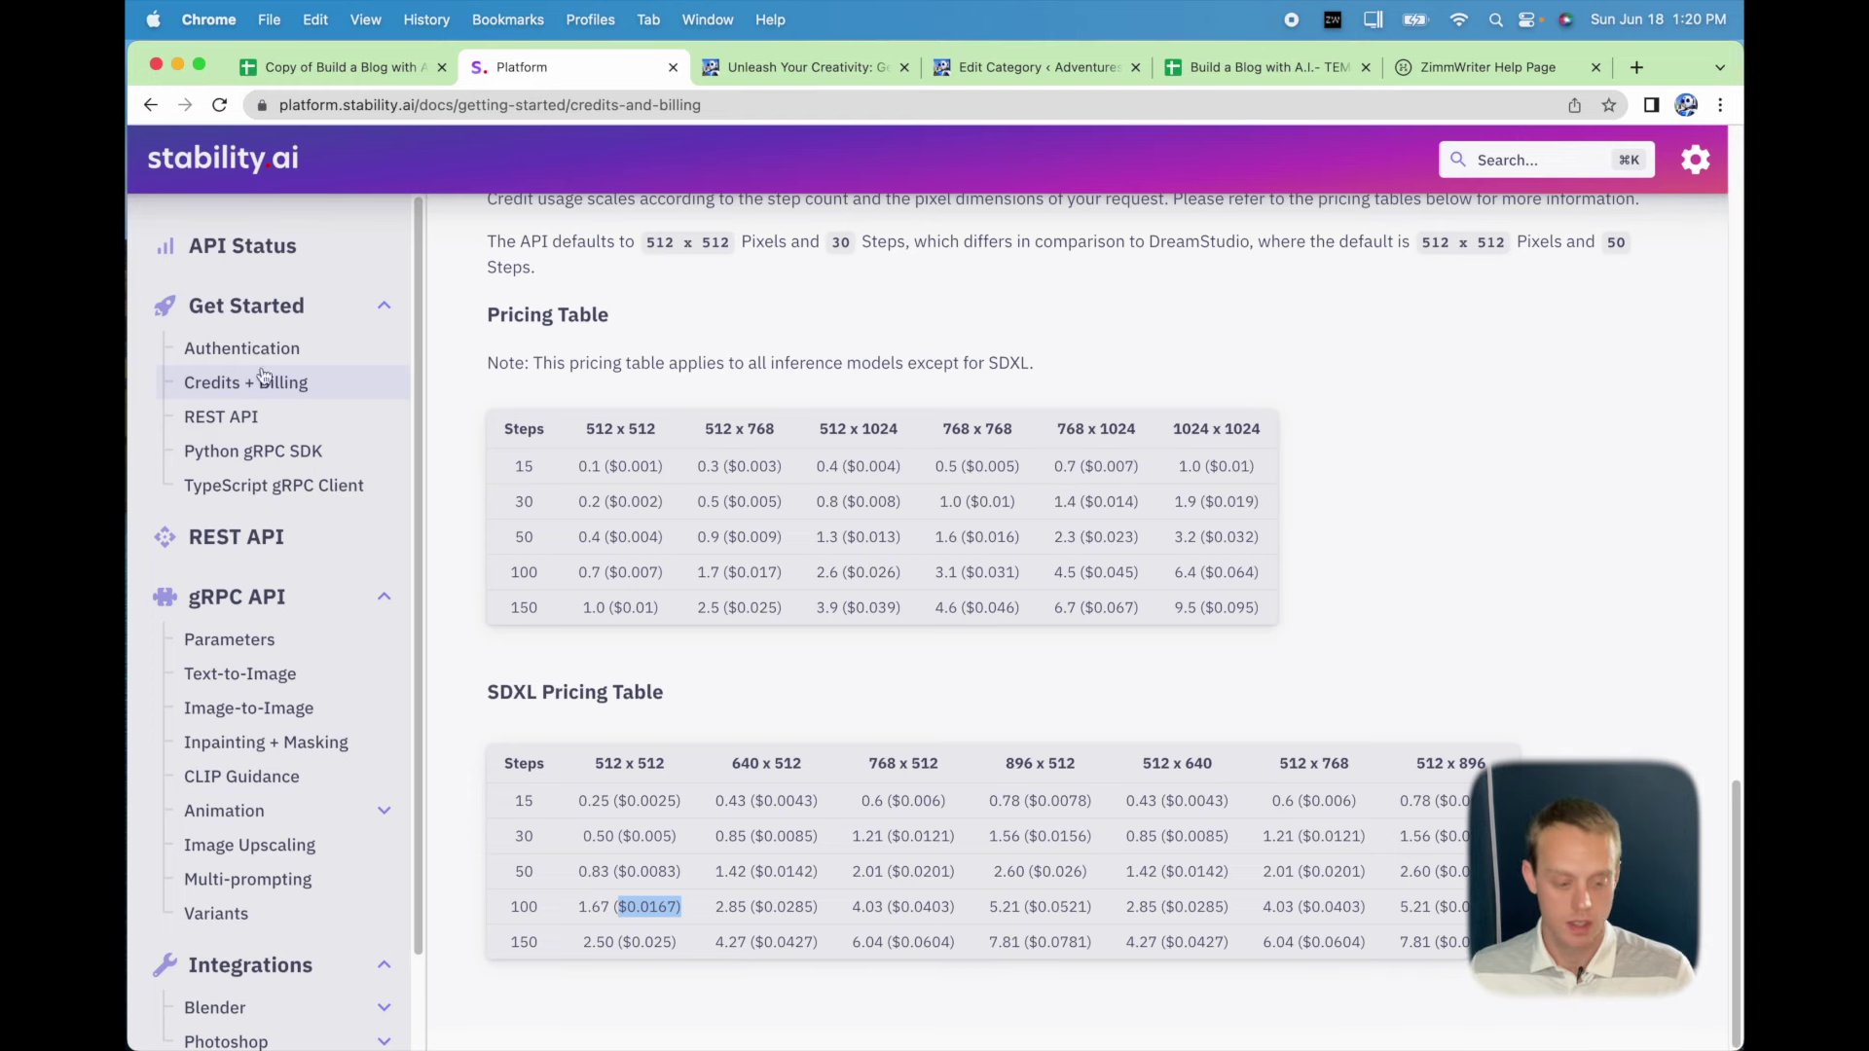
Return to the template sheet and compare the Cost of Featured Image field under Featured Images with Stability AI's SDXL pricing table.
left_click(370, 80)
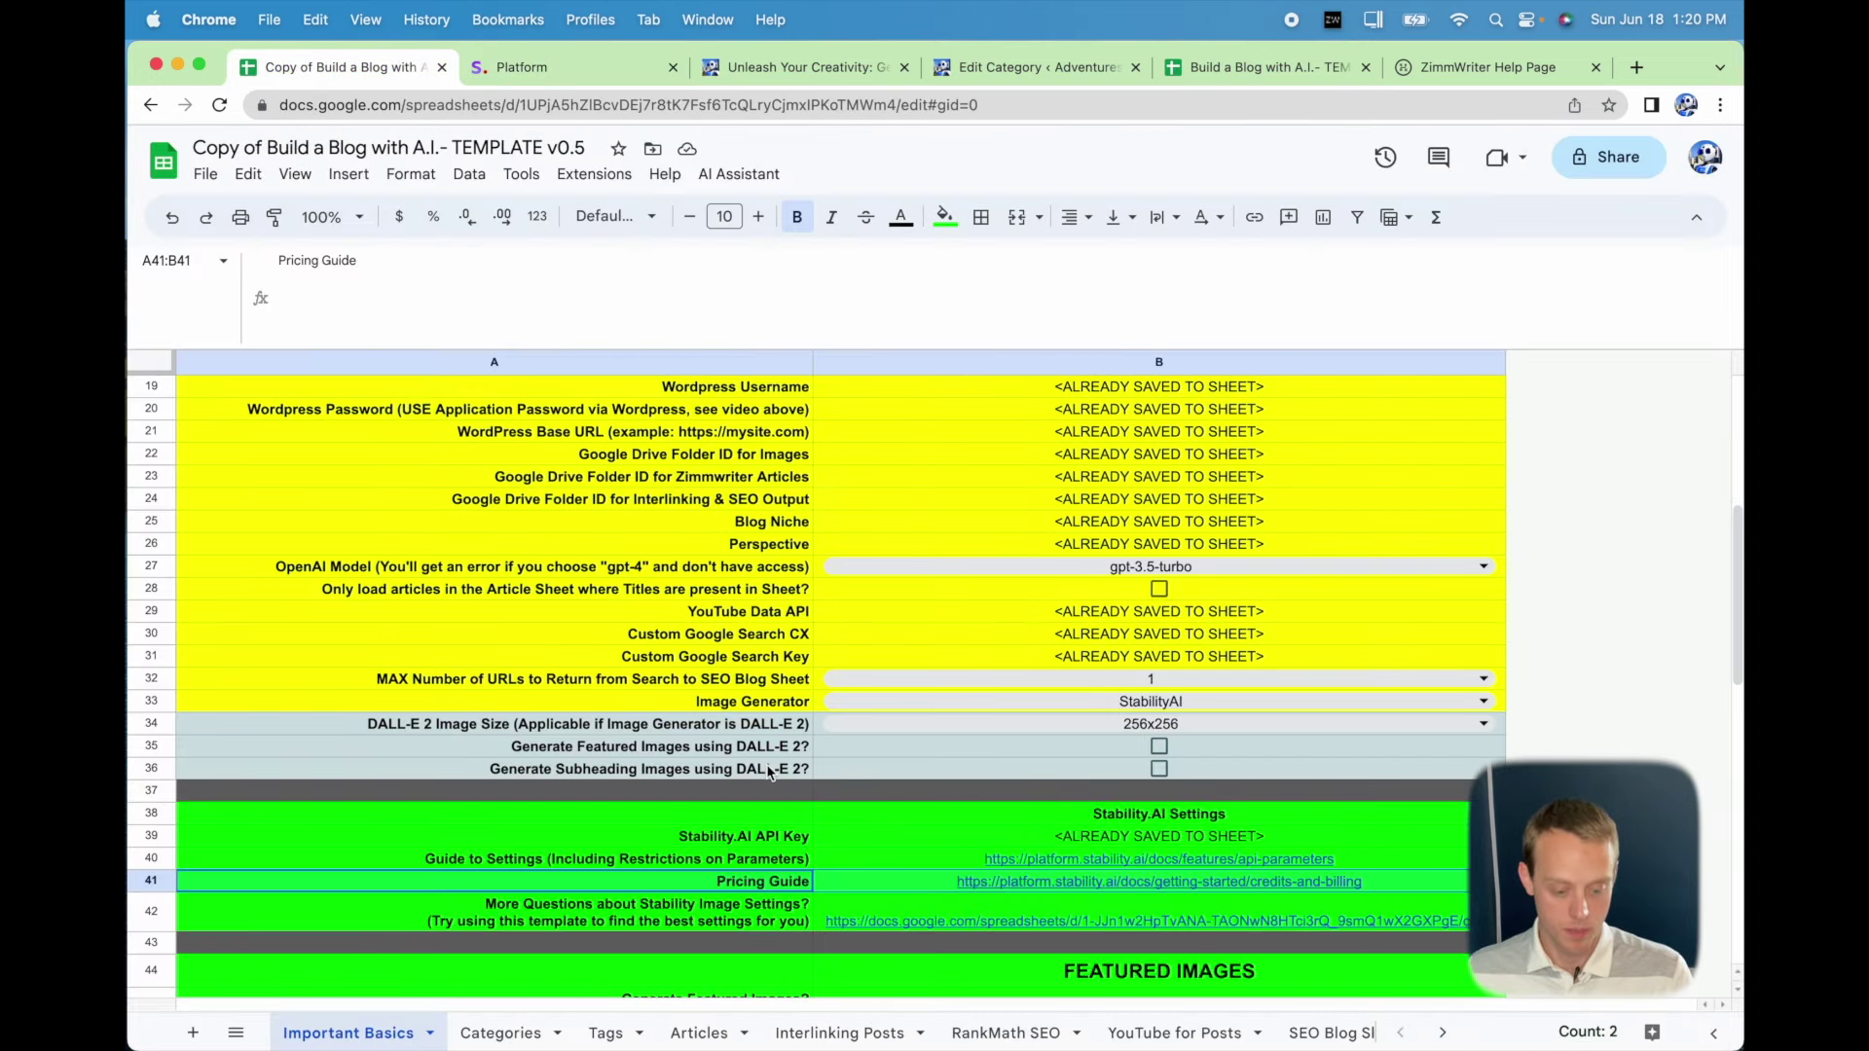
scroll(764, 838, "down", 2)
scroll(760, 843, "down", 5)
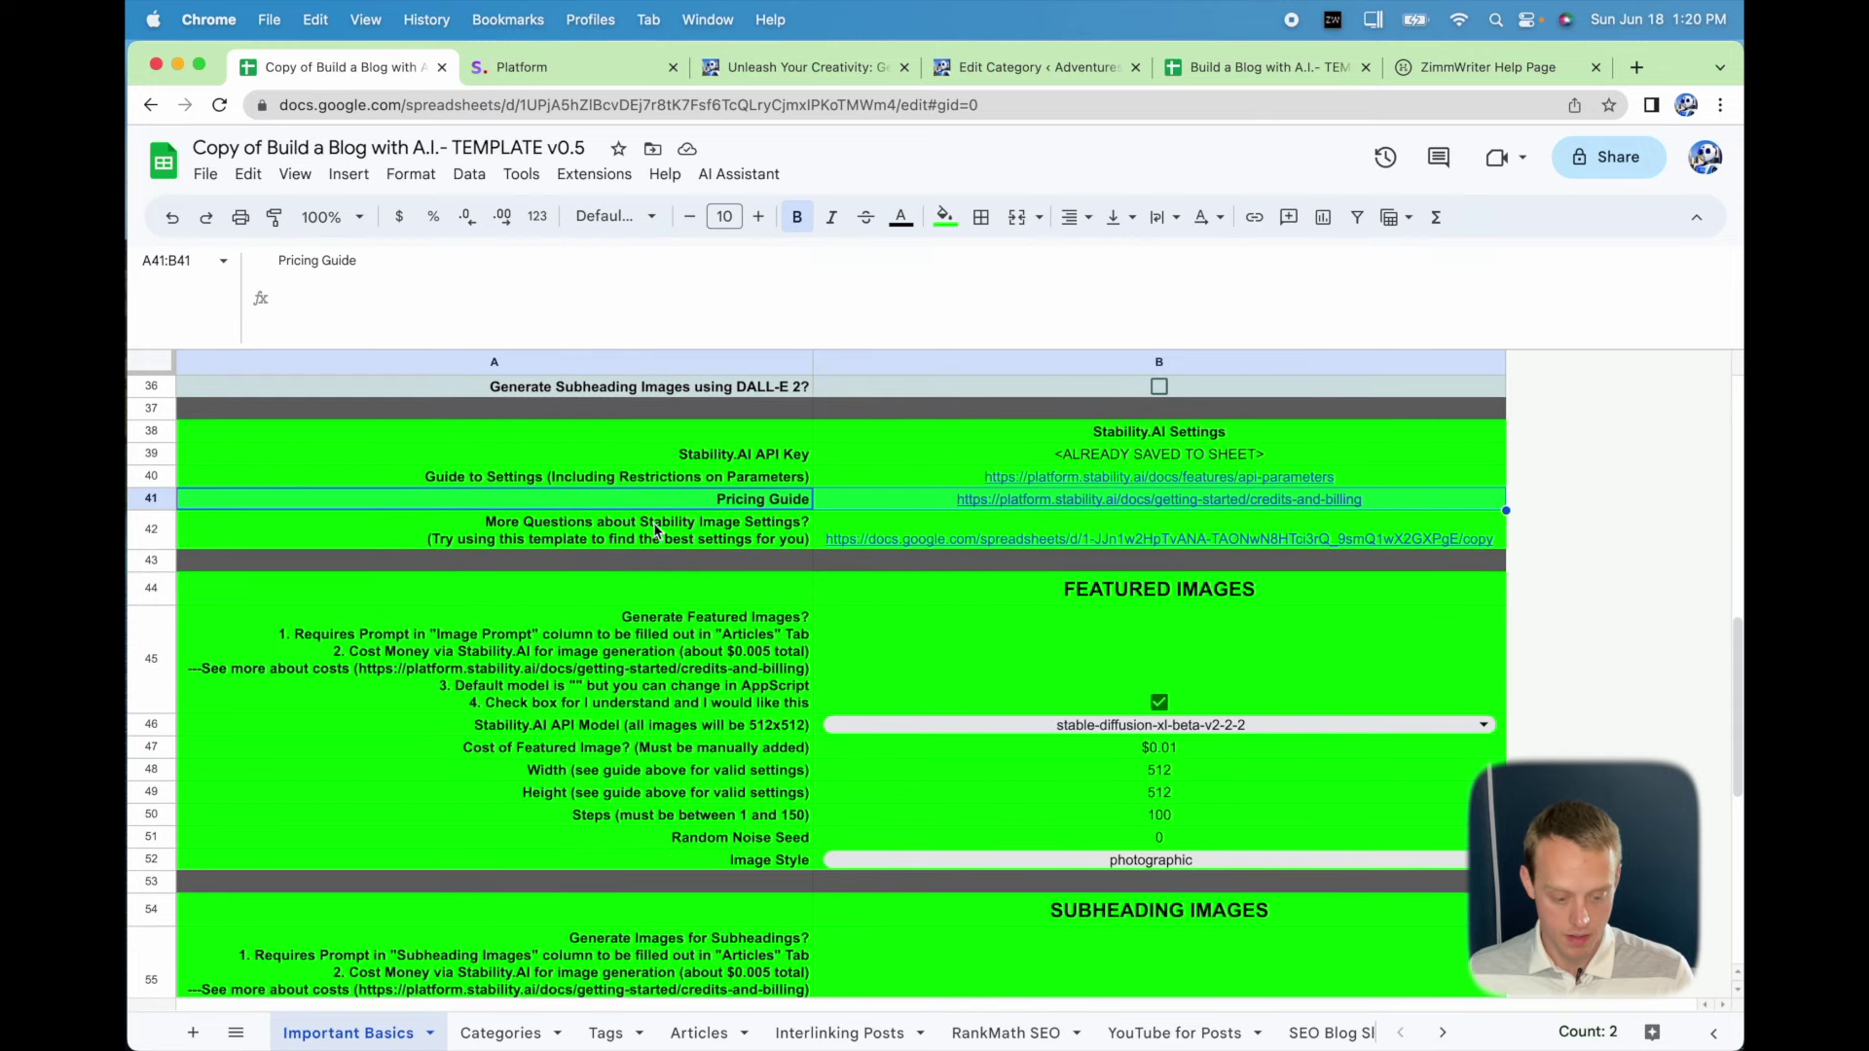
left_click(665, 755)
key("Right")
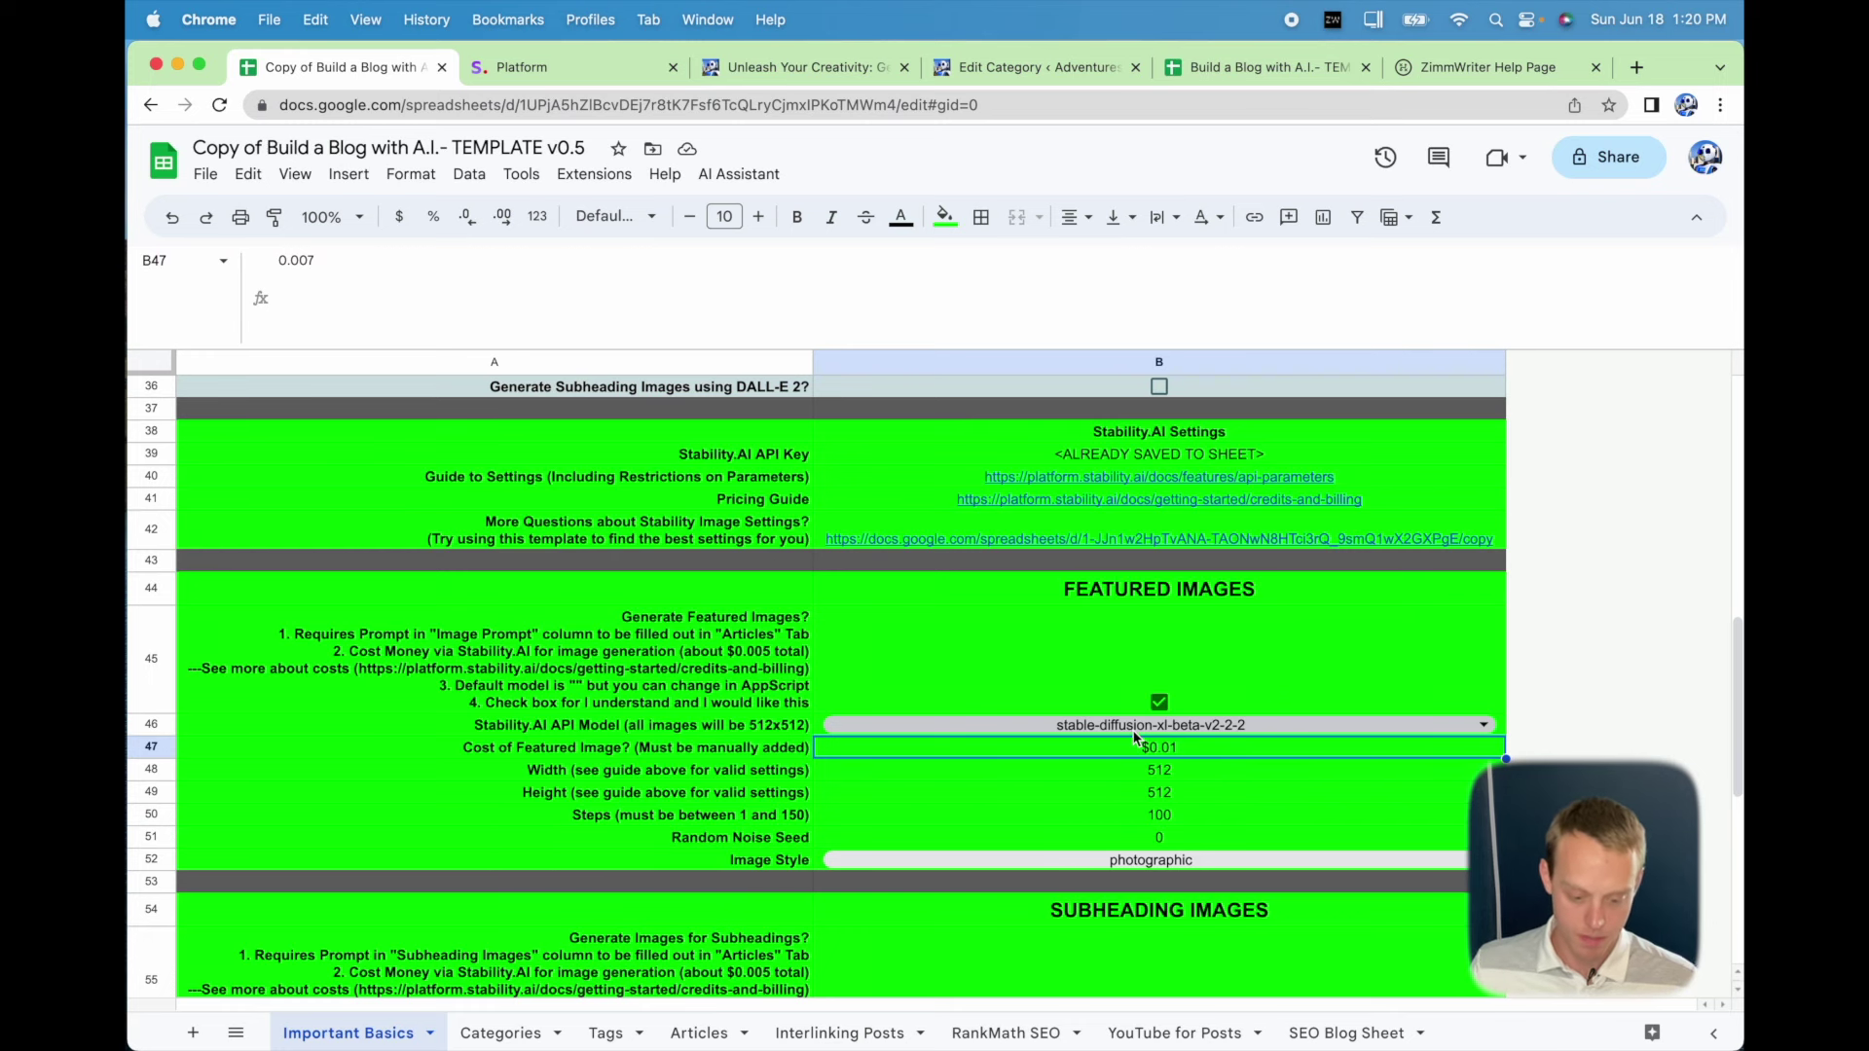
left_click(522, 68)
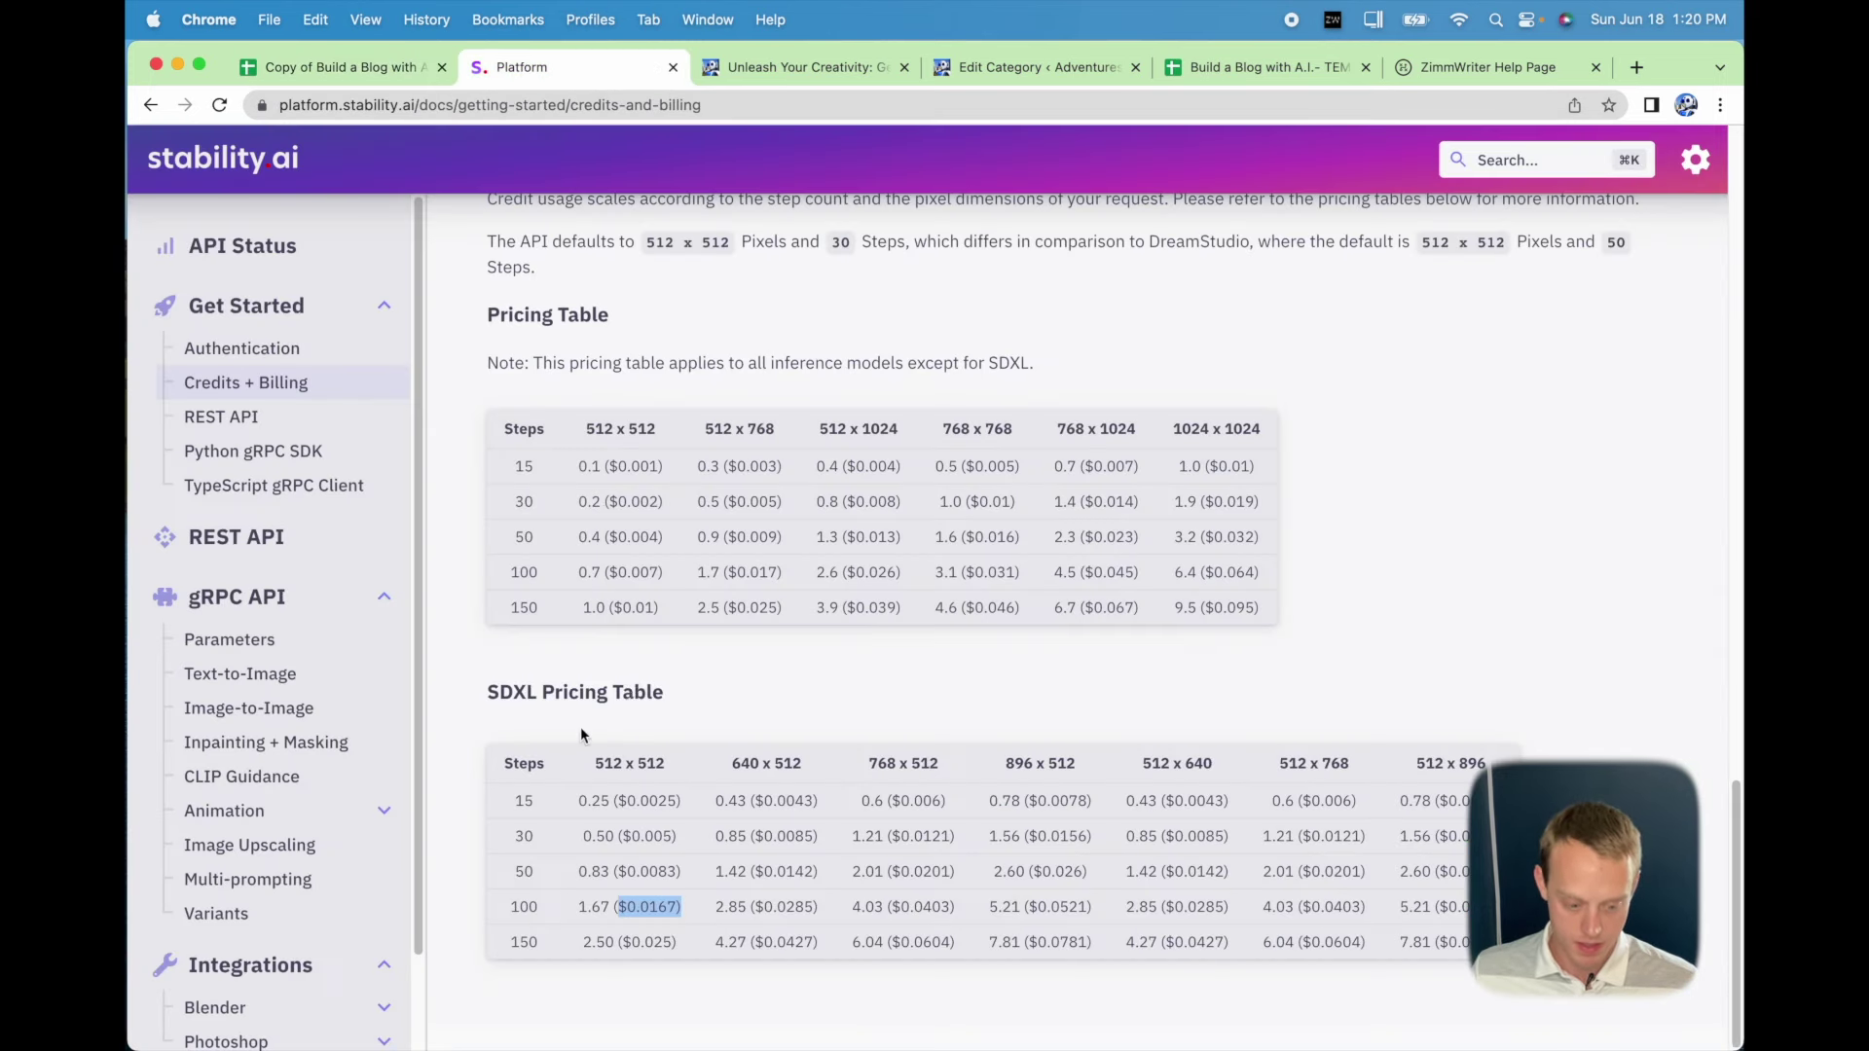
left_click(368, 68)
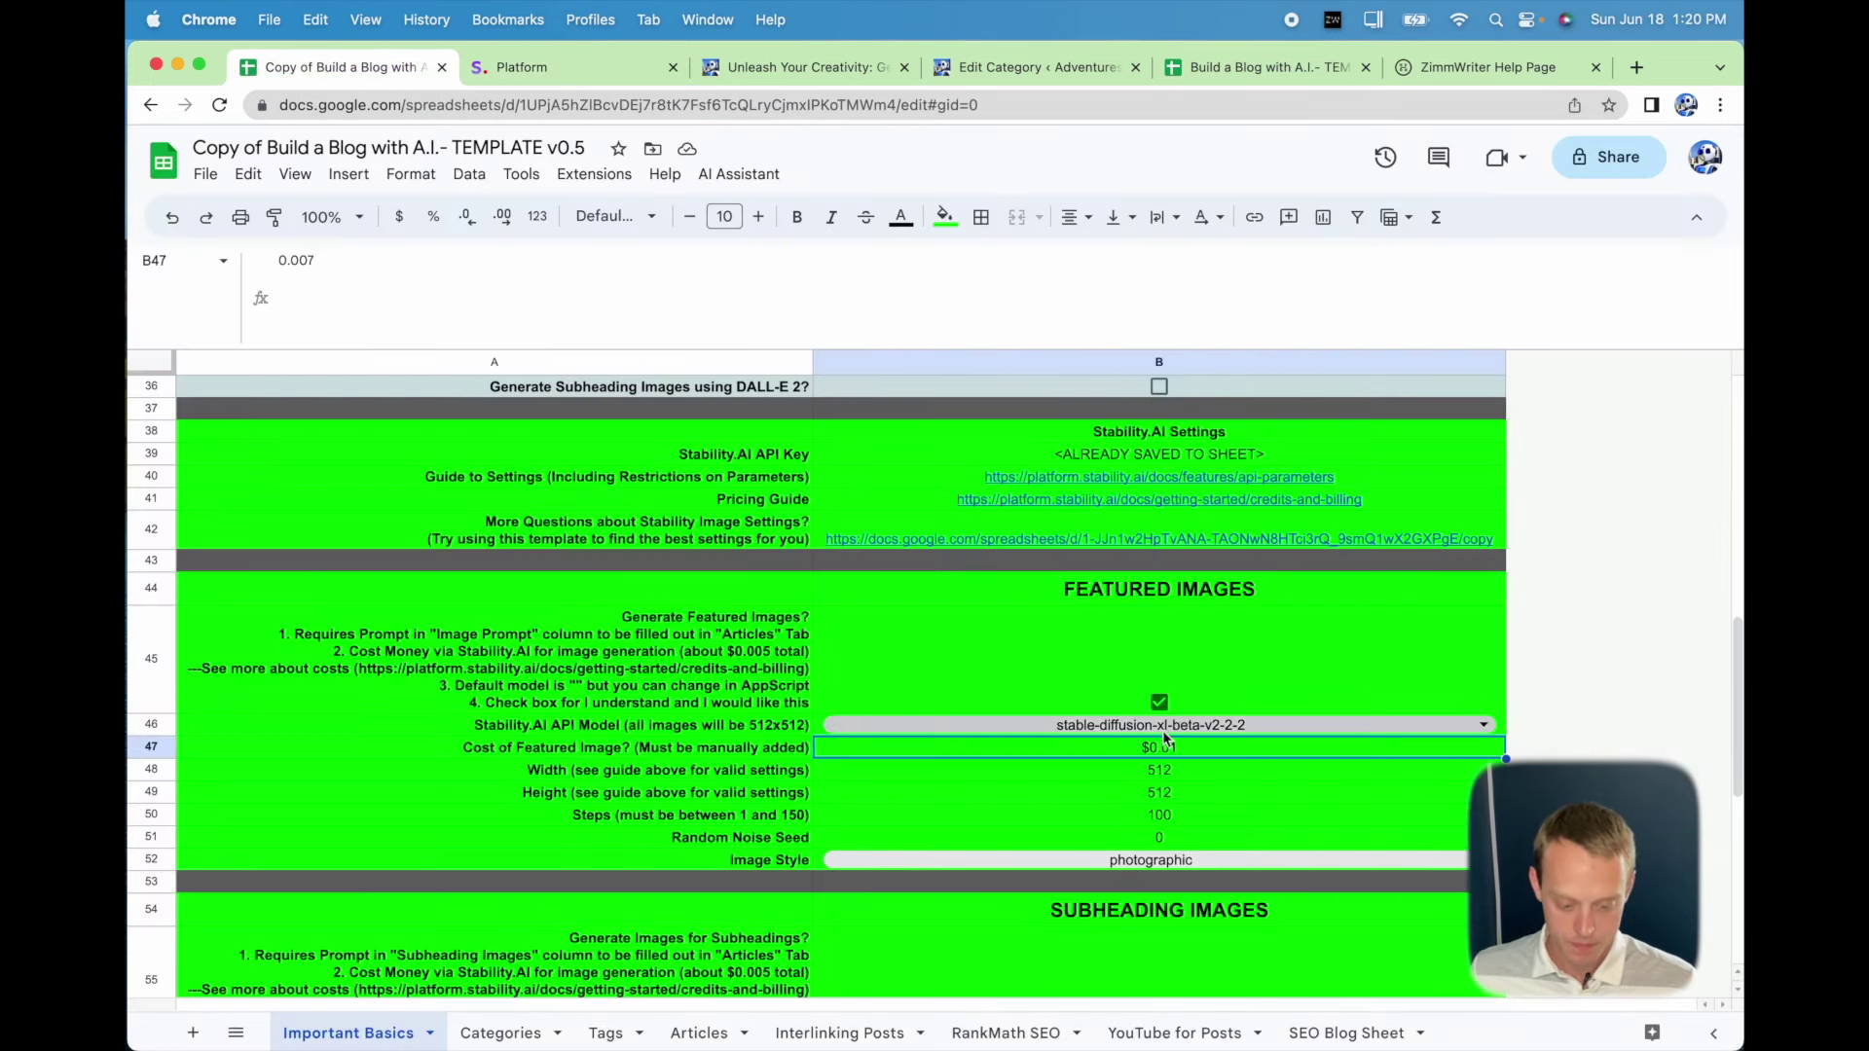
Set the Cost of Featured Image under Featured Images to 0.0167.
left_click(425, 279)
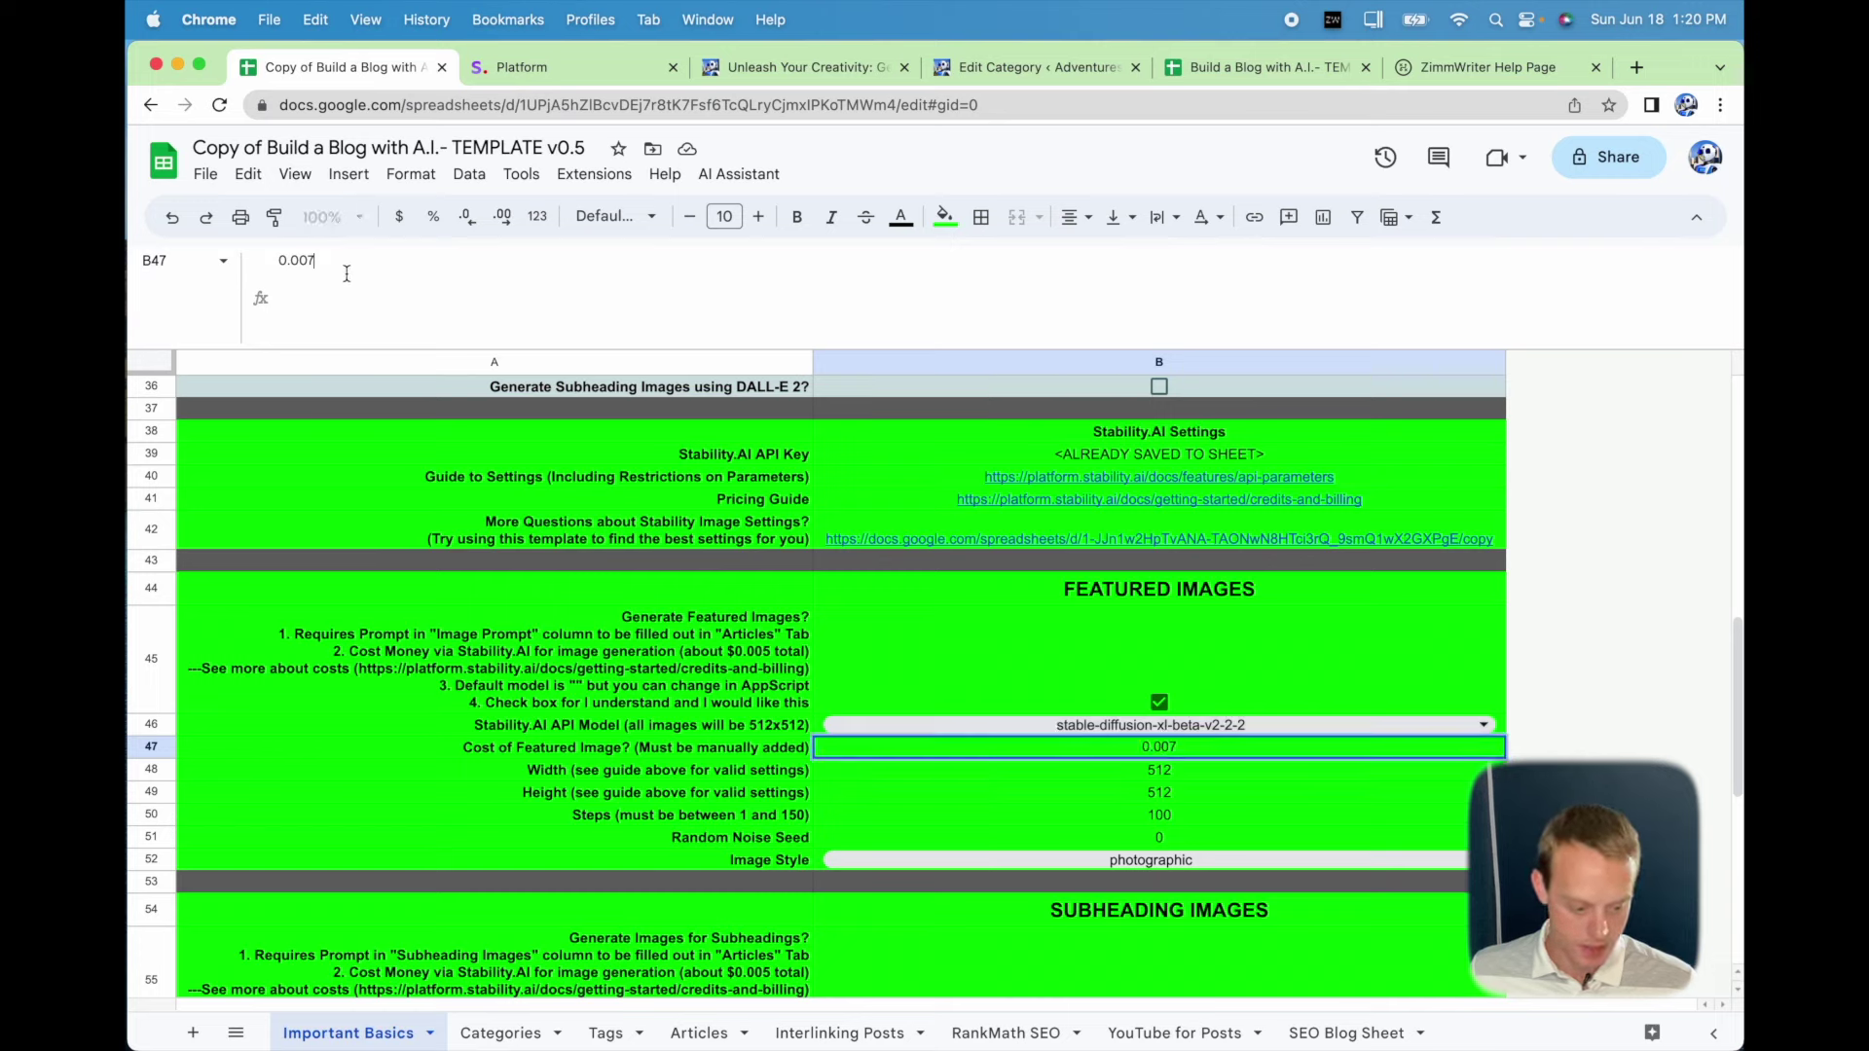
left_click_drag(313, 261, 302, 261)
type("167")
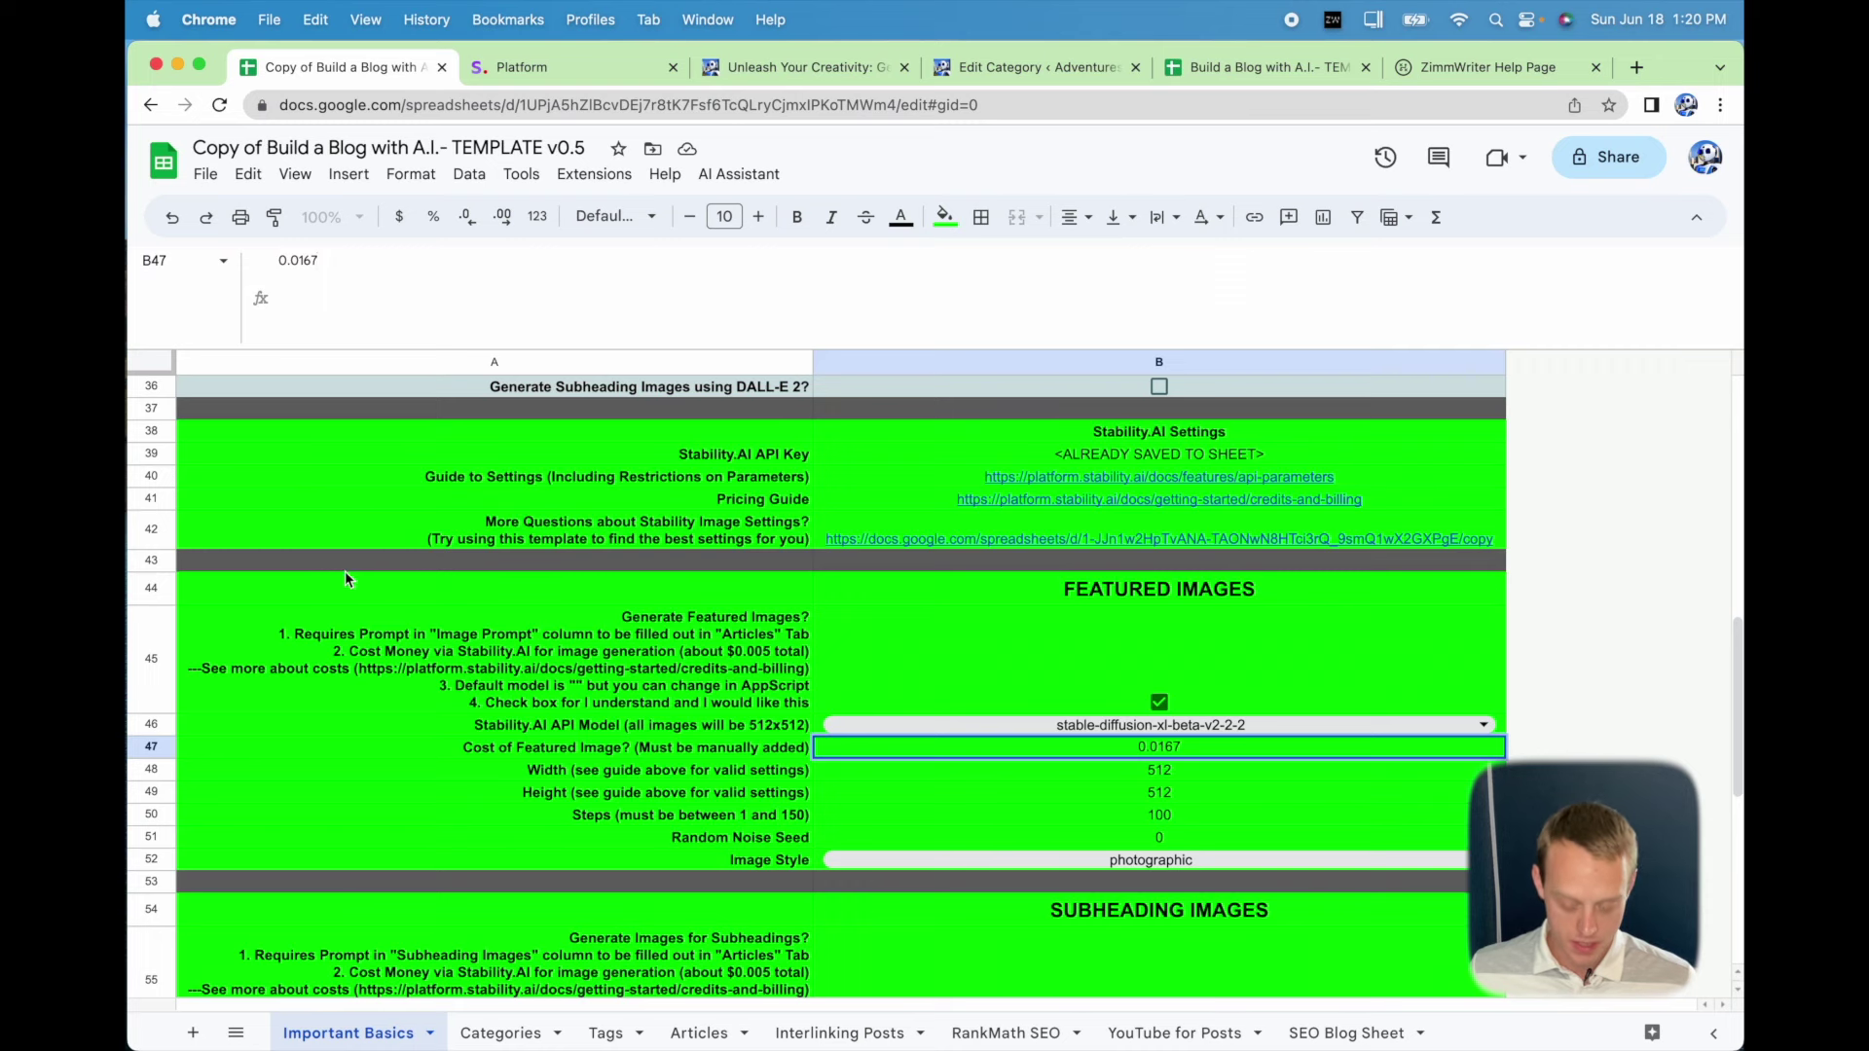
left_click(468, 770)
left_click(468, 747)
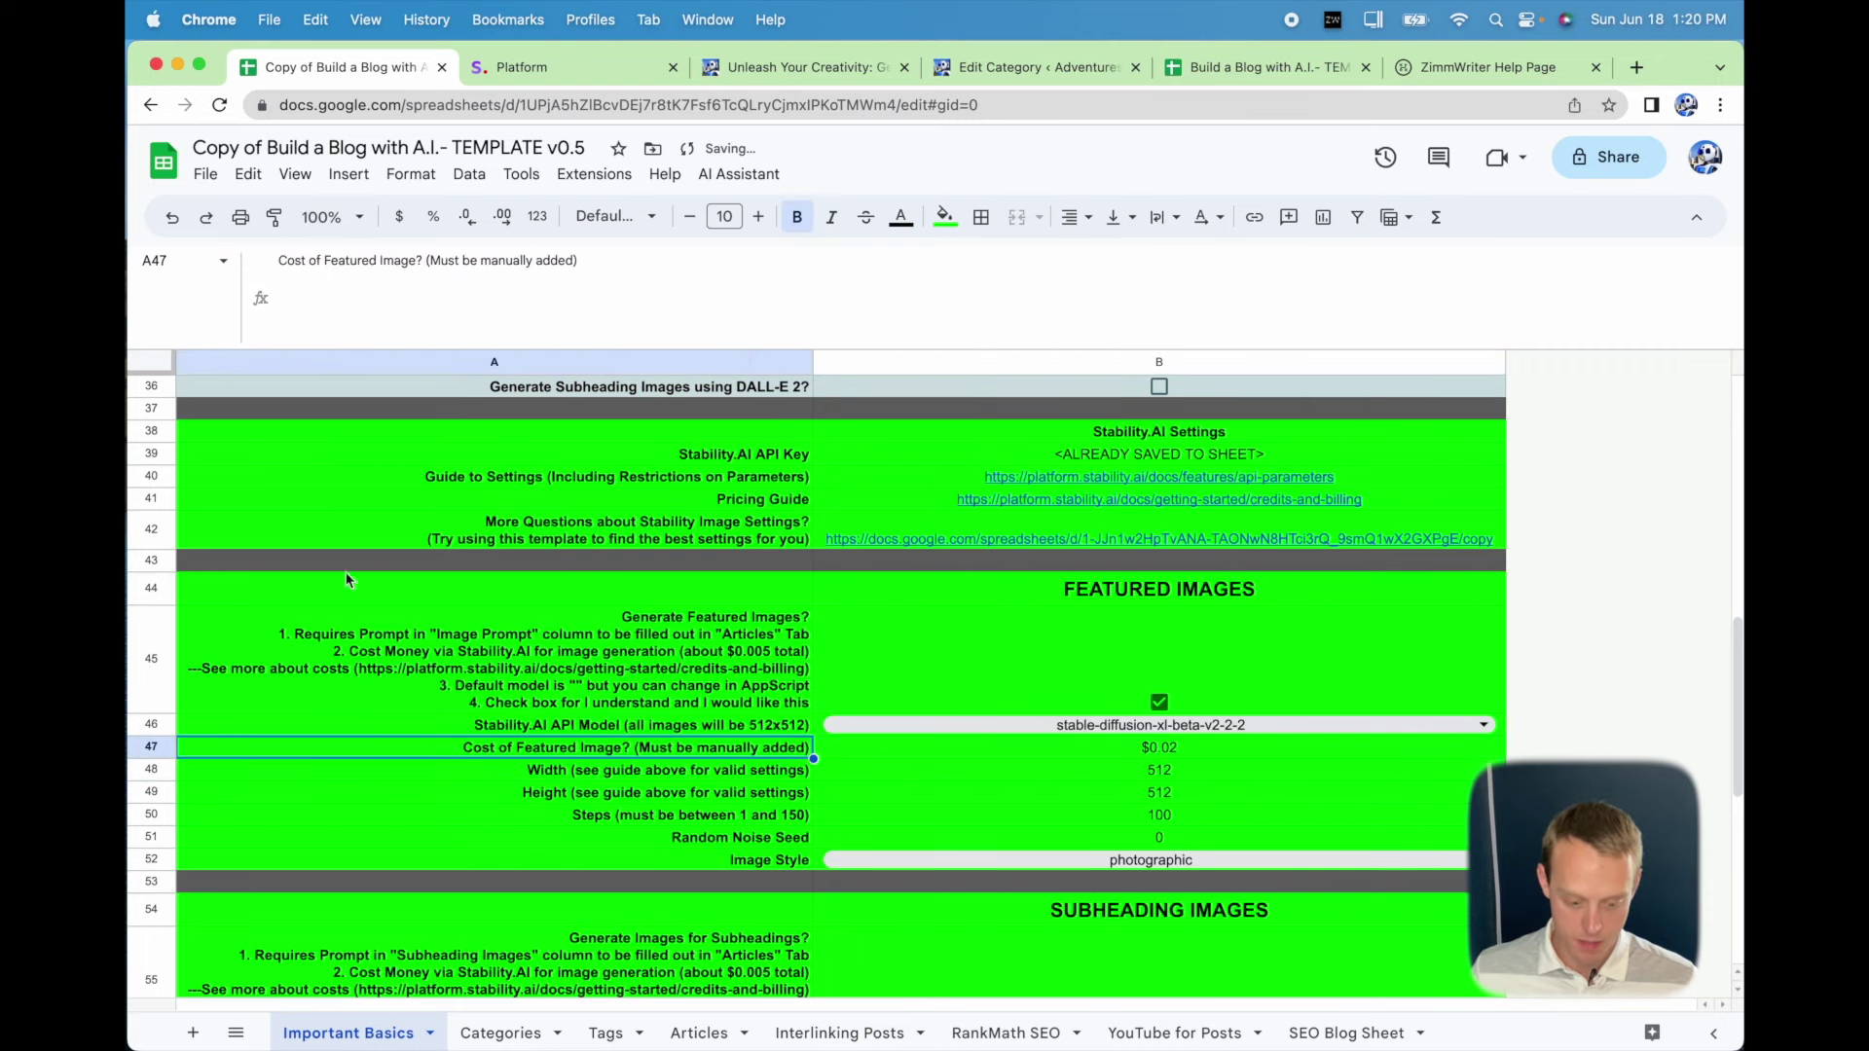
Look over the remaining settings below and examine the Image Style field under Featured Images.
scroll(440, 596, "down", 5)
scroll(440, 596, "down", 3)
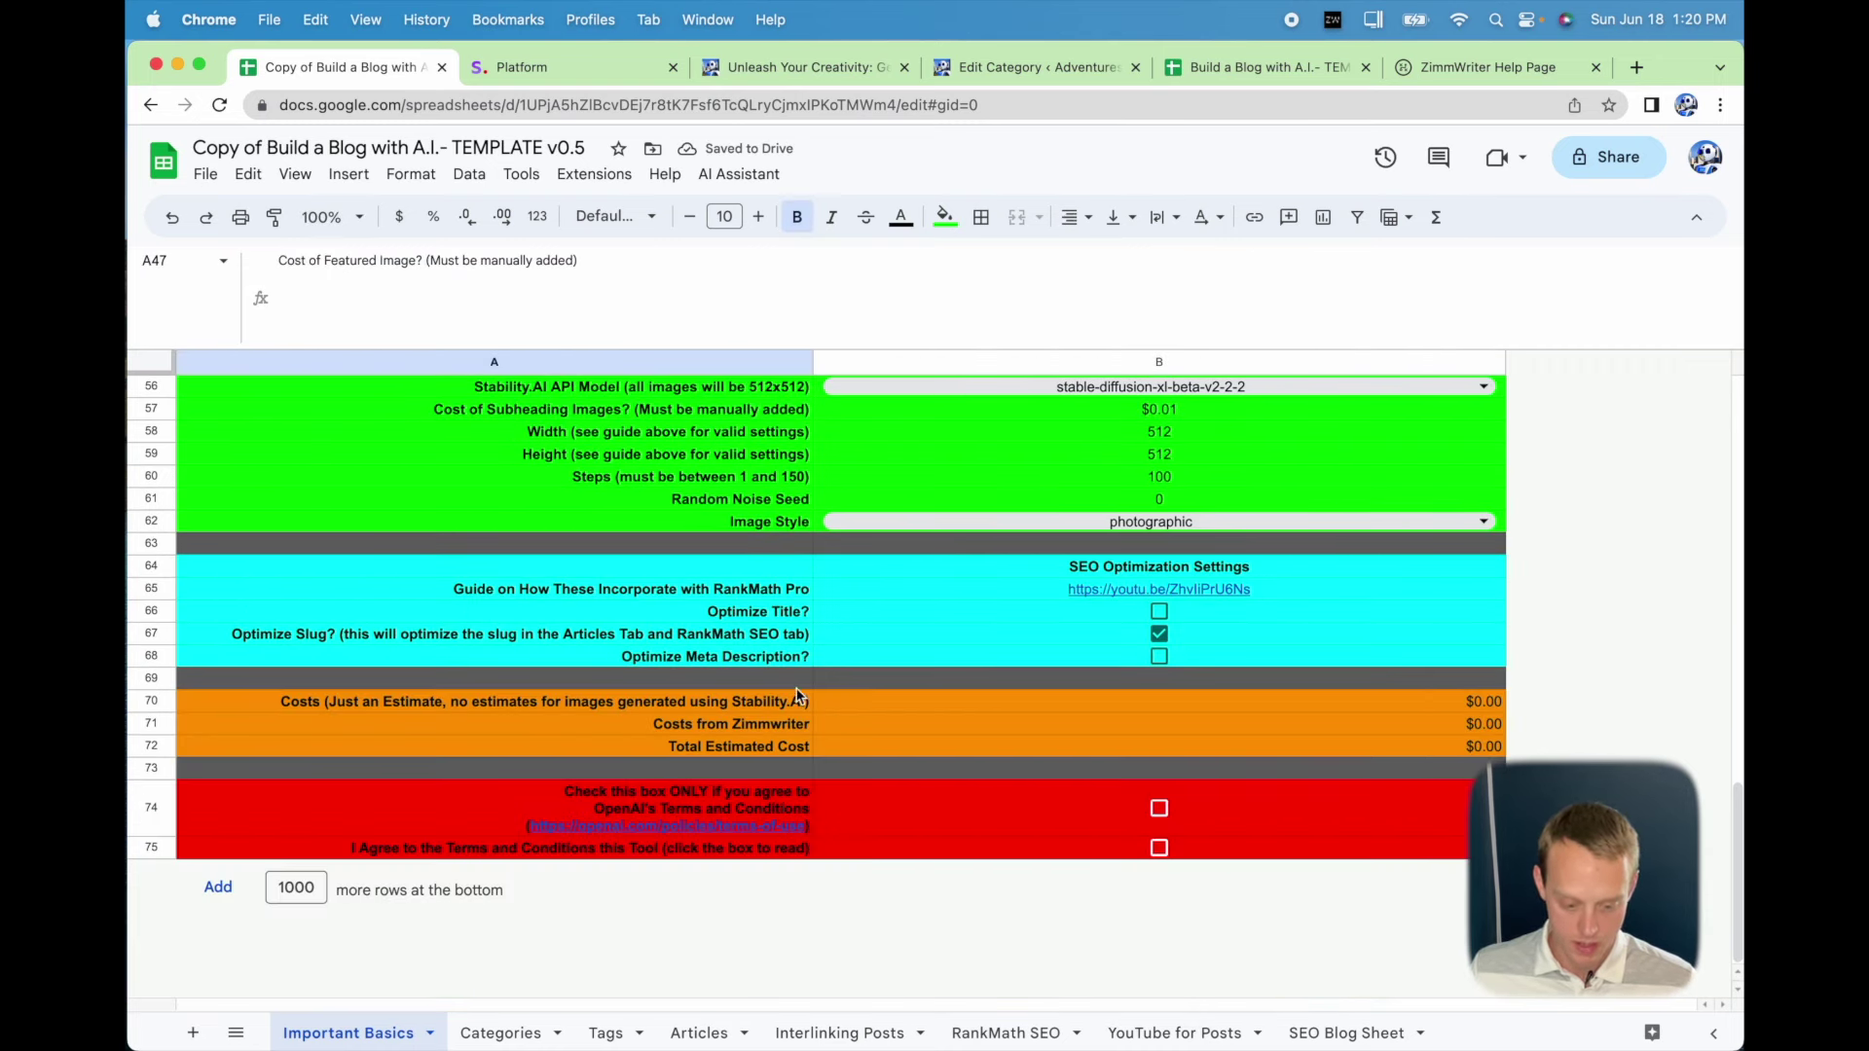
scroll(905, 697, "up", 5)
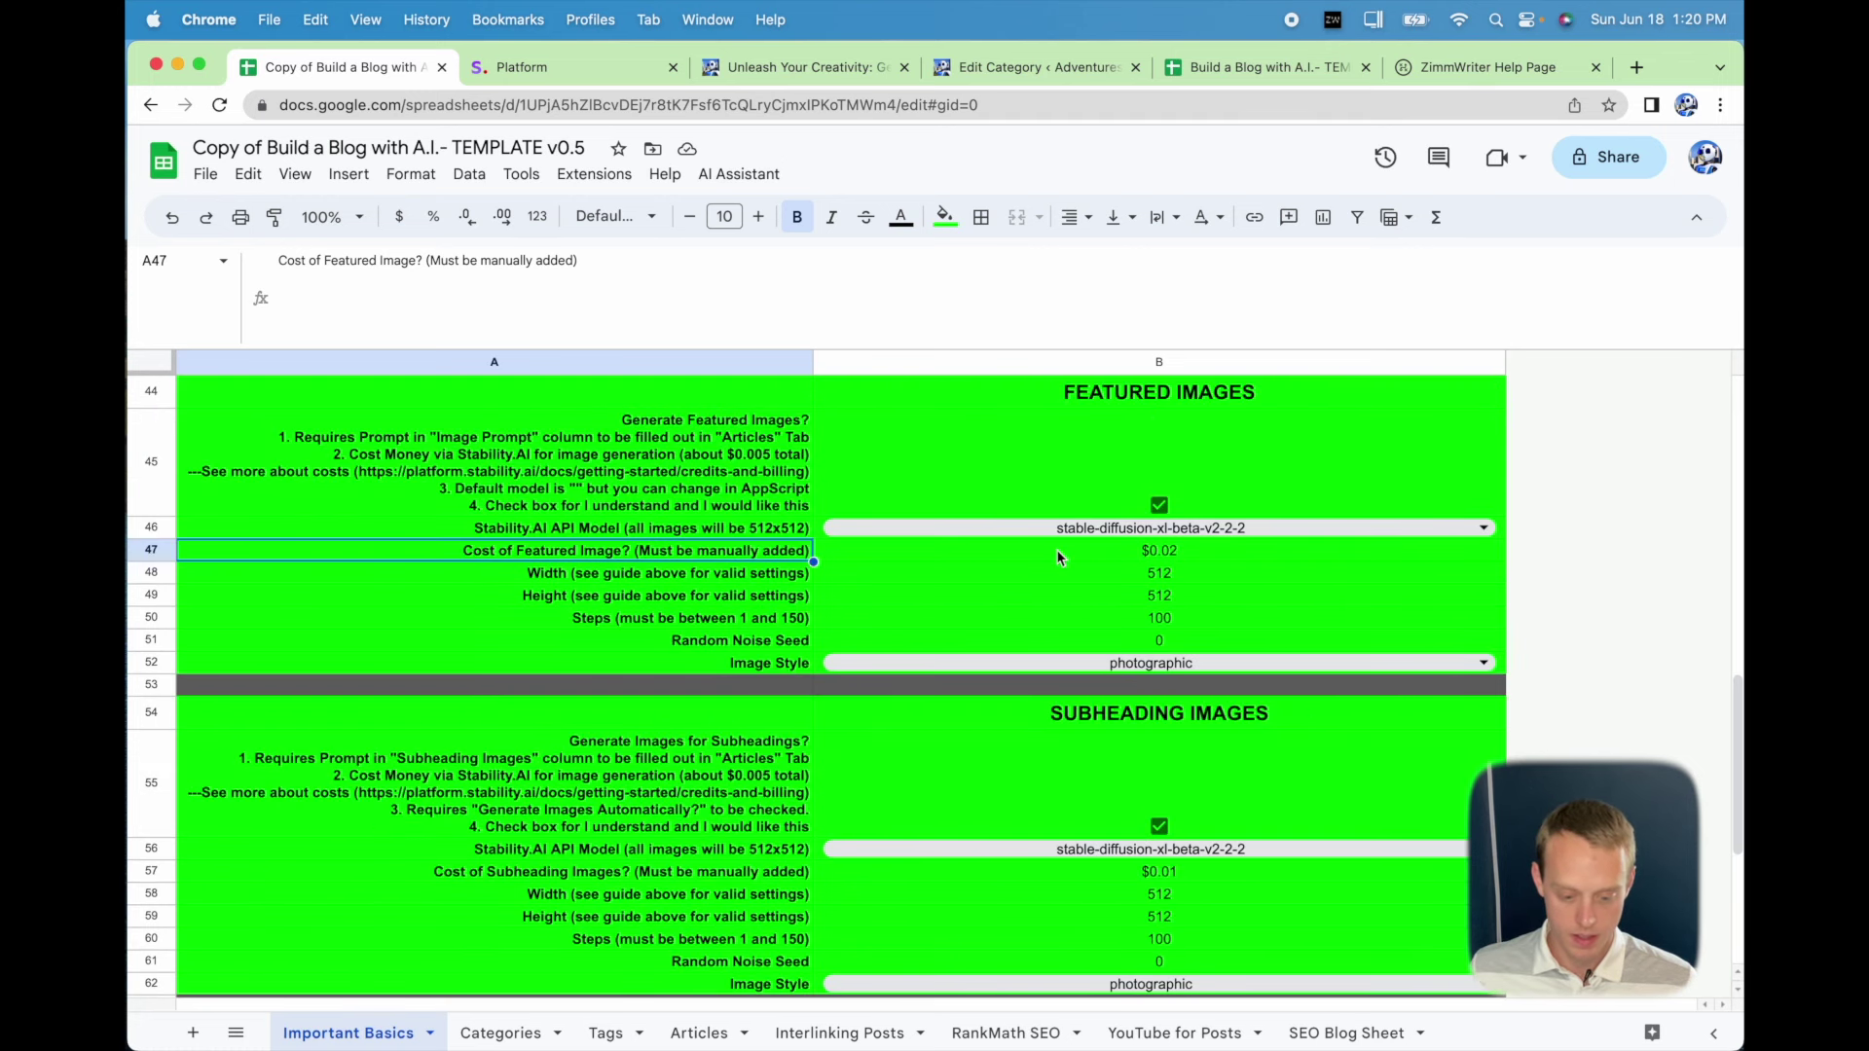
left_click(1098, 663)
left_click(732, 660)
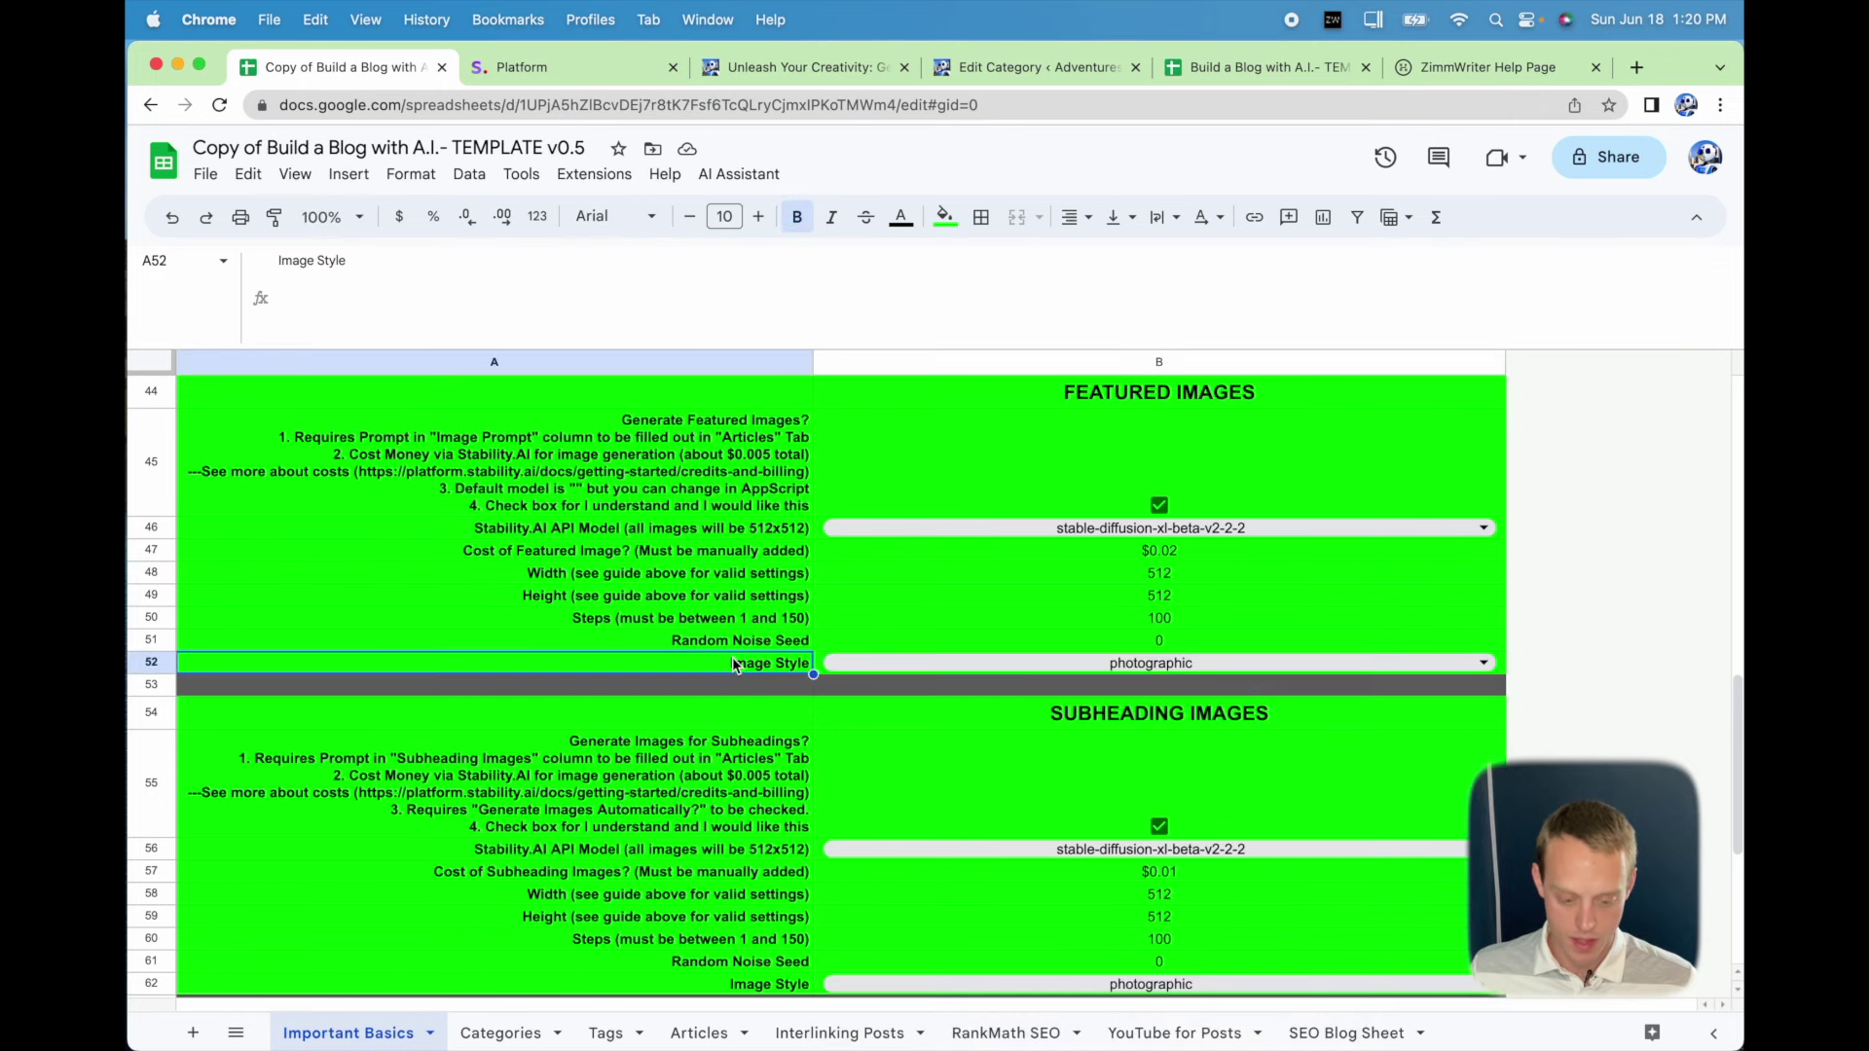
Set the Cost of Subheading Images under Subheading Images to 0.167.
scroll(944, 633, "down", 3)
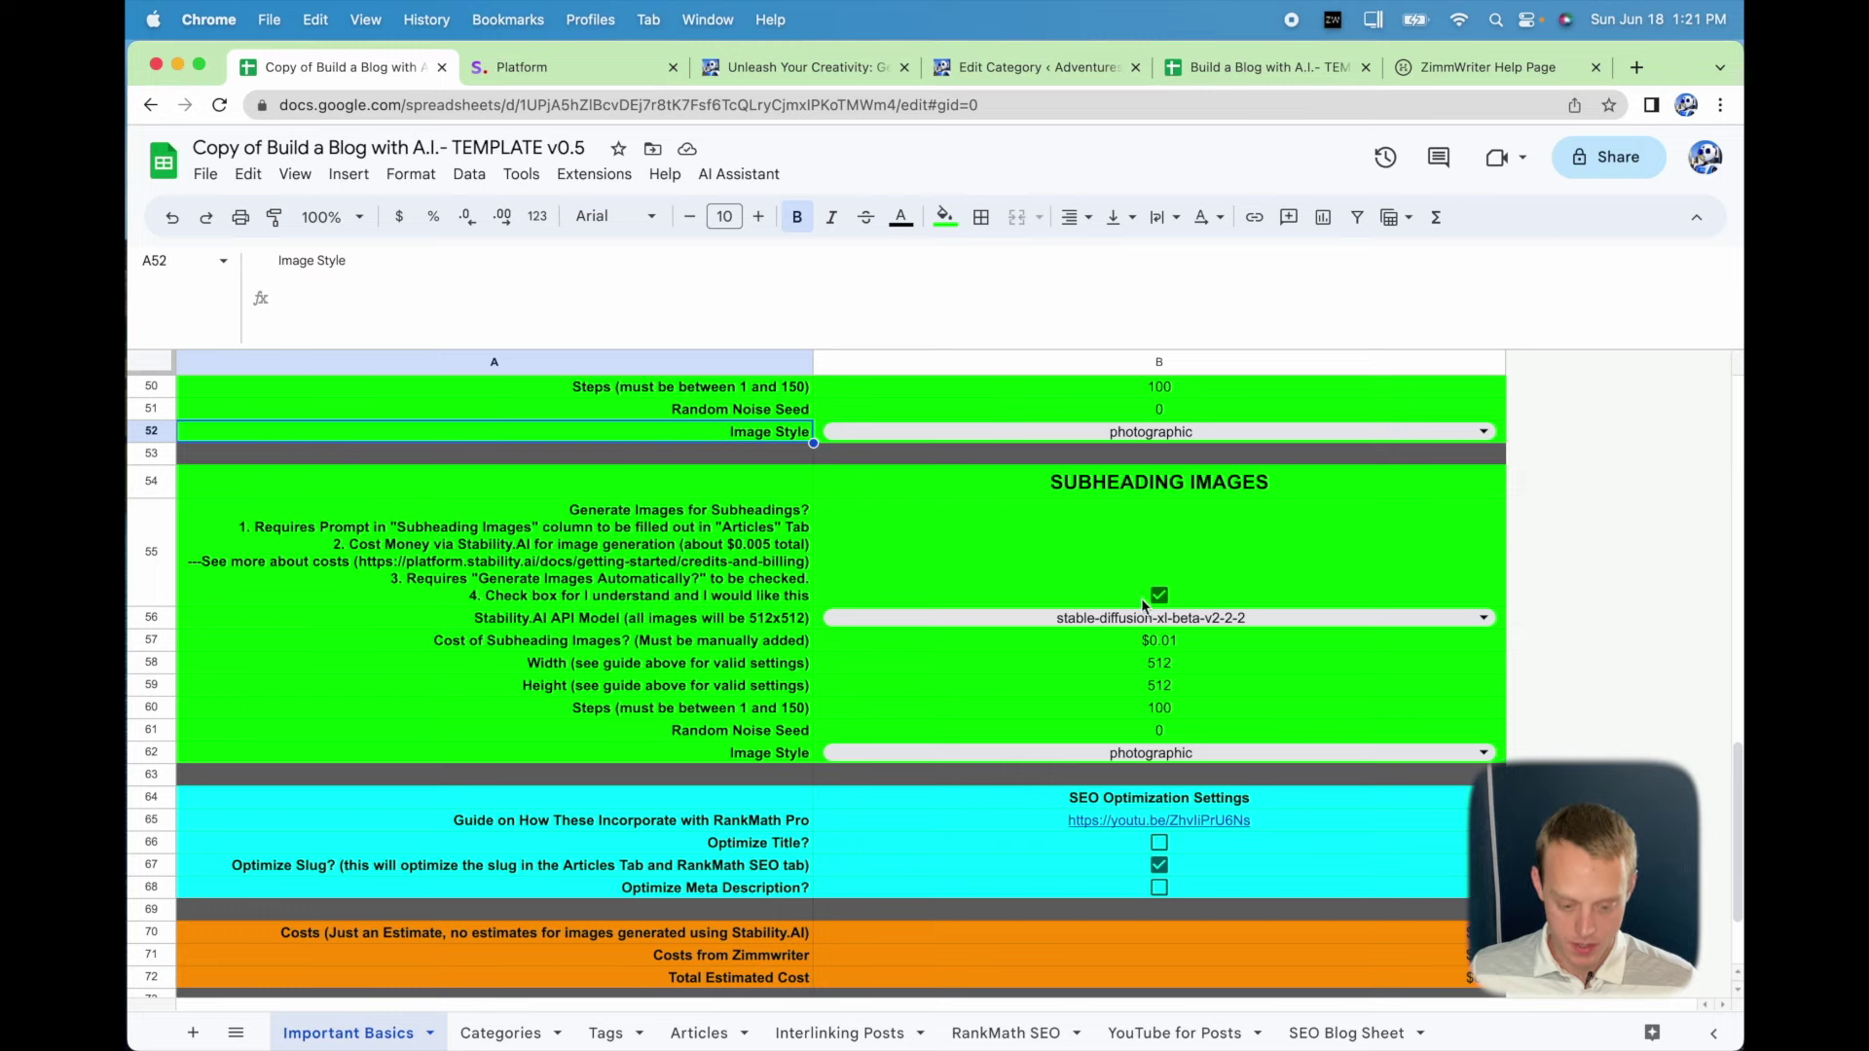
left_click(1085, 645)
type("0.007")
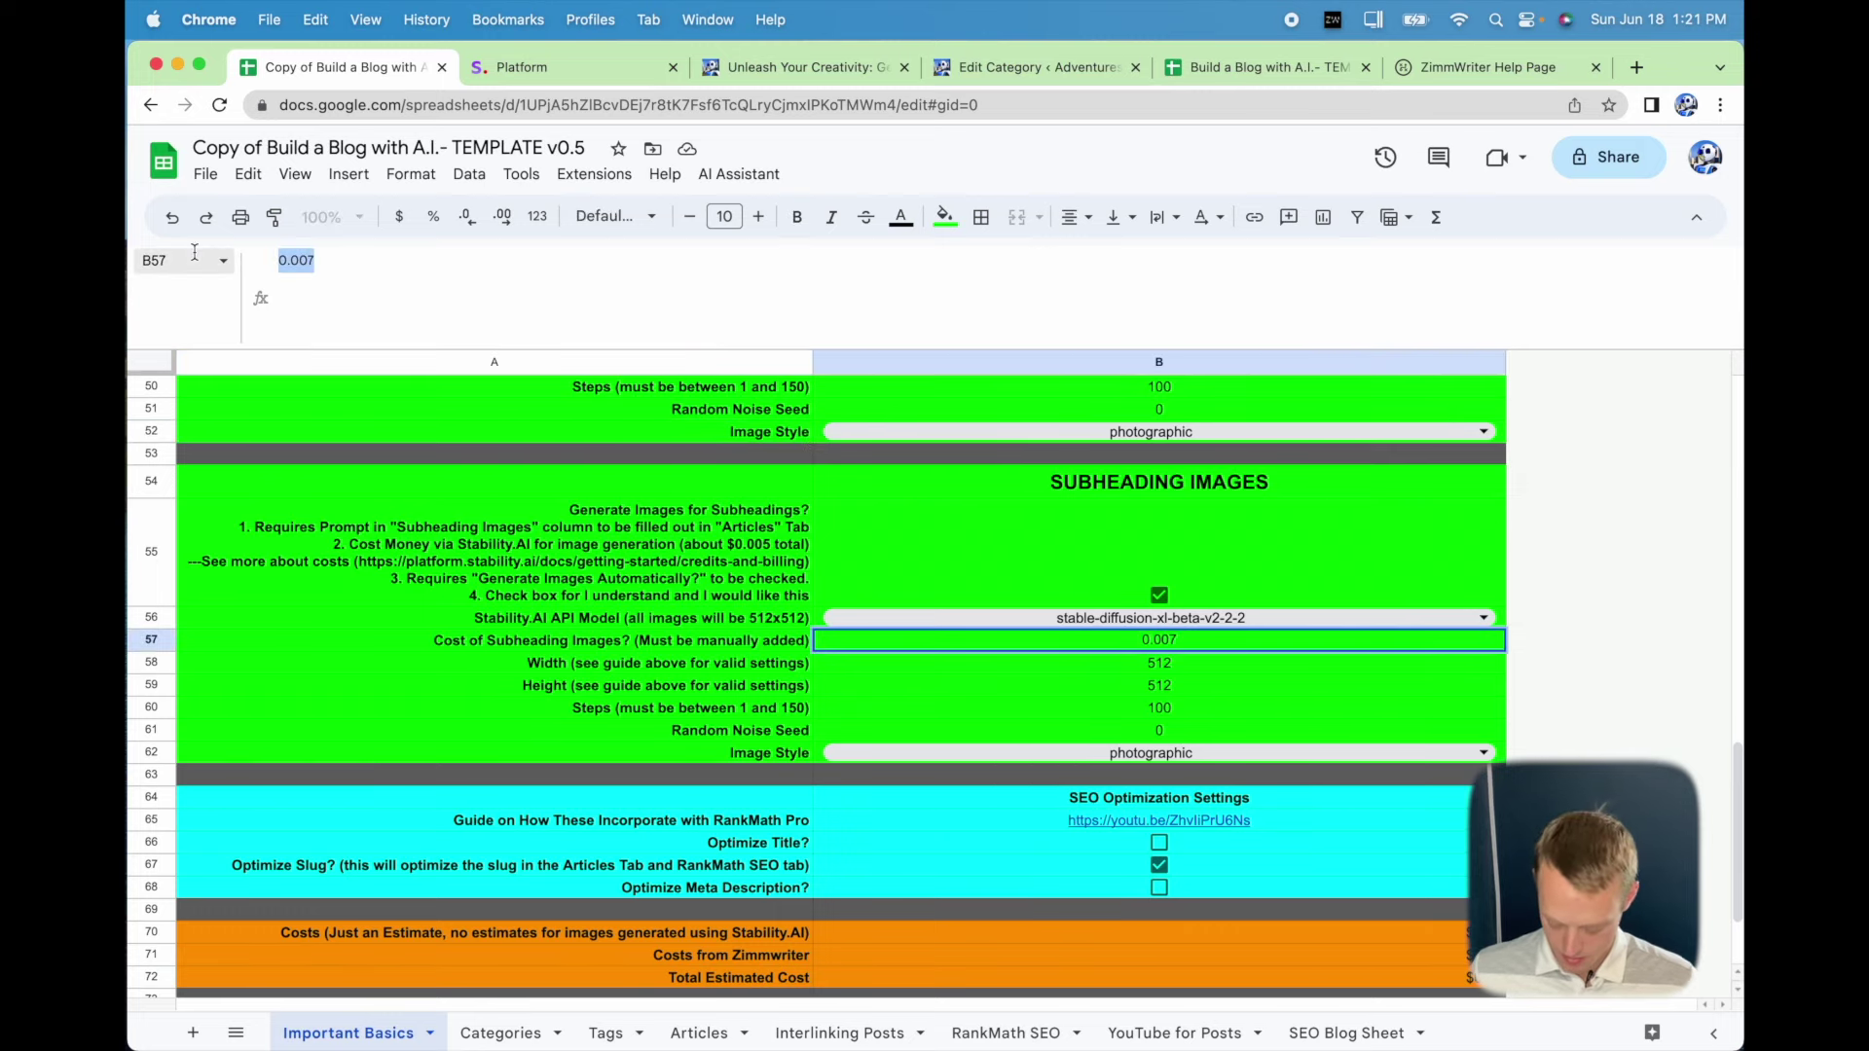
type("0.17")
key("Return")
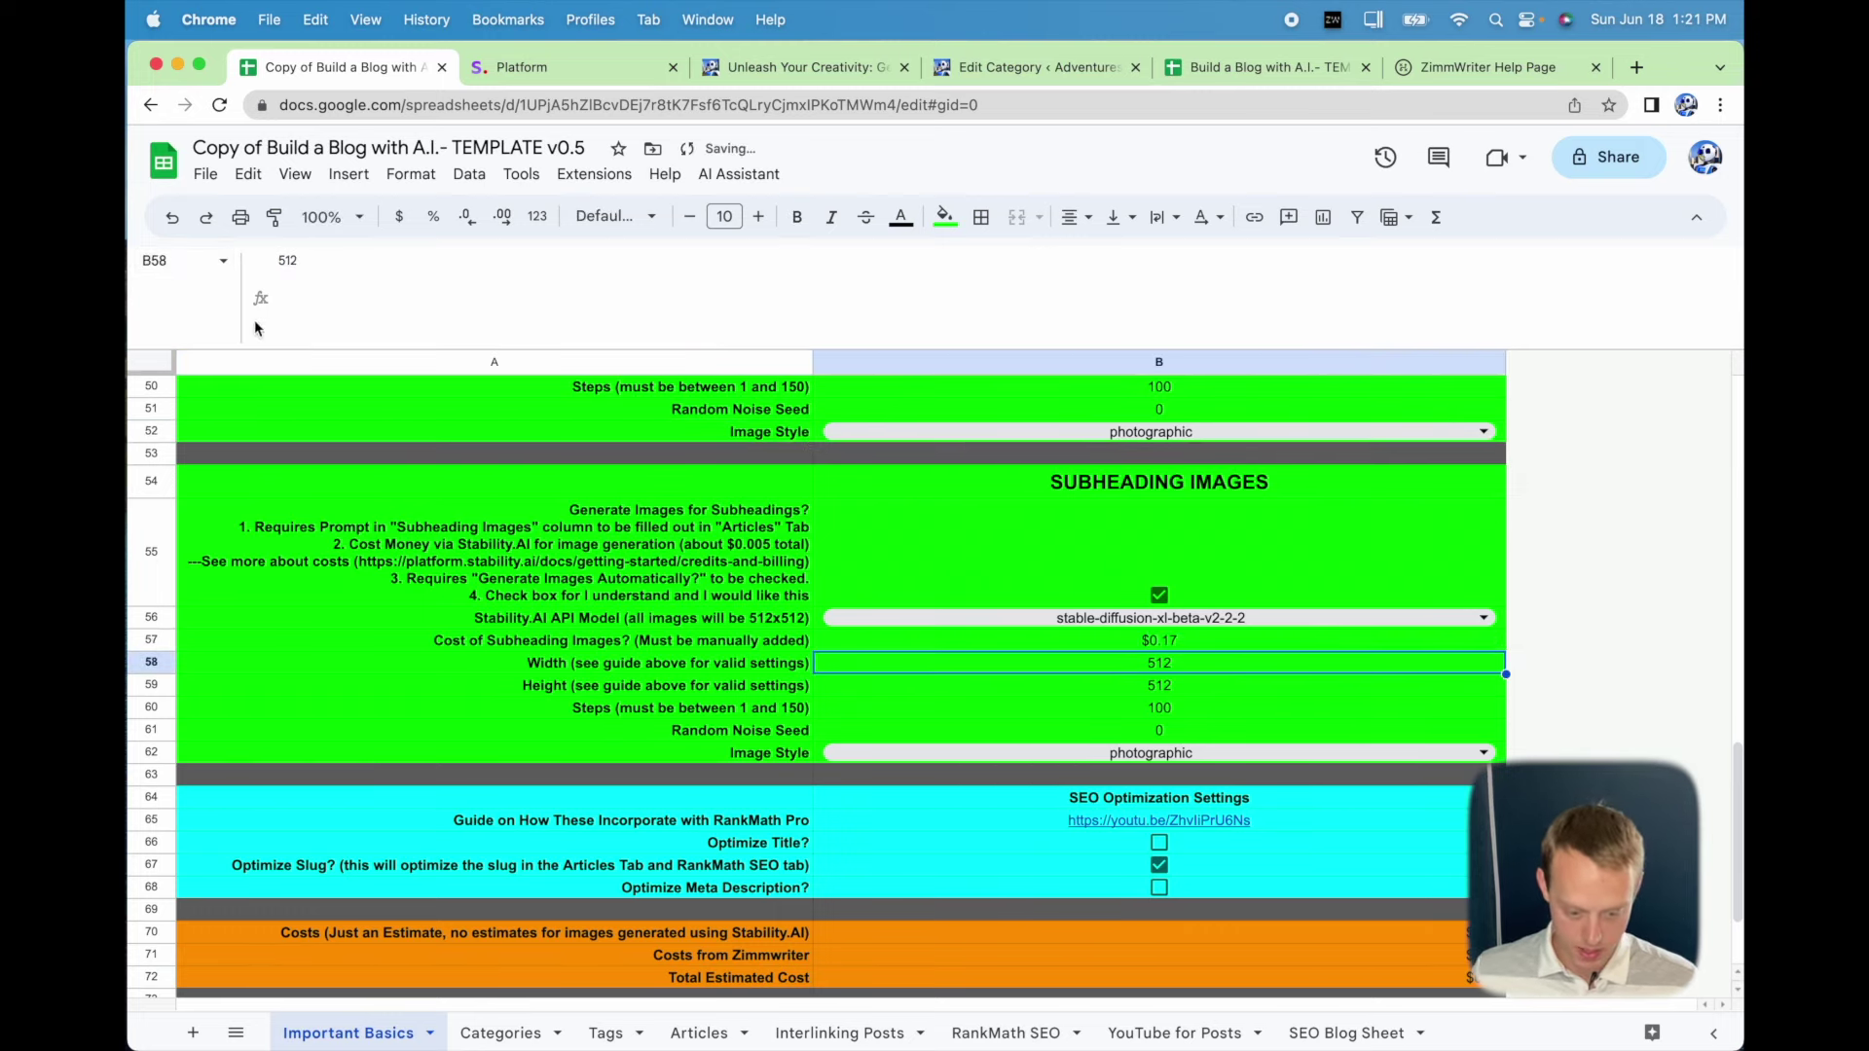
Correct the Cost of Subheading Images to $0.02.
left_click(1054, 645)
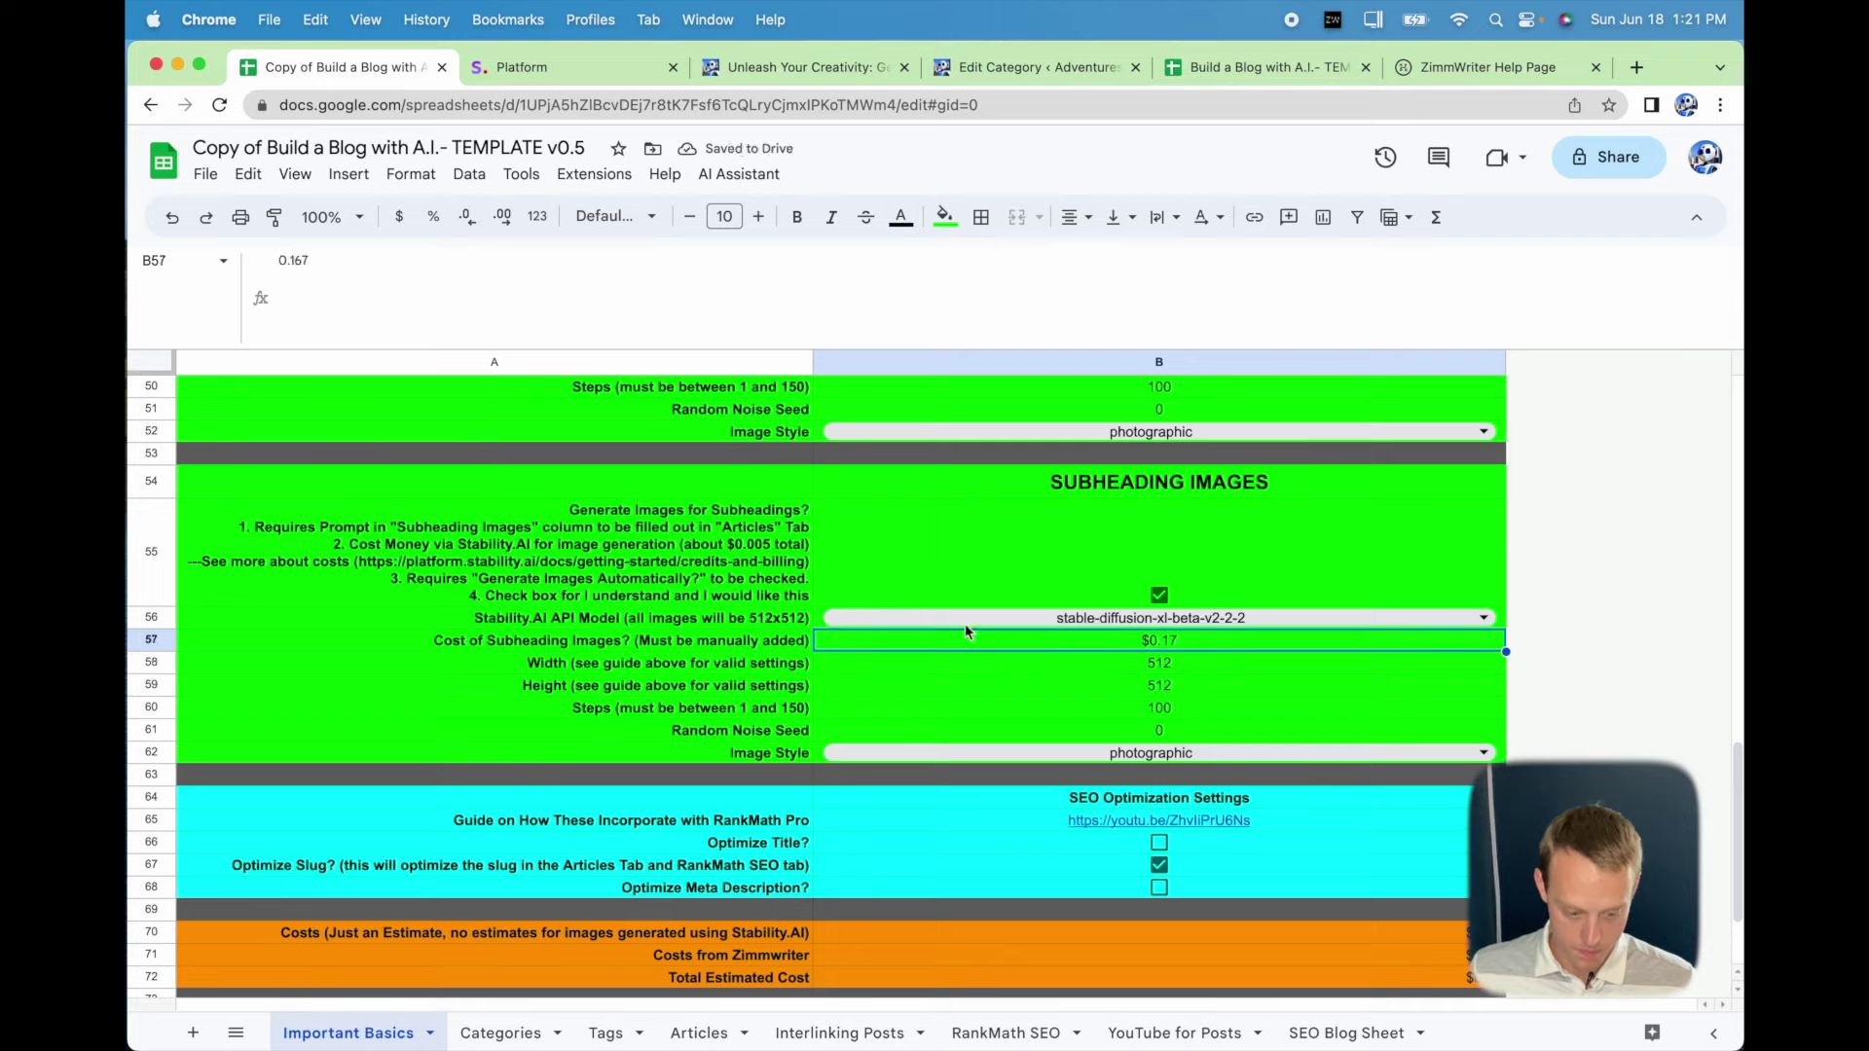
left_click(292, 260)
type("02")
key("Return")
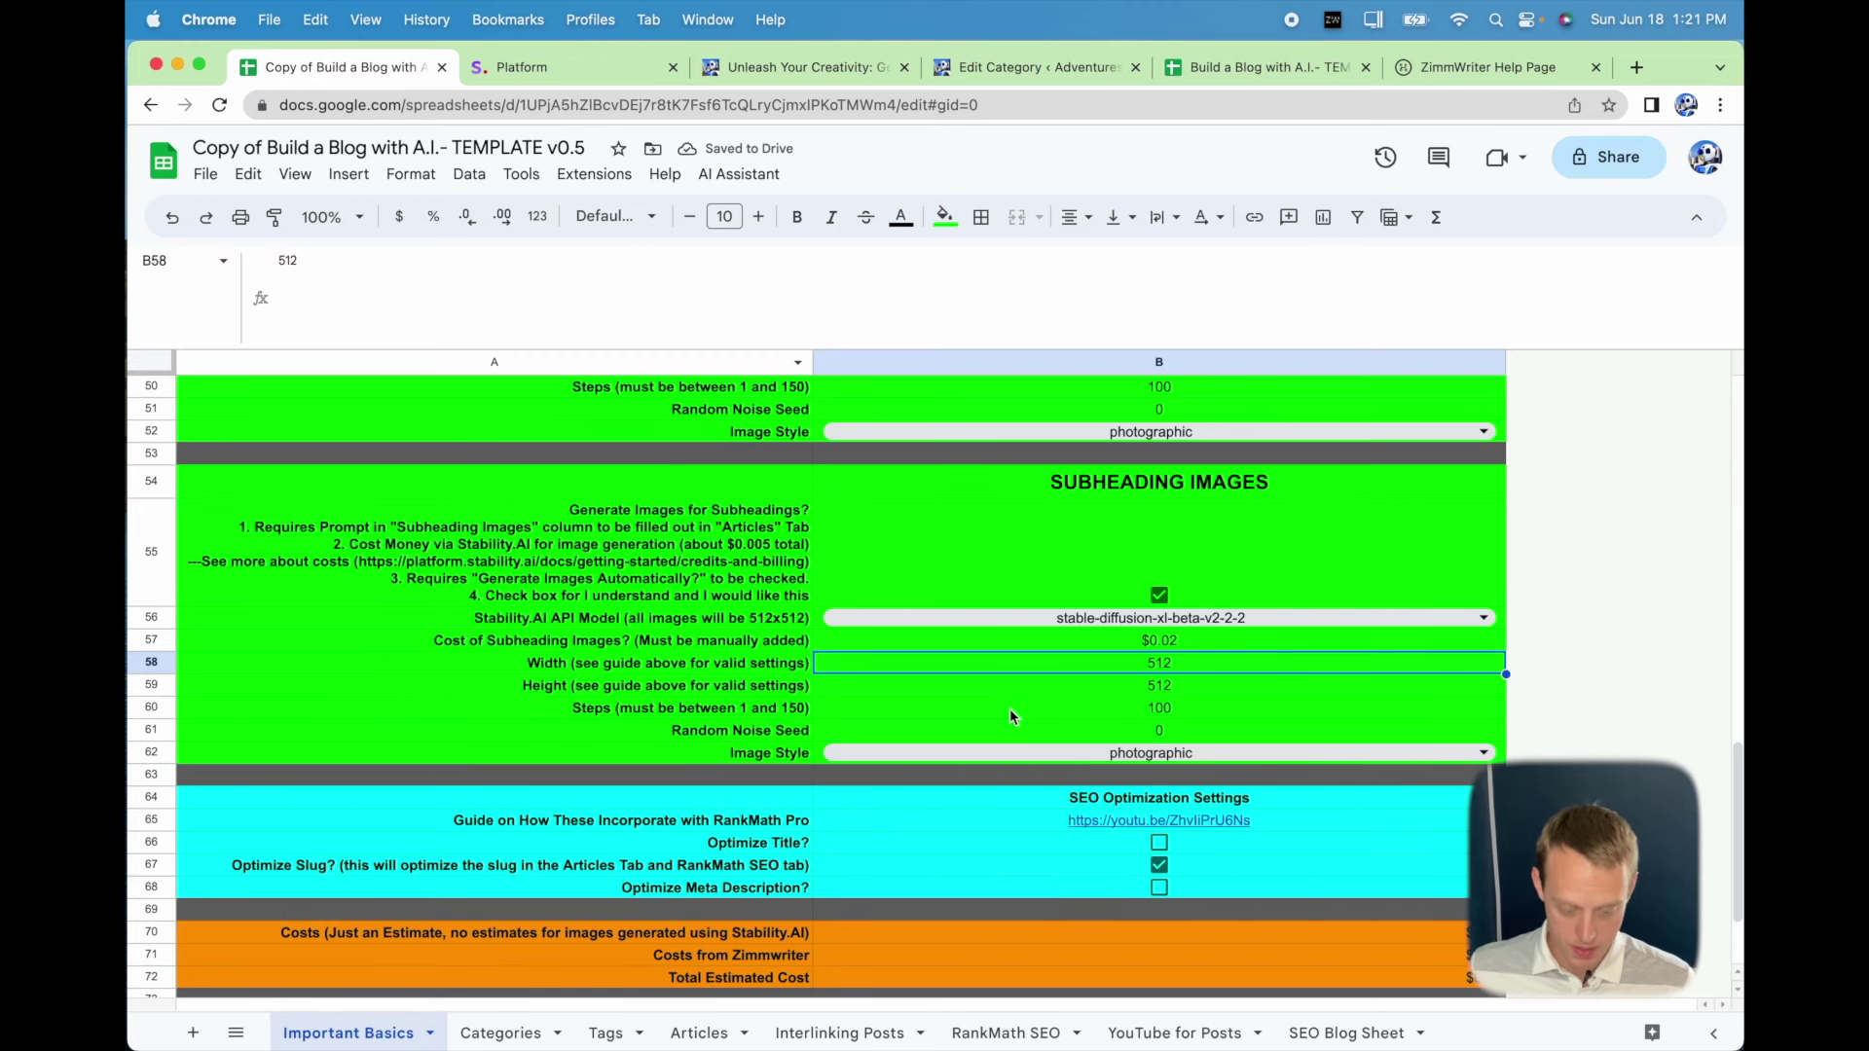
Examine the SEO Optimization Settings in rows 64 to 68, covering the title, slug and meta description options and the RankMath Pro guide link.
scroll(1010, 710, "up", 3)
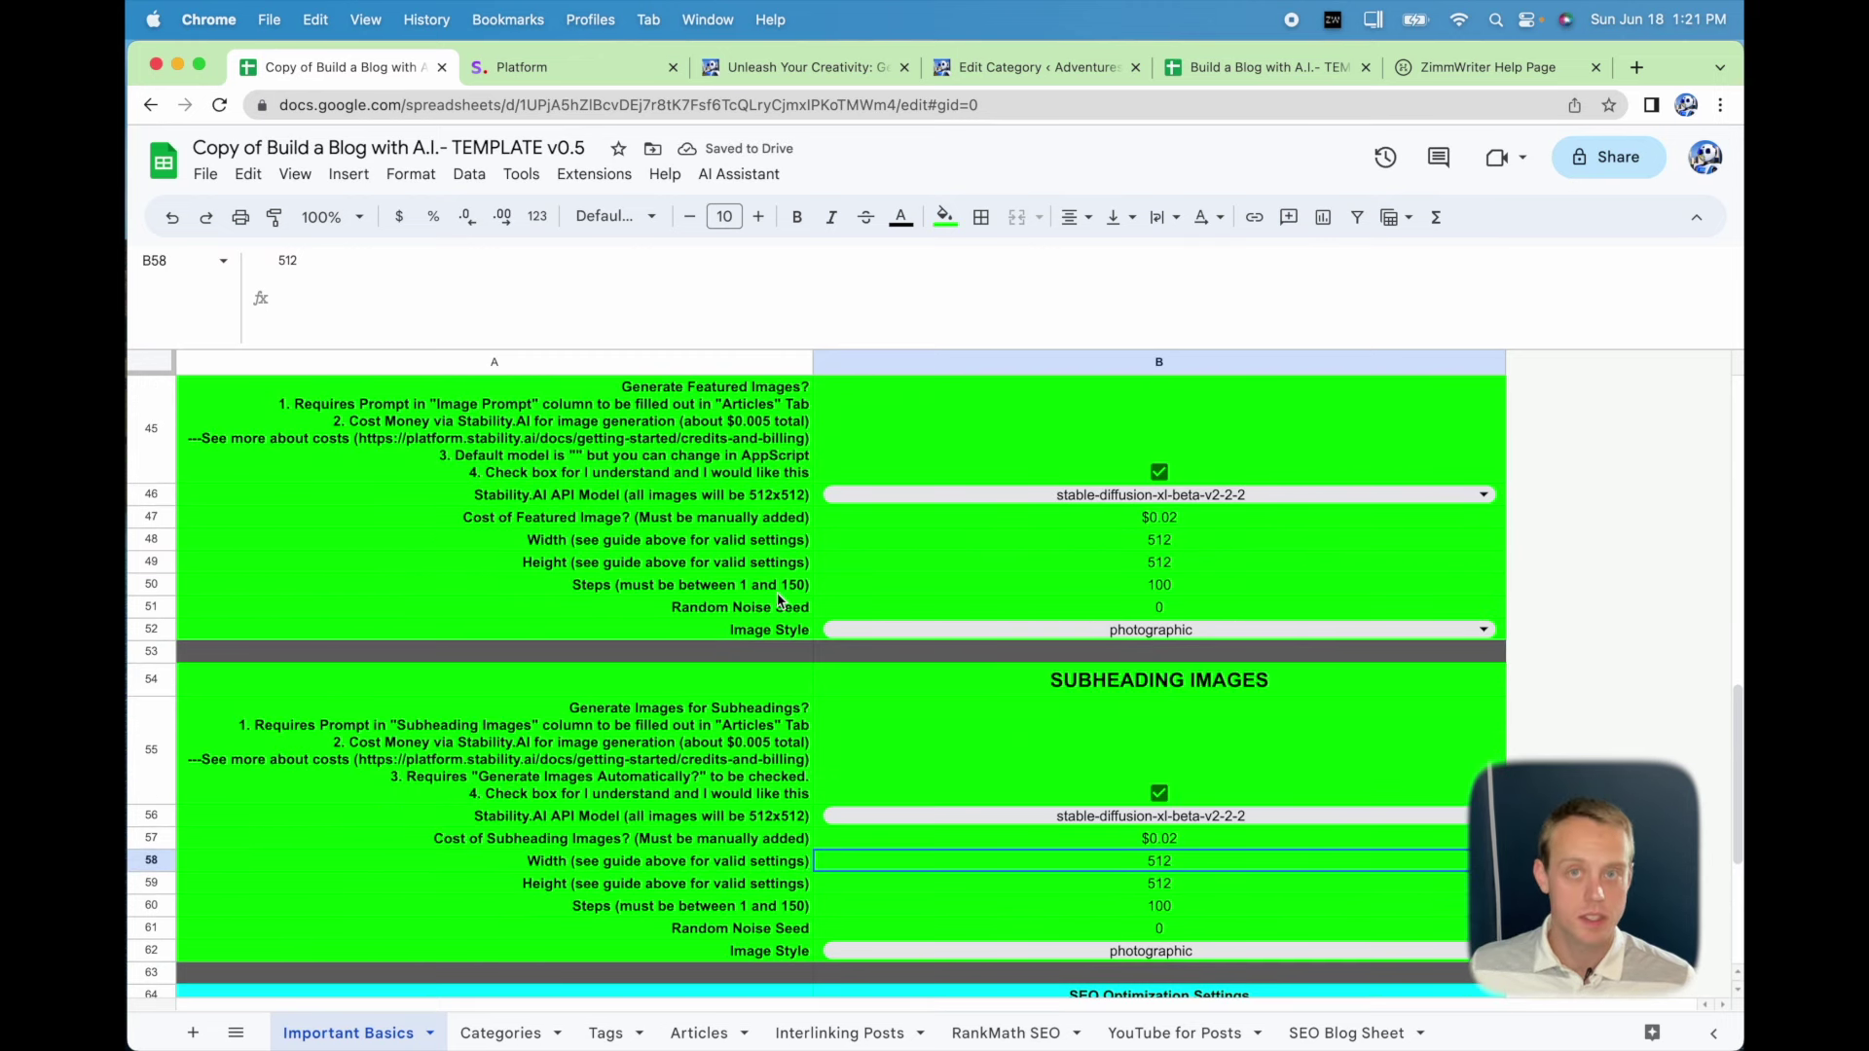
scroll(779, 601, "down", 3)
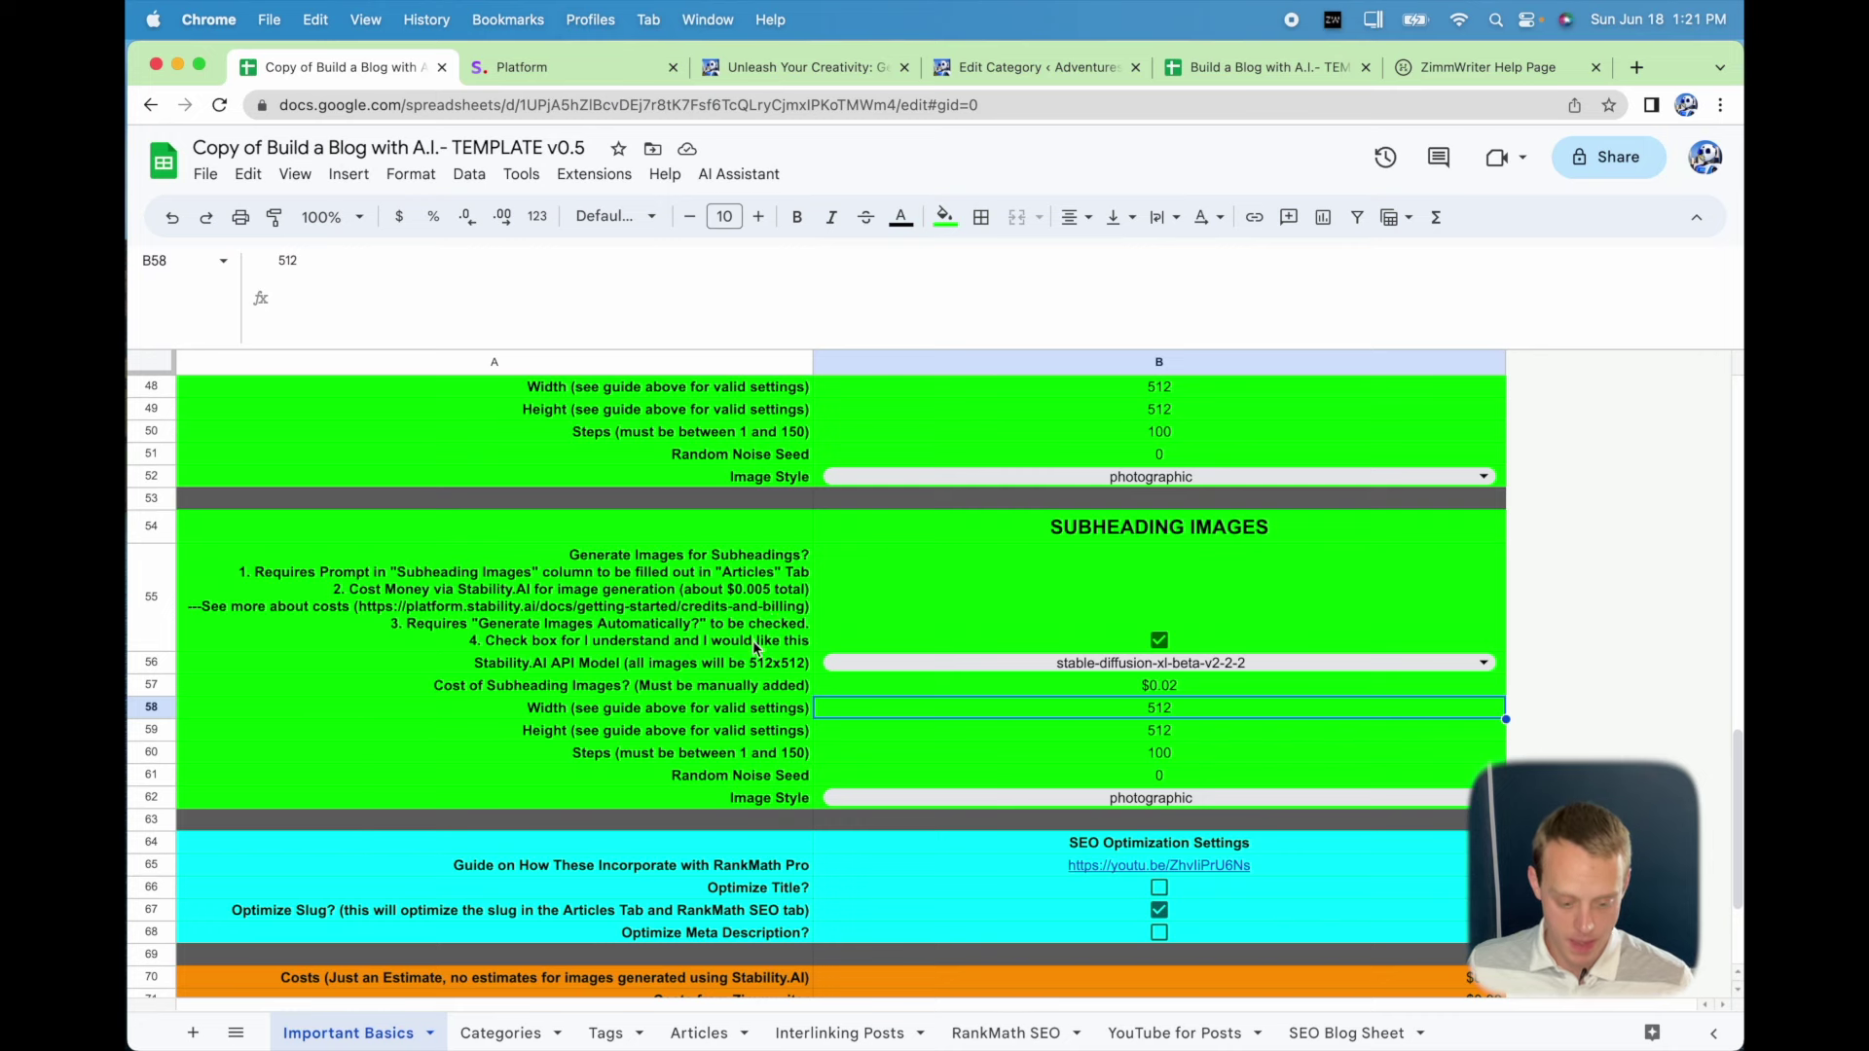
scroll(679, 816, "down", 5)
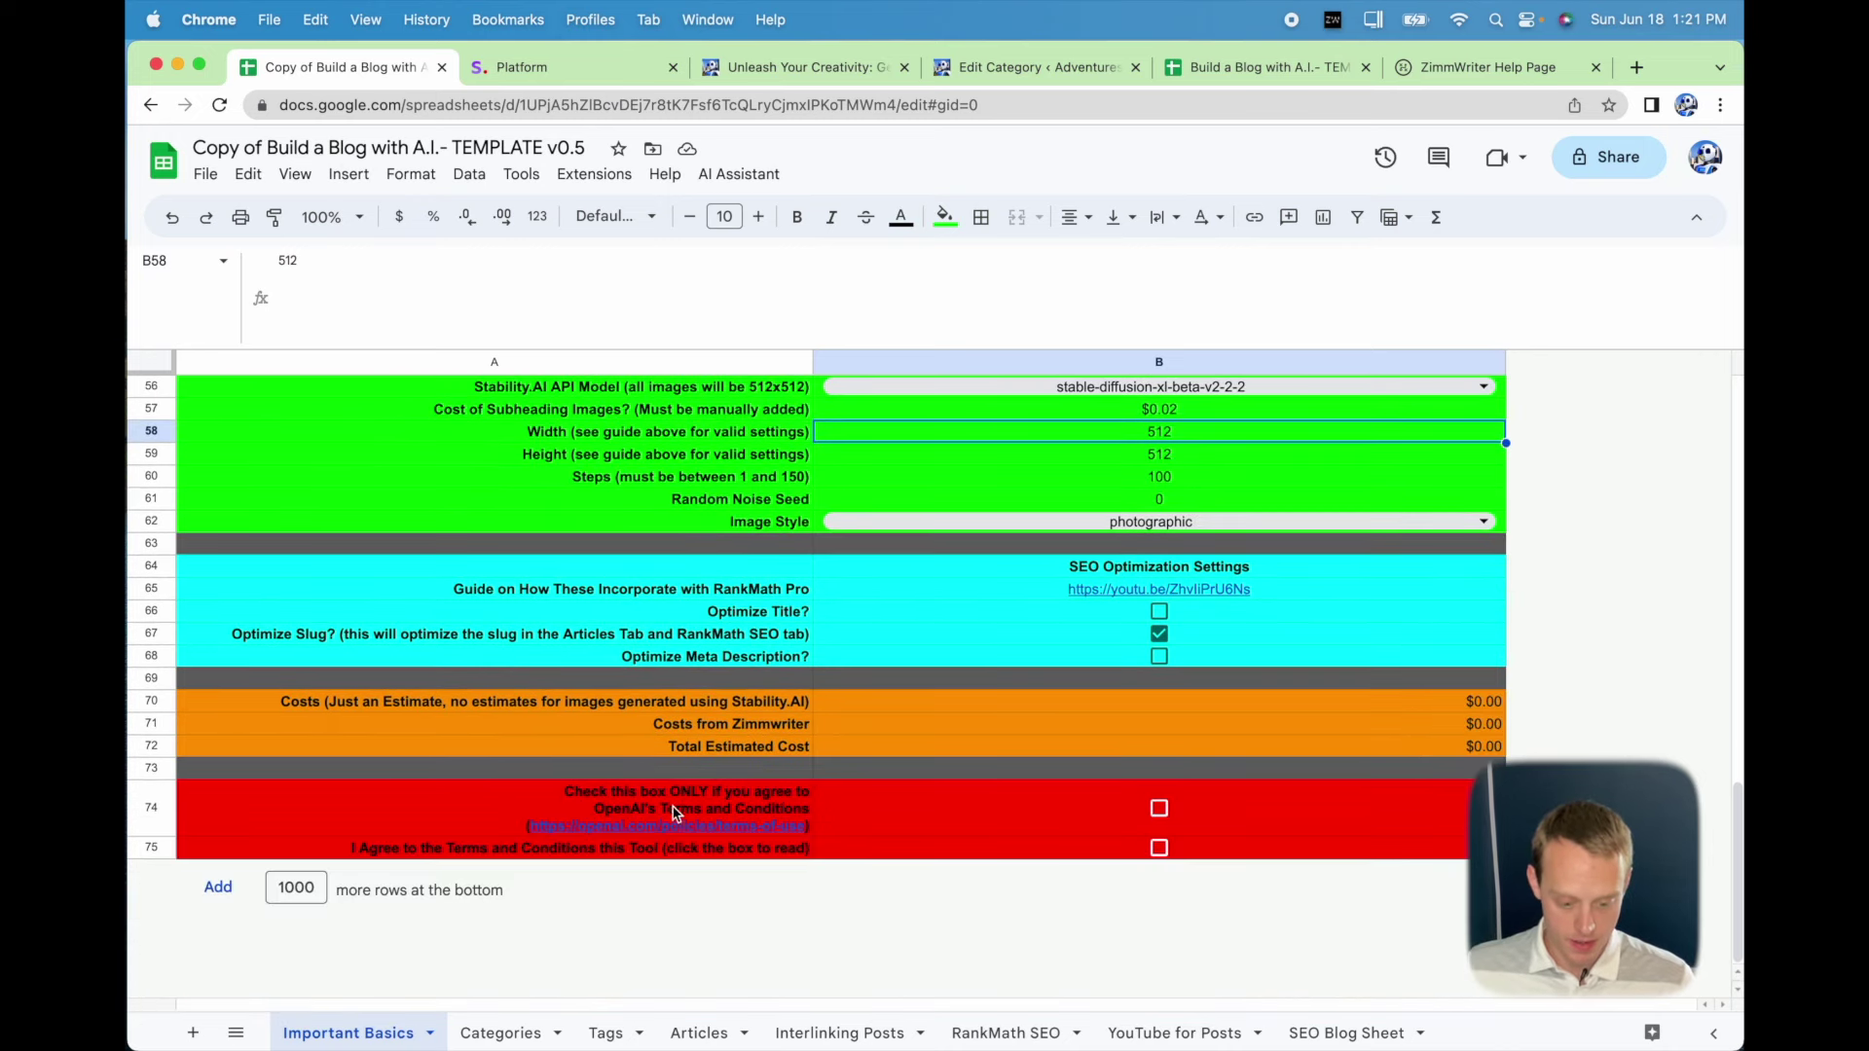
left_click_drag(681, 566, 1062, 672)
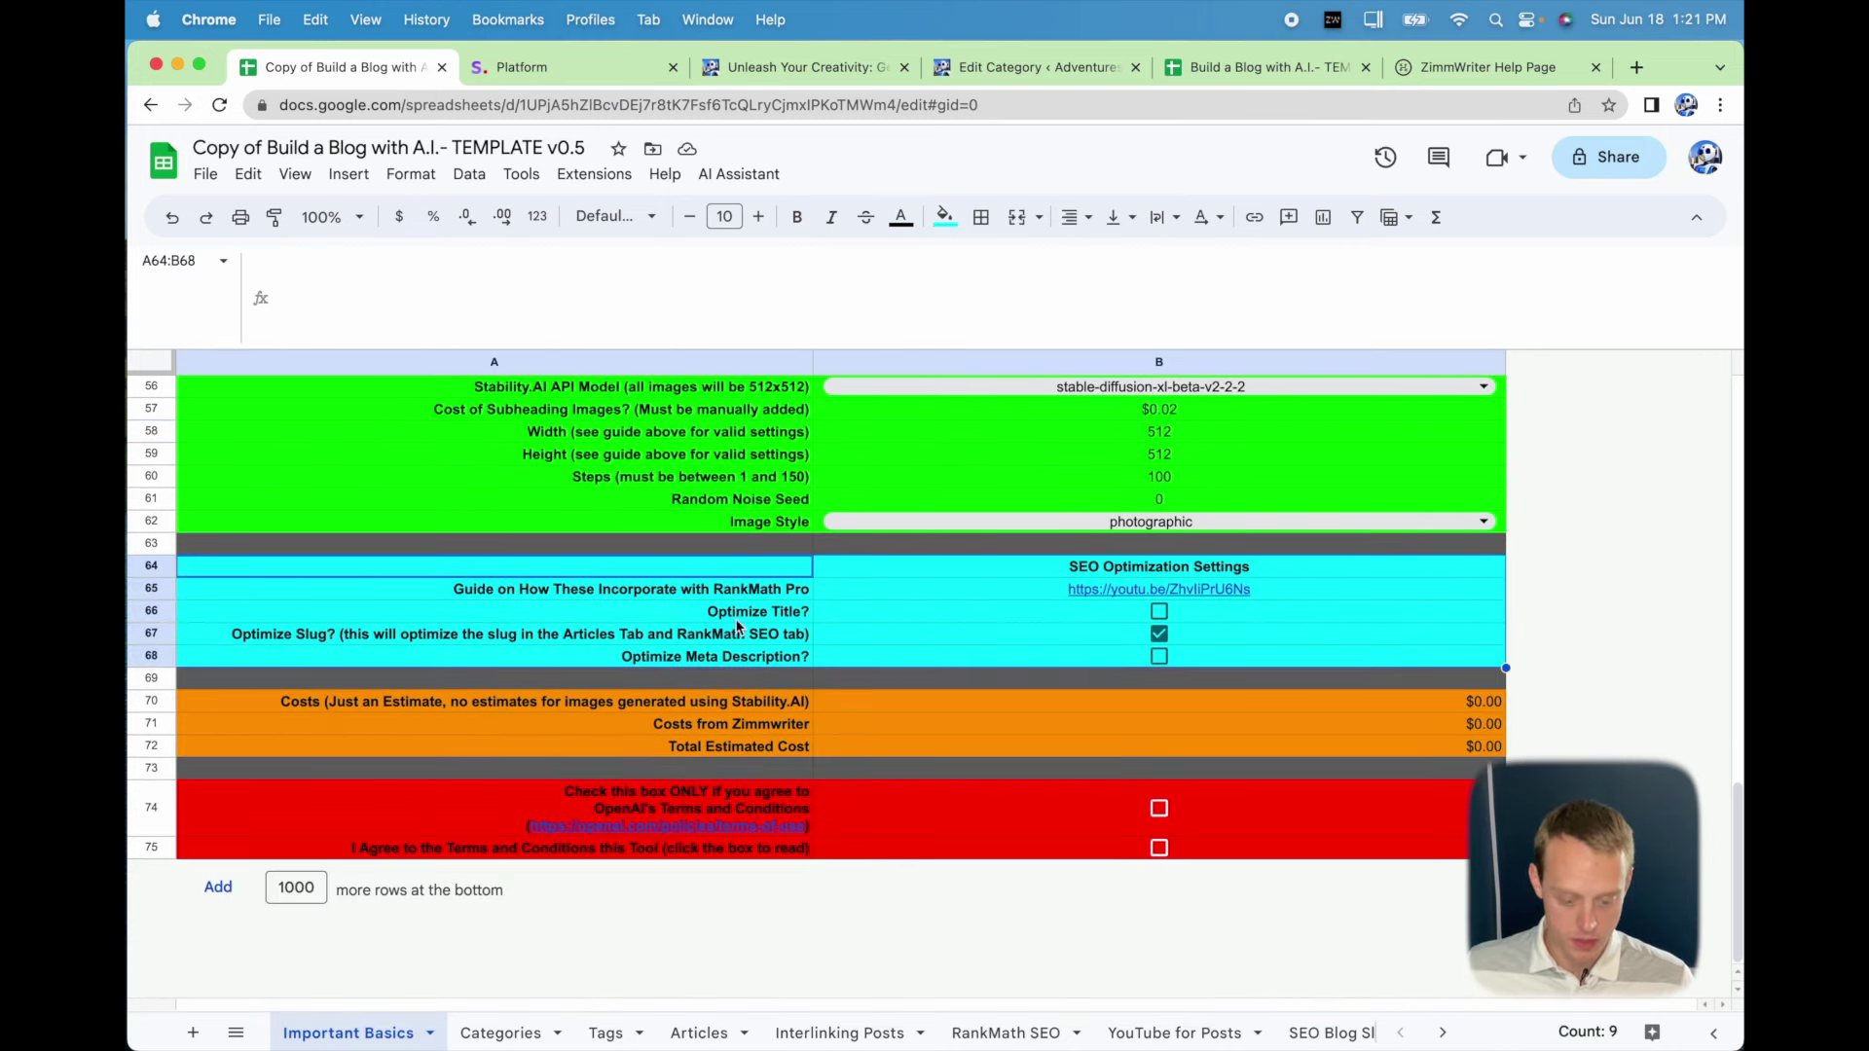
left_click(613, 574)
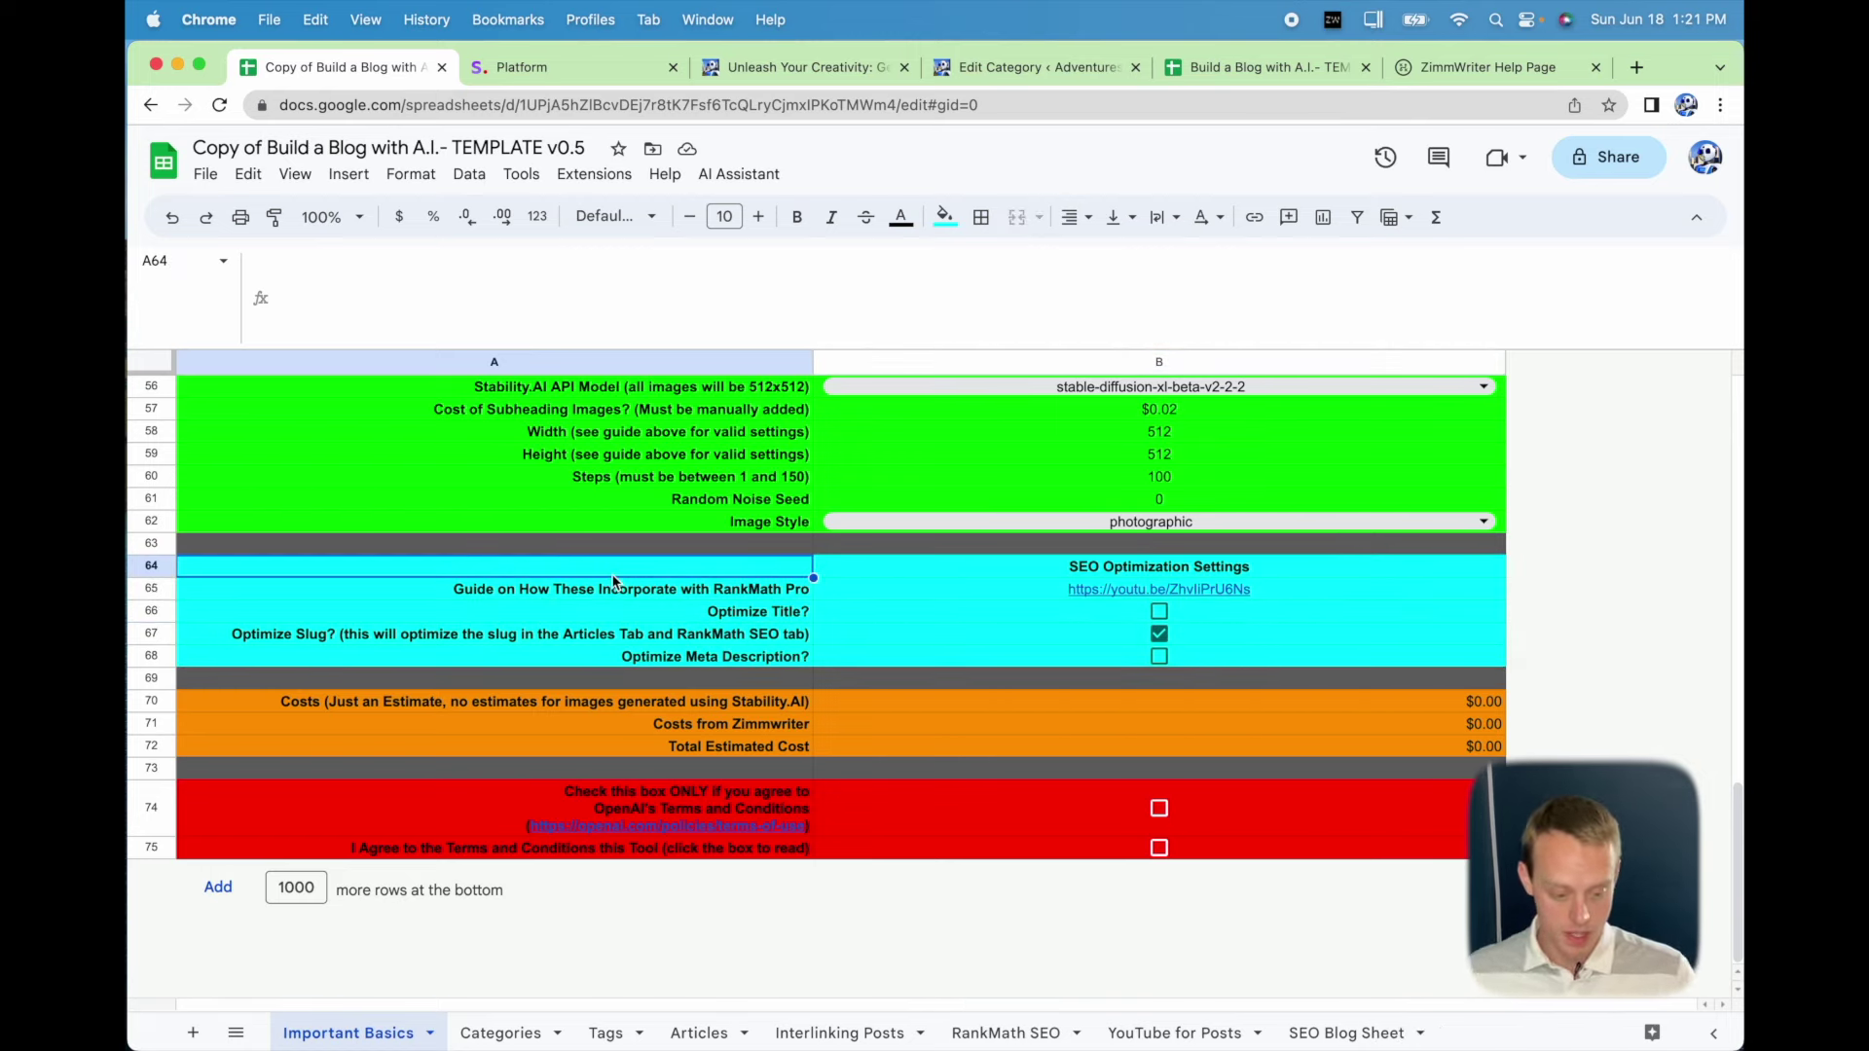
left_click(605, 638)
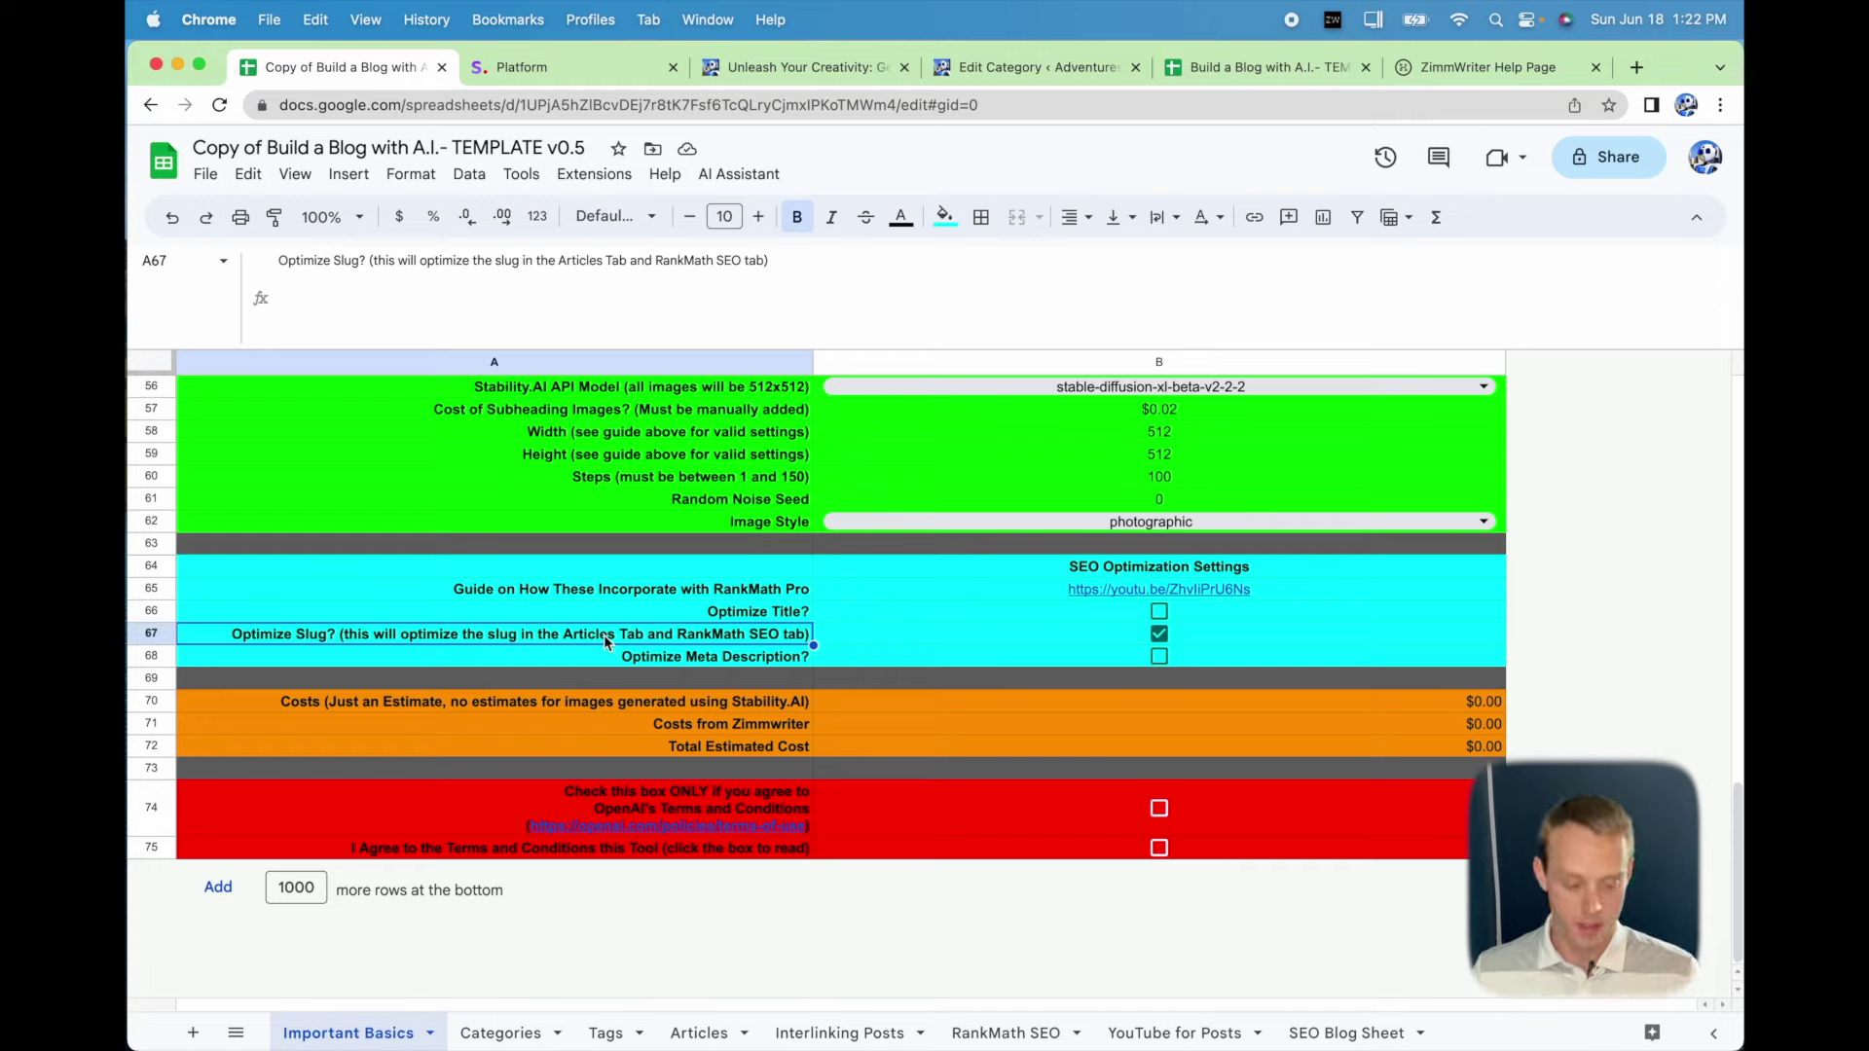
left_click(767, 616)
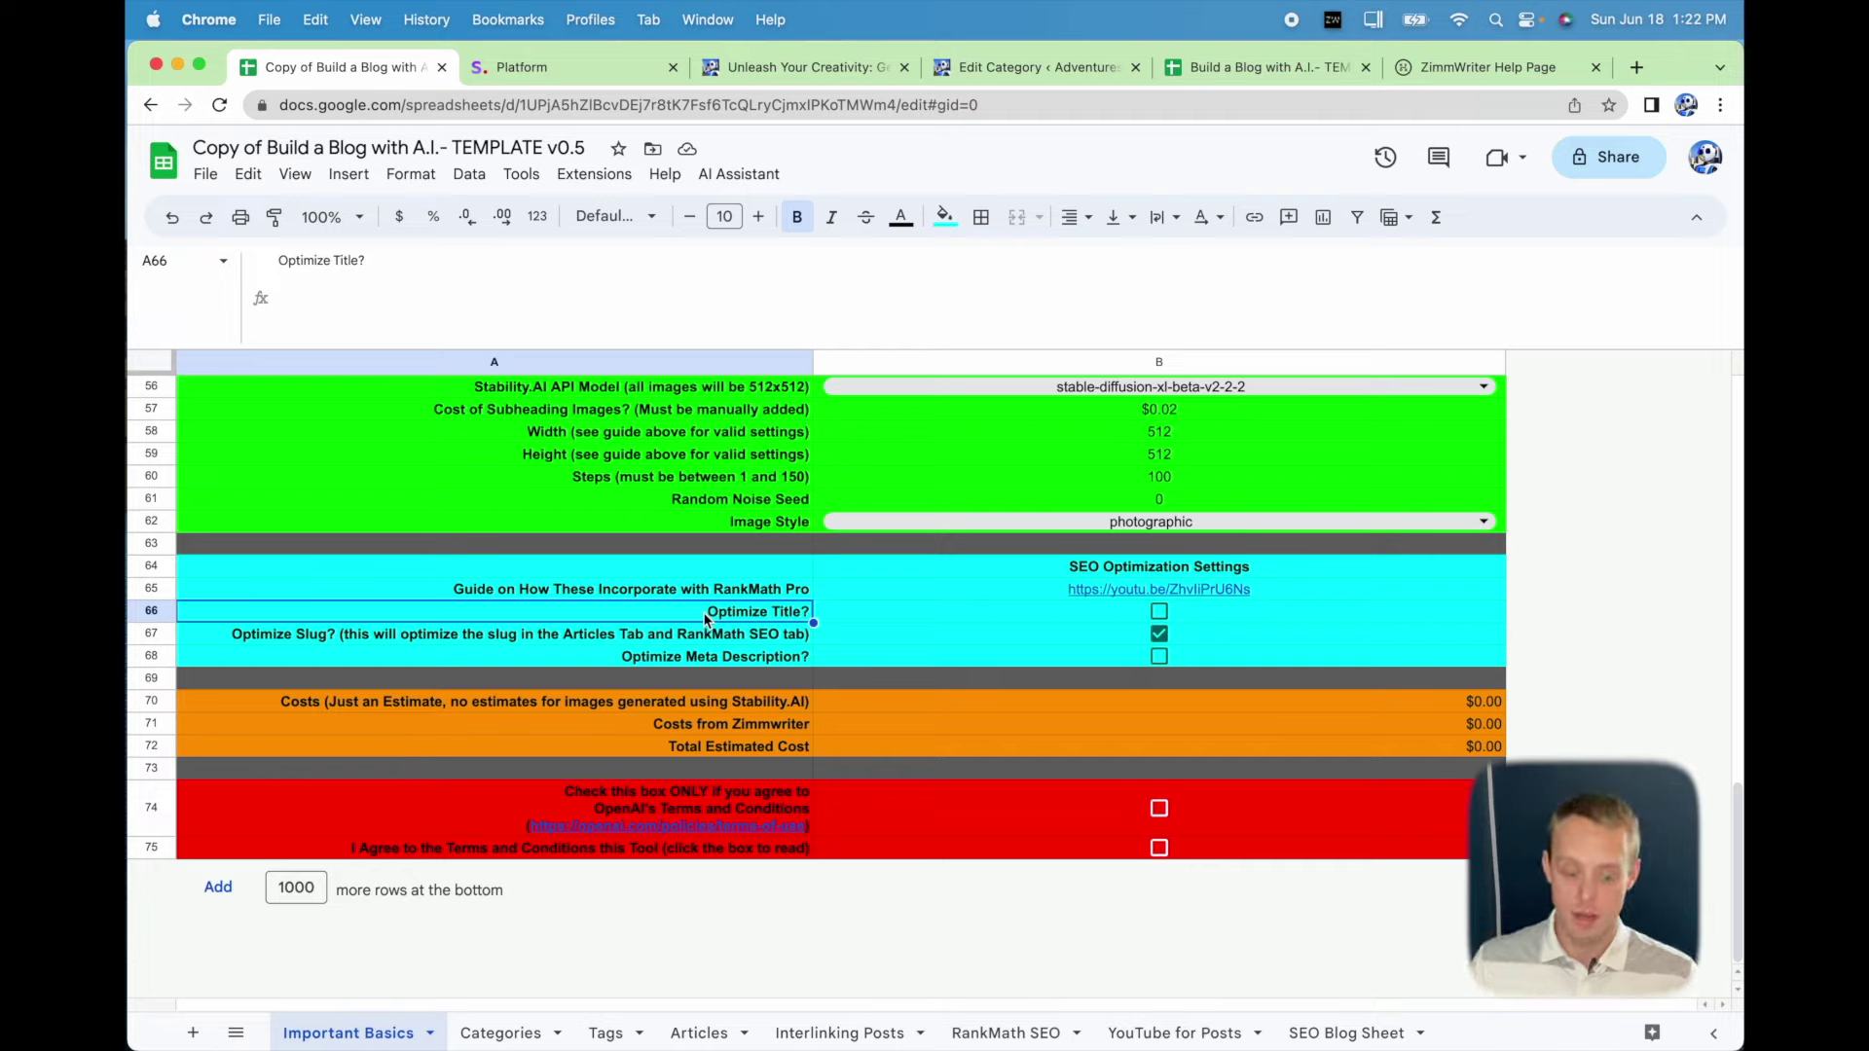
left_click(742, 591)
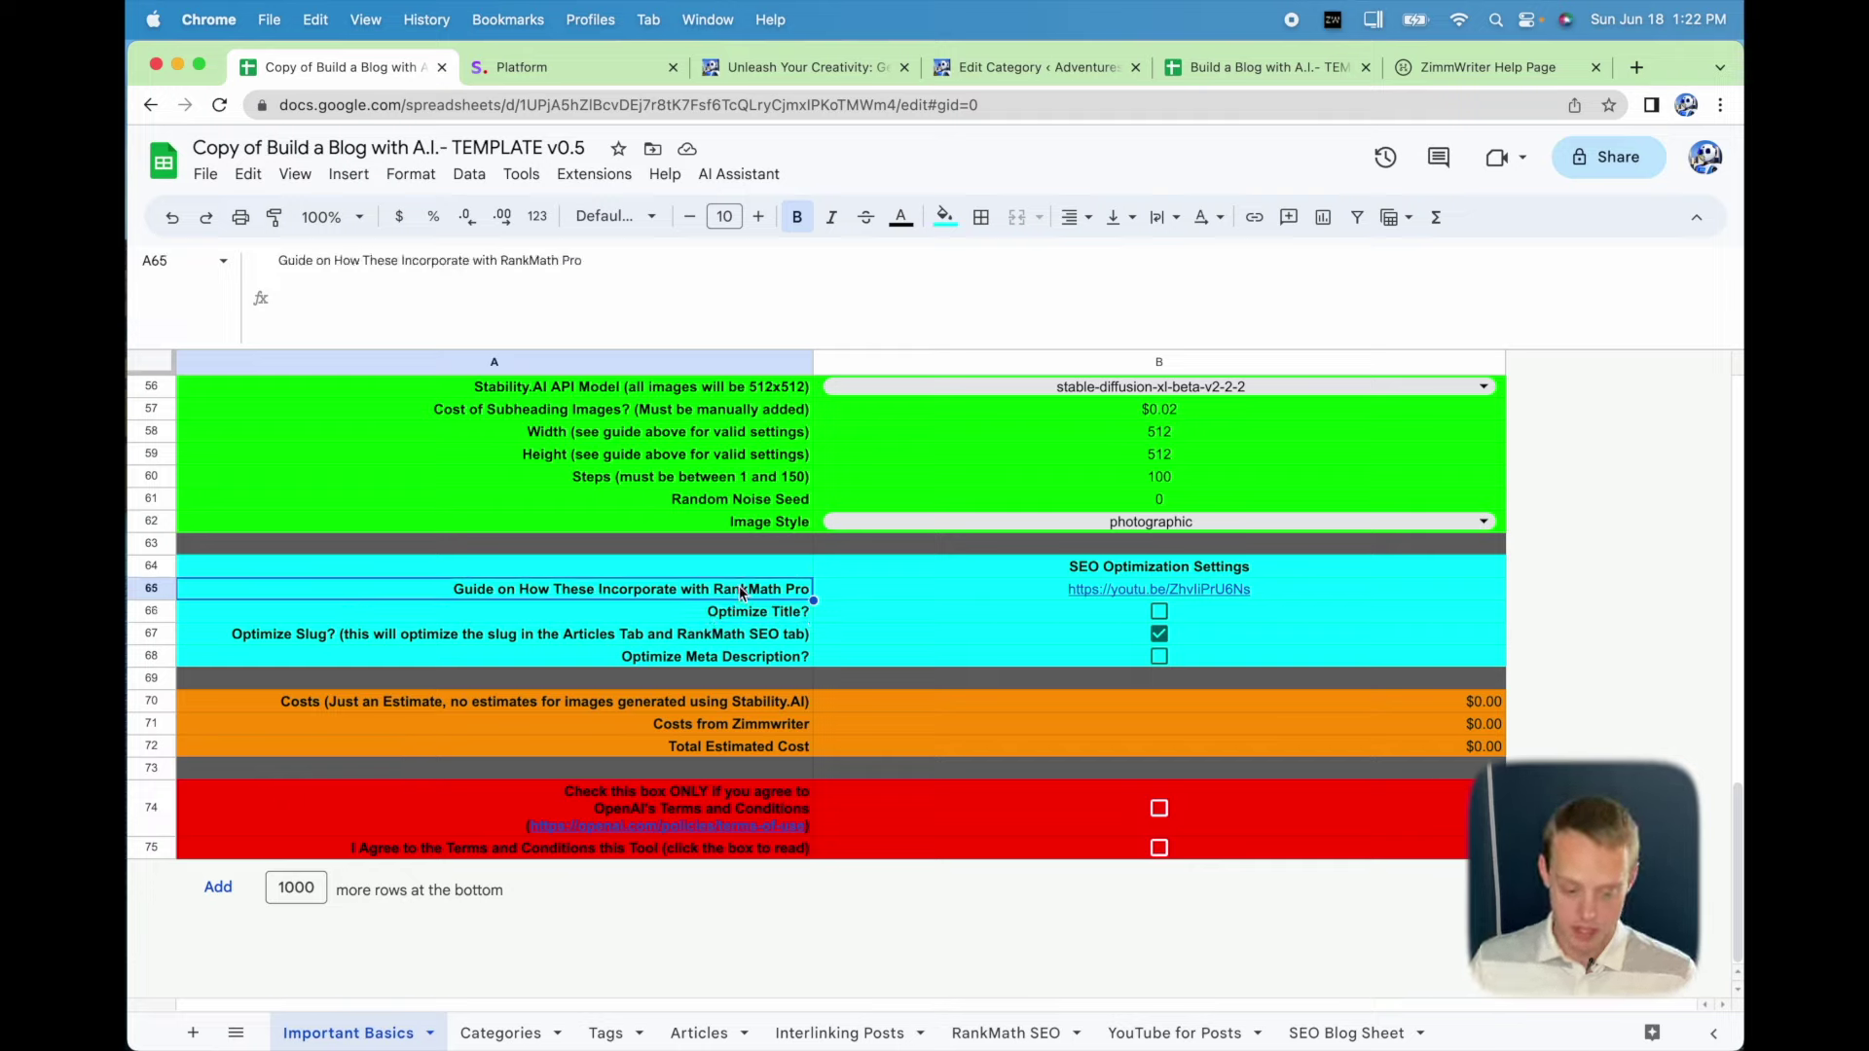
key("Right")
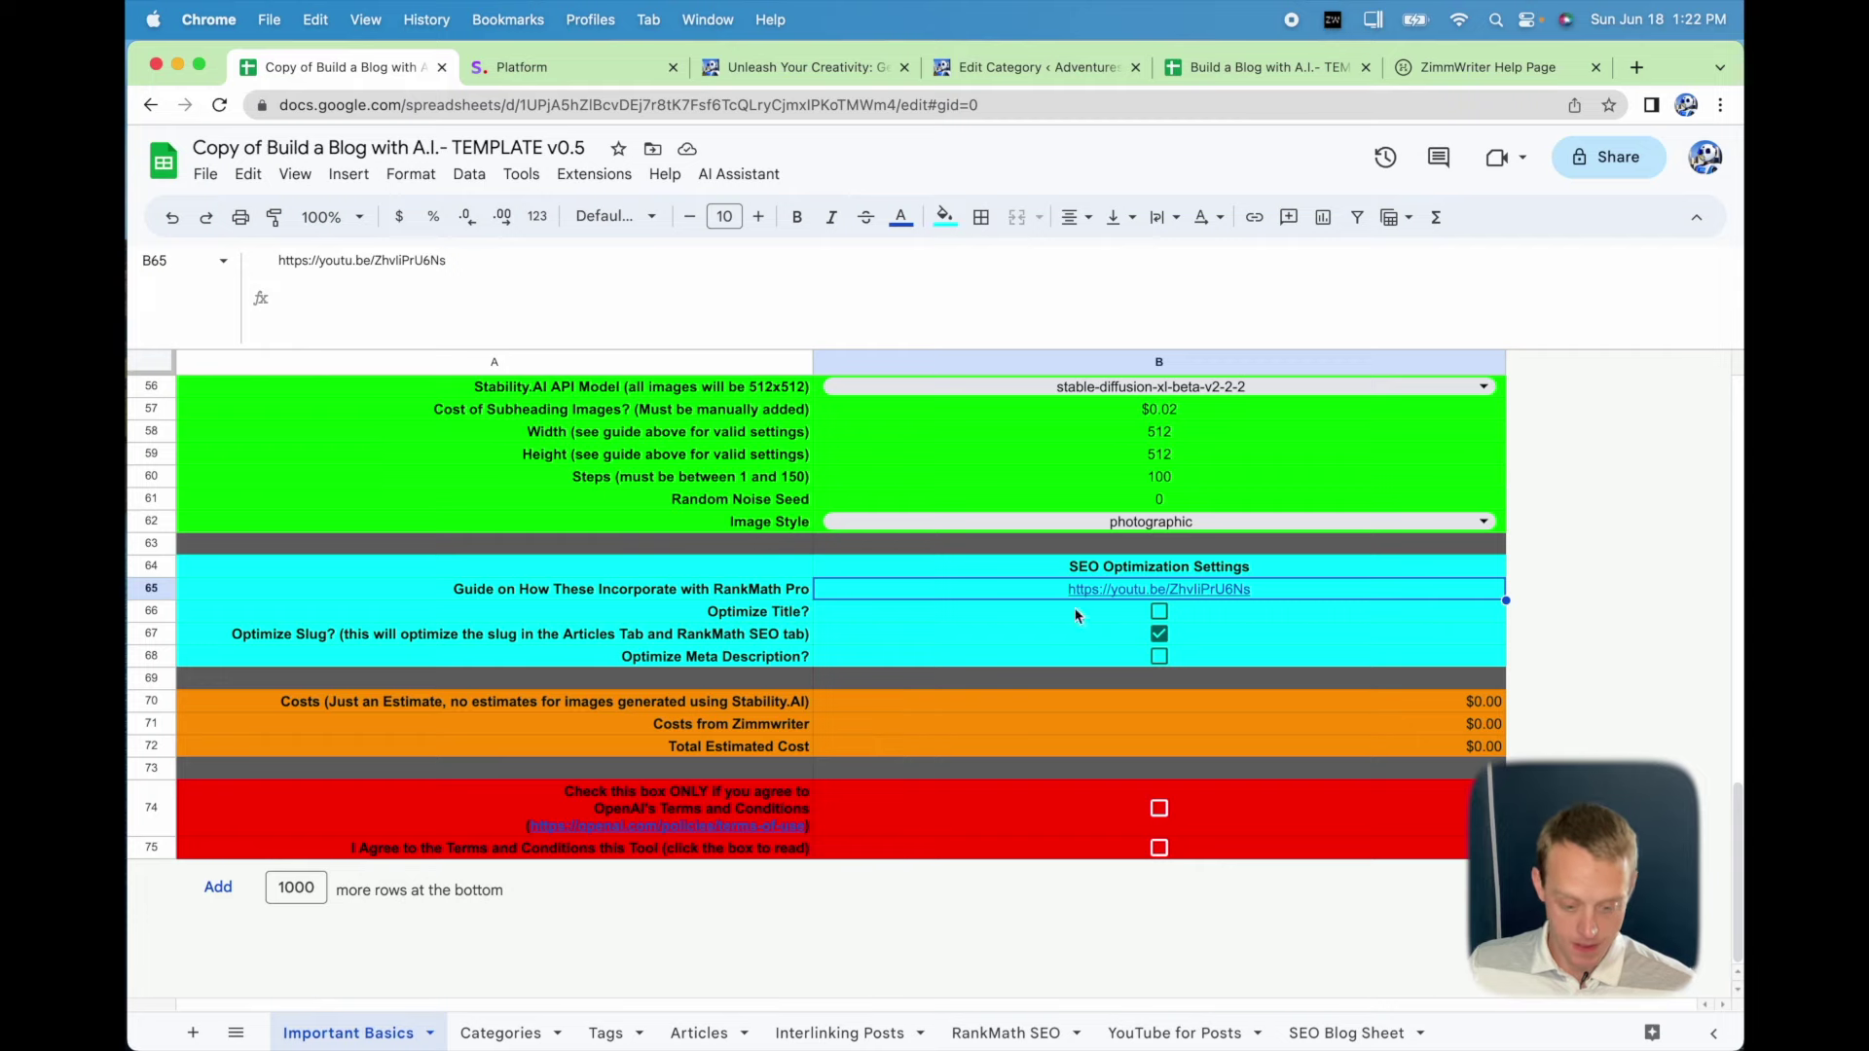
Review the cost estimate rows 70 to 72, including Costs from Zimmwriter and Total Estimated Cost.
left_click(619, 707)
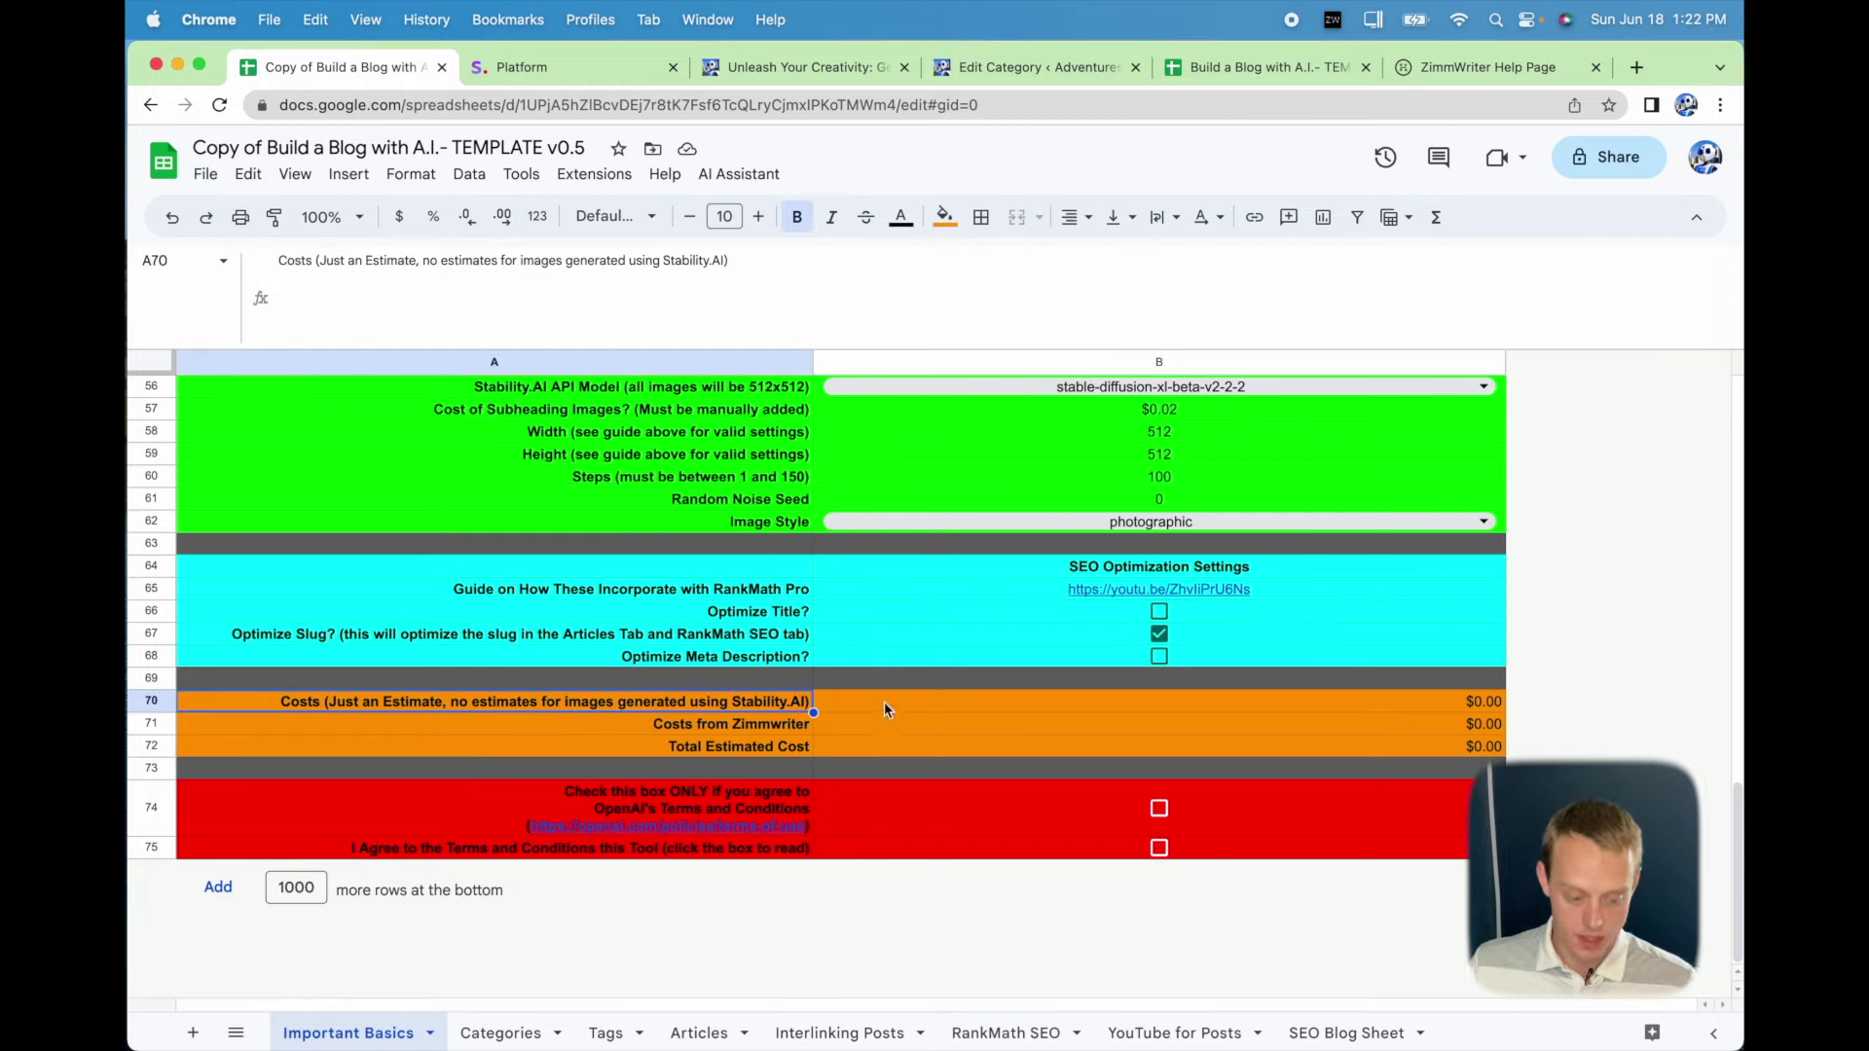
left_click(570, 725)
left_click(572, 703)
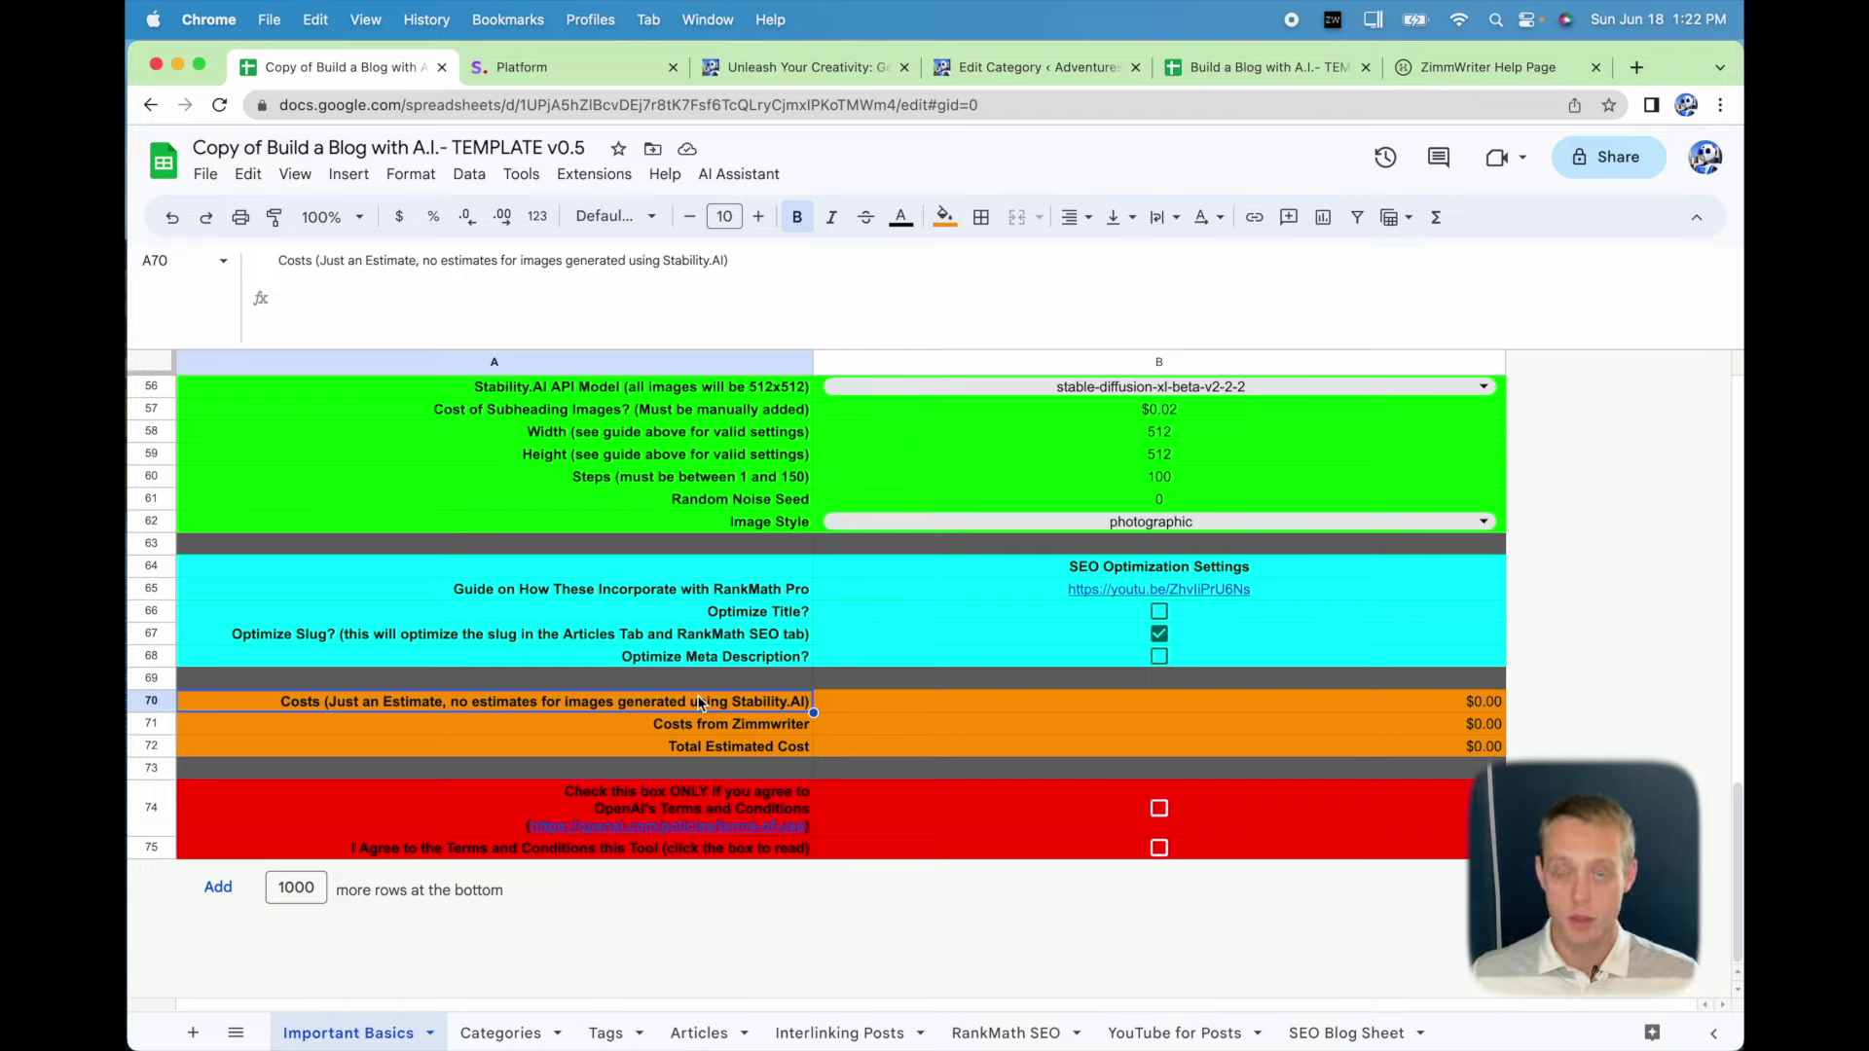
key("Down")
key("Down")
key("Down")
key("Right")
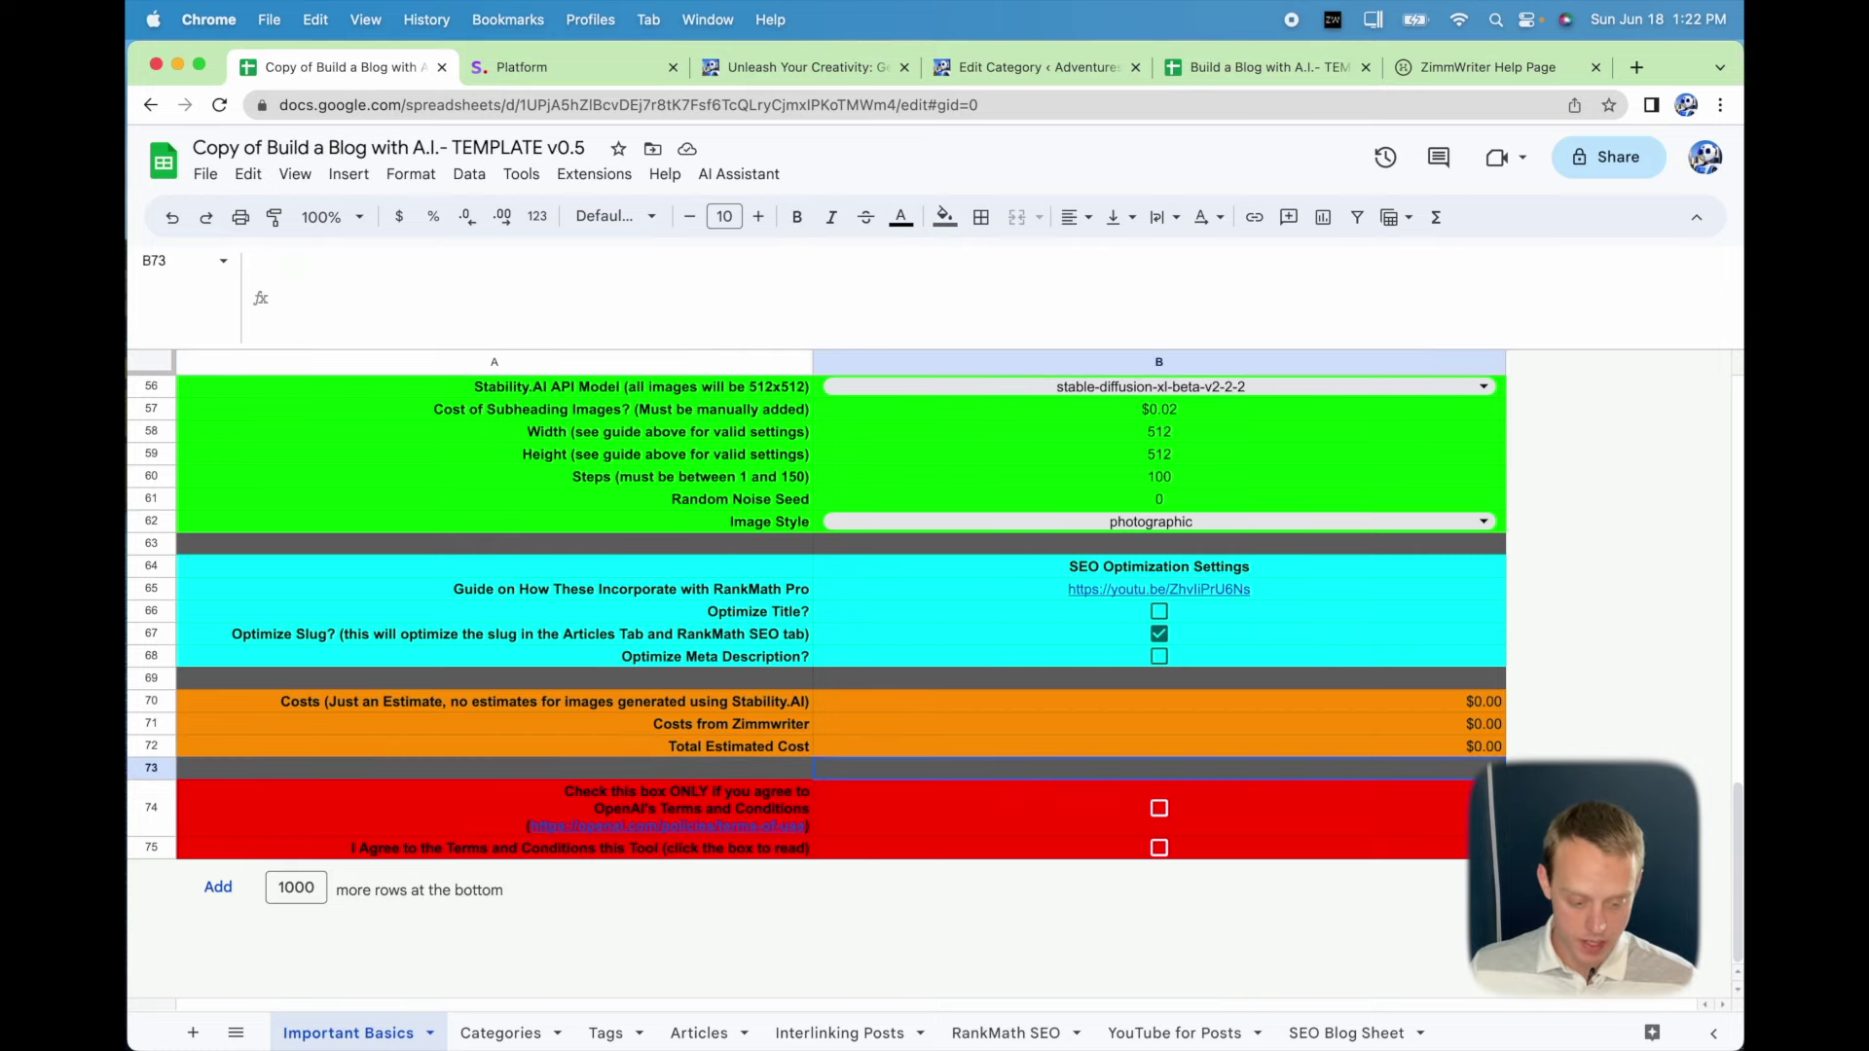
Agree to OpenAI's Terms and Conditions and accept the tool's own Terms and Conditions in rows 74 and 75.
left_click_drag(556, 810, 1001, 805)
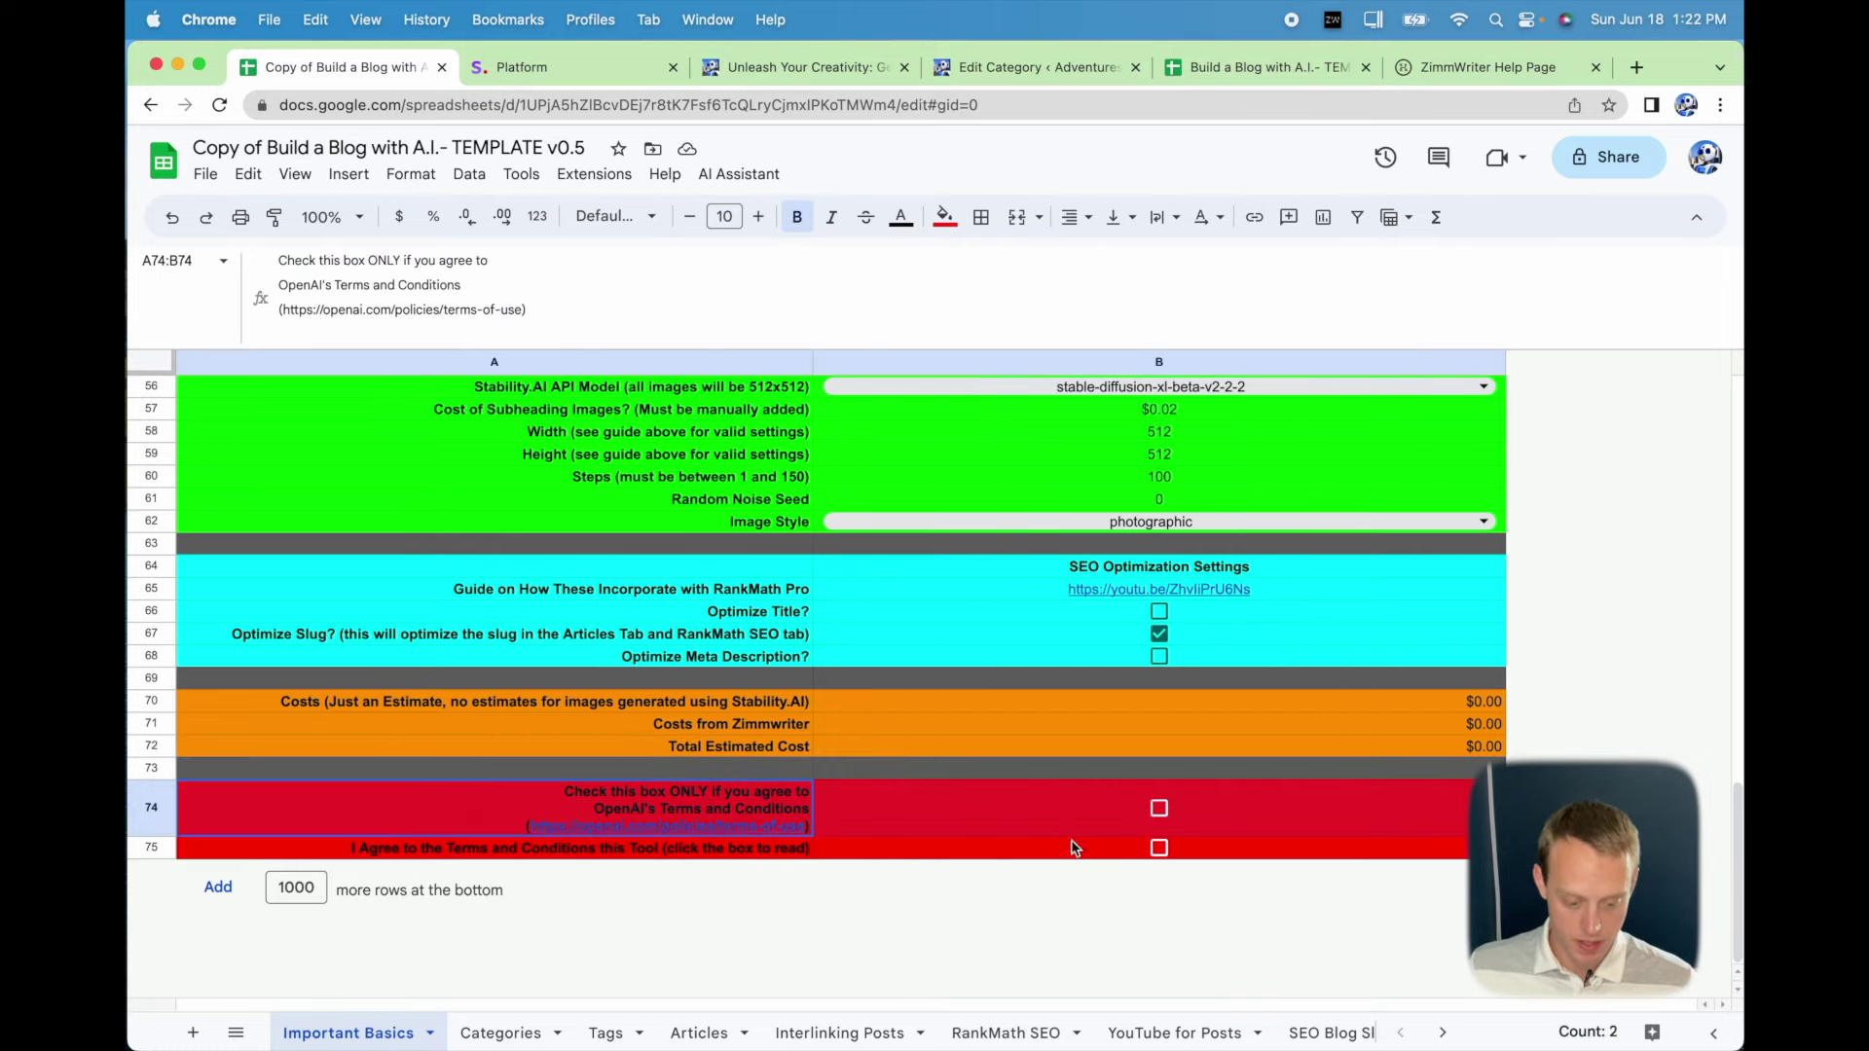
left_click(1162, 809)
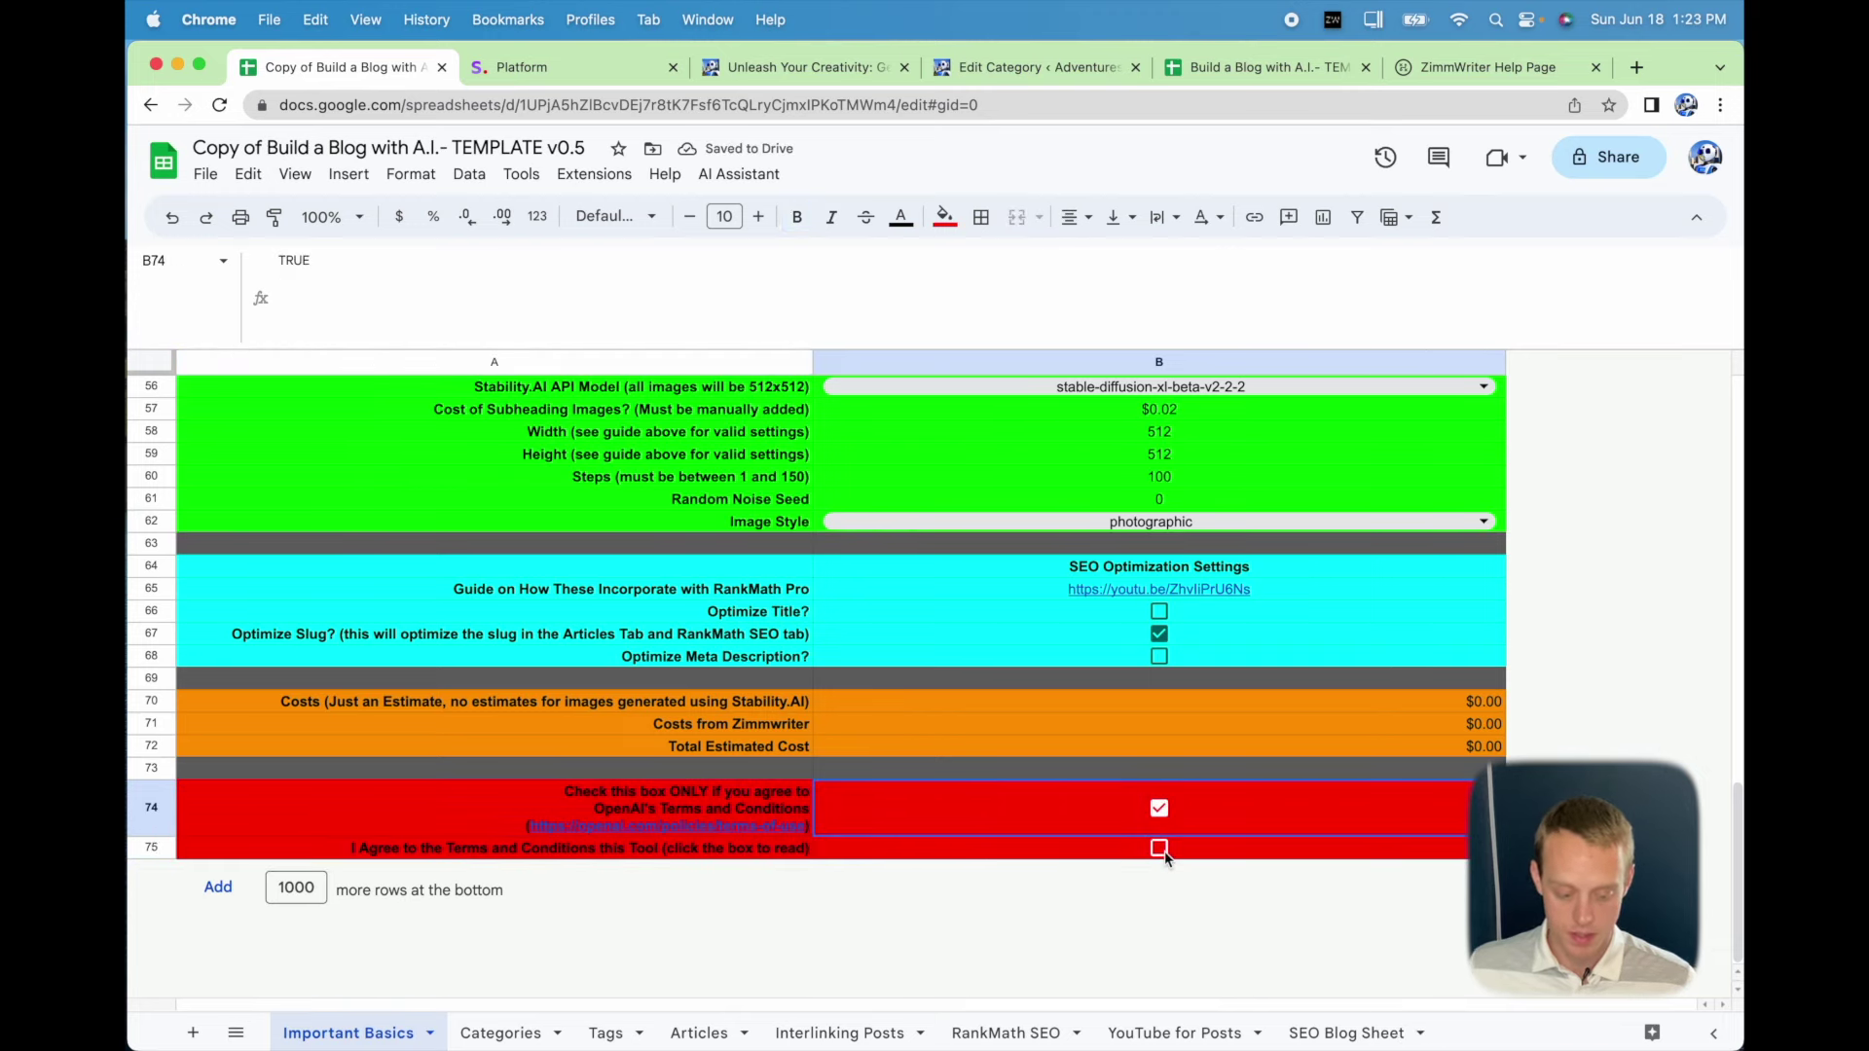
left_click(1161, 849)
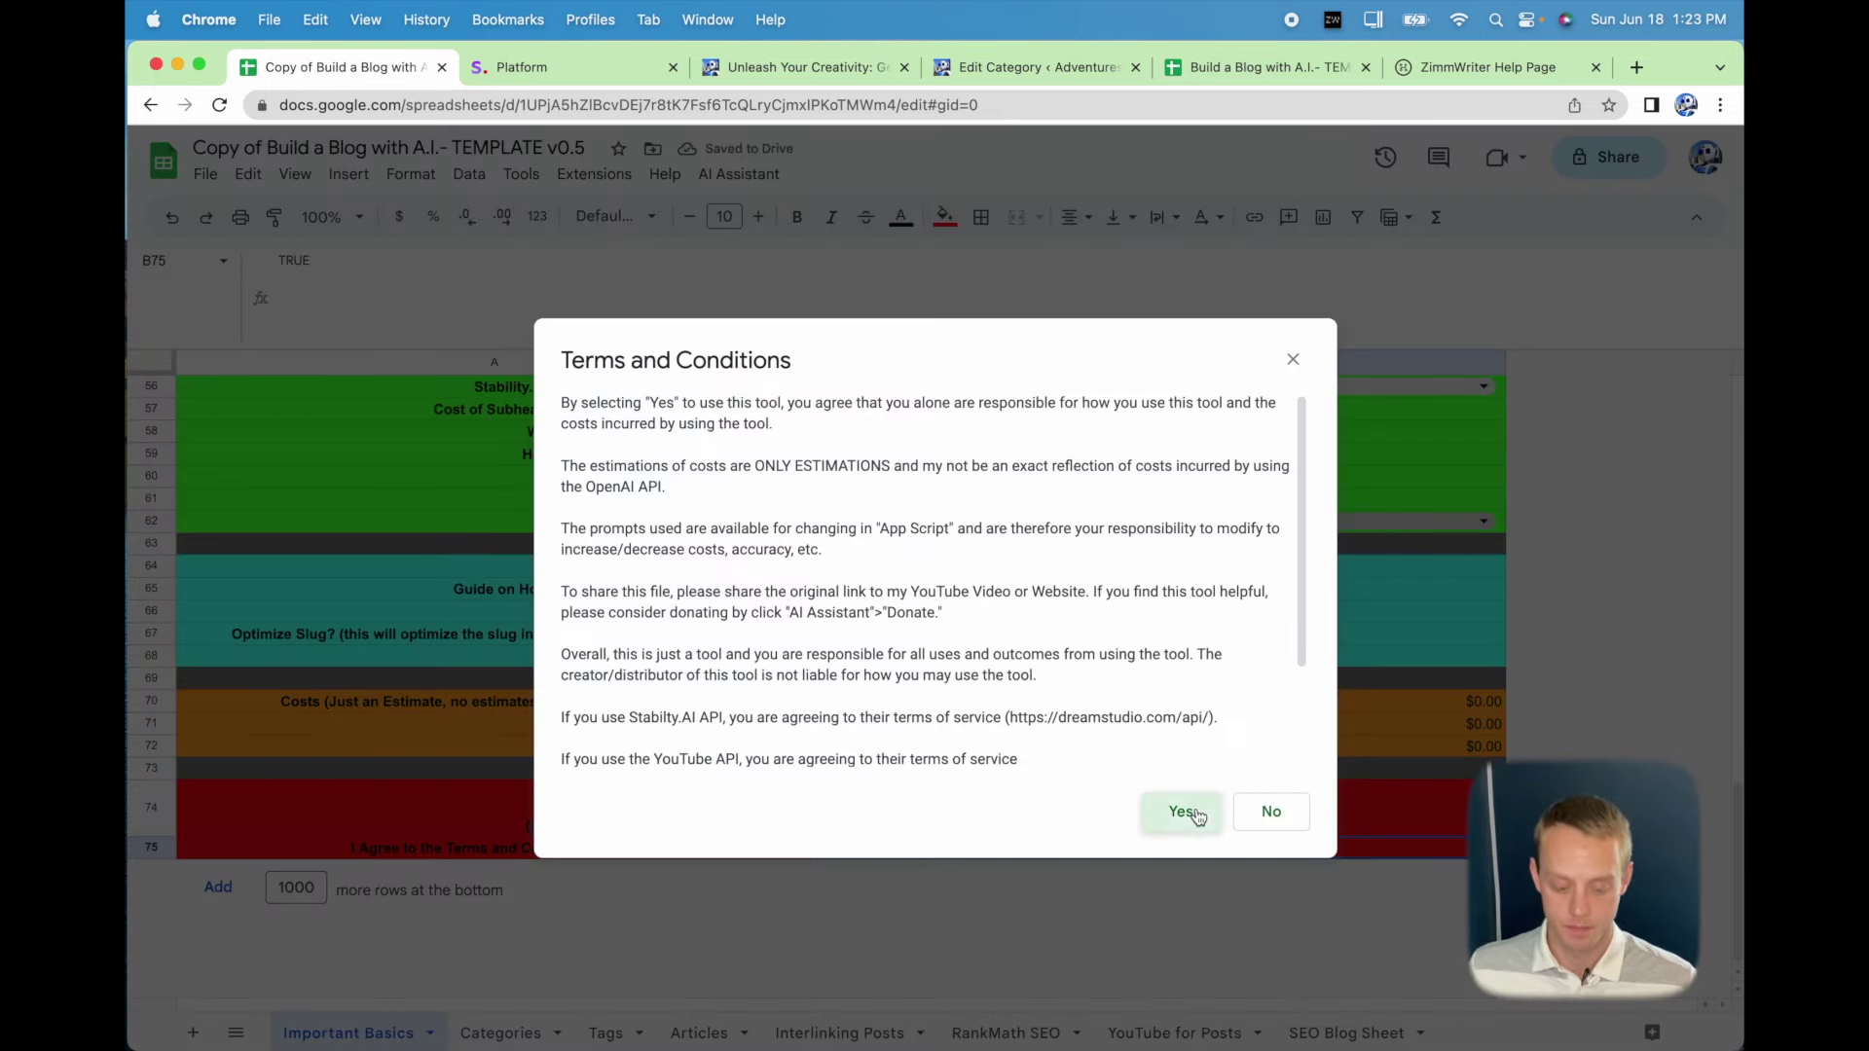
left_click(1184, 812)
View the spreadsheet's copy page from the blog post's Frequently Requested Links and return to the Tutorials list in the template sheet.
scroll(1026, 699, "up", 10)
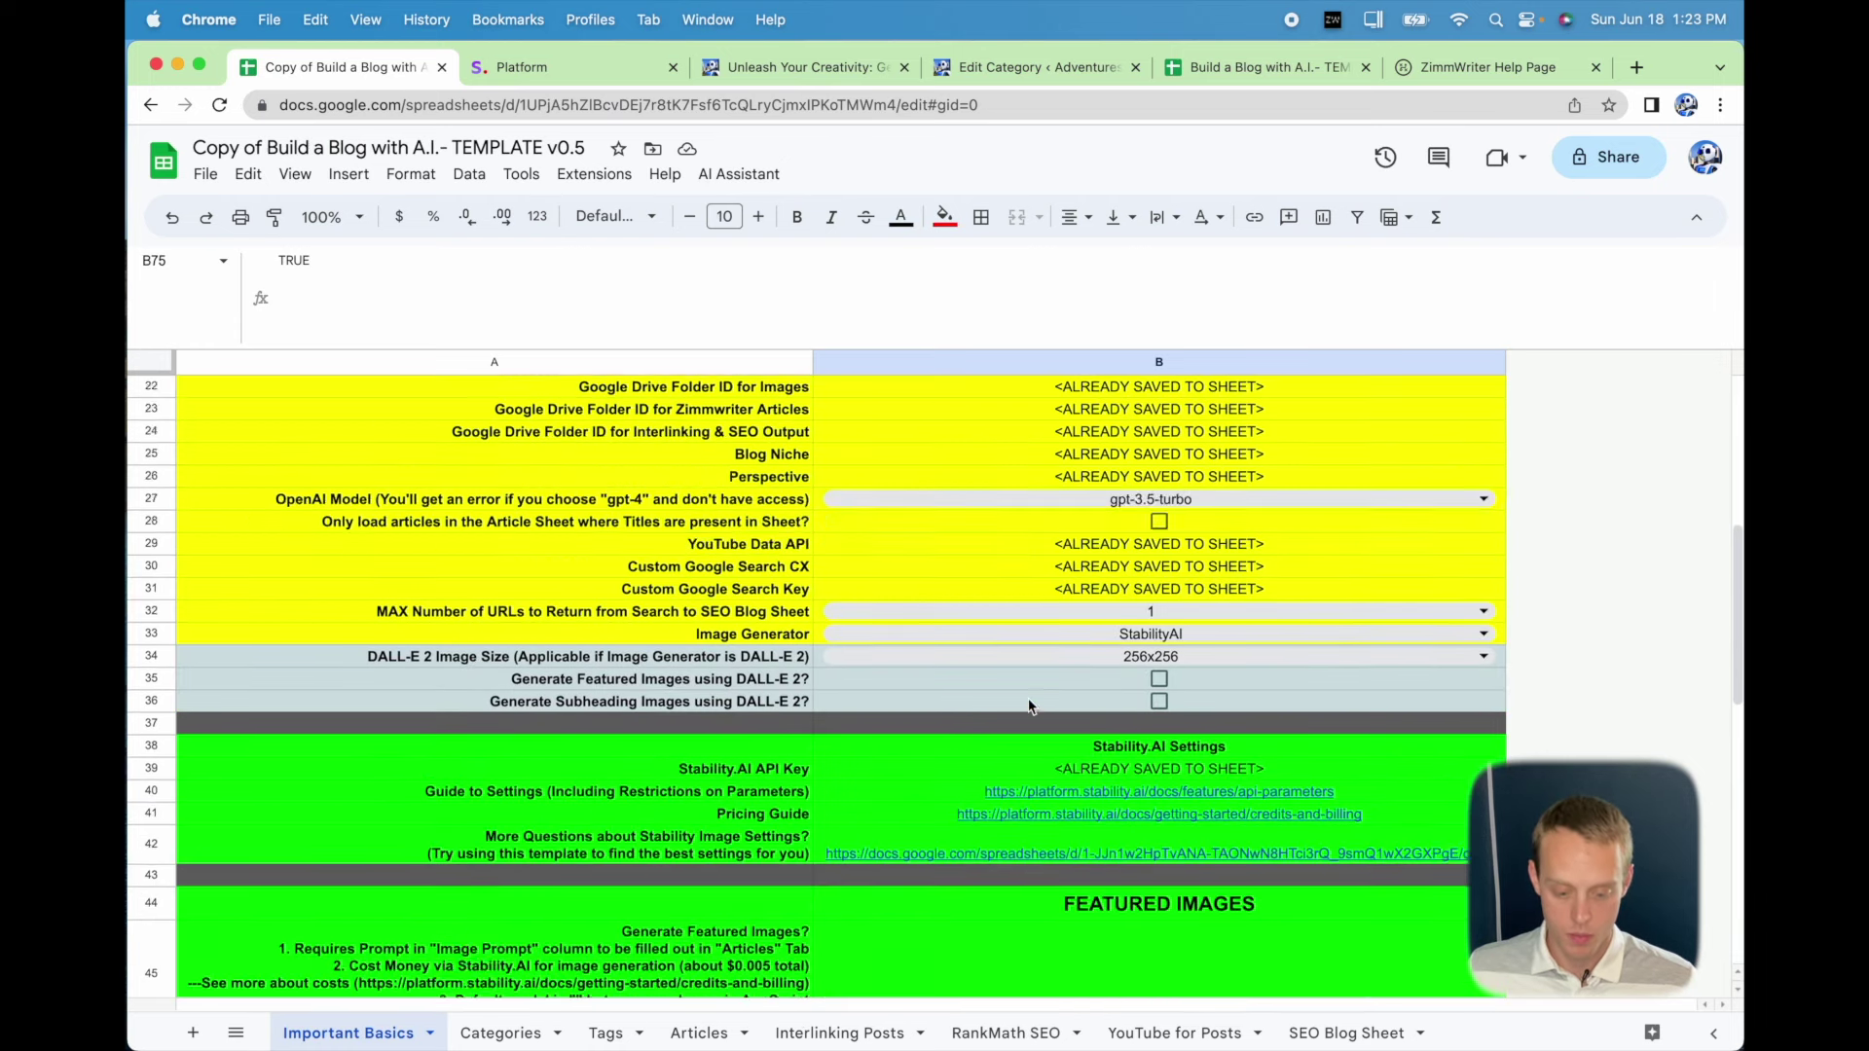
scroll(1030, 705, "up", 5)
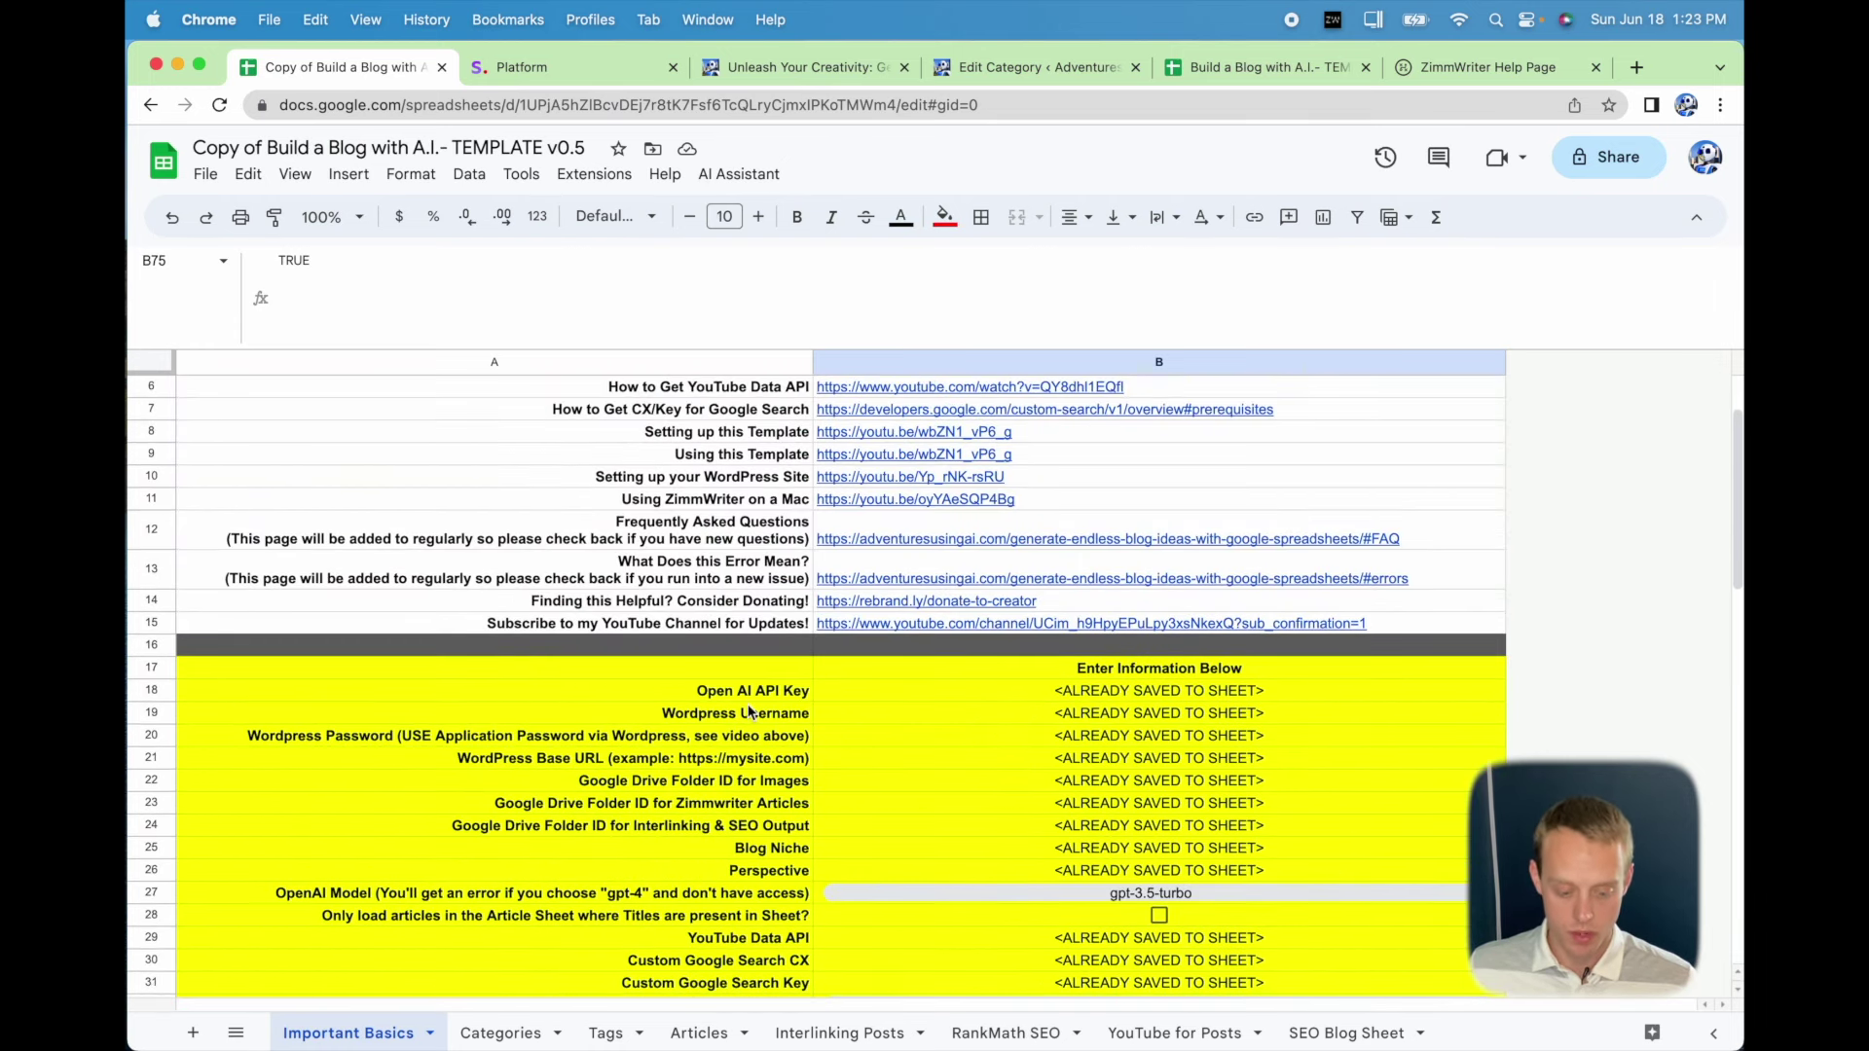
scroll(748, 711, "up", 2)
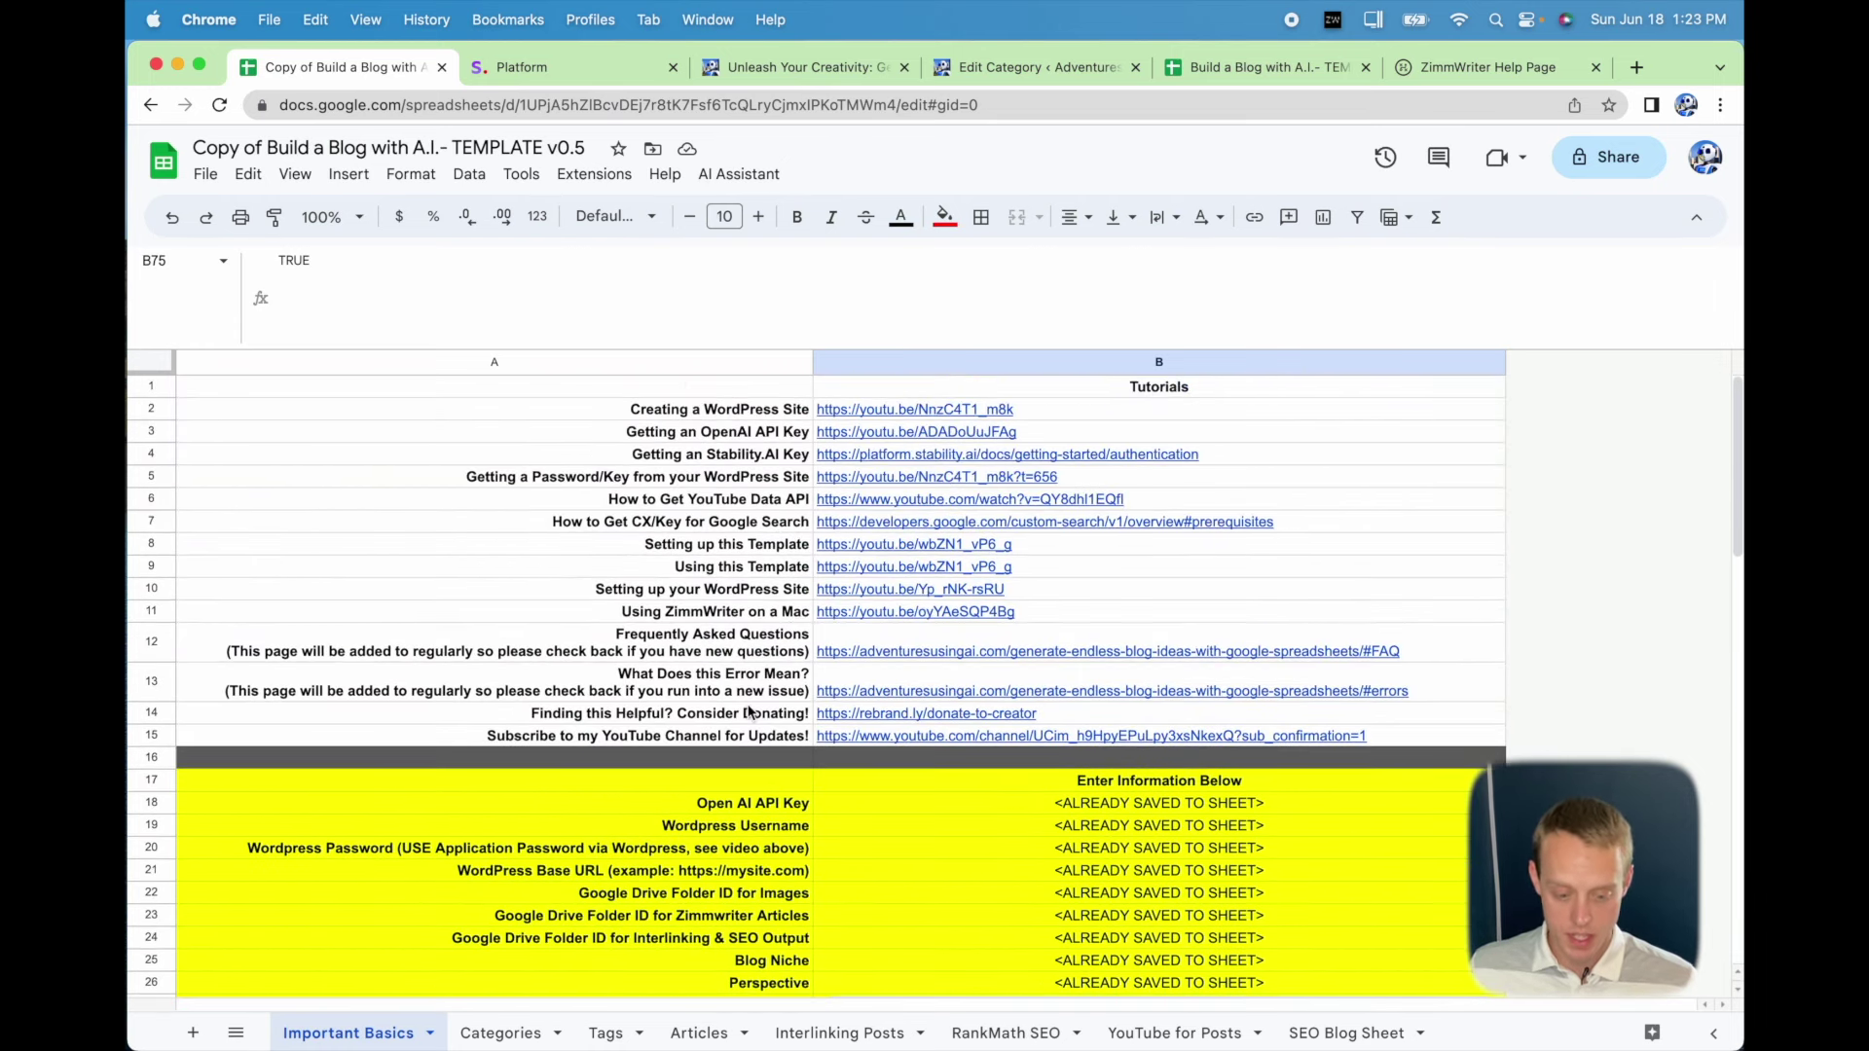
left_click(818, 62)
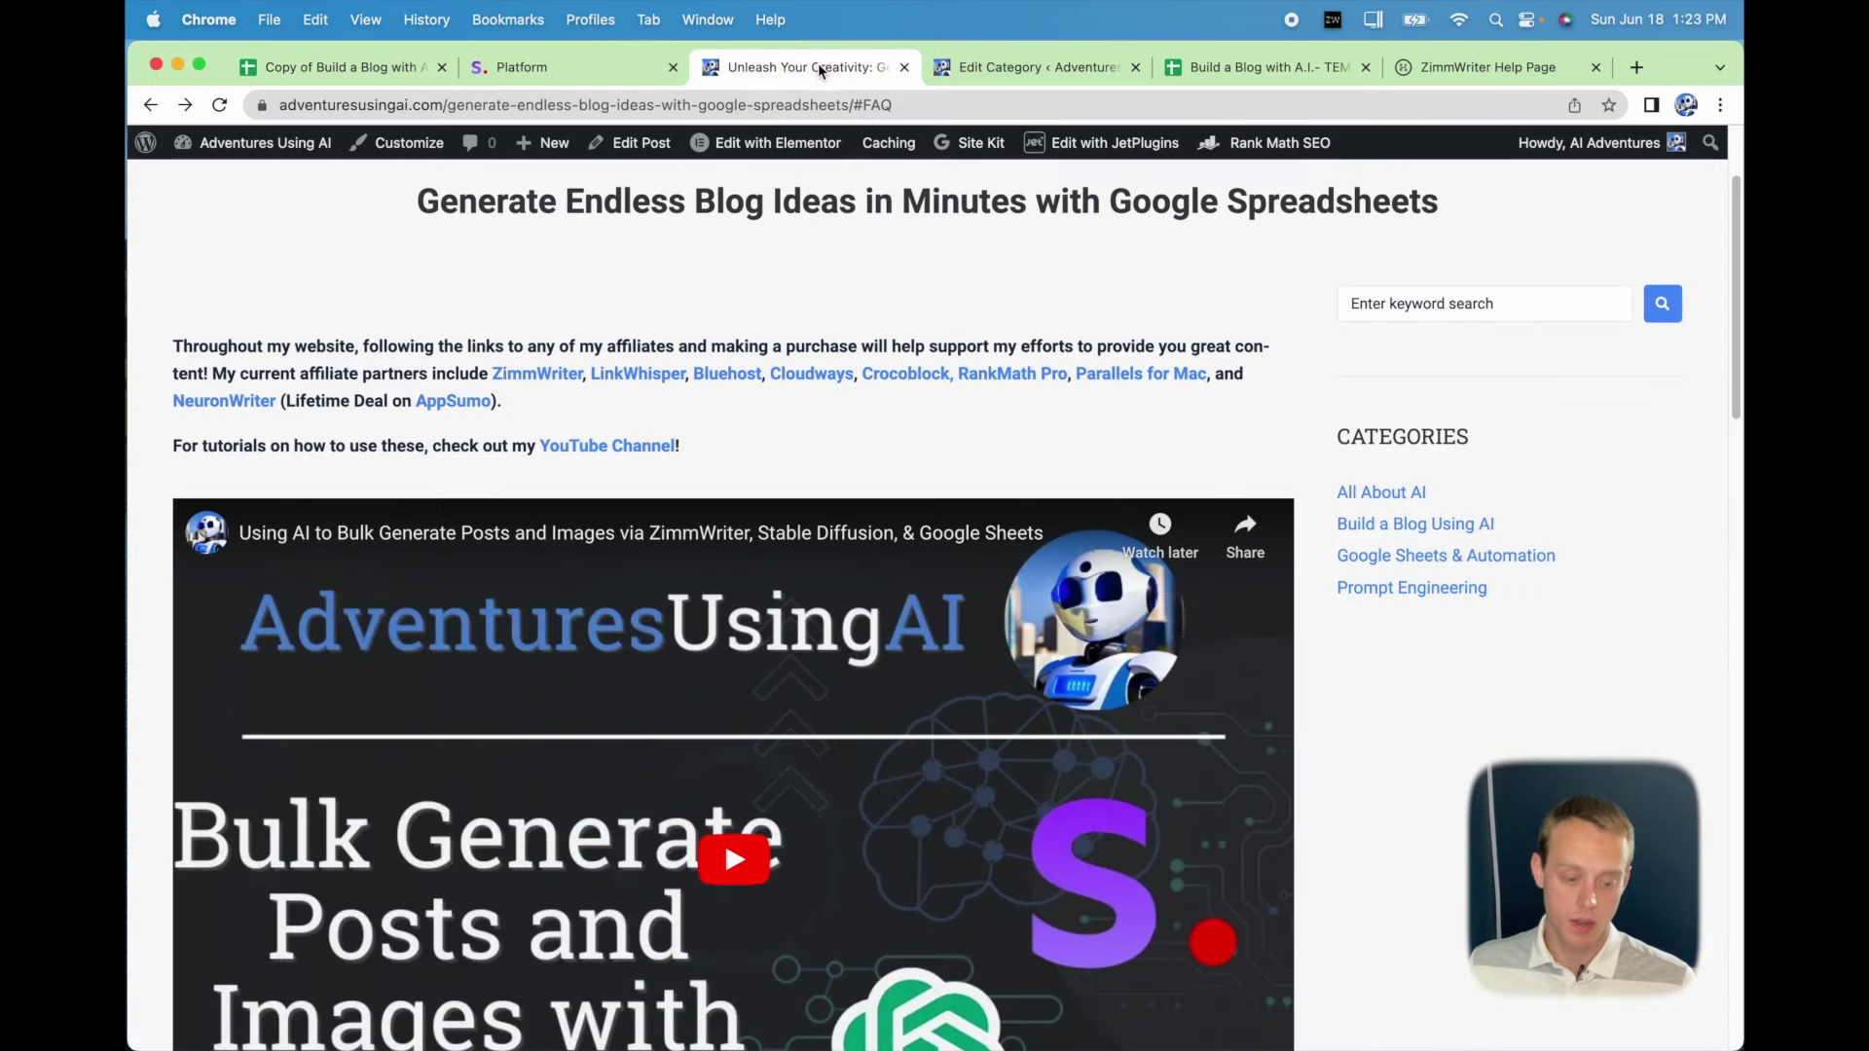
scroll(380, 930, "down", 4)
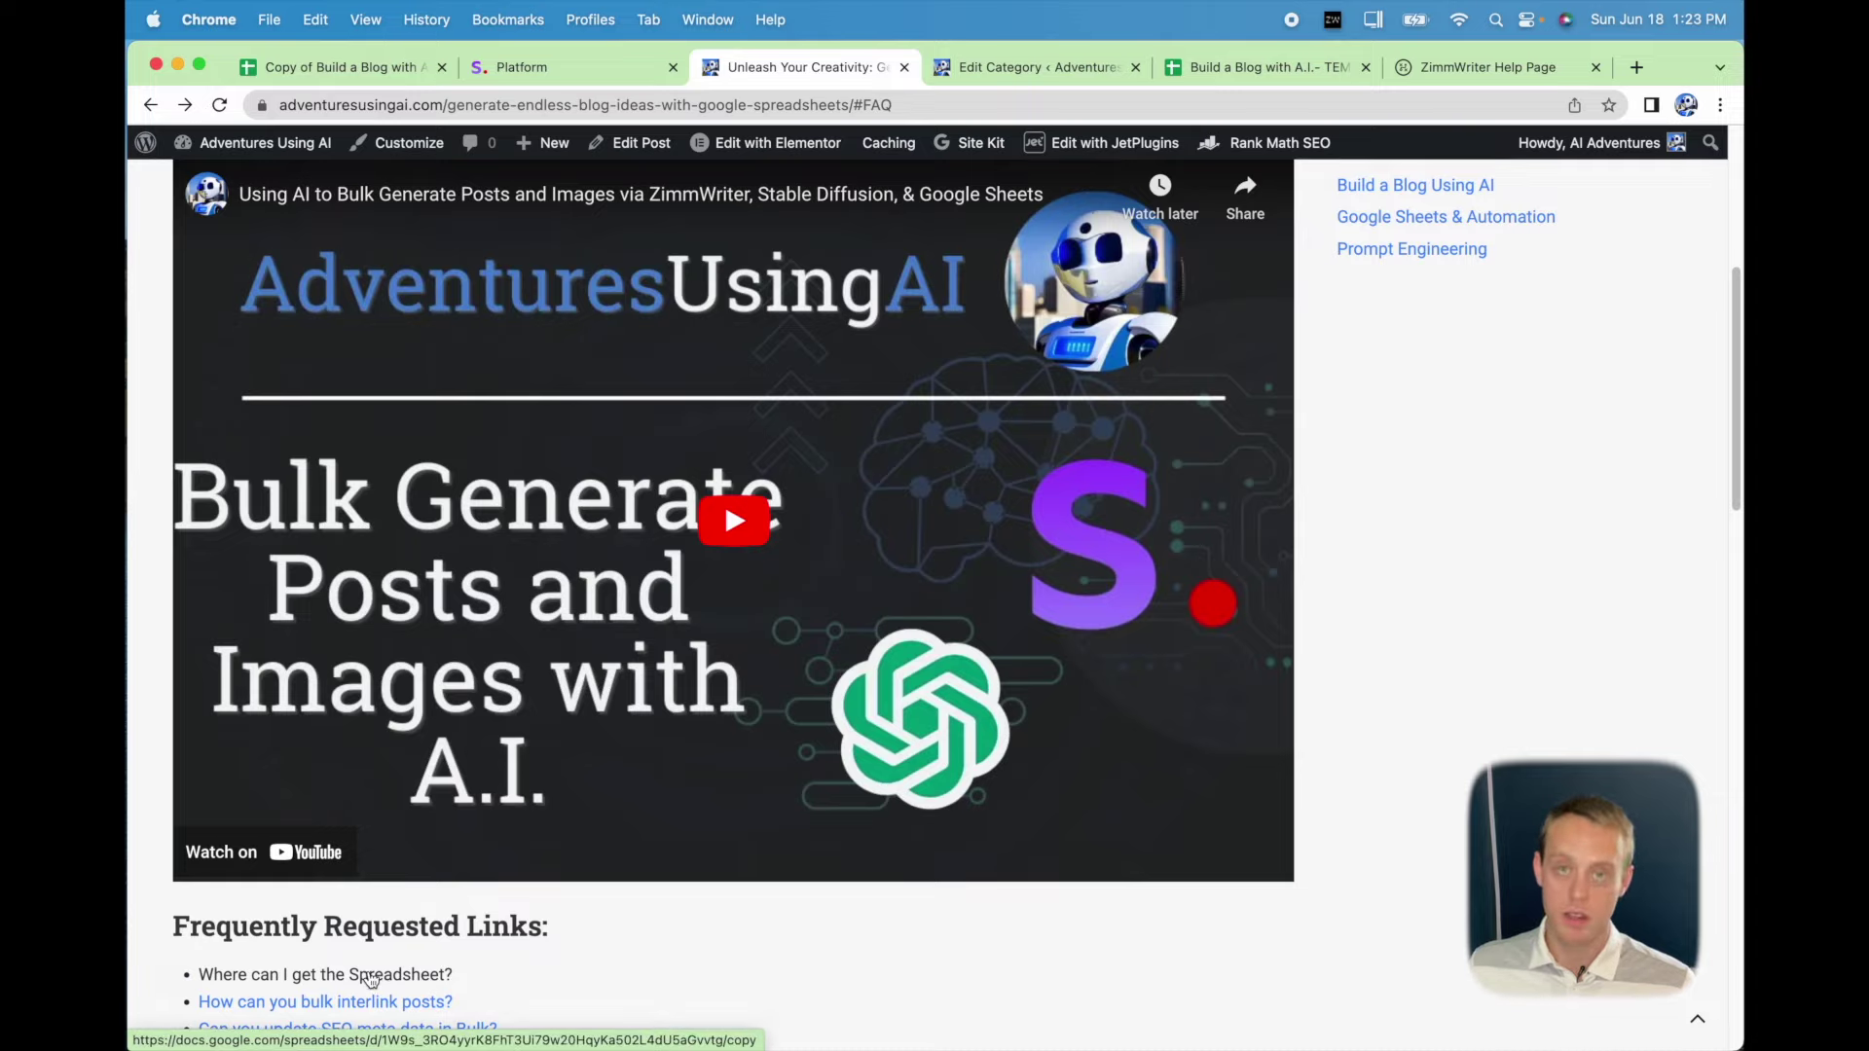
left_click(371, 978)
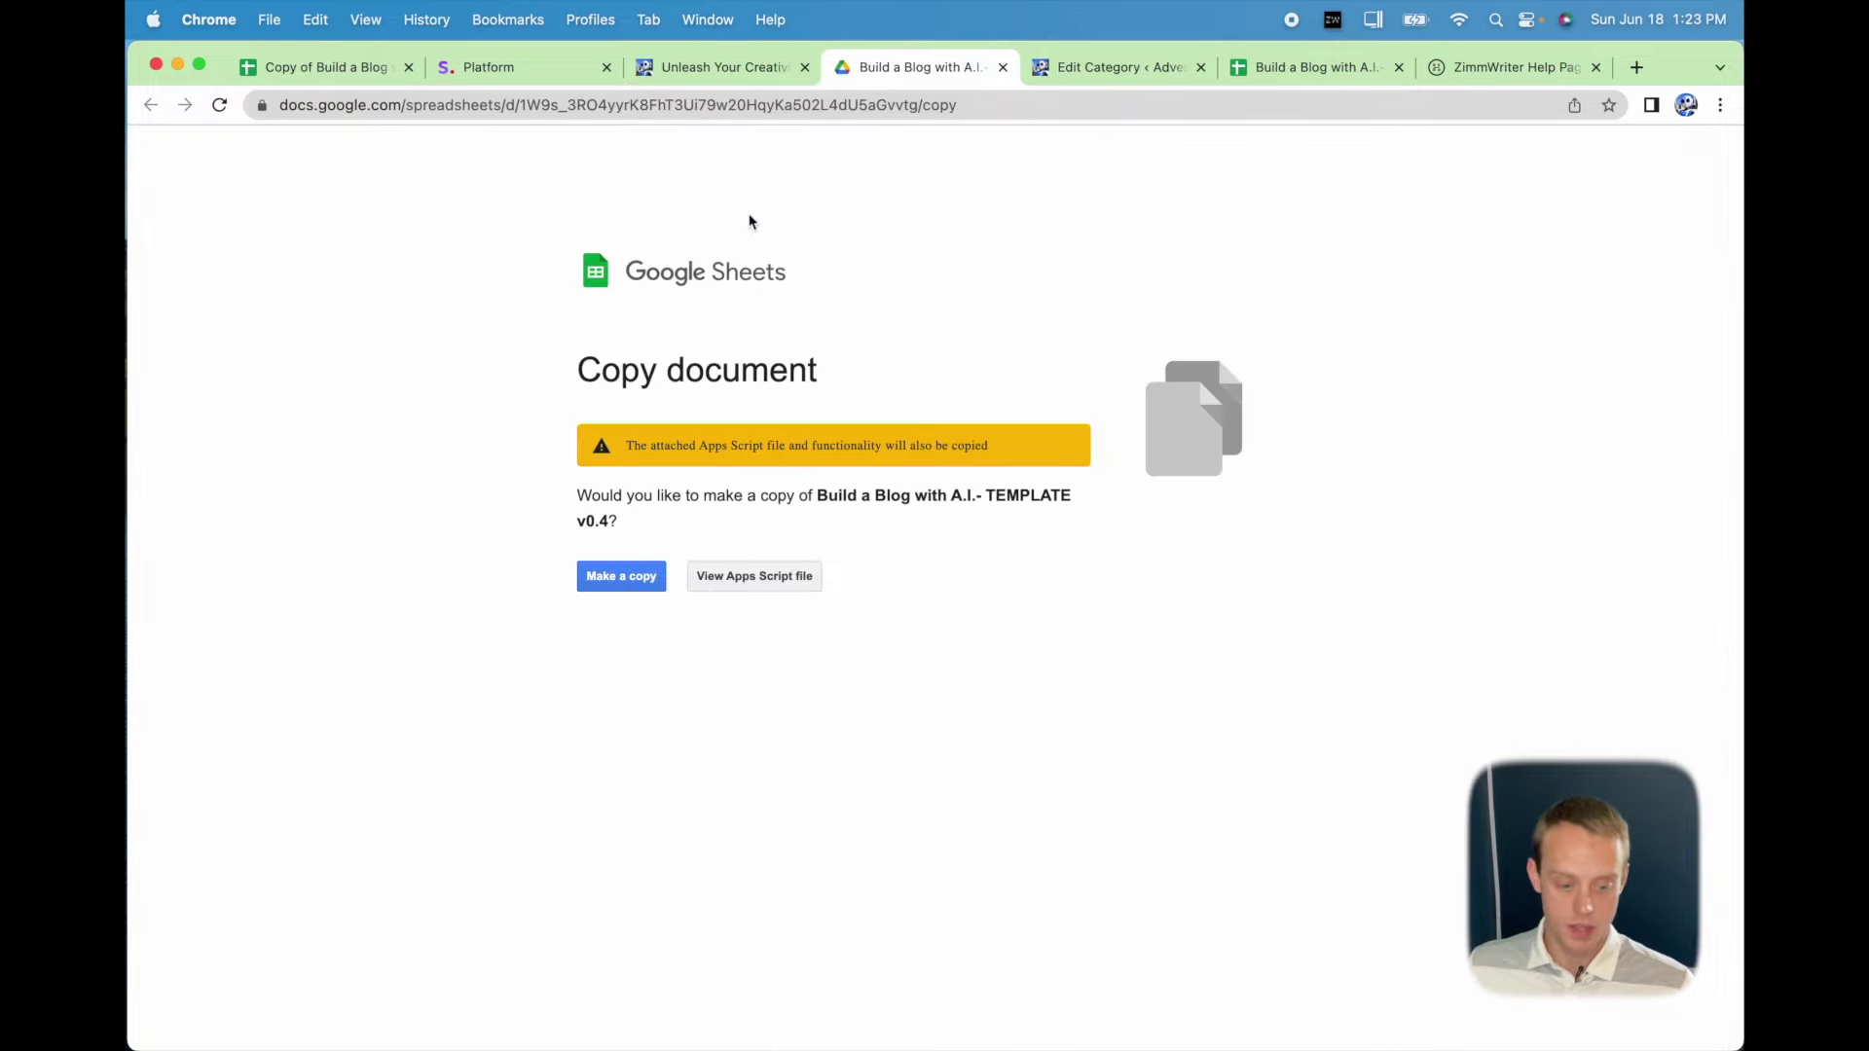
left_click(631, 588)
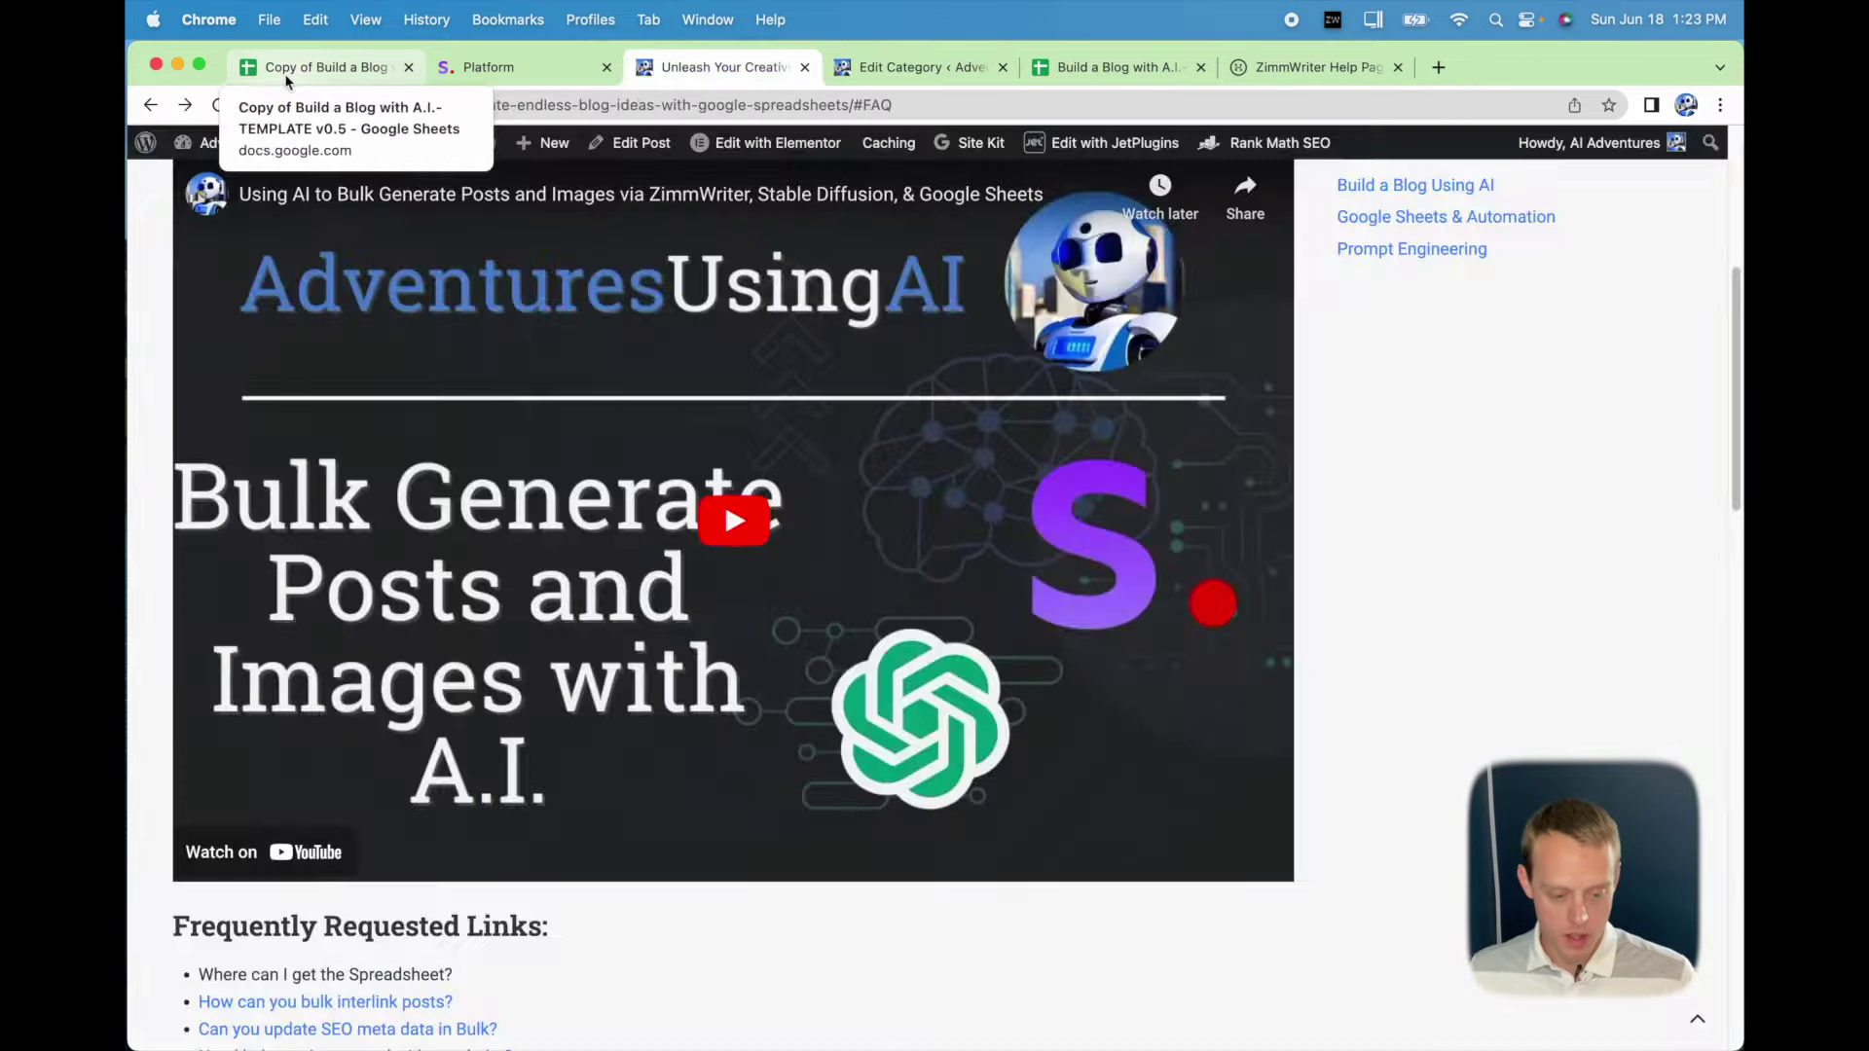
scroll(763, 558, "down", 3)
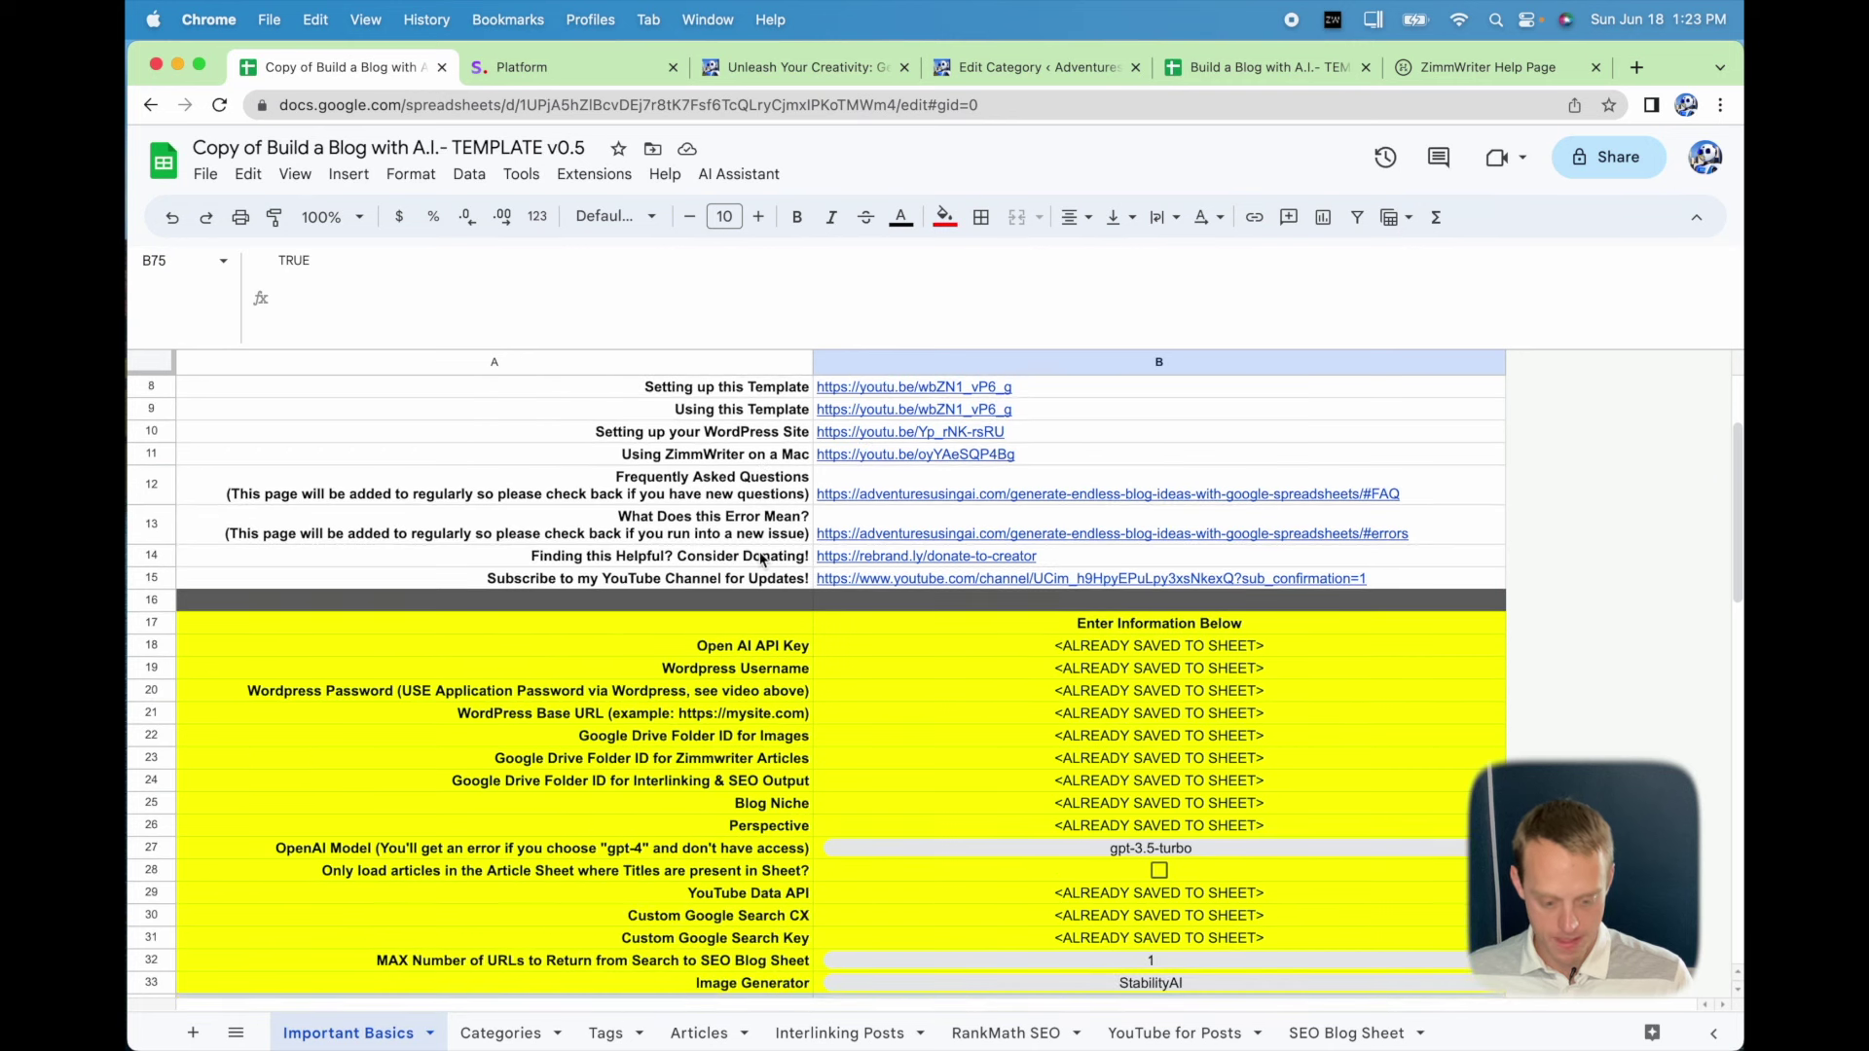
scroll(763, 557, "up", 4)
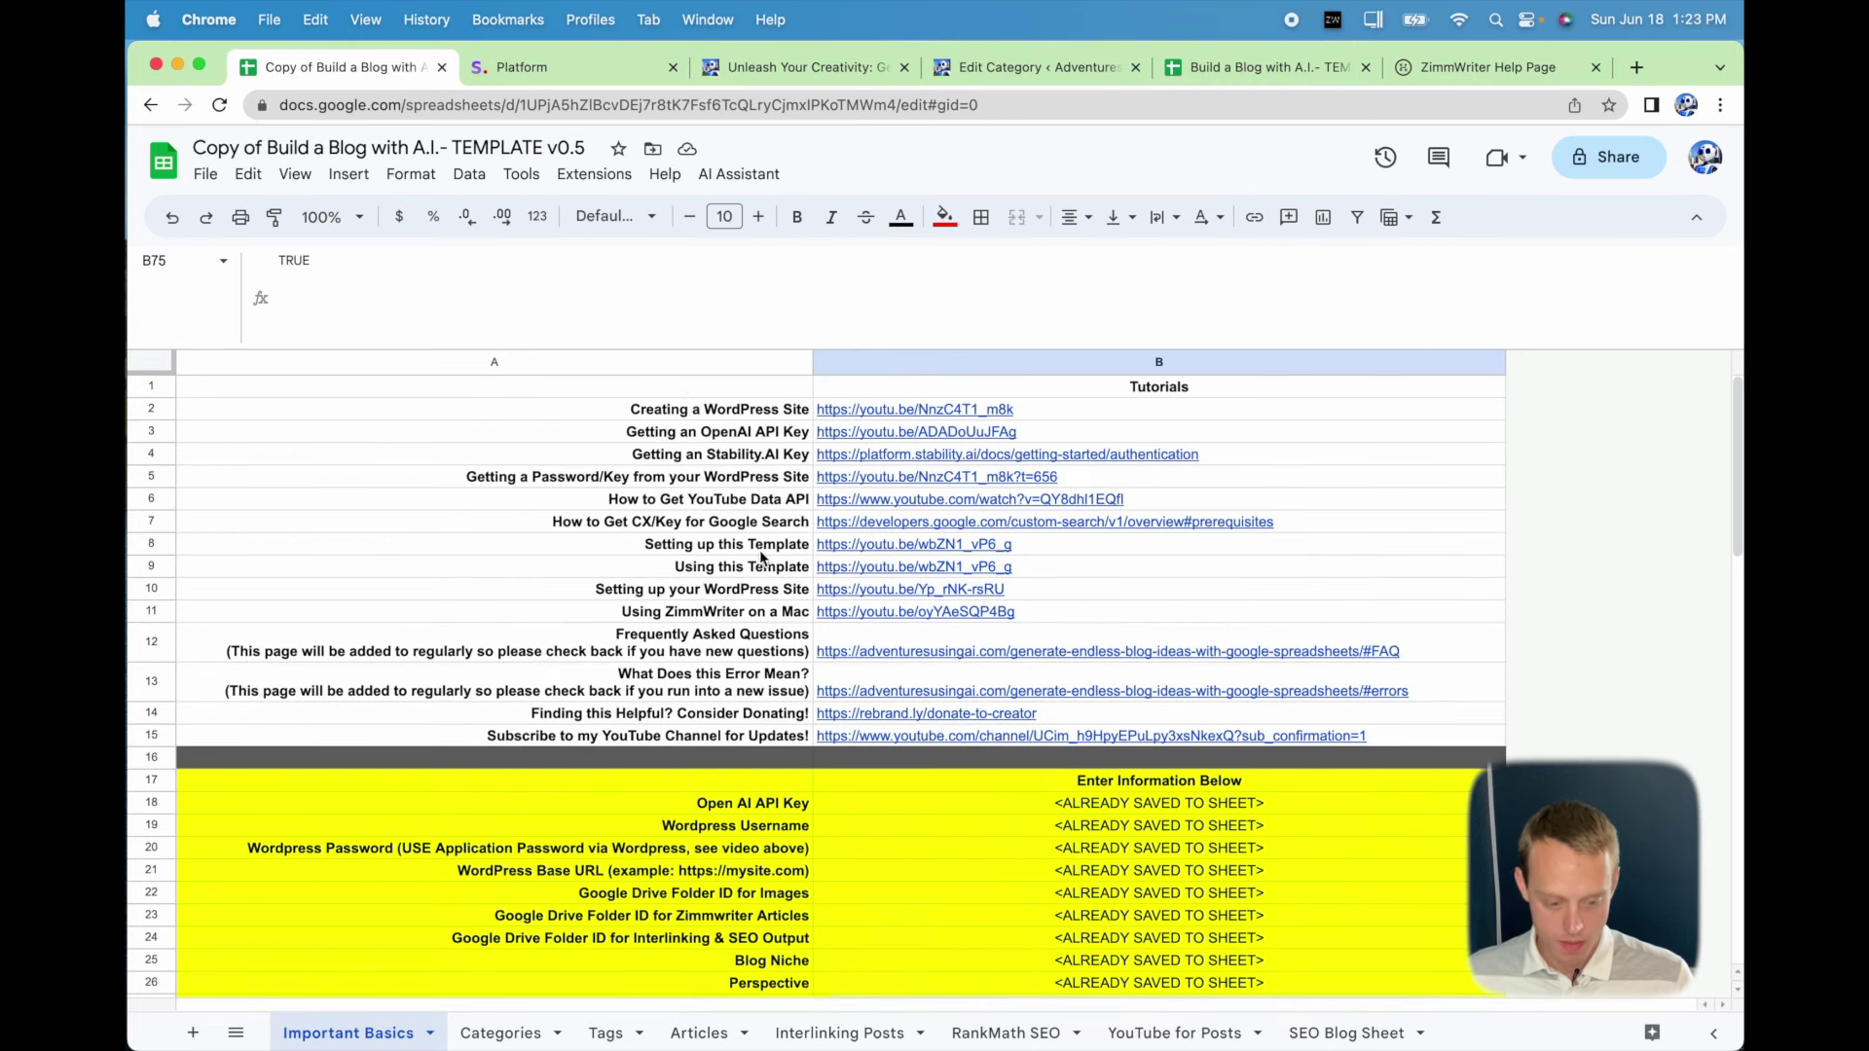
Review the AI Assistant's Script Keys commands for storing, deleting and ignoring keys and for updating the StabilityAI engine list.
left_click(730, 176)
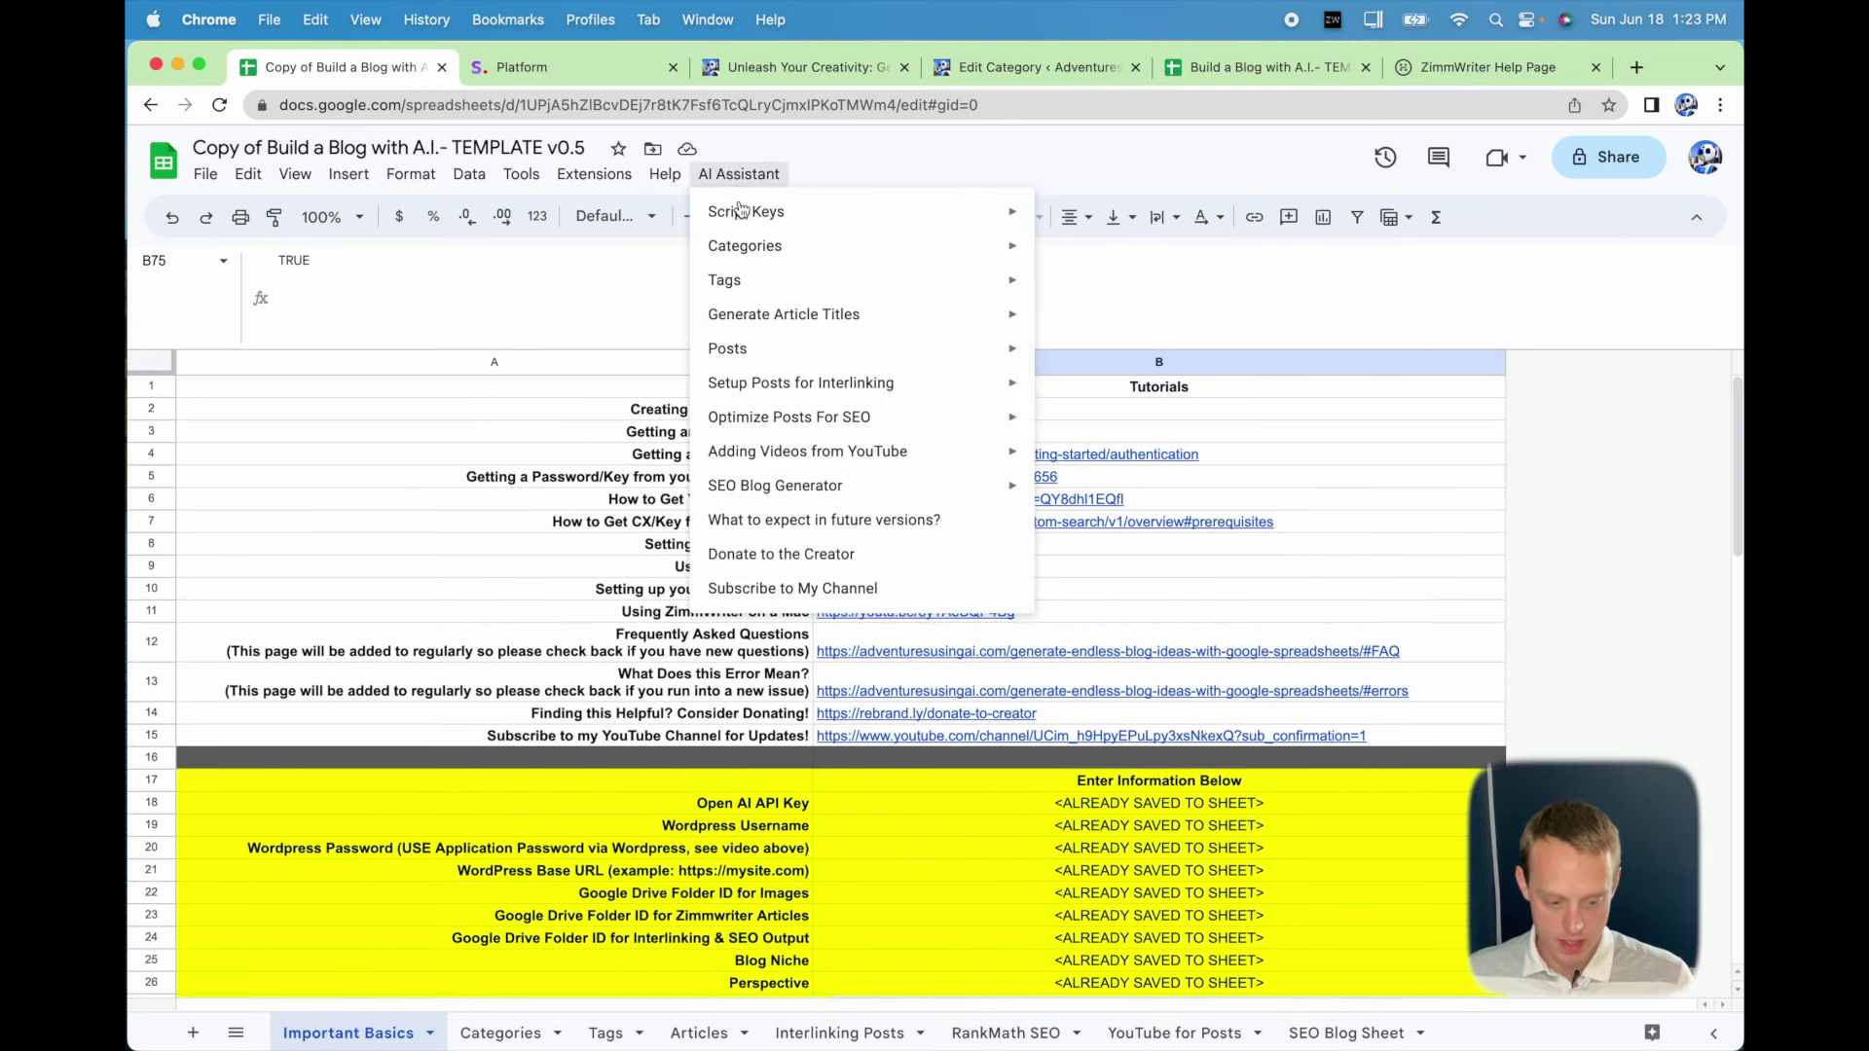
mouse_move(752, 216)
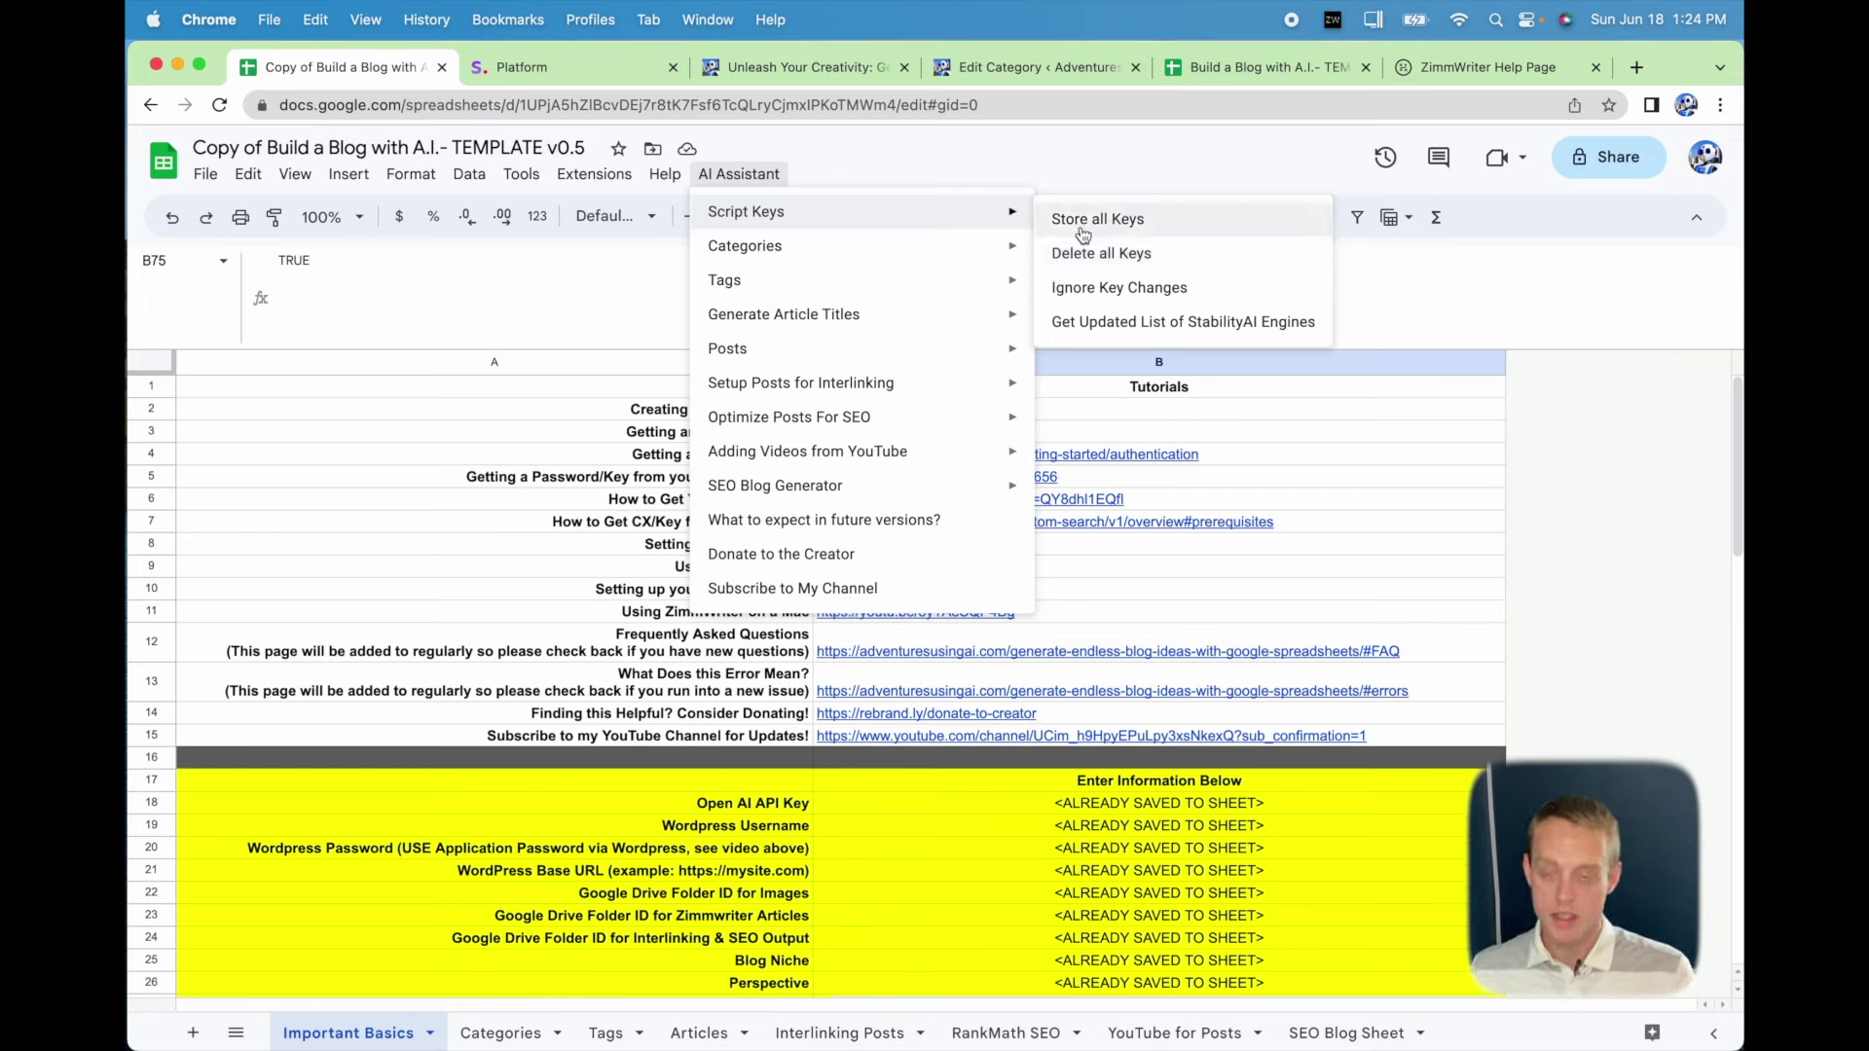
left_click(1031, 804)
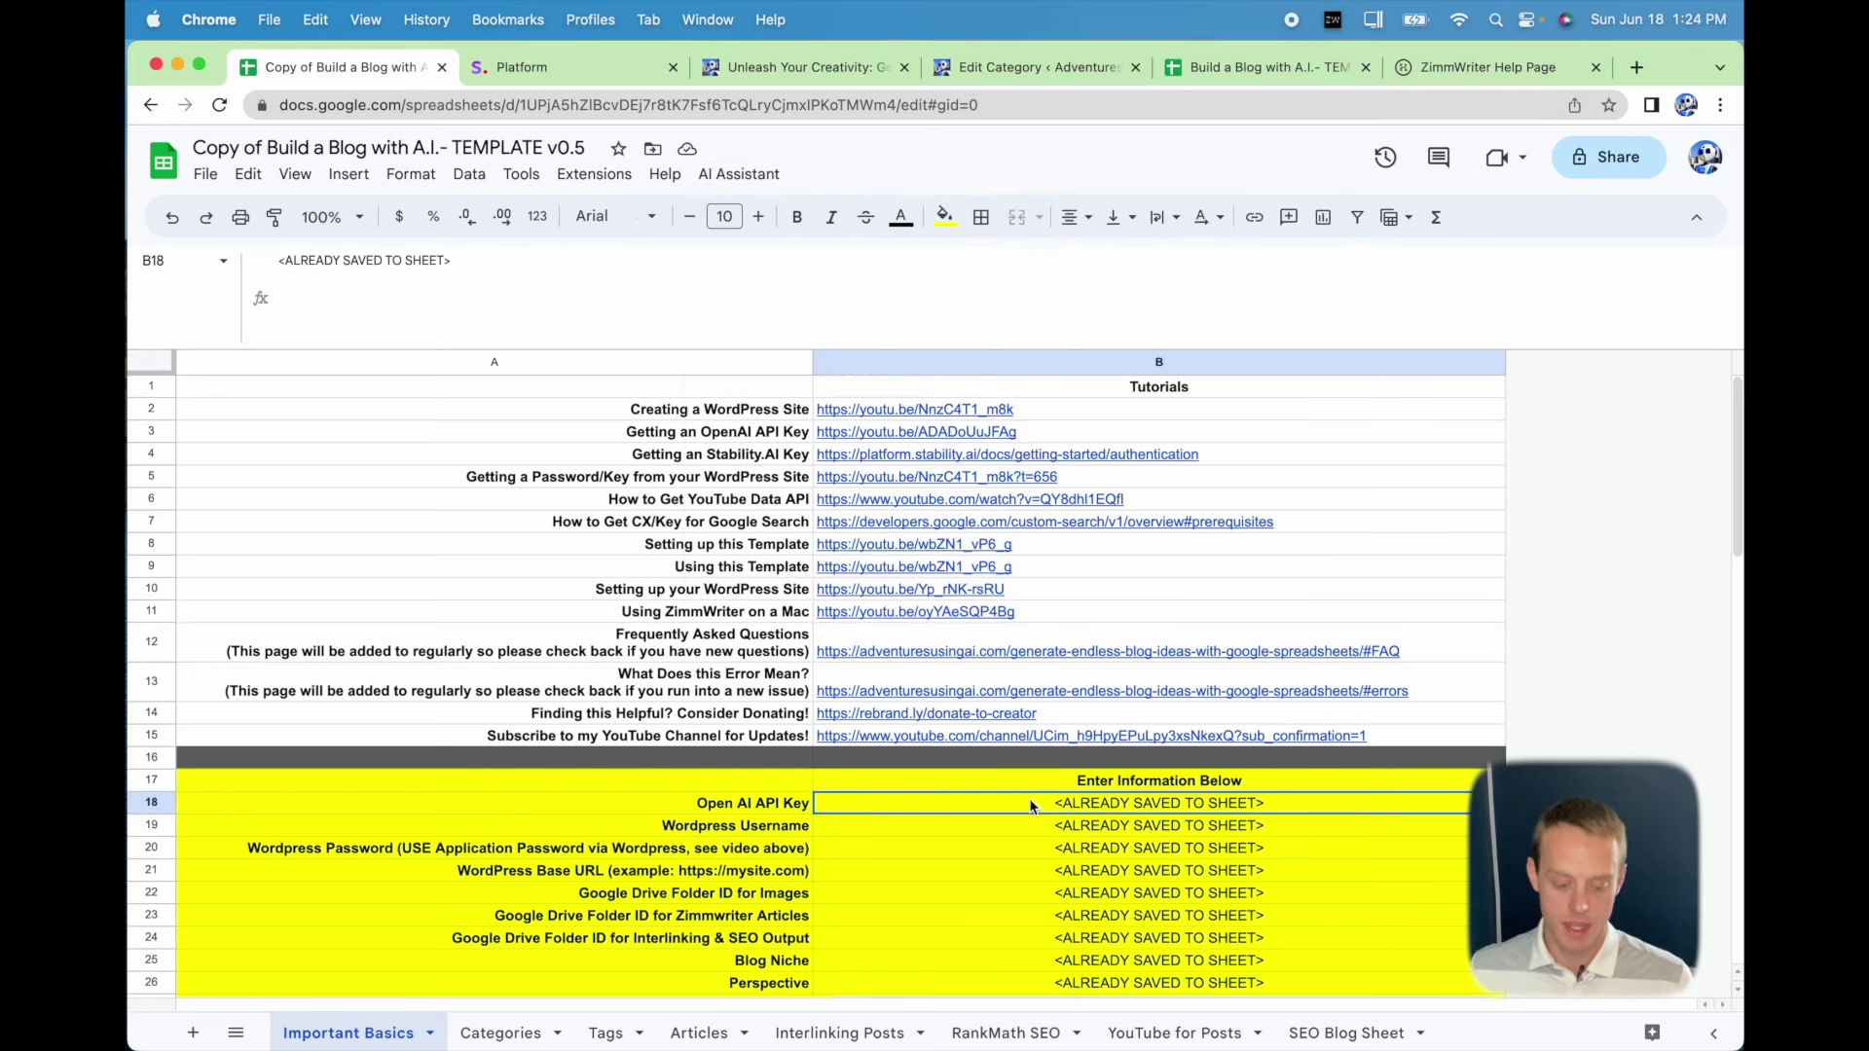
left_click(764, 190)
mouse_move(855, 215)
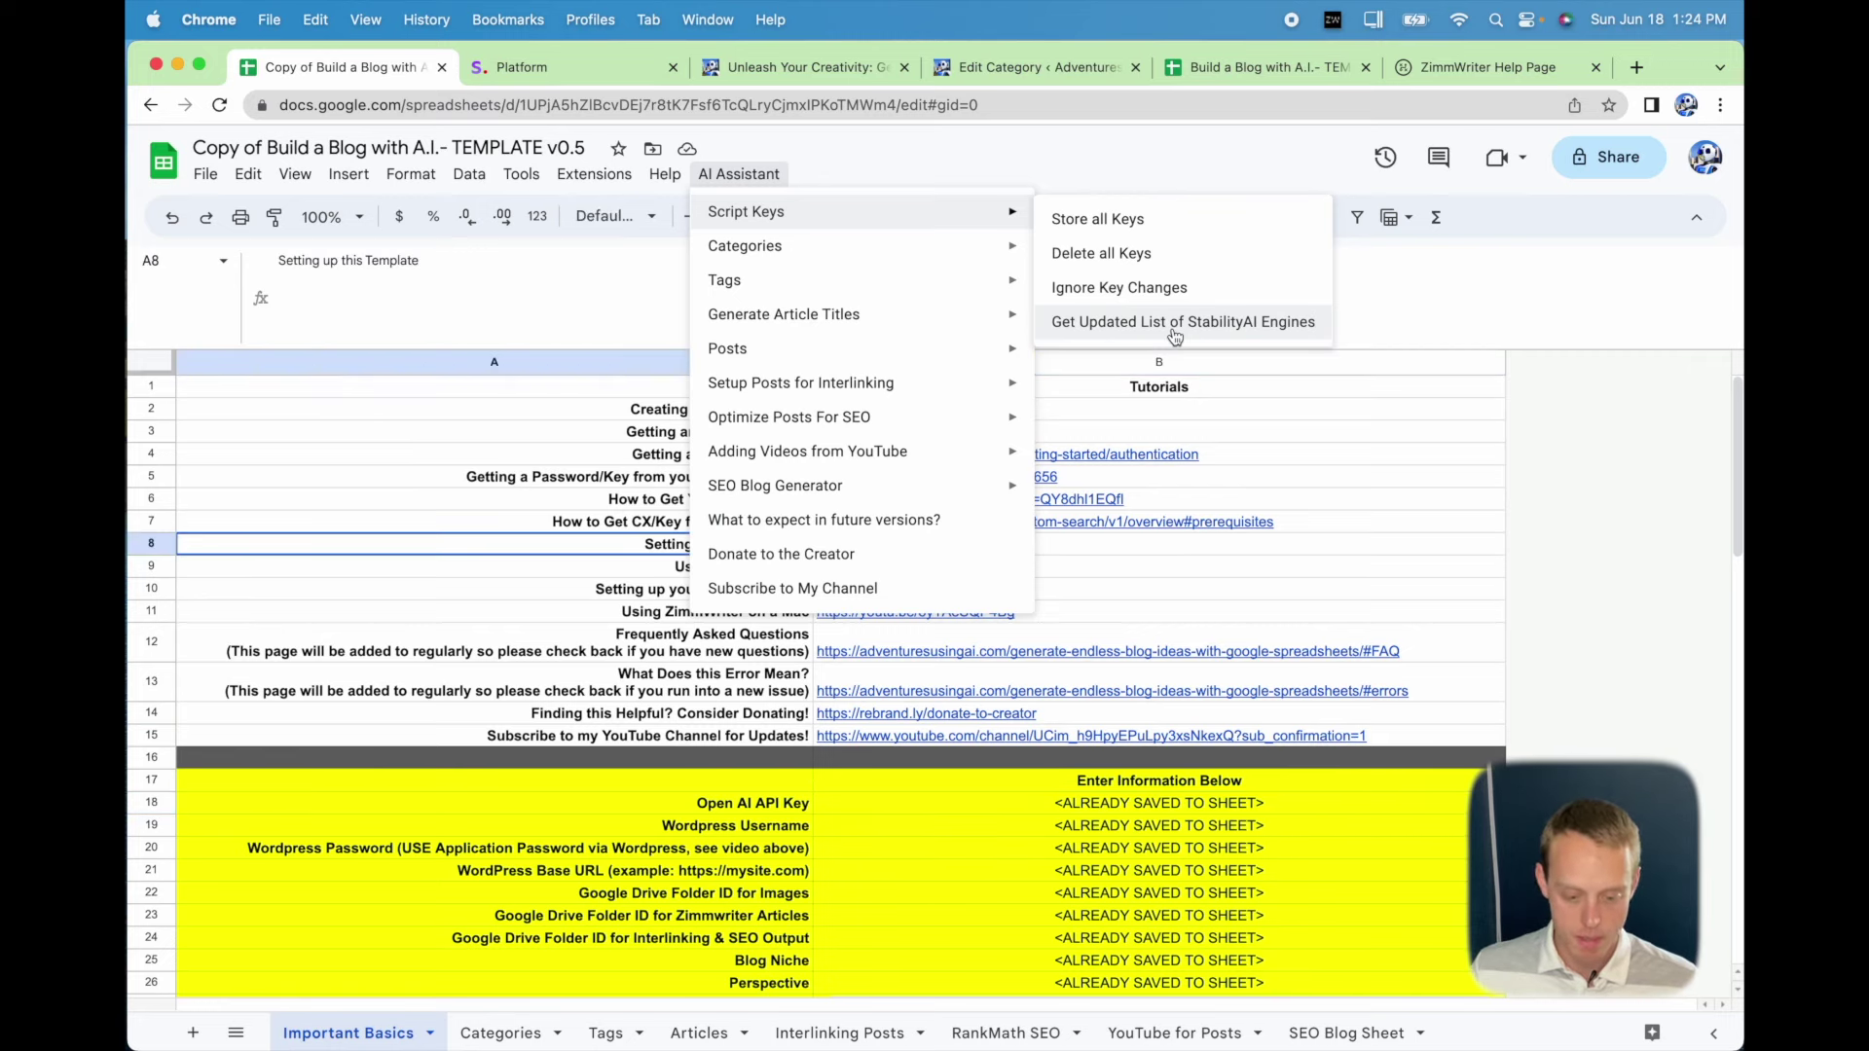
left_click(808, 843)
Examine the selectable Stability.AI API models for featured images in row 46 of the Important Basics sheet.
scroll(956, 826, "down", 10)
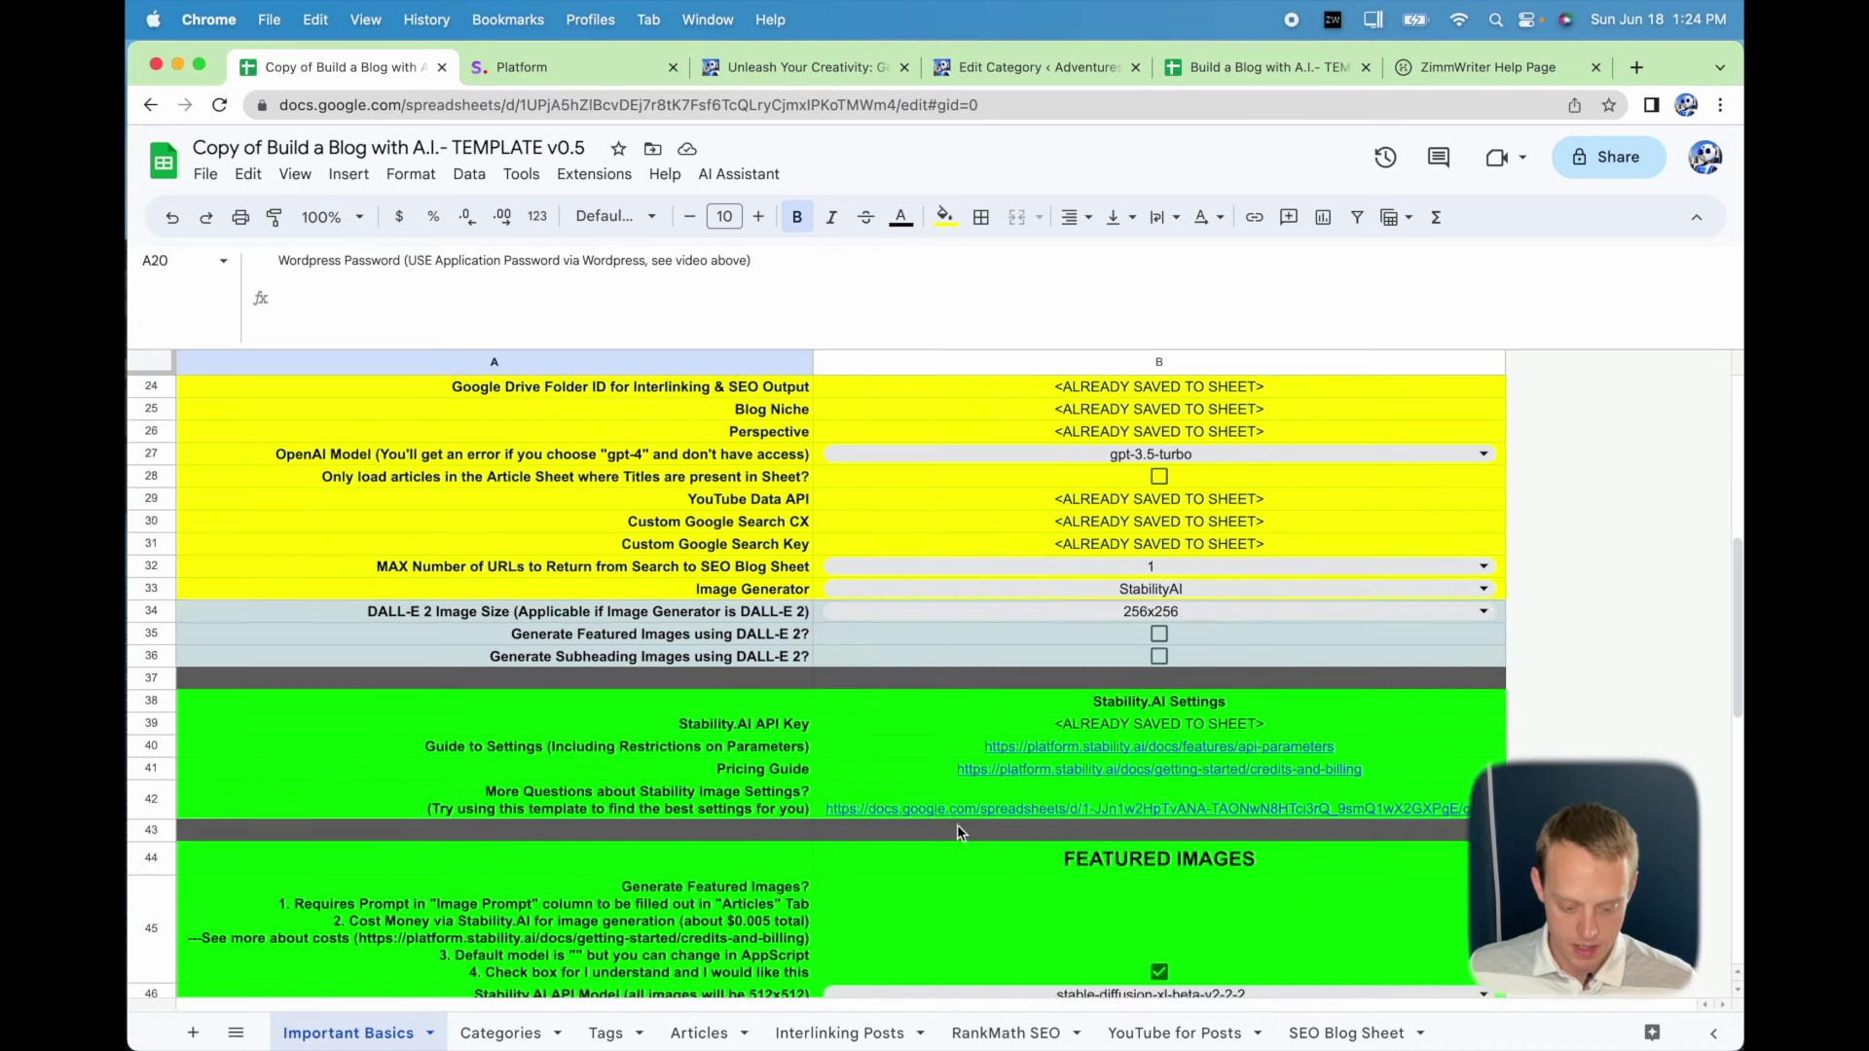
scroll(956, 825, "down", 2)
double_click(916, 861)
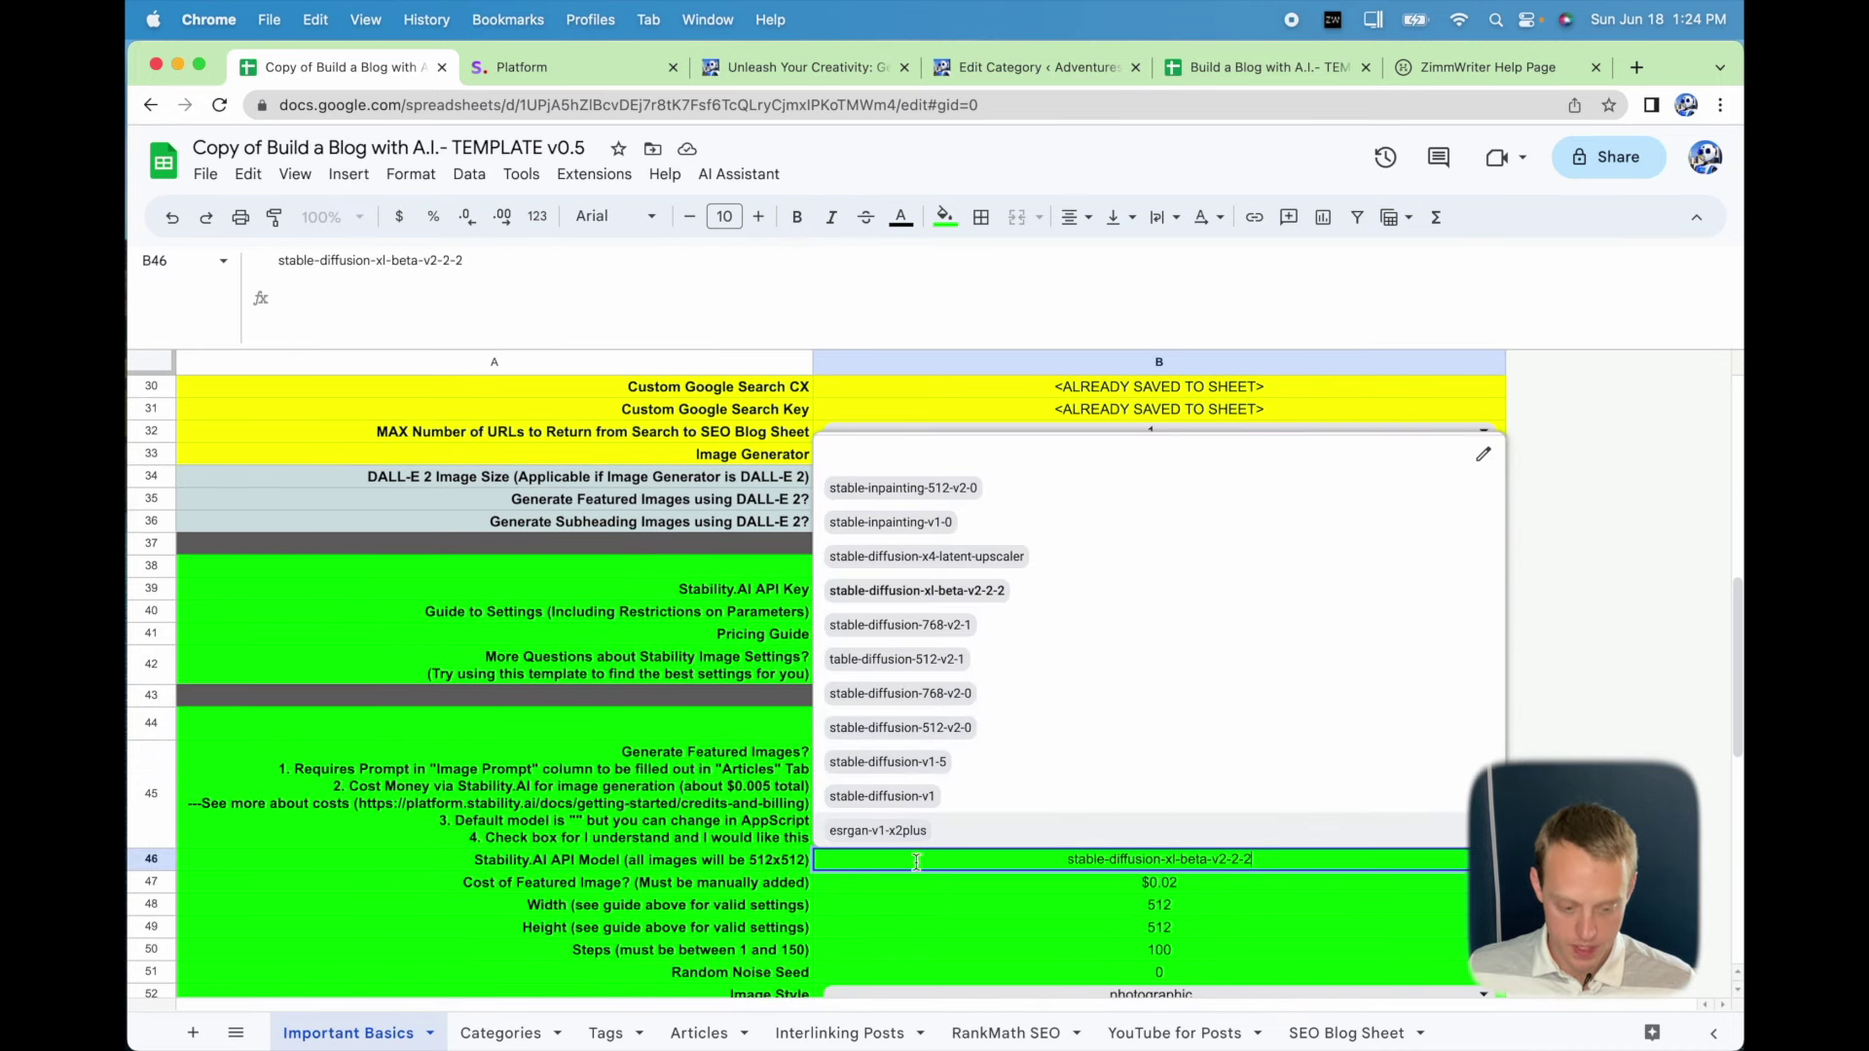
left_click(453, 639)
scroll(471, 642, "up", 10)
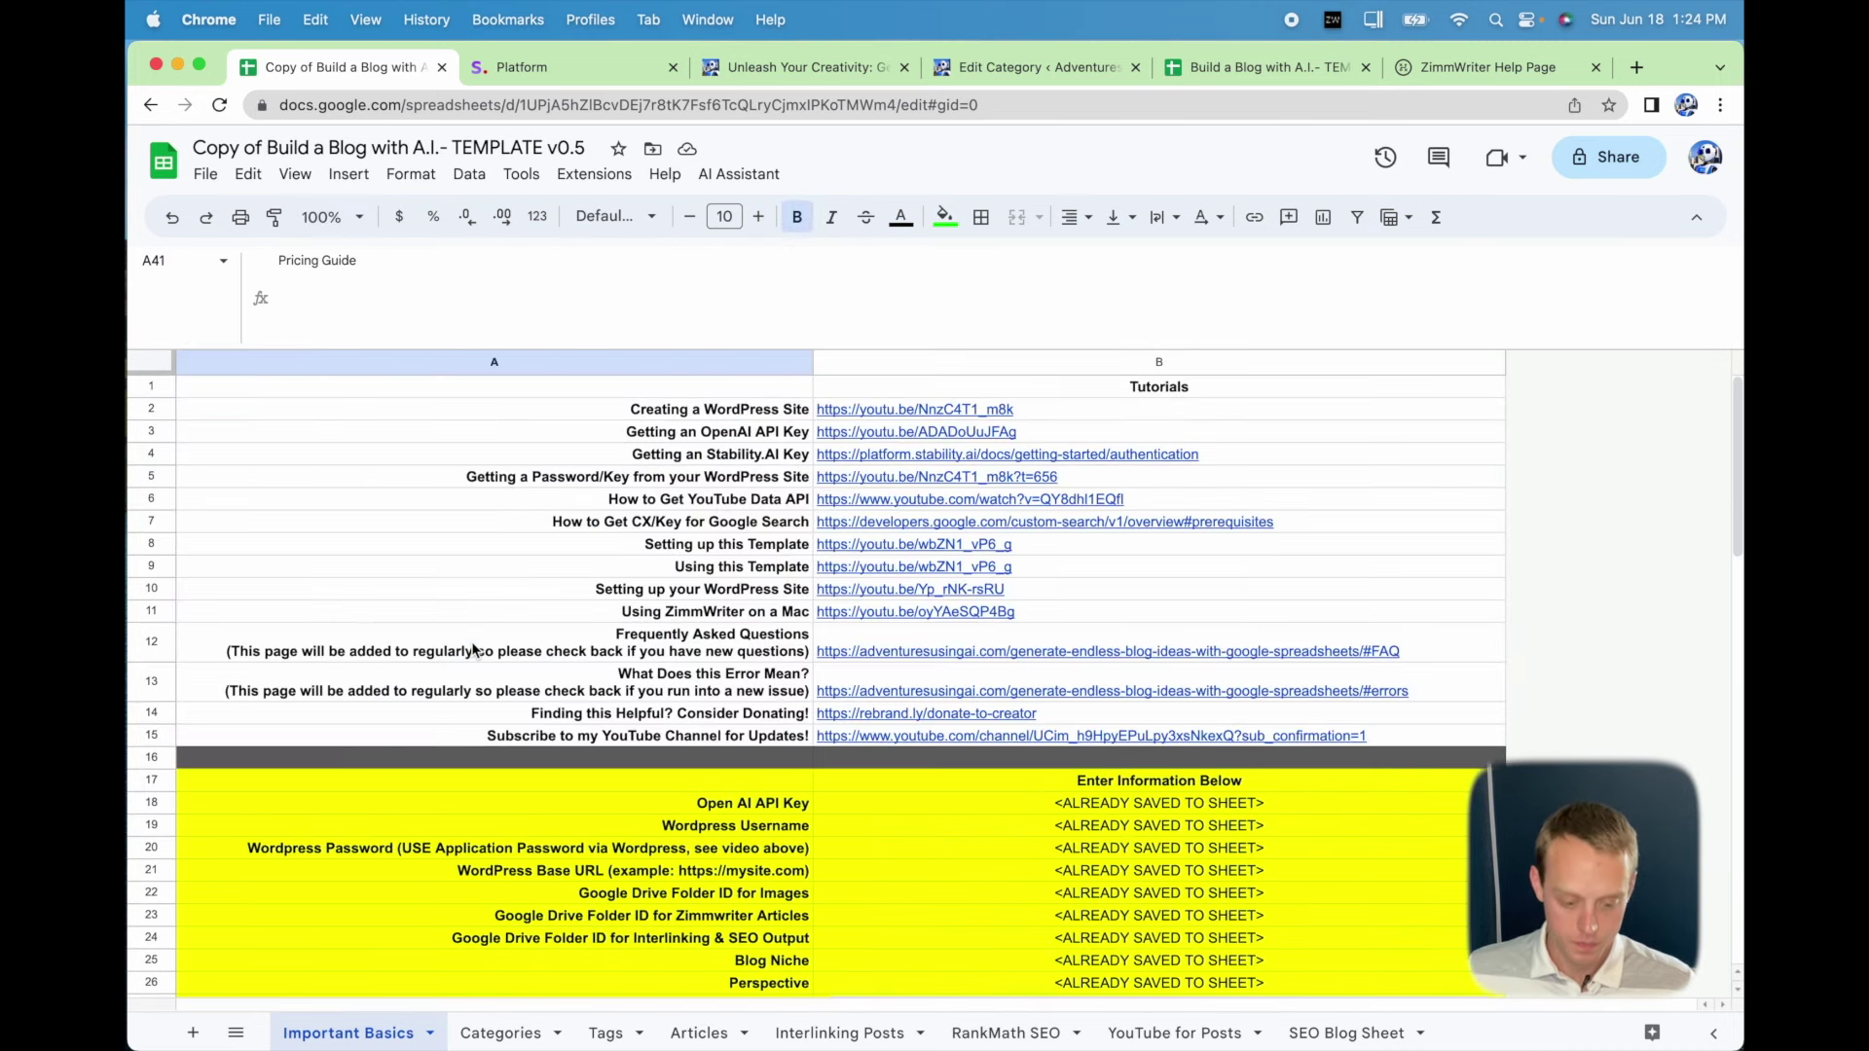
Generate additional blog categories with the AI Assistant below the four existing ones on the Categories sheet.
left_click(757, 179)
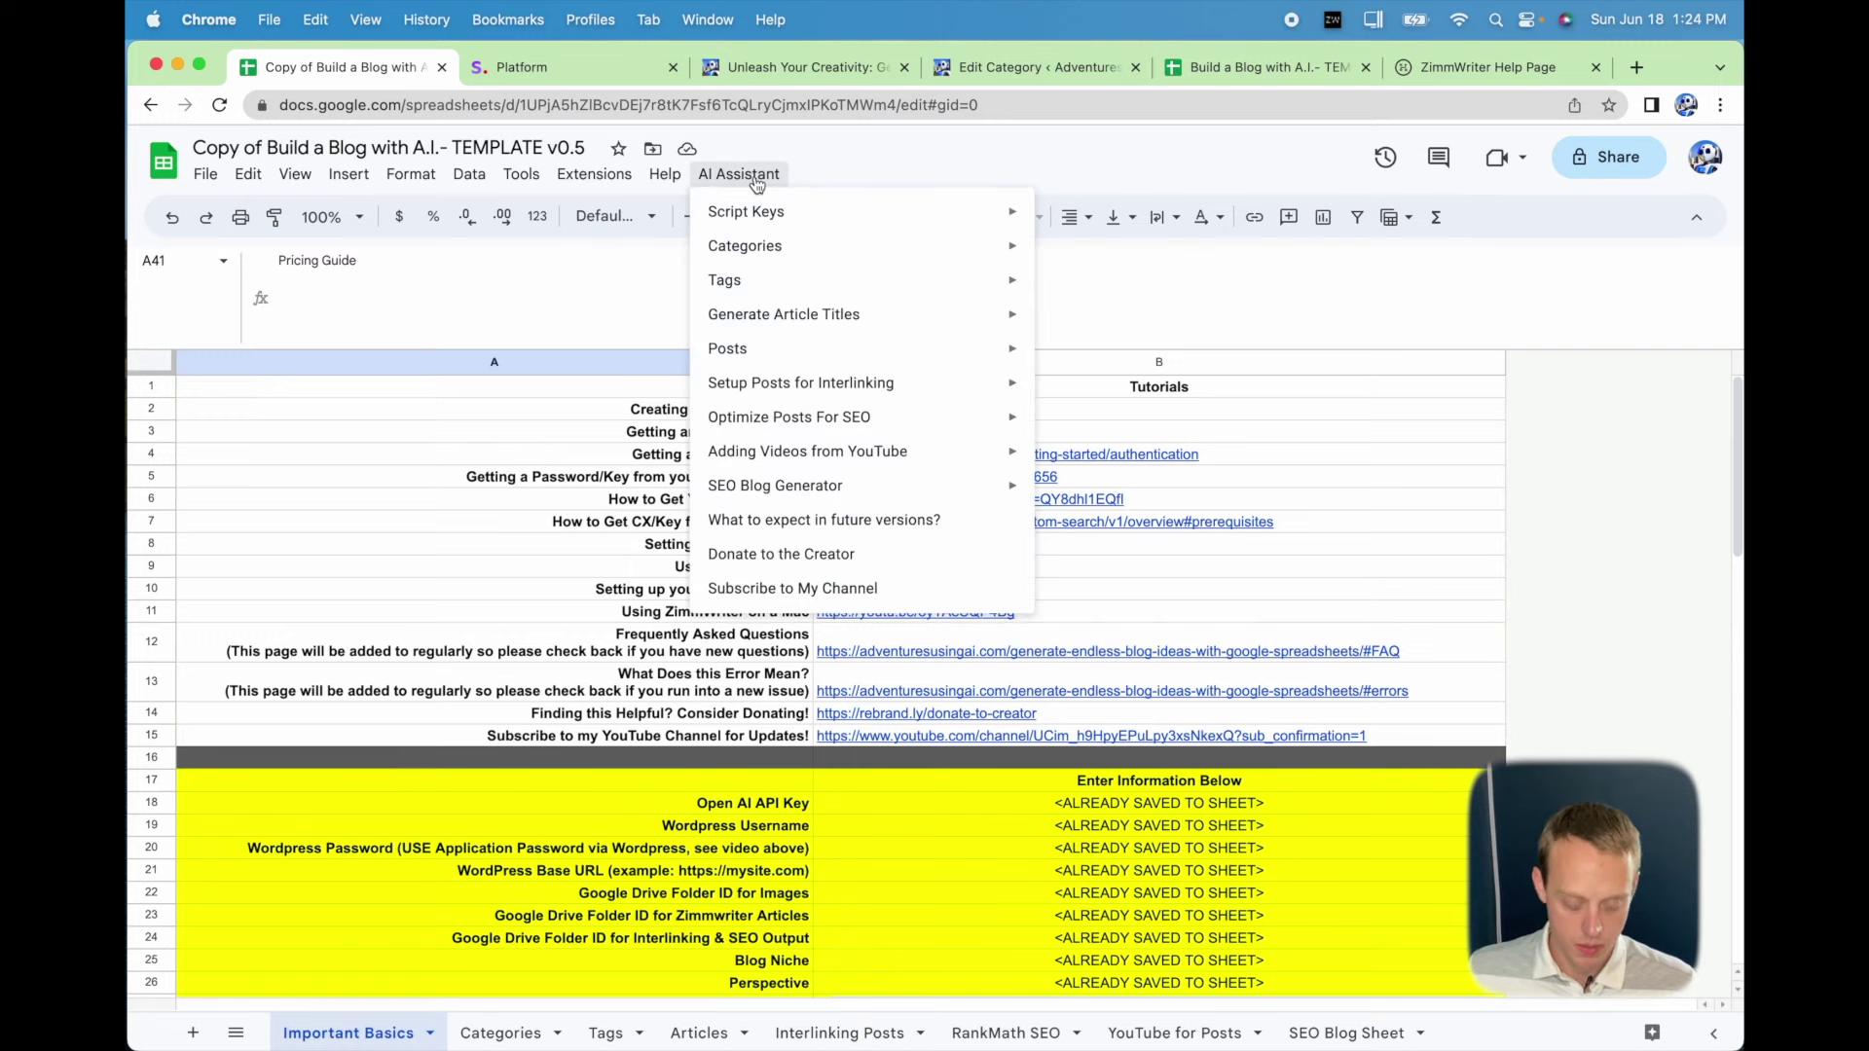
mouse_move(762, 255)
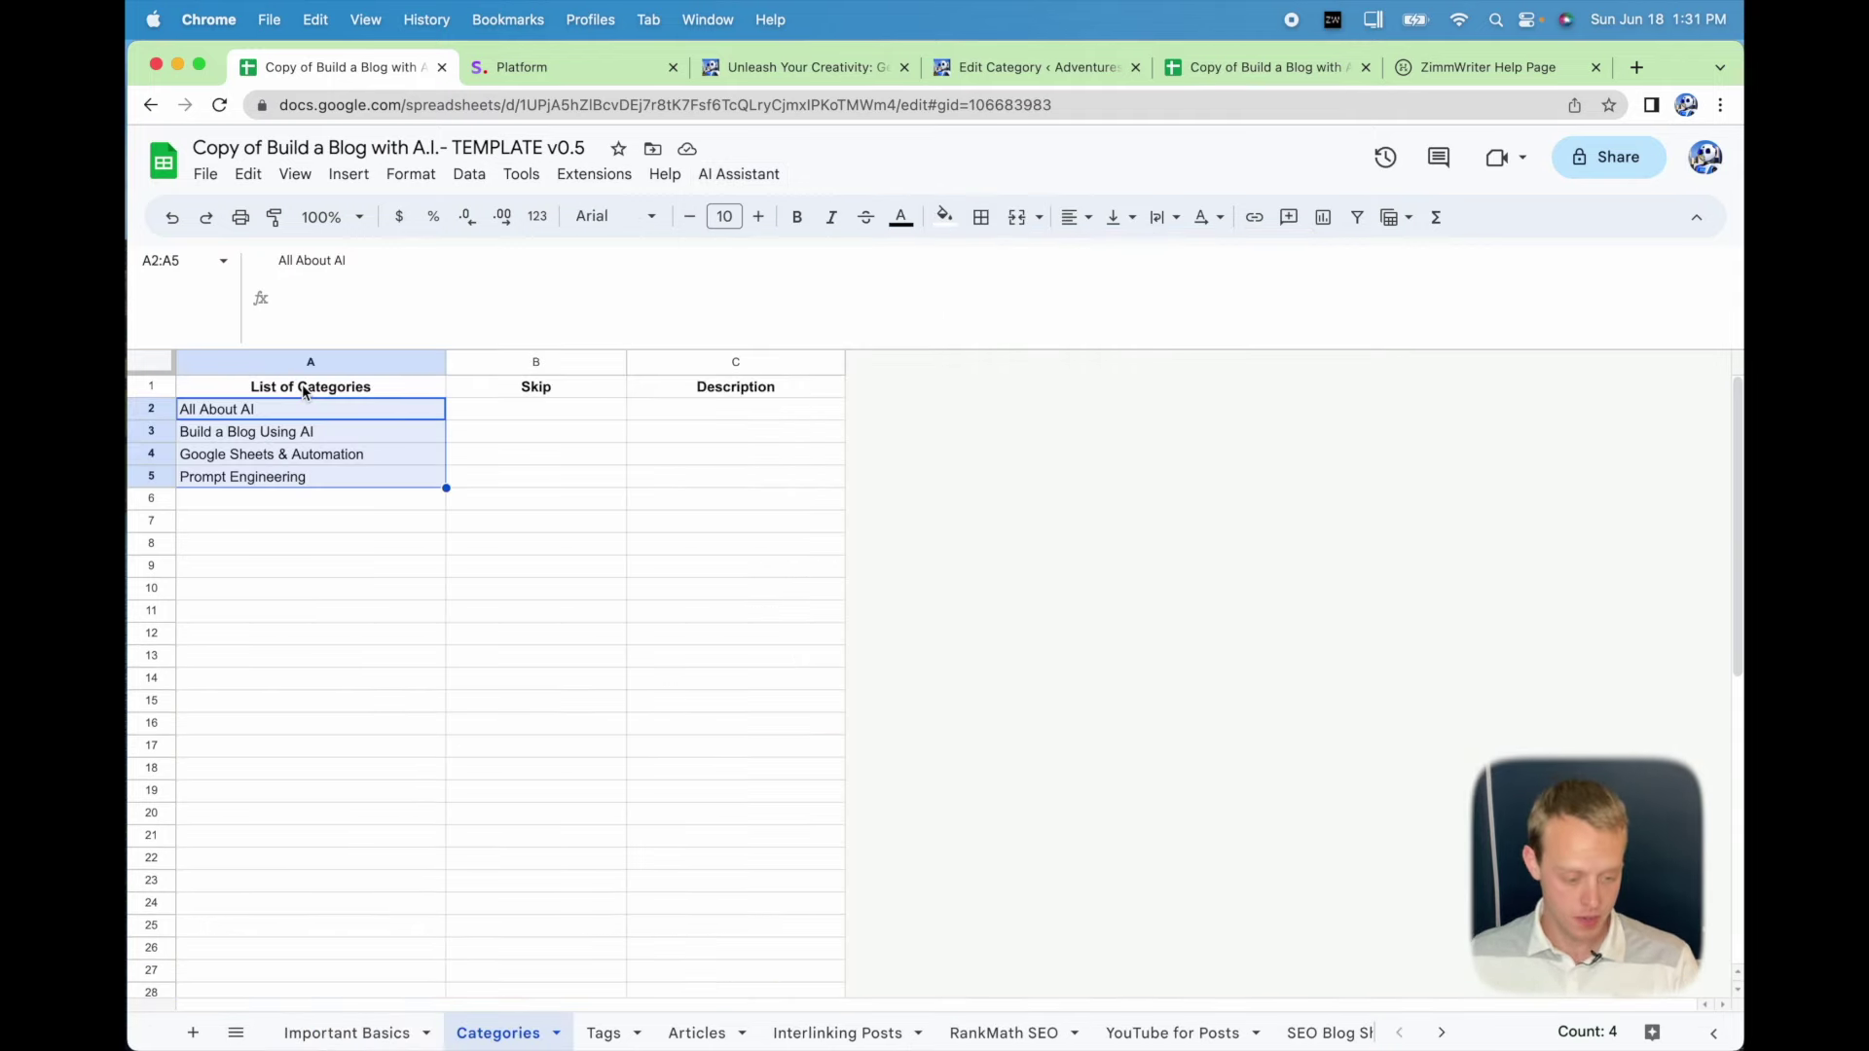
left_click(302, 383)
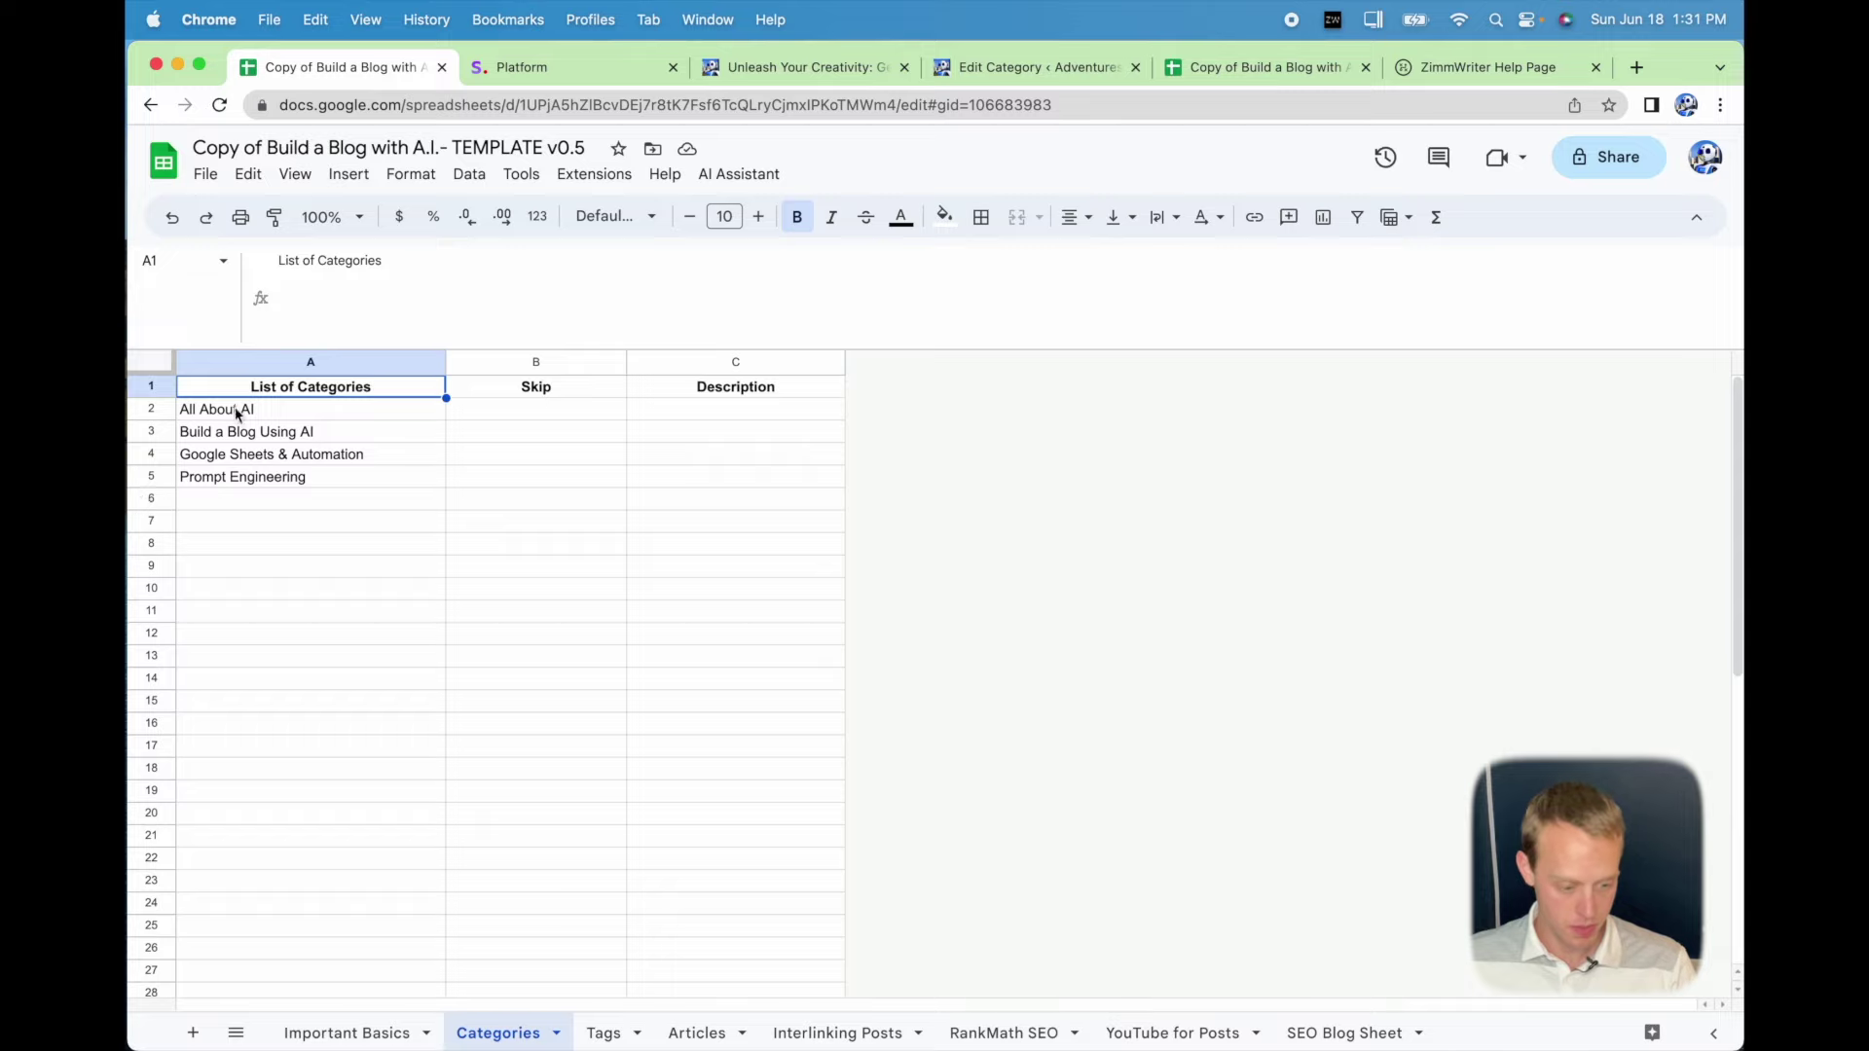
left_click_drag(239, 414, 239, 481)
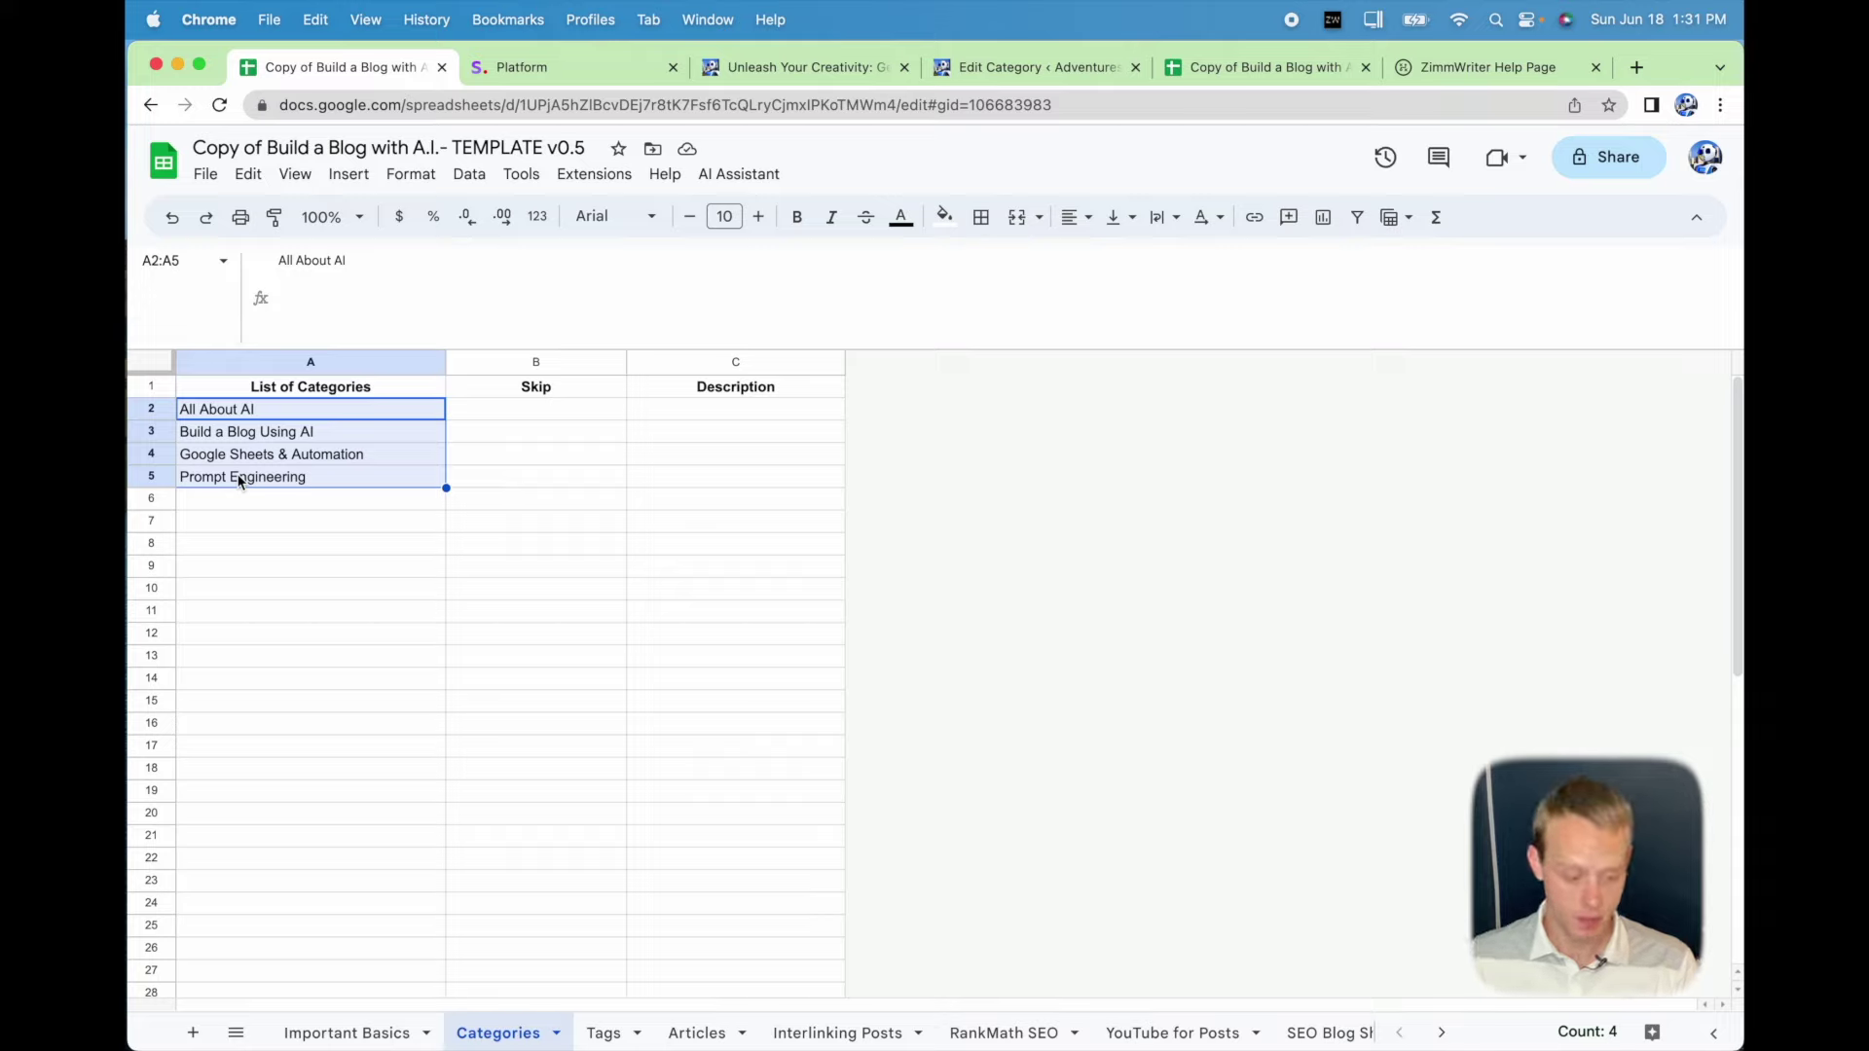
left_click(774, 176)
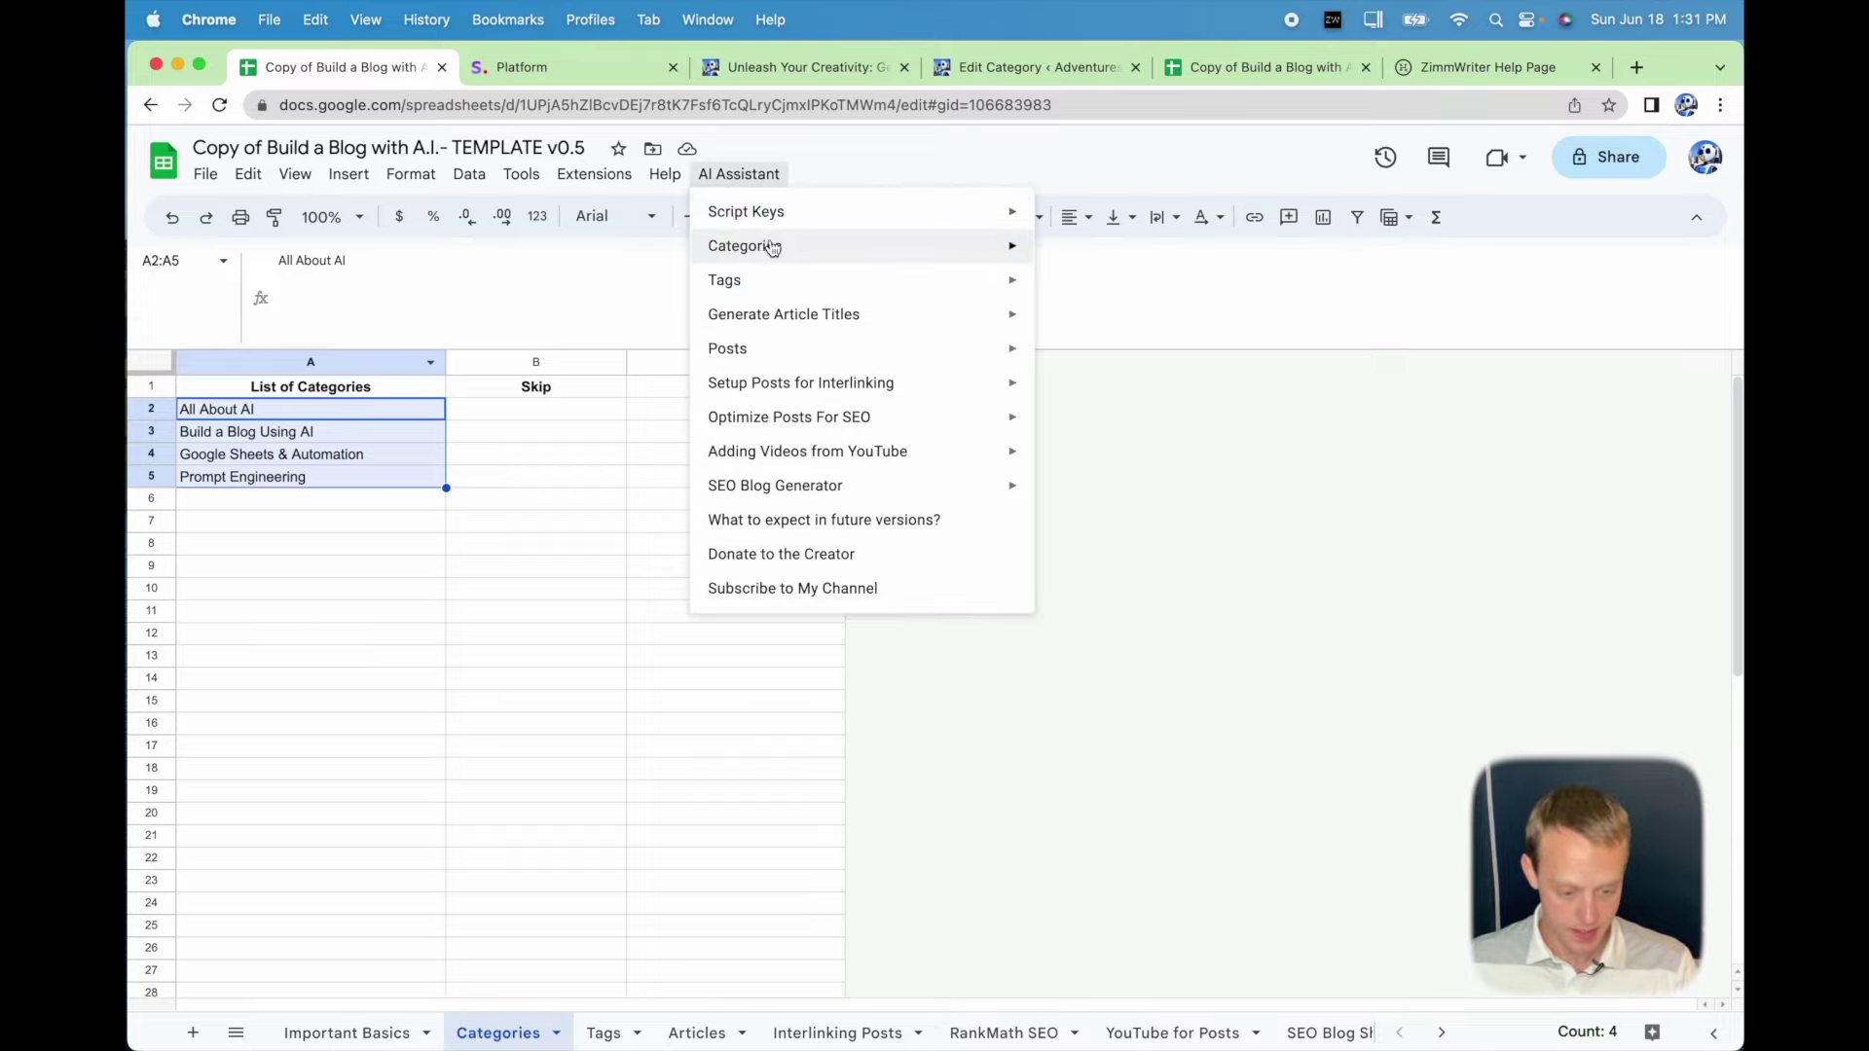
mouse_move(772, 247)
left_click(1090, 249)
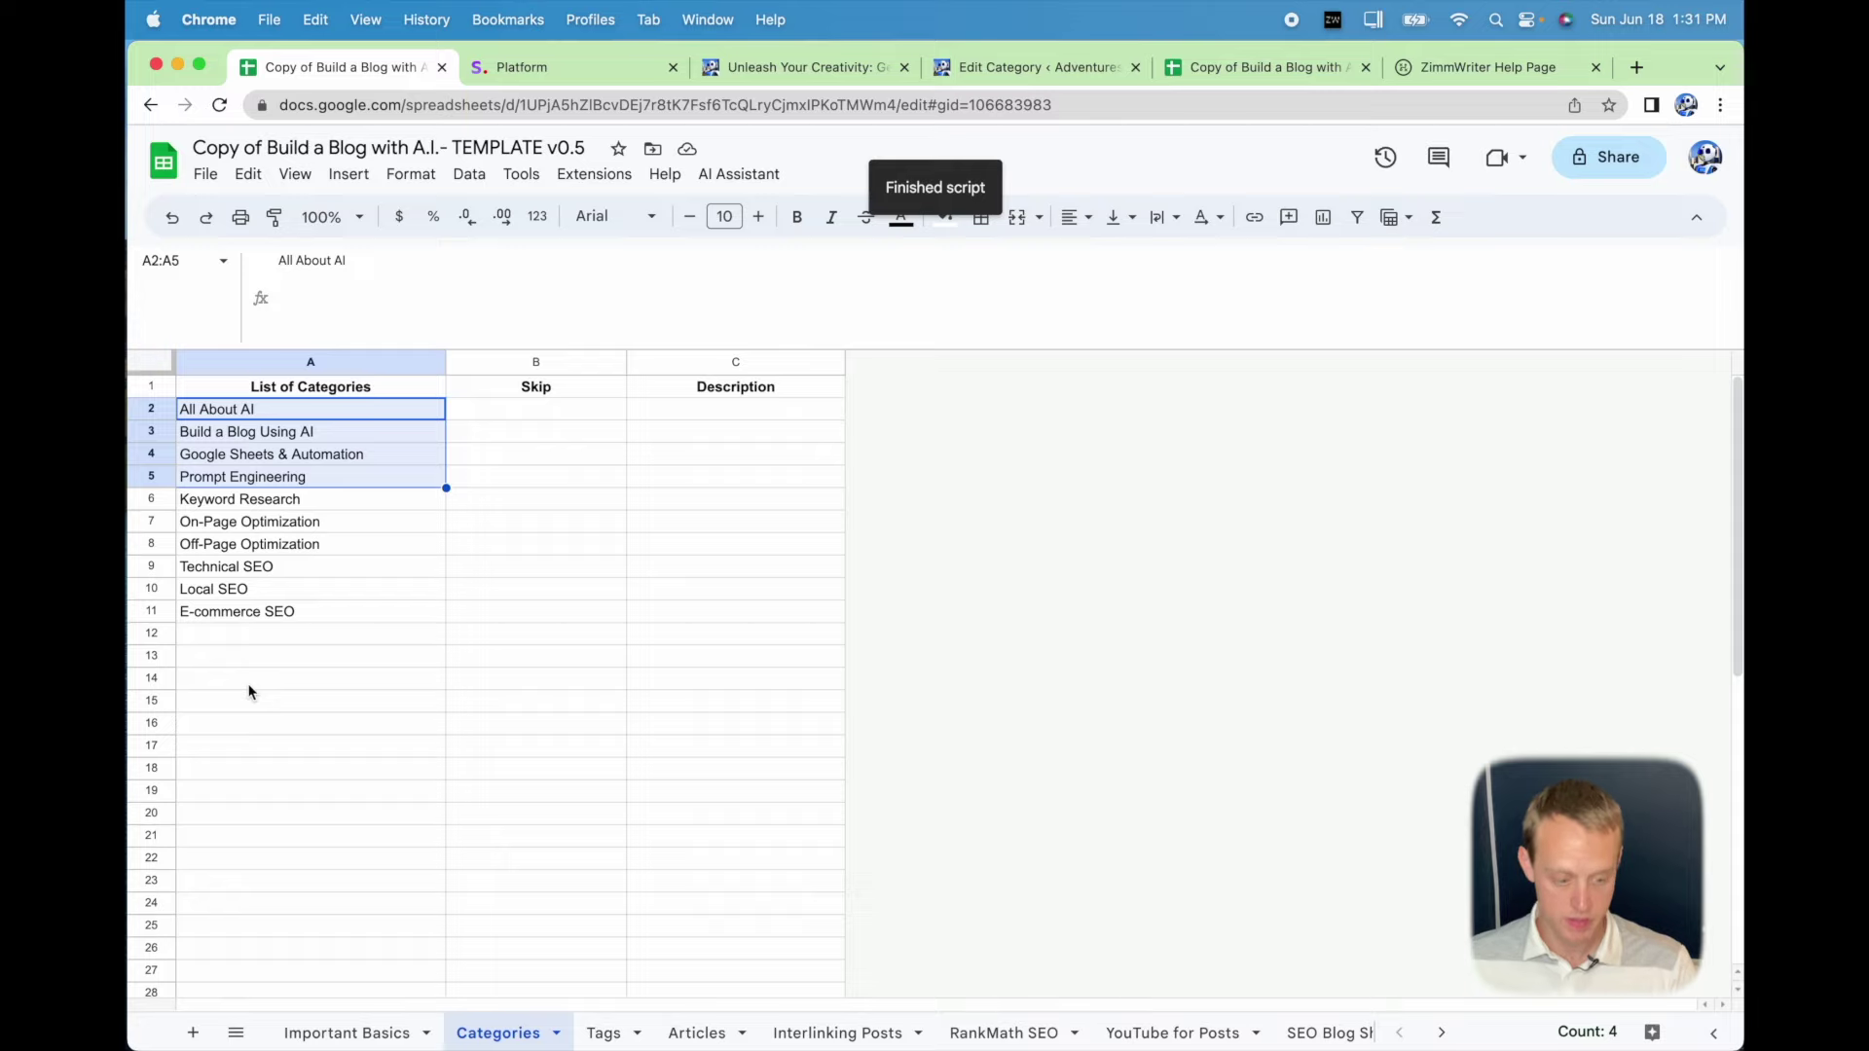
View the AI Assistant's Add Categories to WordPress command and the Tags sheet, and return to the Categories sheet.
key("Up")
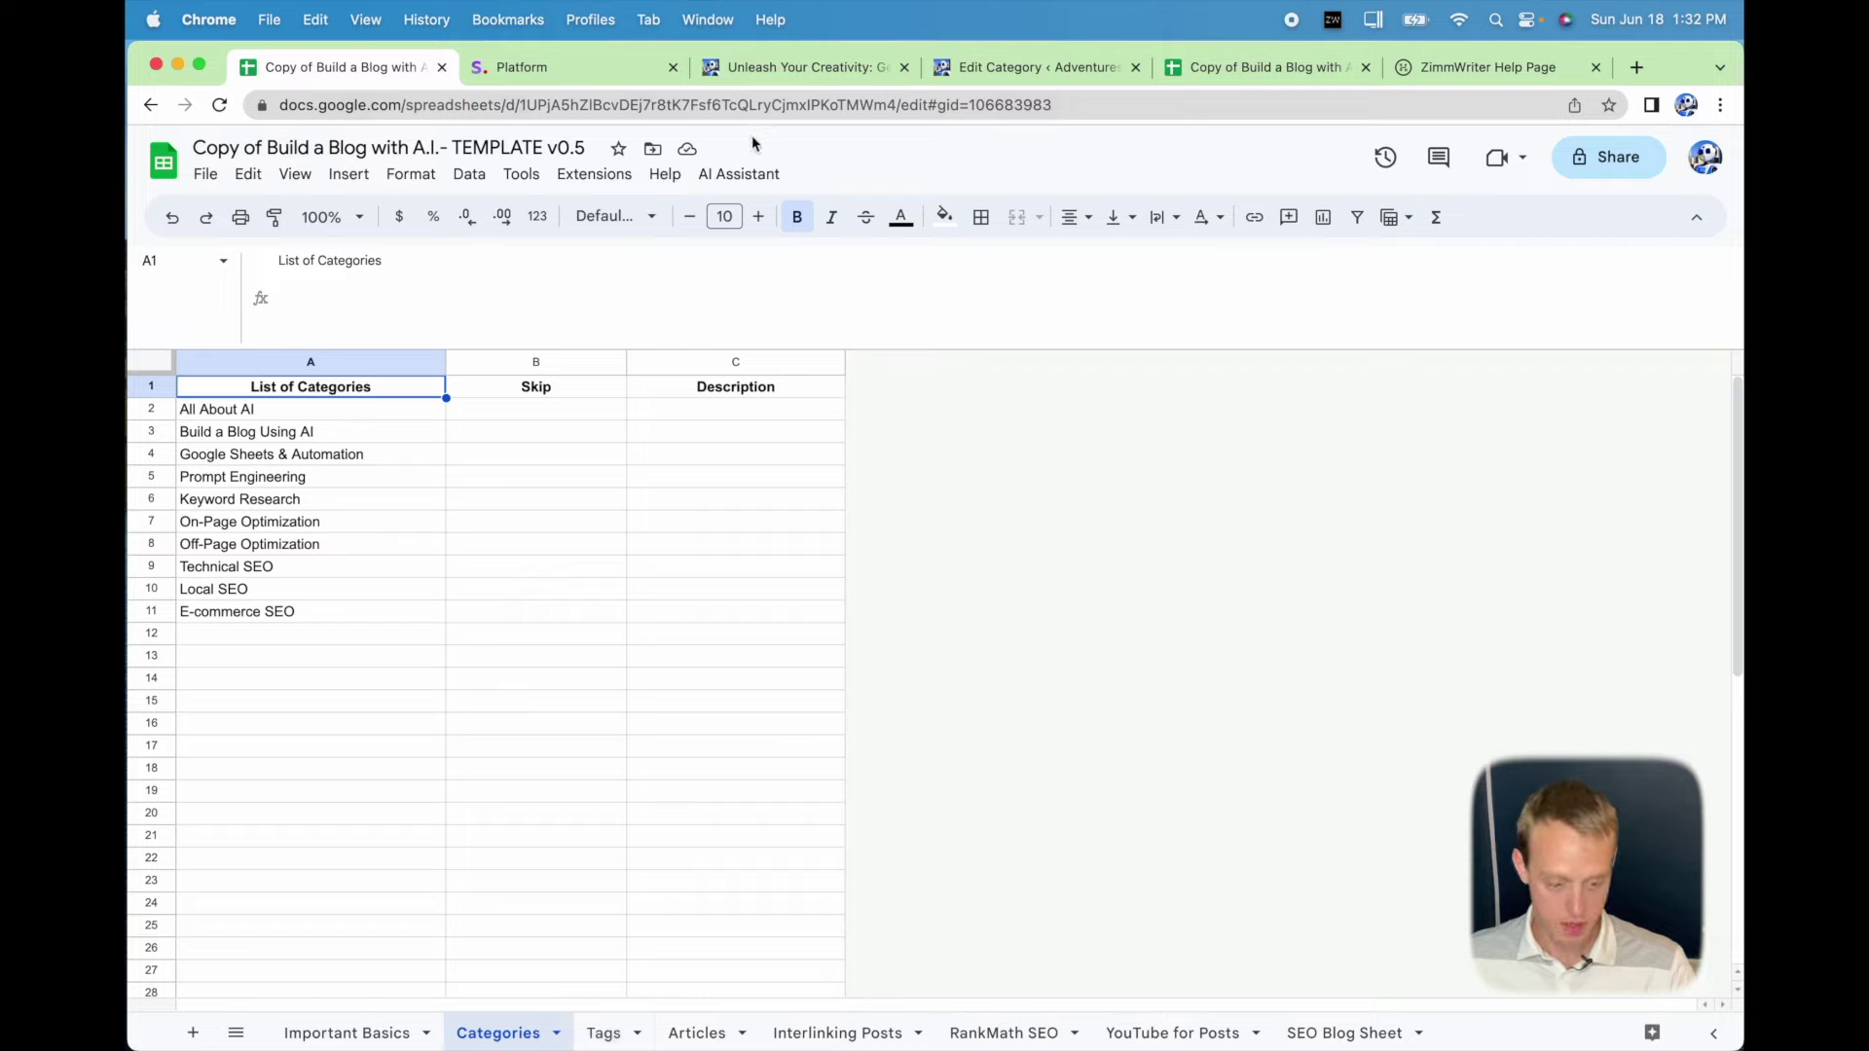
left_click(744, 173)
mouse_move(853, 245)
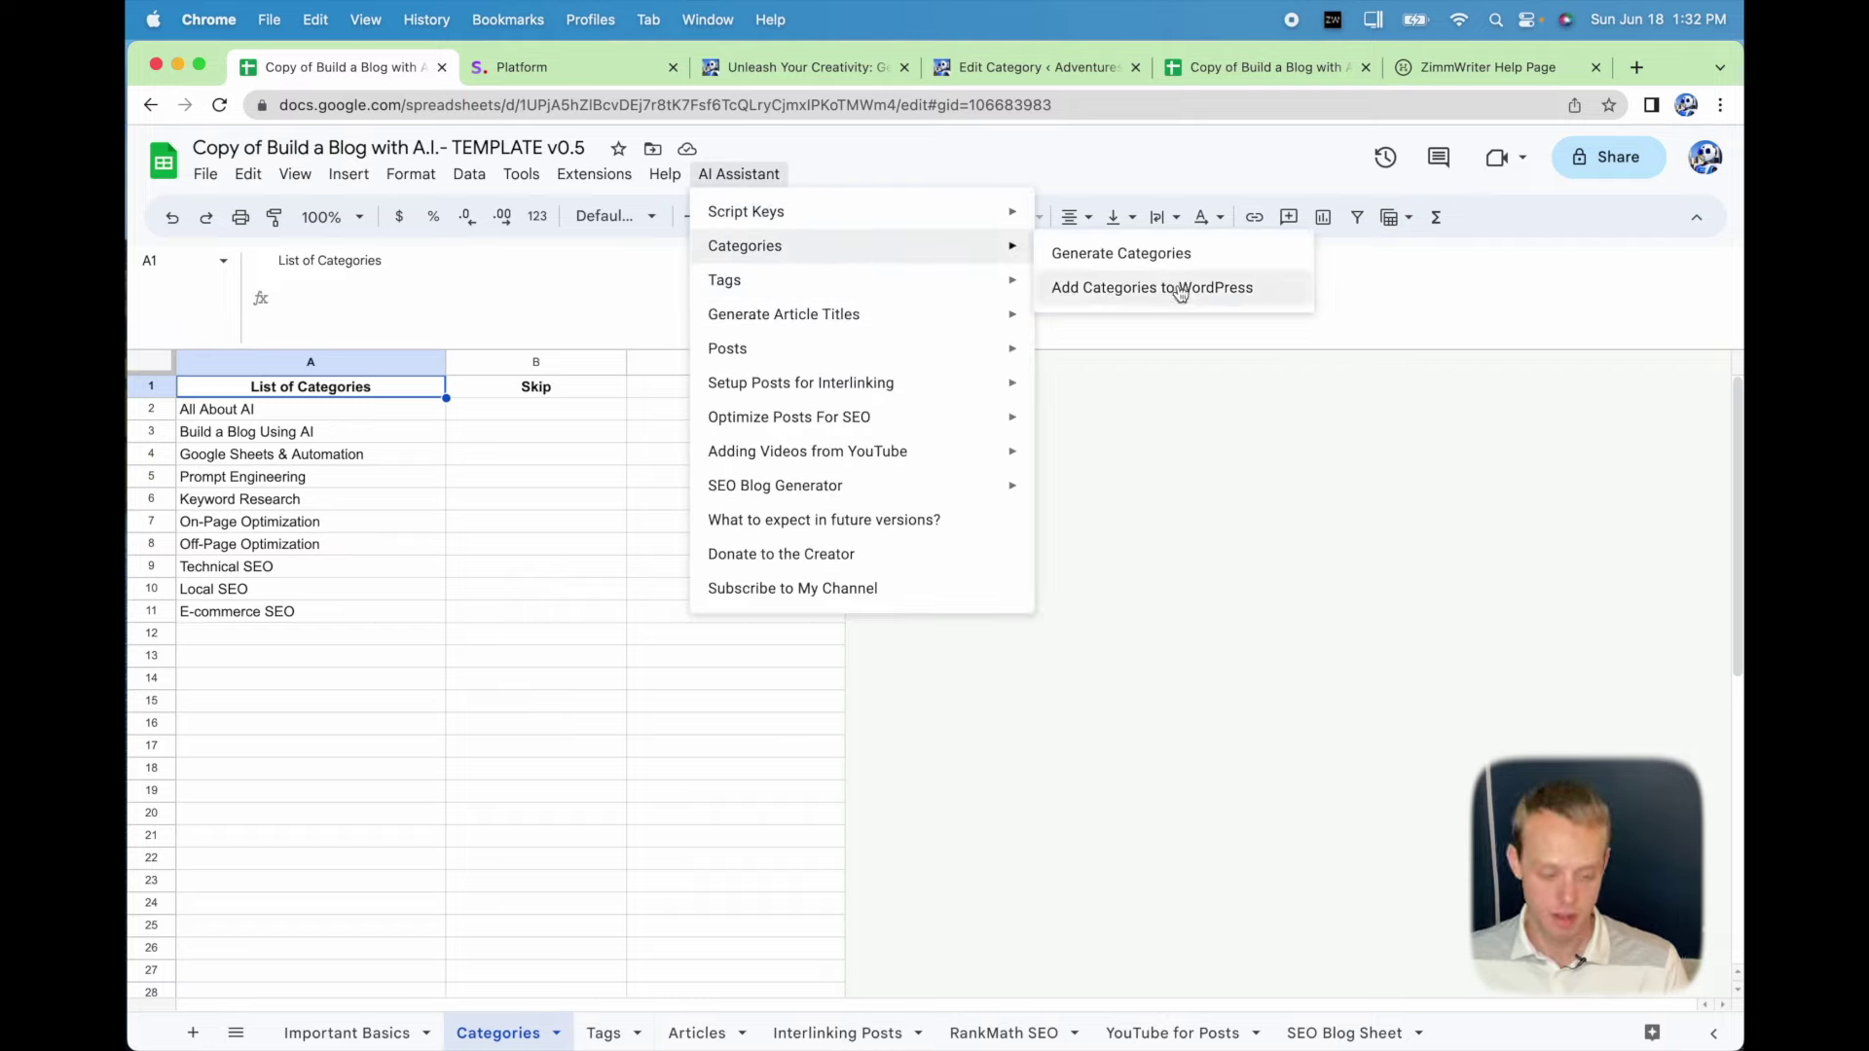
left_click(592, 1036)
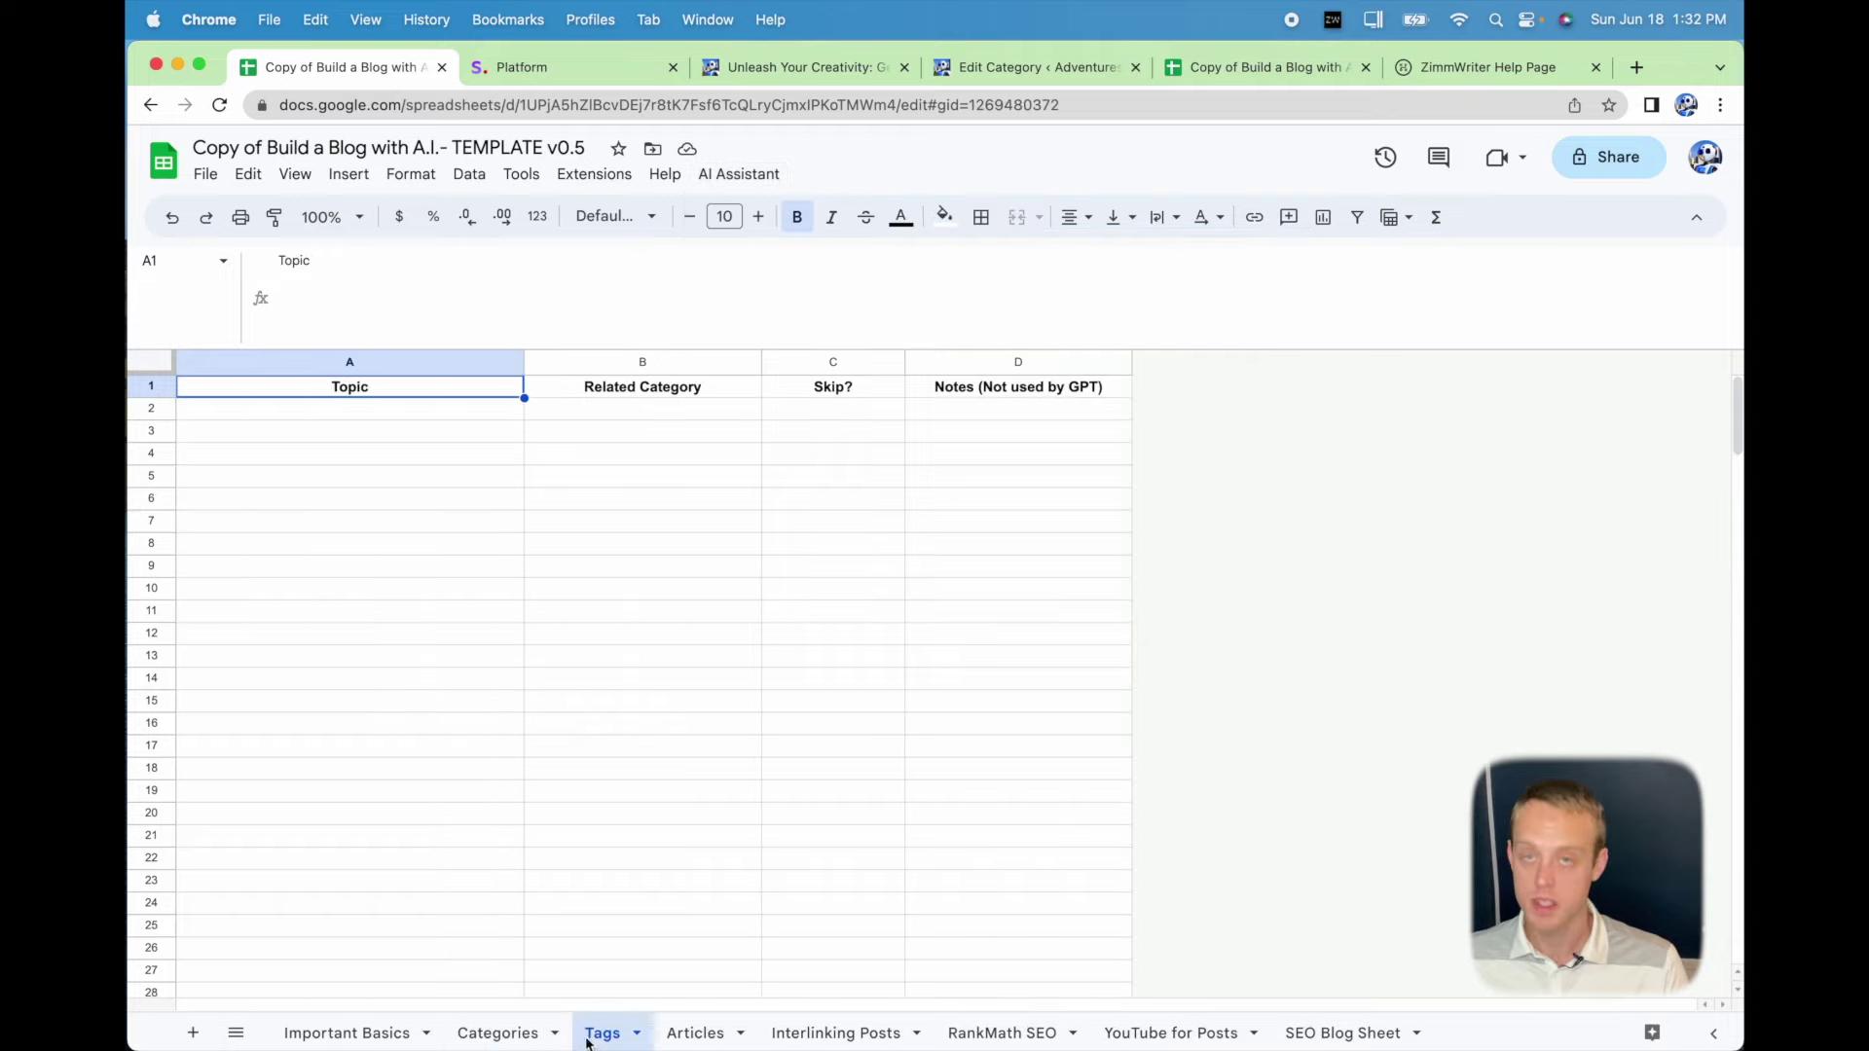
left_click(521, 1034)
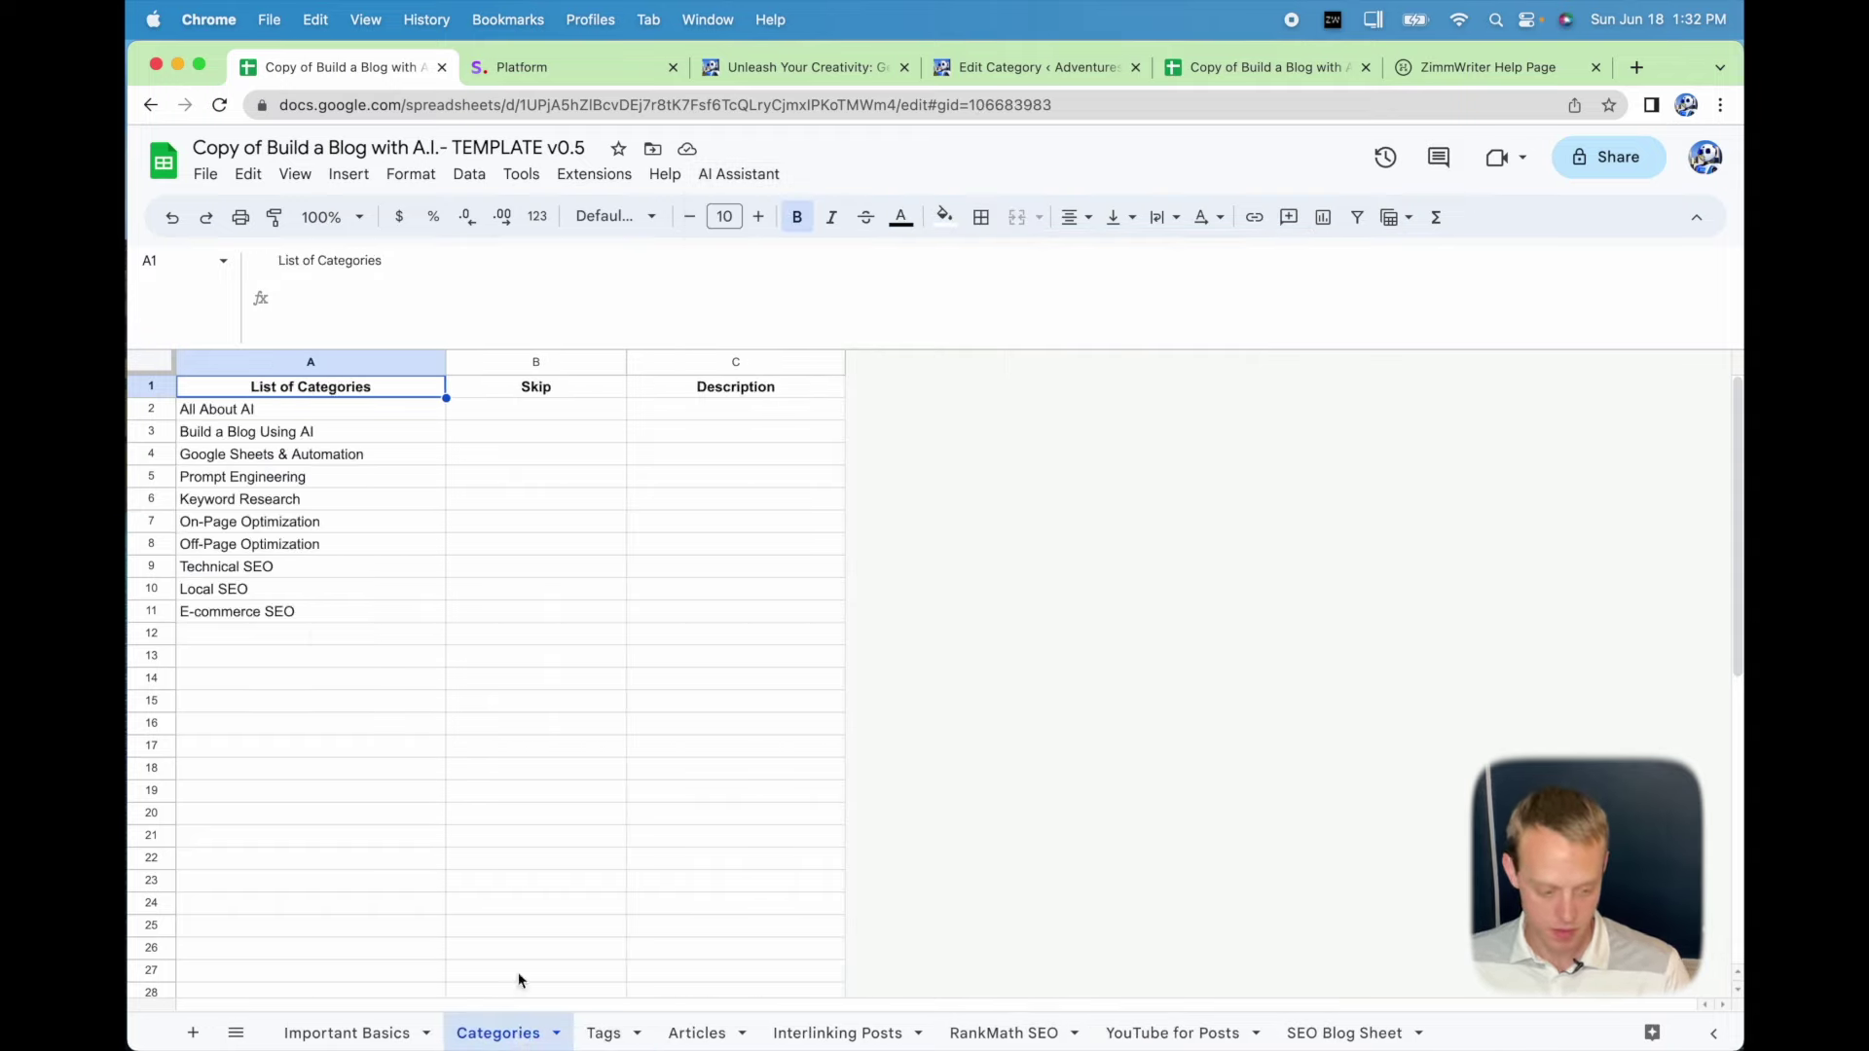
Delete every category from the list except All About AI.
left_click_drag(216, 507, 213, 611)
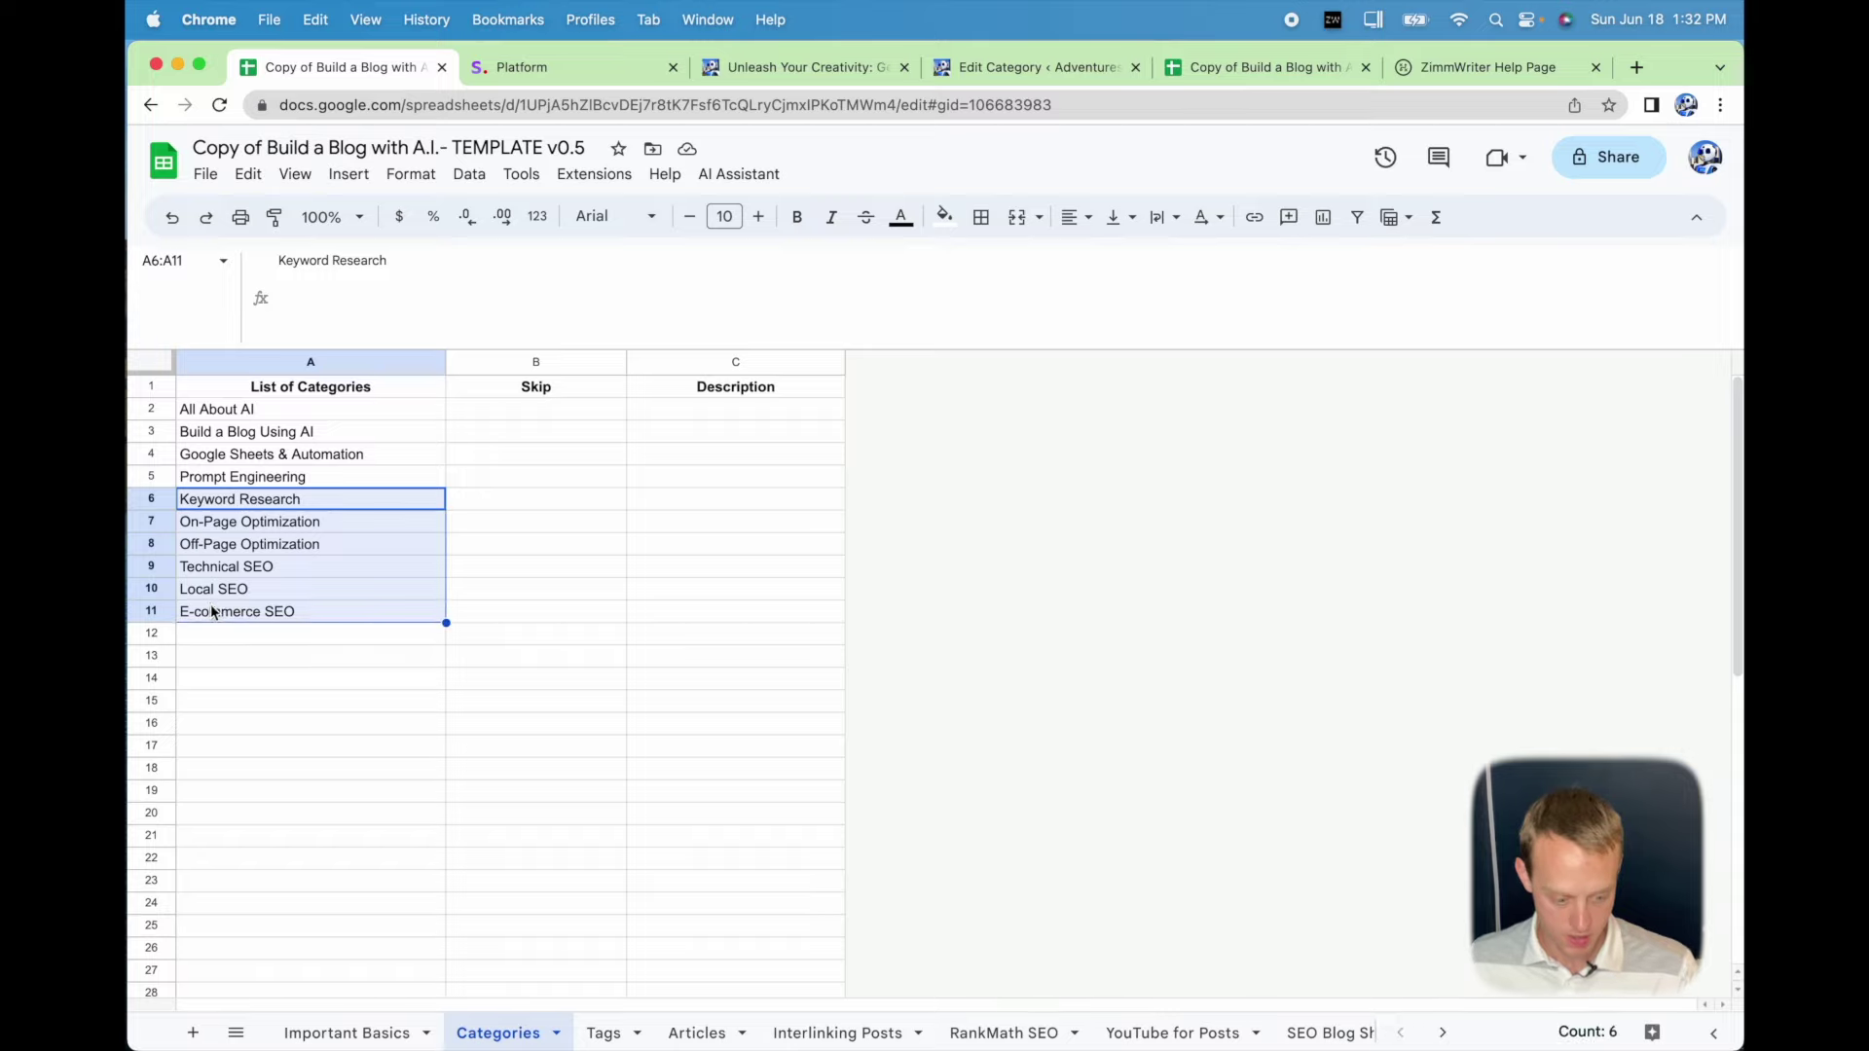
key("BackSpace")
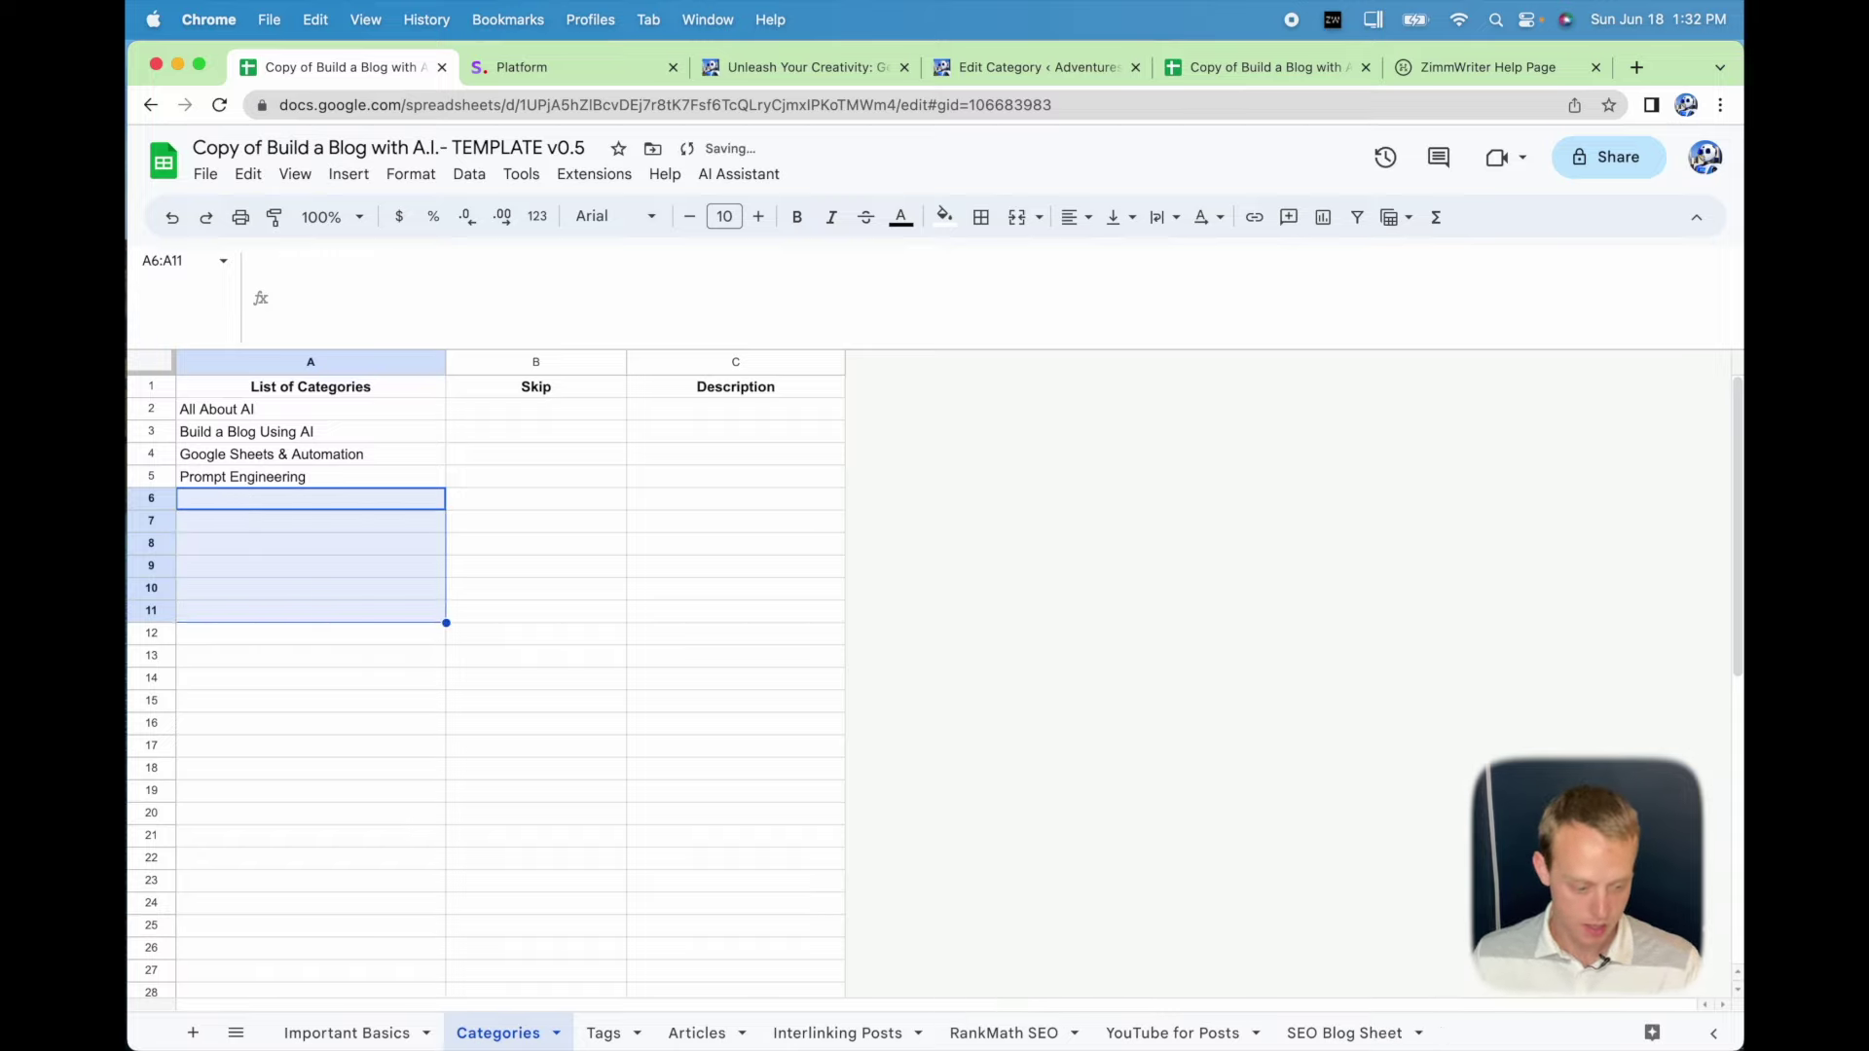
left_click_drag(222, 434, 225, 483)
key("BackSpace")
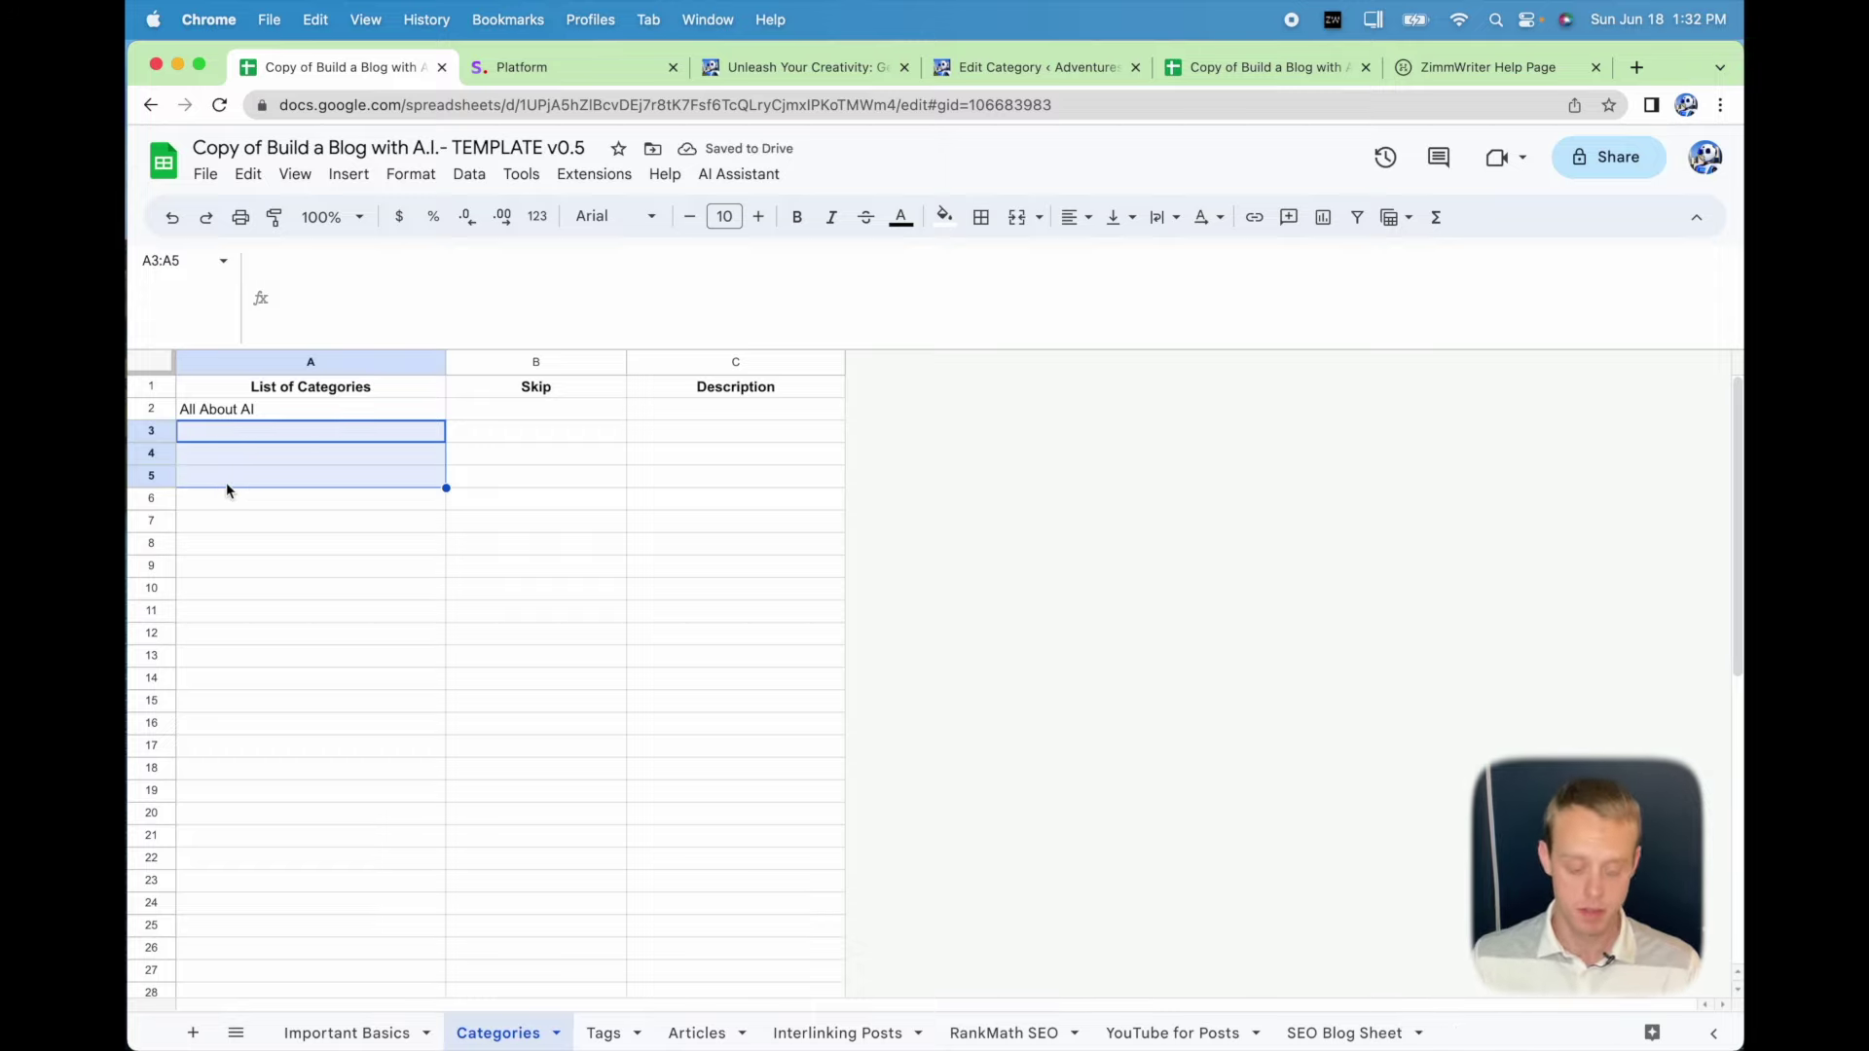
Run Generate Max Tags on the Tags sheet to create tags for the All About AI category.
left_click(596, 1033)
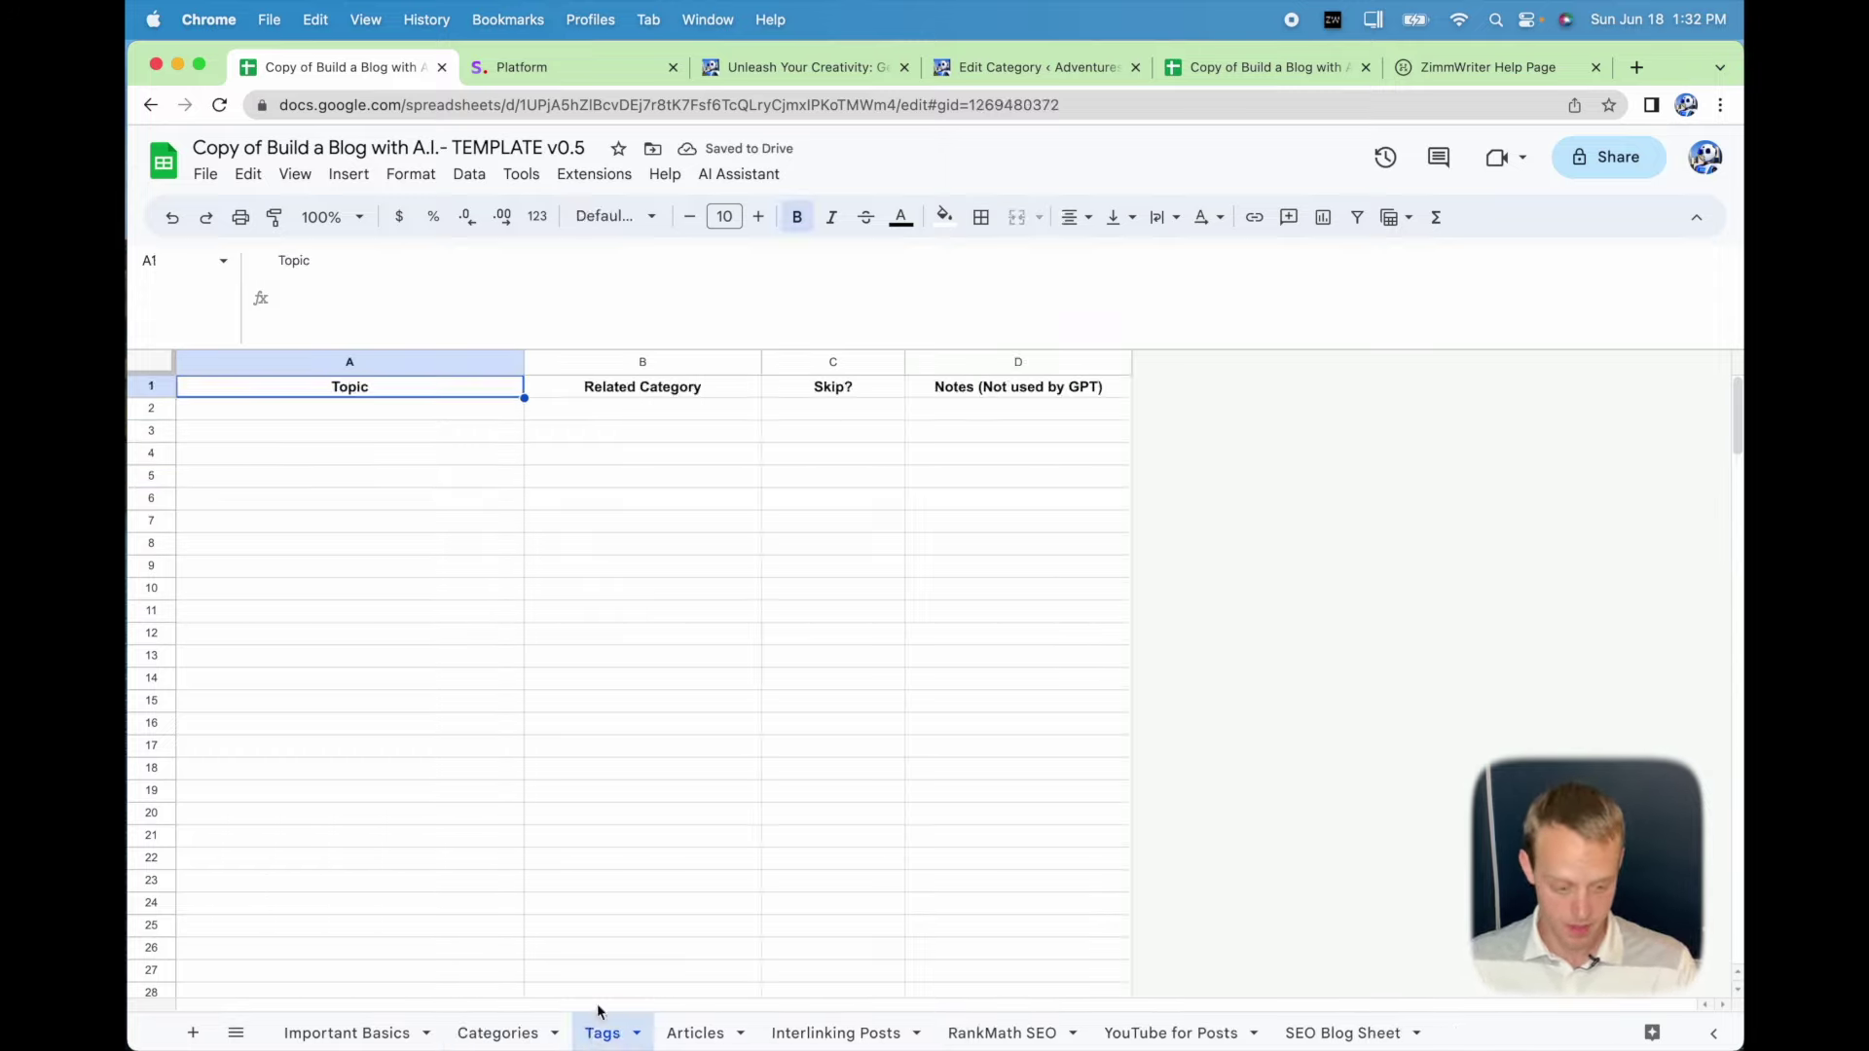
left_click(714, 181)
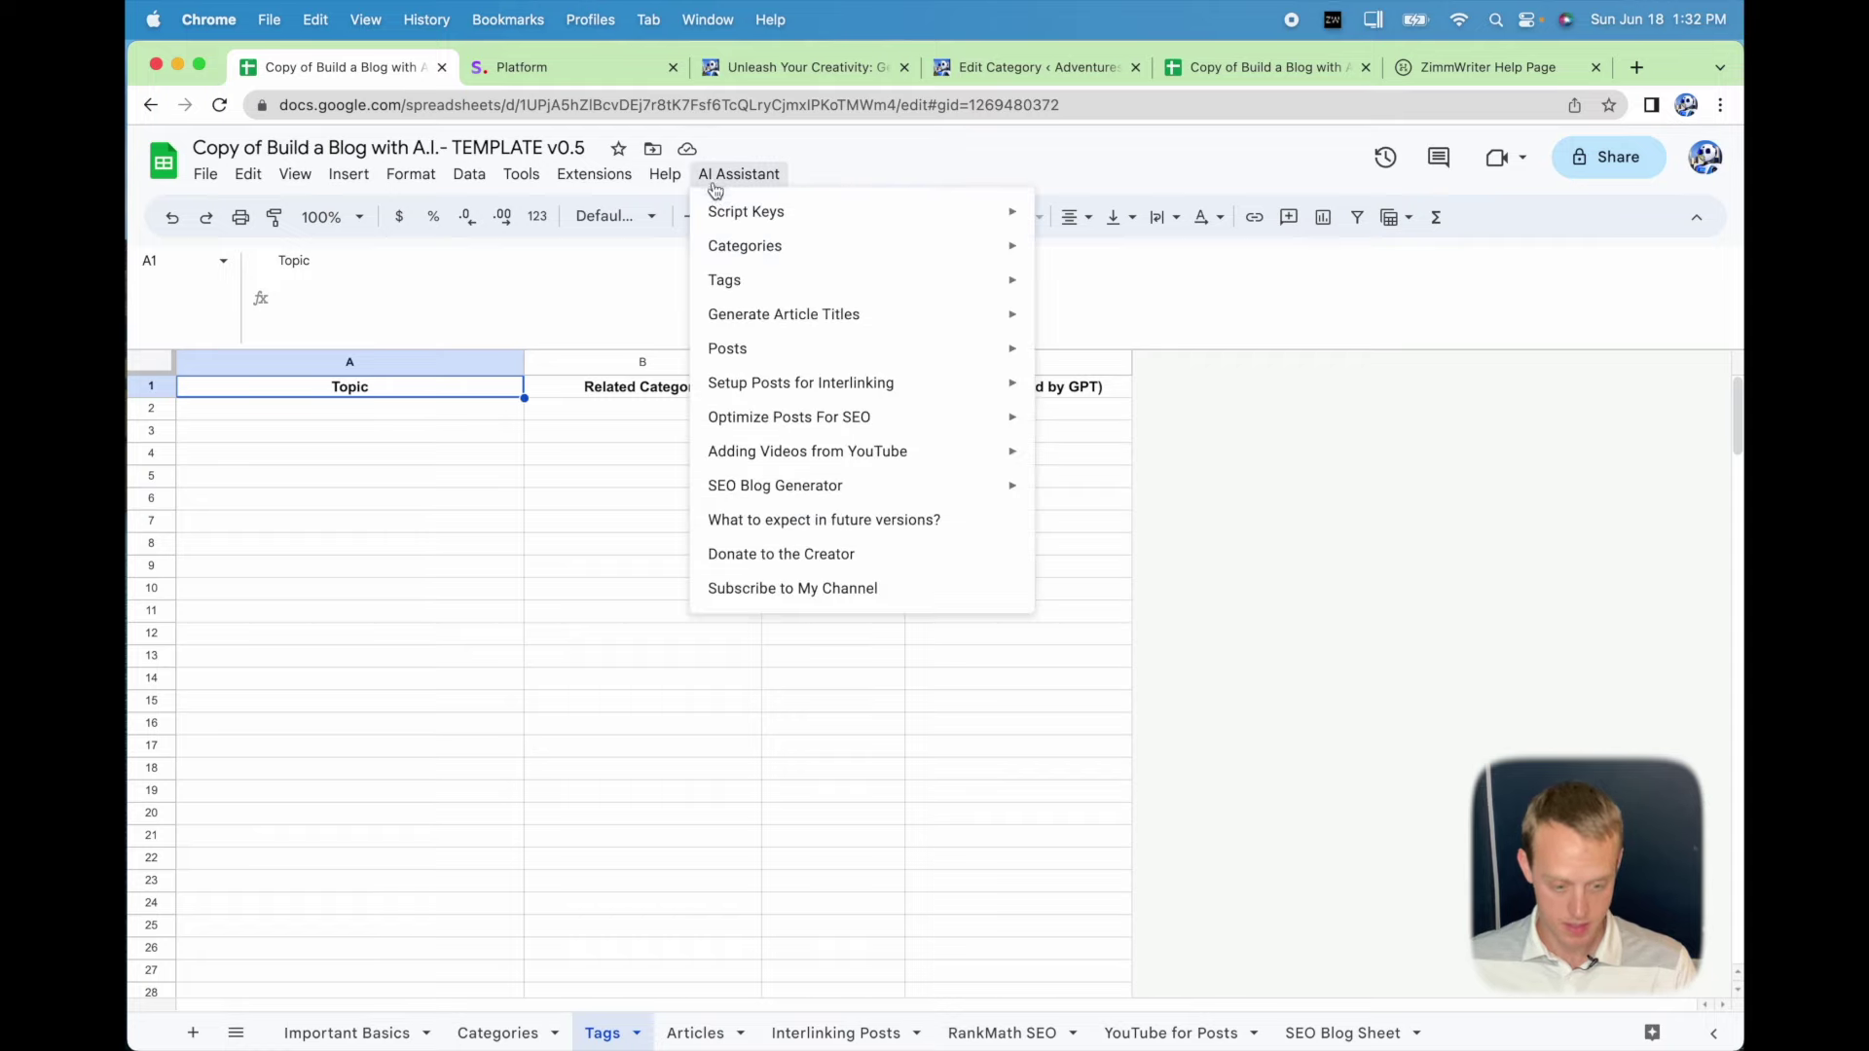
mouse_move(799, 287)
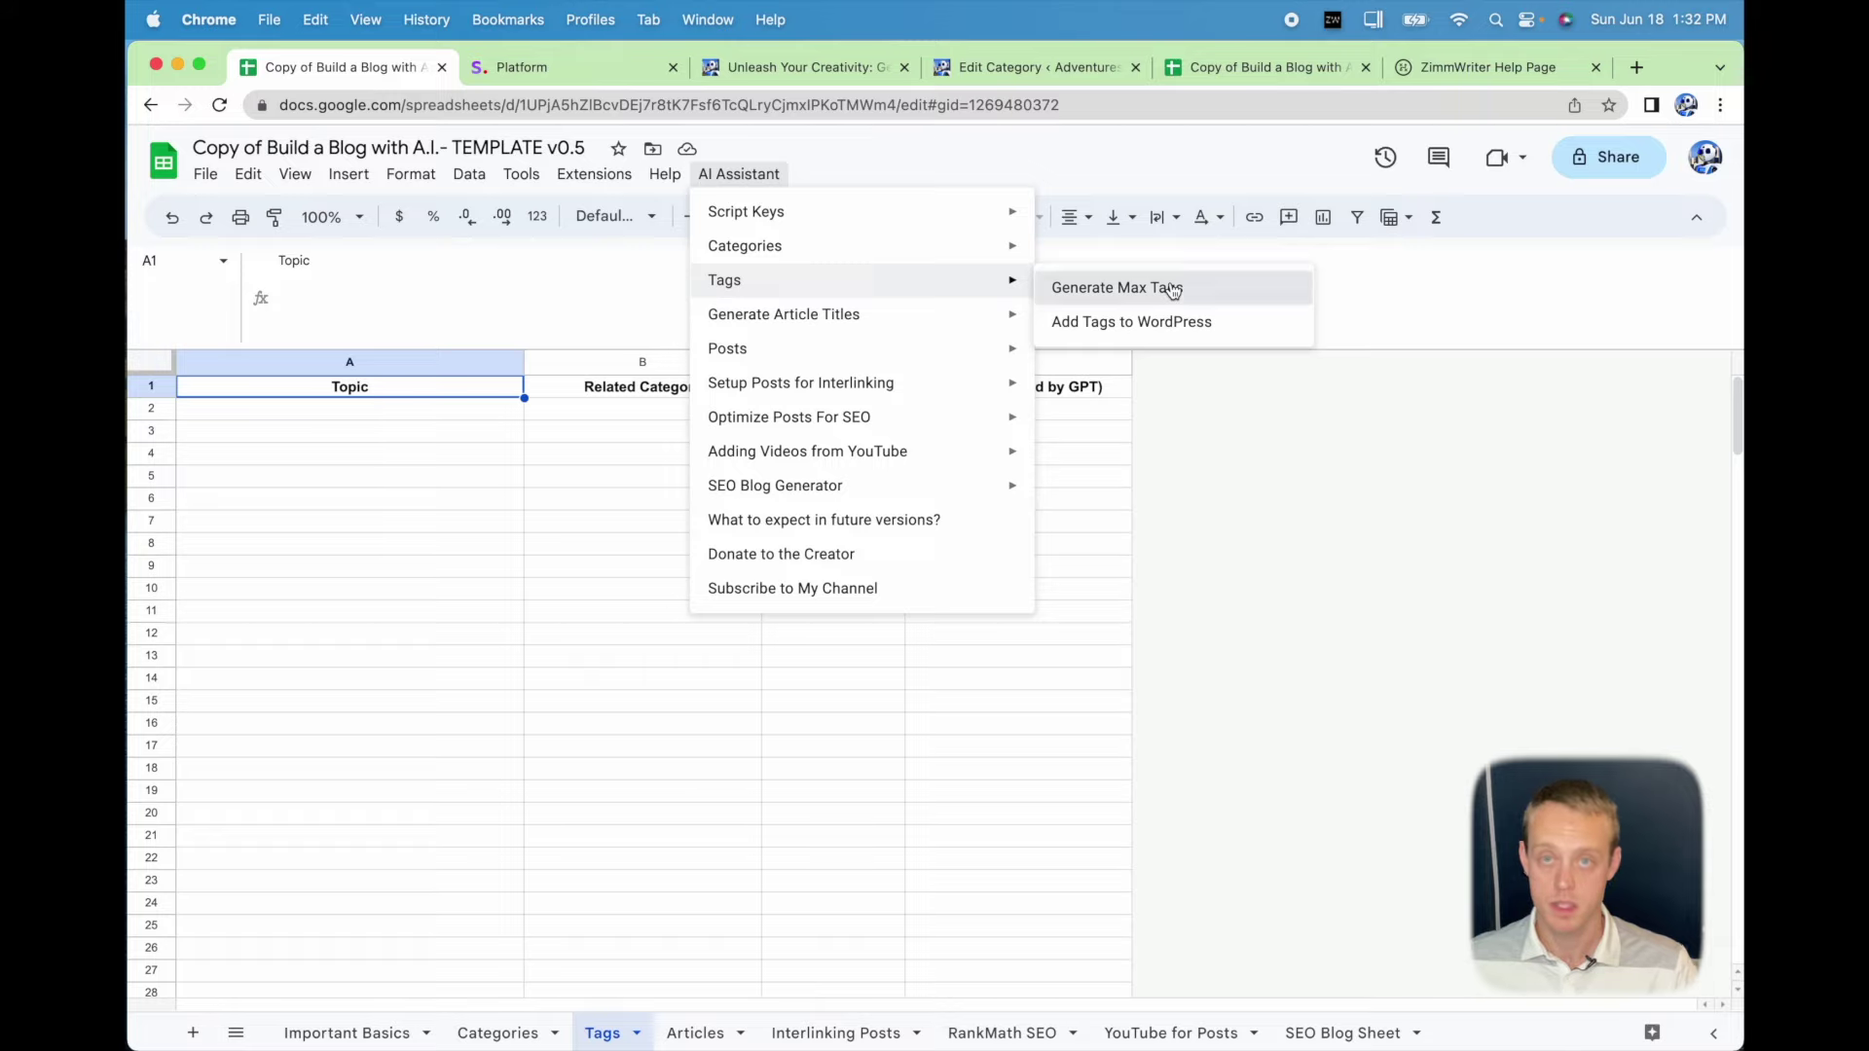
left_click(1173, 290)
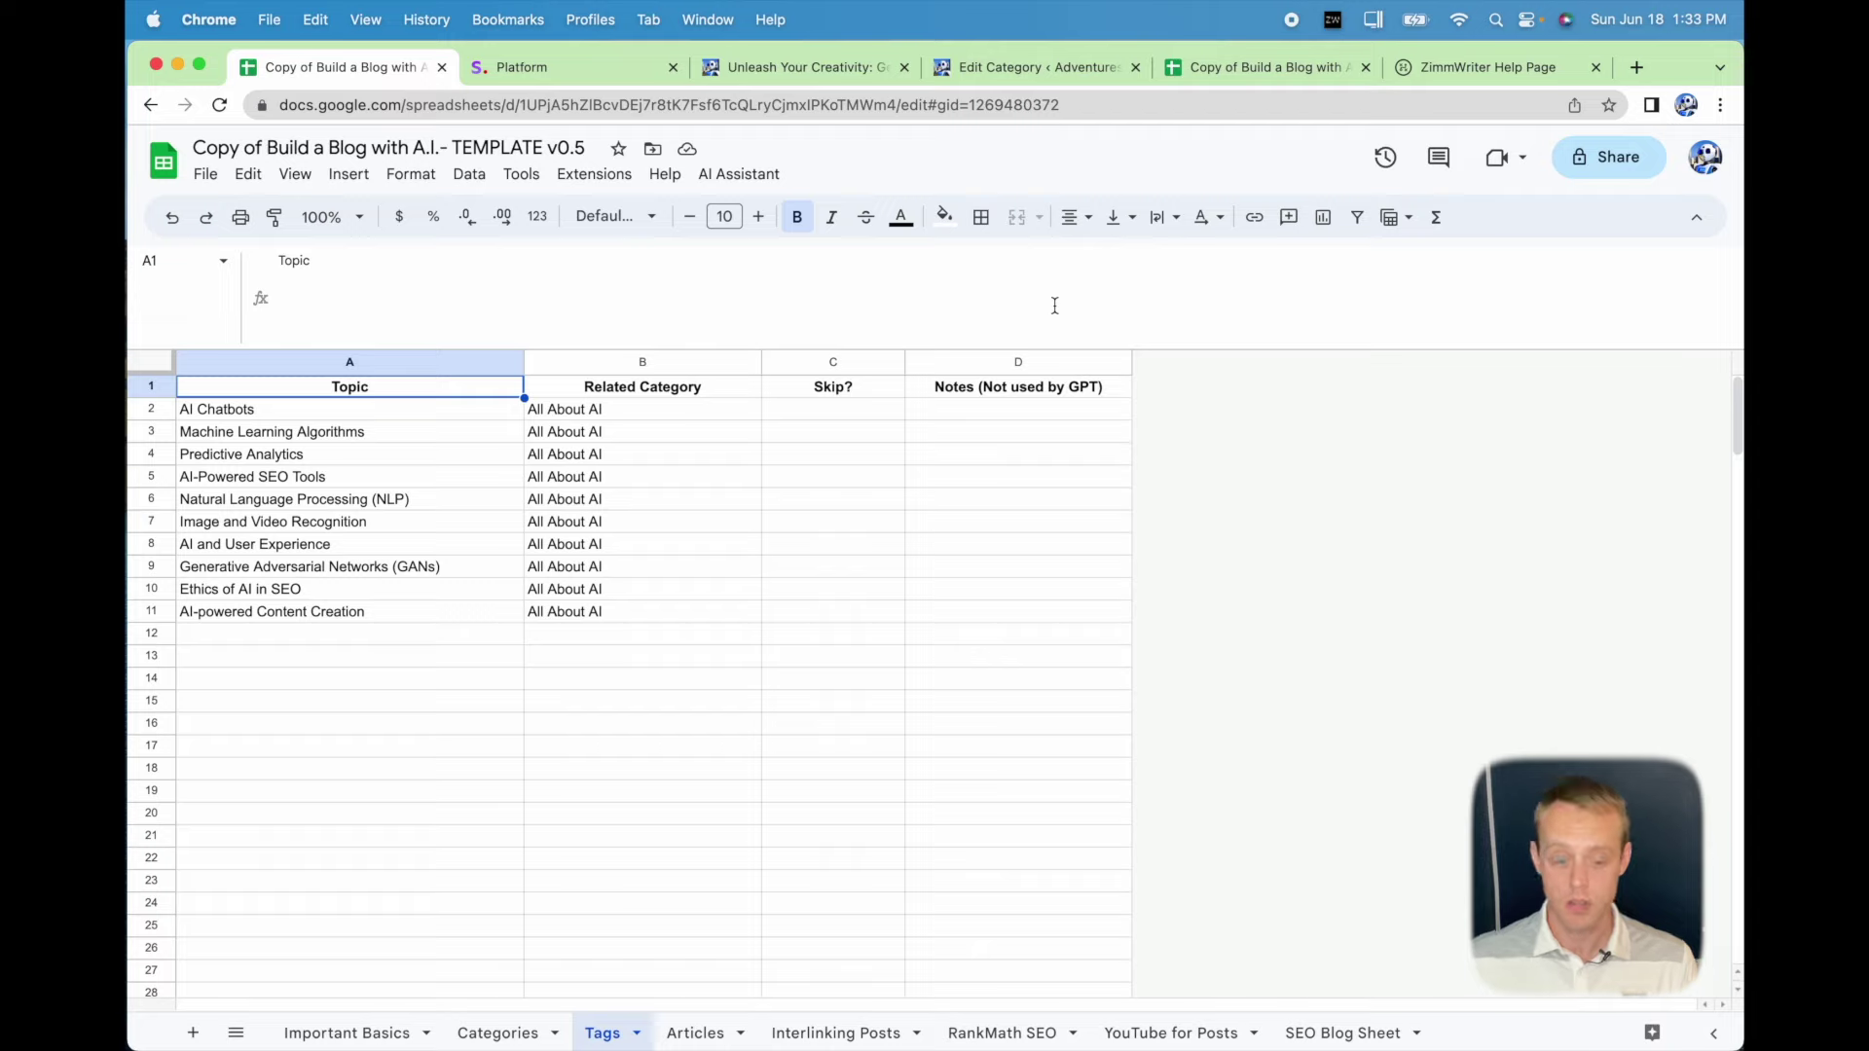
View the AI Assistant's Add Tags to WordPress command on the Tags sheet.
left_click(732, 178)
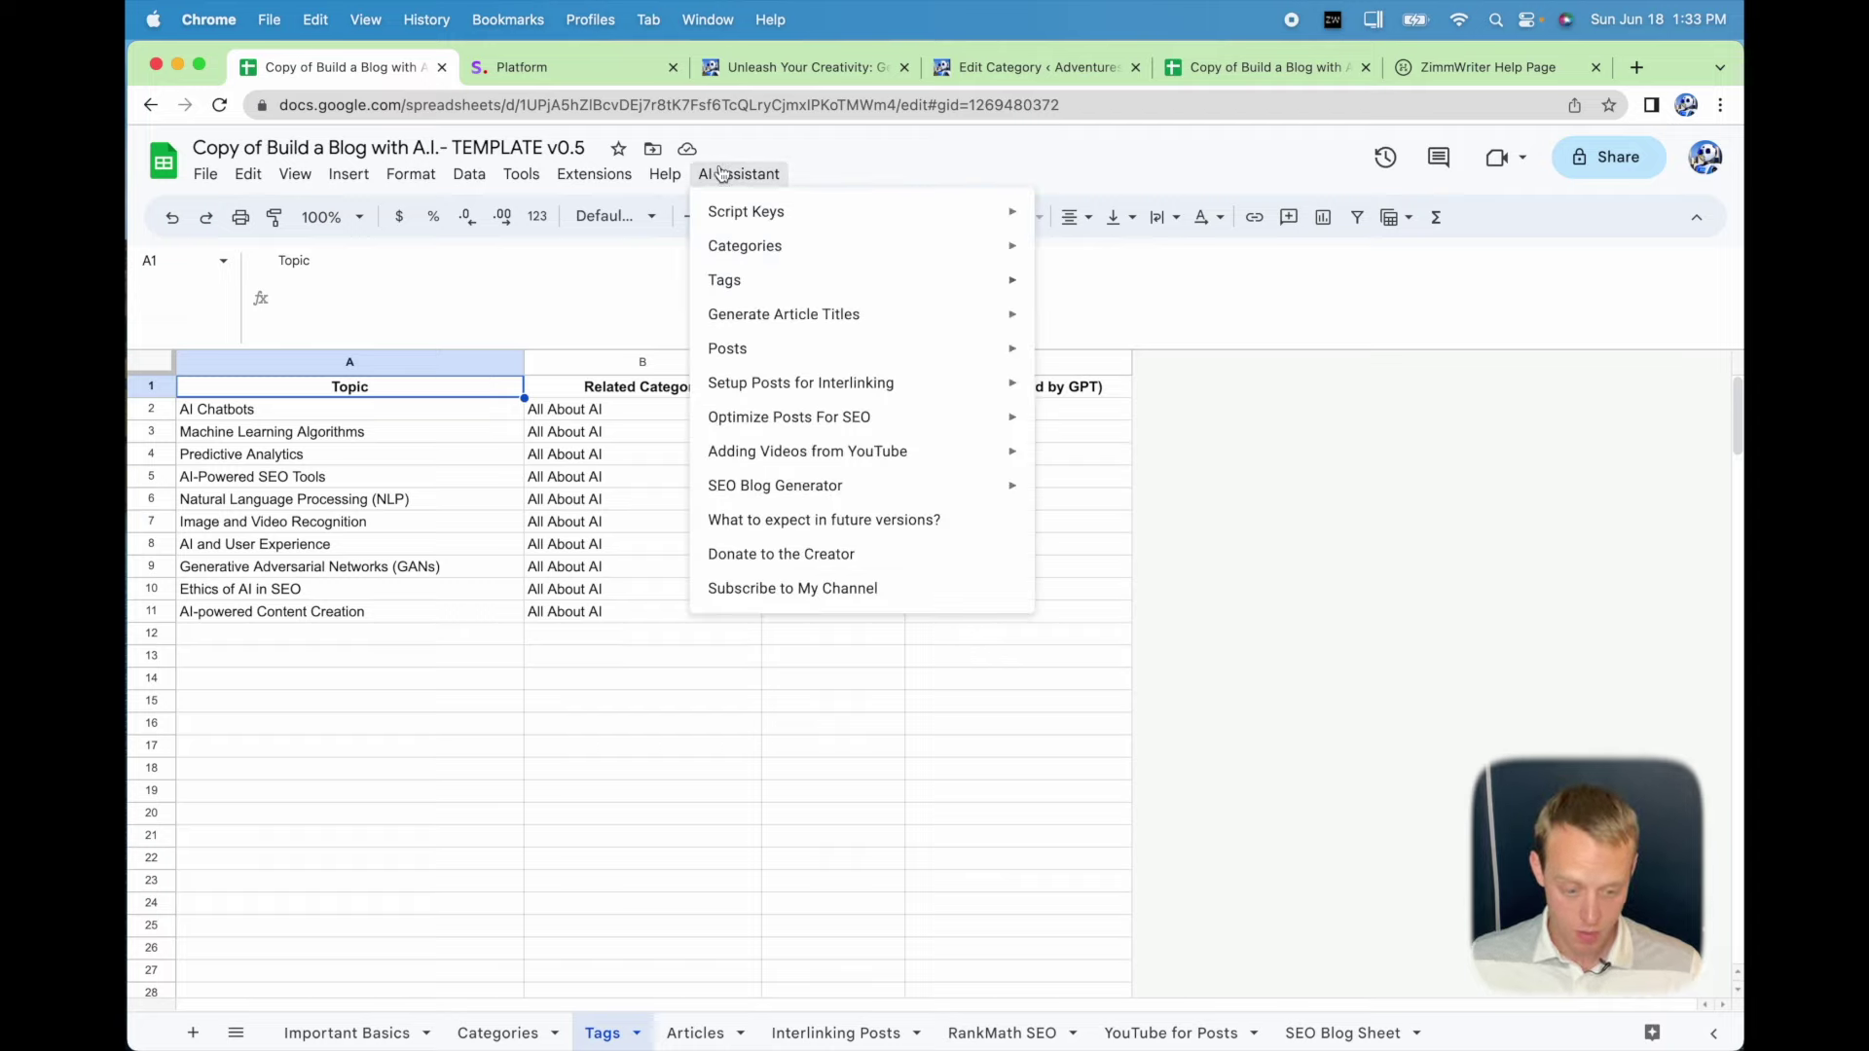
mouse_move(759, 292)
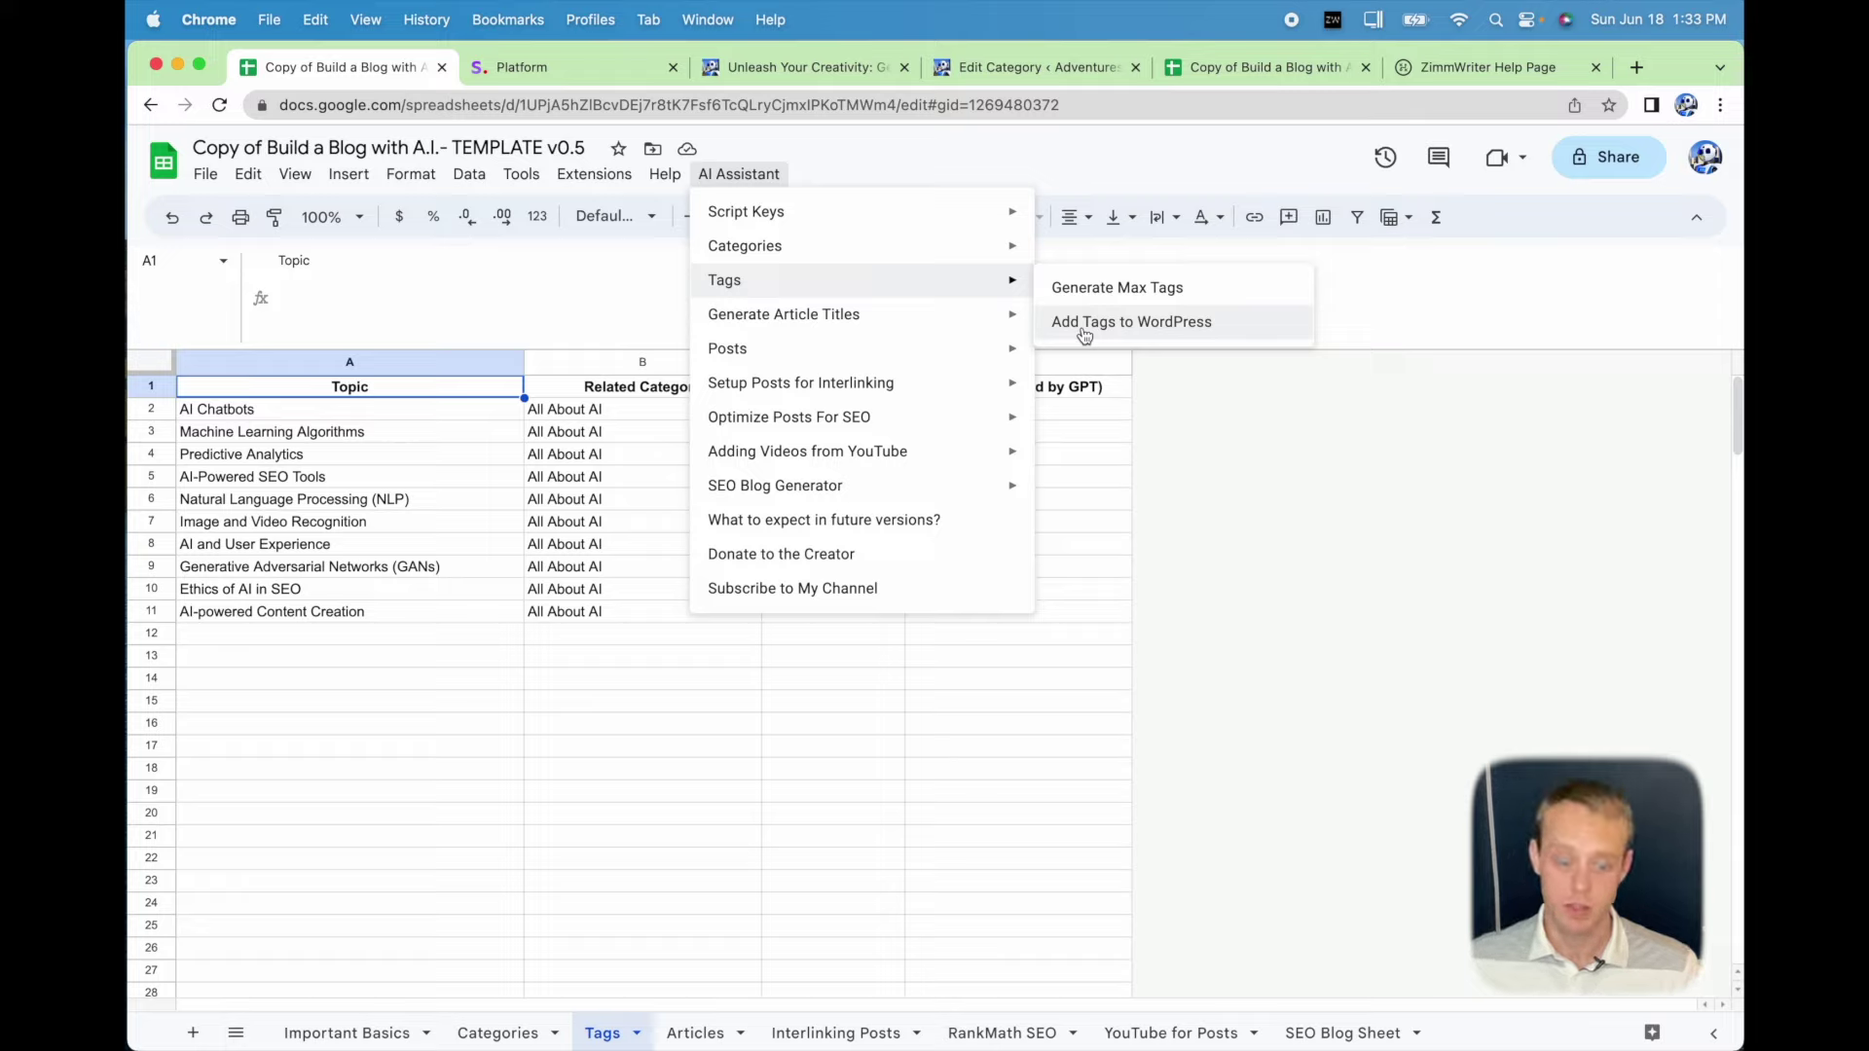
left_click(349, 437)
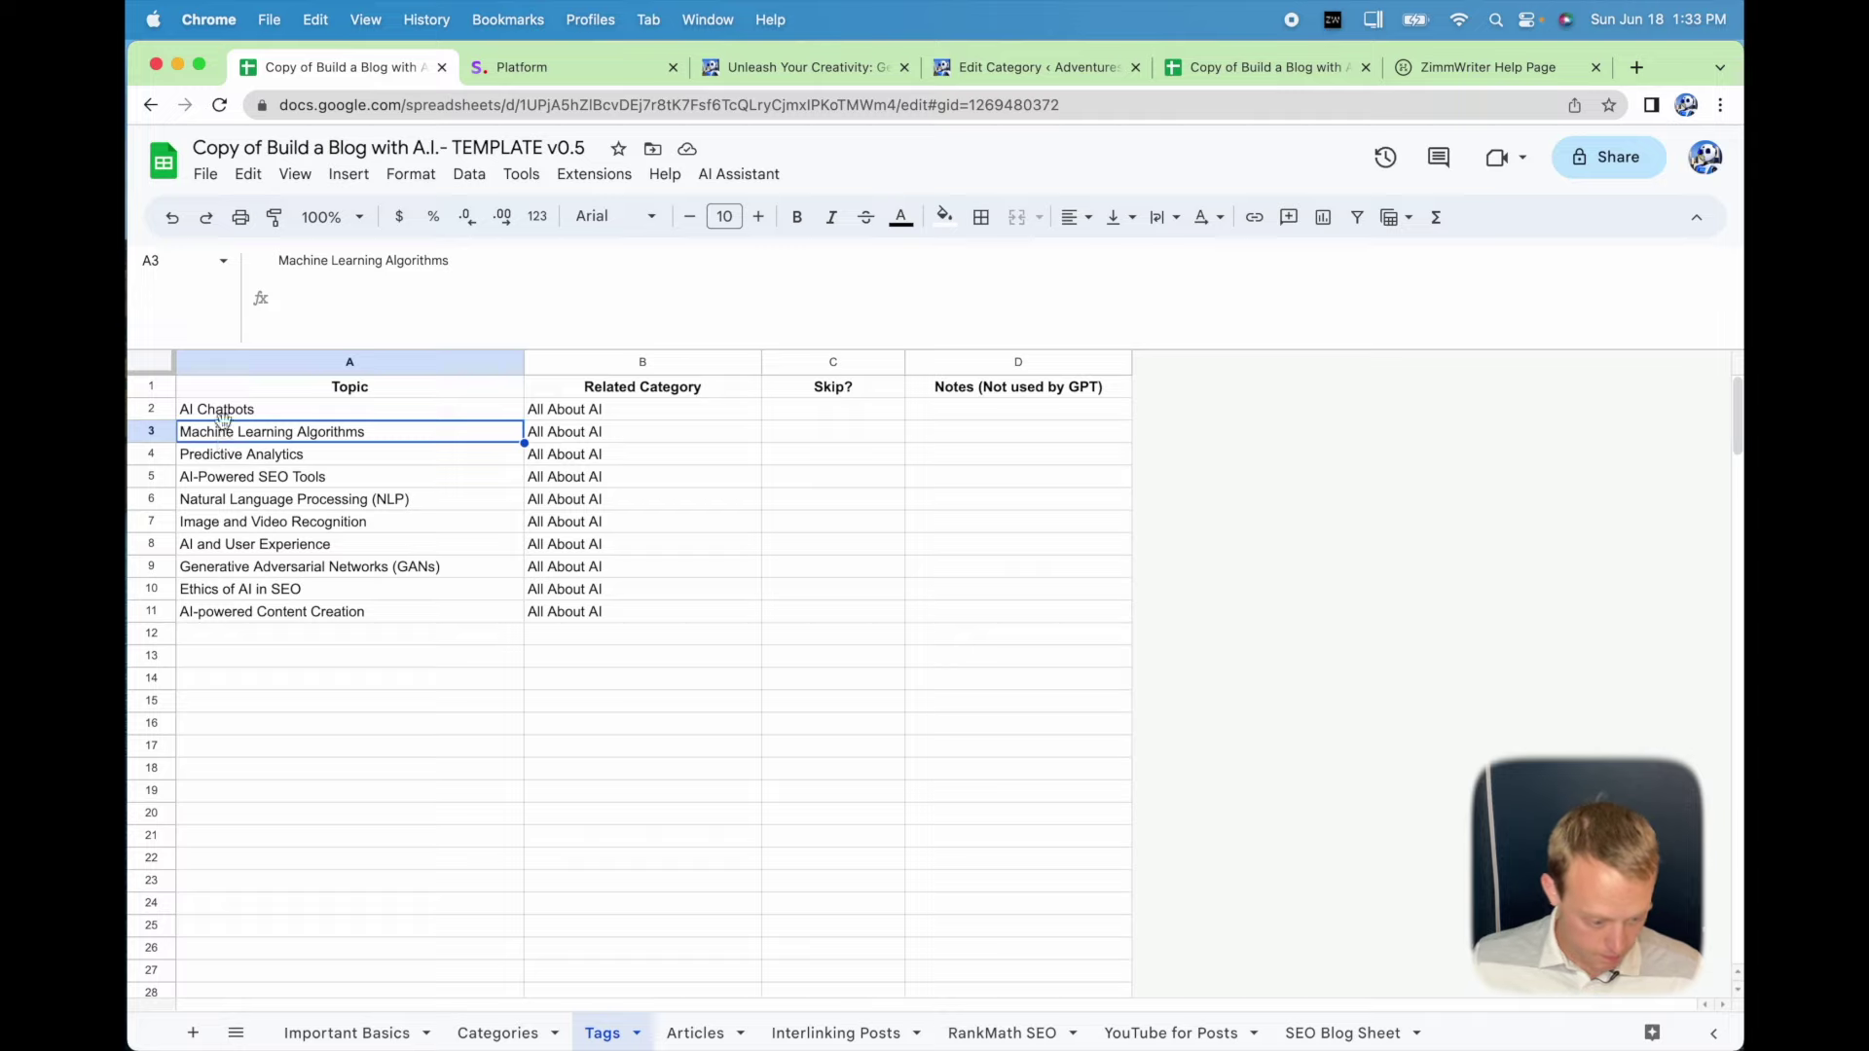
Delete all generated tags except AI-Powered SEO Tools and move that tag with its related category up to row 2.
left_click(231, 480)
left_click_drag(231, 414, 590, 460)
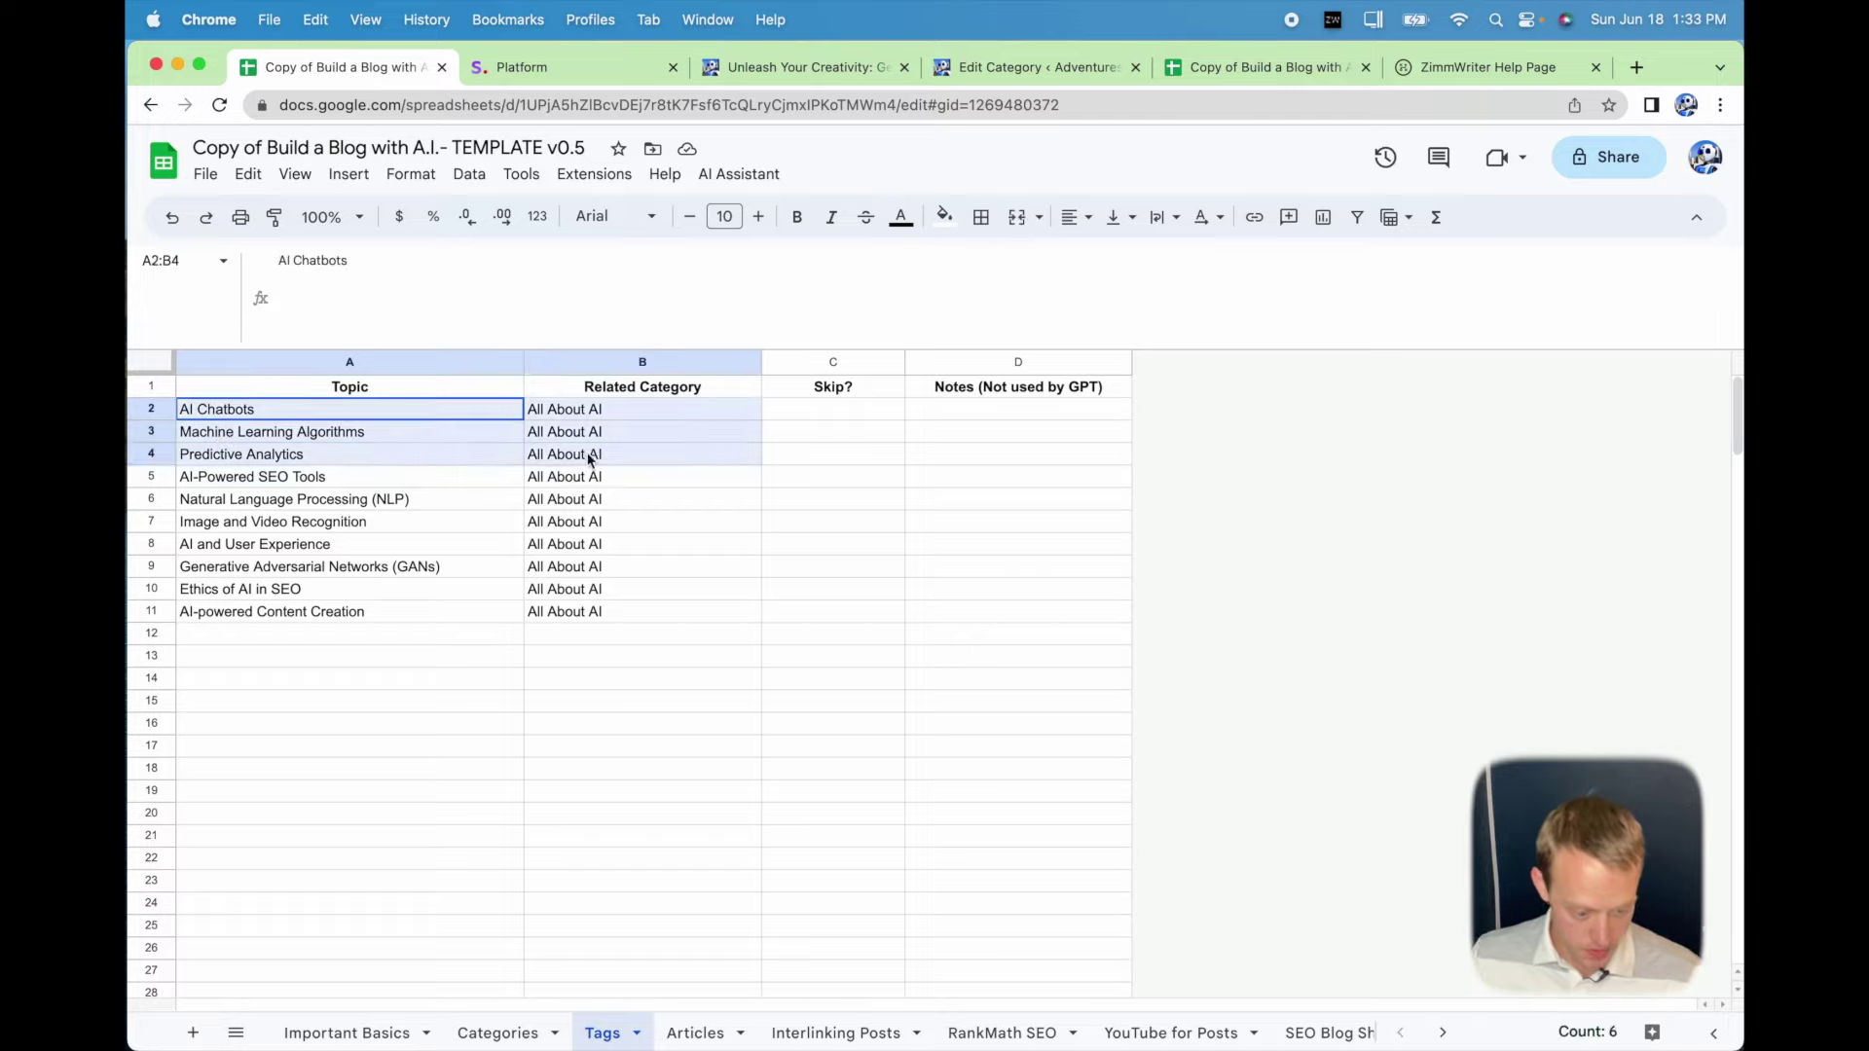
key("Delete")
left_click_drag(423, 483, 453, 410)
left_click_drag(389, 484, 607, 617)
key("Delete")
left_click(412, 430)
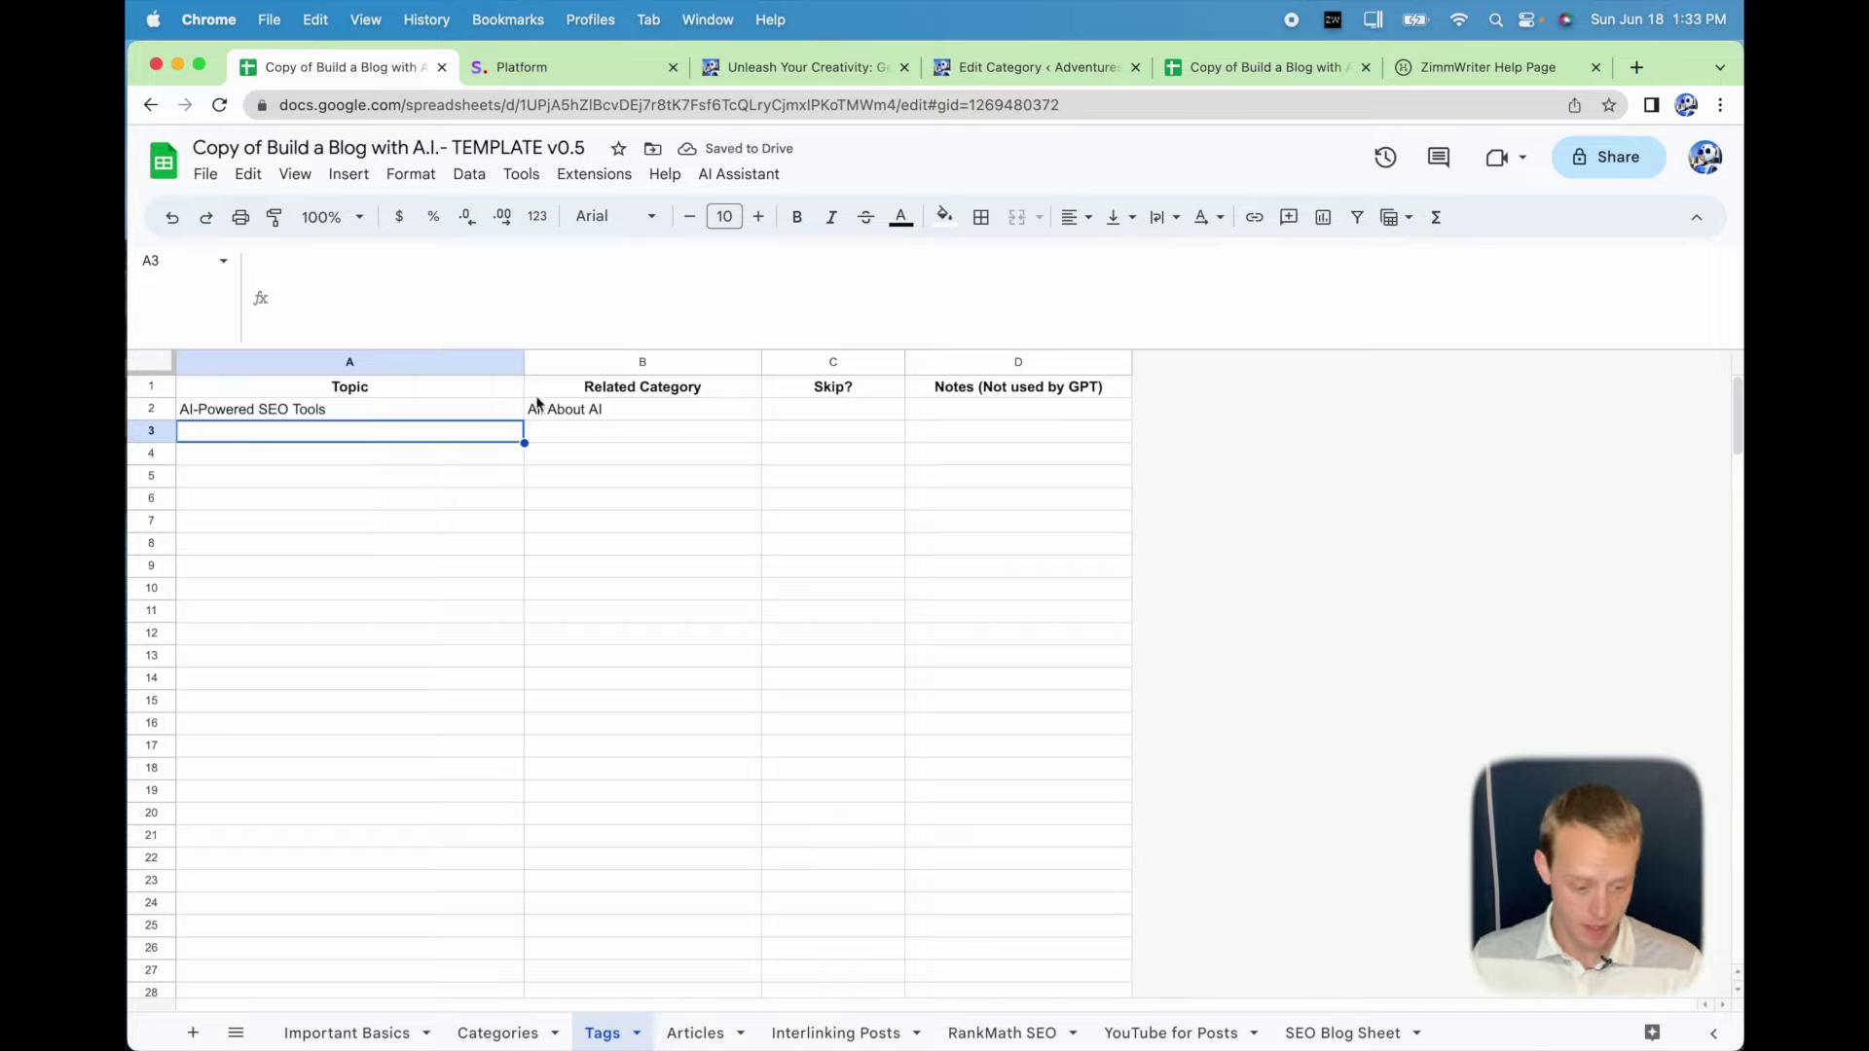
Mark the All About AI category as Skip in cell B2 of the Categories sheet.
left_click(612, 409)
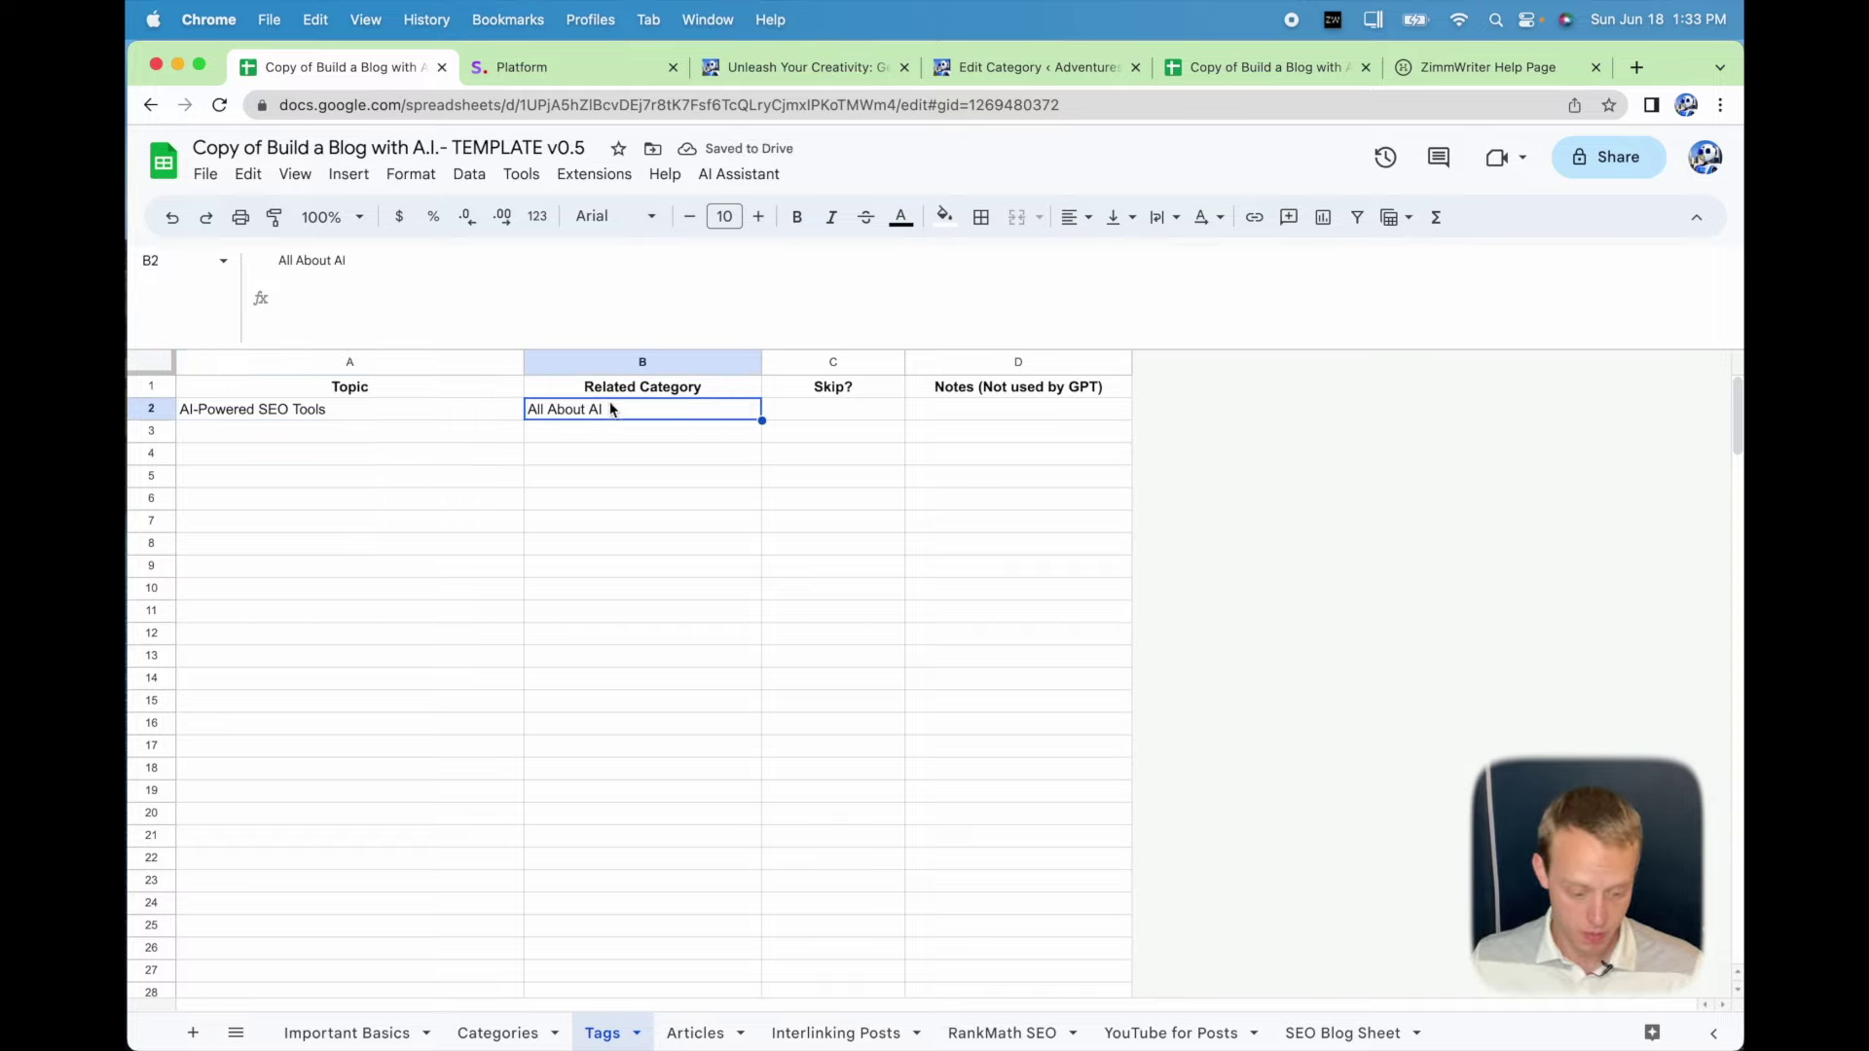
left_click(520, 1034)
left_click(538, 410)
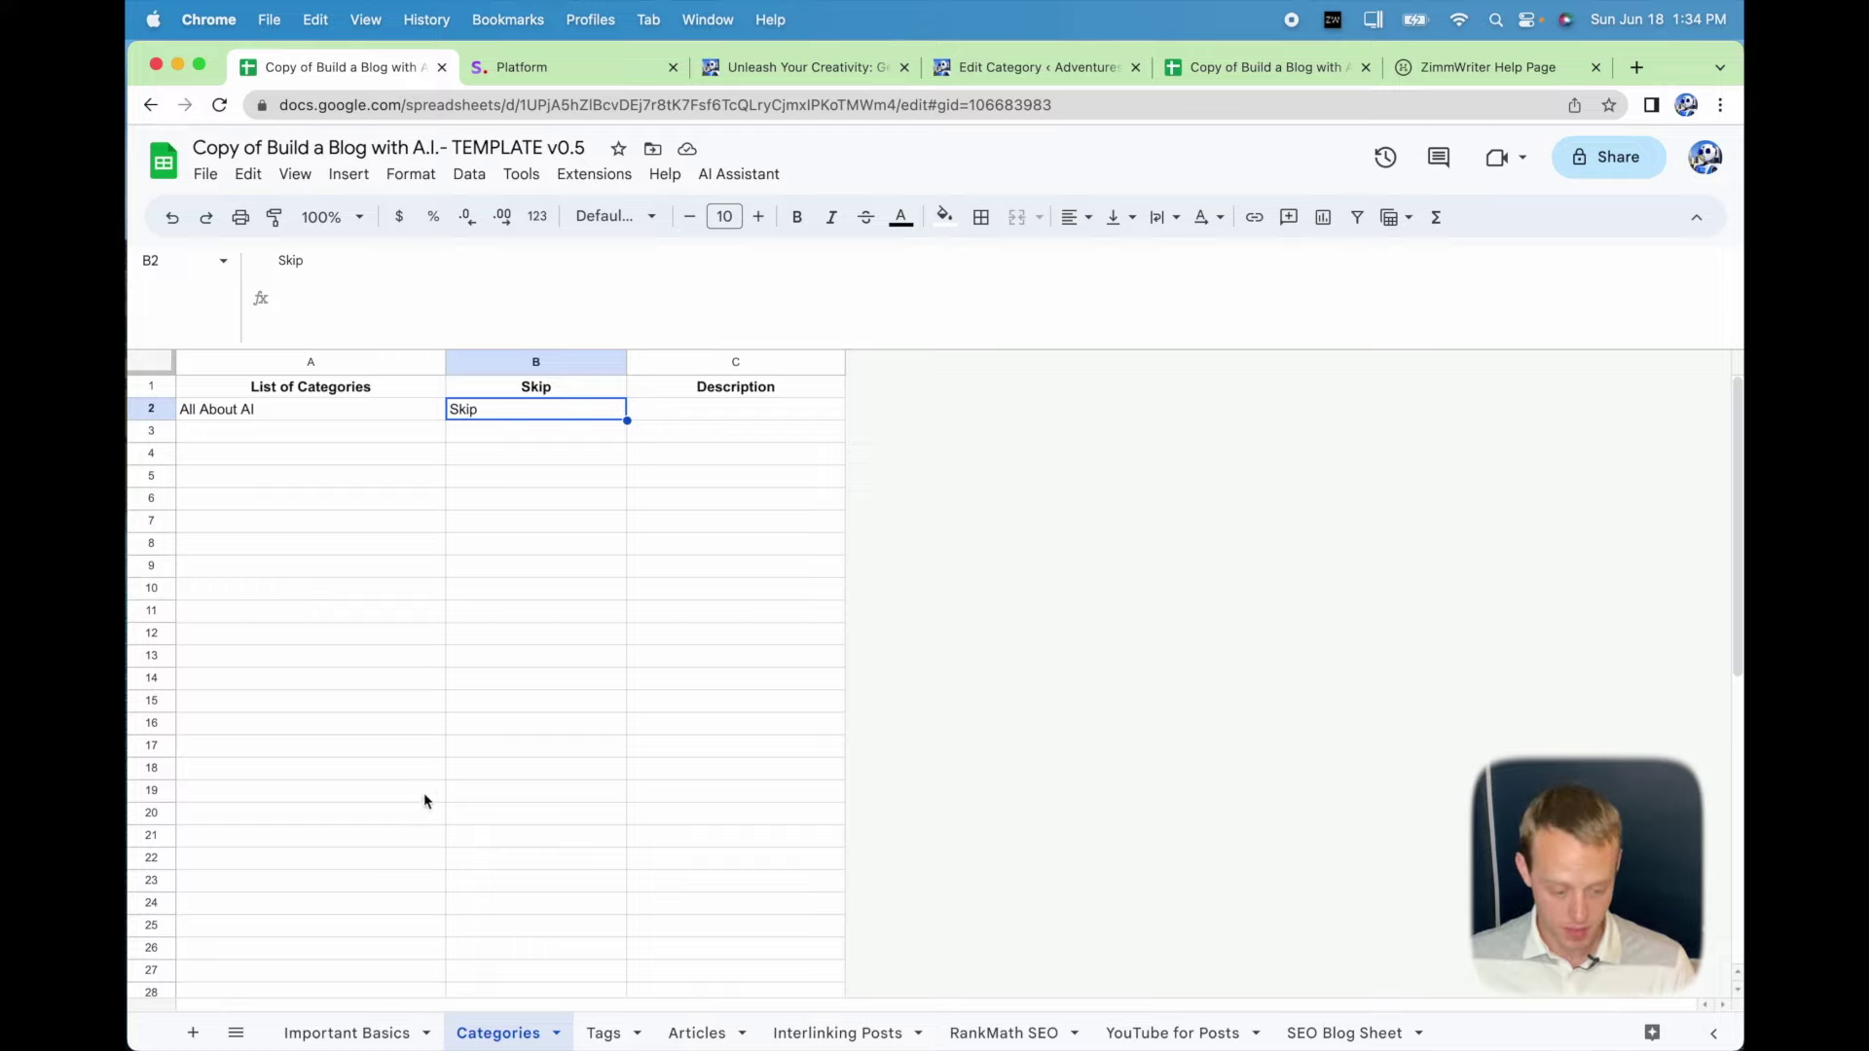
Run Generate Max Article Titles for the AI-Powered SEO Tools tag on the Tags sheet.
left_click(609, 1034)
left_click(837, 414)
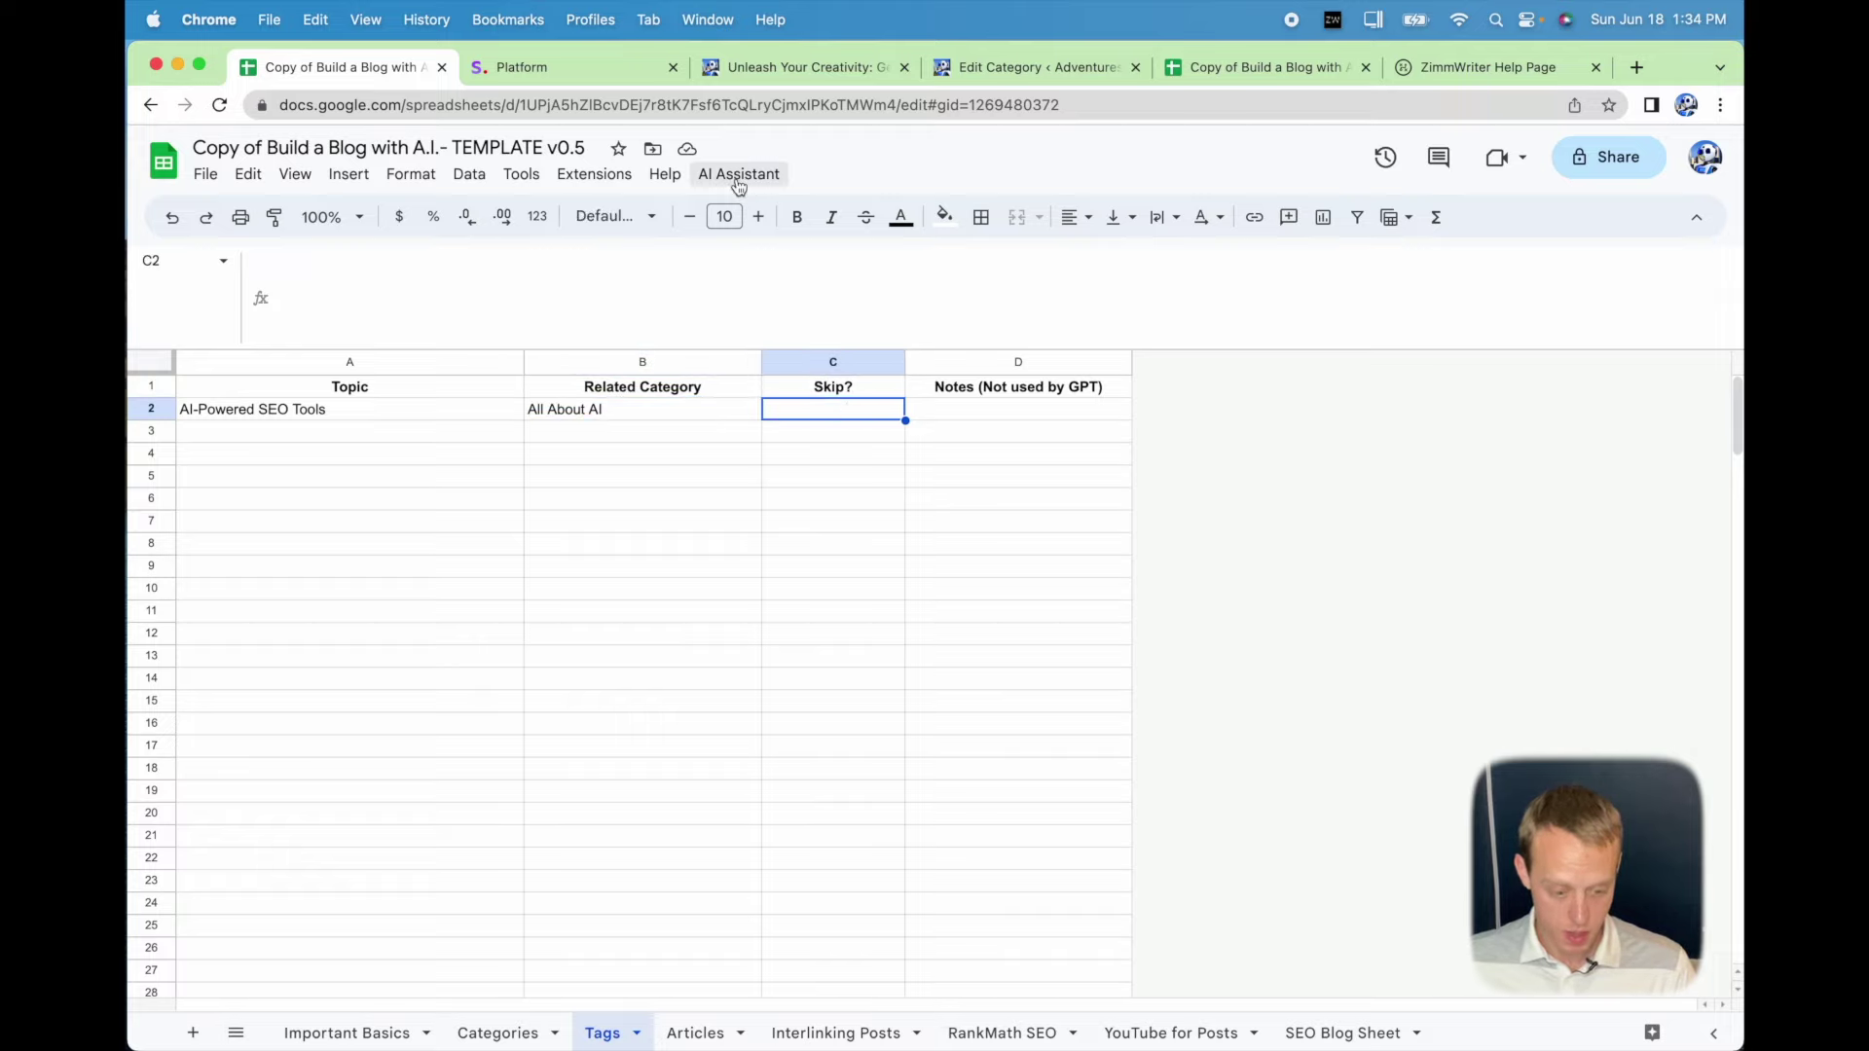
left_click(695, 1033)
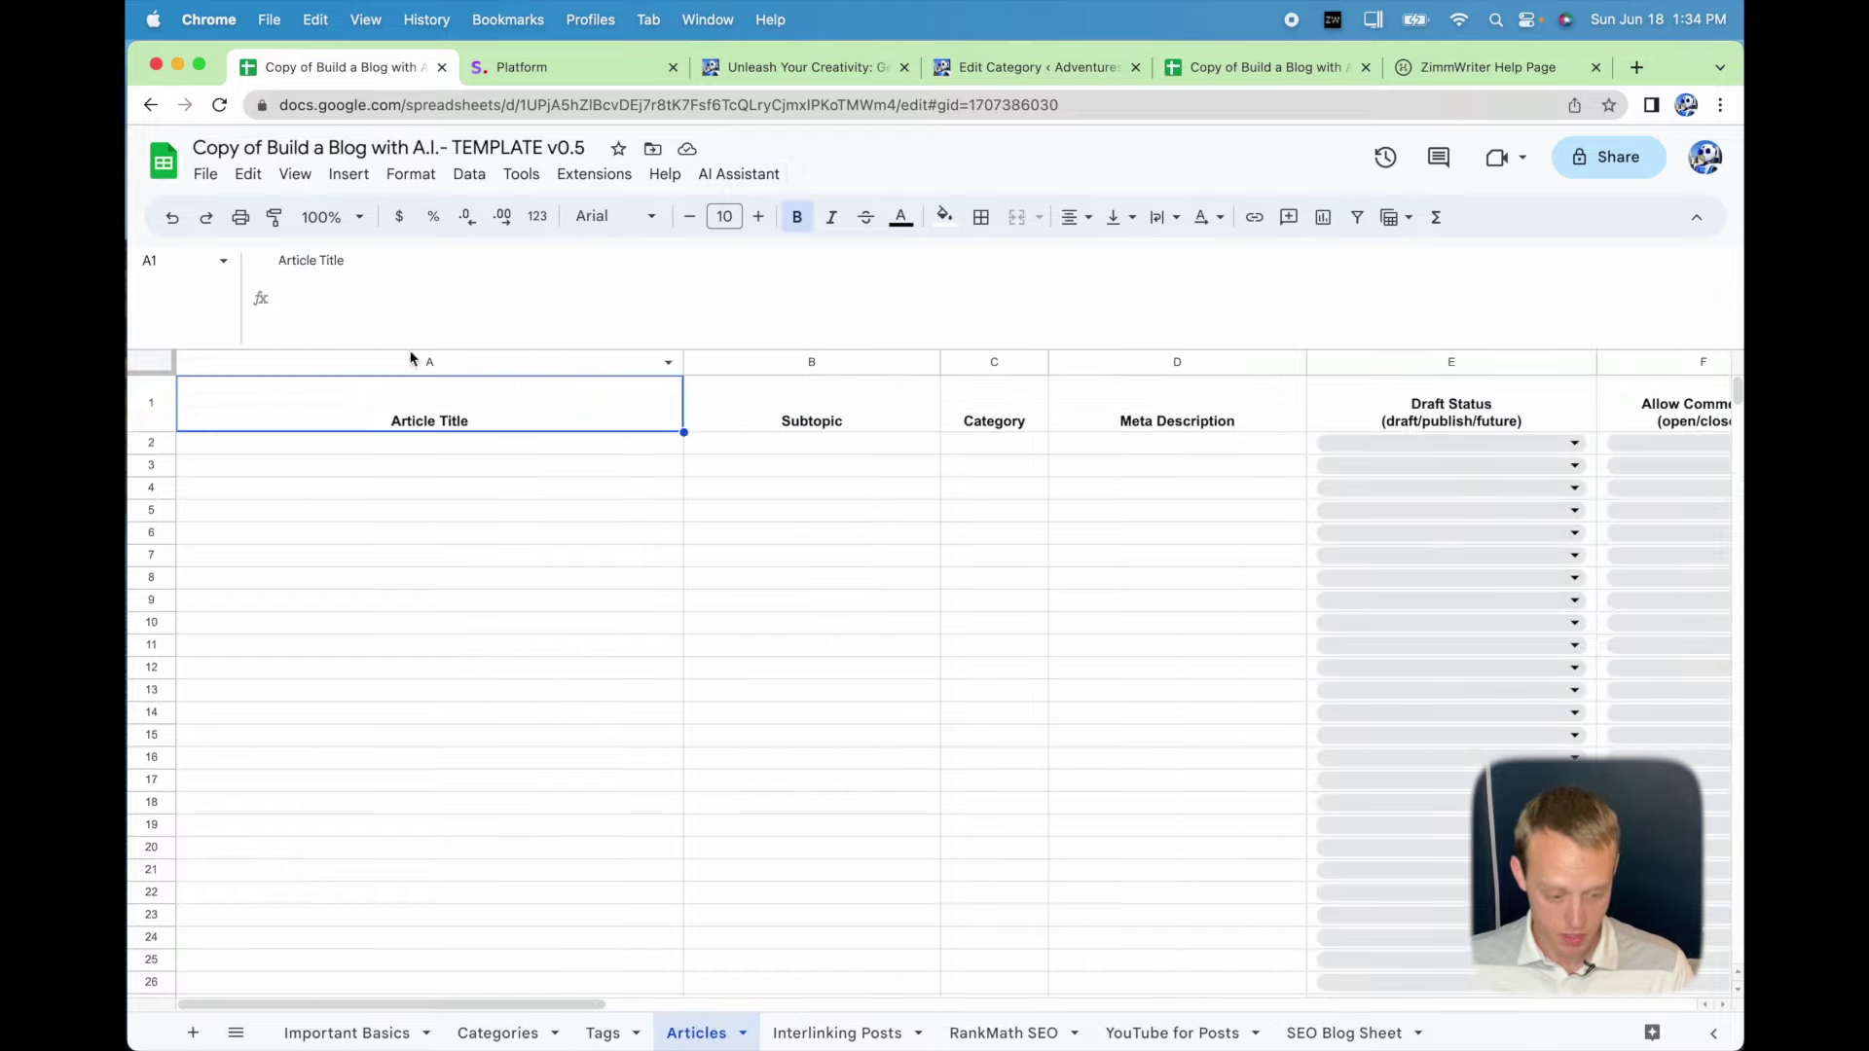
left_click(603, 1034)
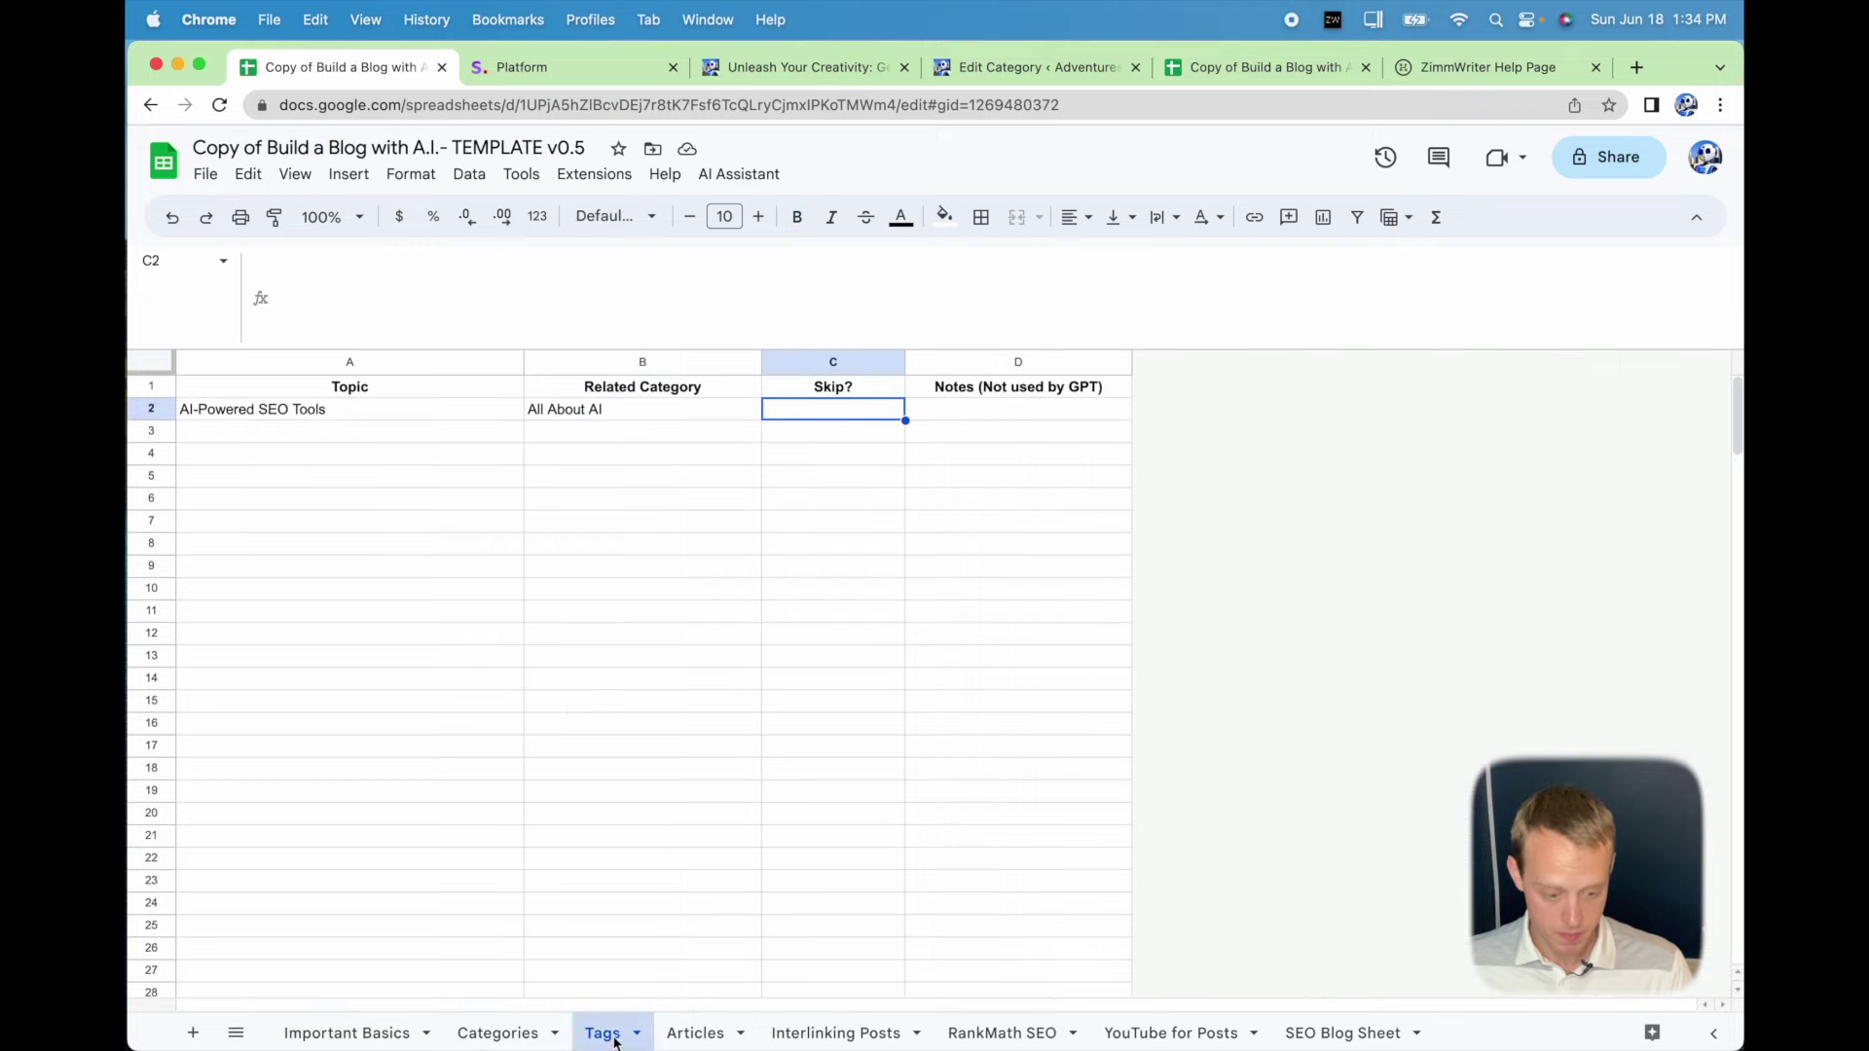
left_click(707, 183)
mouse_move(738, 281)
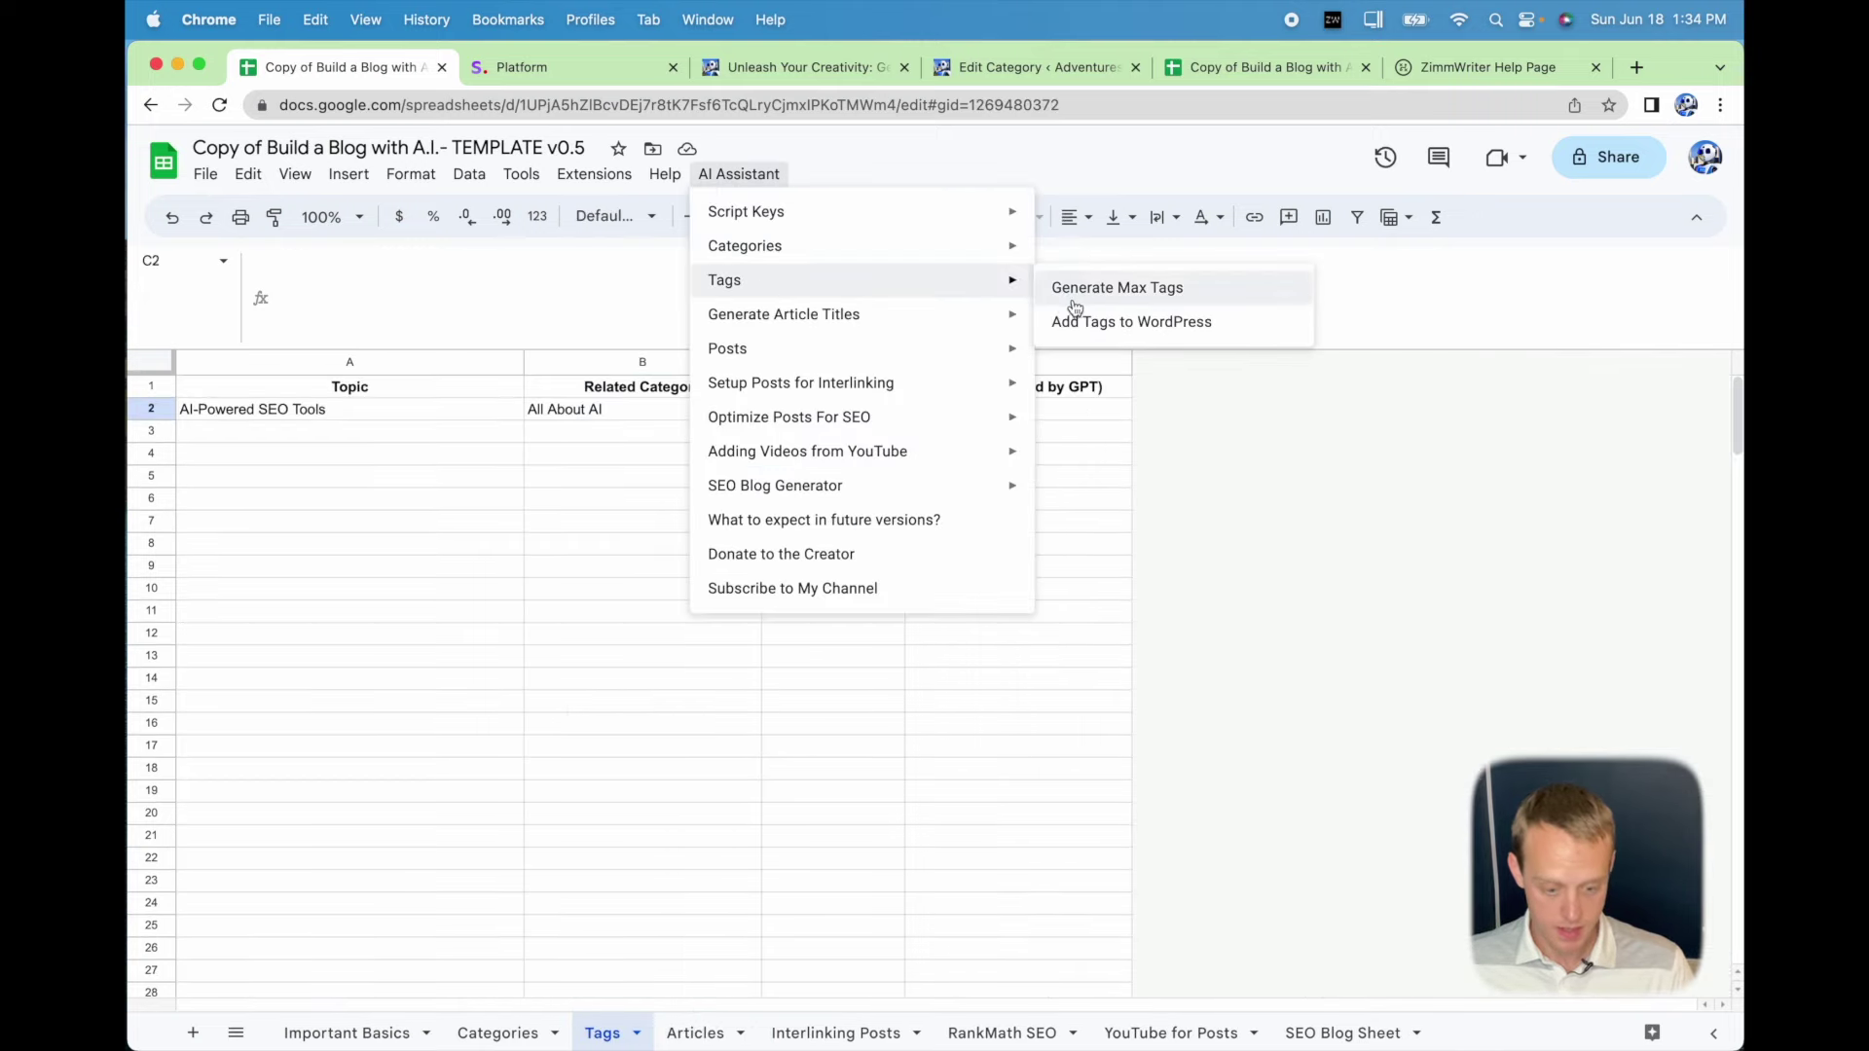
mouse_move(932, 323)
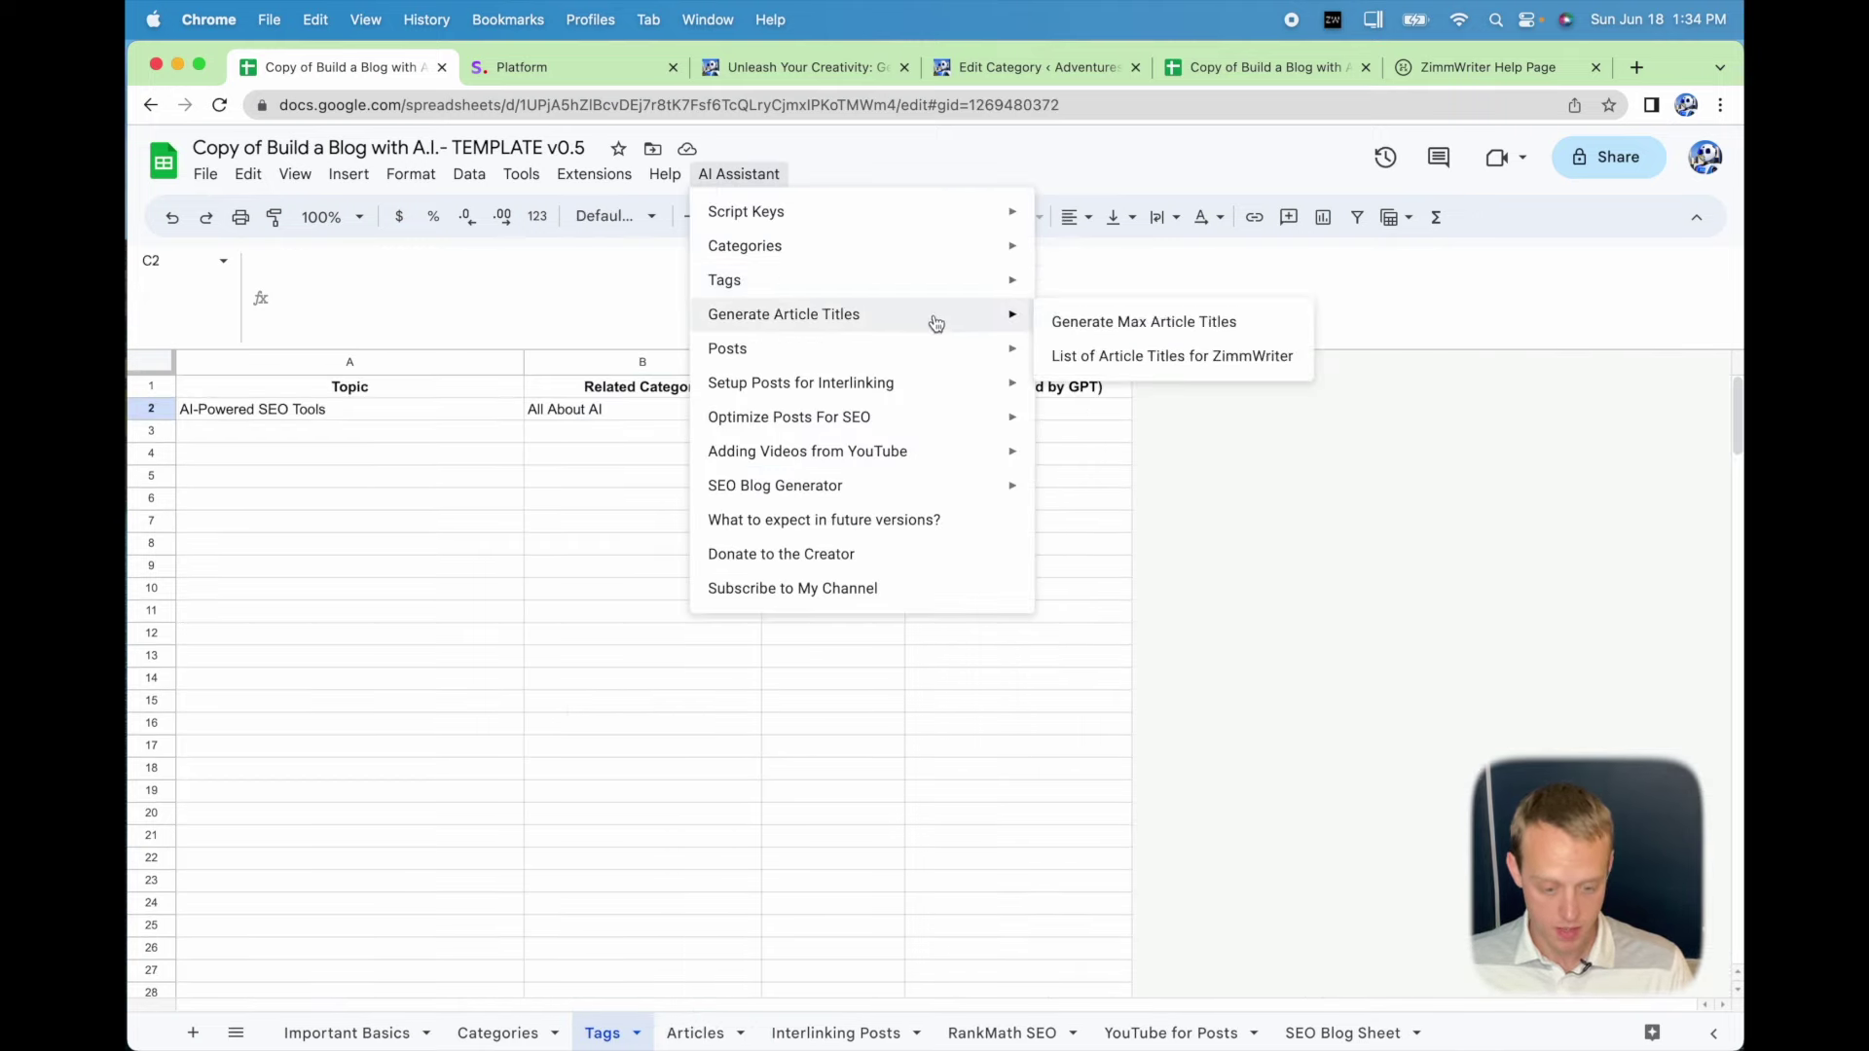
left_click(1071, 329)
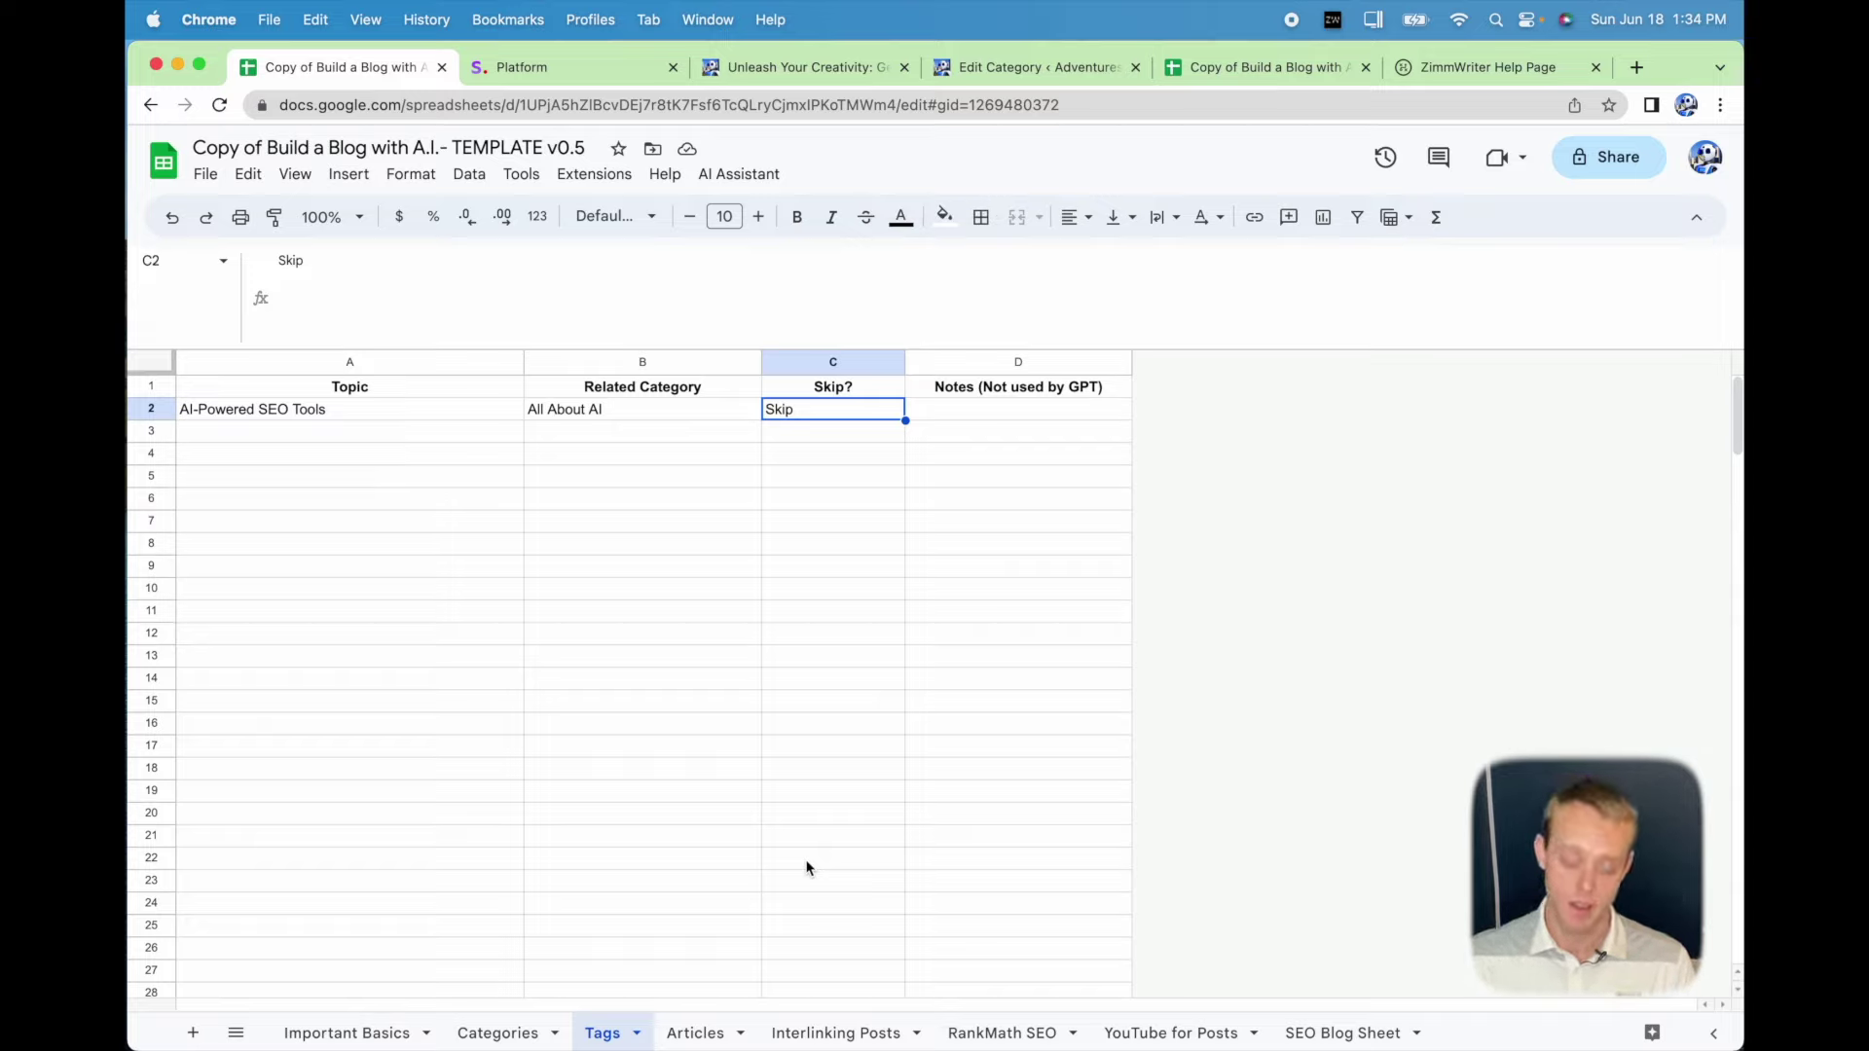
Review the generated article titles in A2:A6 of the Articles sheet and view the start of the ZimmWriter Help page.
left_click(696, 1033)
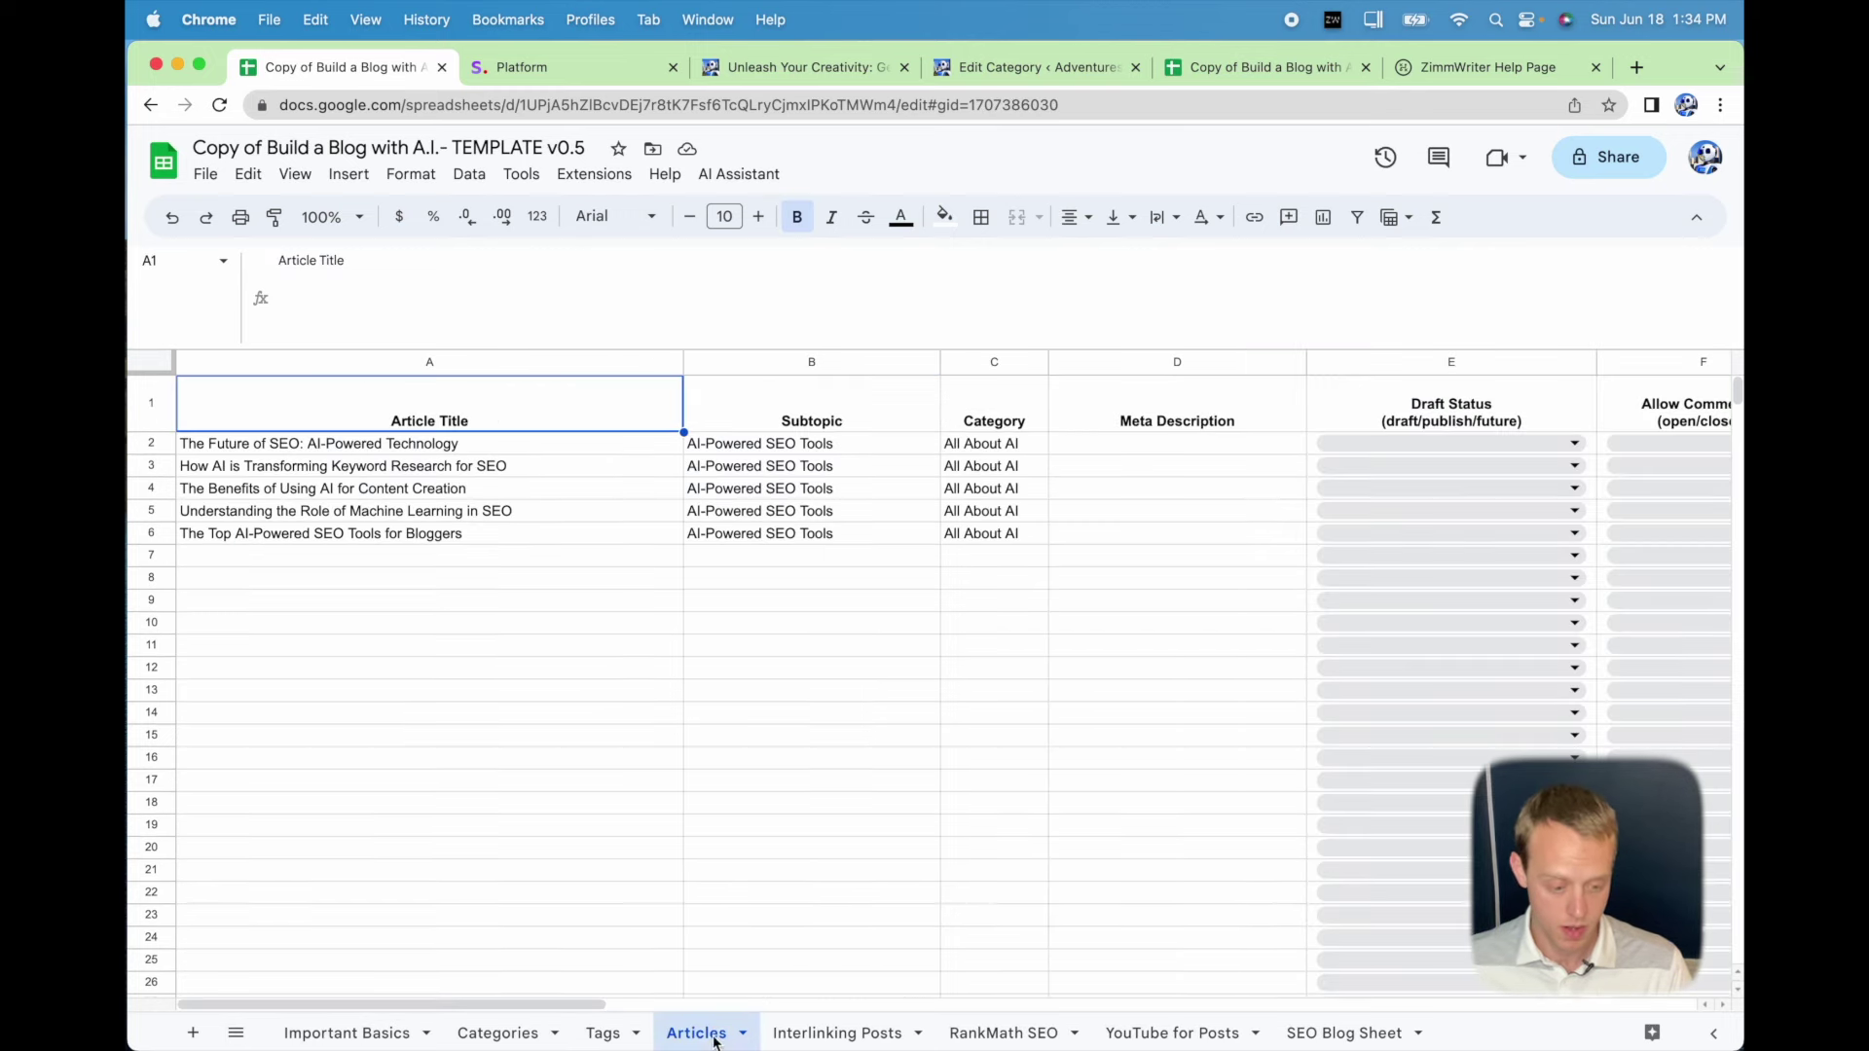
left_click(491, 450)
left_click_drag(492, 456, 524, 541)
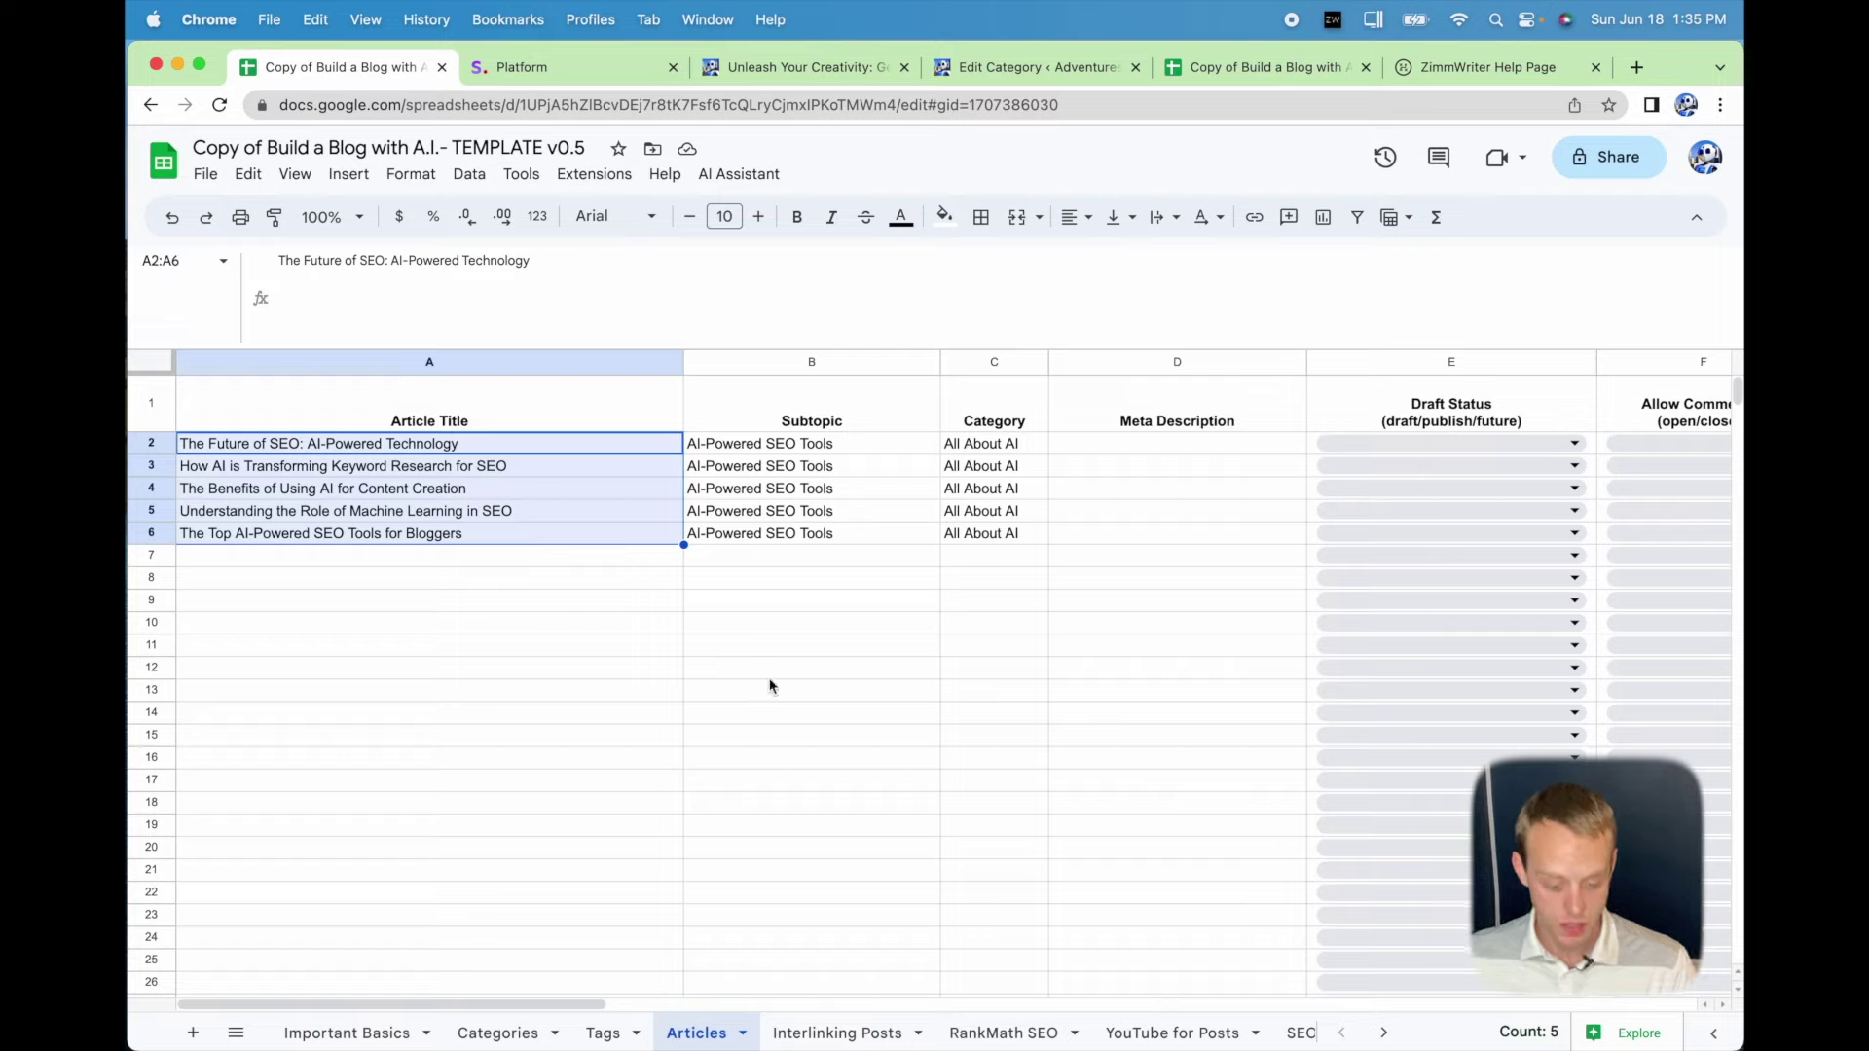
left_click(569, 391)
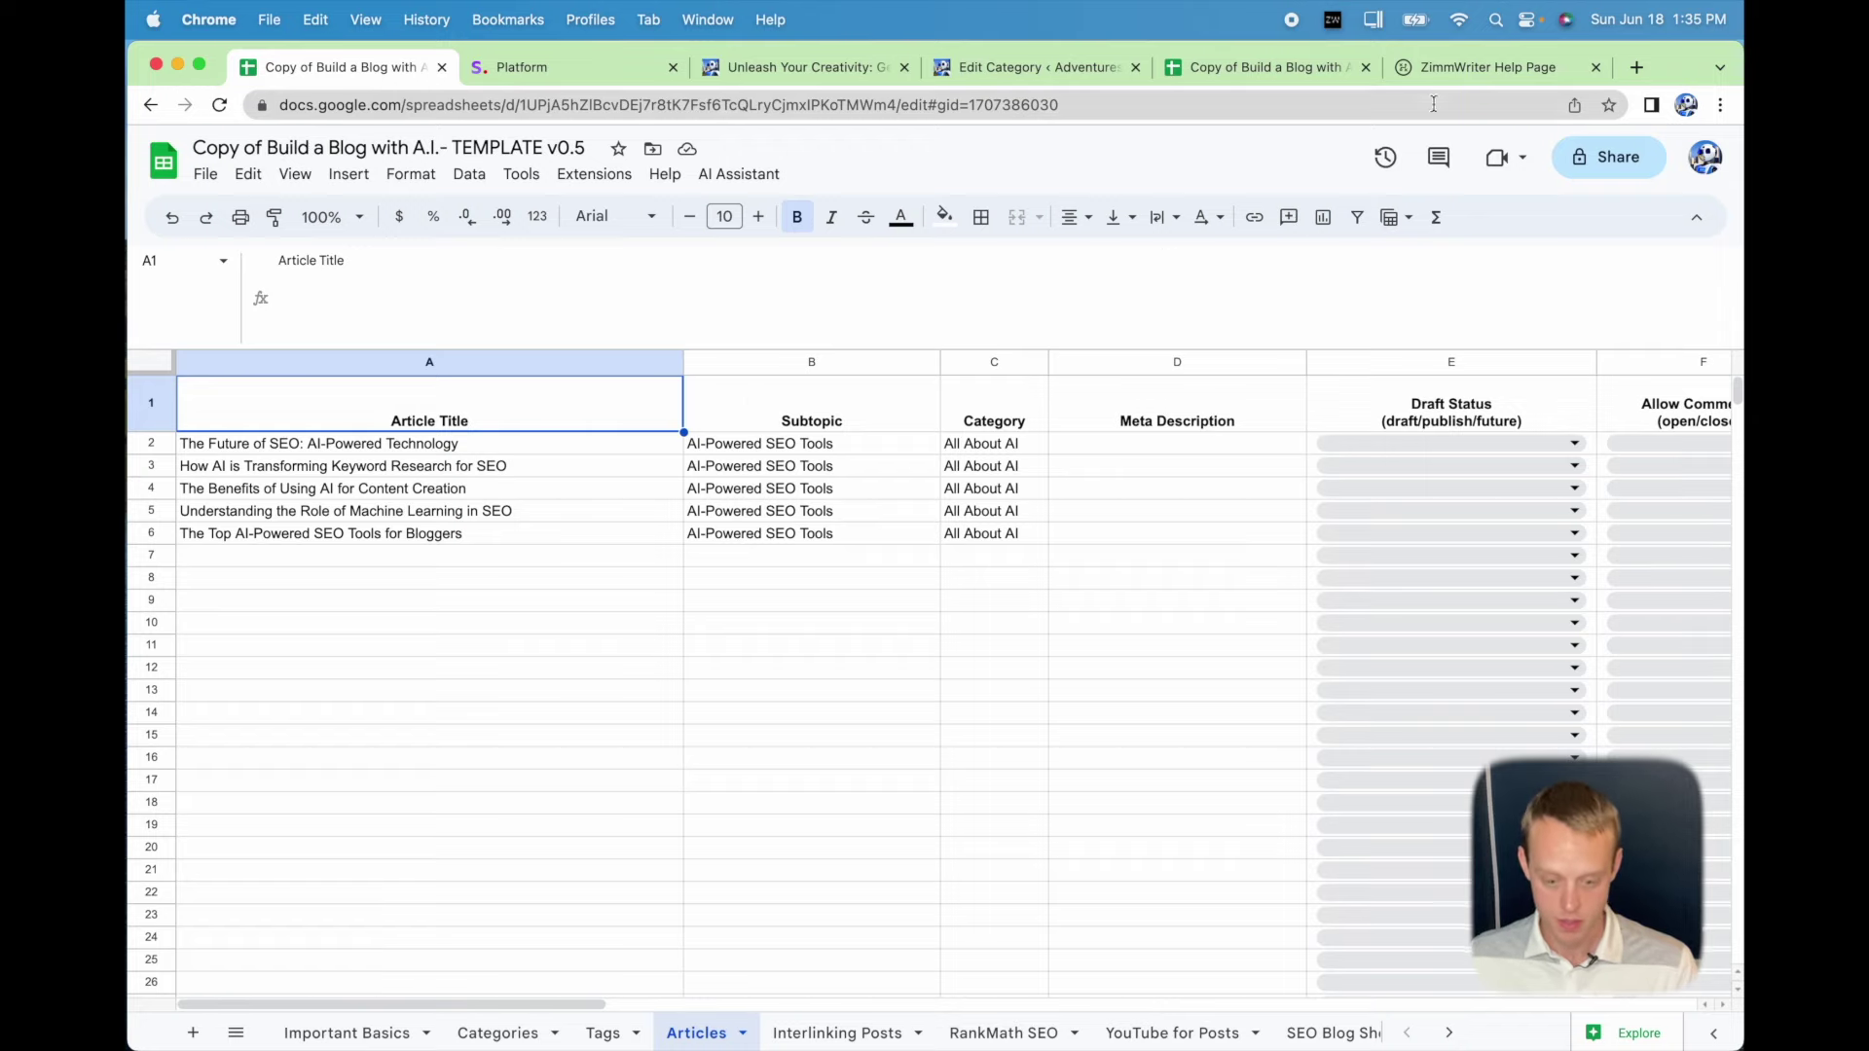
left_click(1437, 67)
scroll(1126, 592, "up", 10)
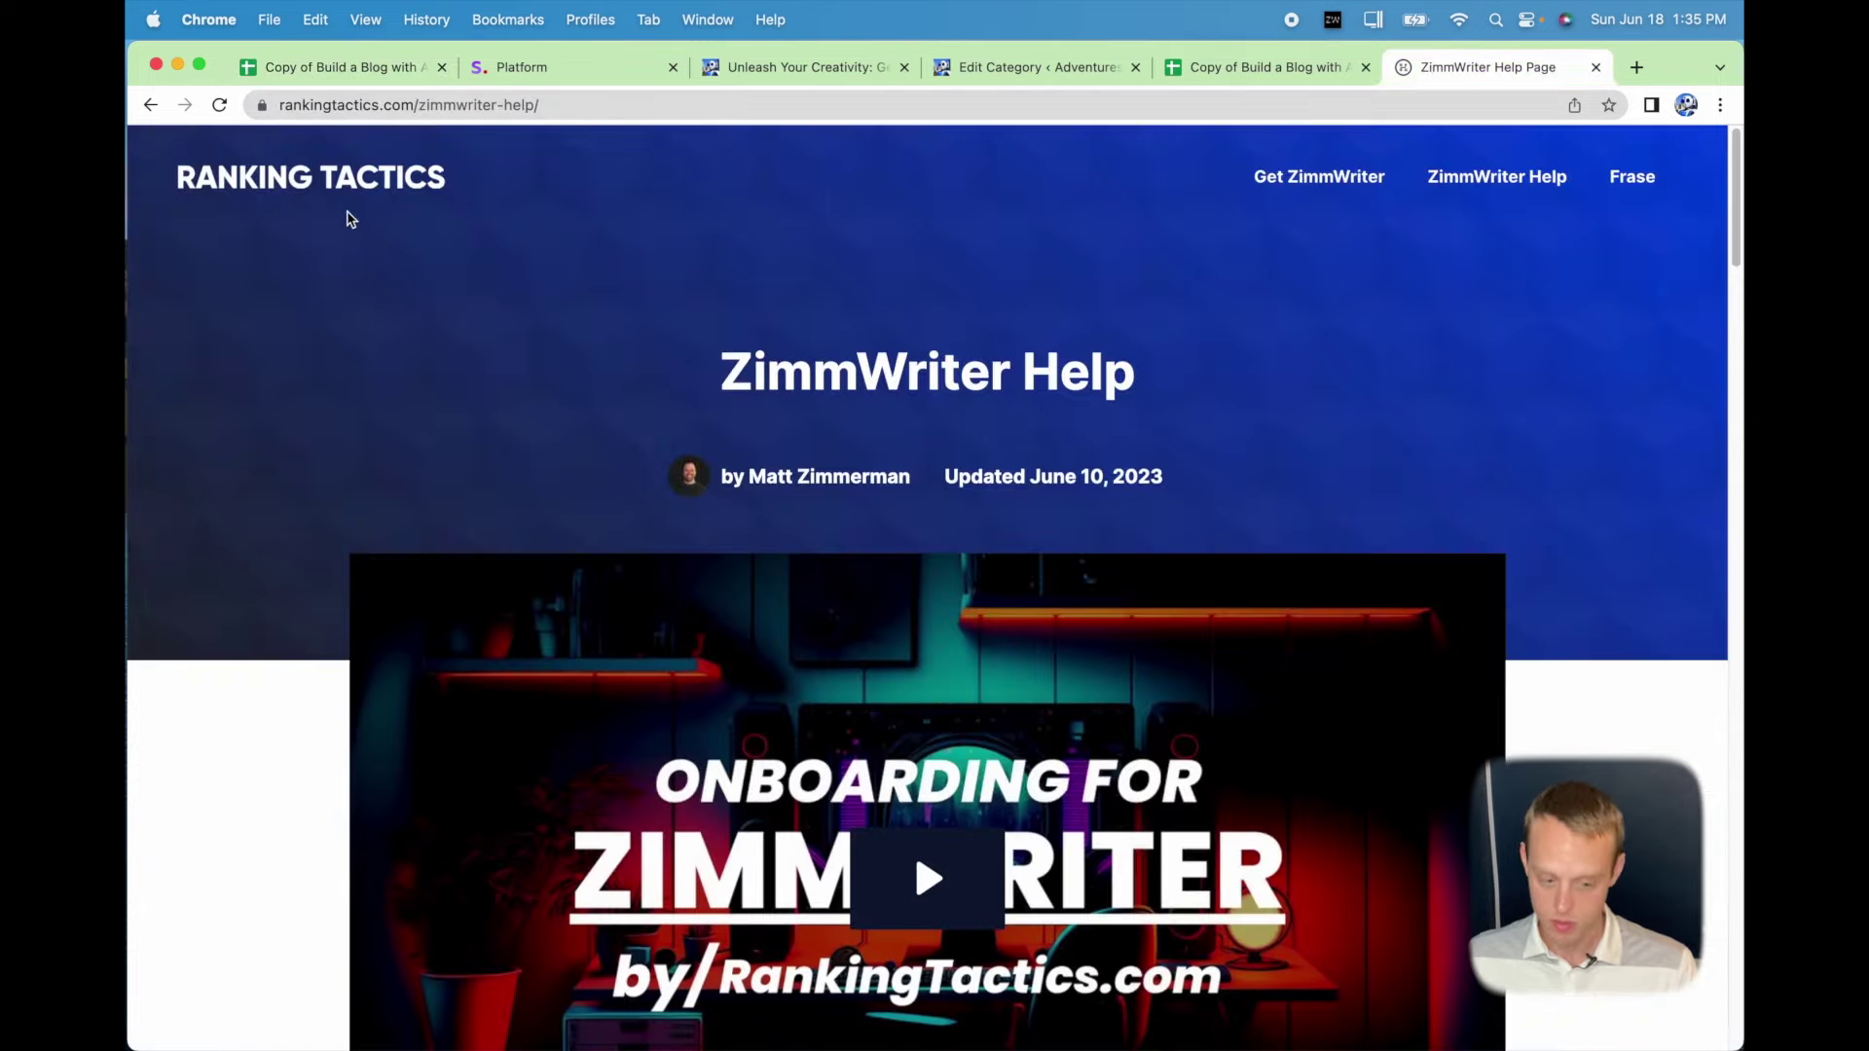
Run List of Article Titles for ZimmWriter on the Articles sheet and copy the whole semicolon-separated list.
left_click(379, 73)
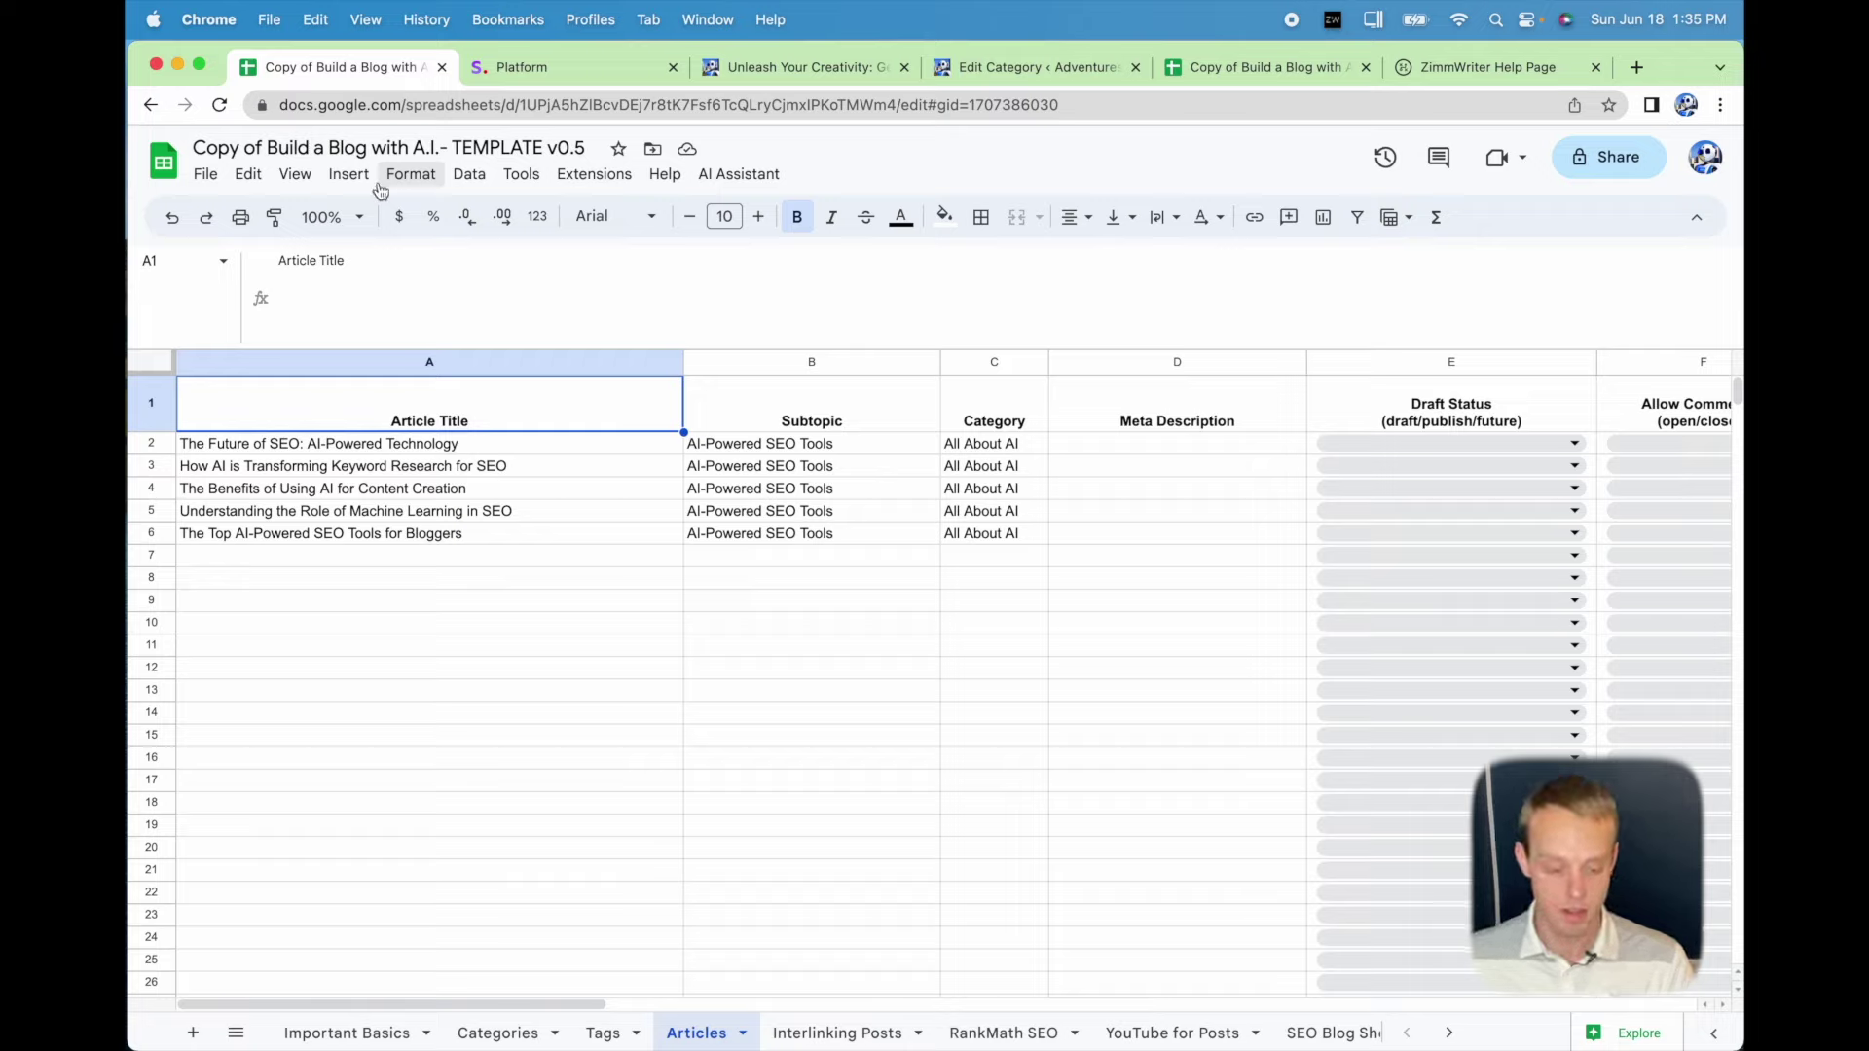
left_click(735, 175)
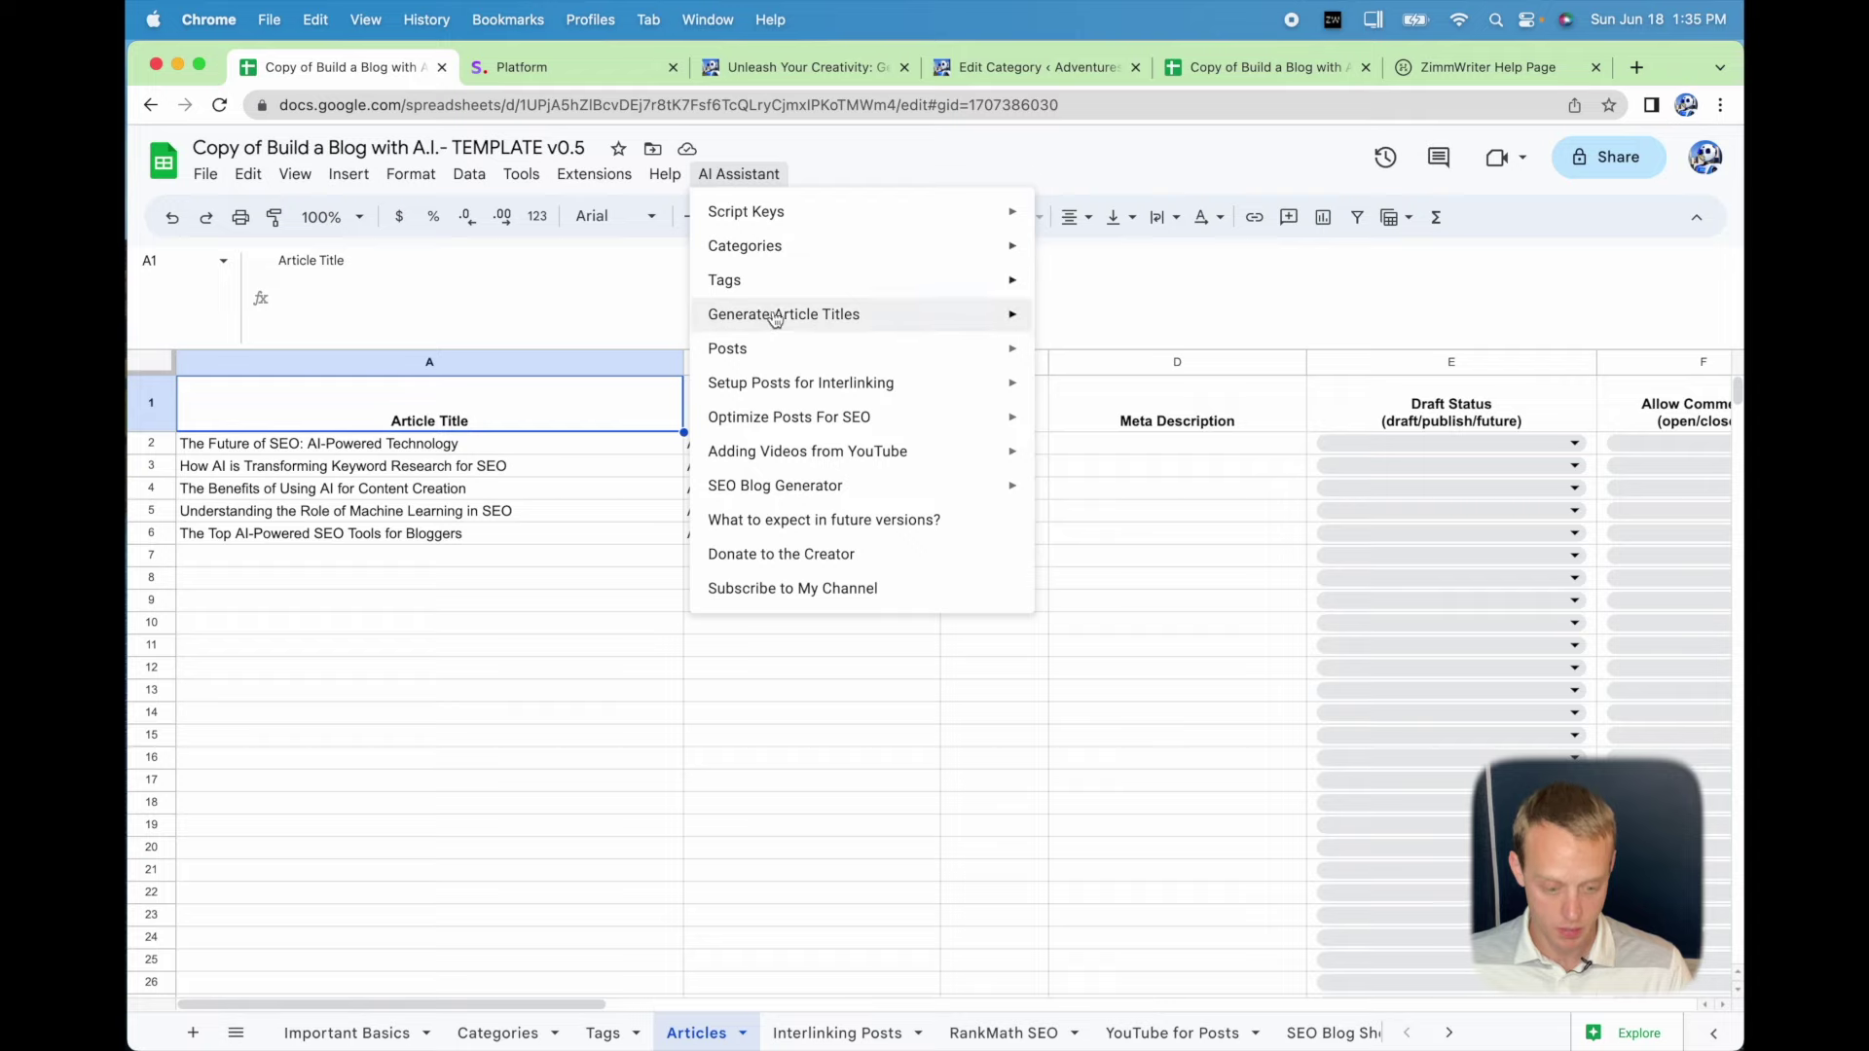
mouse_move(776, 318)
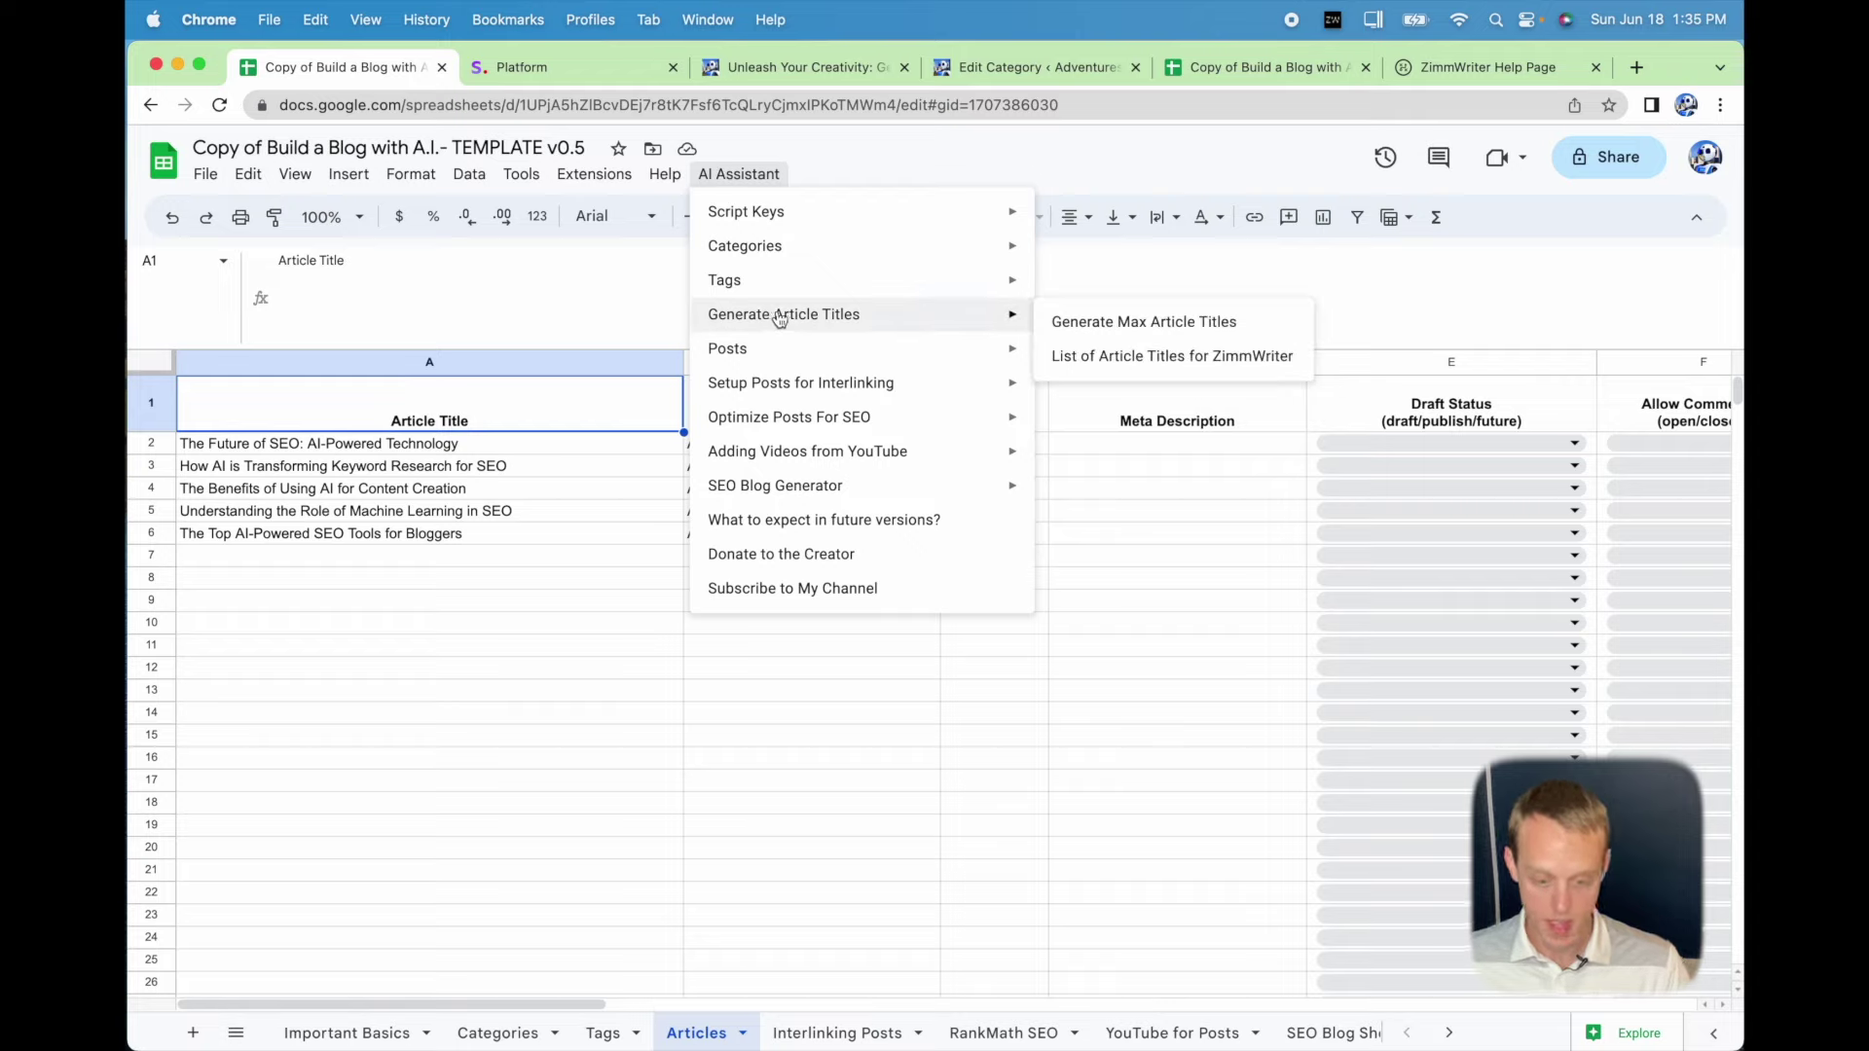
left_click(1102, 356)
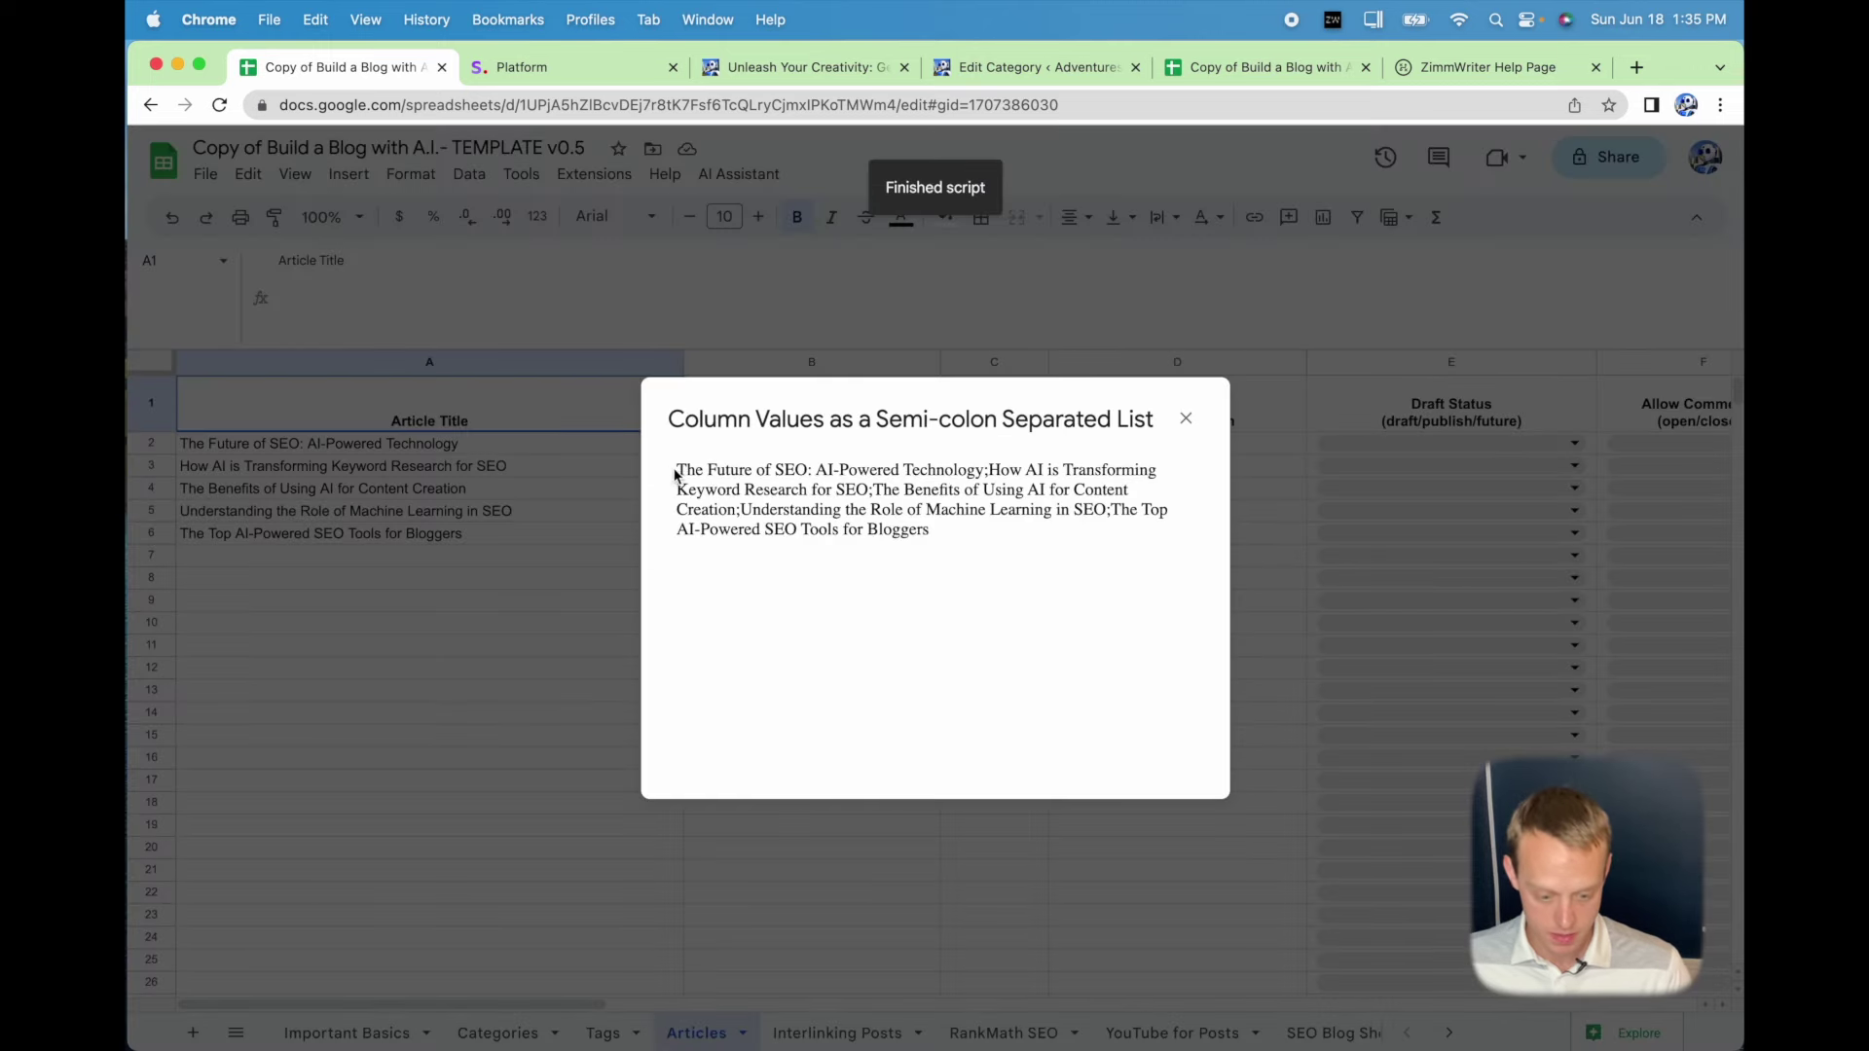
left_click_drag(675, 470, 952, 542)
key("super+c")
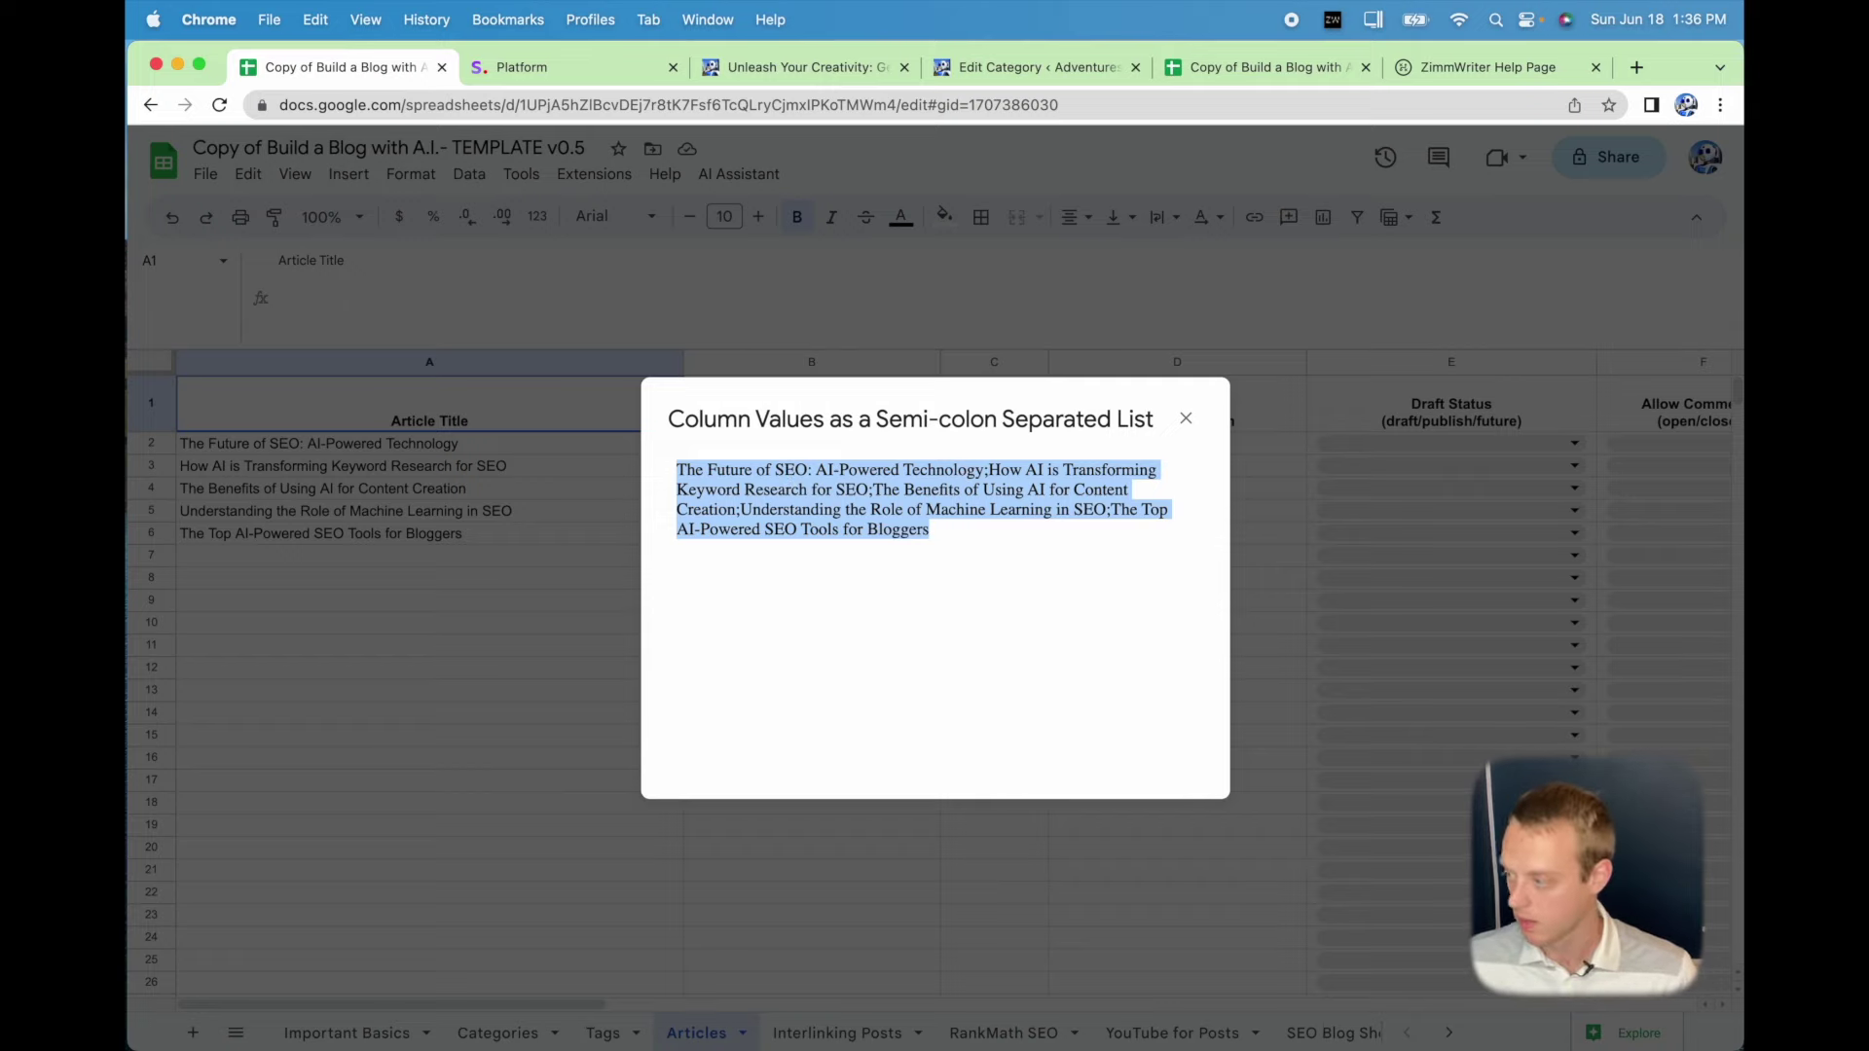
Switch to ZimmWriter, paste the copied titles into the Bulk Blog Writer, and enable the Midjourney prompt for each H2.
left_click_drag(1019, 345, 1267, 241)
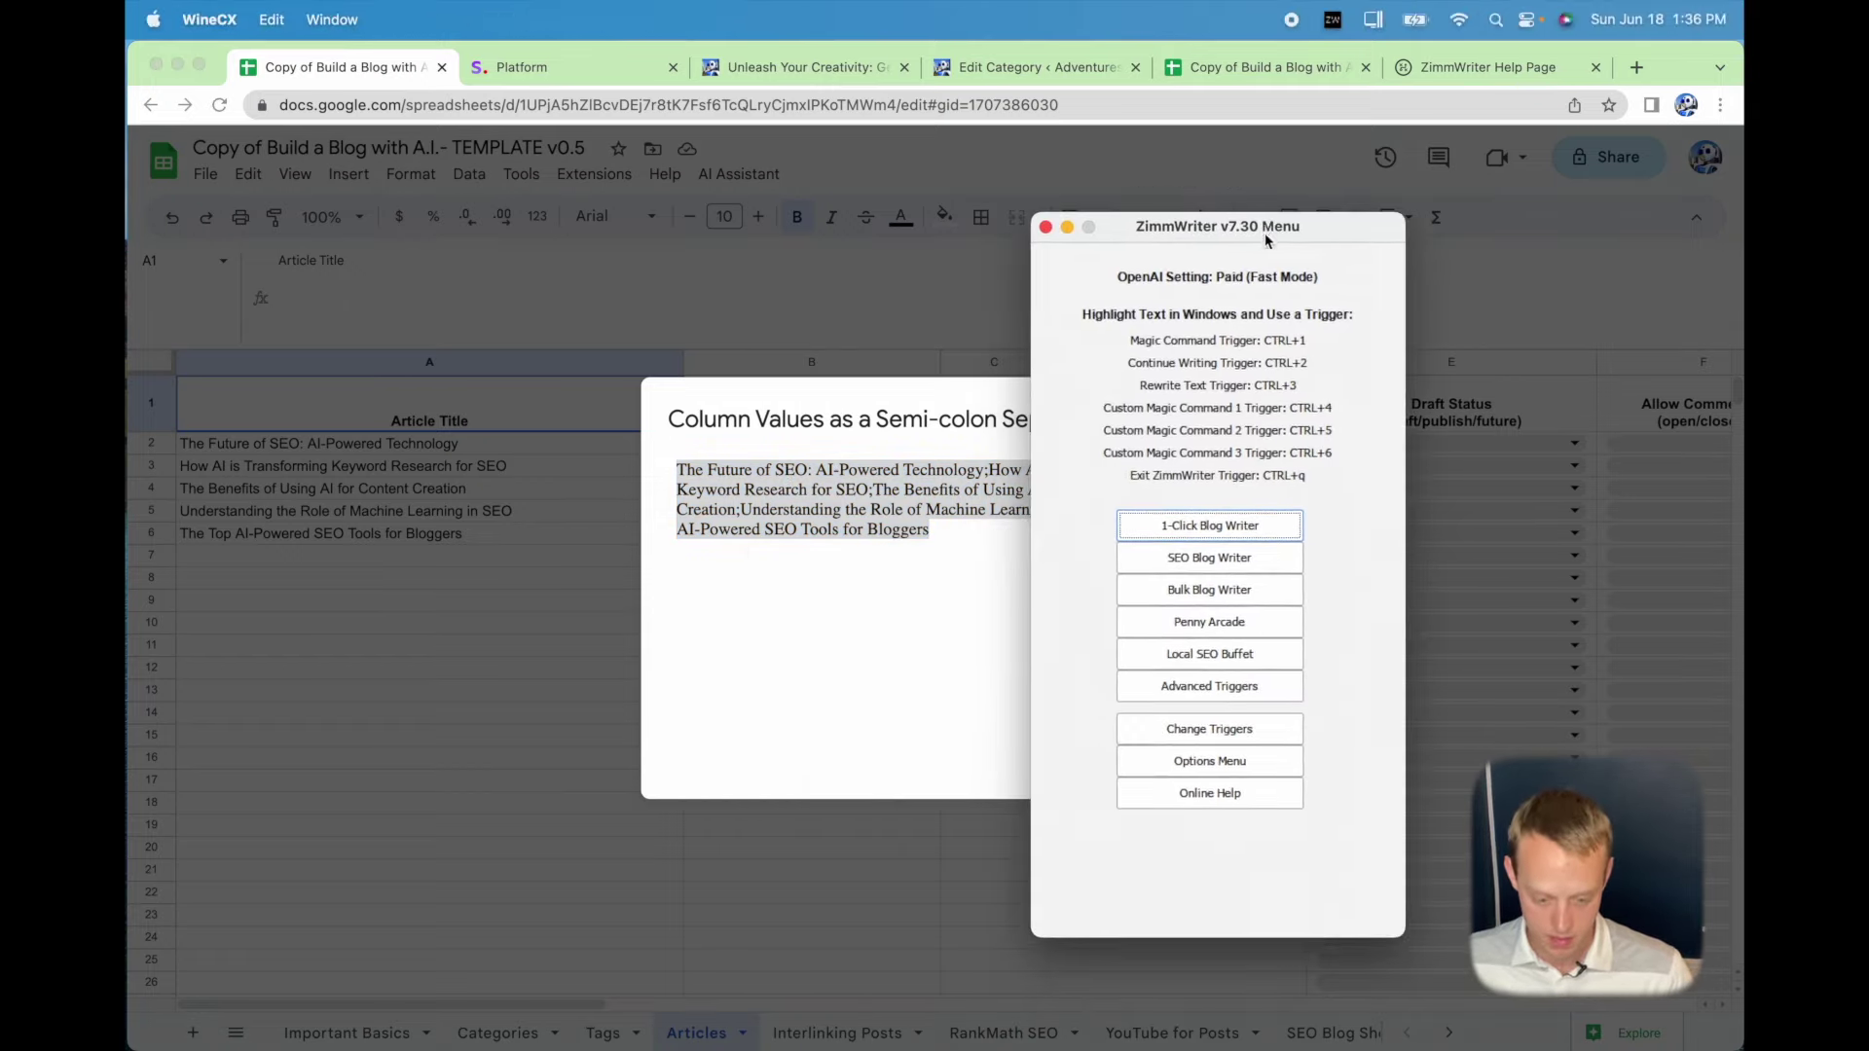
left_click(1231, 590)
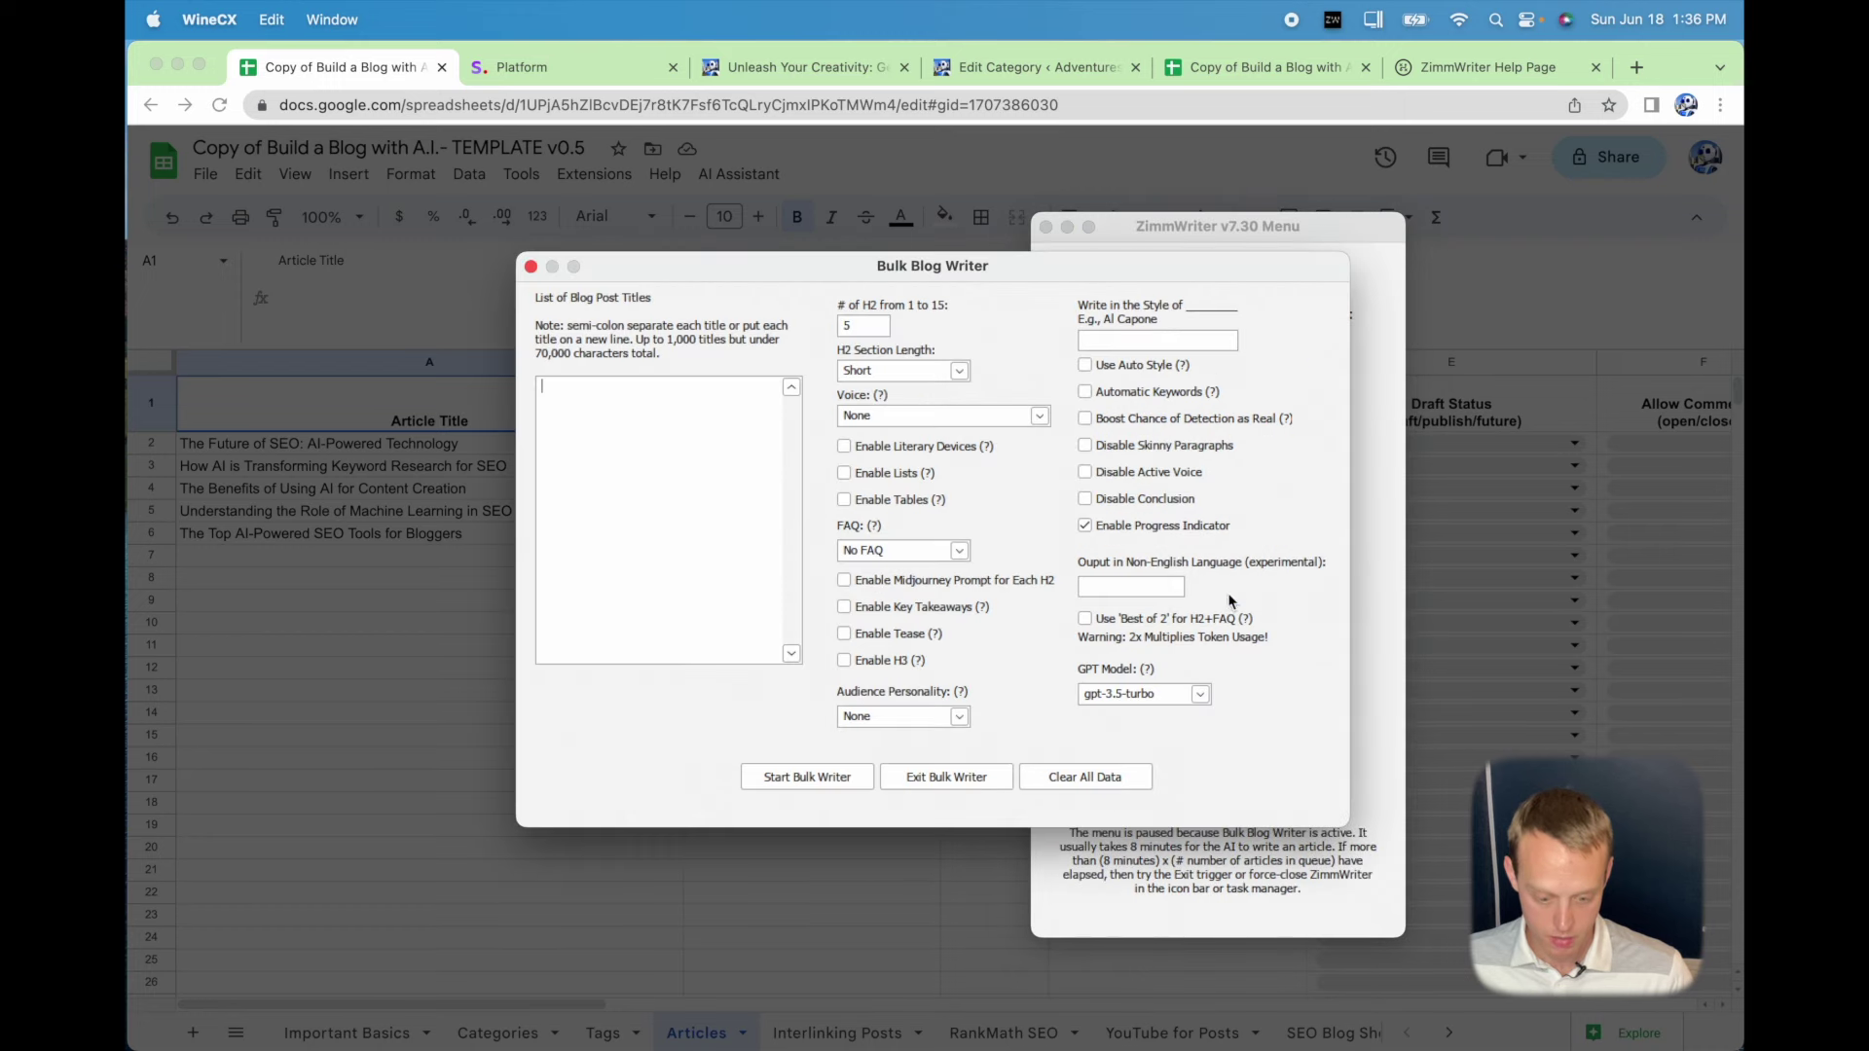
key("super+v")
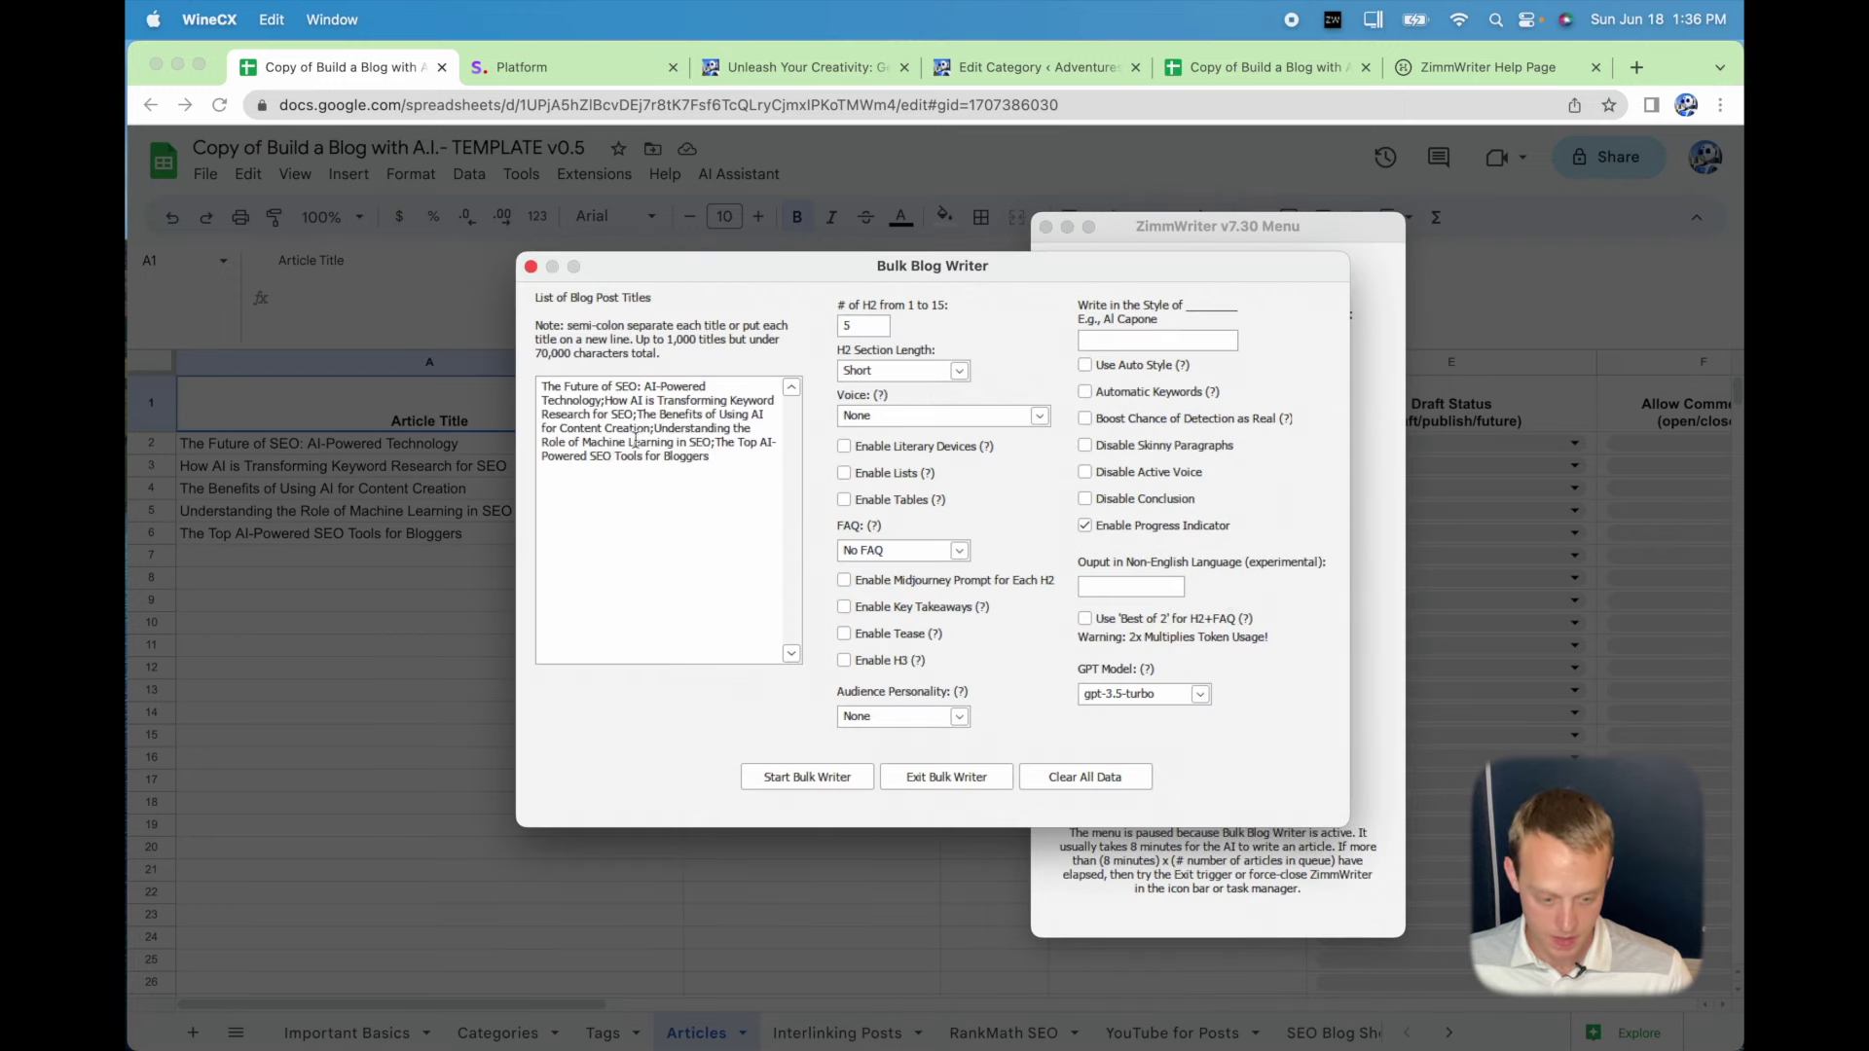
left_click(859, 323)
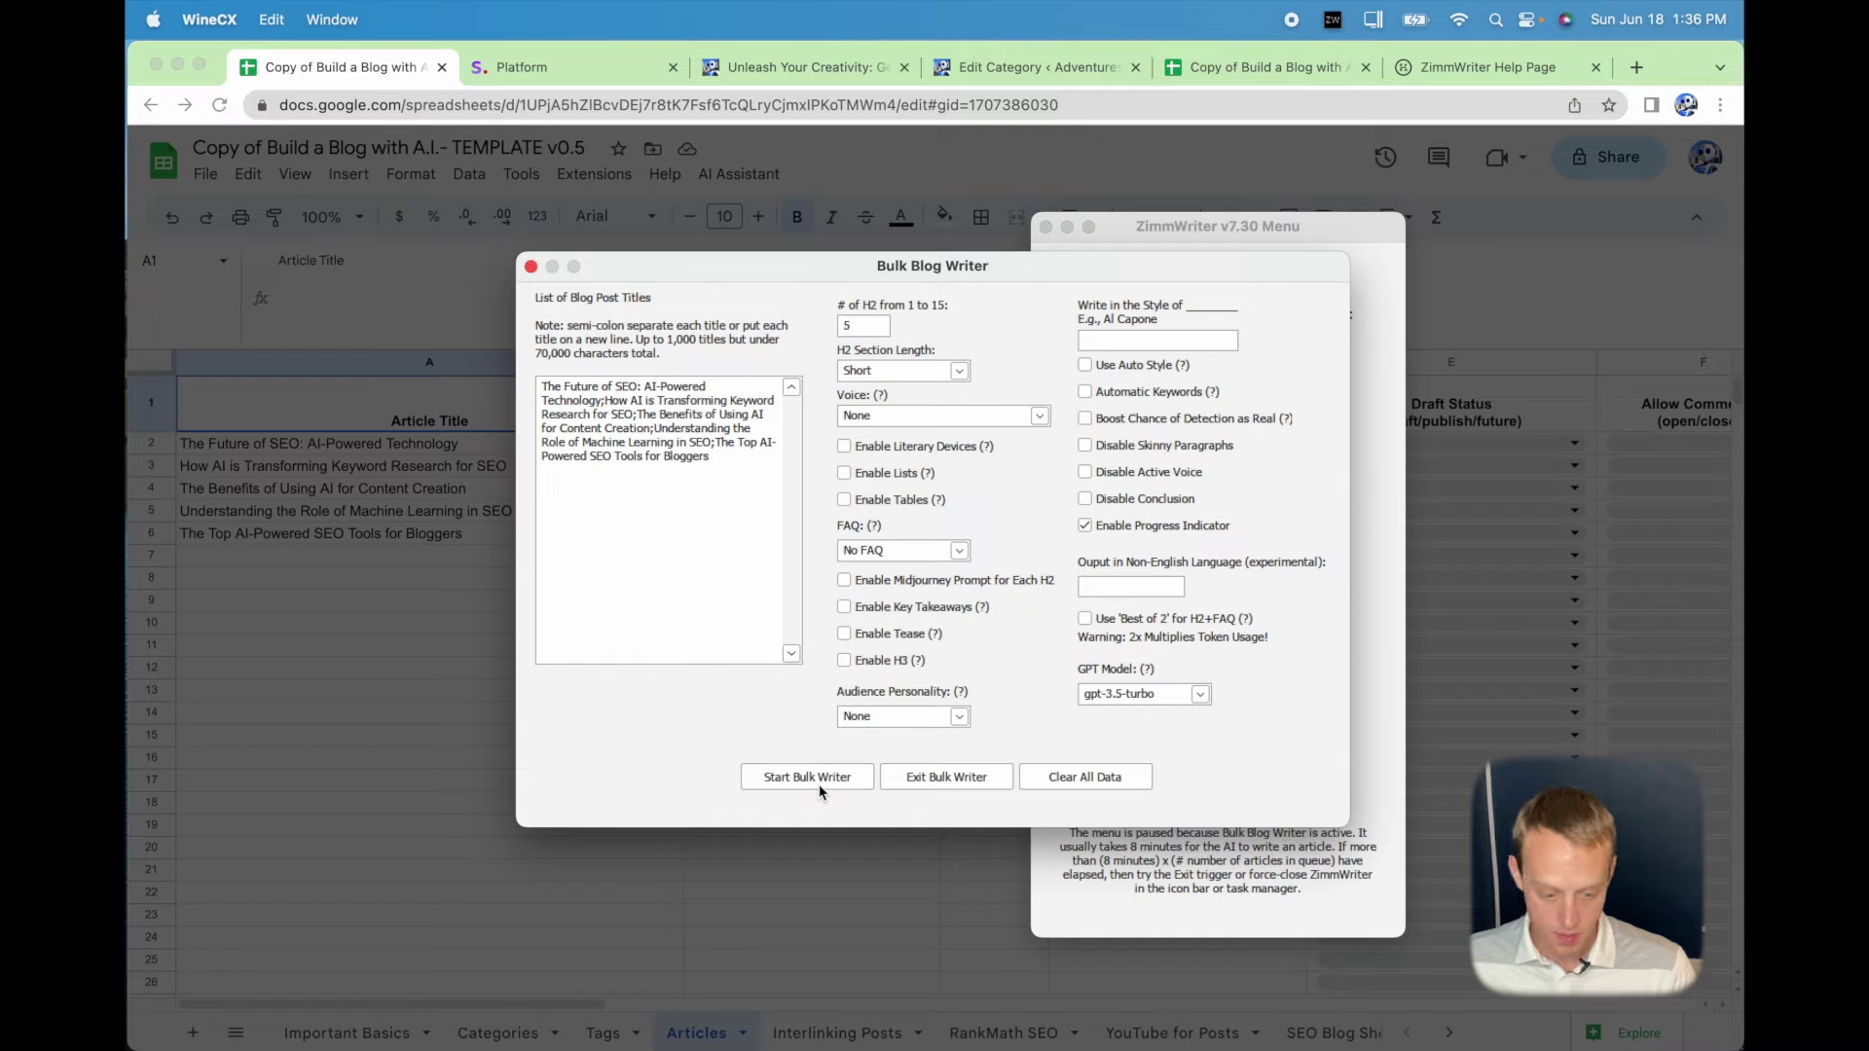
left_click(845, 582)
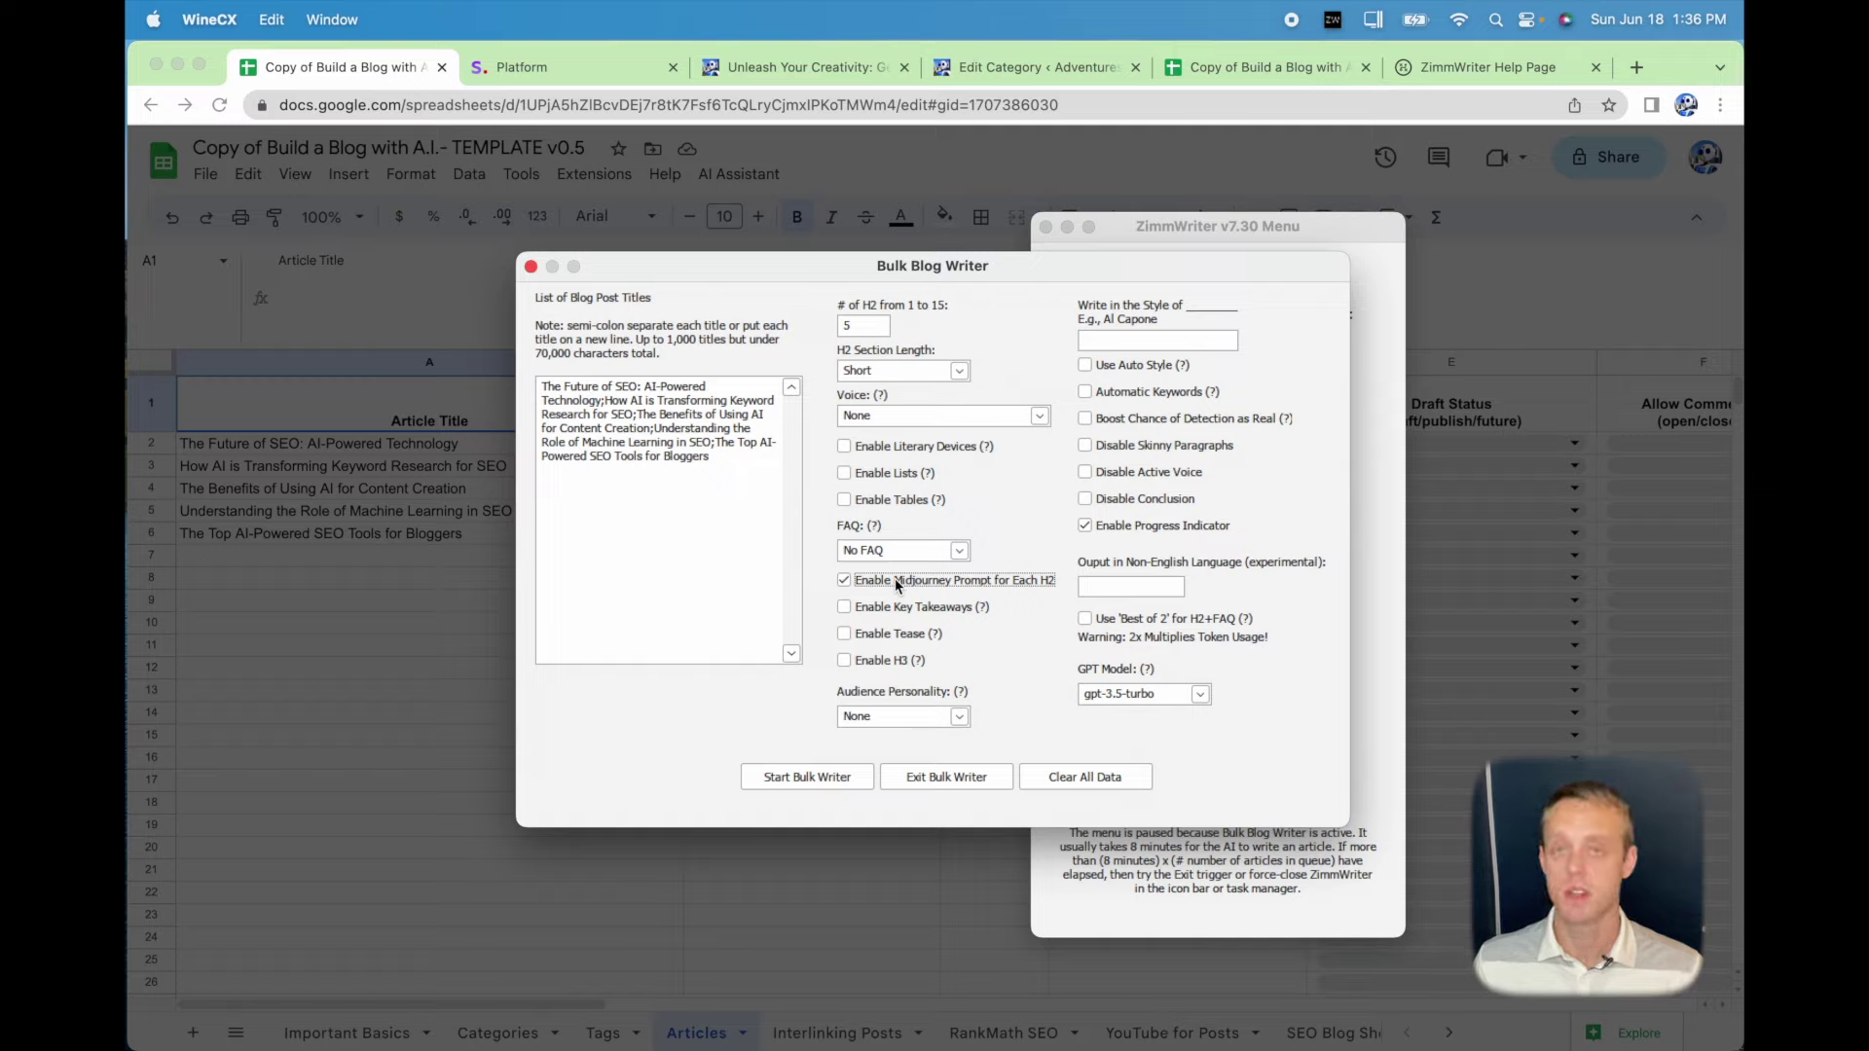
View the Bulk Blog Writer's list of articles to confirm, and leave the writer without proceeding while keeping ZimmWriter open.
left_click(820, 779)
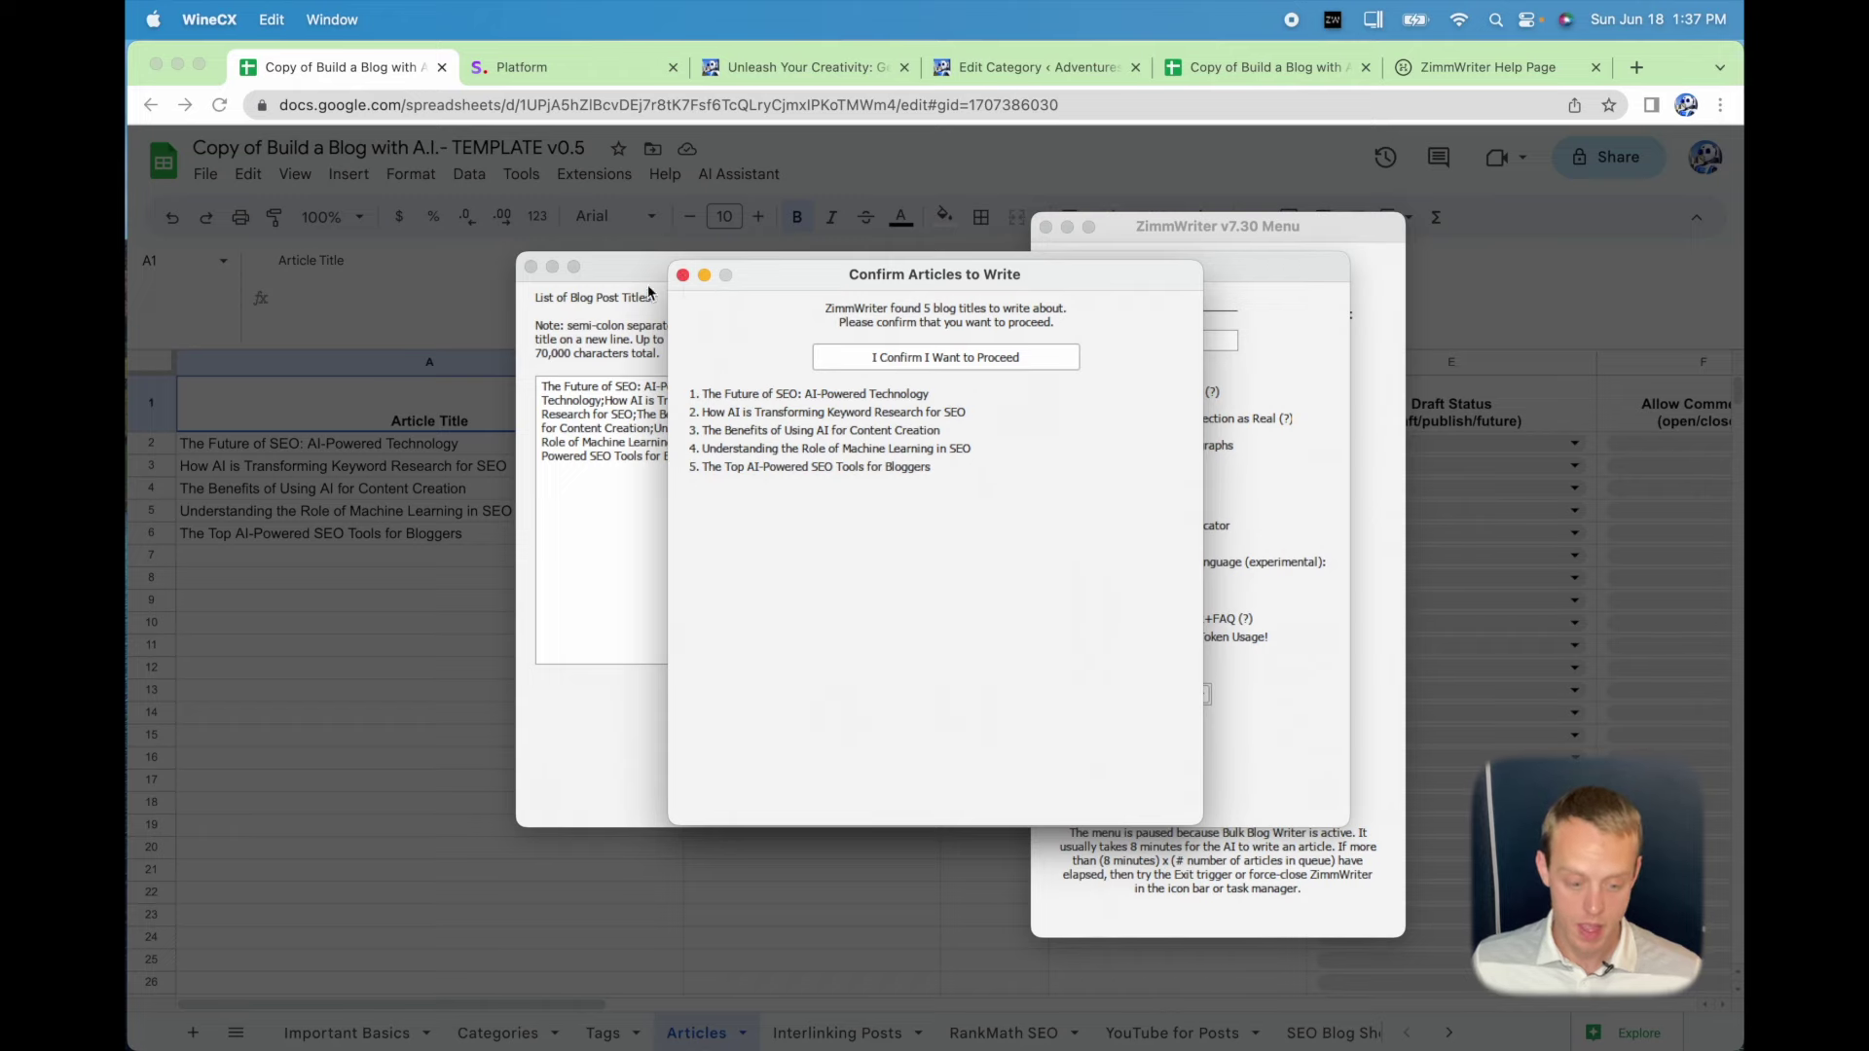
left_click(682, 275)
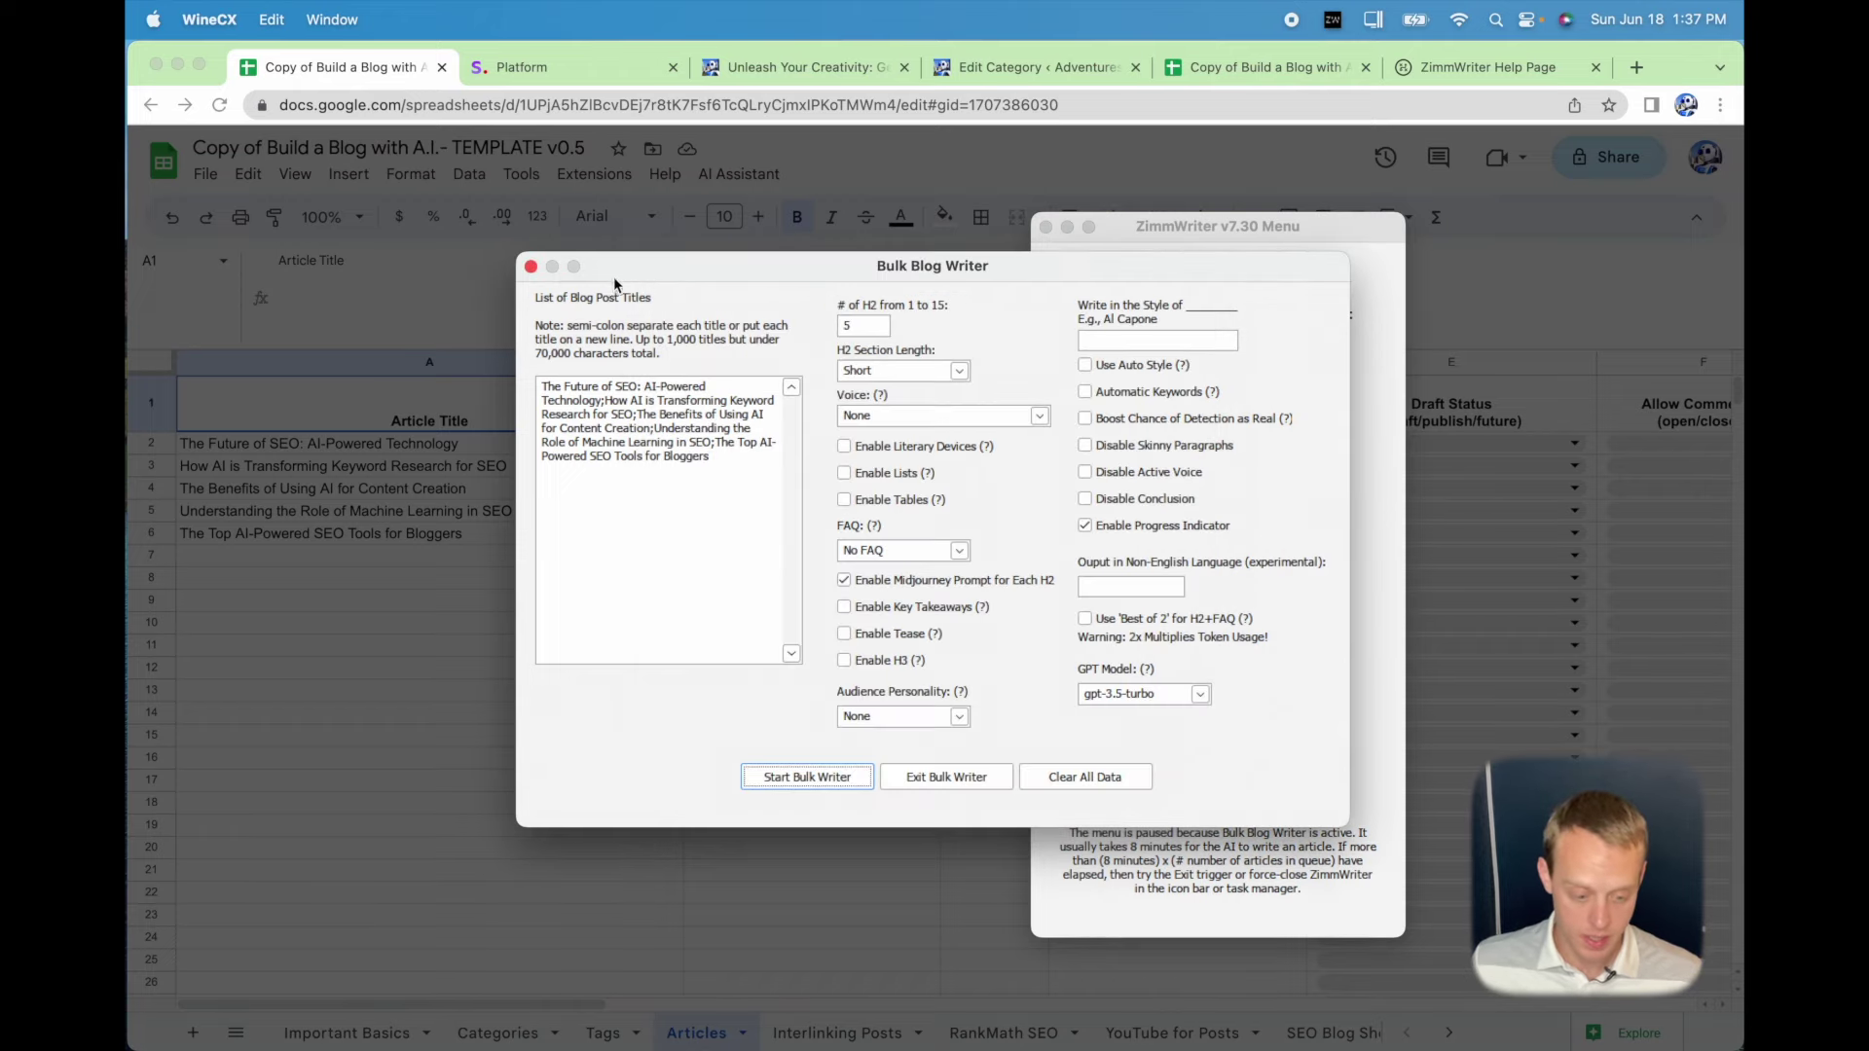
left_click(530, 267)
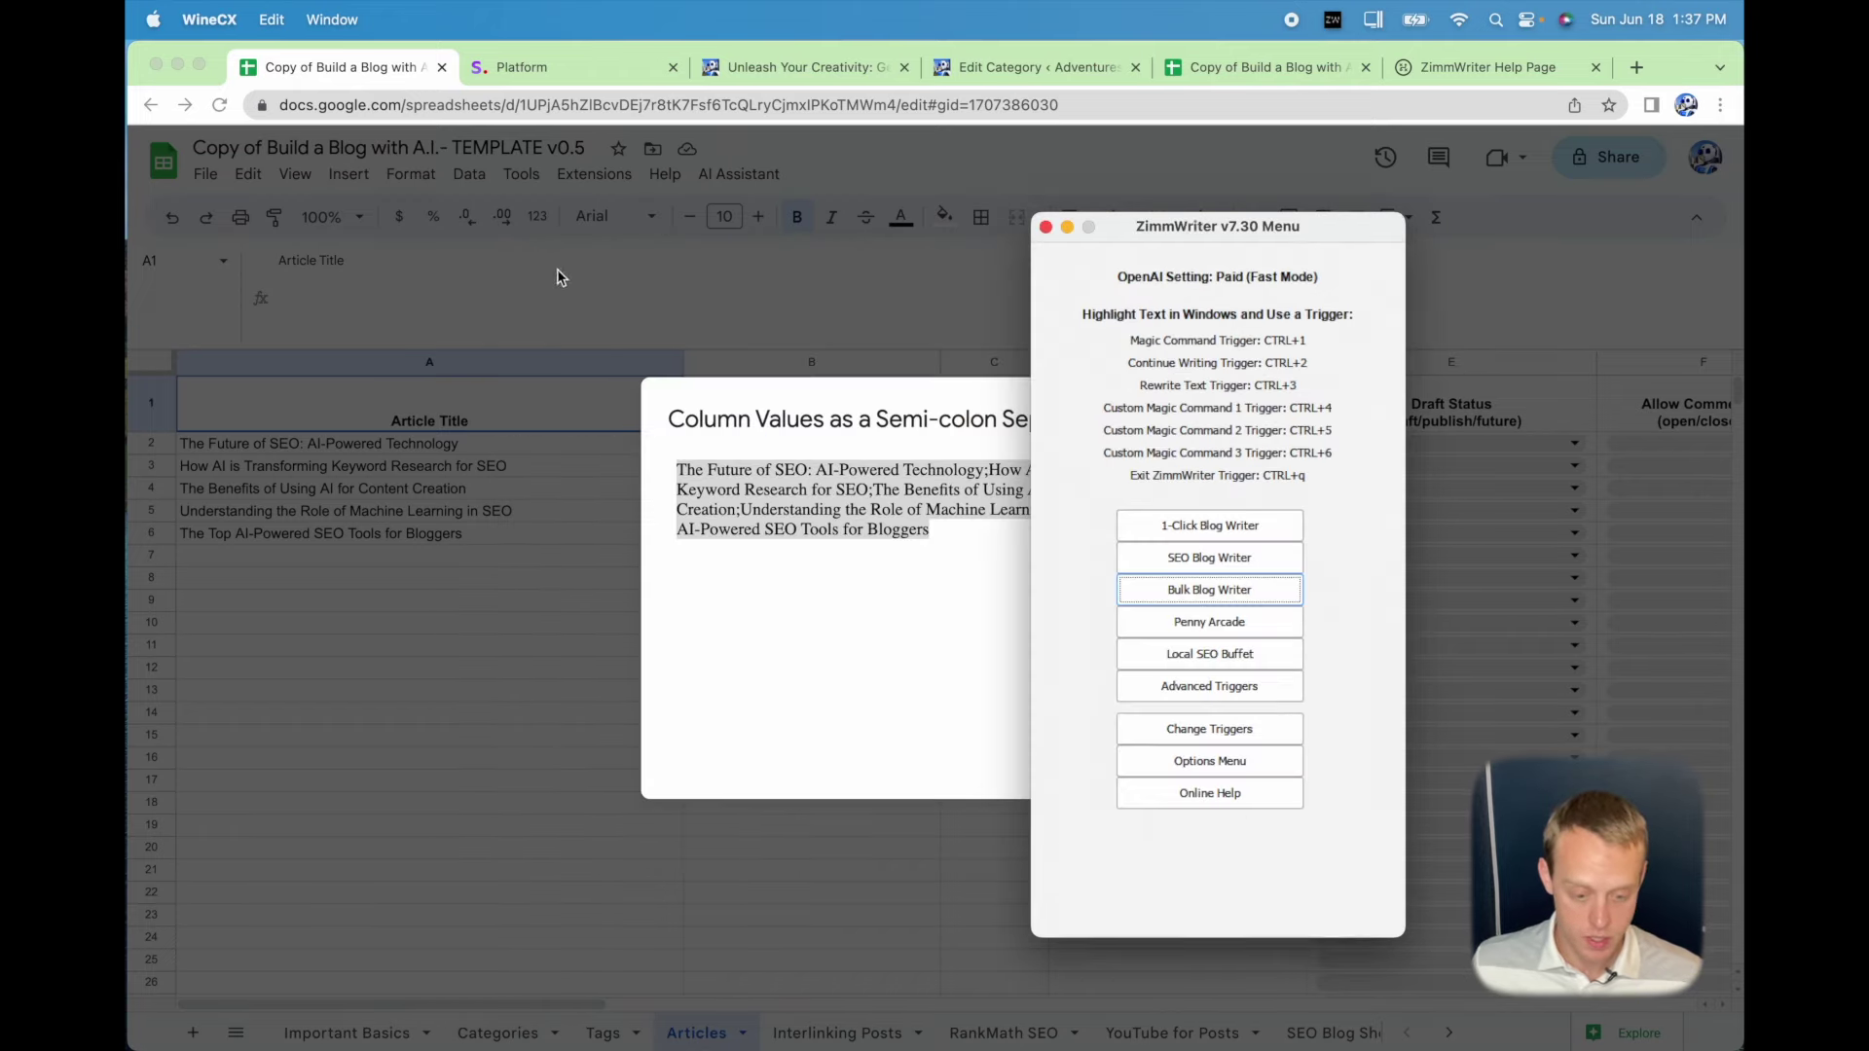
left_click(1047, 228)
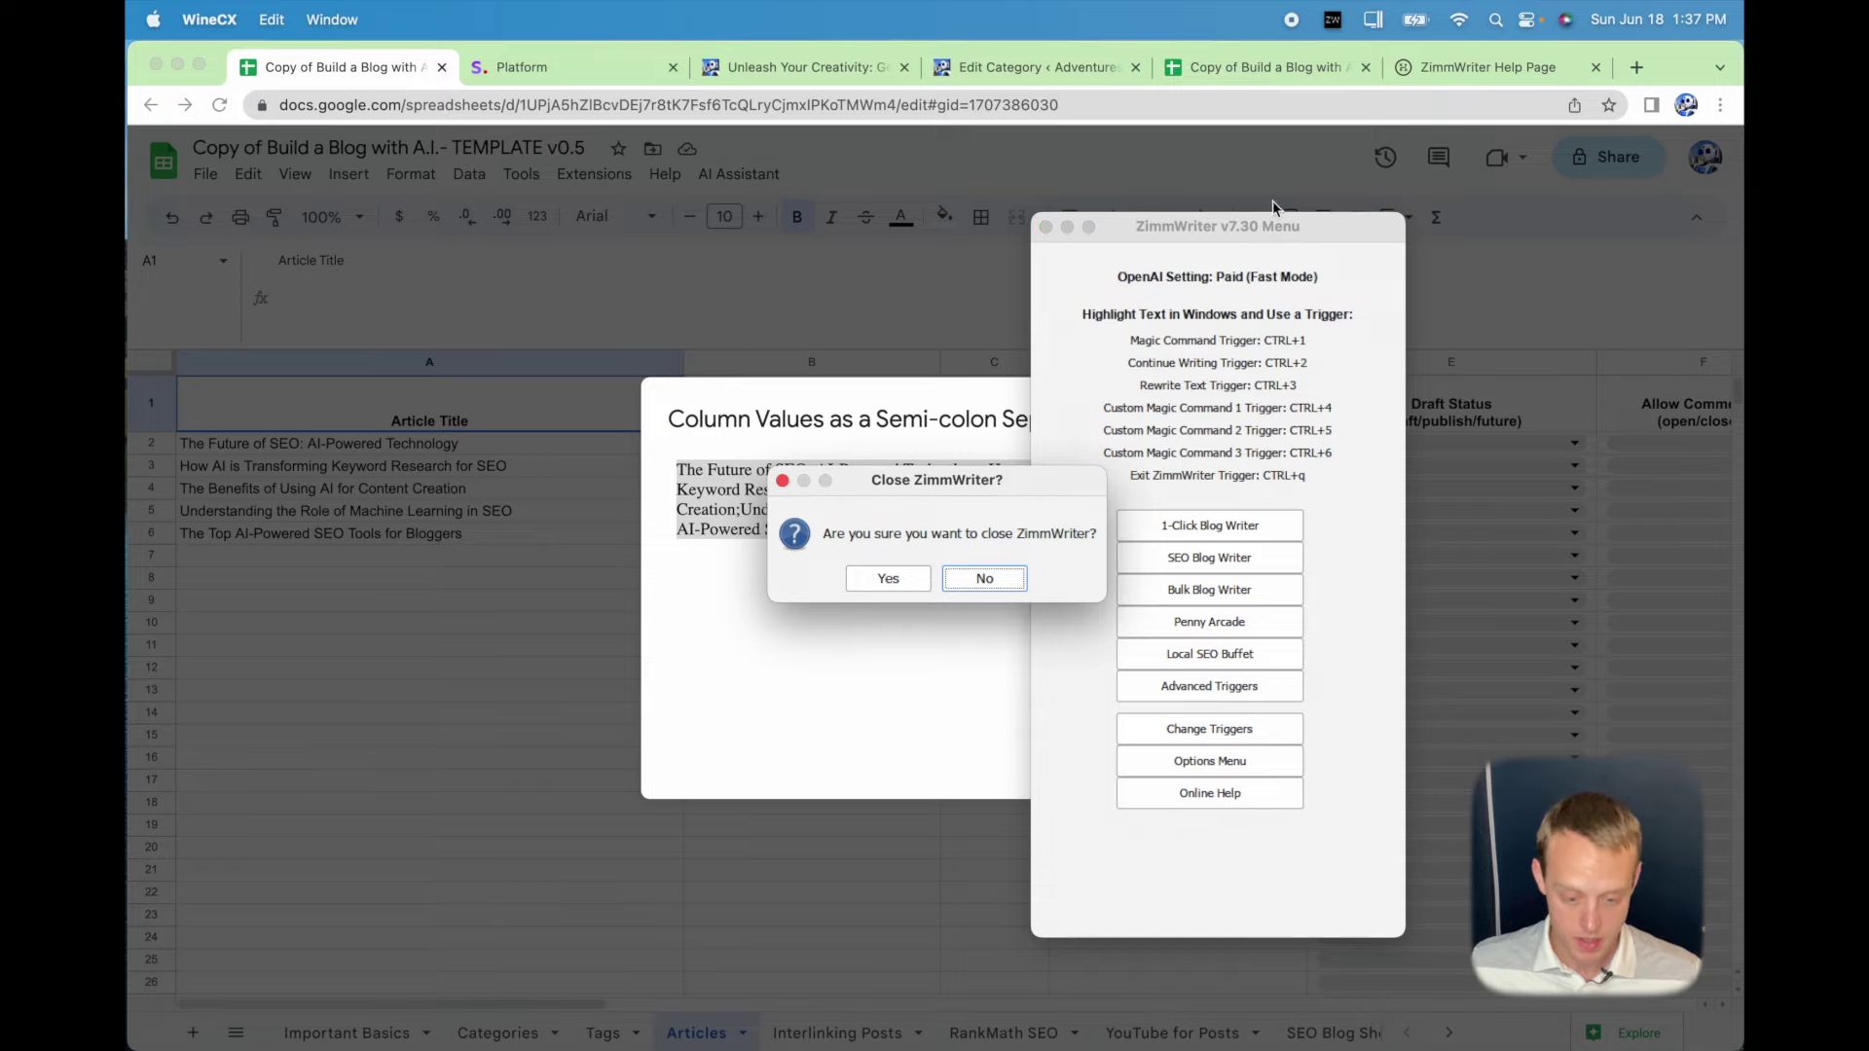
left_click(1018, 579)
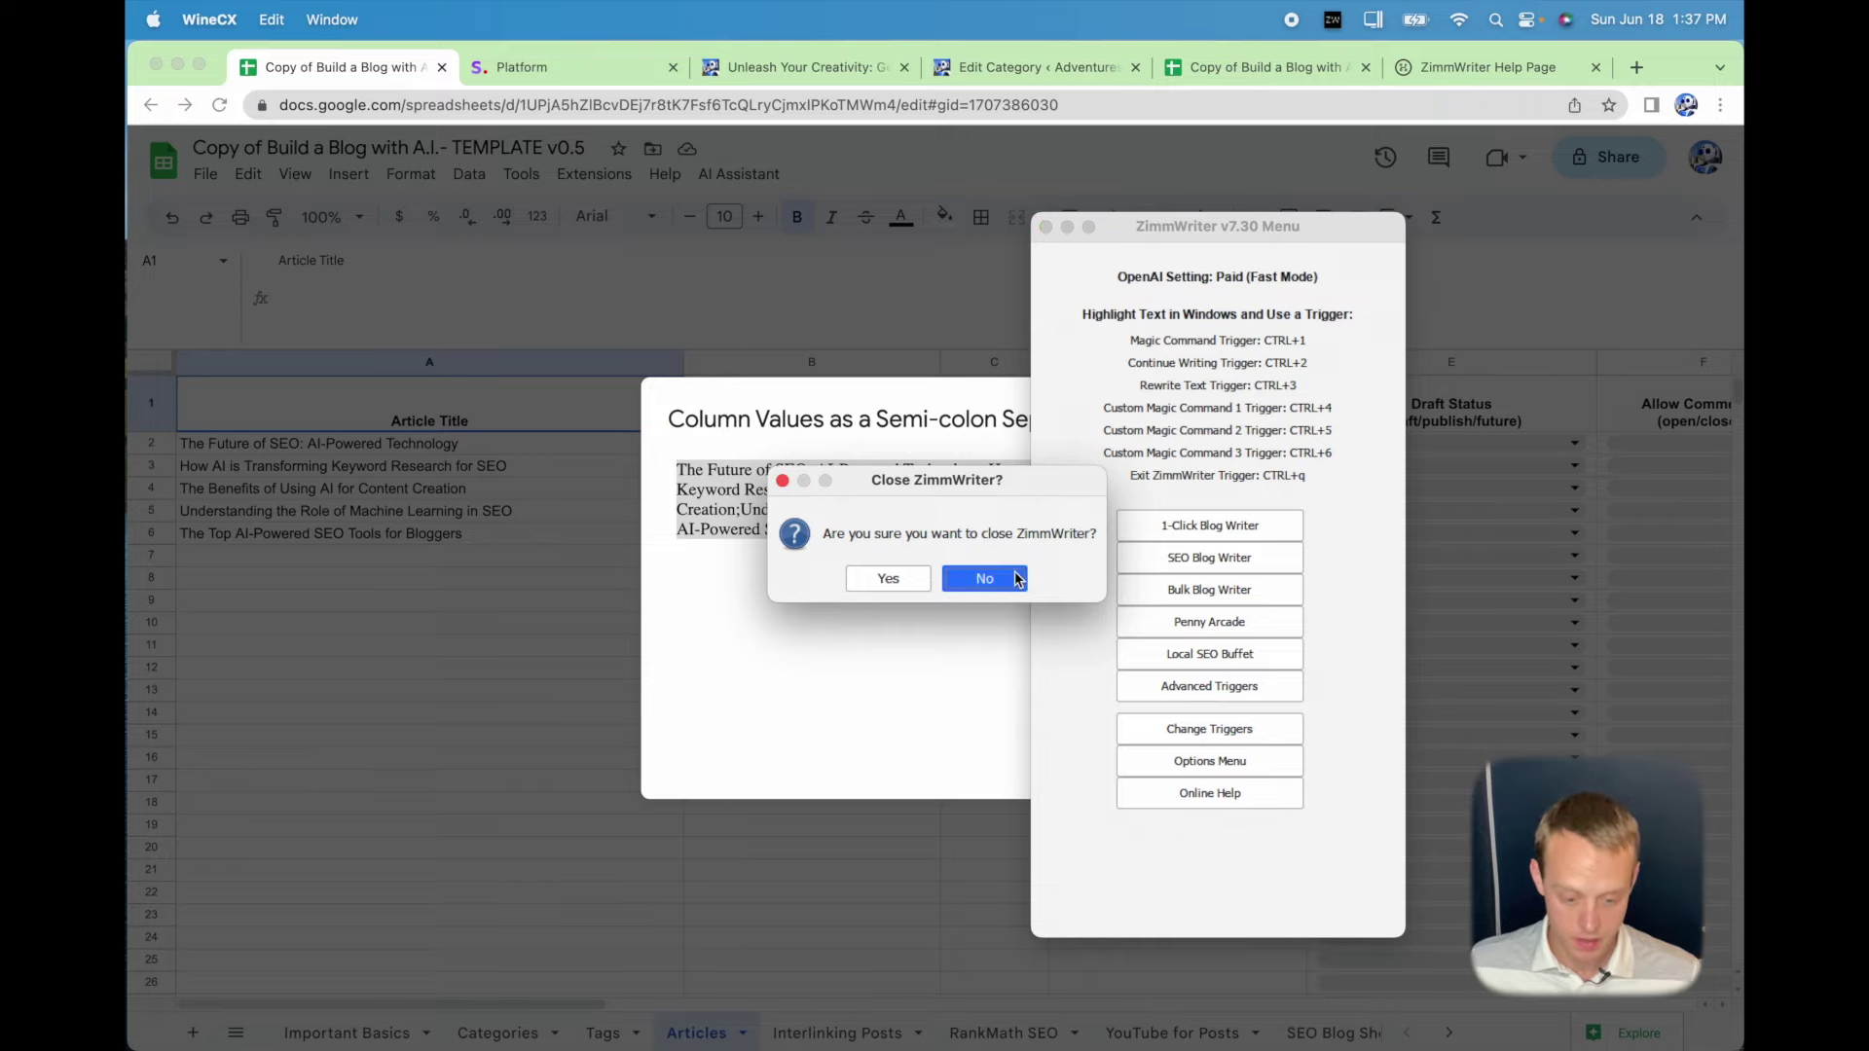
key("ctrl+q")
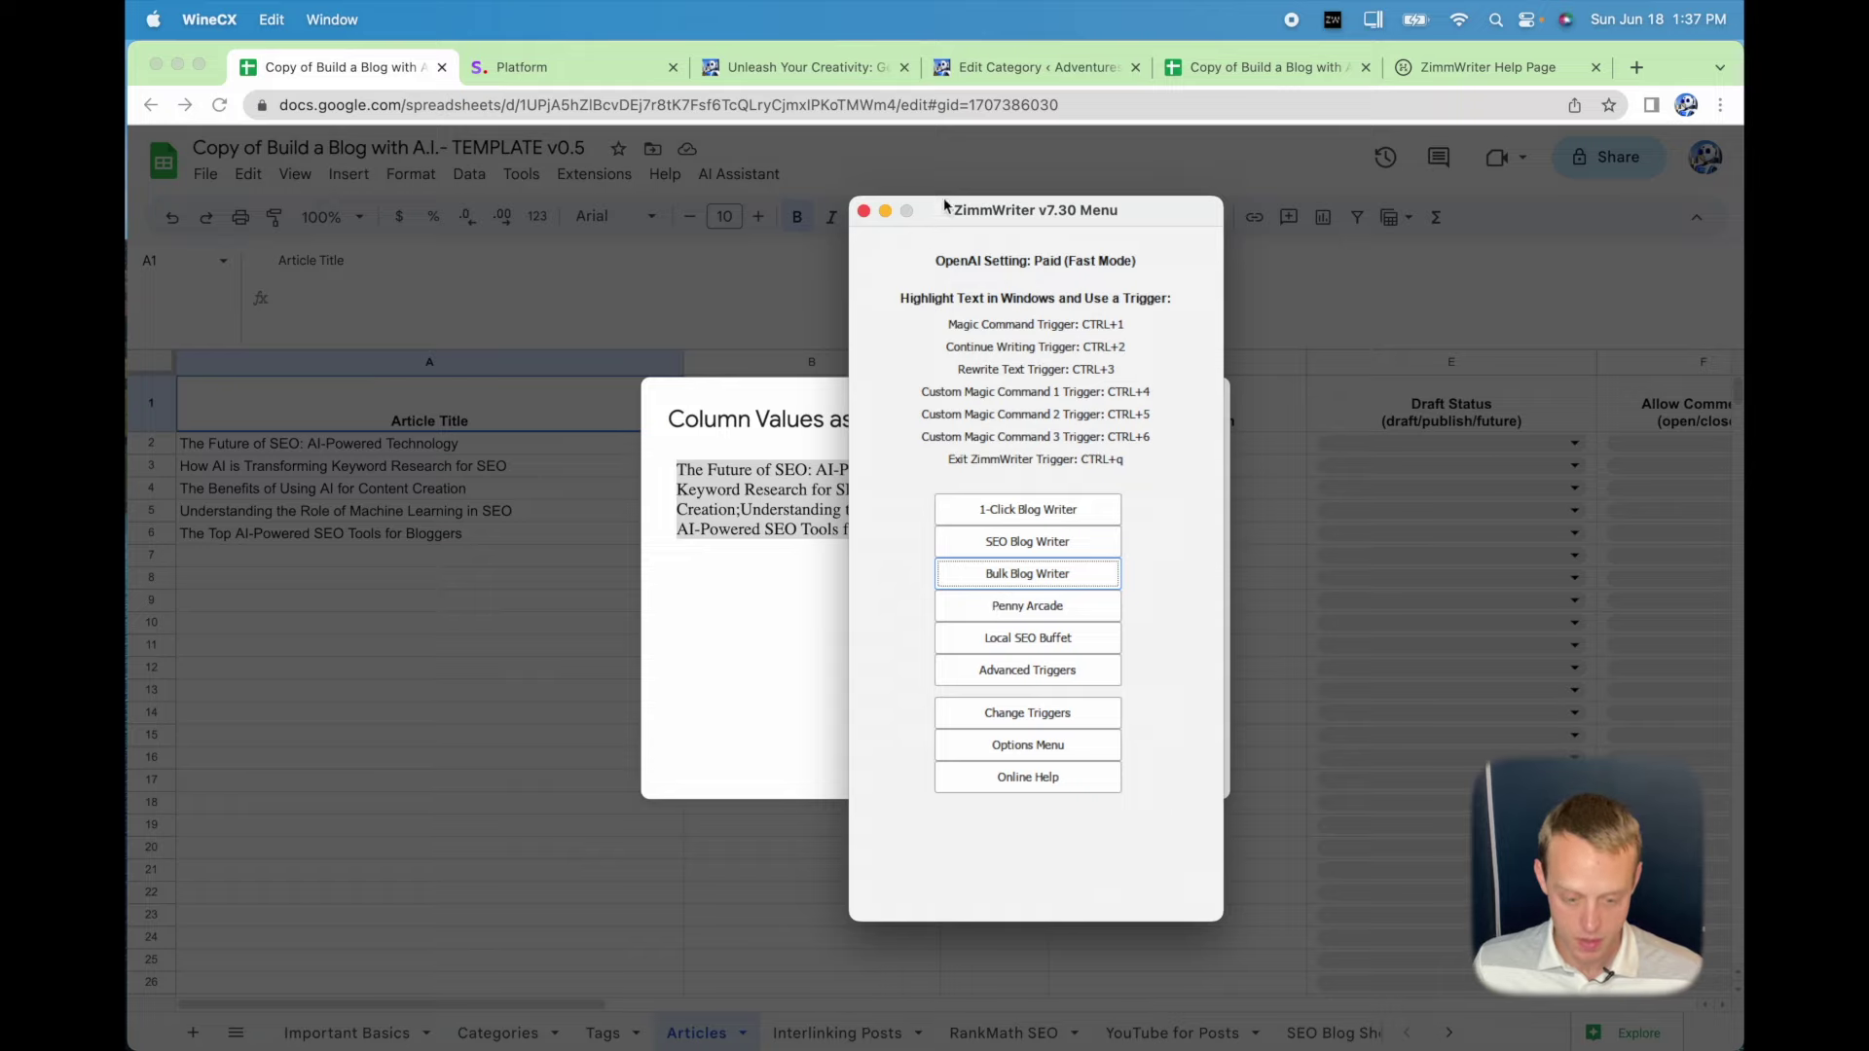
Delete the article titles from Penny Arcade's input, leave it, and close the semicolon-separated list dialog in Google Sheets.
left_click(1028, 604)
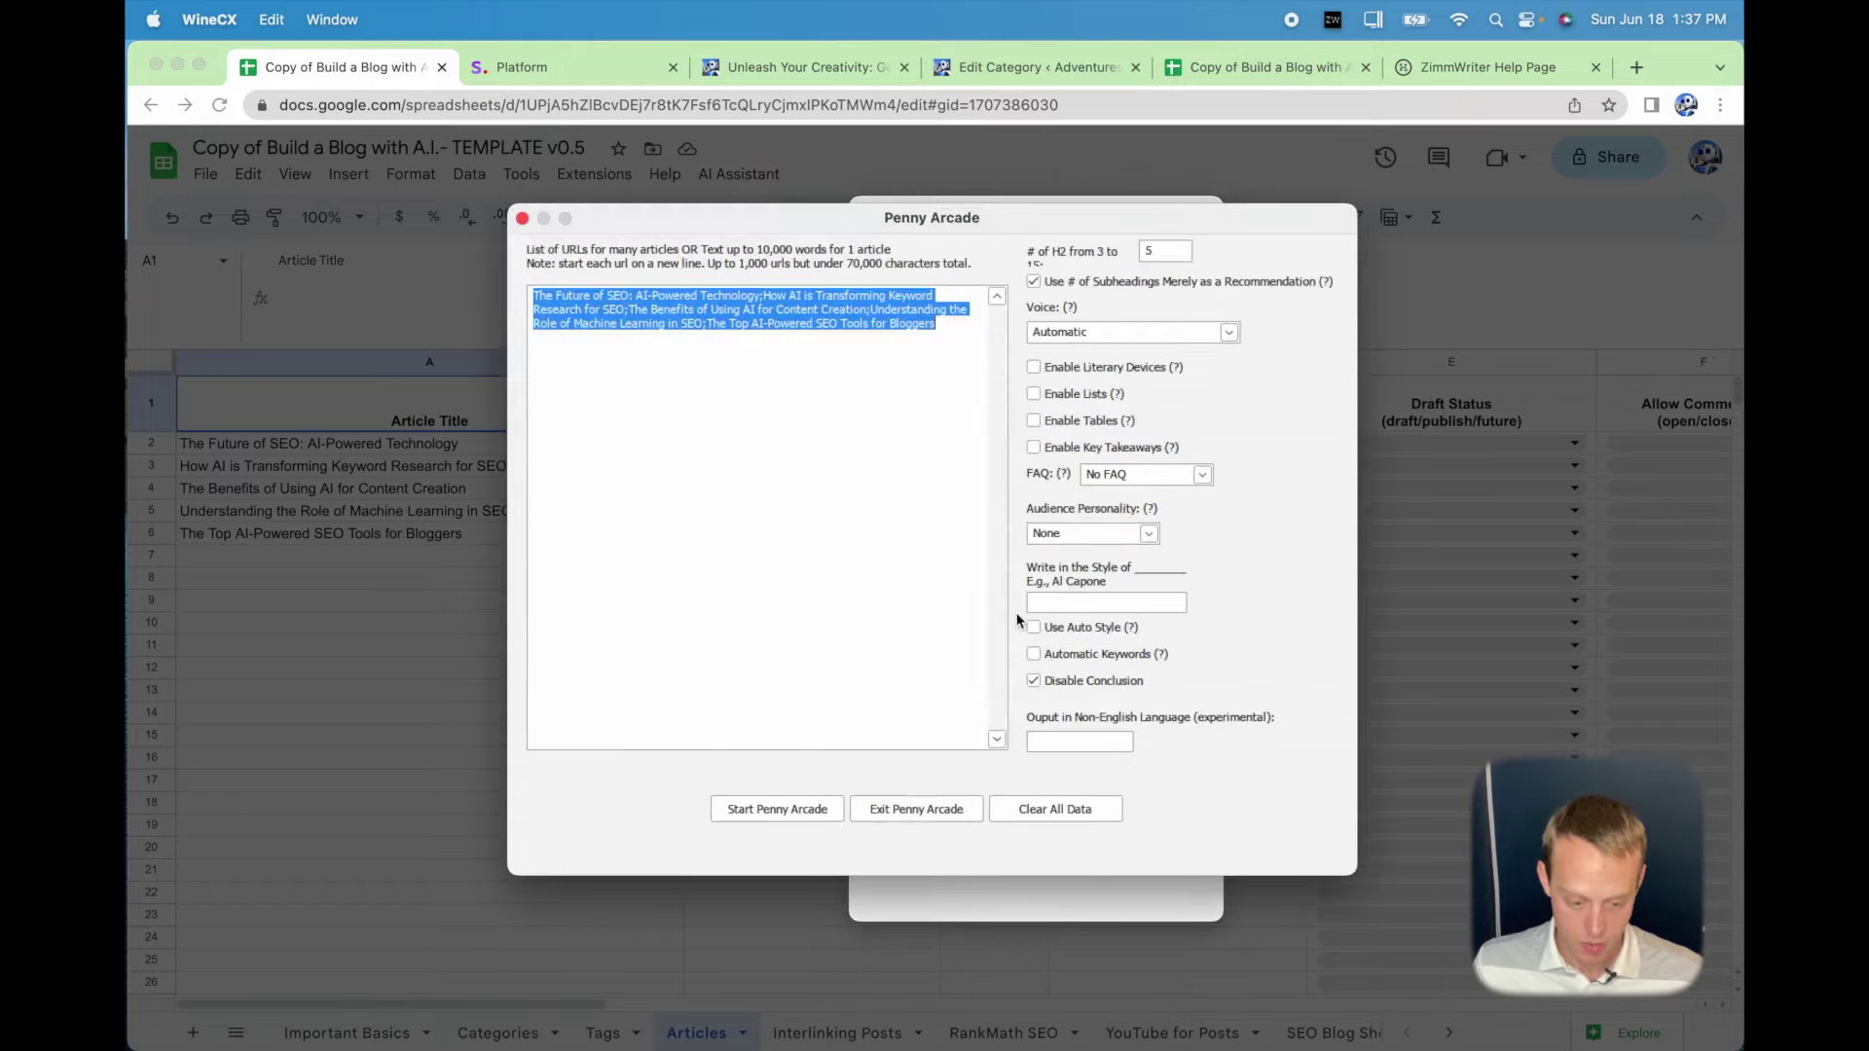
left_click(834, 440)
left_click_drag(961, 359, 524, 285)
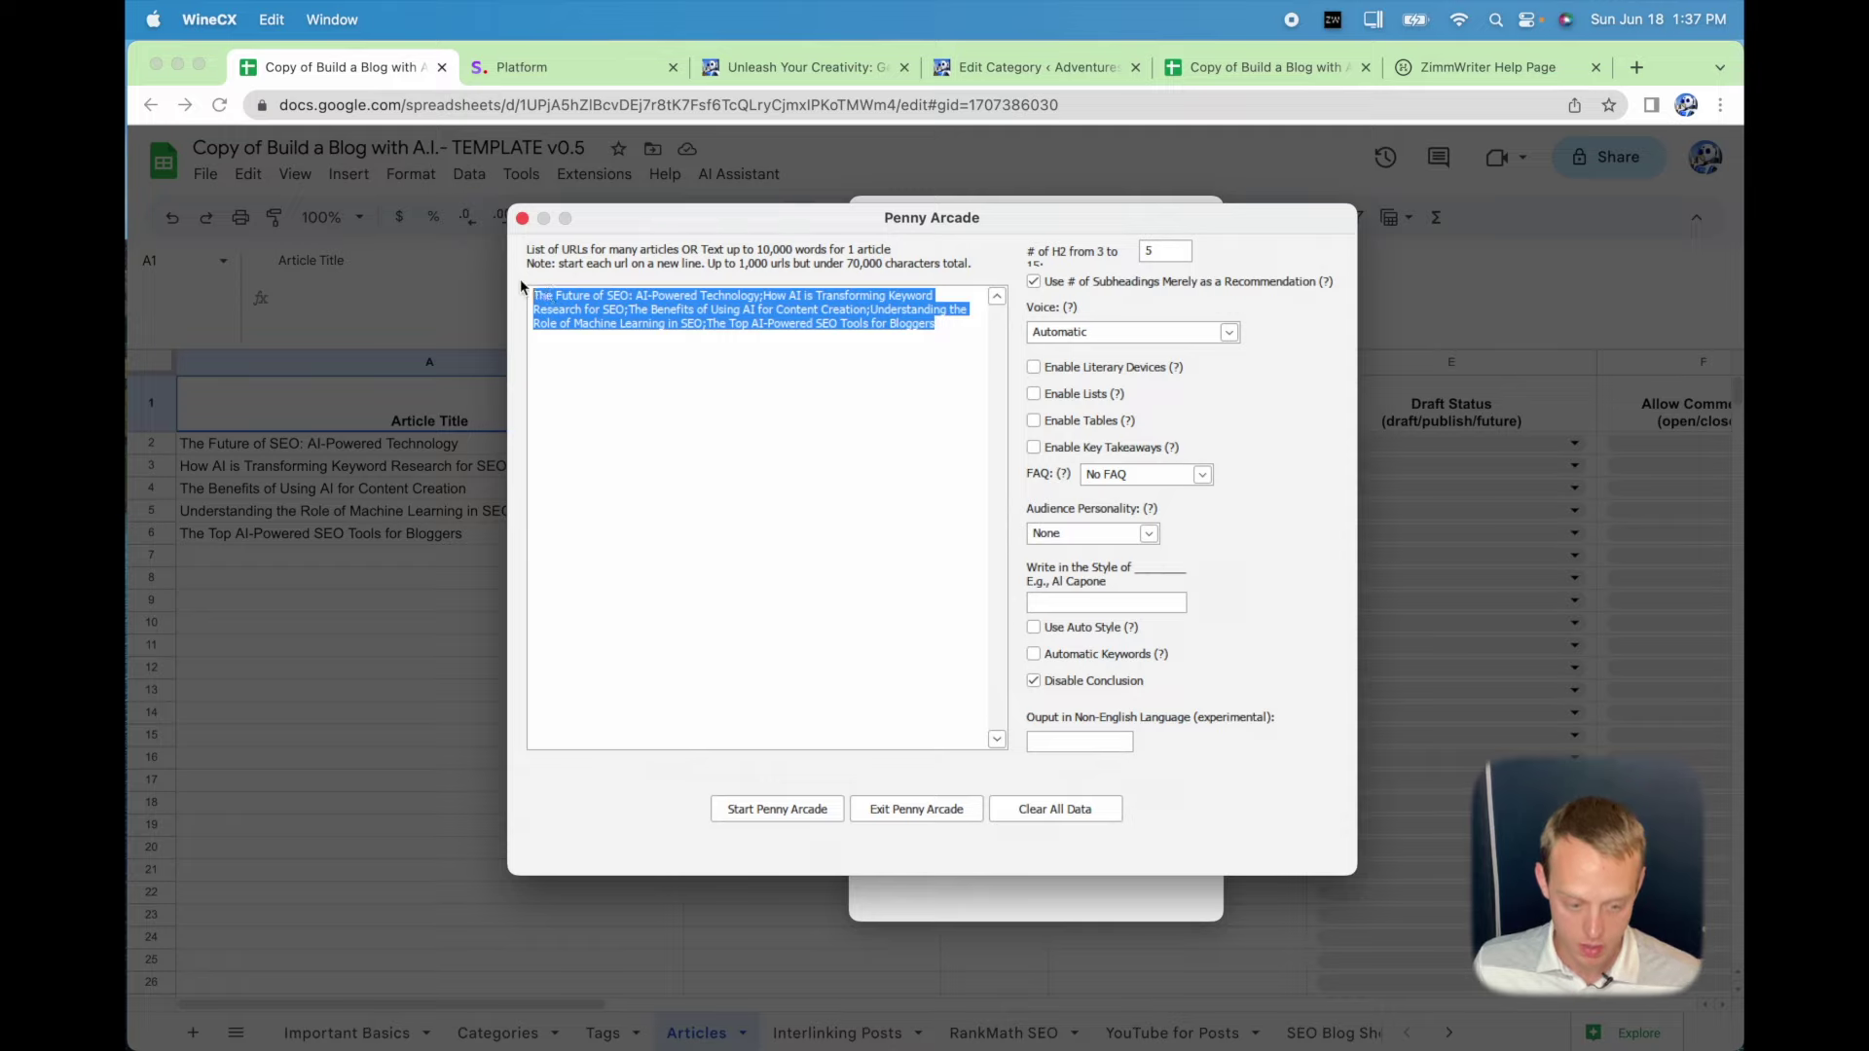
key("BackSpace")
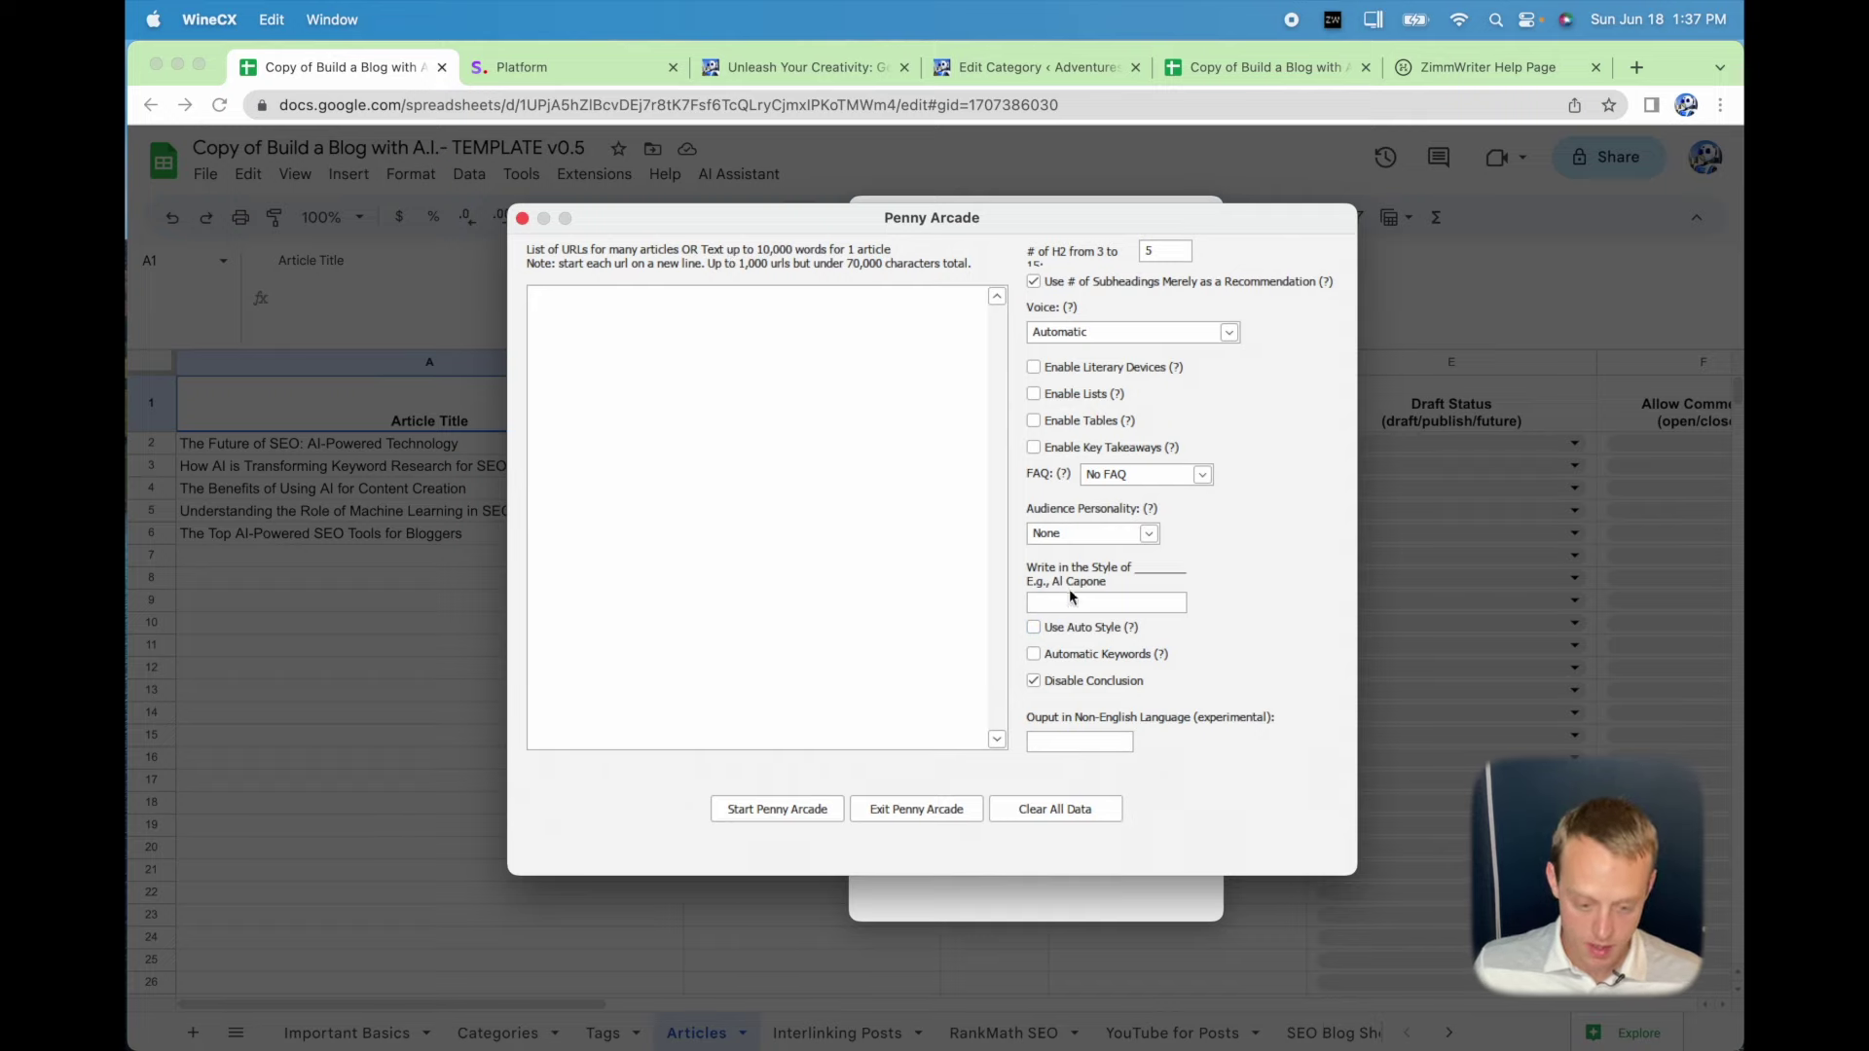
left_click(888, 225)
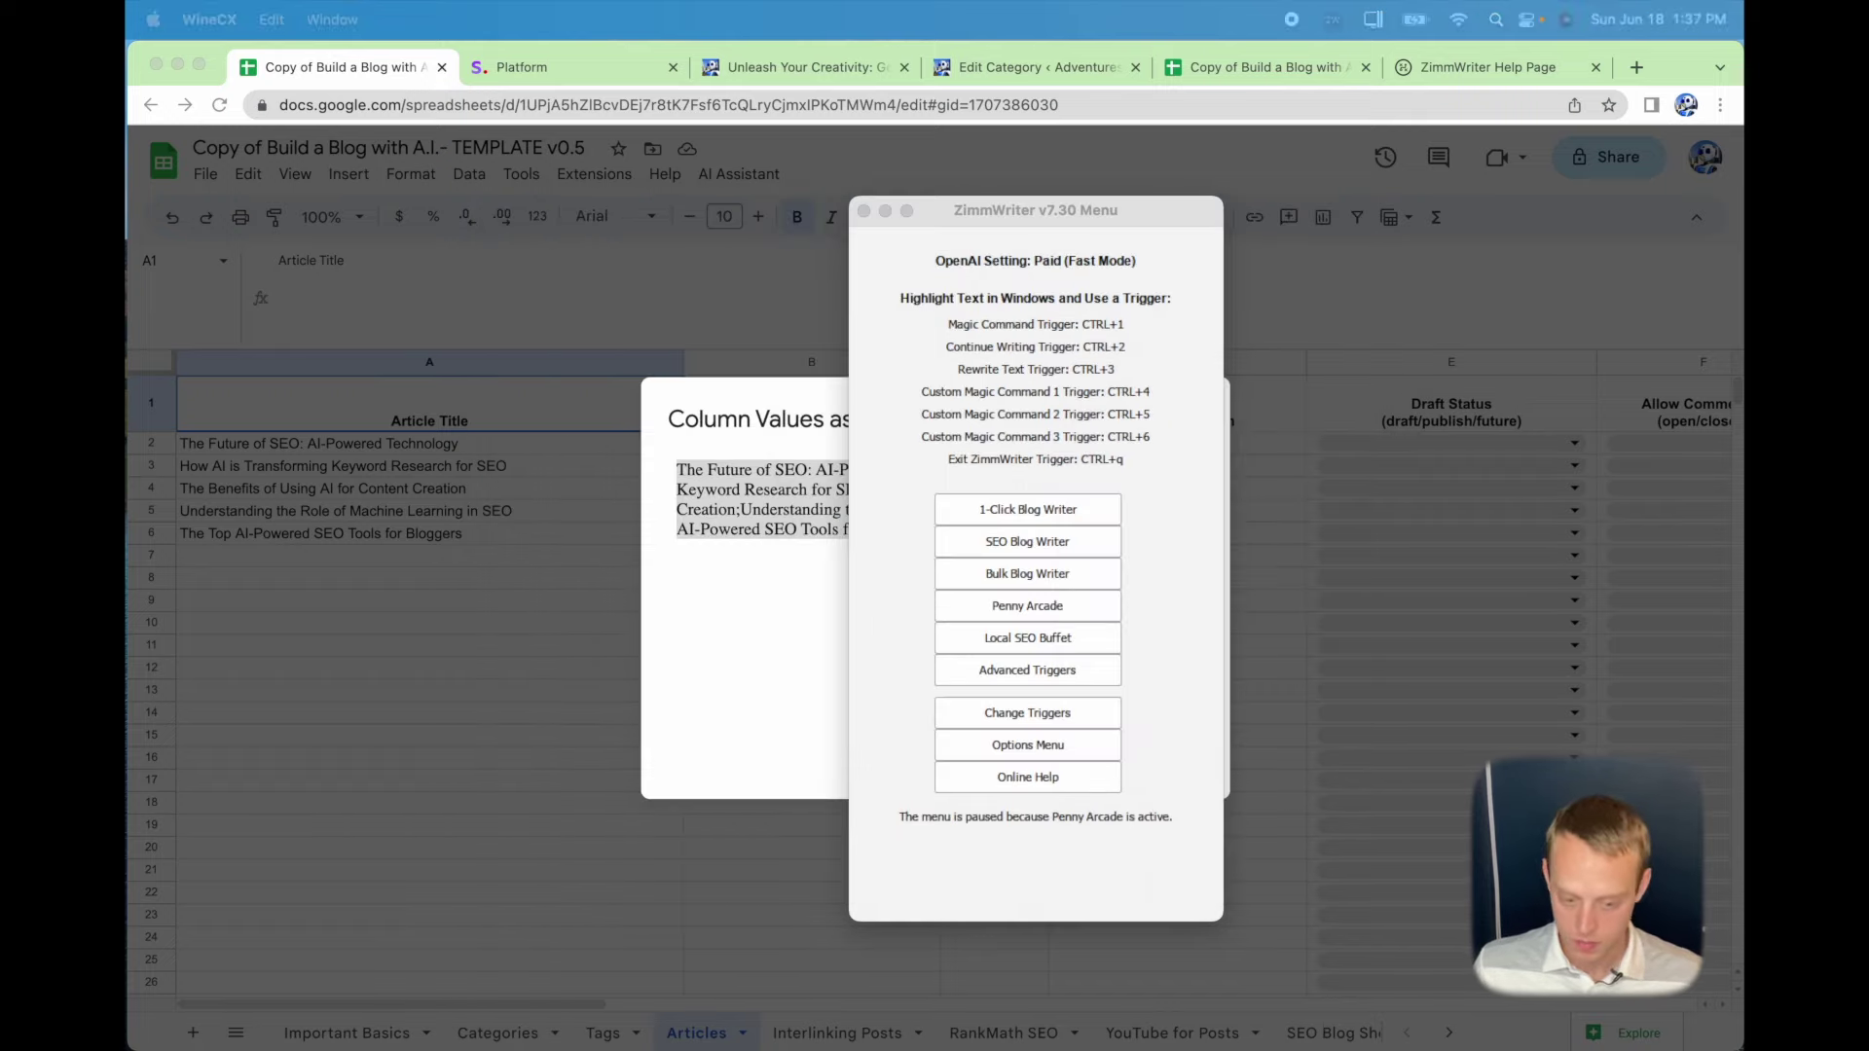
left_click(744, 732)
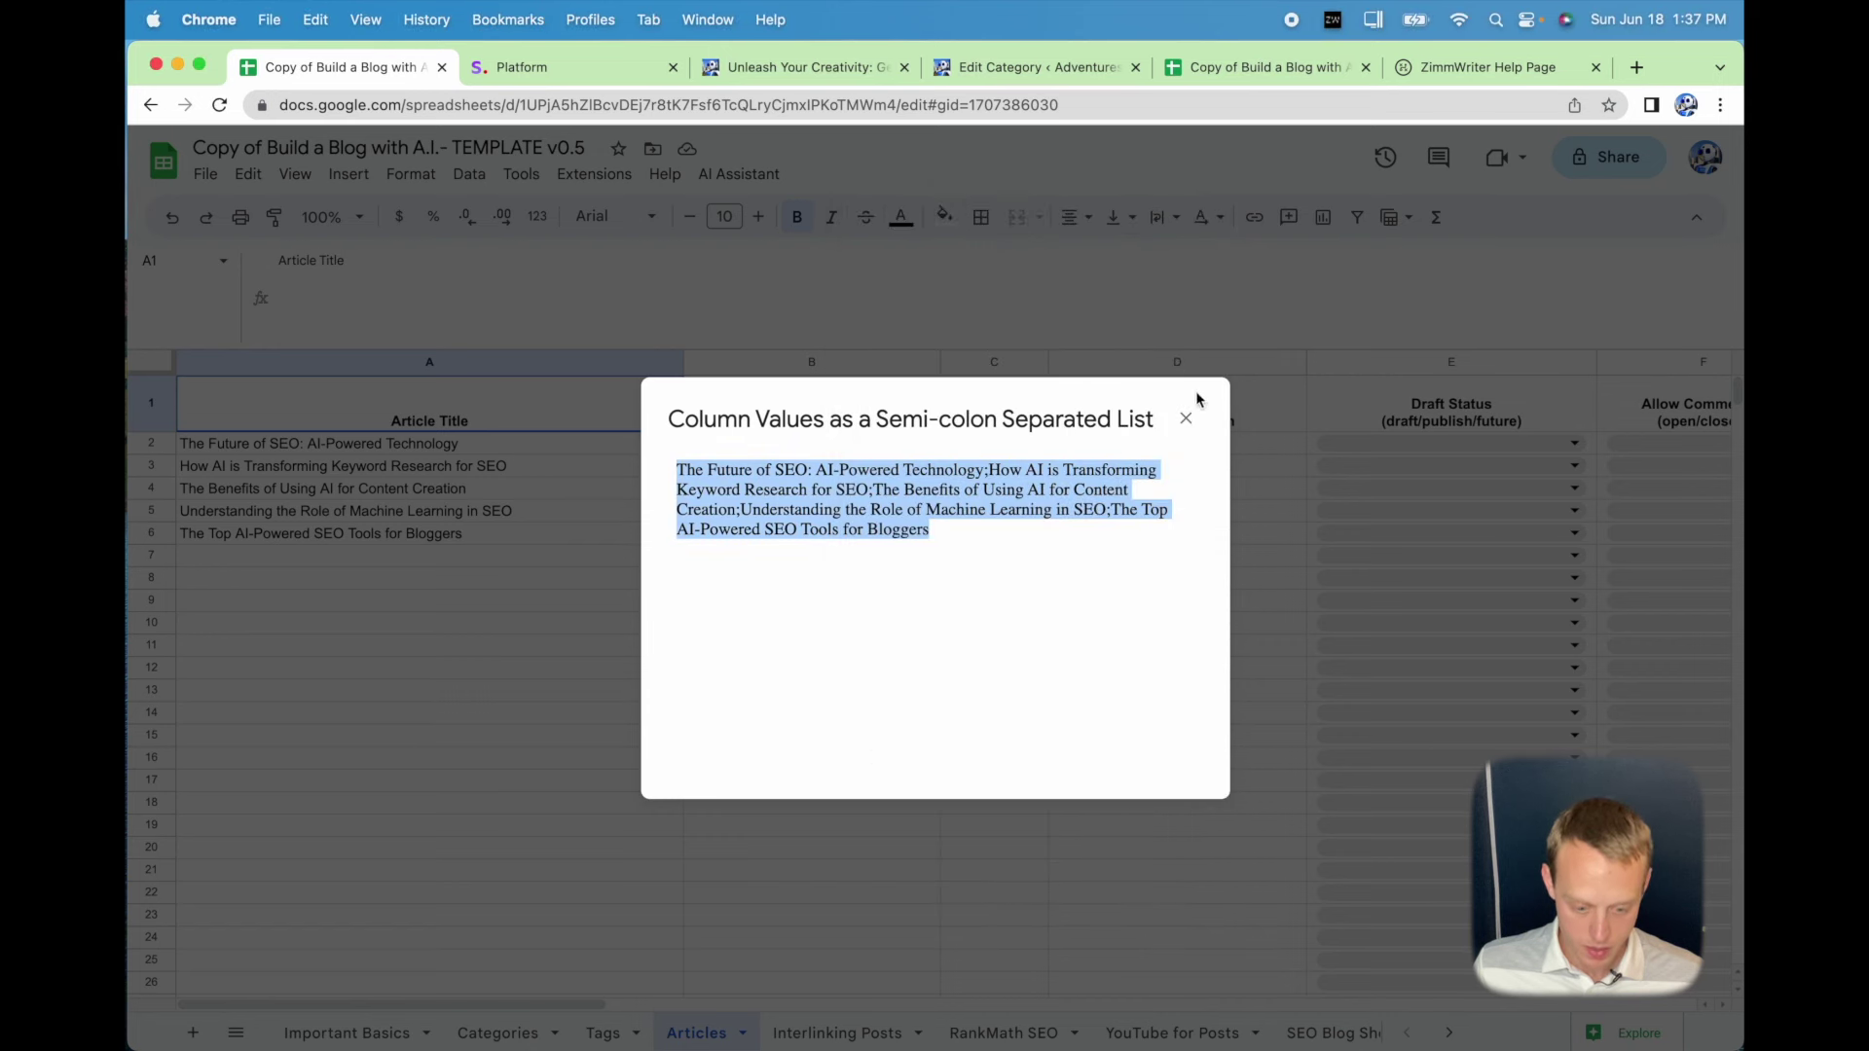
left_click(1185, 419)
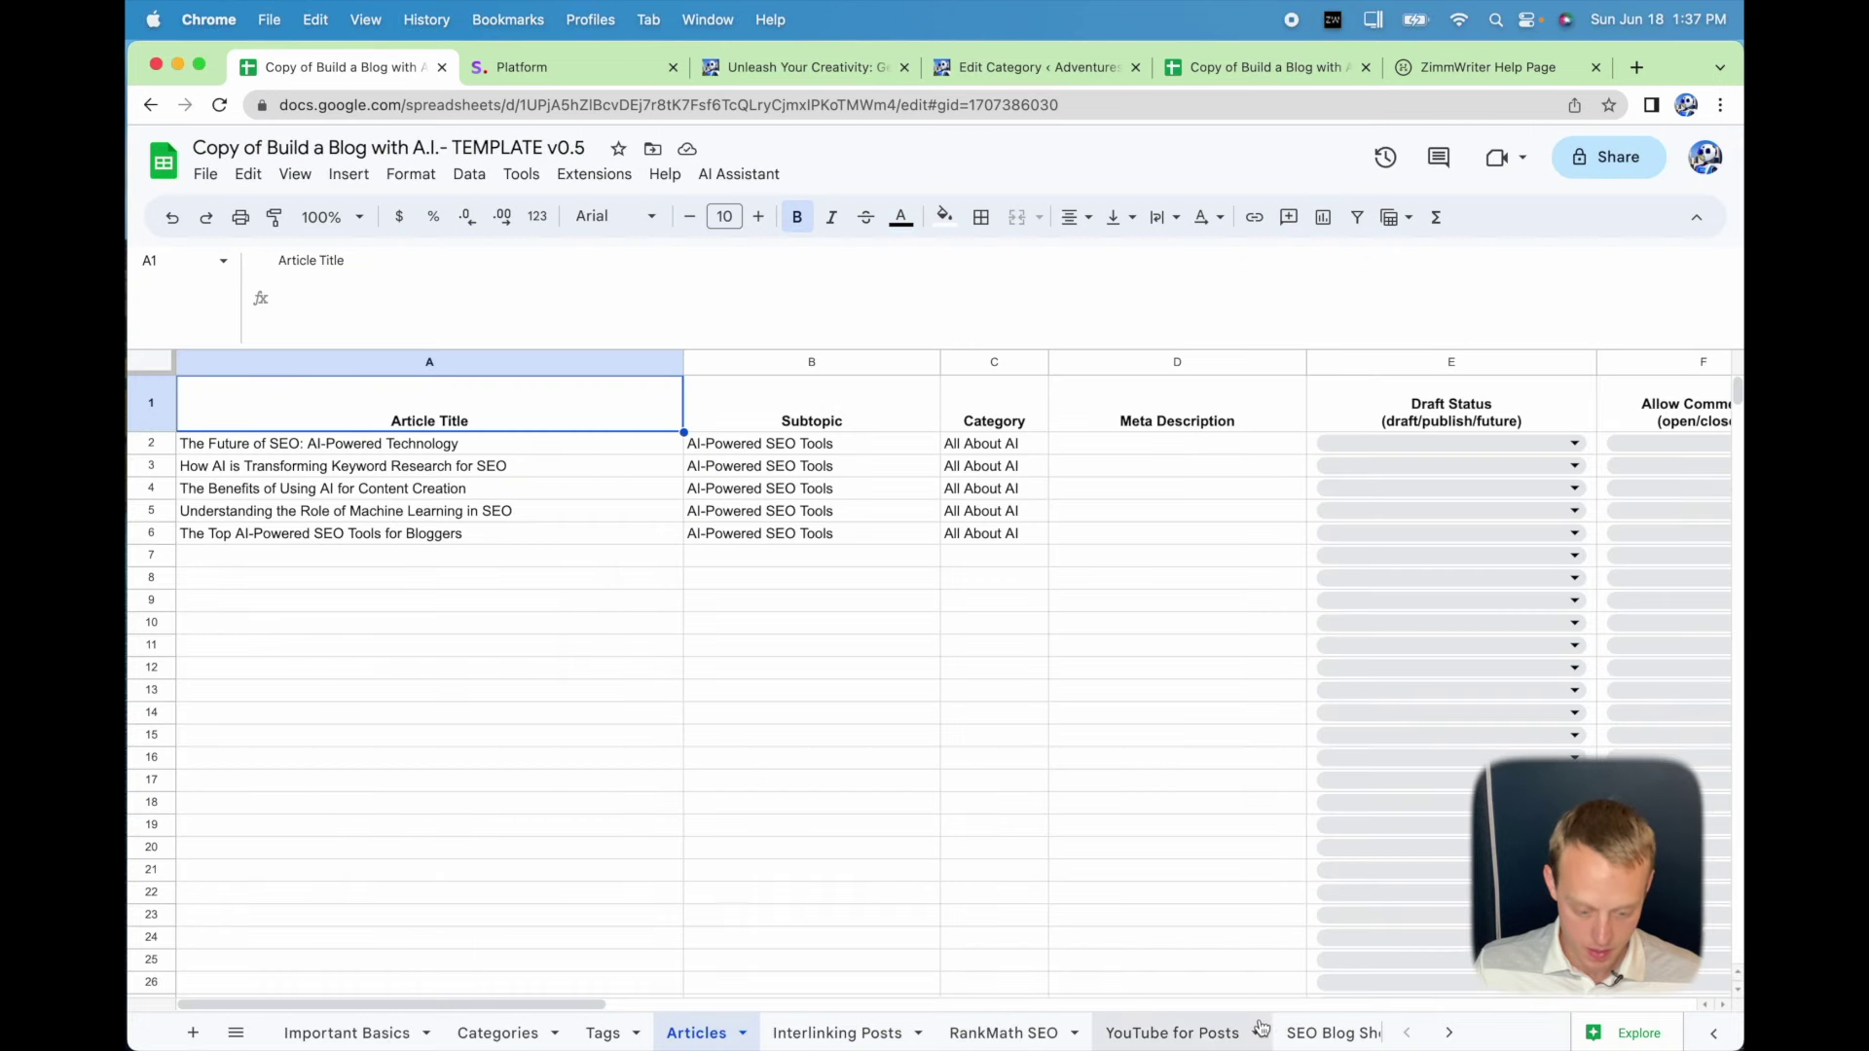
Open the SEO Blog Sheet, review the SEO Blog Generator commands, and check the source titles on the Articles sheet.
left_click(1299, 1040)
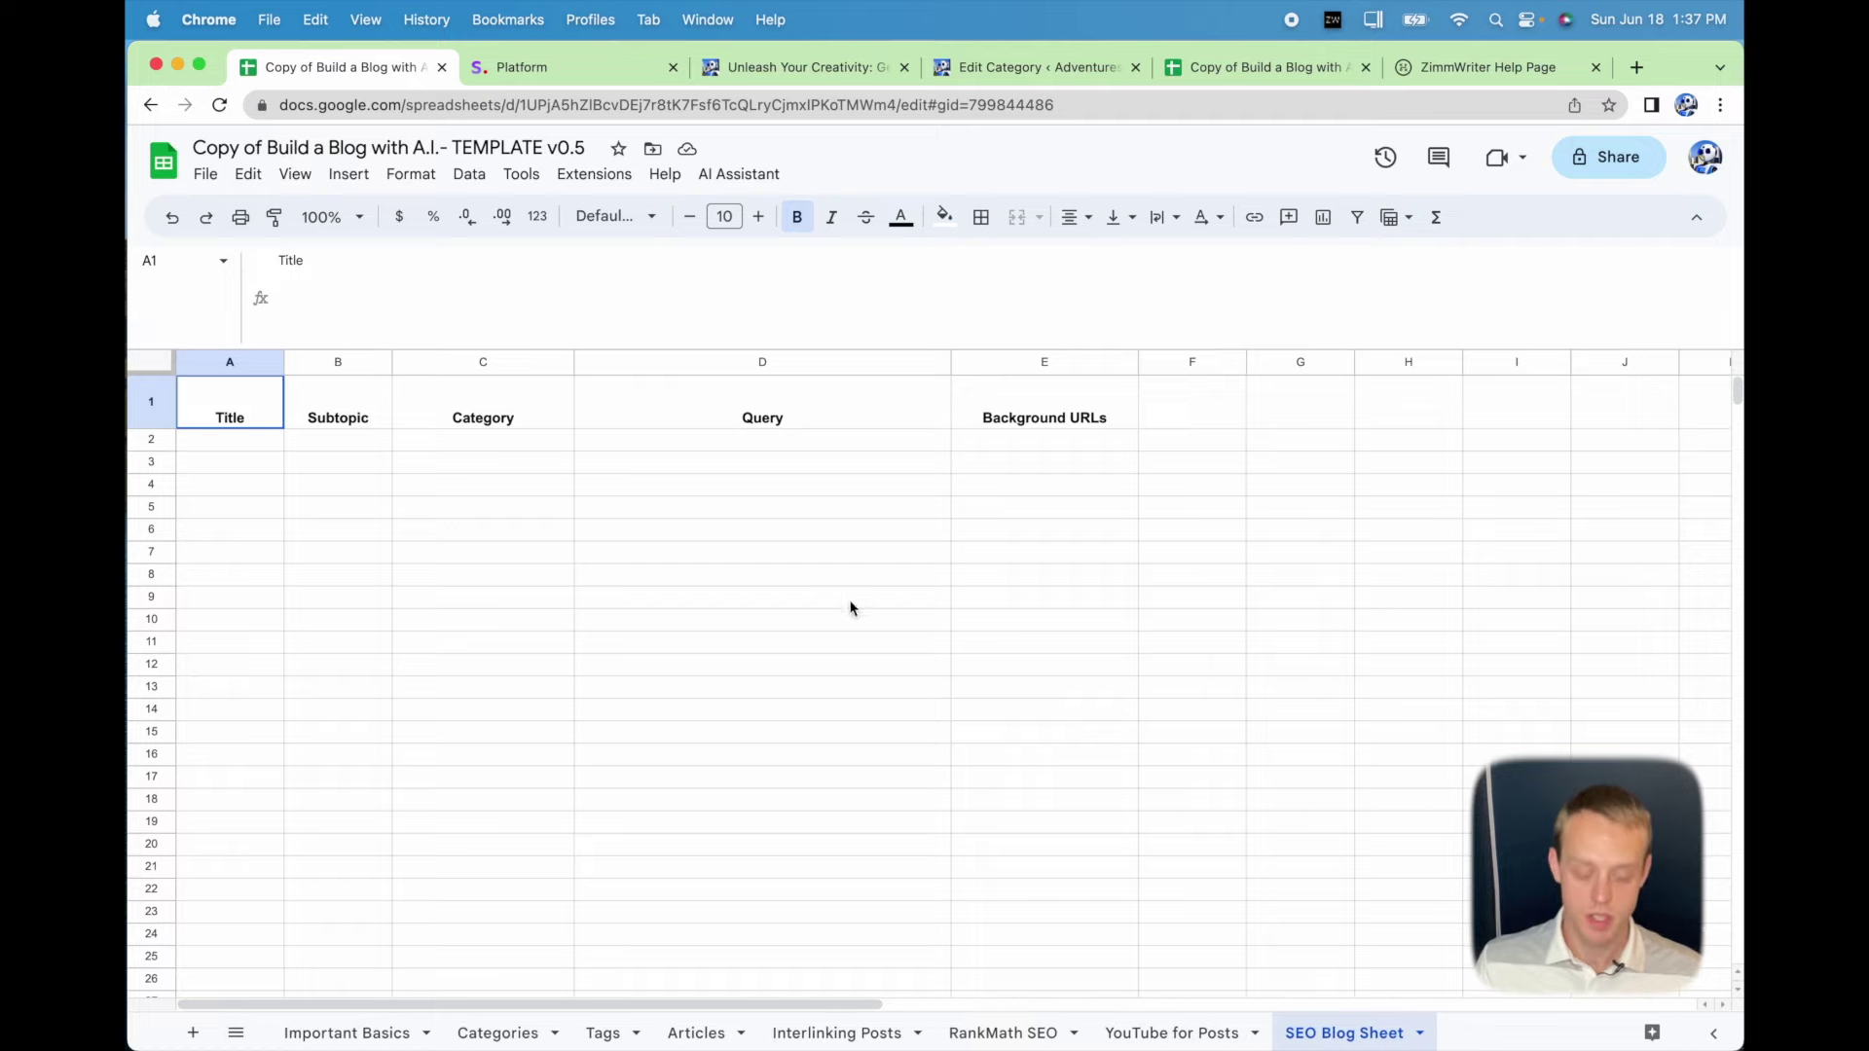
left_click(737, 176)
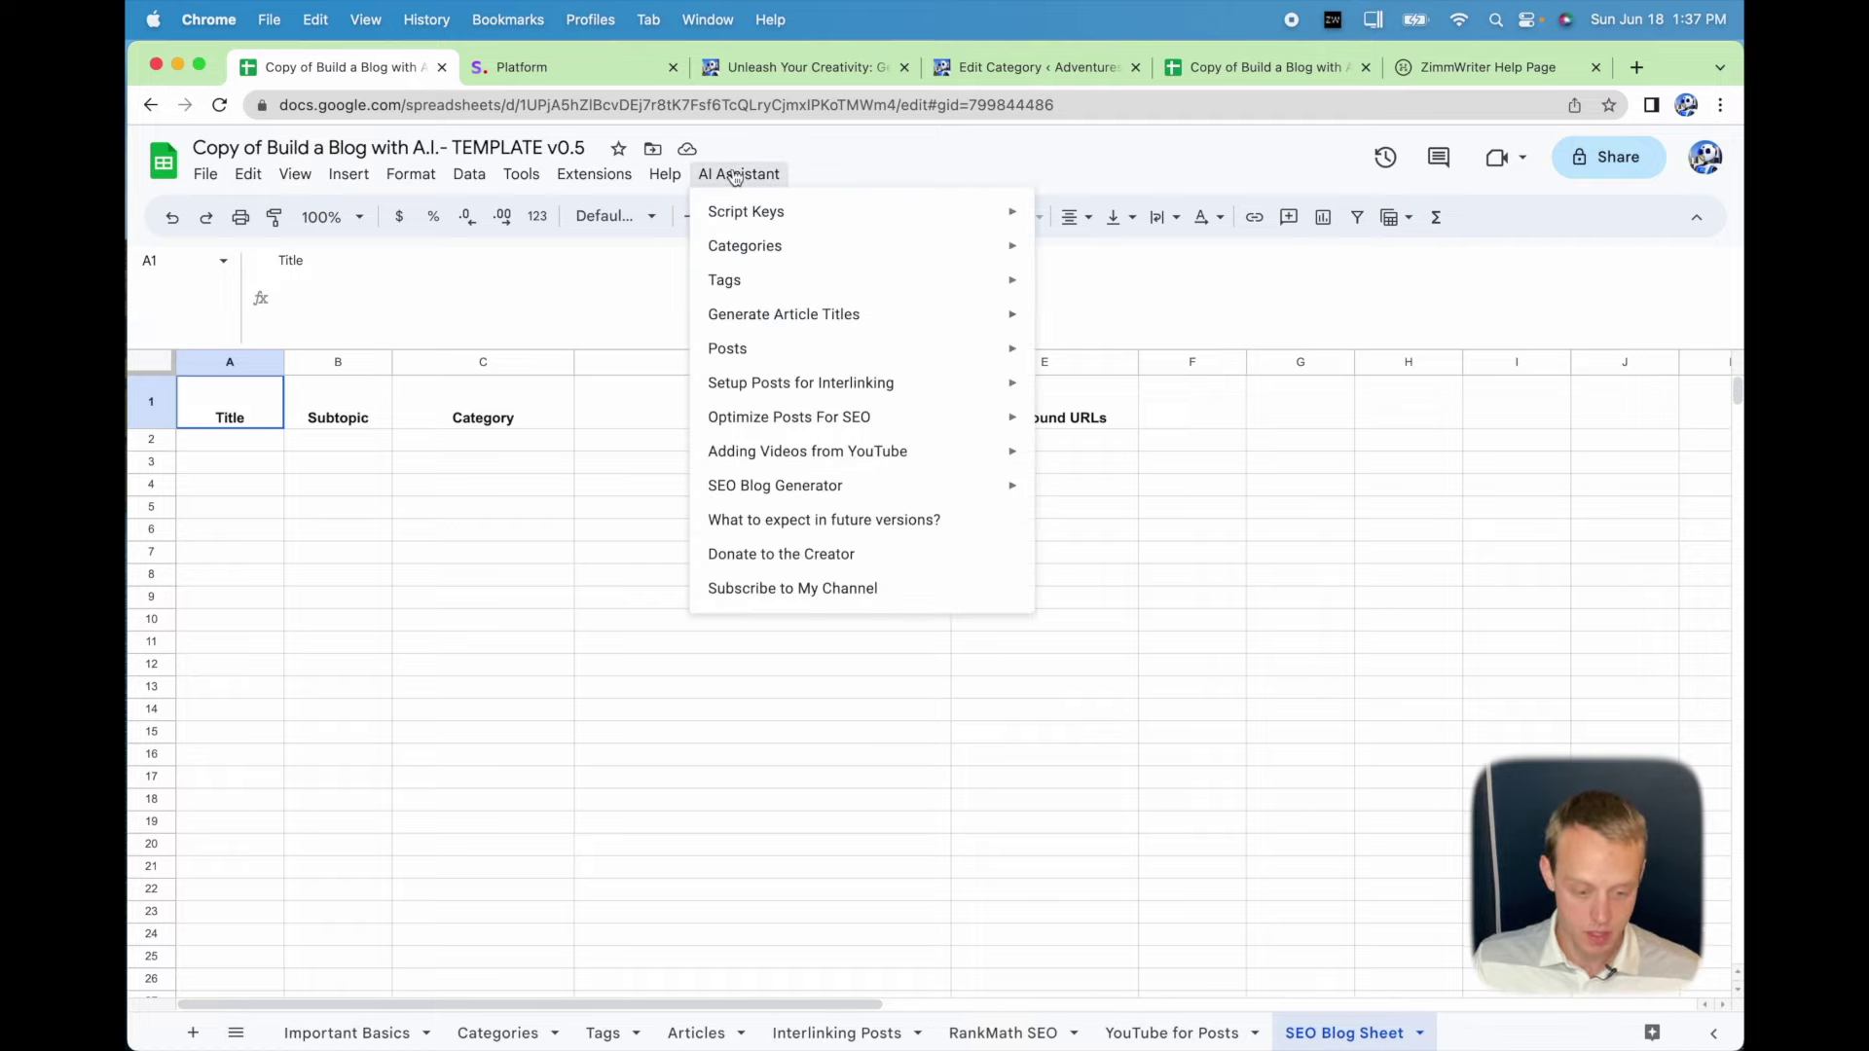
mouse_move(796, 421)
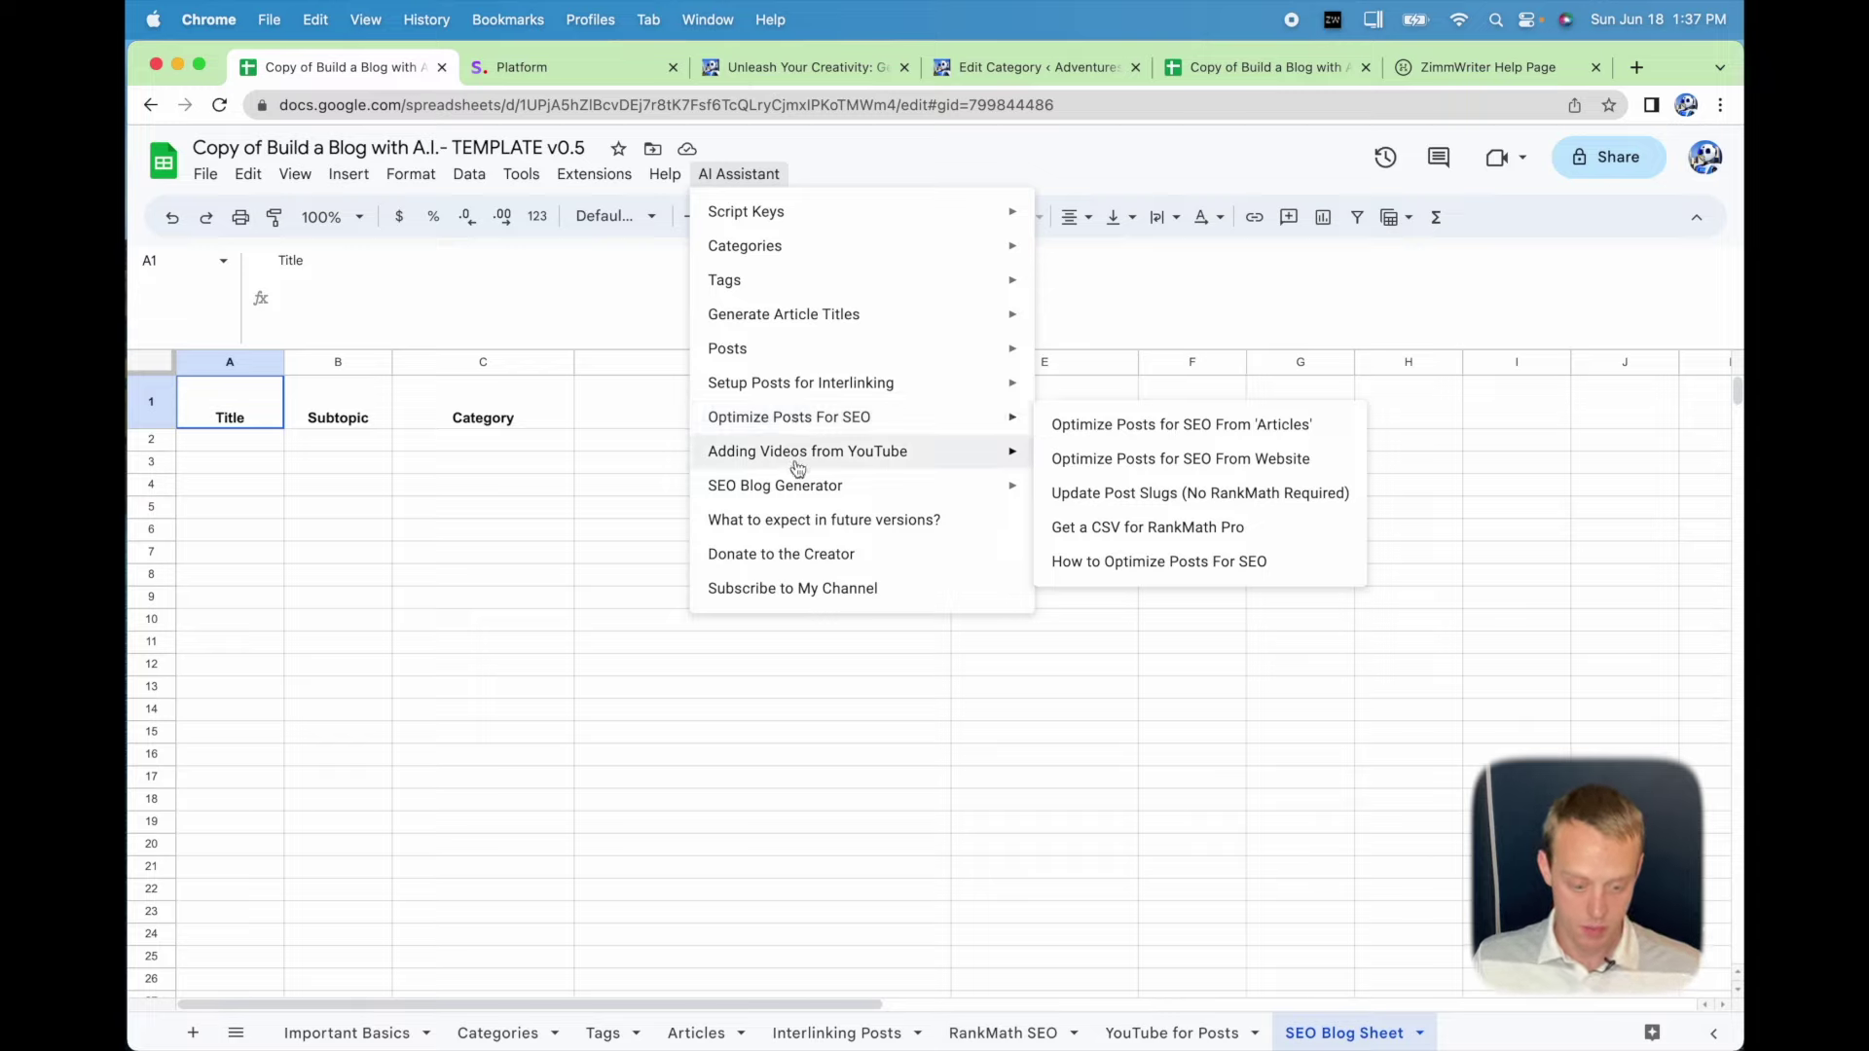
mouse_move(793, 493)
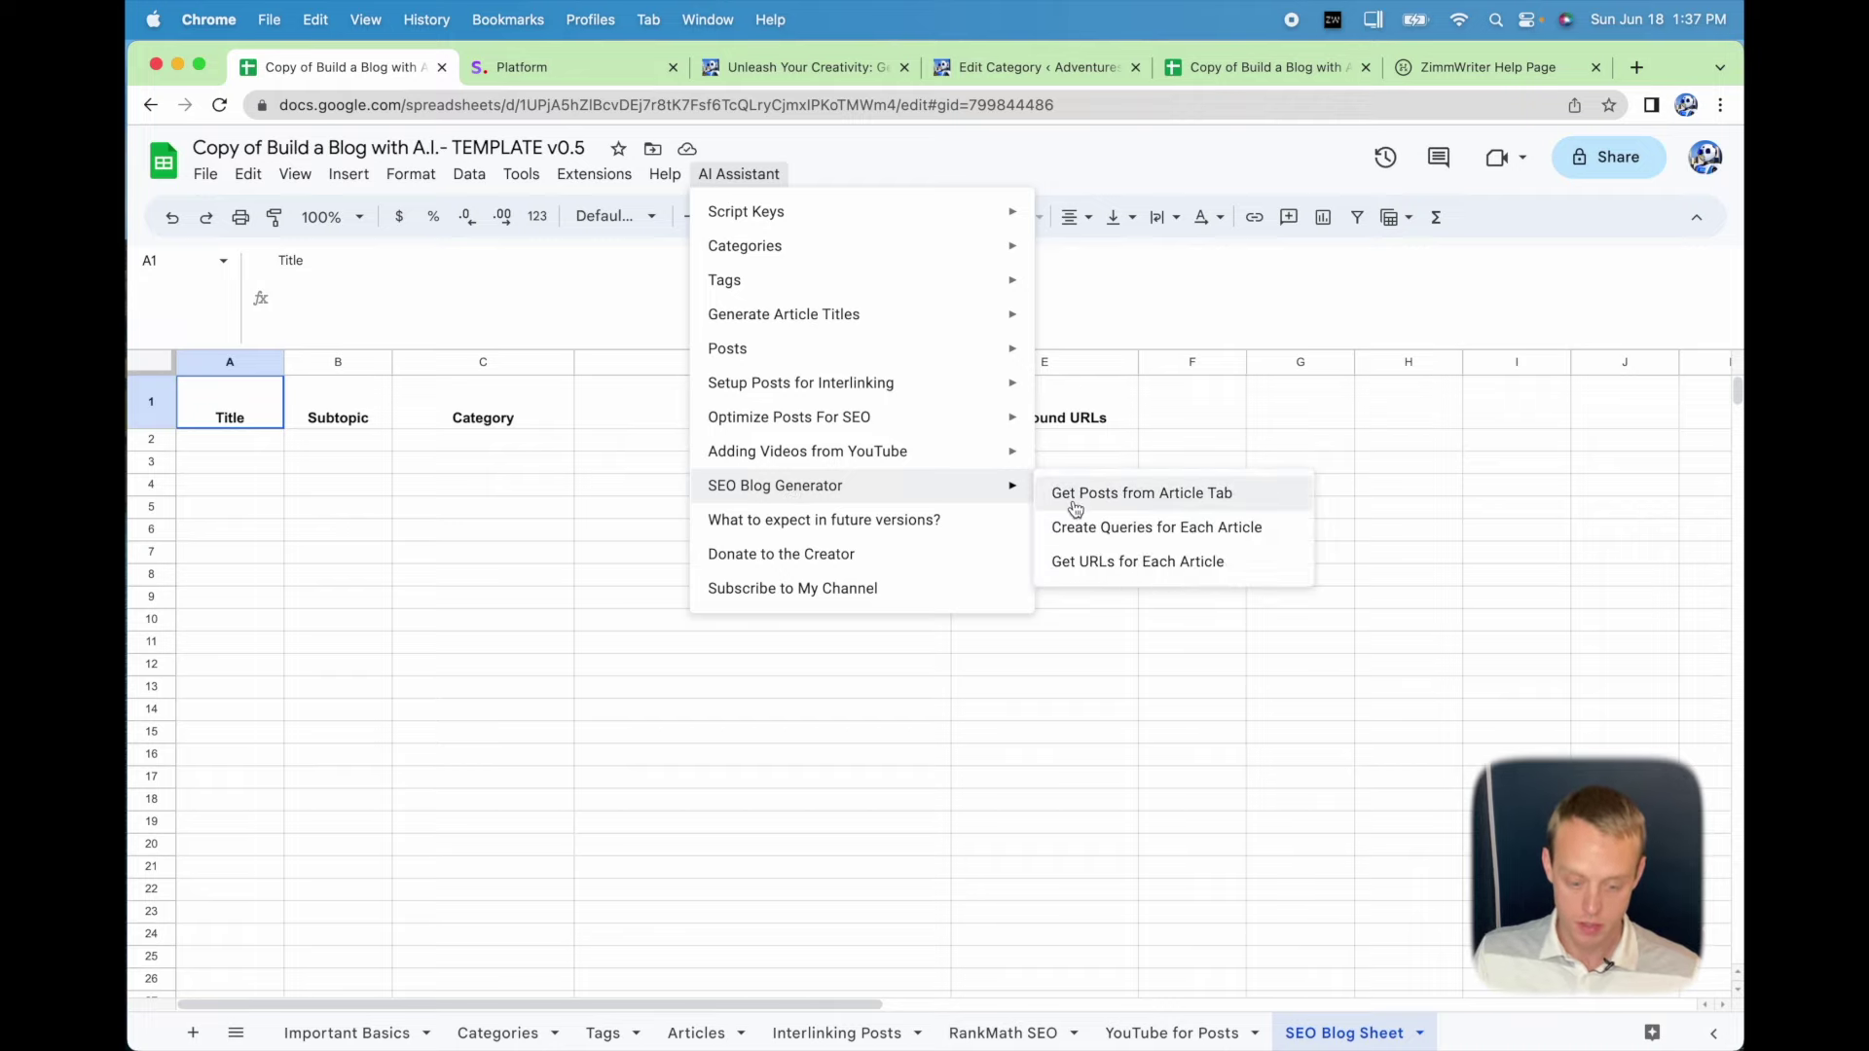
left_click(721, 1035)
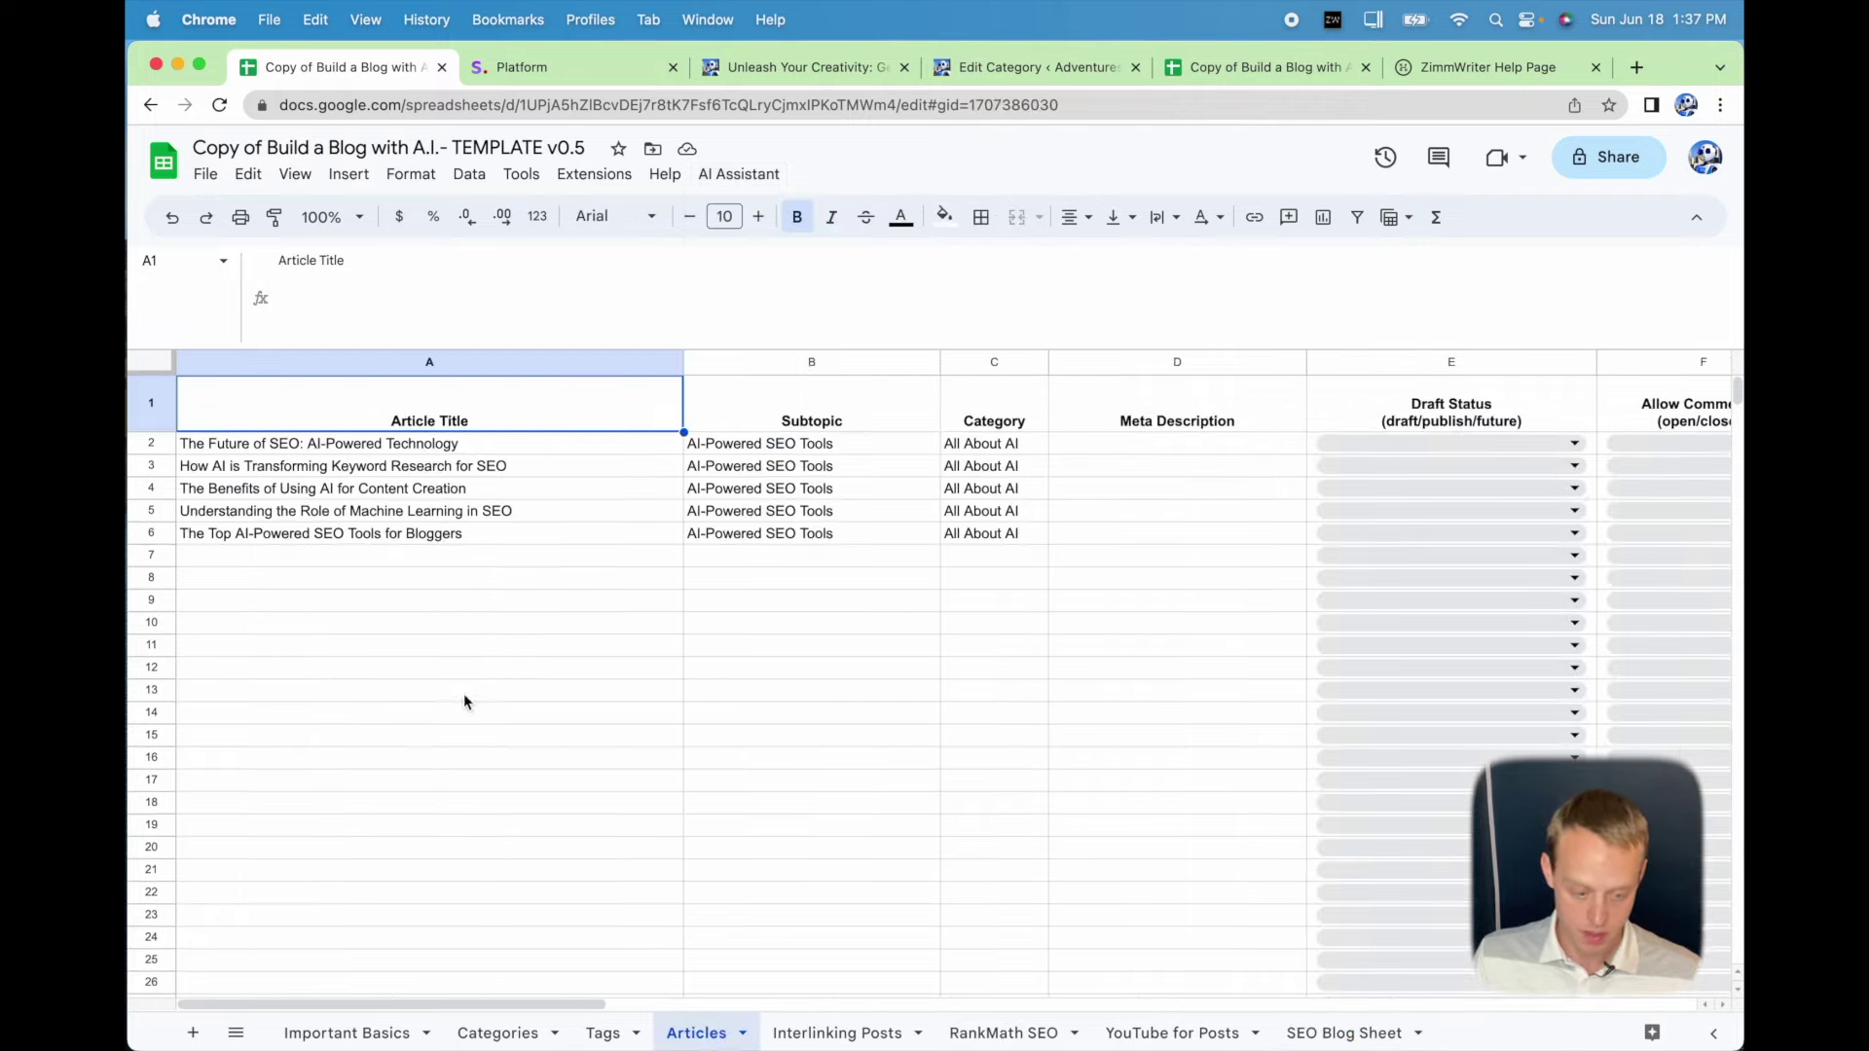
left_click(1348, 1033)
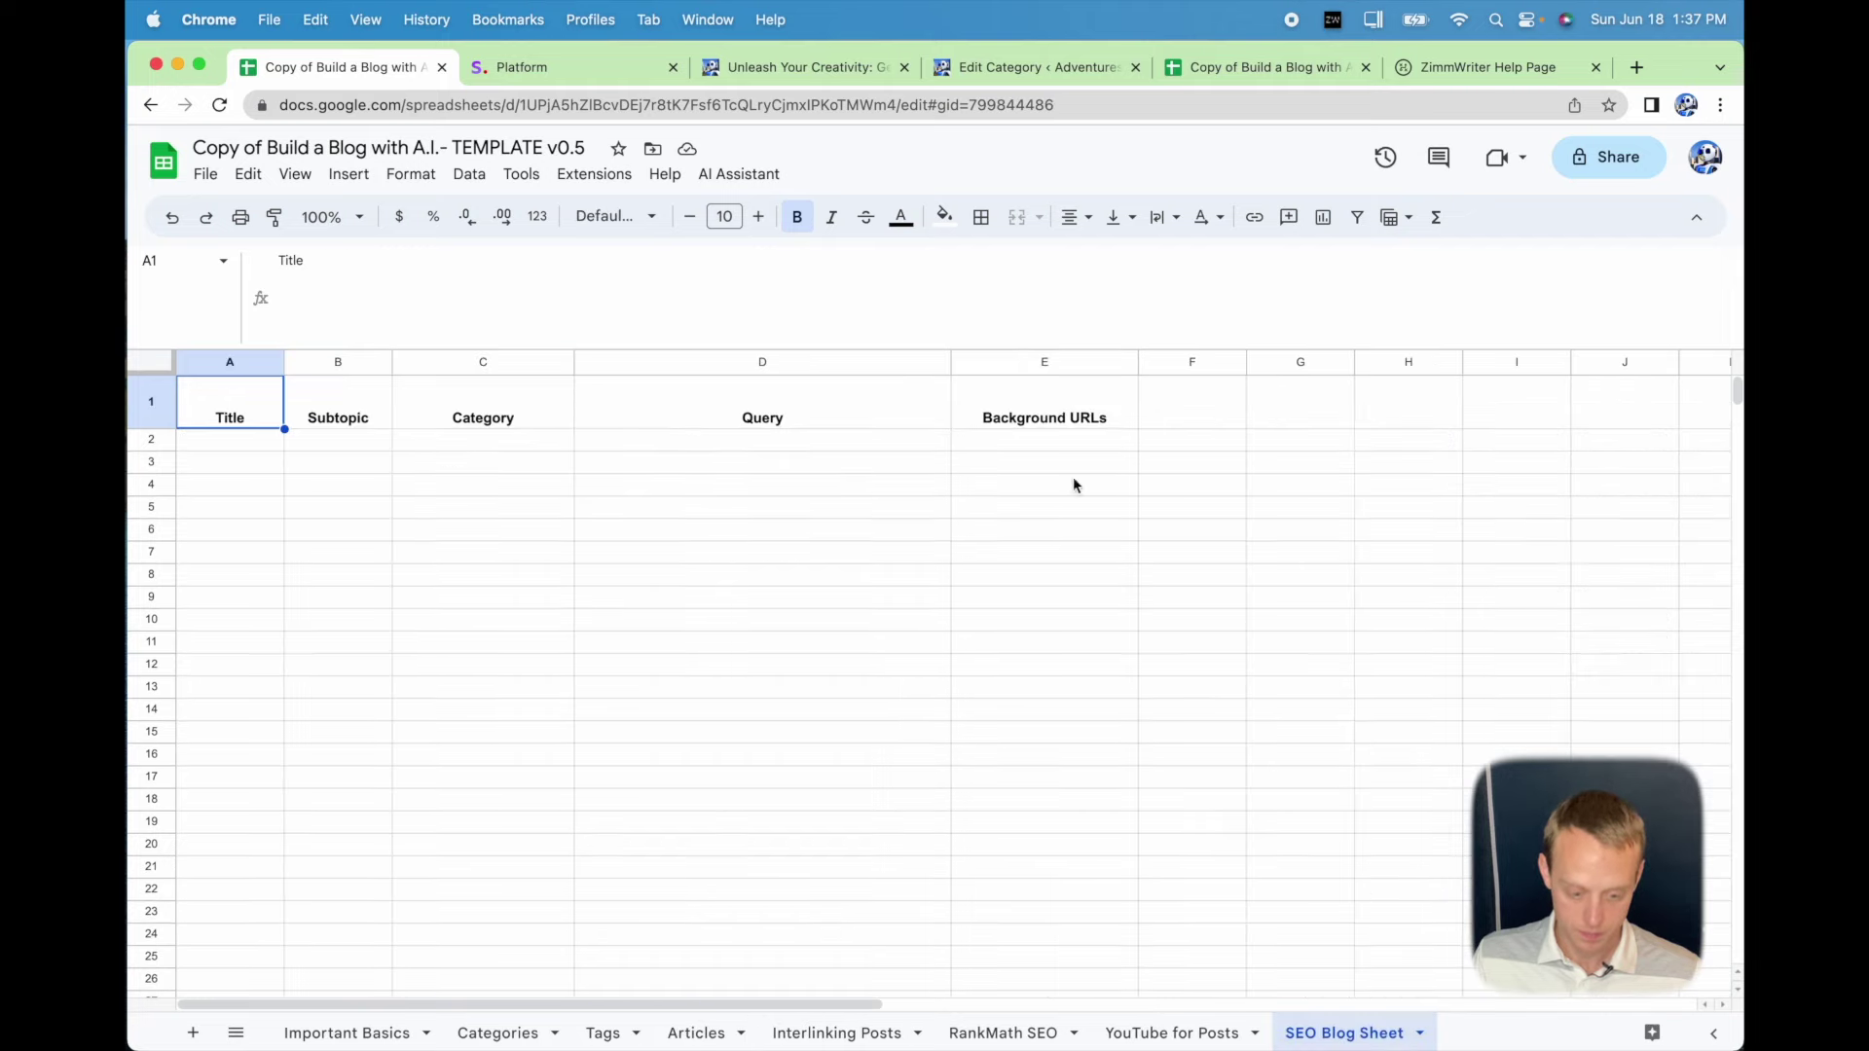
Run Get Posts from Article Tab on the SEO Blog Sheet and widen the Title column to fit the full titles.
left_click(721, 175)
mouse_move(792, 486)
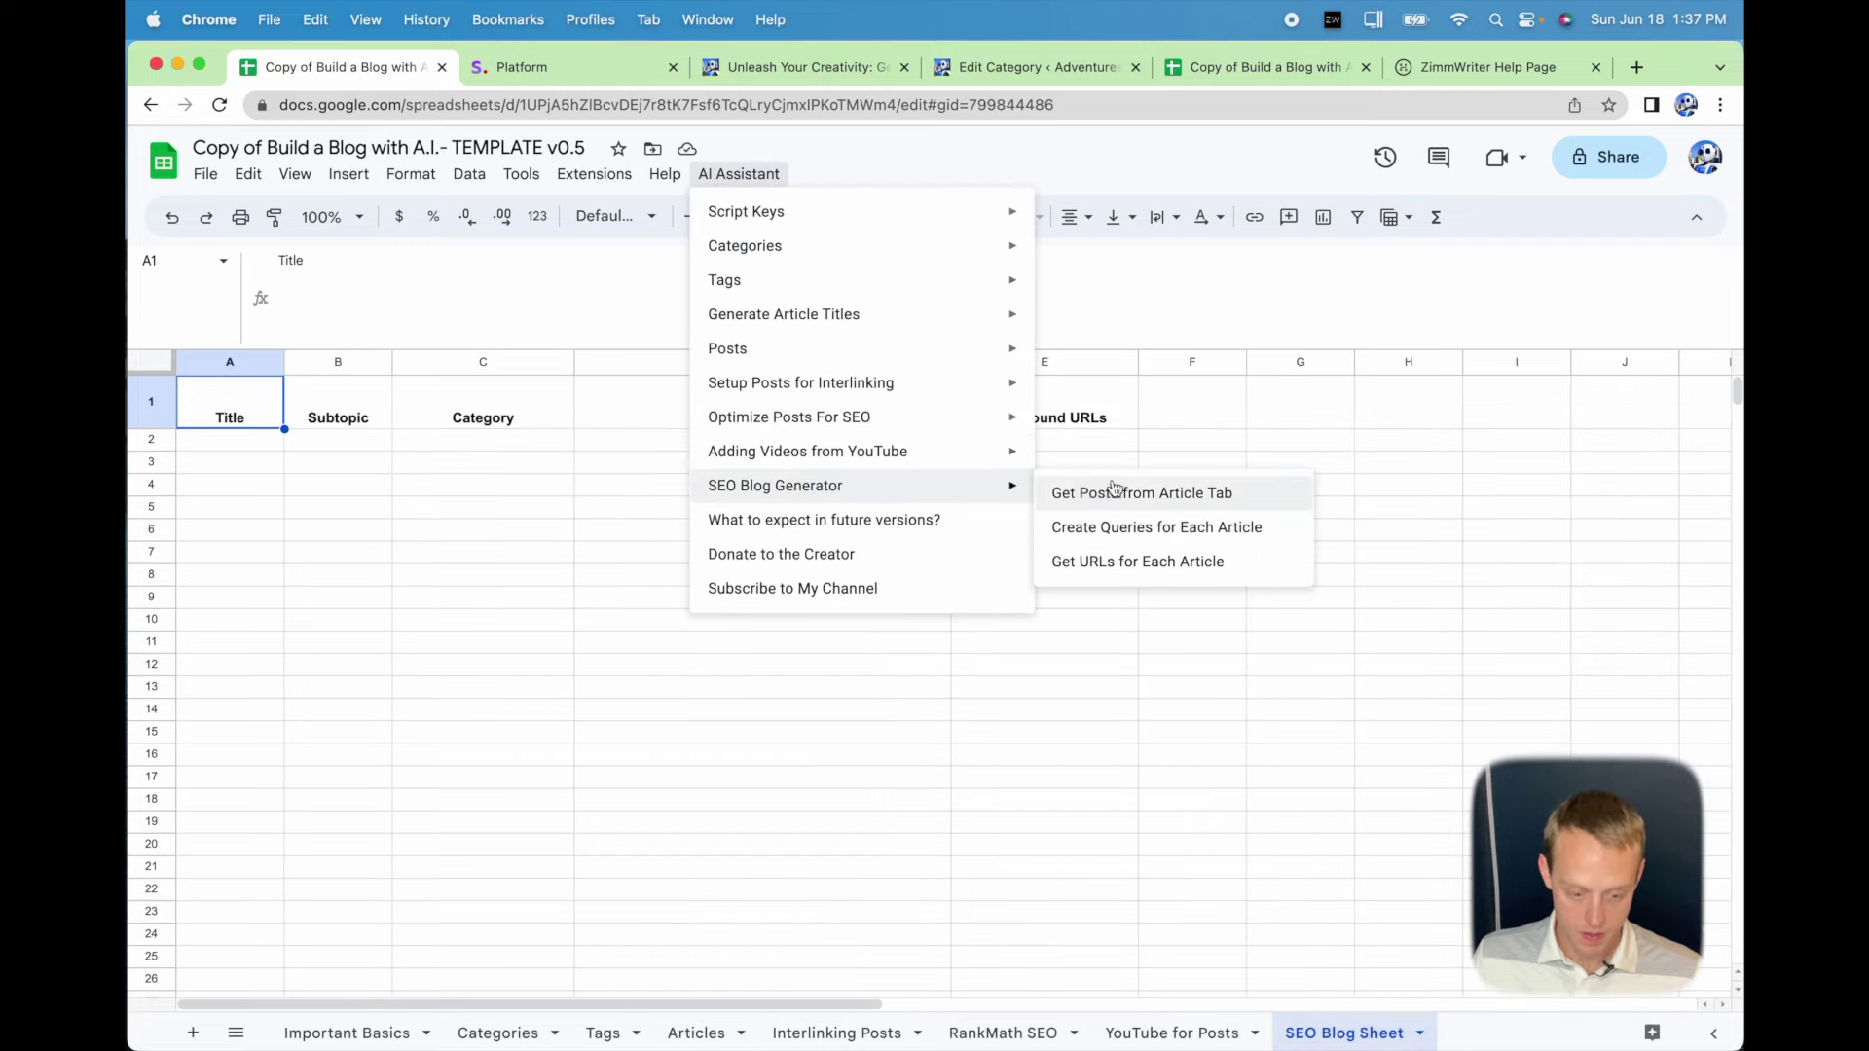
left_click(1129, 496)
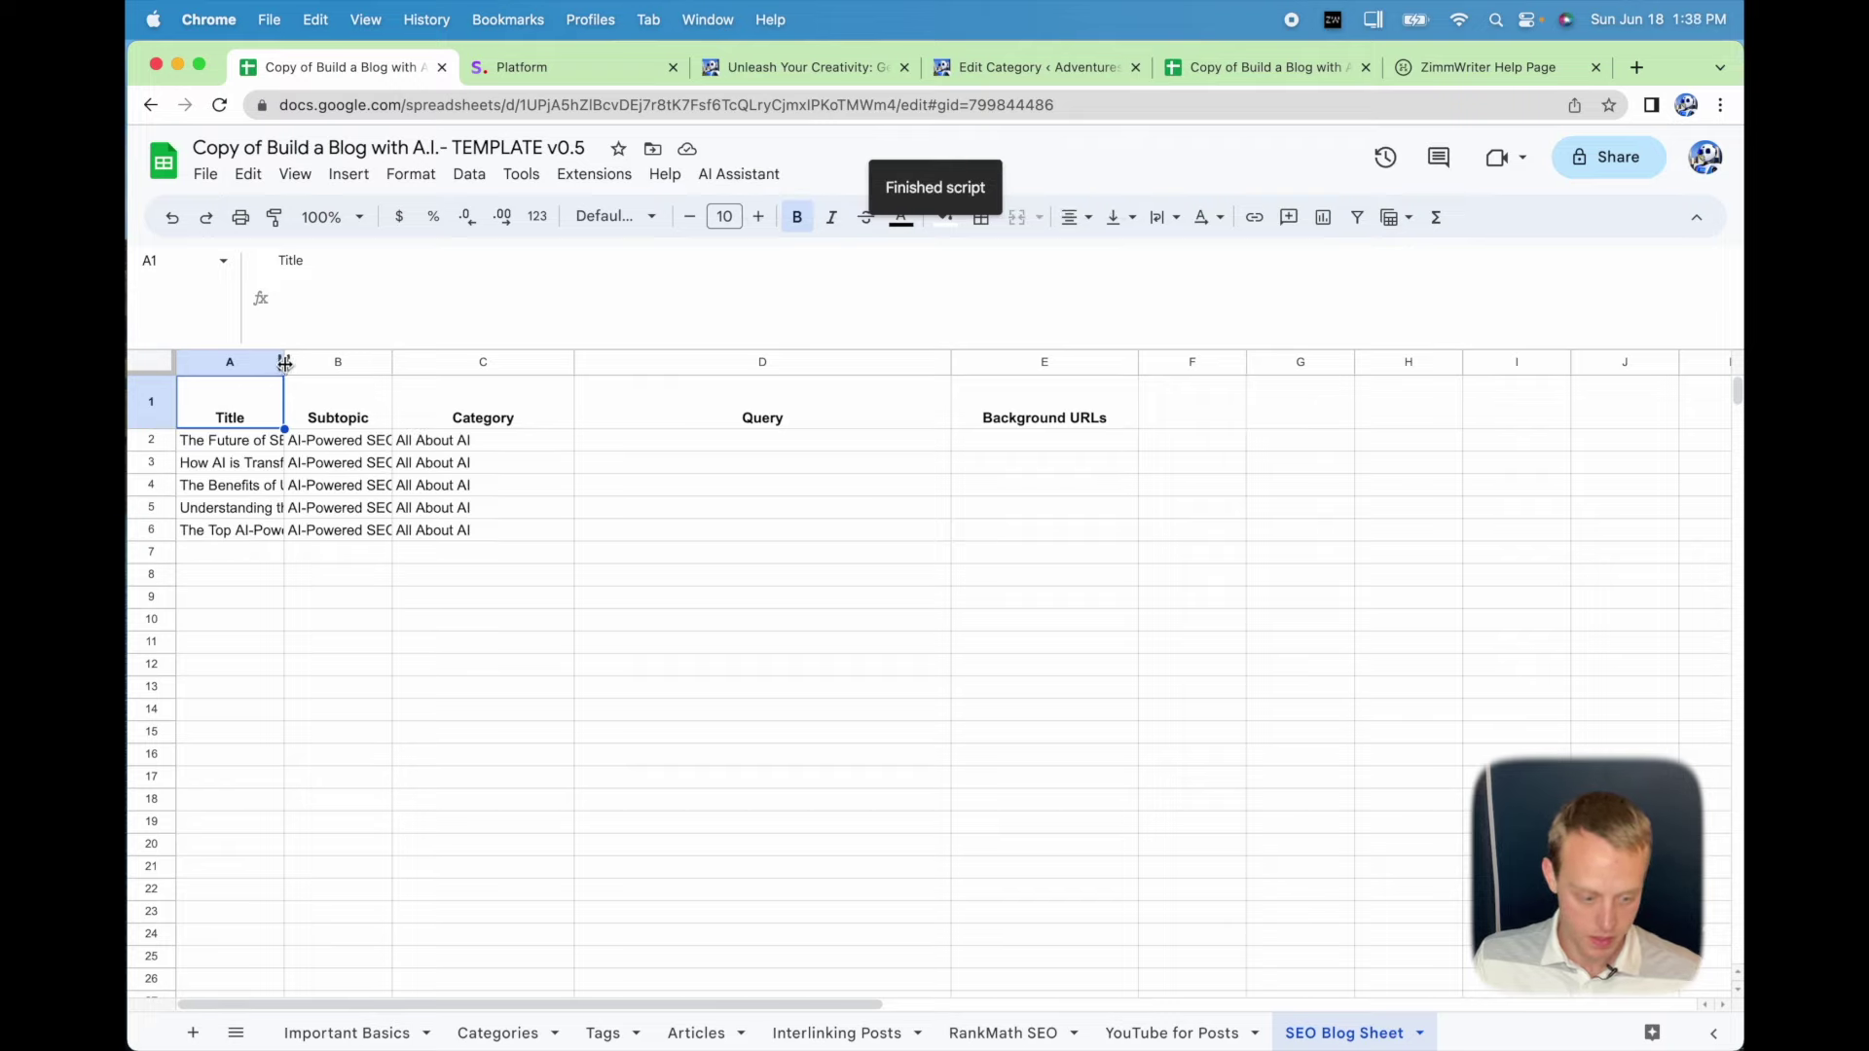
left_click_drag(283, 367, 581, 363)
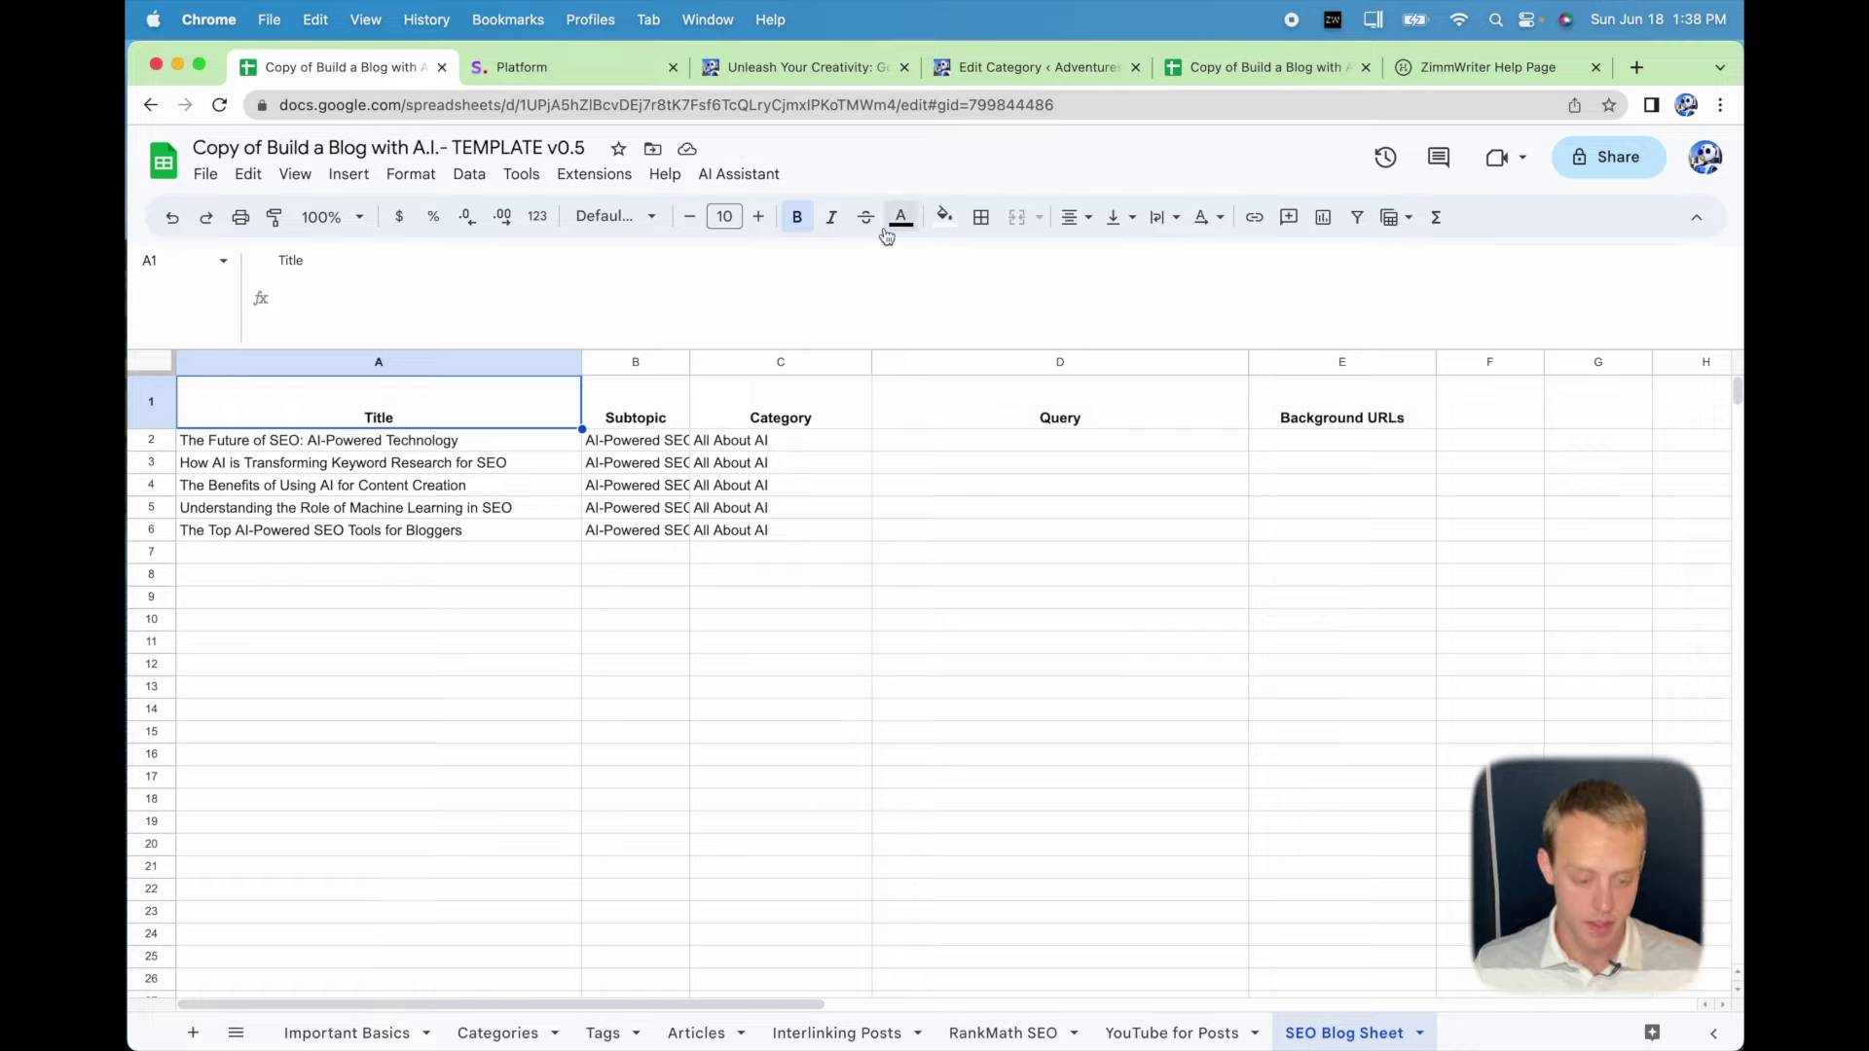
Run Create Queries for Each Article and select the generated queries in D2:D6.
left_click(739, 174)
mouse_move(784, 485)
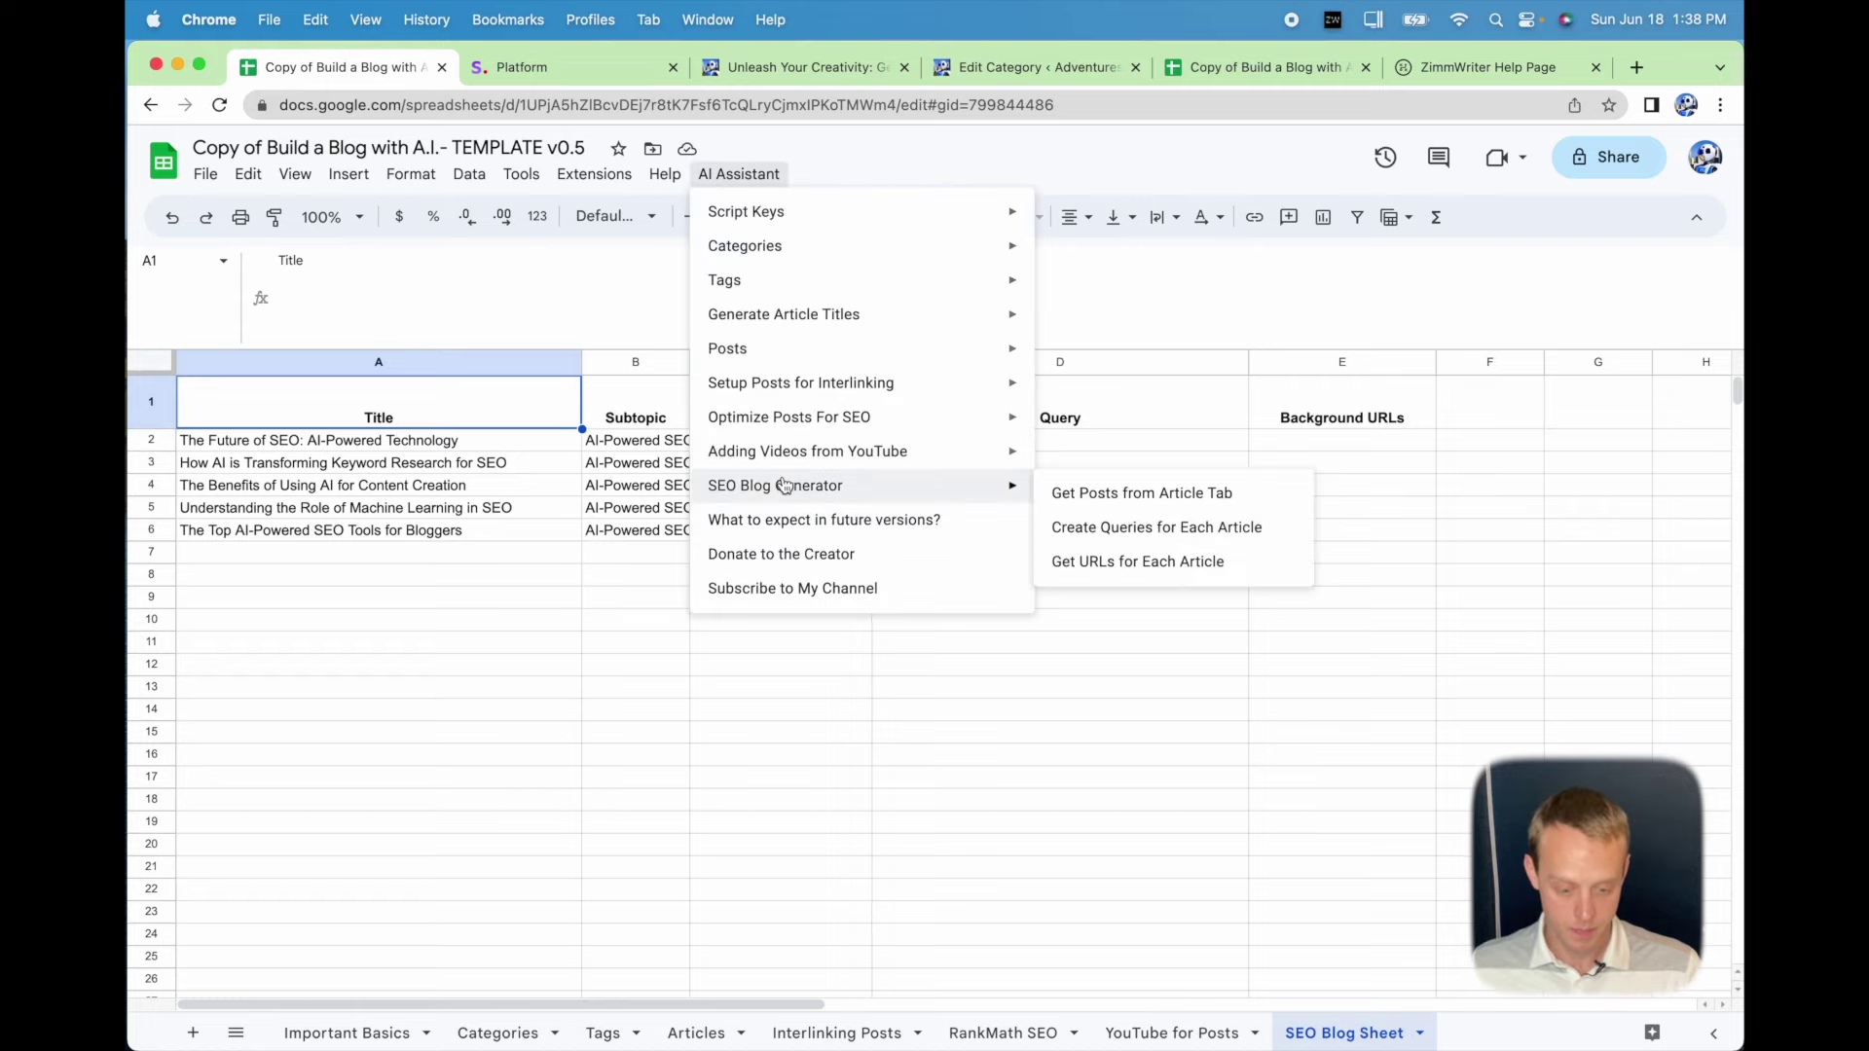
left_click(1086, 531)
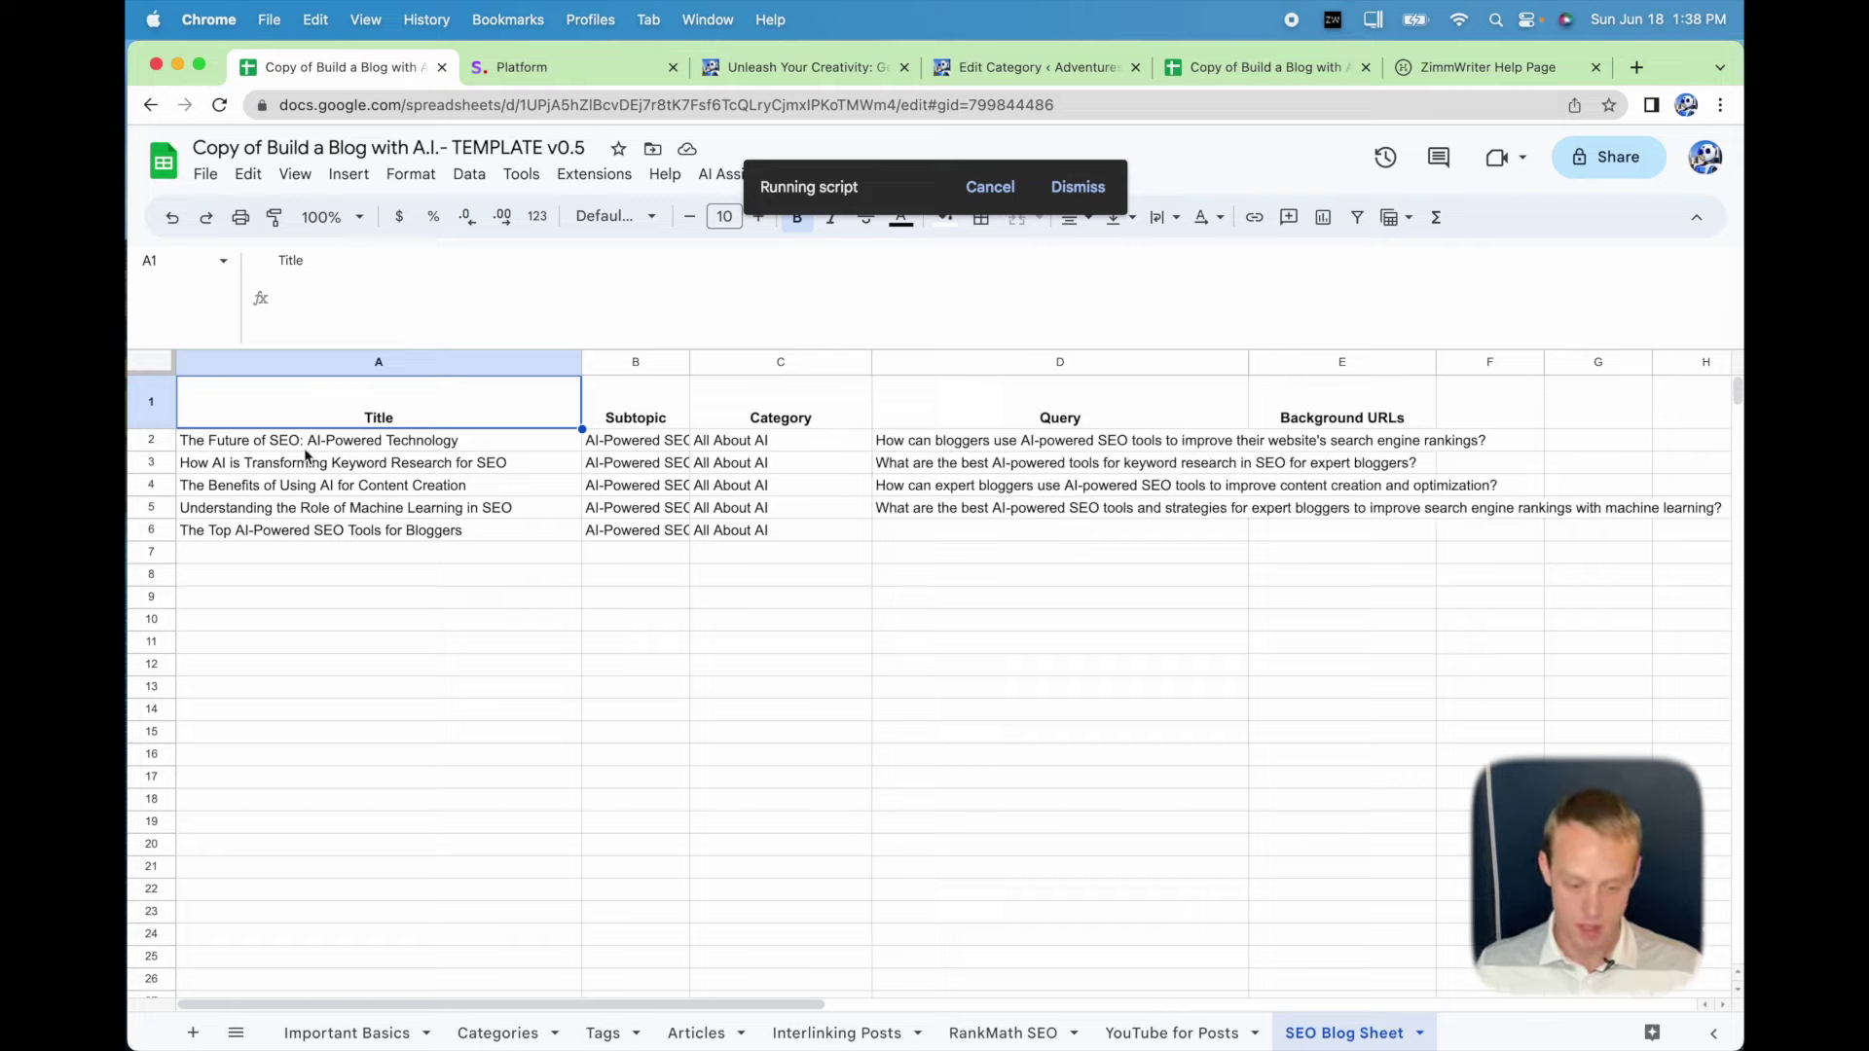
left_click(950, 442)
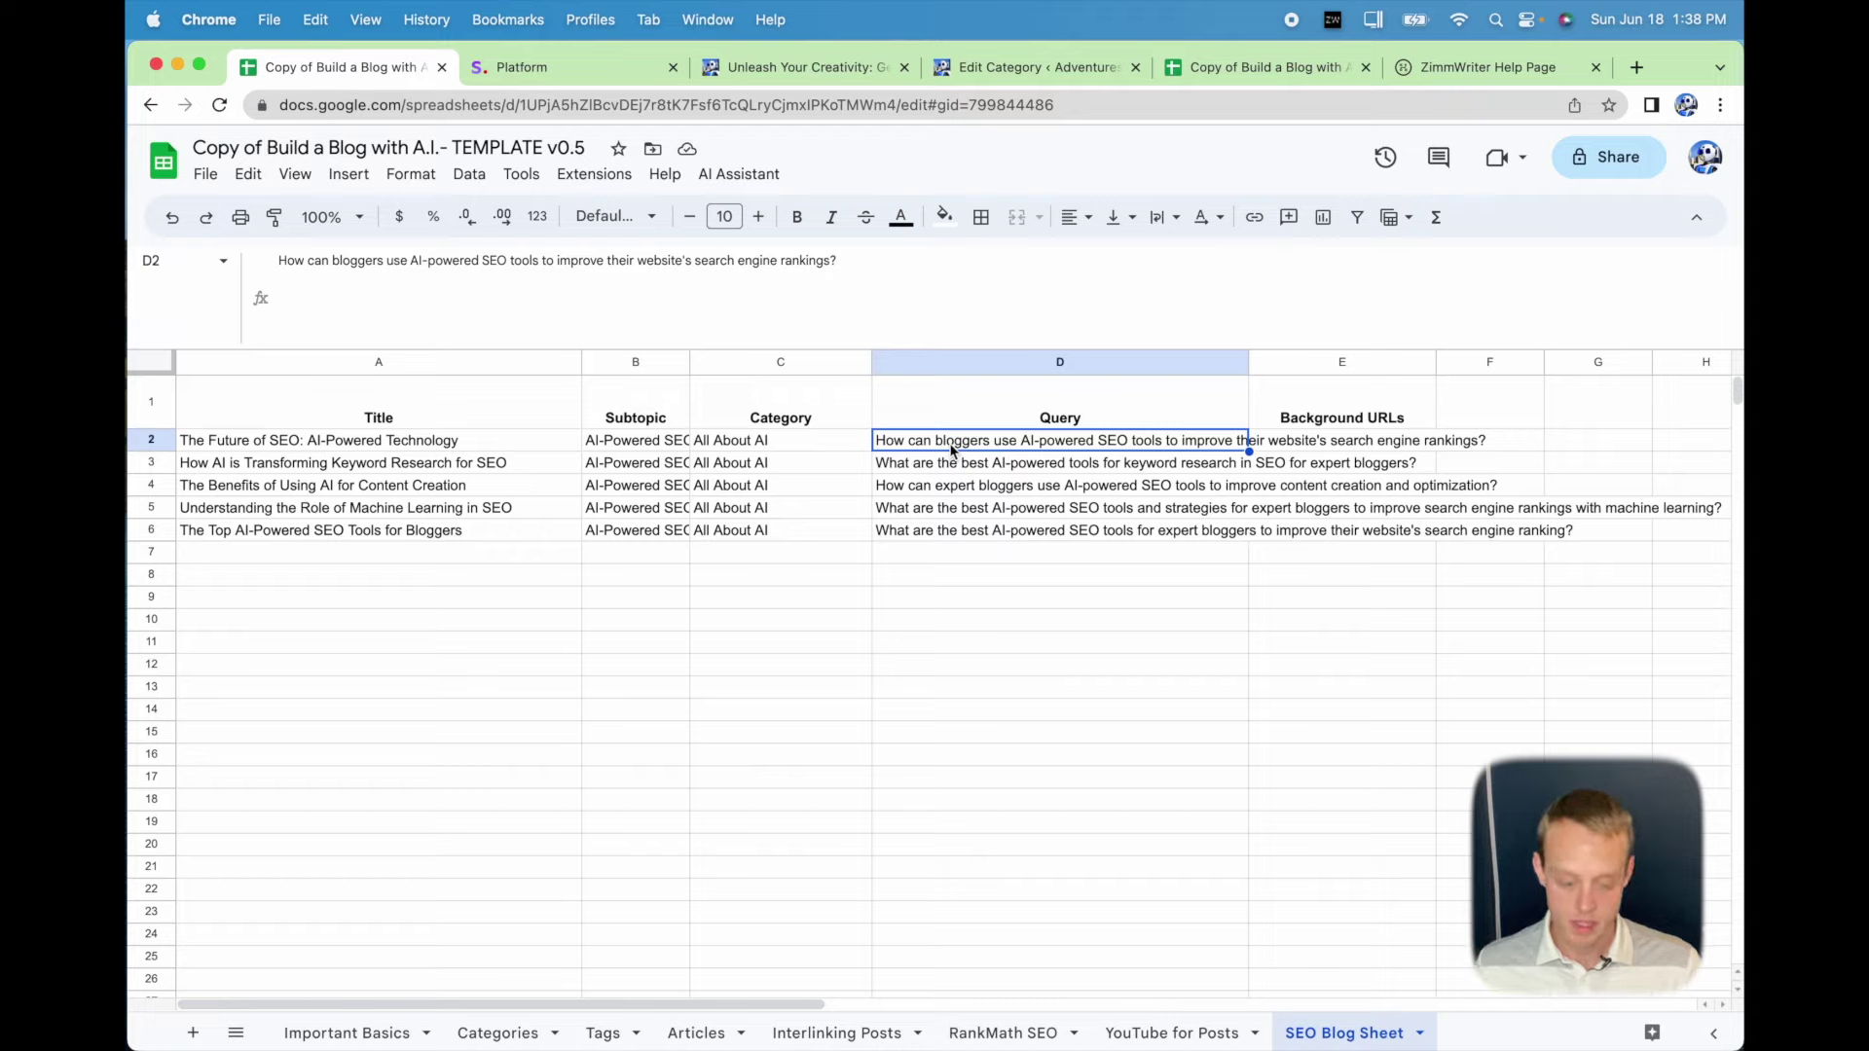
left_click_drag(952, 450, 973, 541)
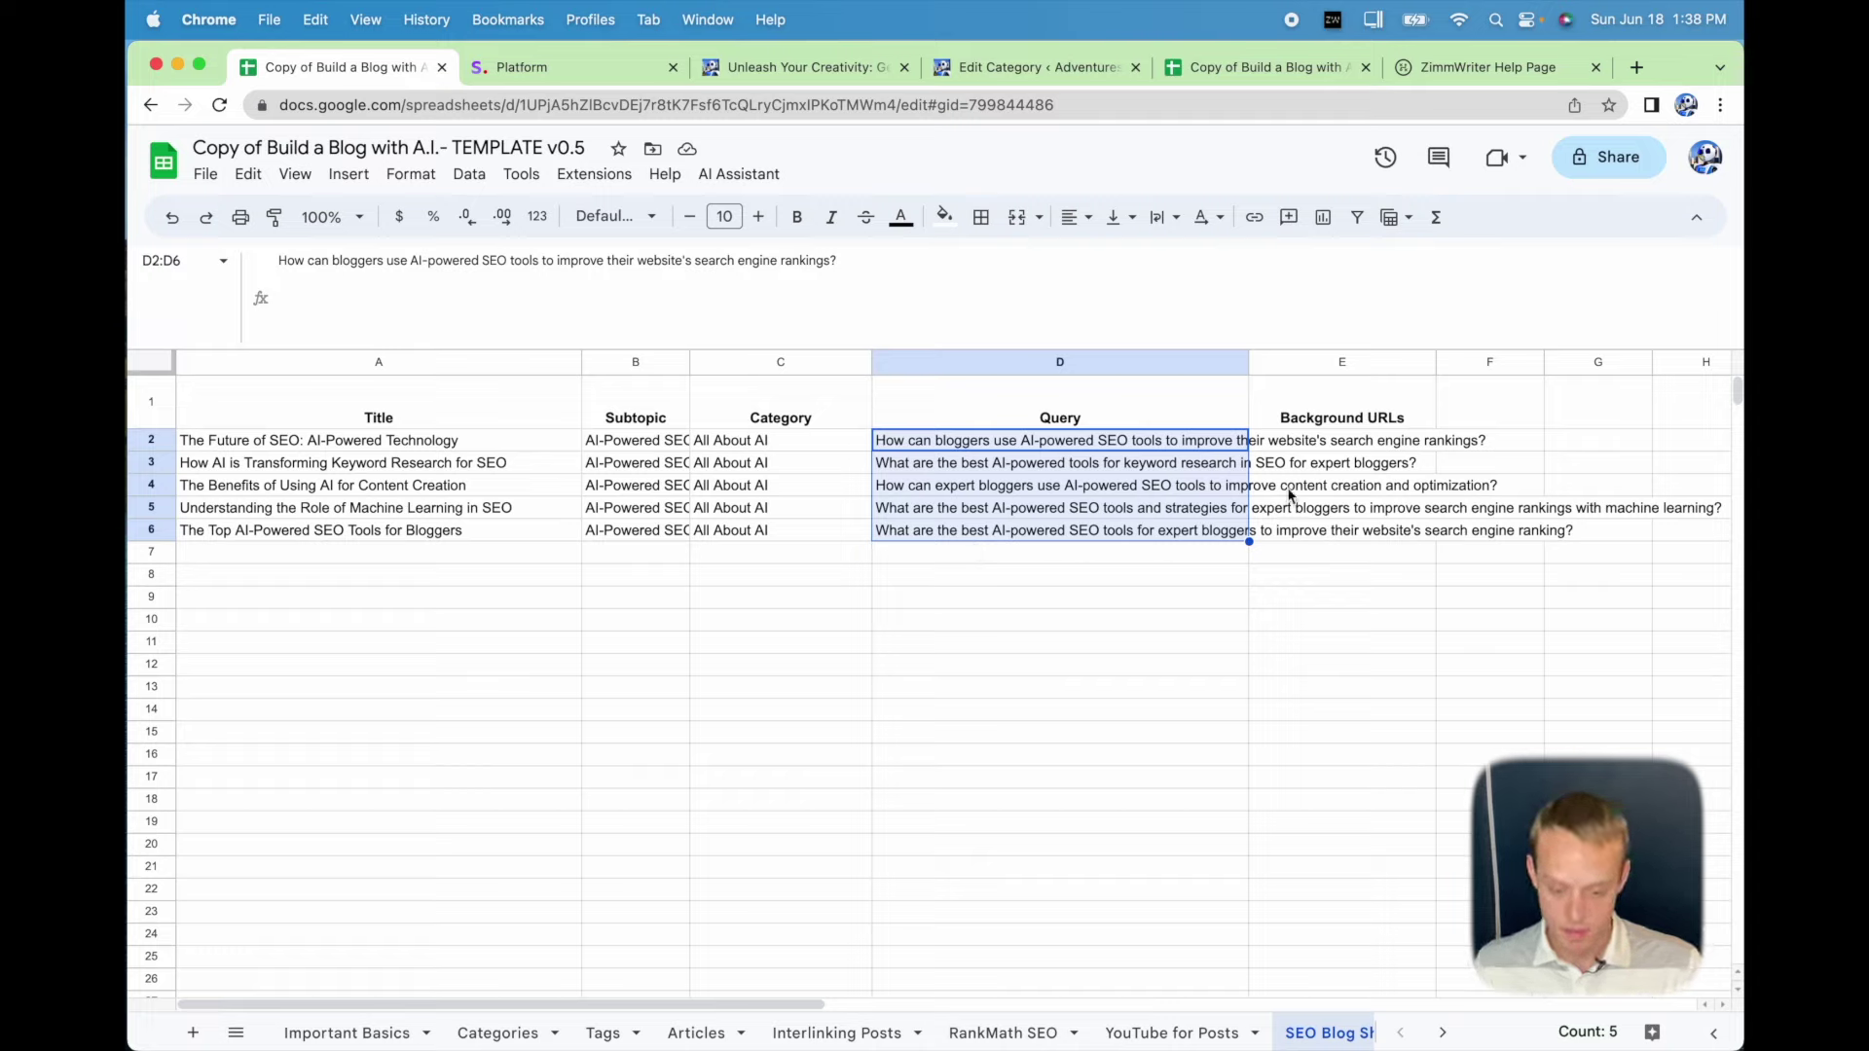
Run Get URLs for Each Article and inspect the first article's query and background URL.
left_click(1353, 384)
left_click(747, 179)
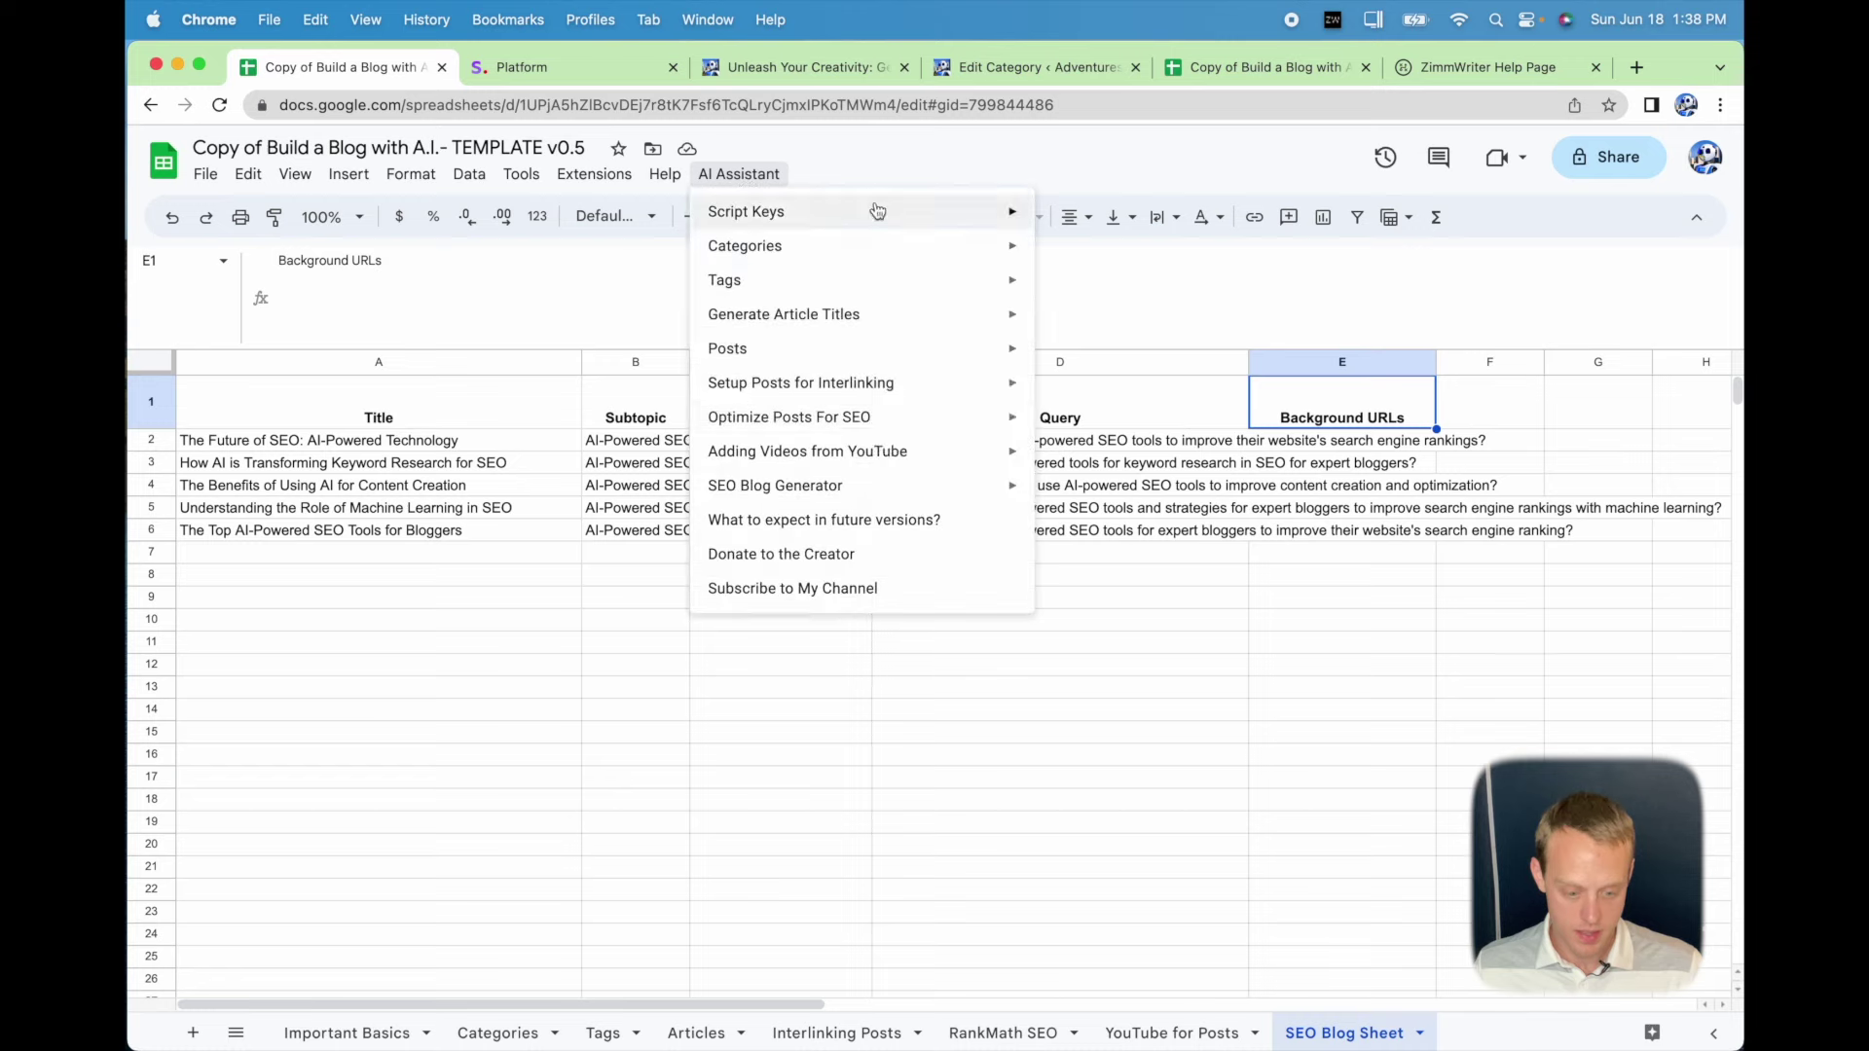
mouse_move(856, 485)
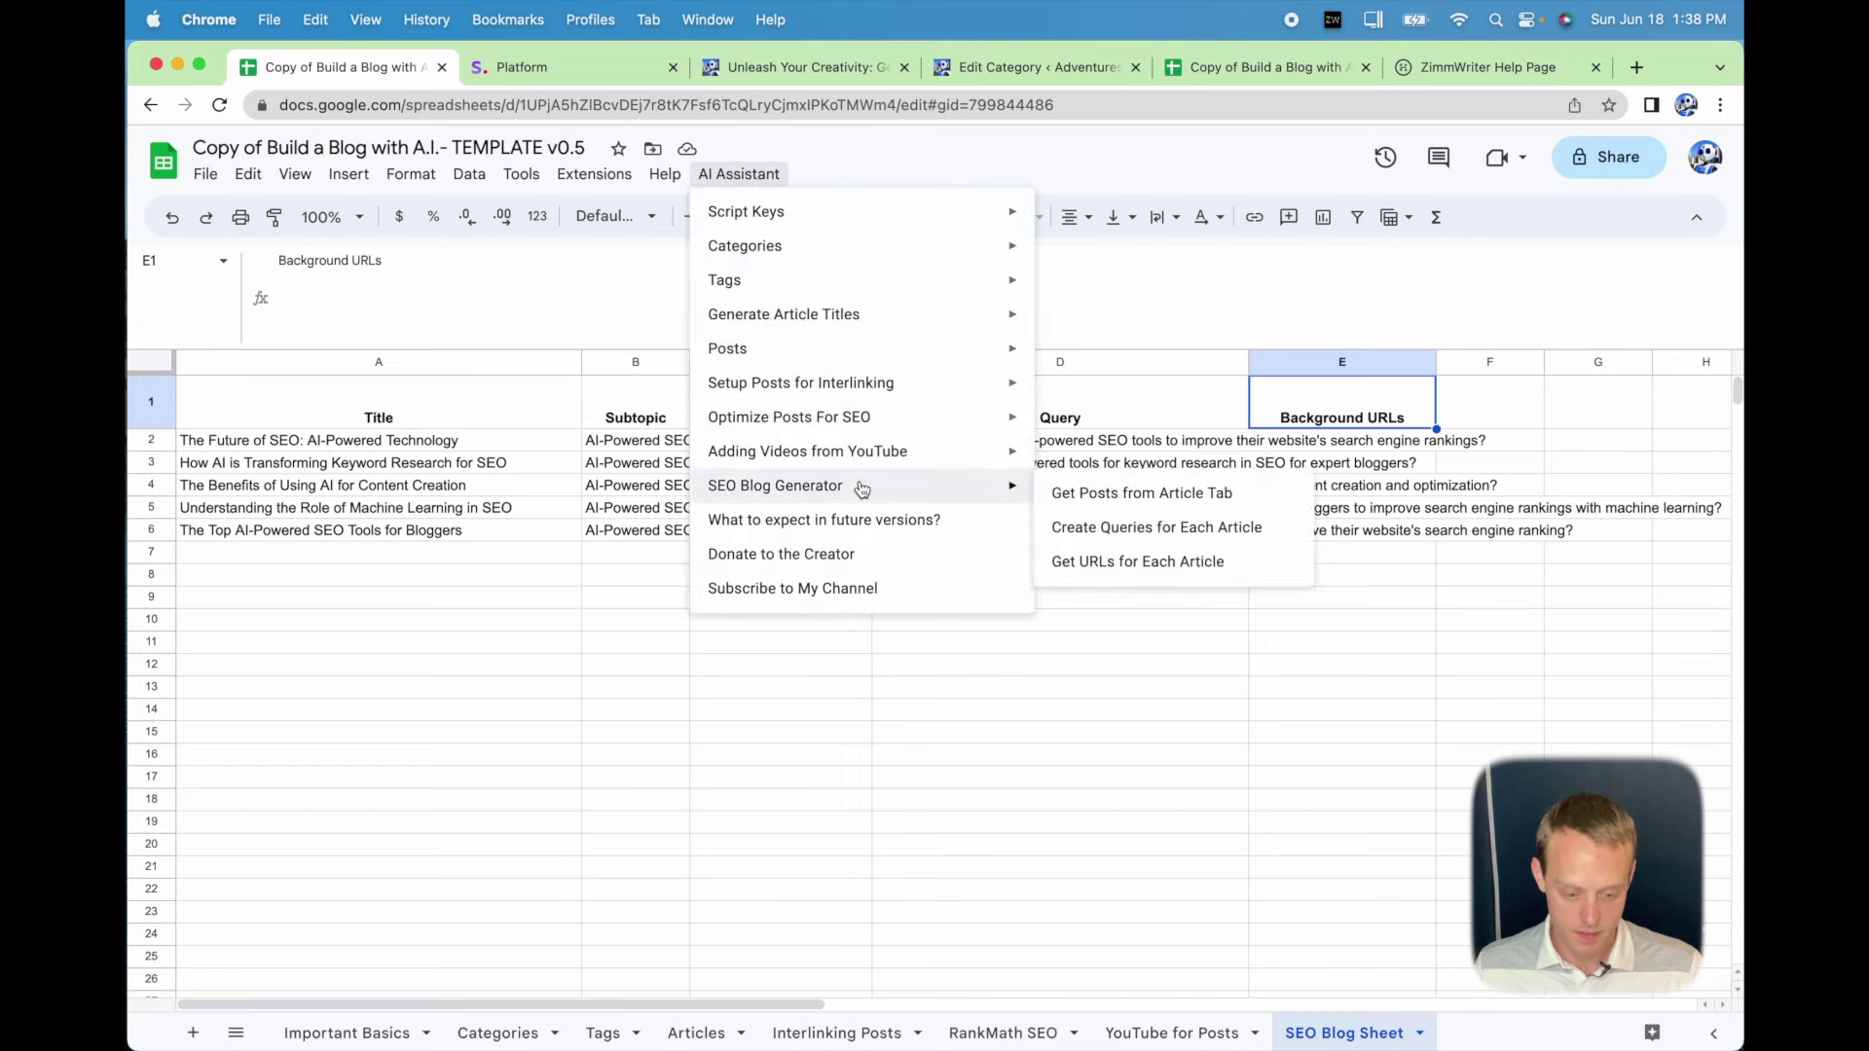
left_click(1133, 562)
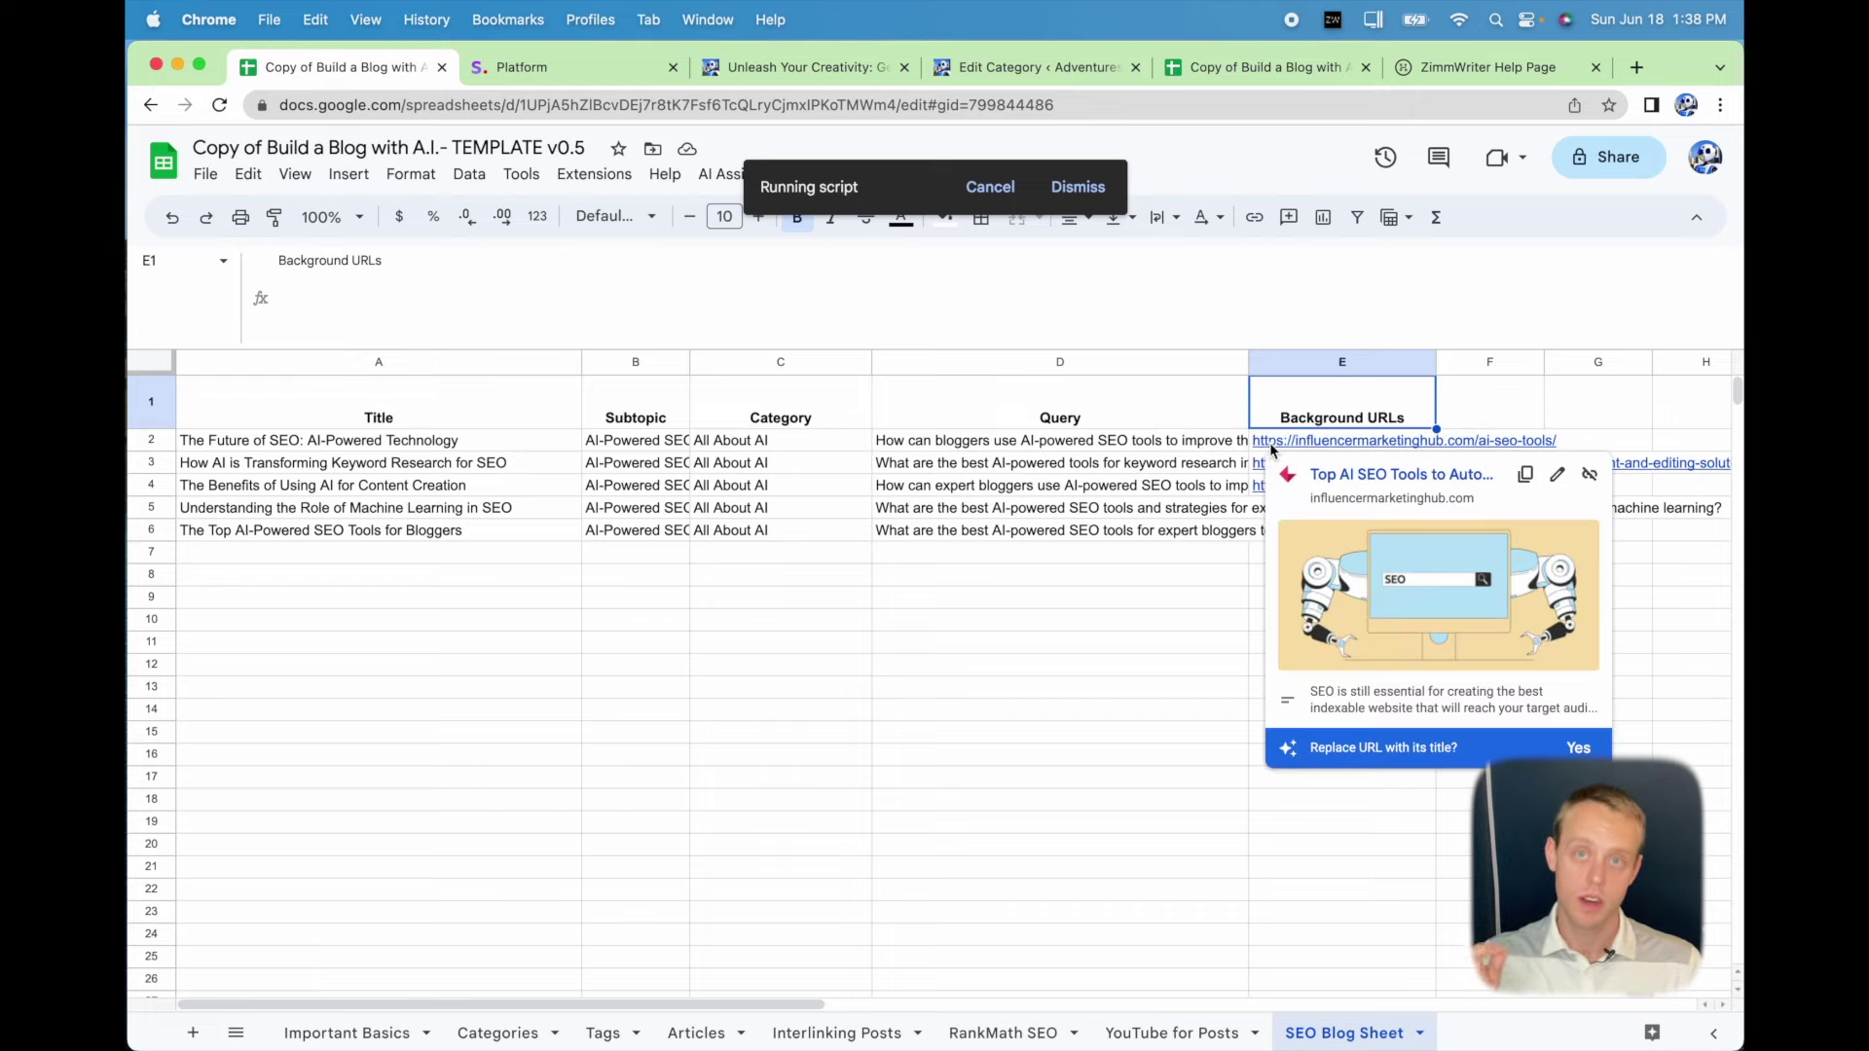
left_click(1160, 448)
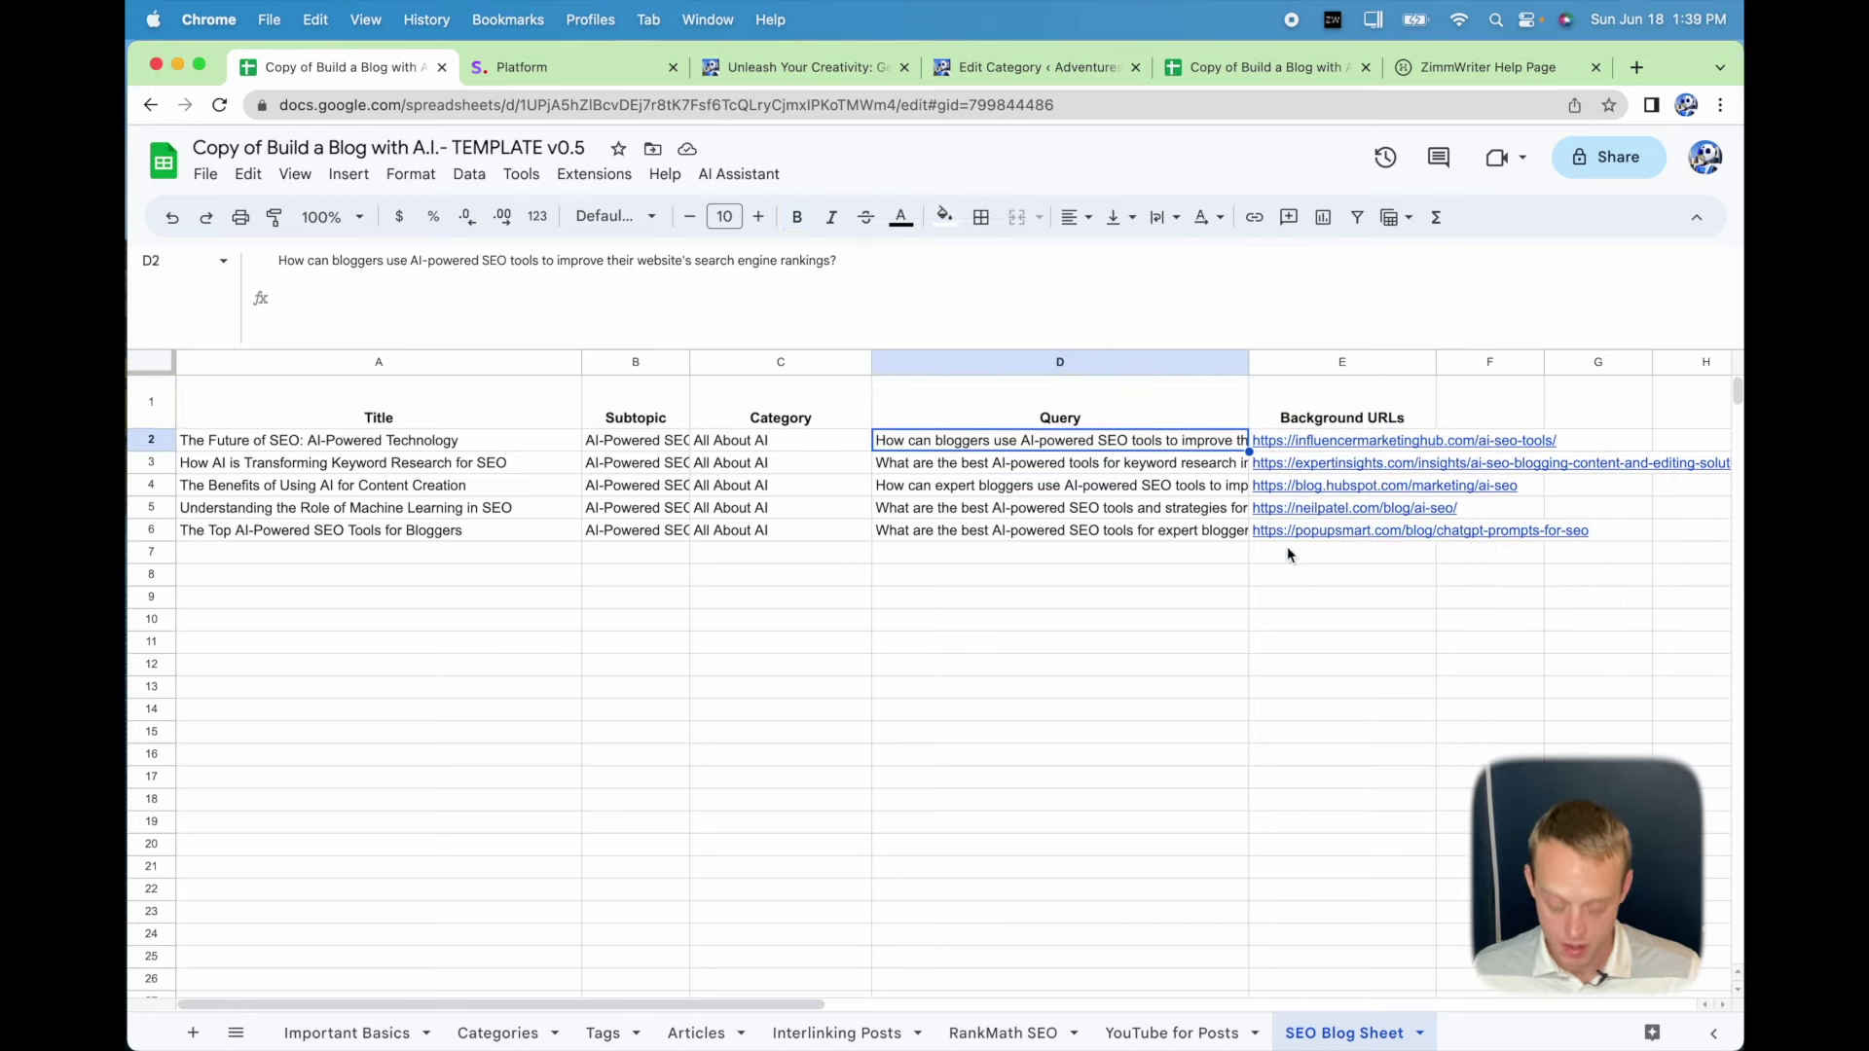
left_click(1296, 446)
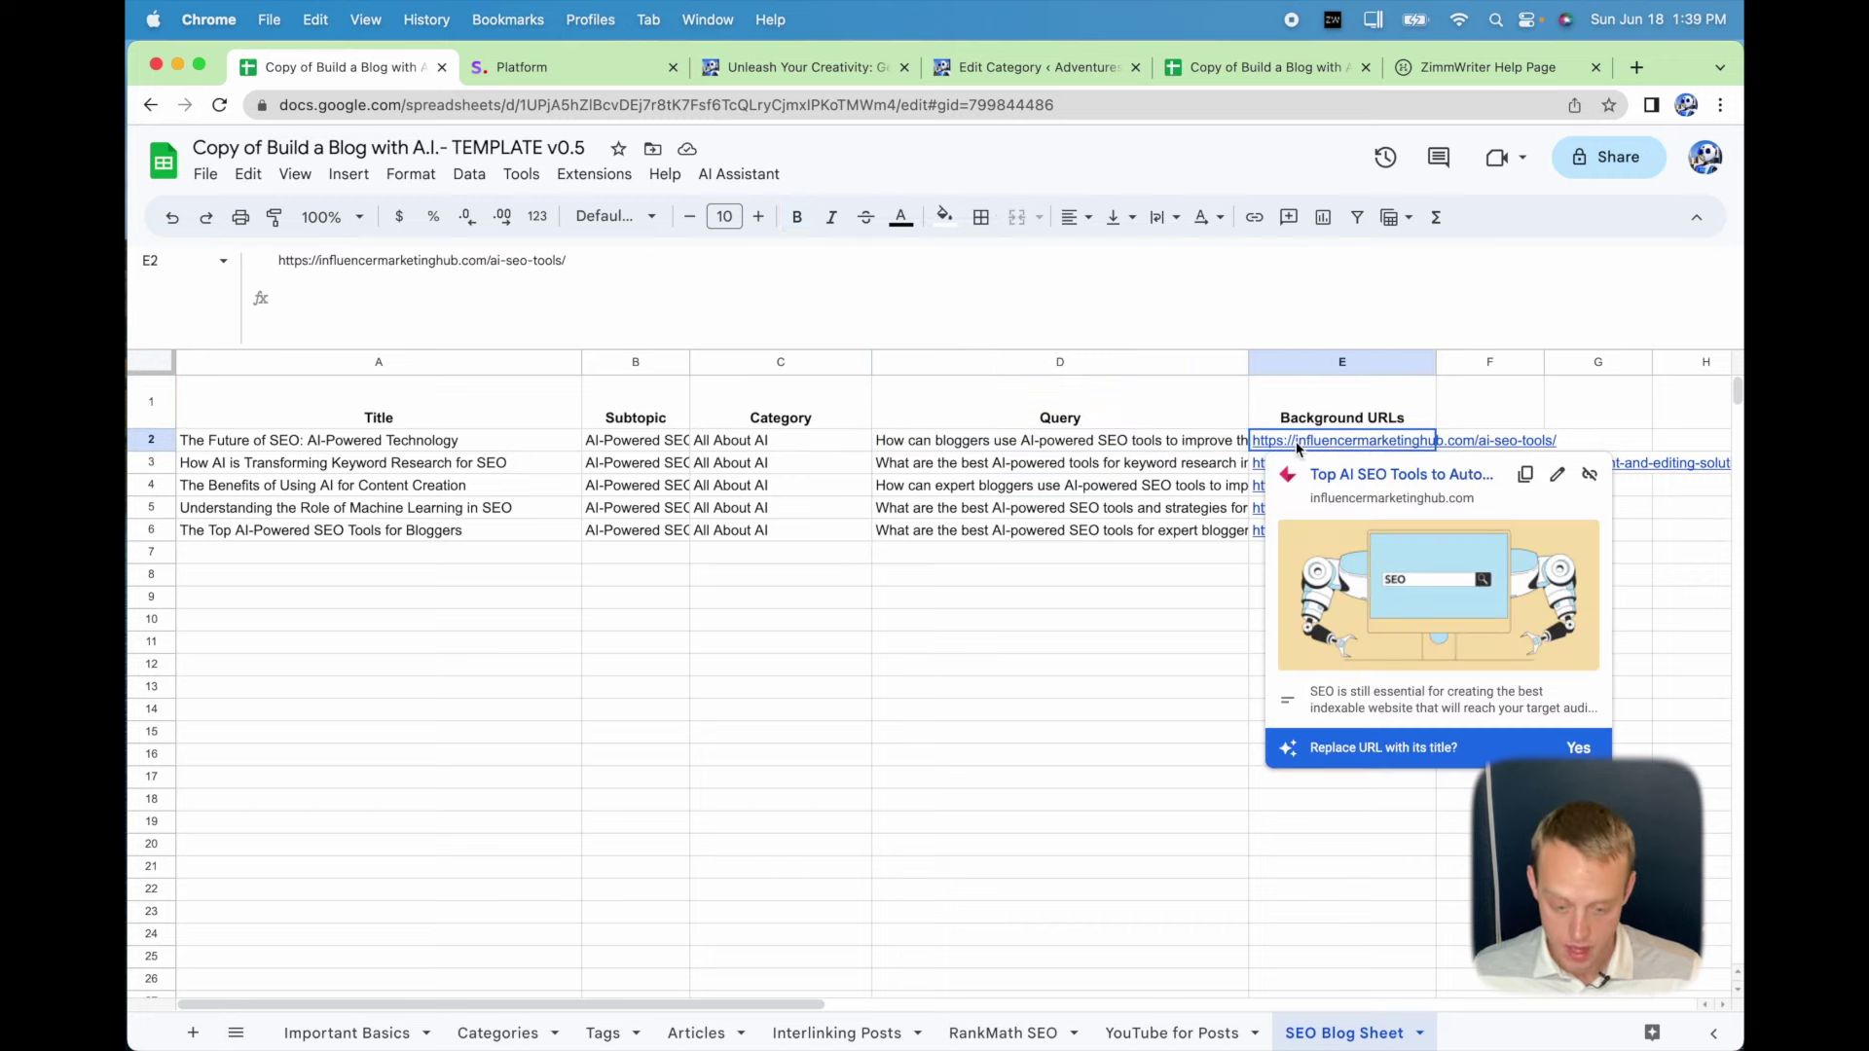
left_click(879, 491)
left_click(1085, 443)
key("Right")
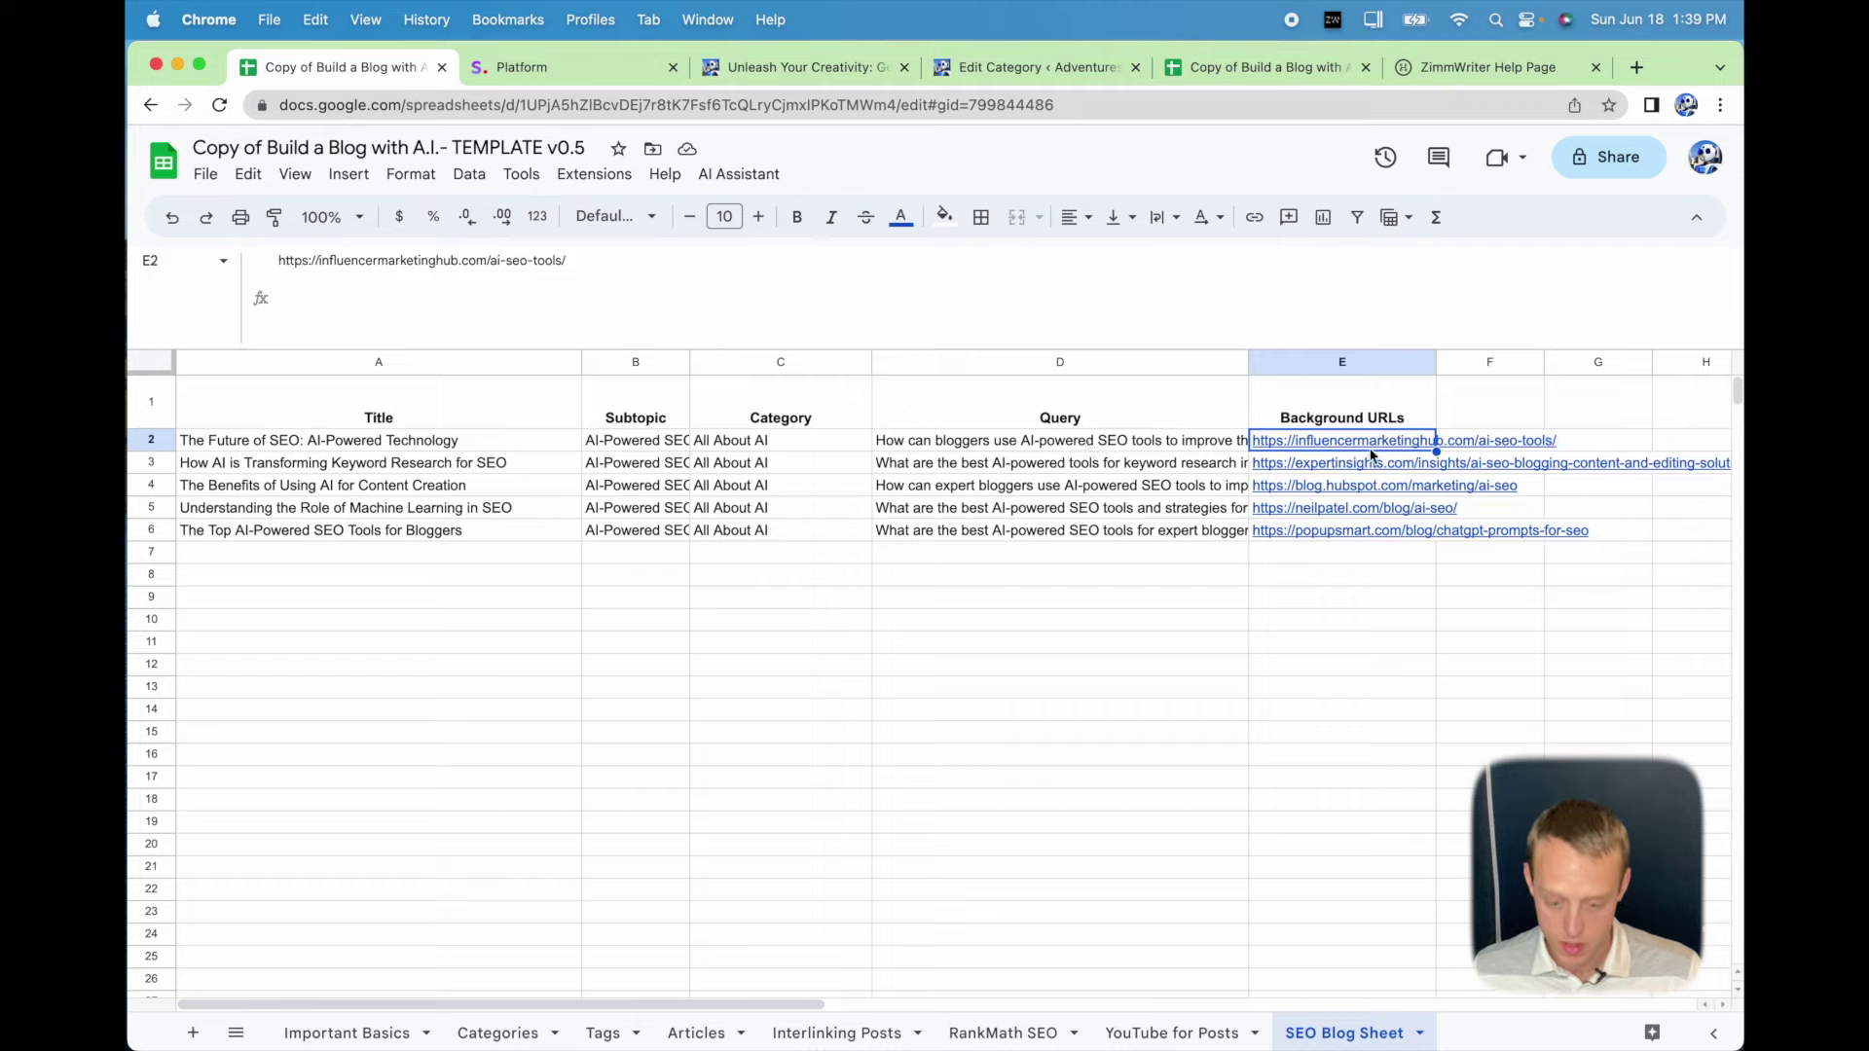
Copy the background URLs in E2:E6, switch to ZimmWriter, and paste them into Penny Arcade's list of URLs.
left_click_drag(1369, 448, 1371, 529)
key("cmd+c")
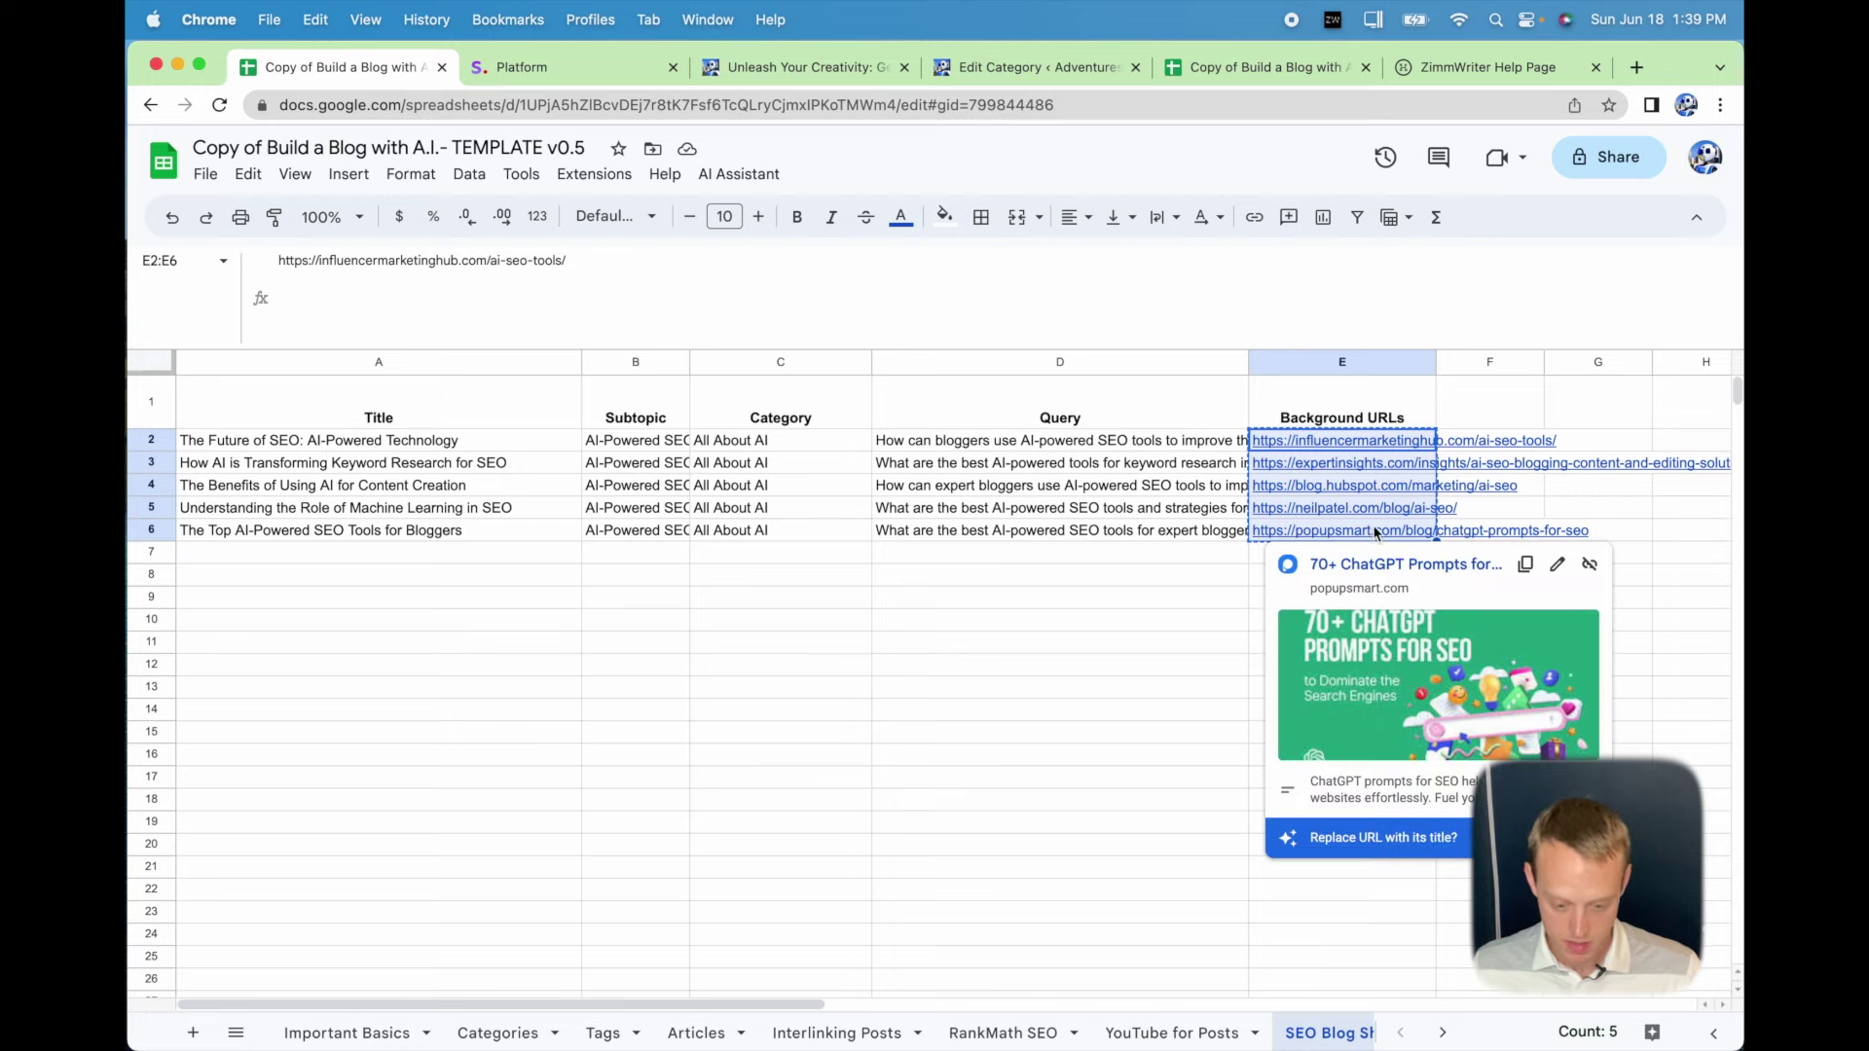
key("cmd+tab")
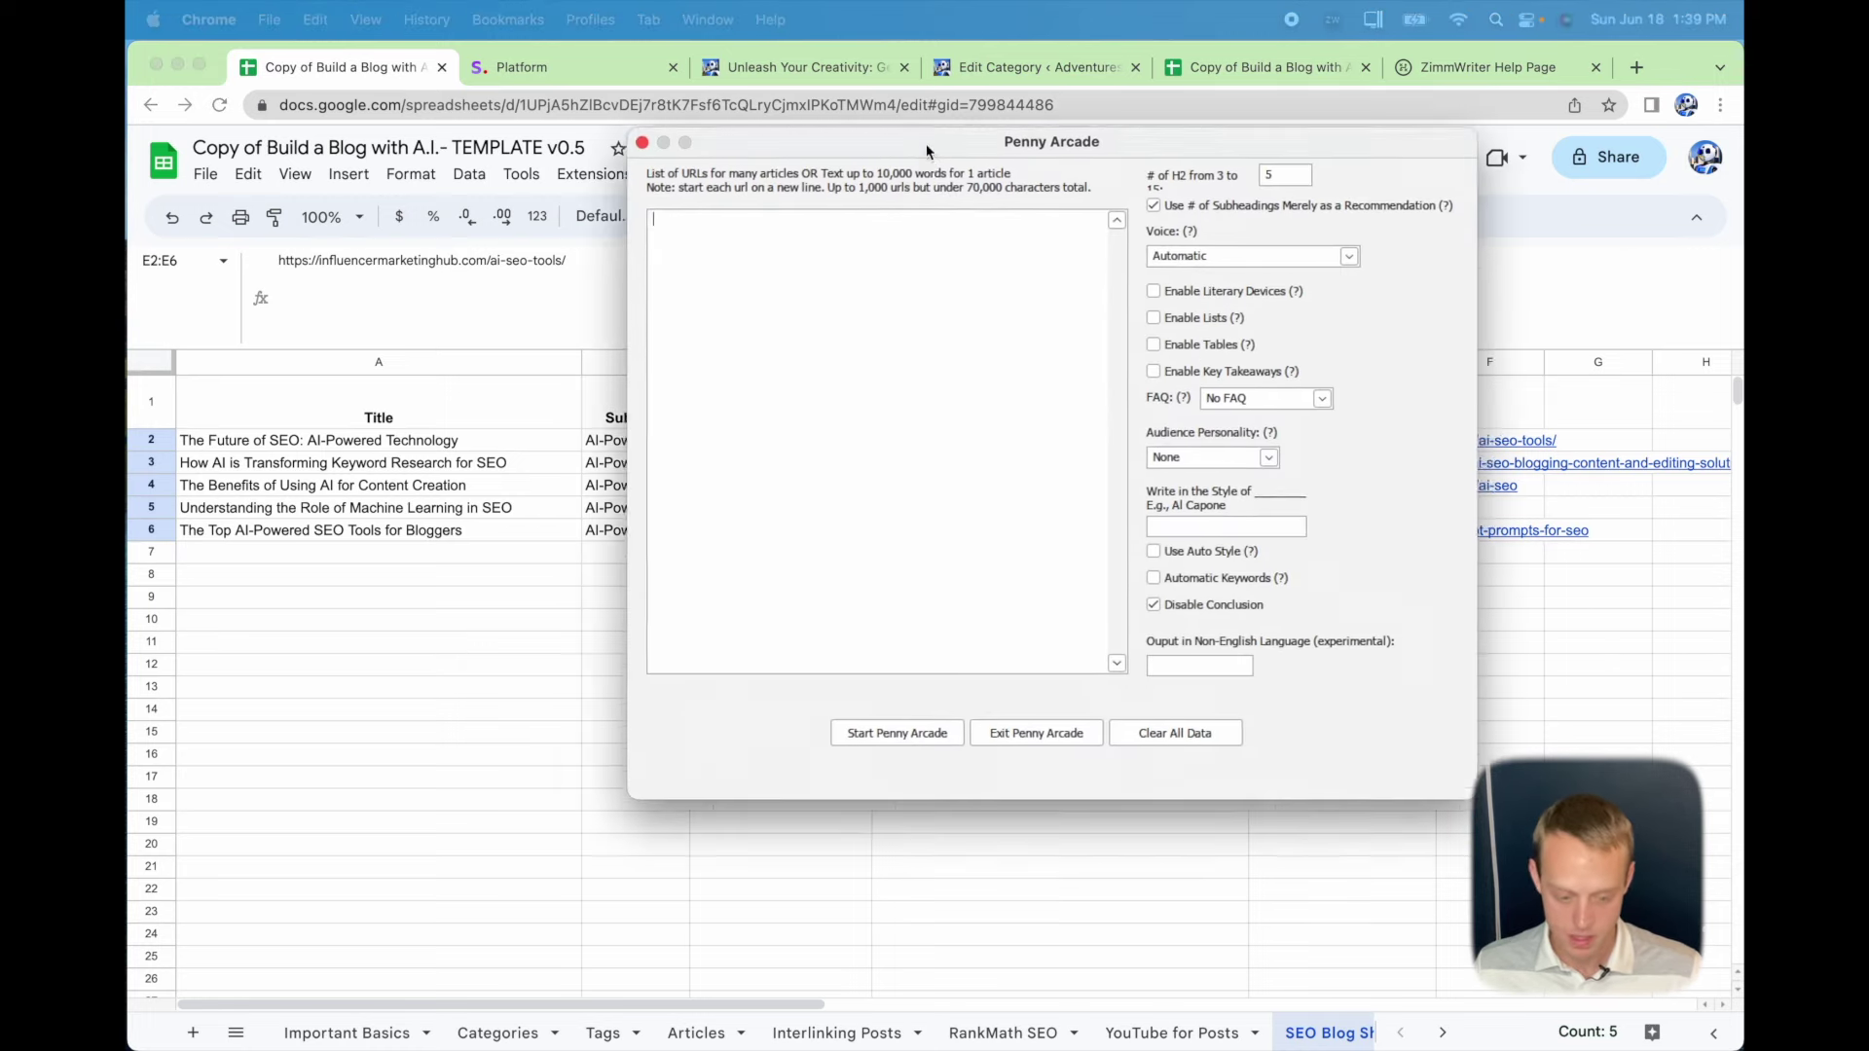
left_click(739, 275)
key("cmd+v")
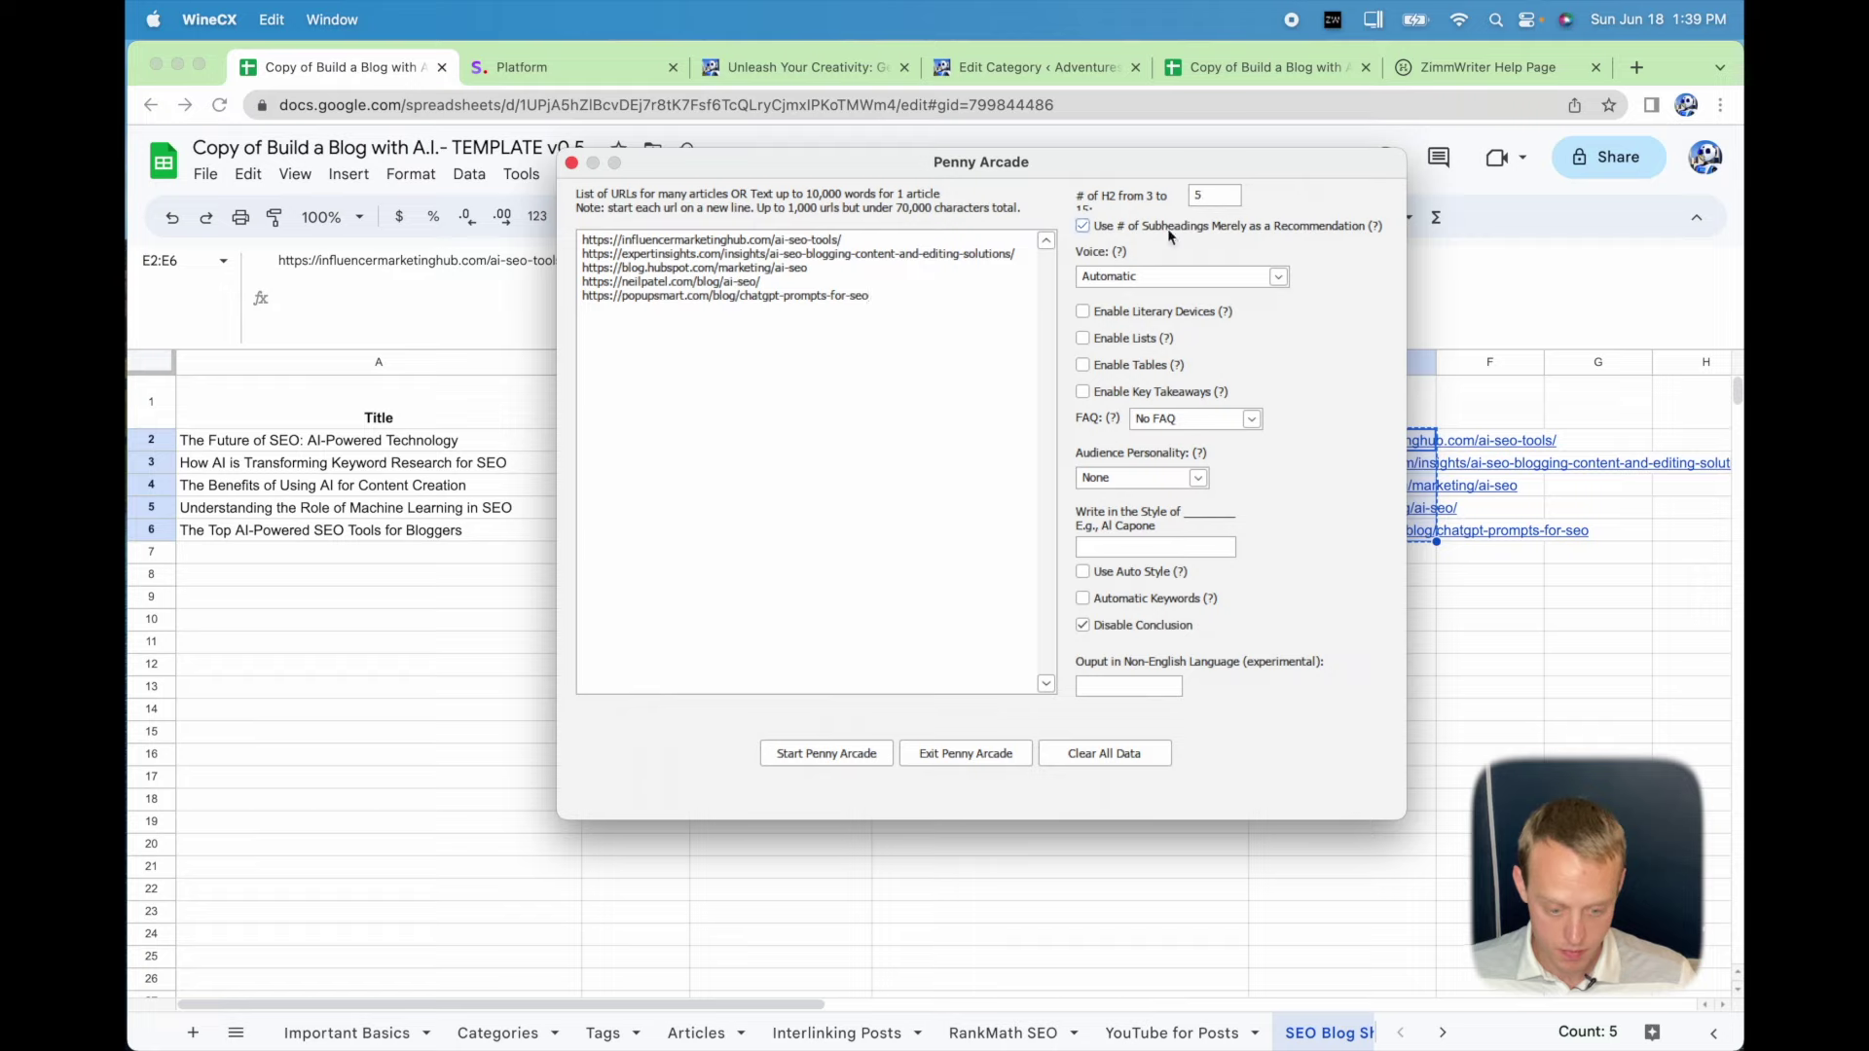
mouse_move(1170, 233)
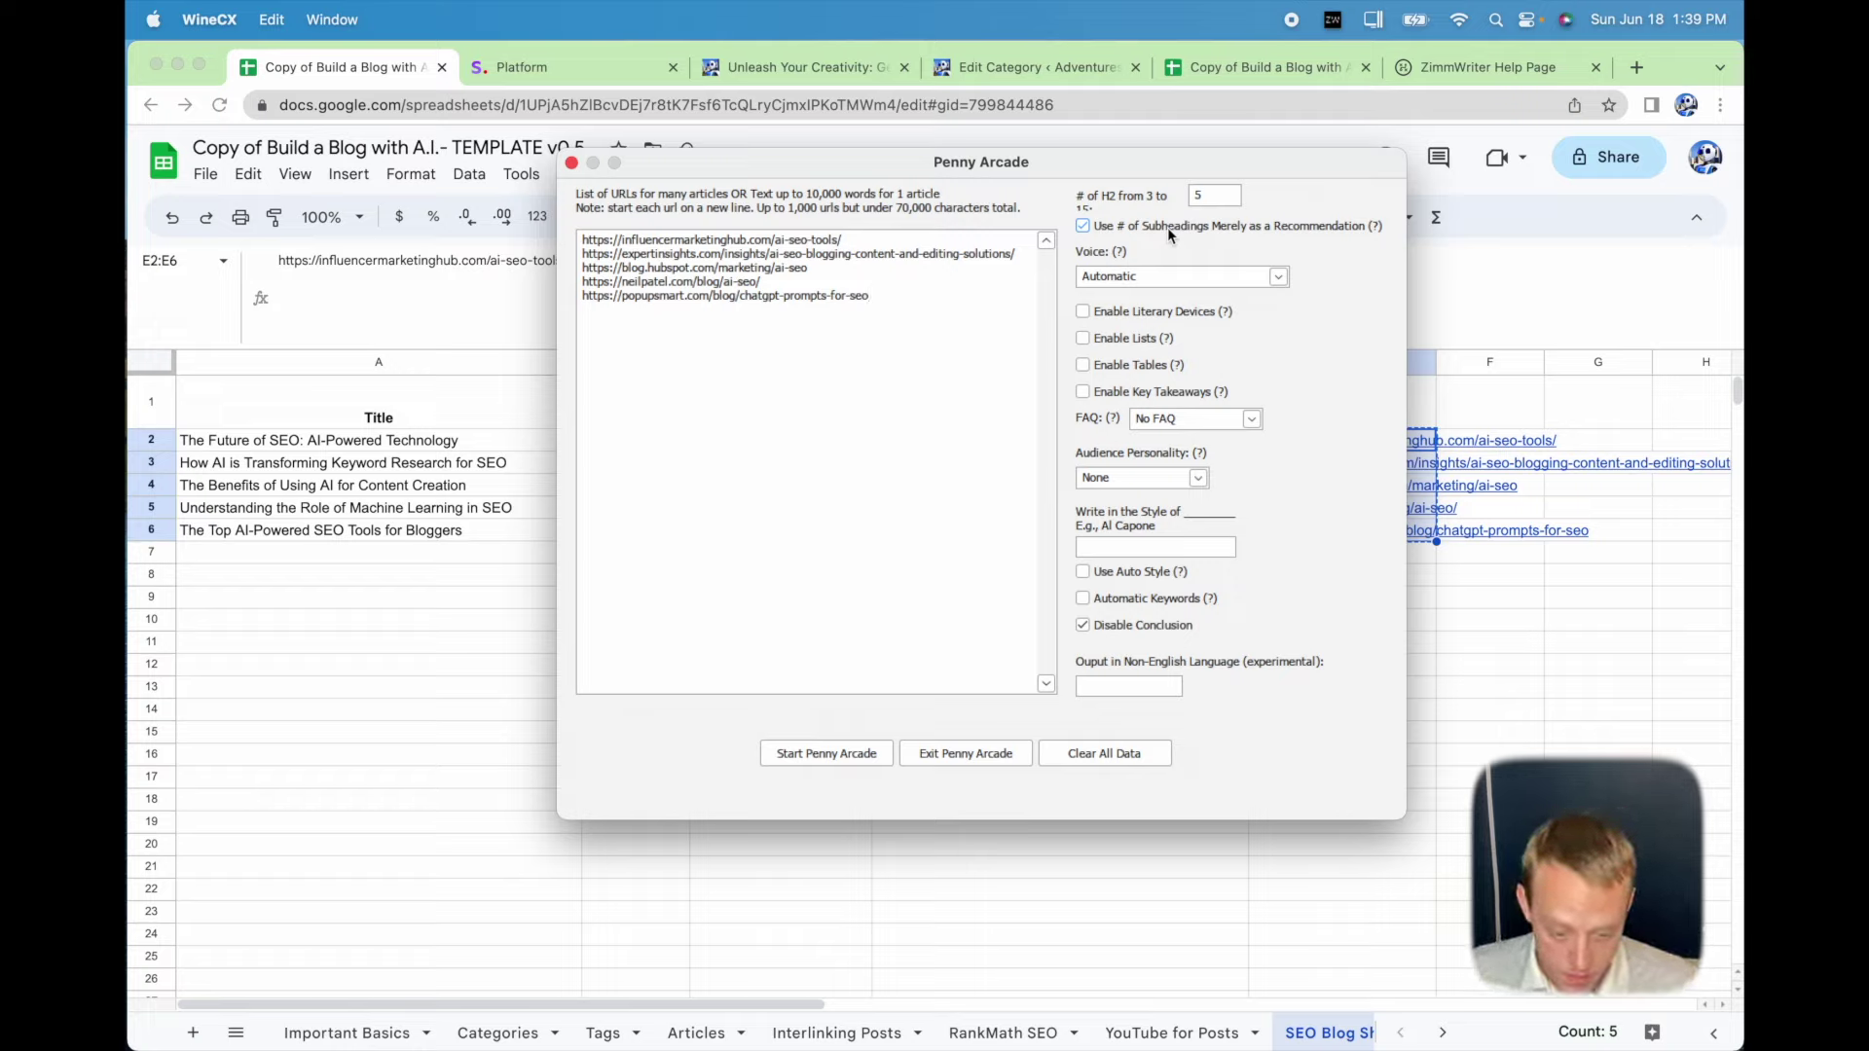
mouse_move(1259, 225)
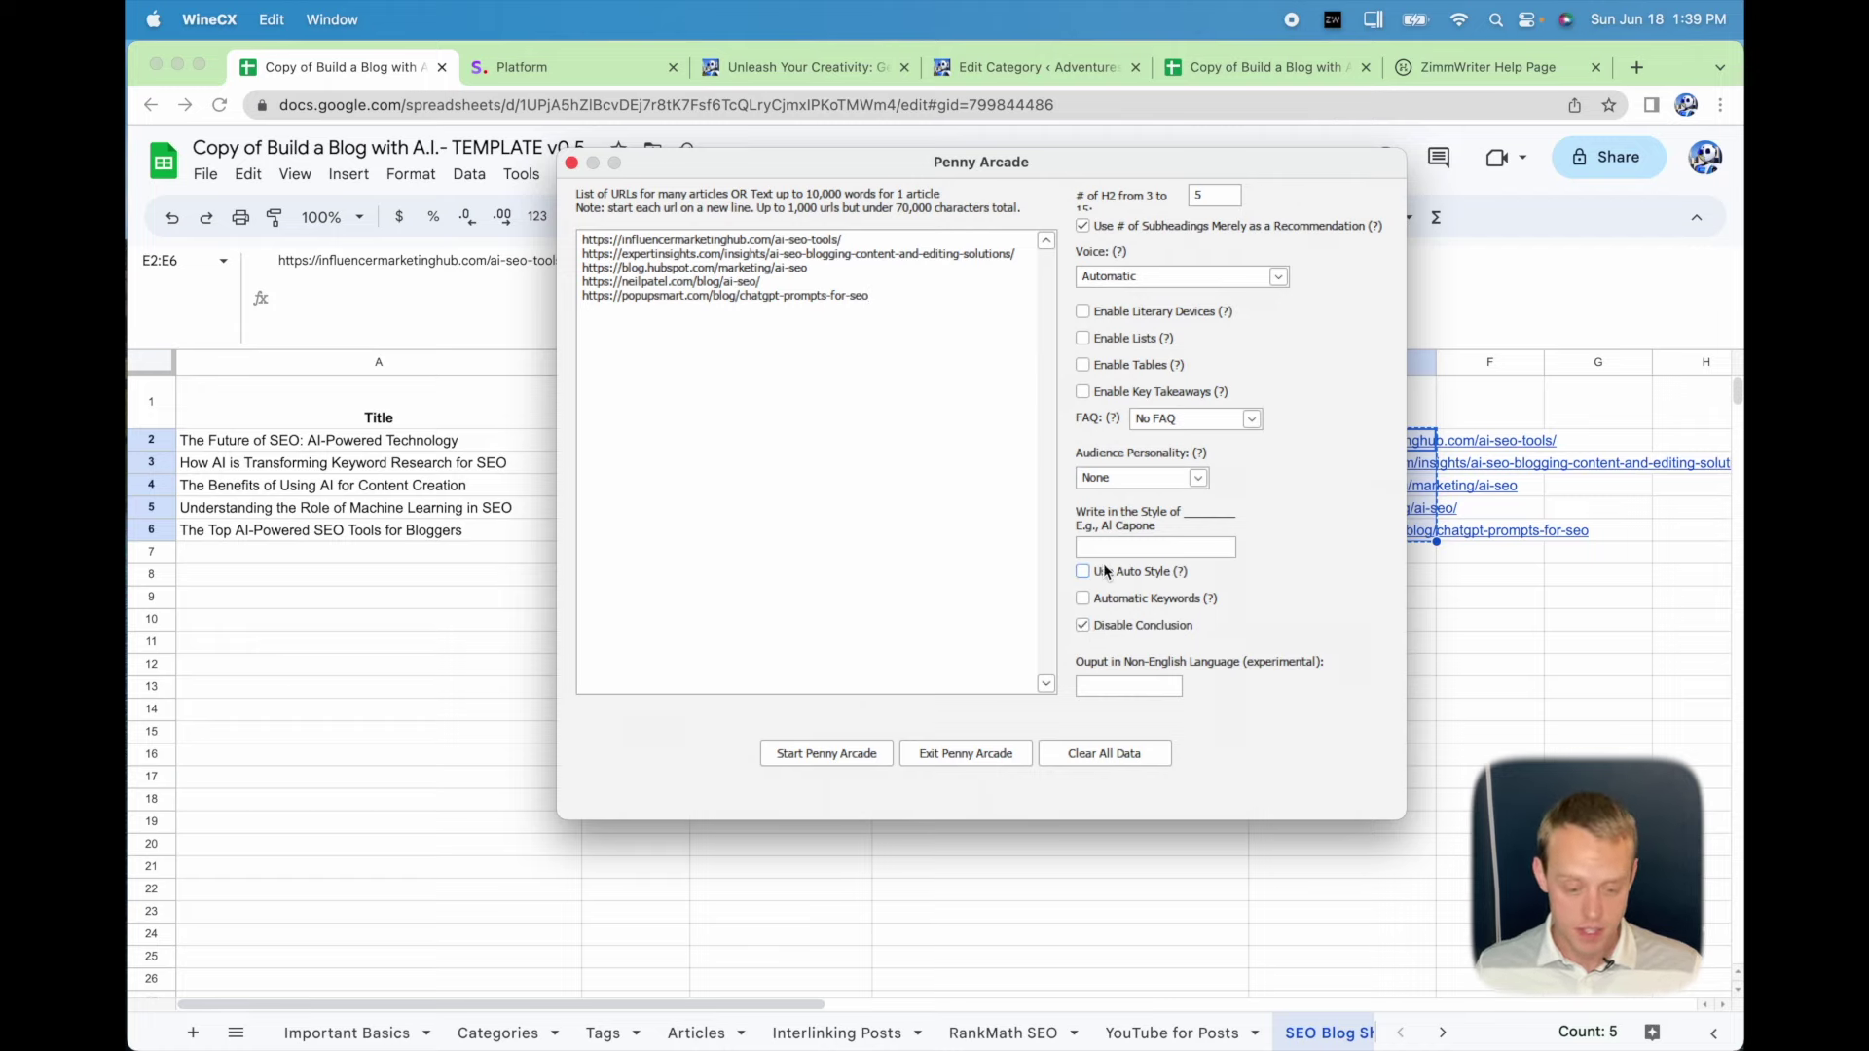
Close Penny Arcade, revisit the sheet's Query and Background URLs headers, and open ZimmWriter's SEO Blog Writer to view its Global Background field.
left_click(570, 163)
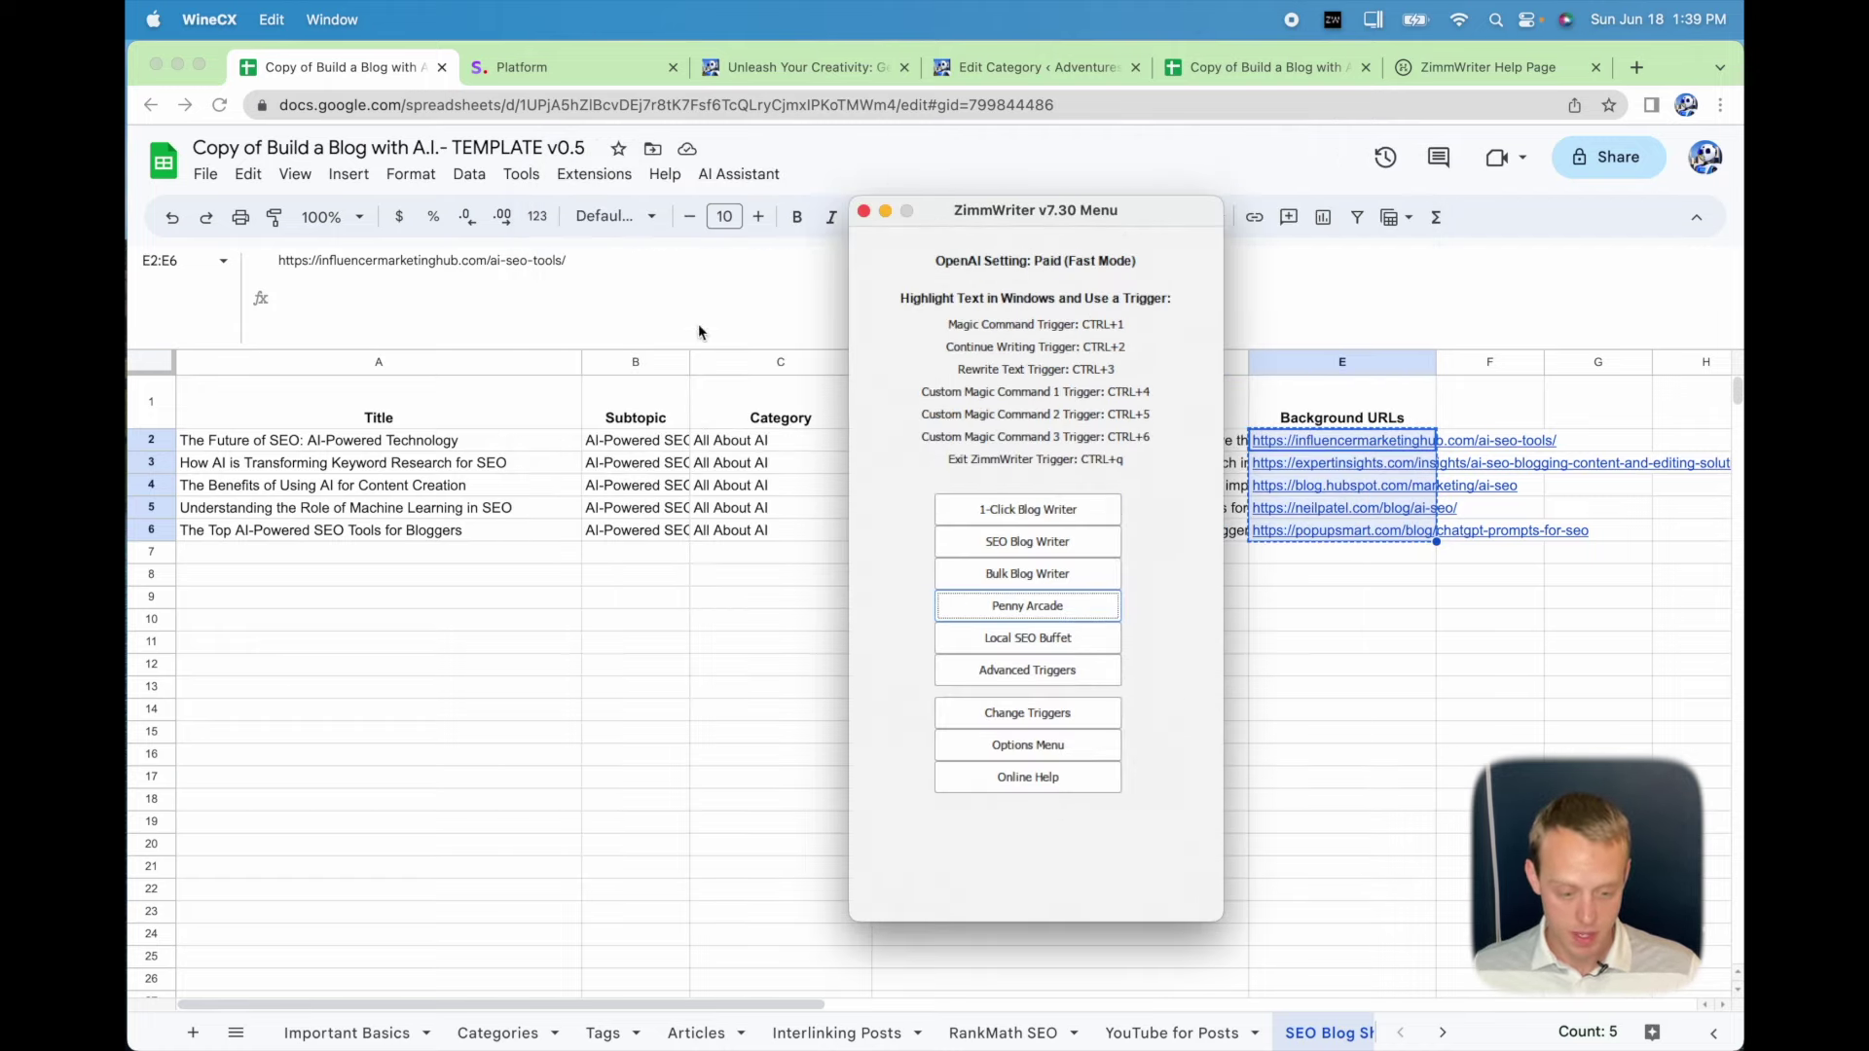
left_click(926, 207)
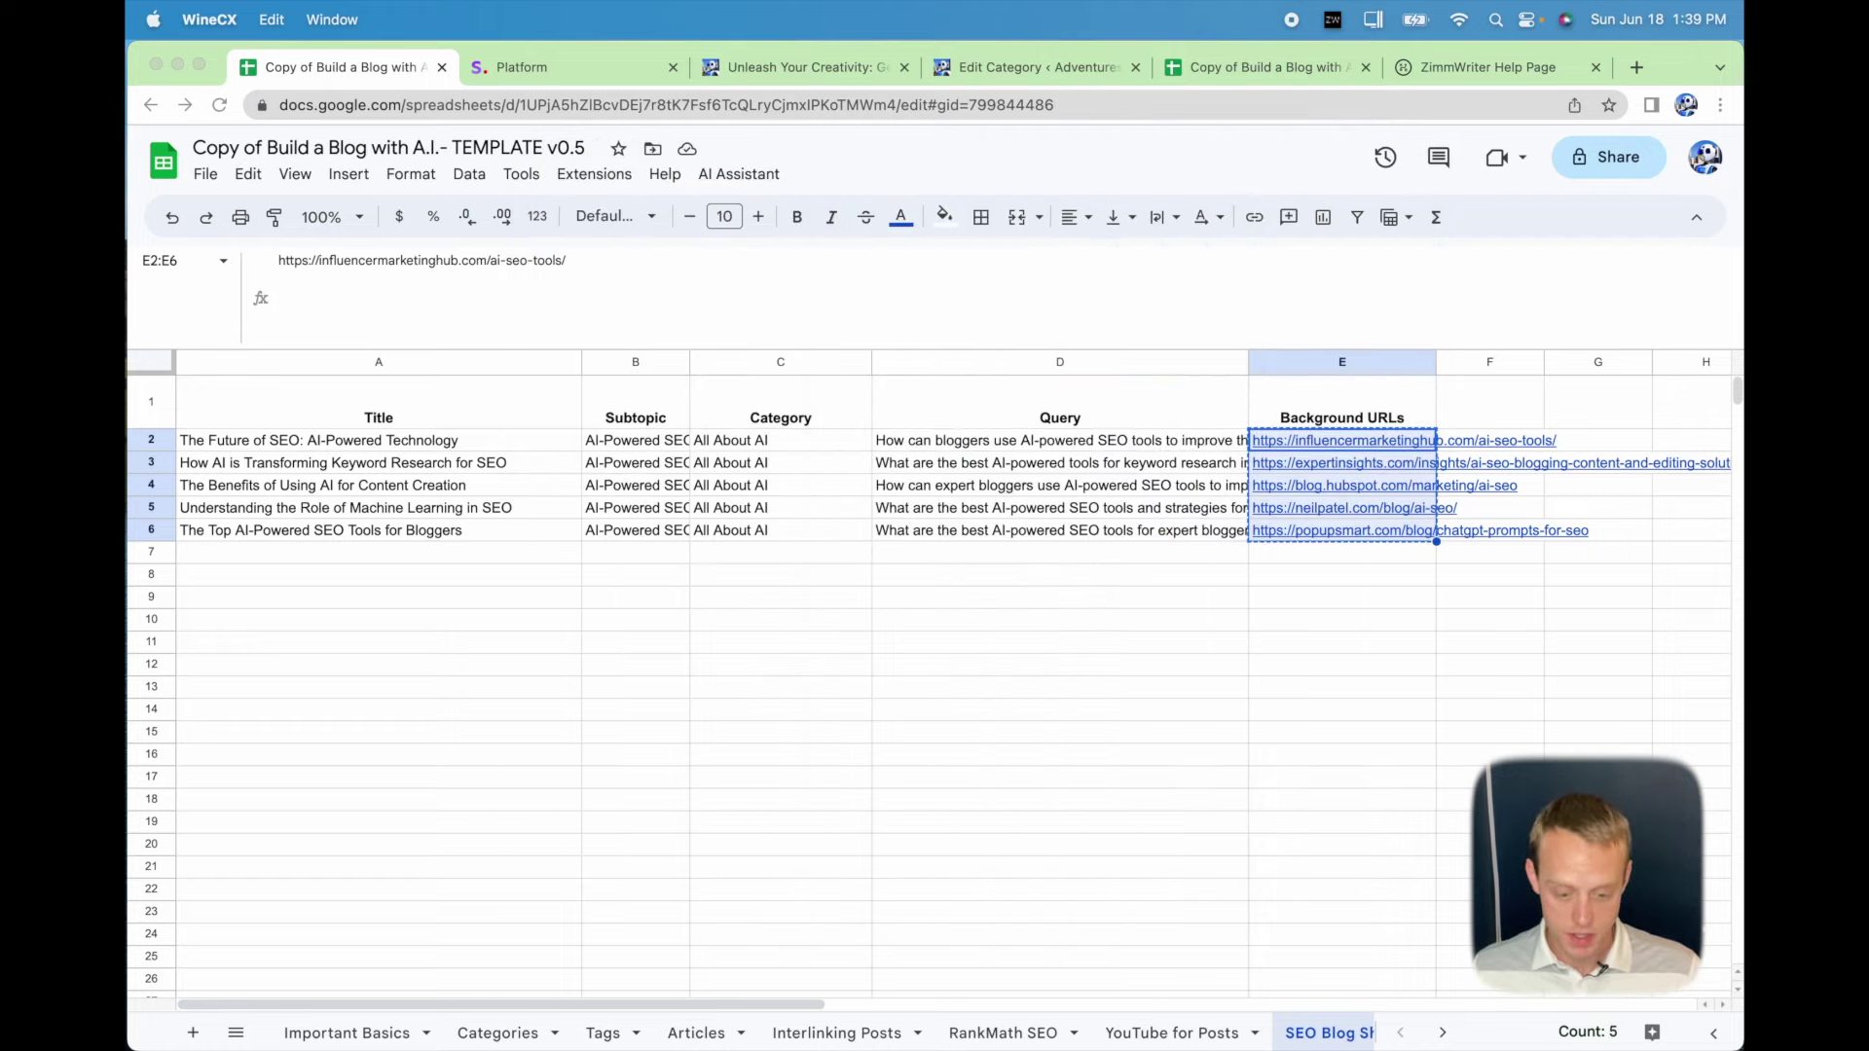
left_click(1036, 425)
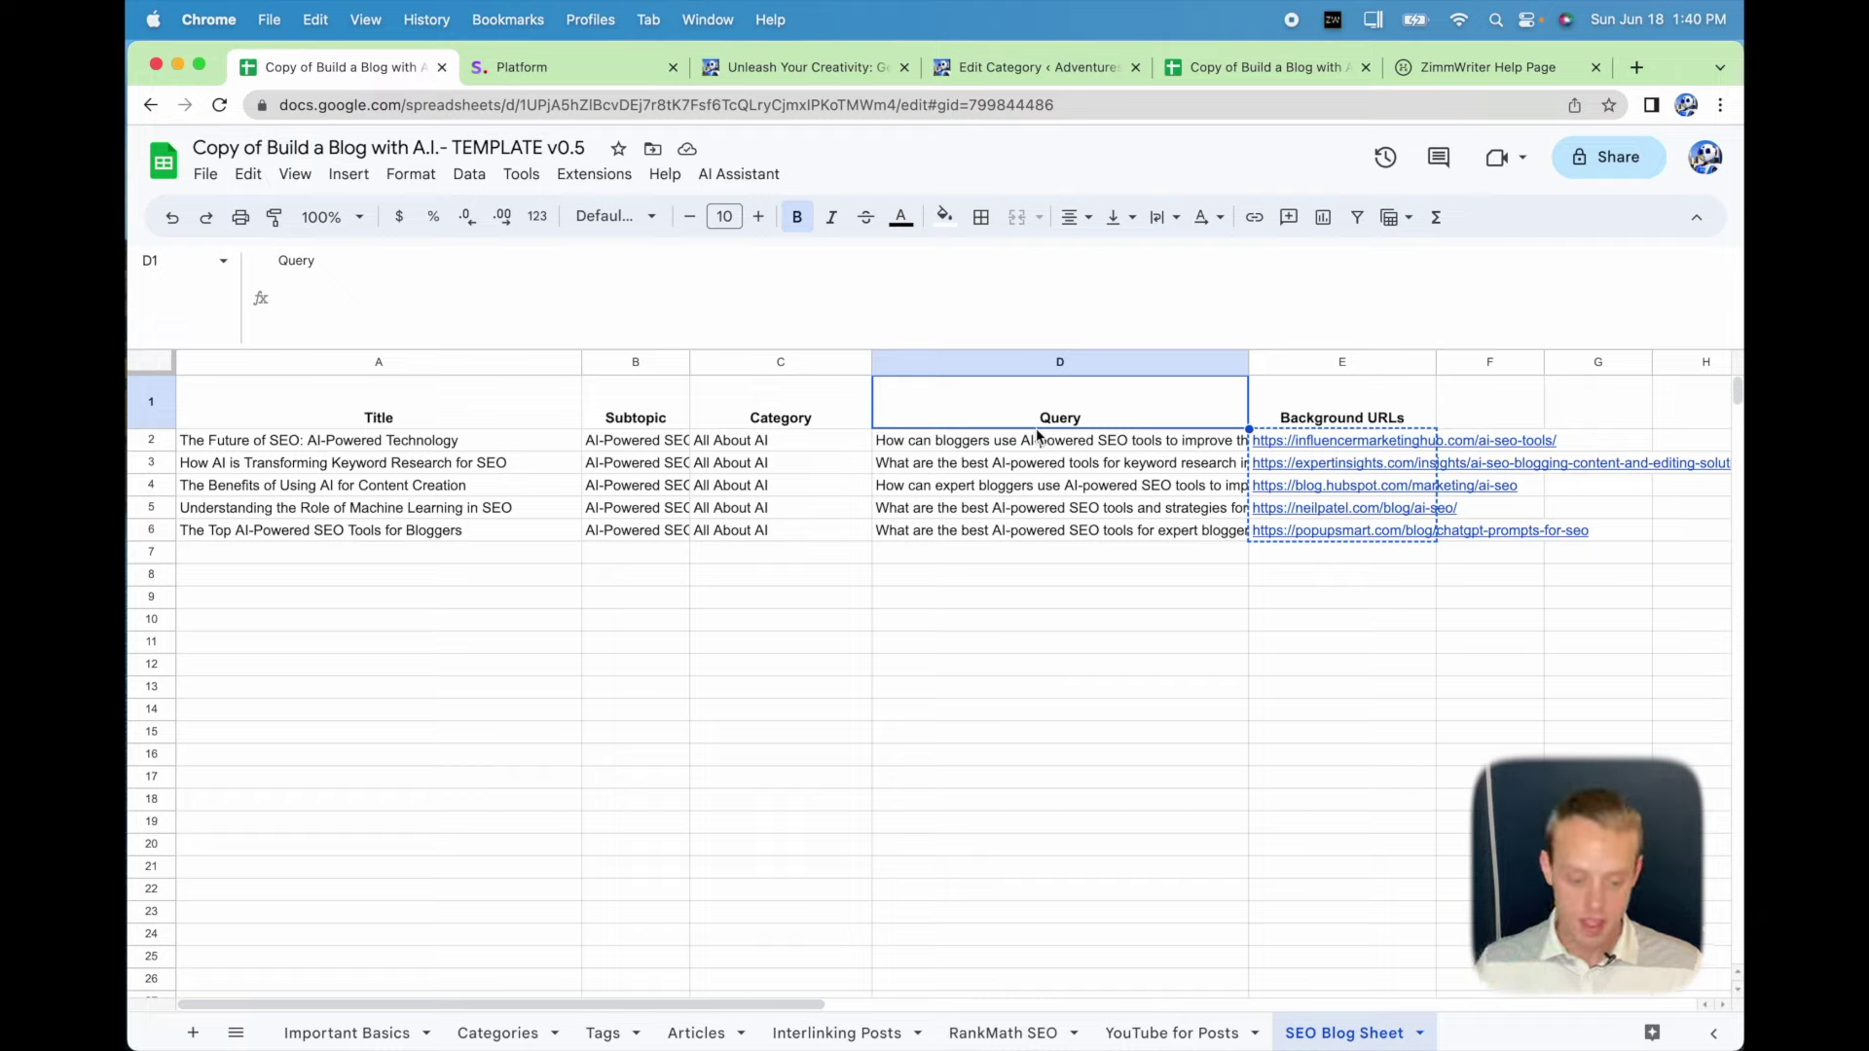
key("Right")
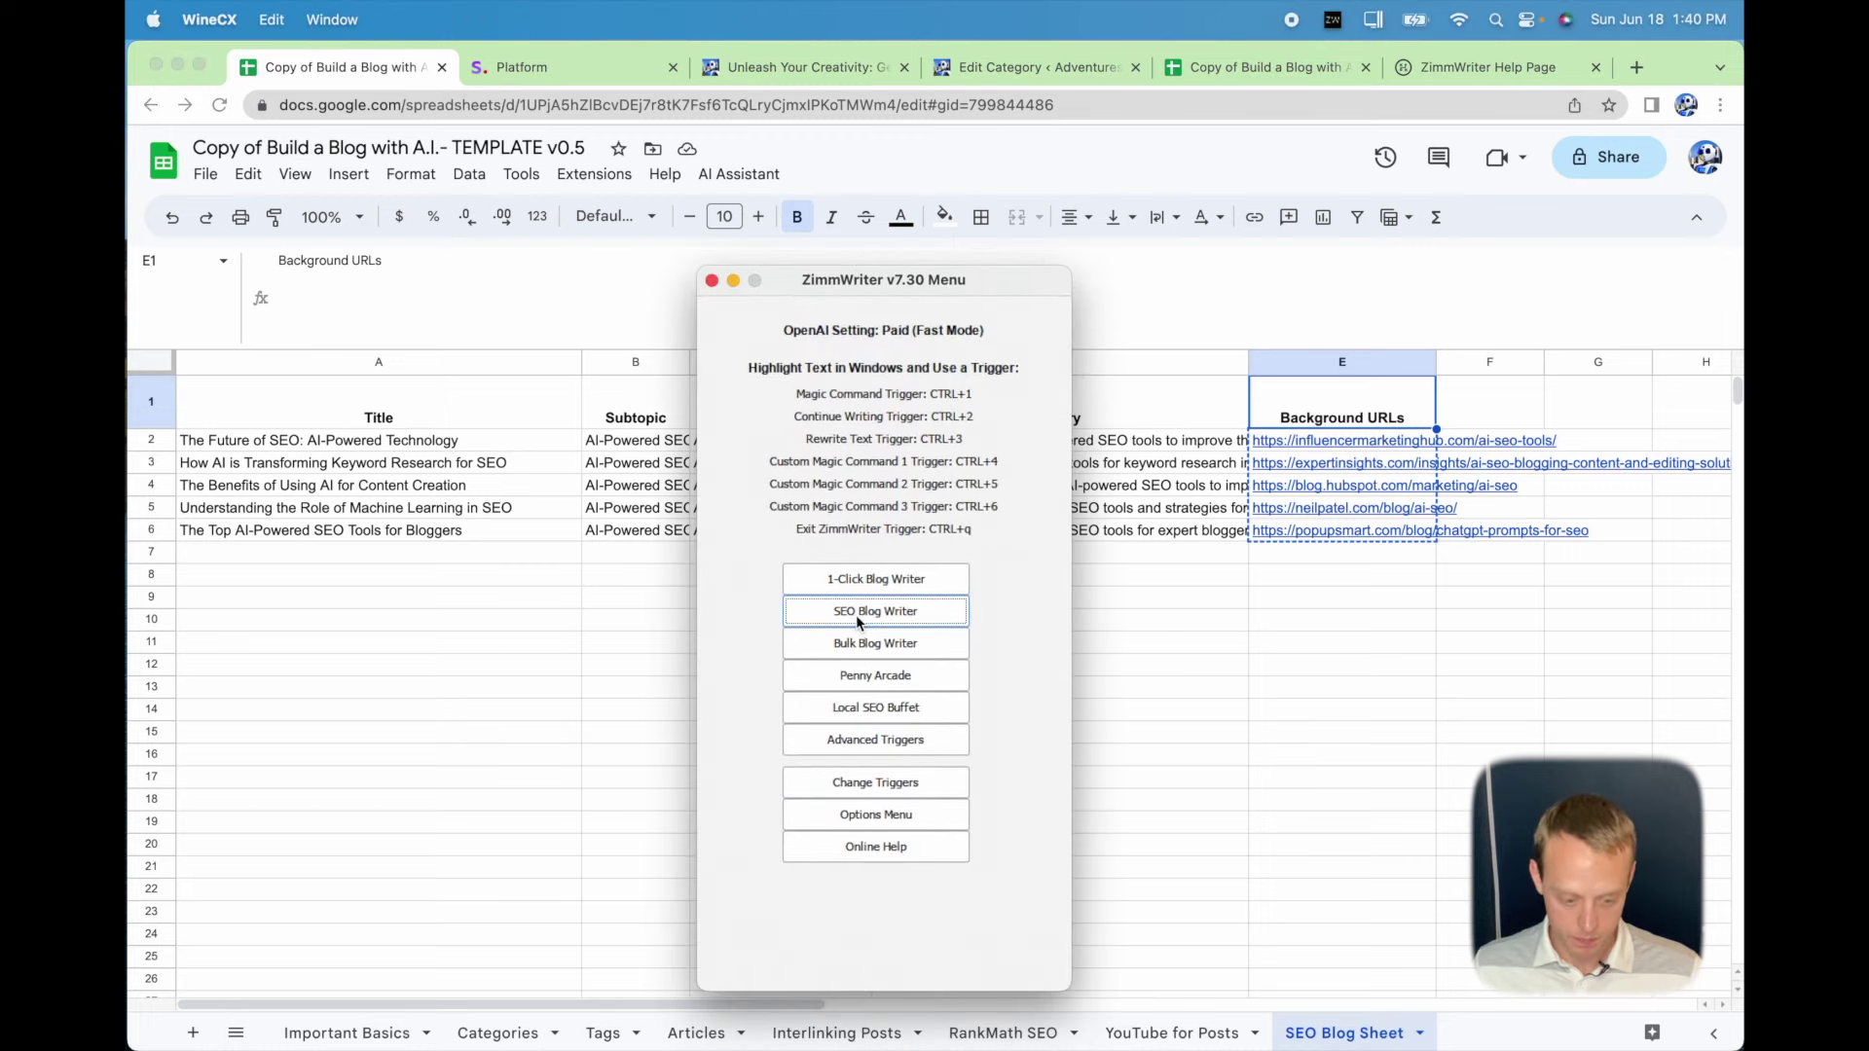
left_click(856, 616)
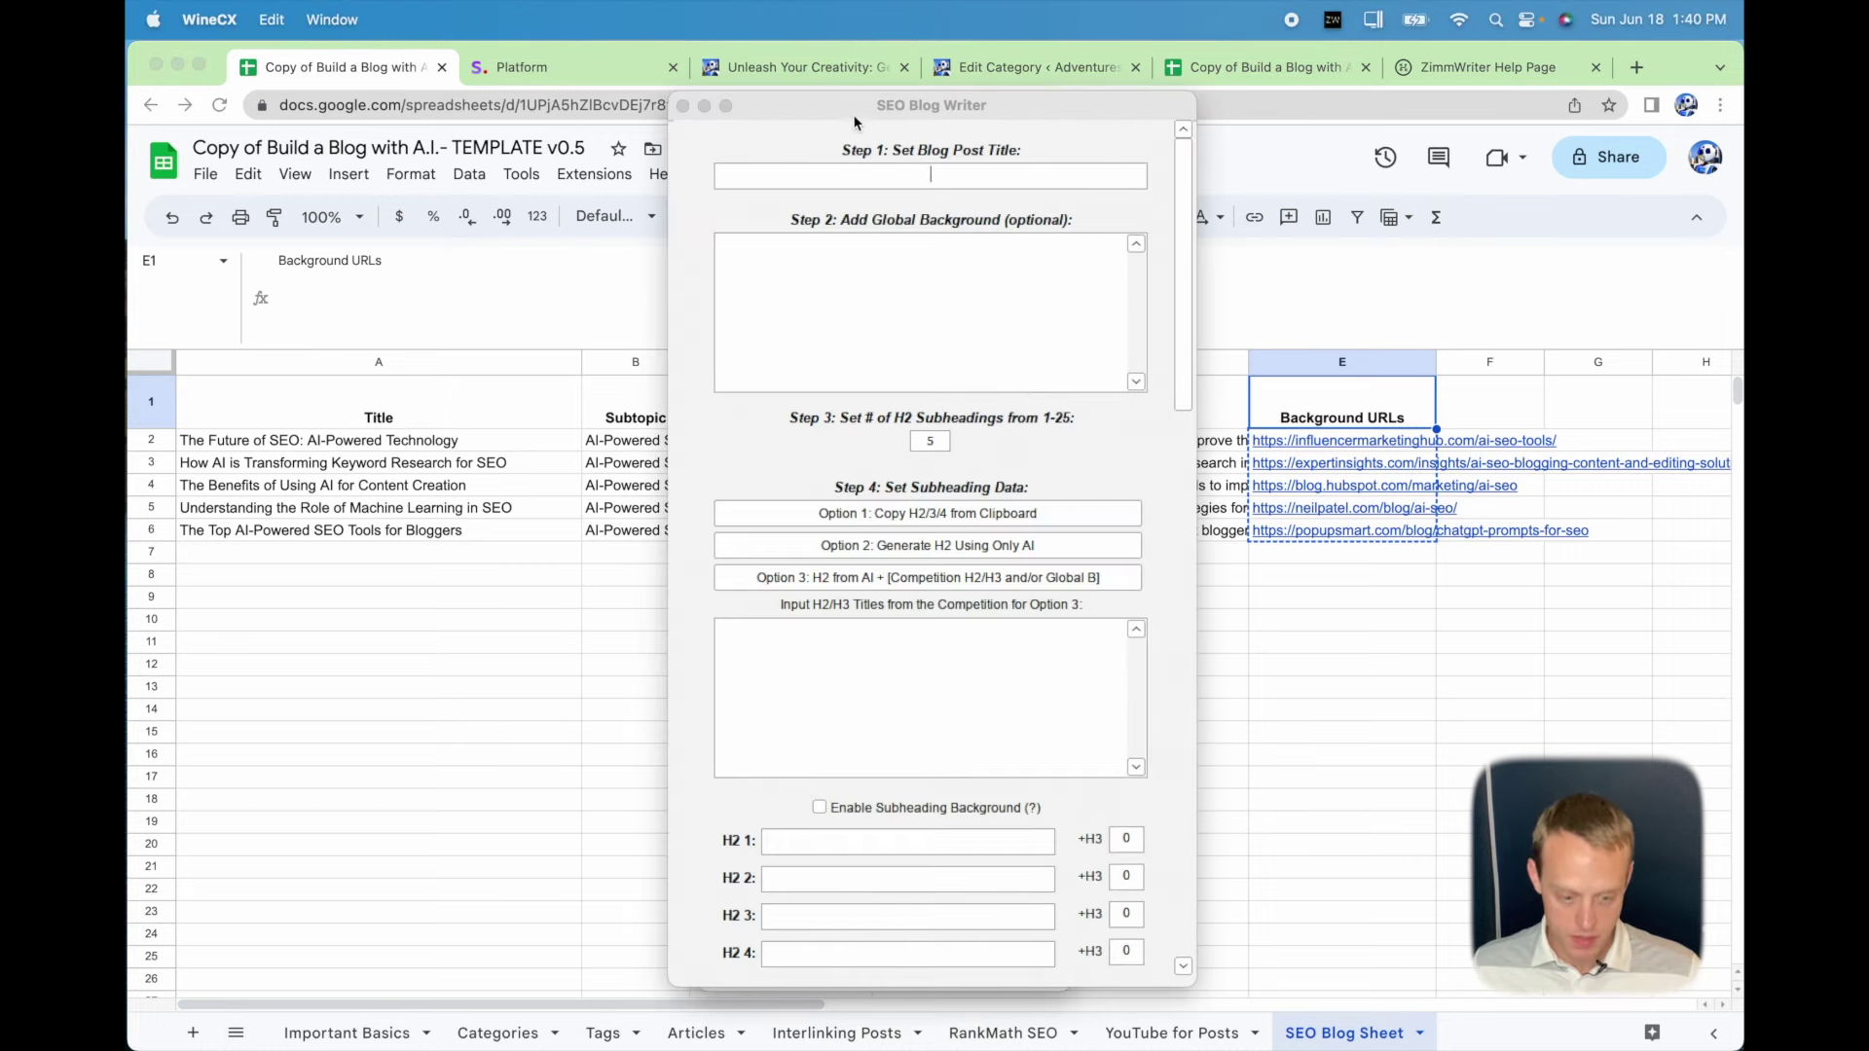
left_click_drag(853, 114, 1086, 147)
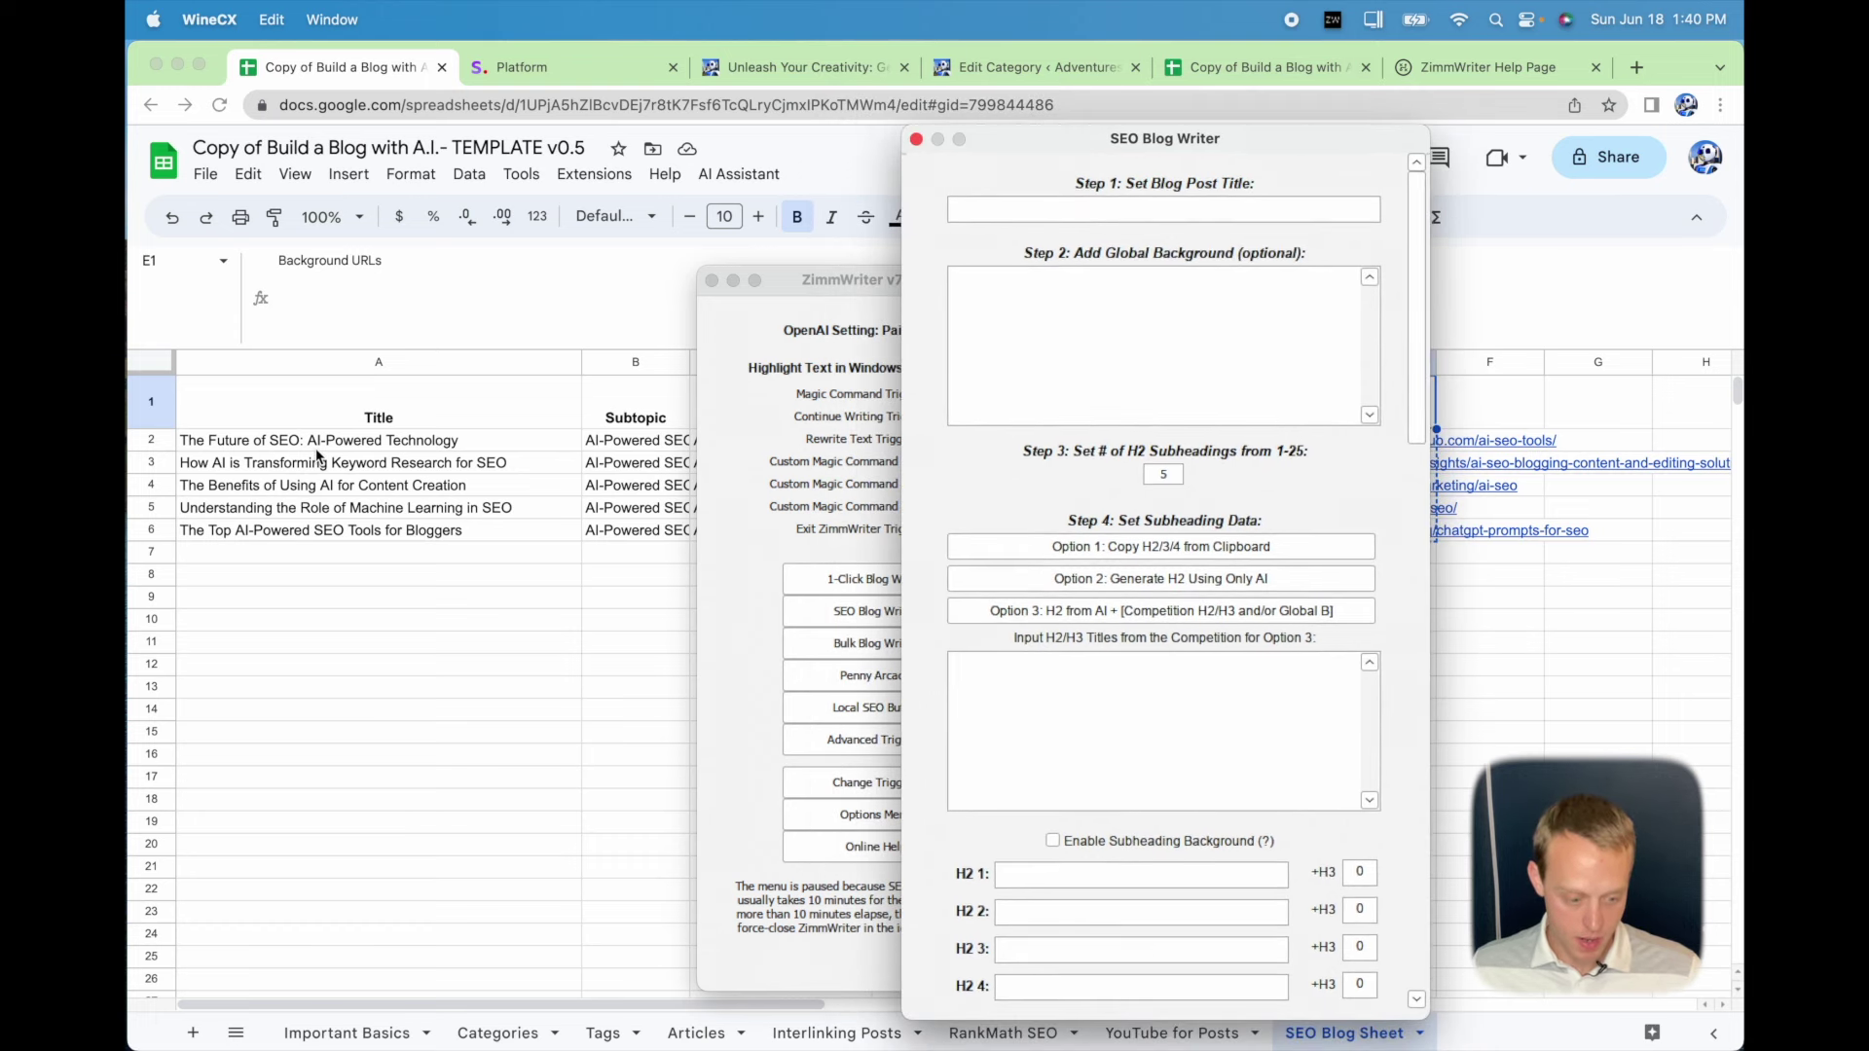
left_click_drag(1102, 137, 842, 140)
left_click(843, 311)
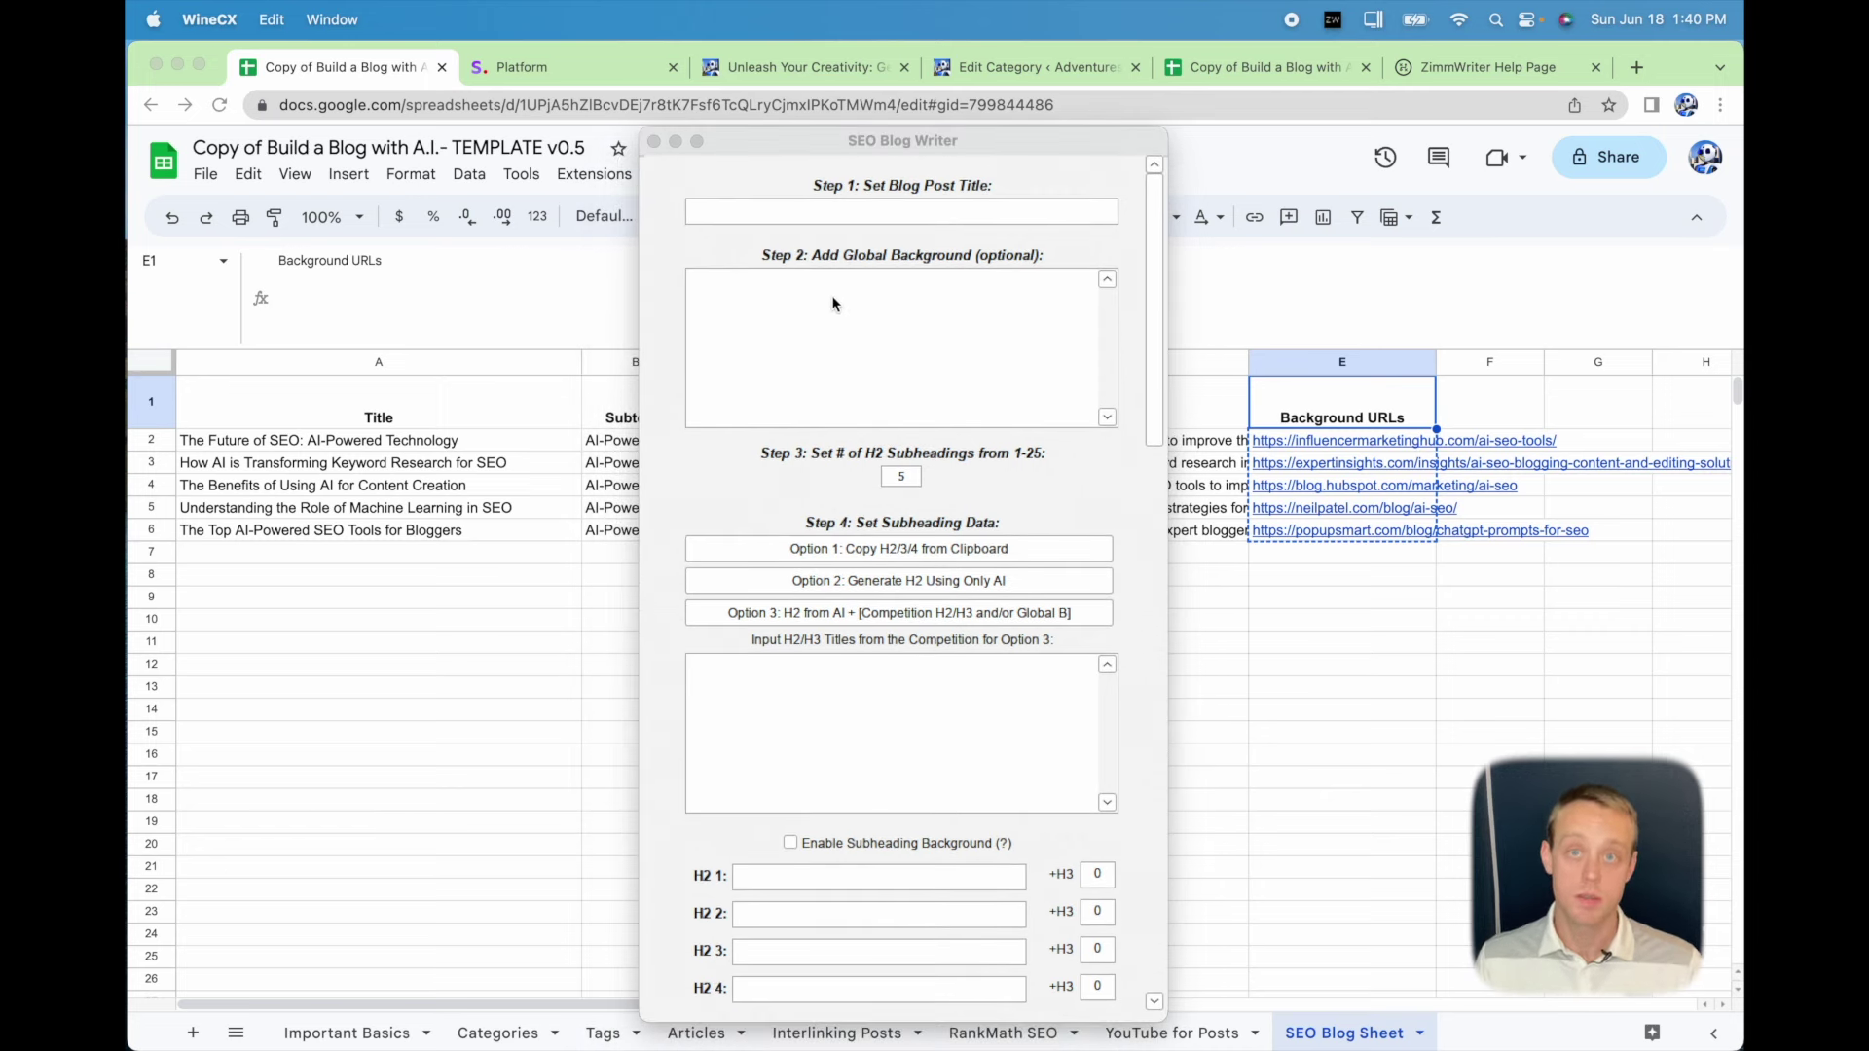
Return to the SEO Blog Sheet, then view the choices for MAX Number of URLs to Return from Search on the Important Basics sheet.
left_click(1348, 442)
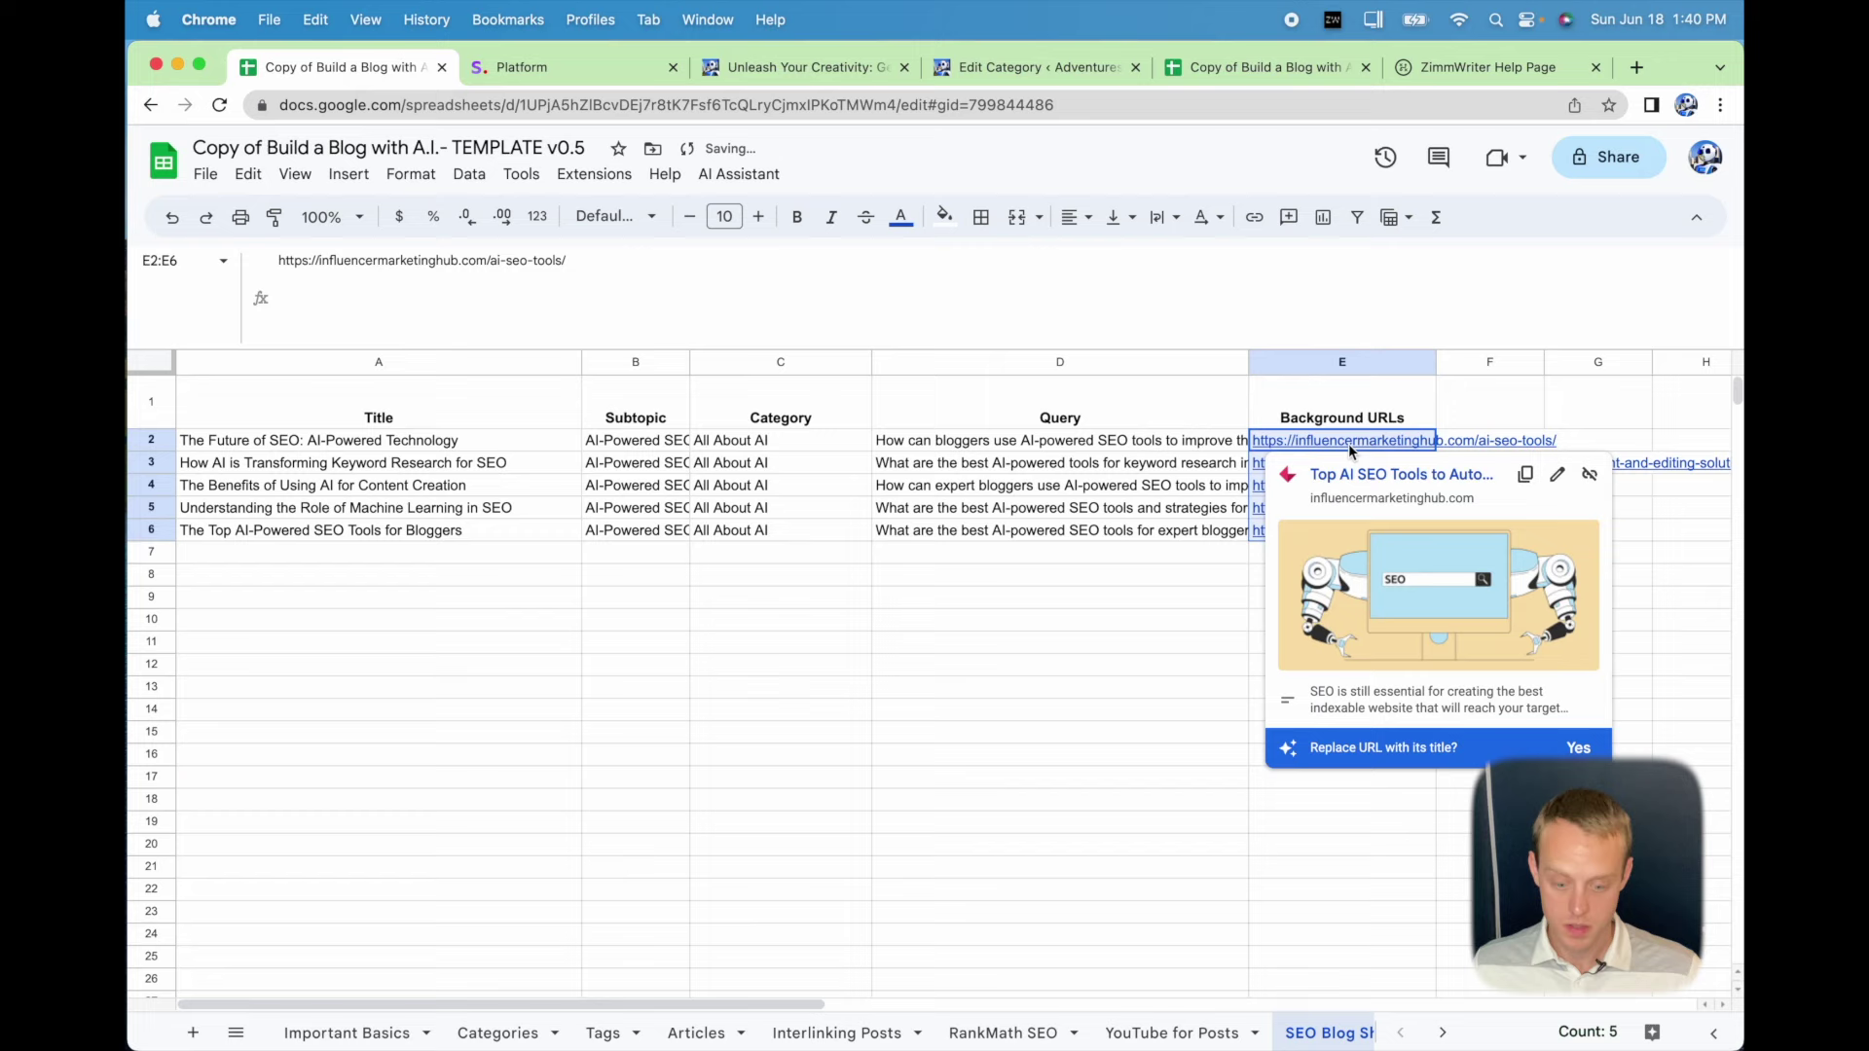
left_click(1069, 647)
left_click(1201, 444)
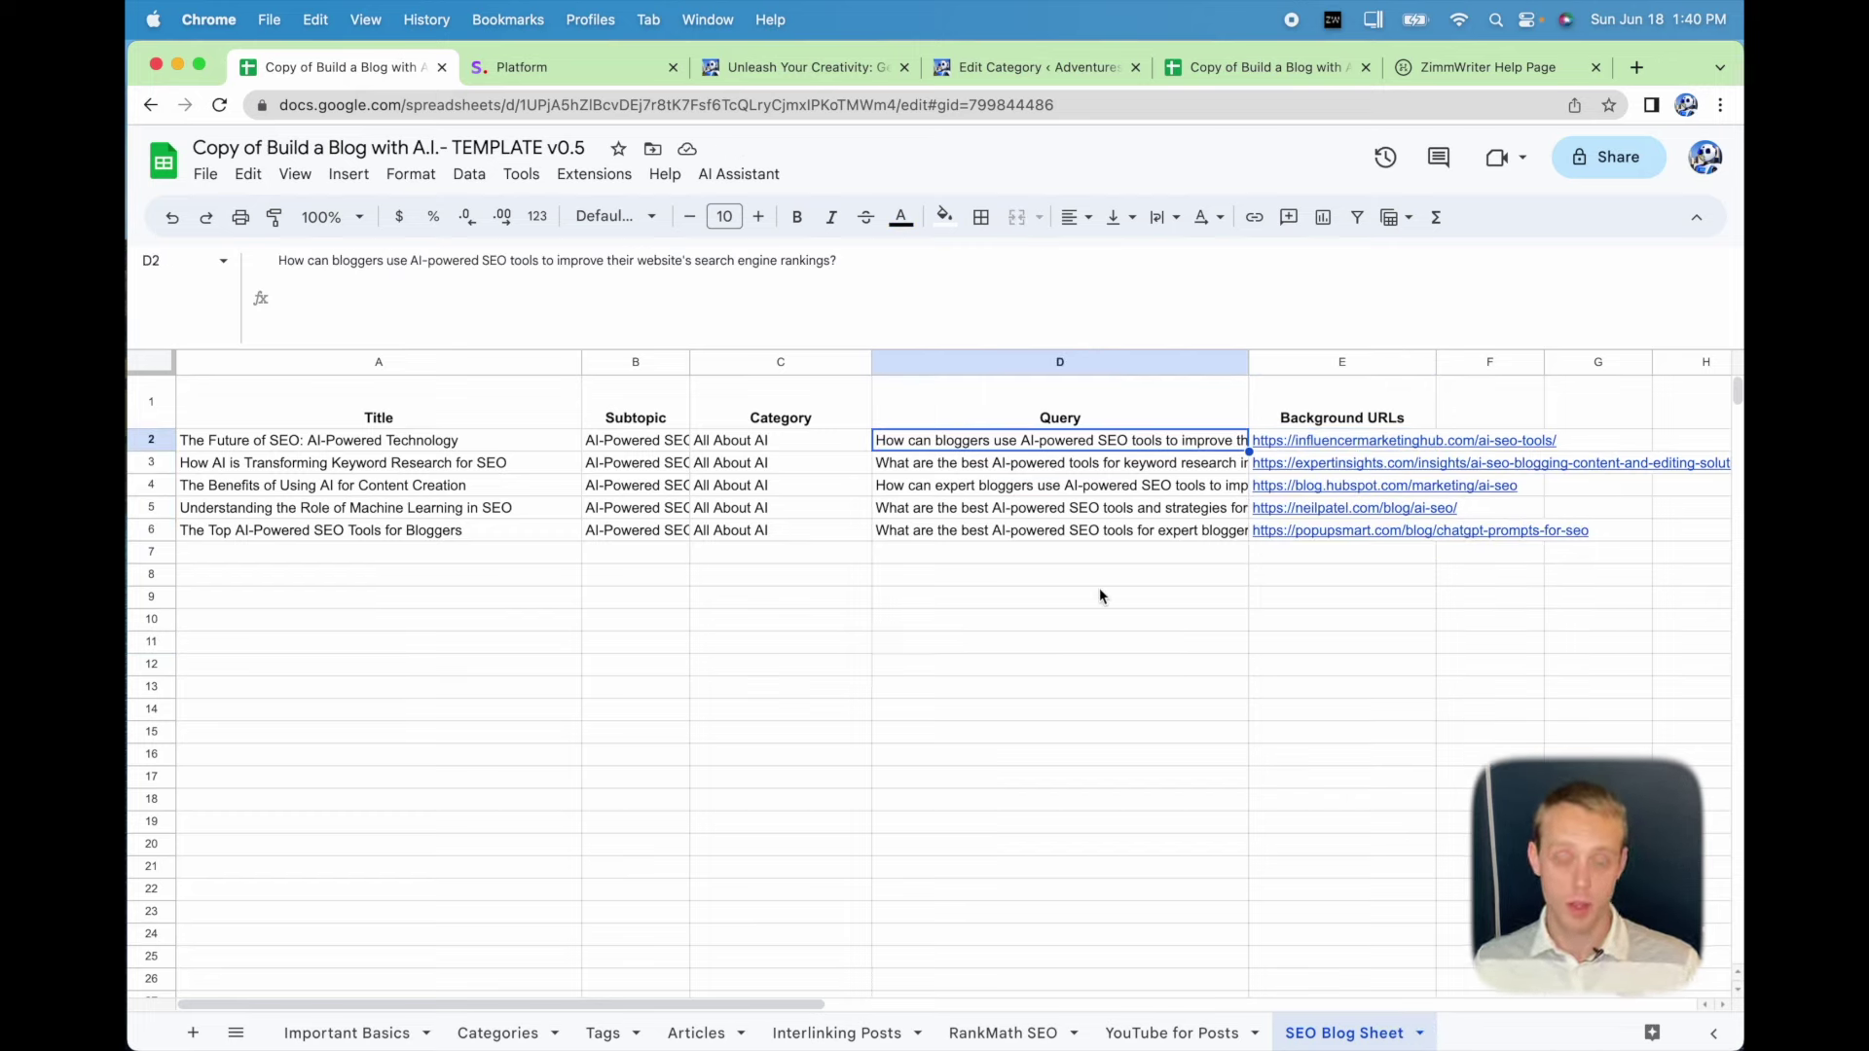
left_click(405, 1027)
scroll(1234, 775, "down", 4)
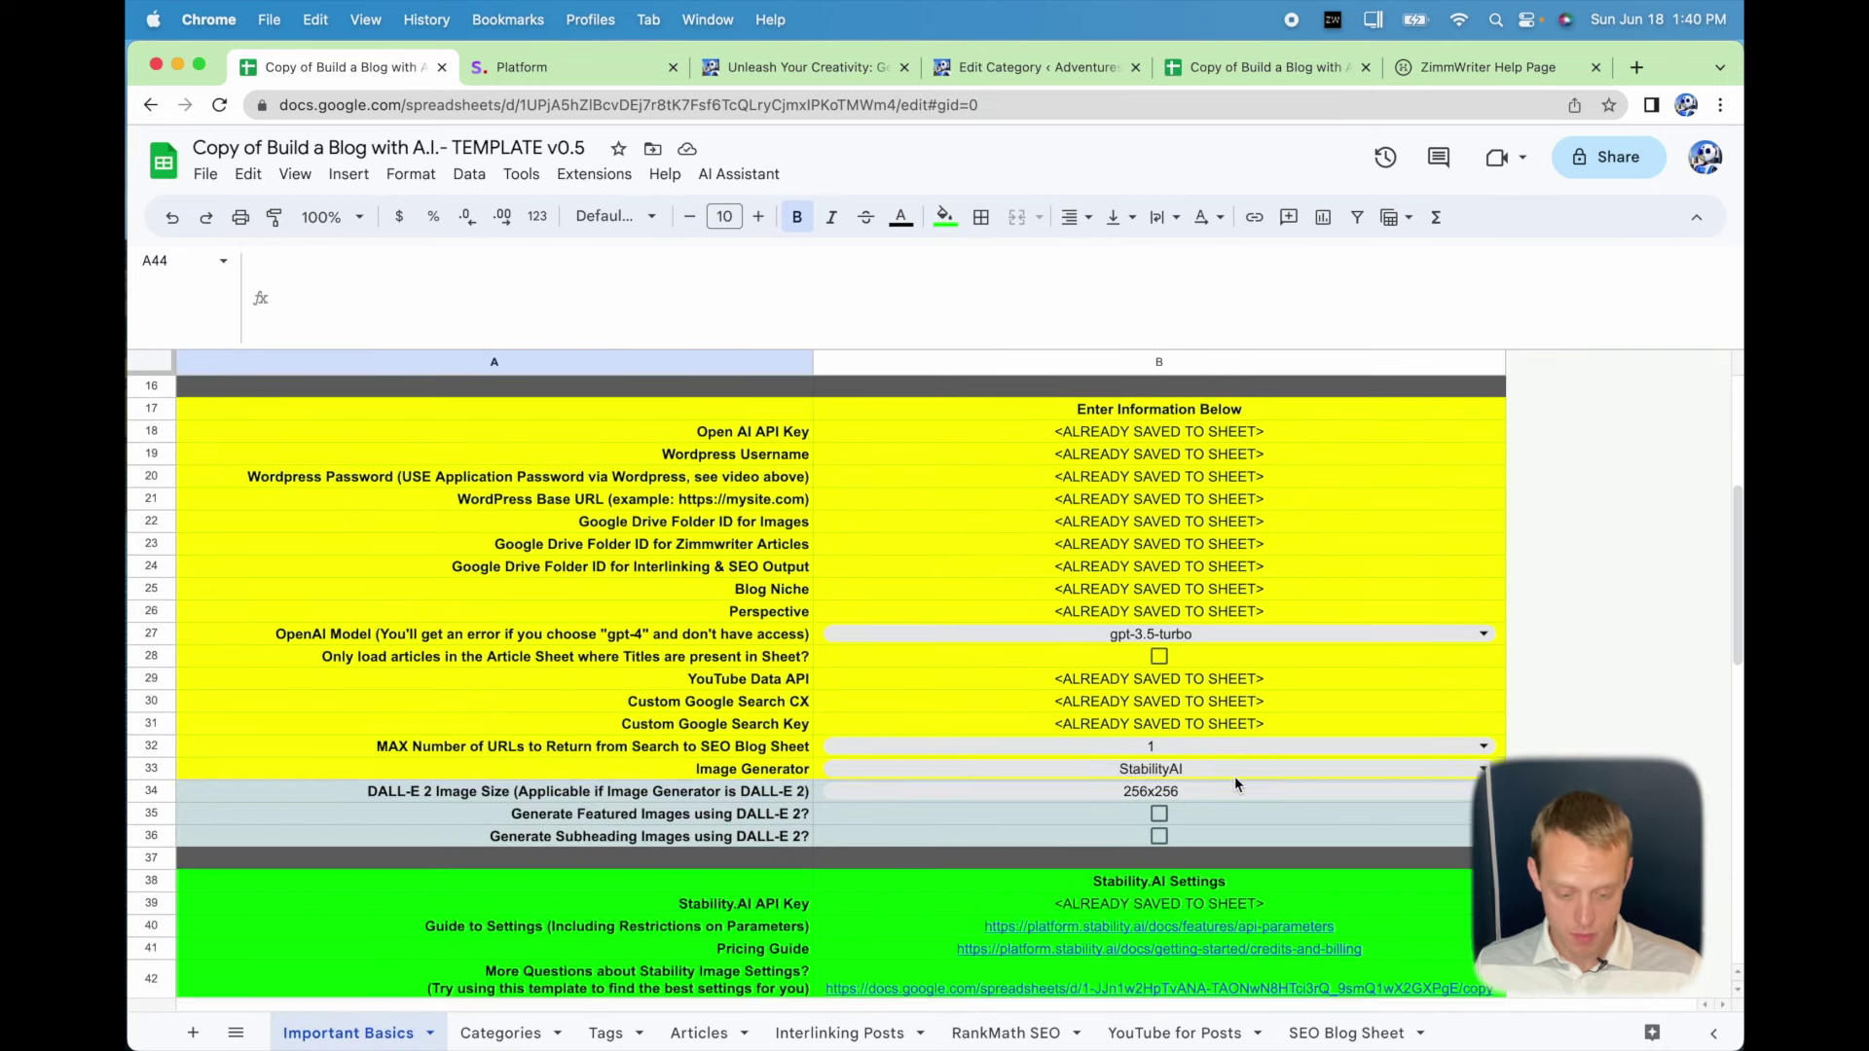
left_click(1091, 752)
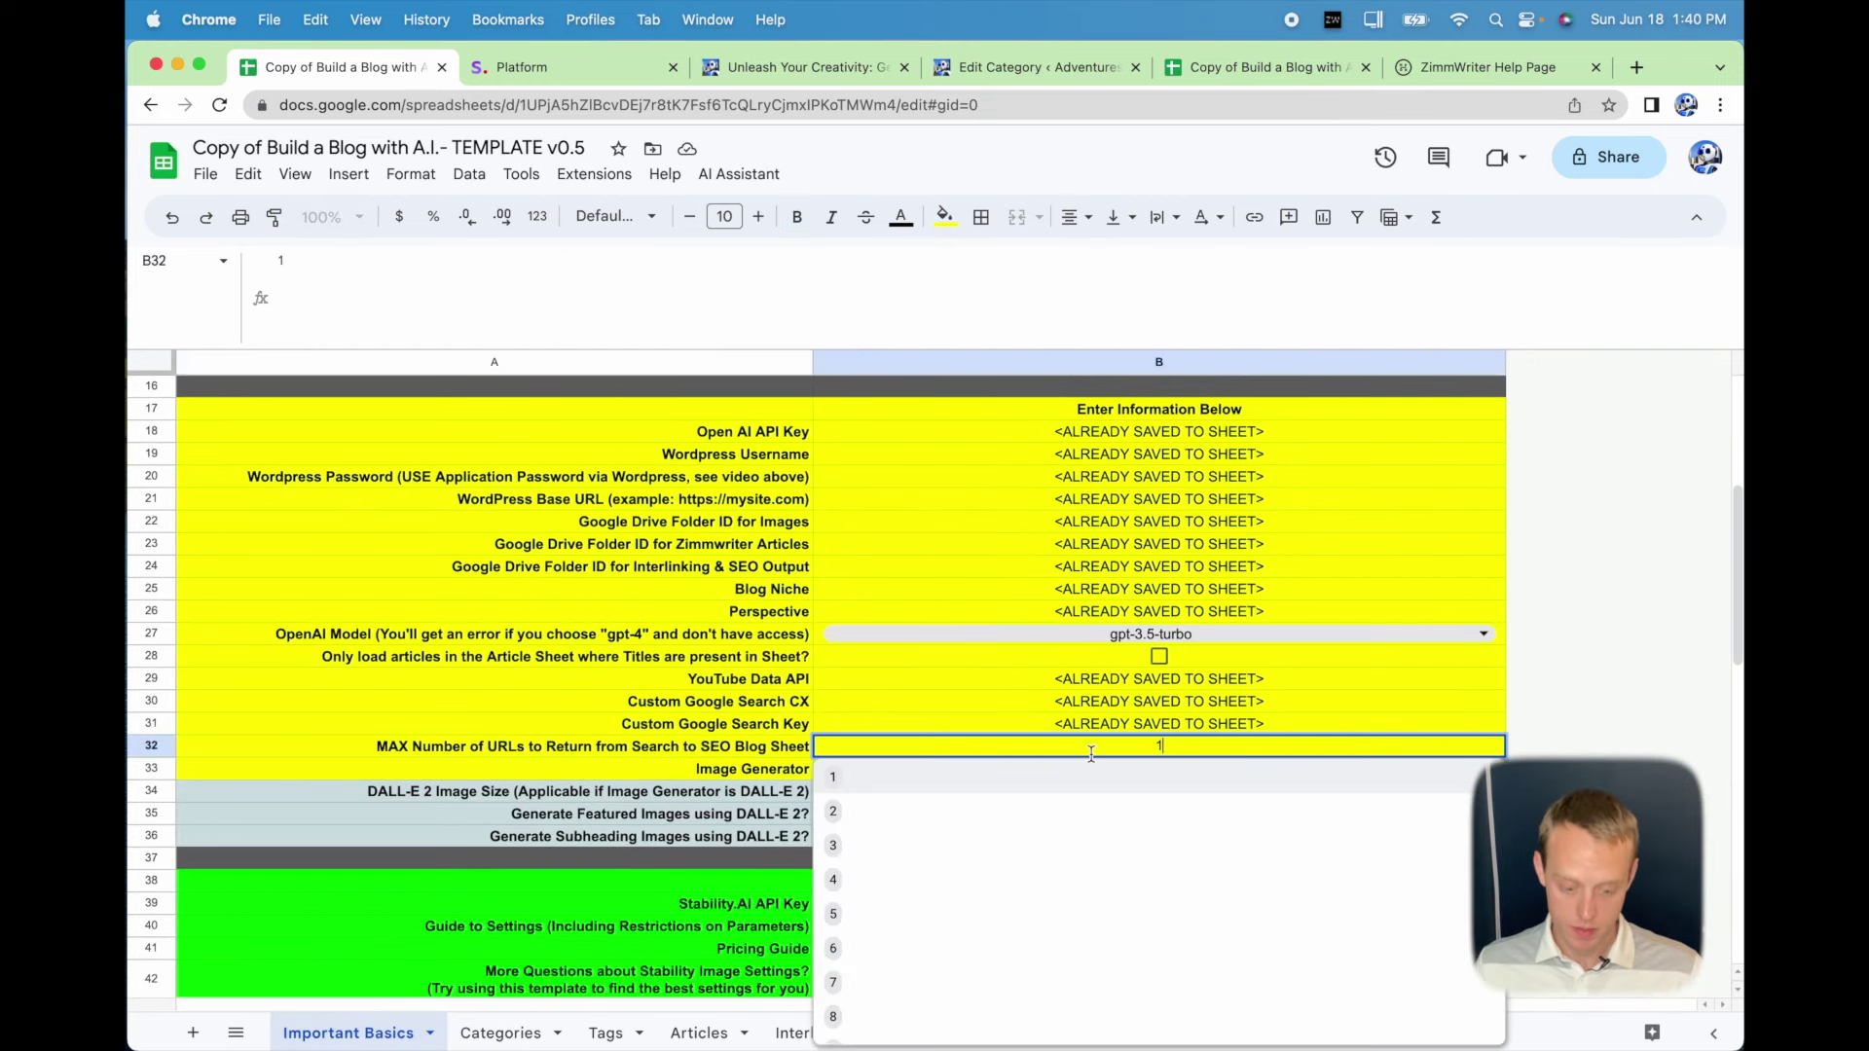
scroll(1075, 866, "down", 2)
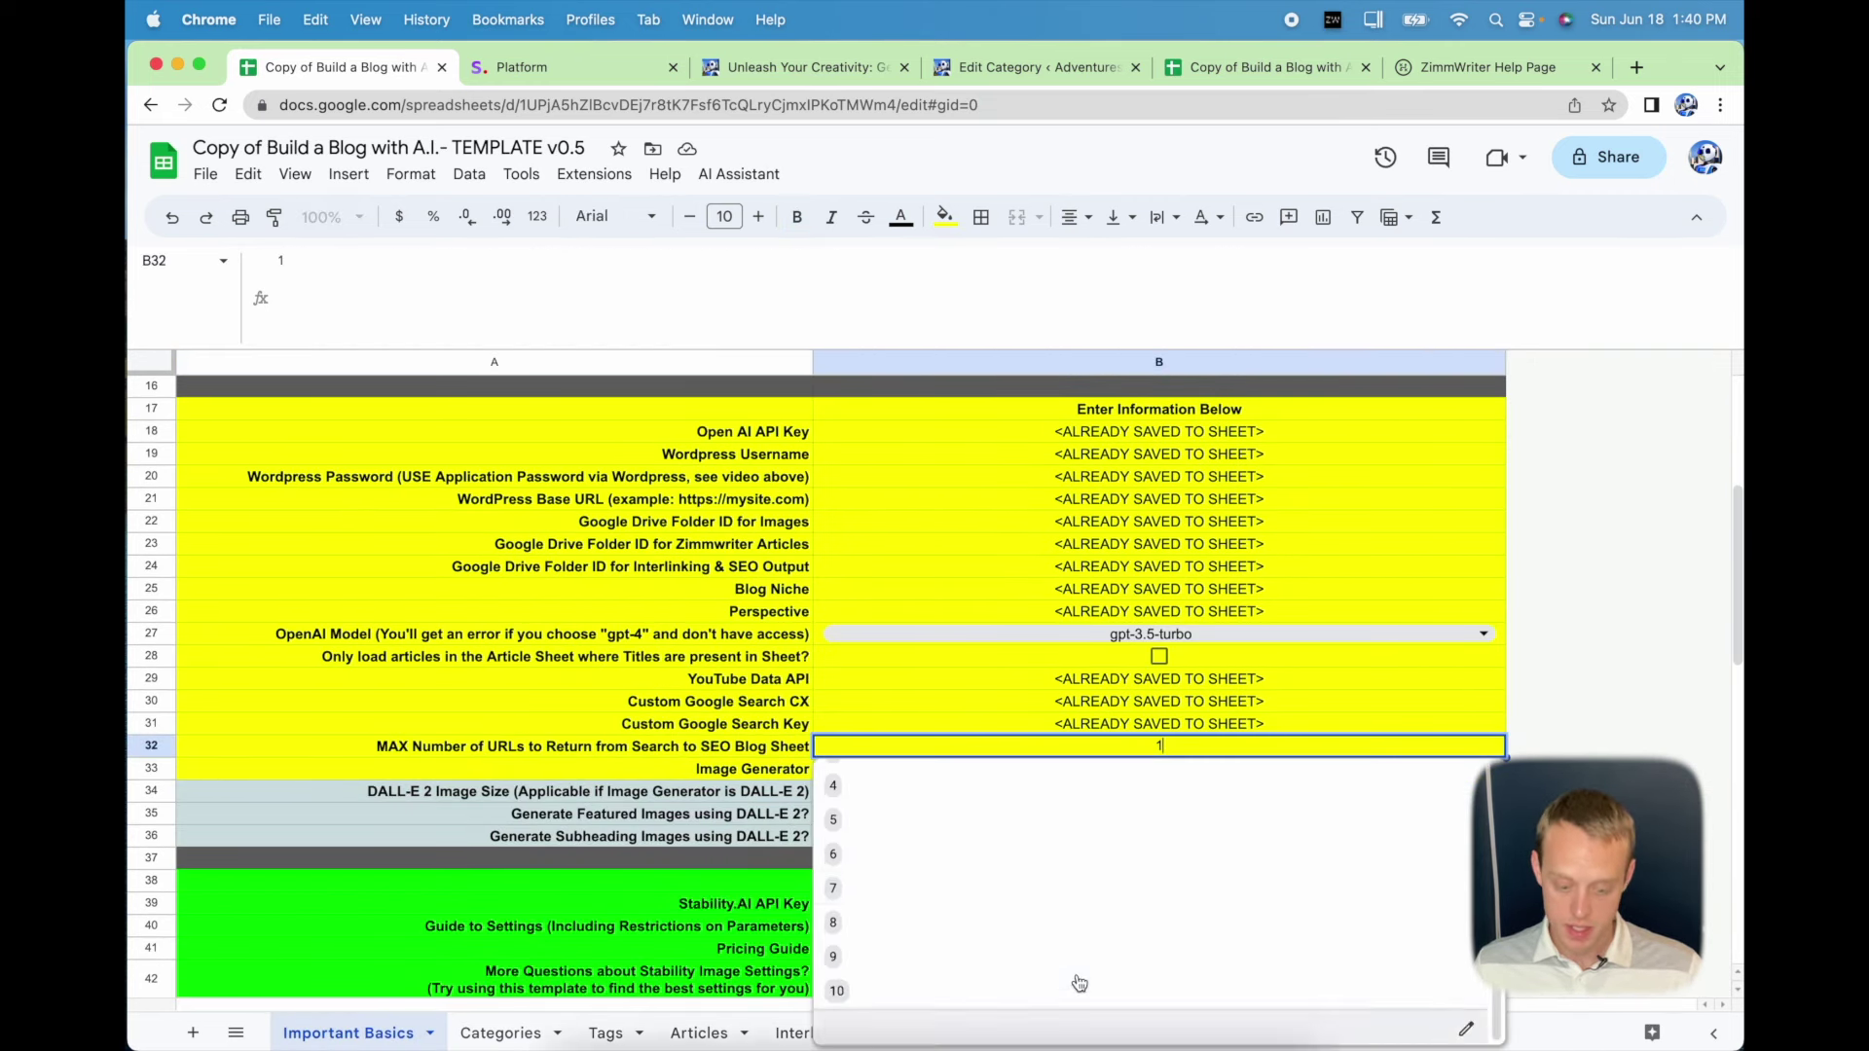
scroll(1043, 981, "up", 2)
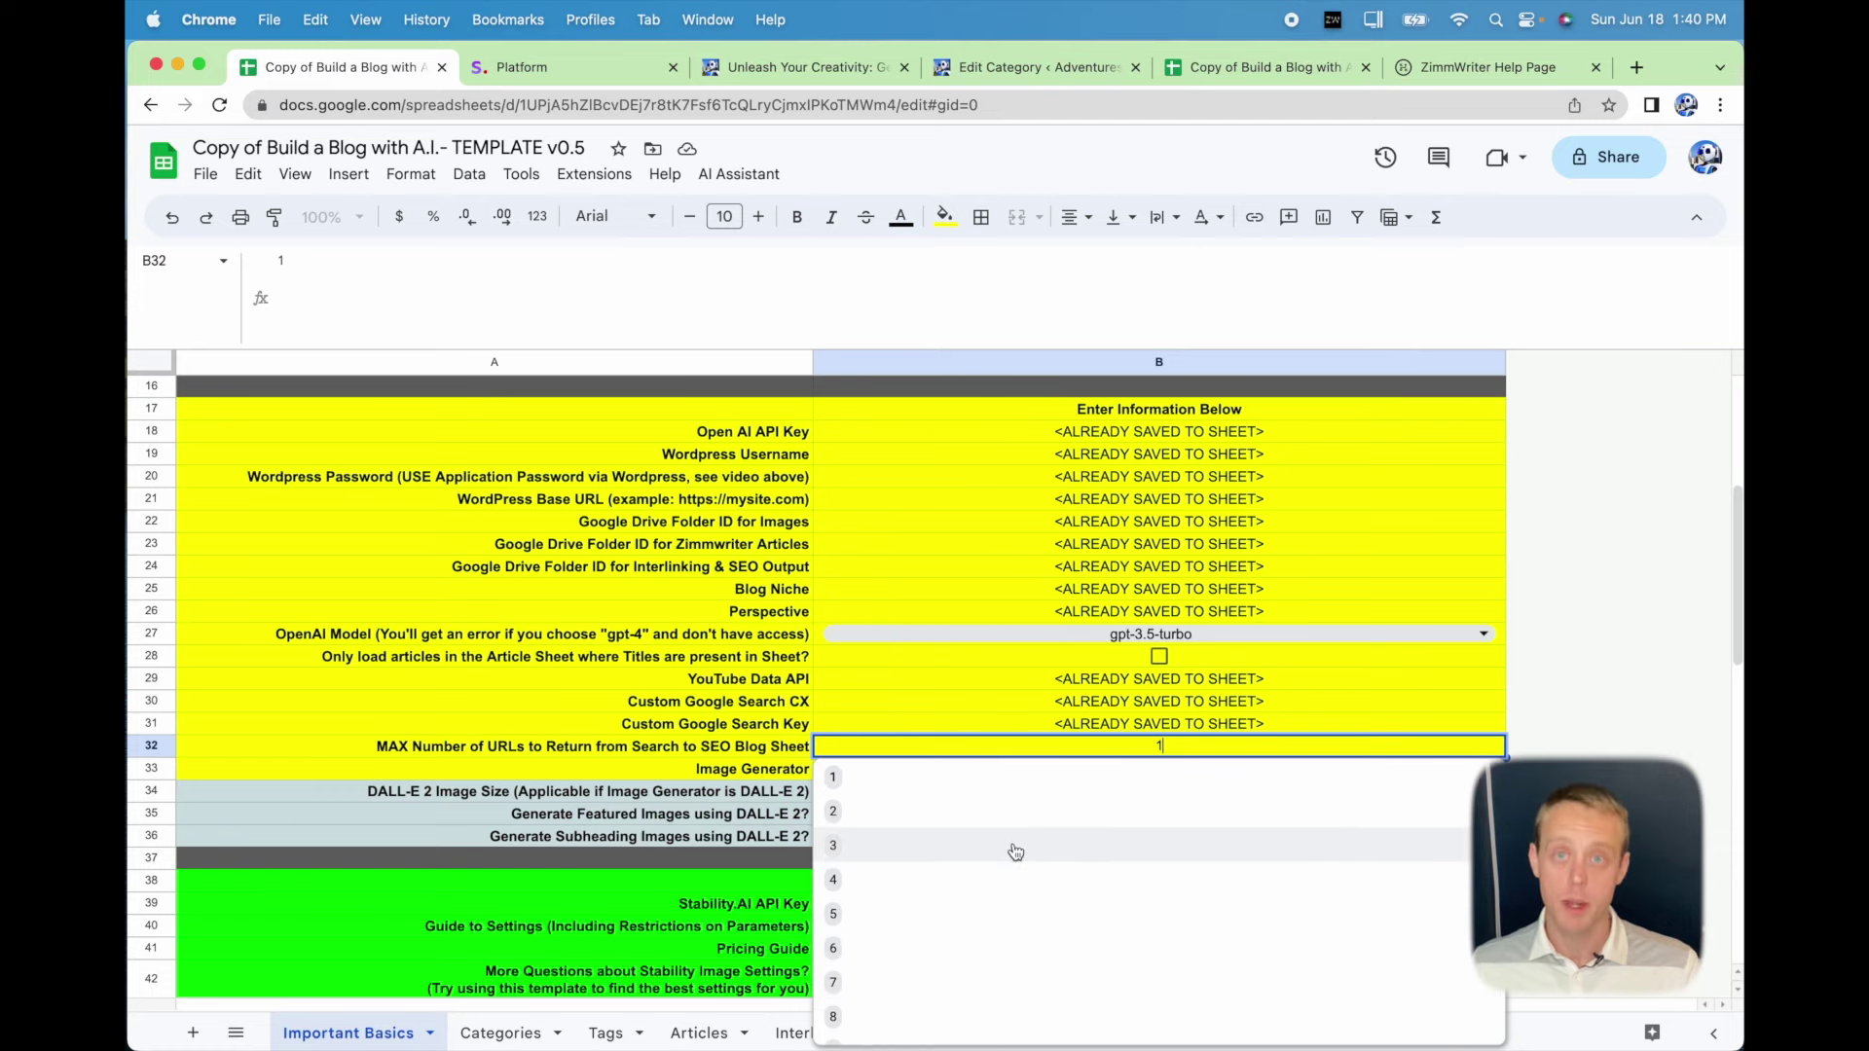
left_click(757, 949)
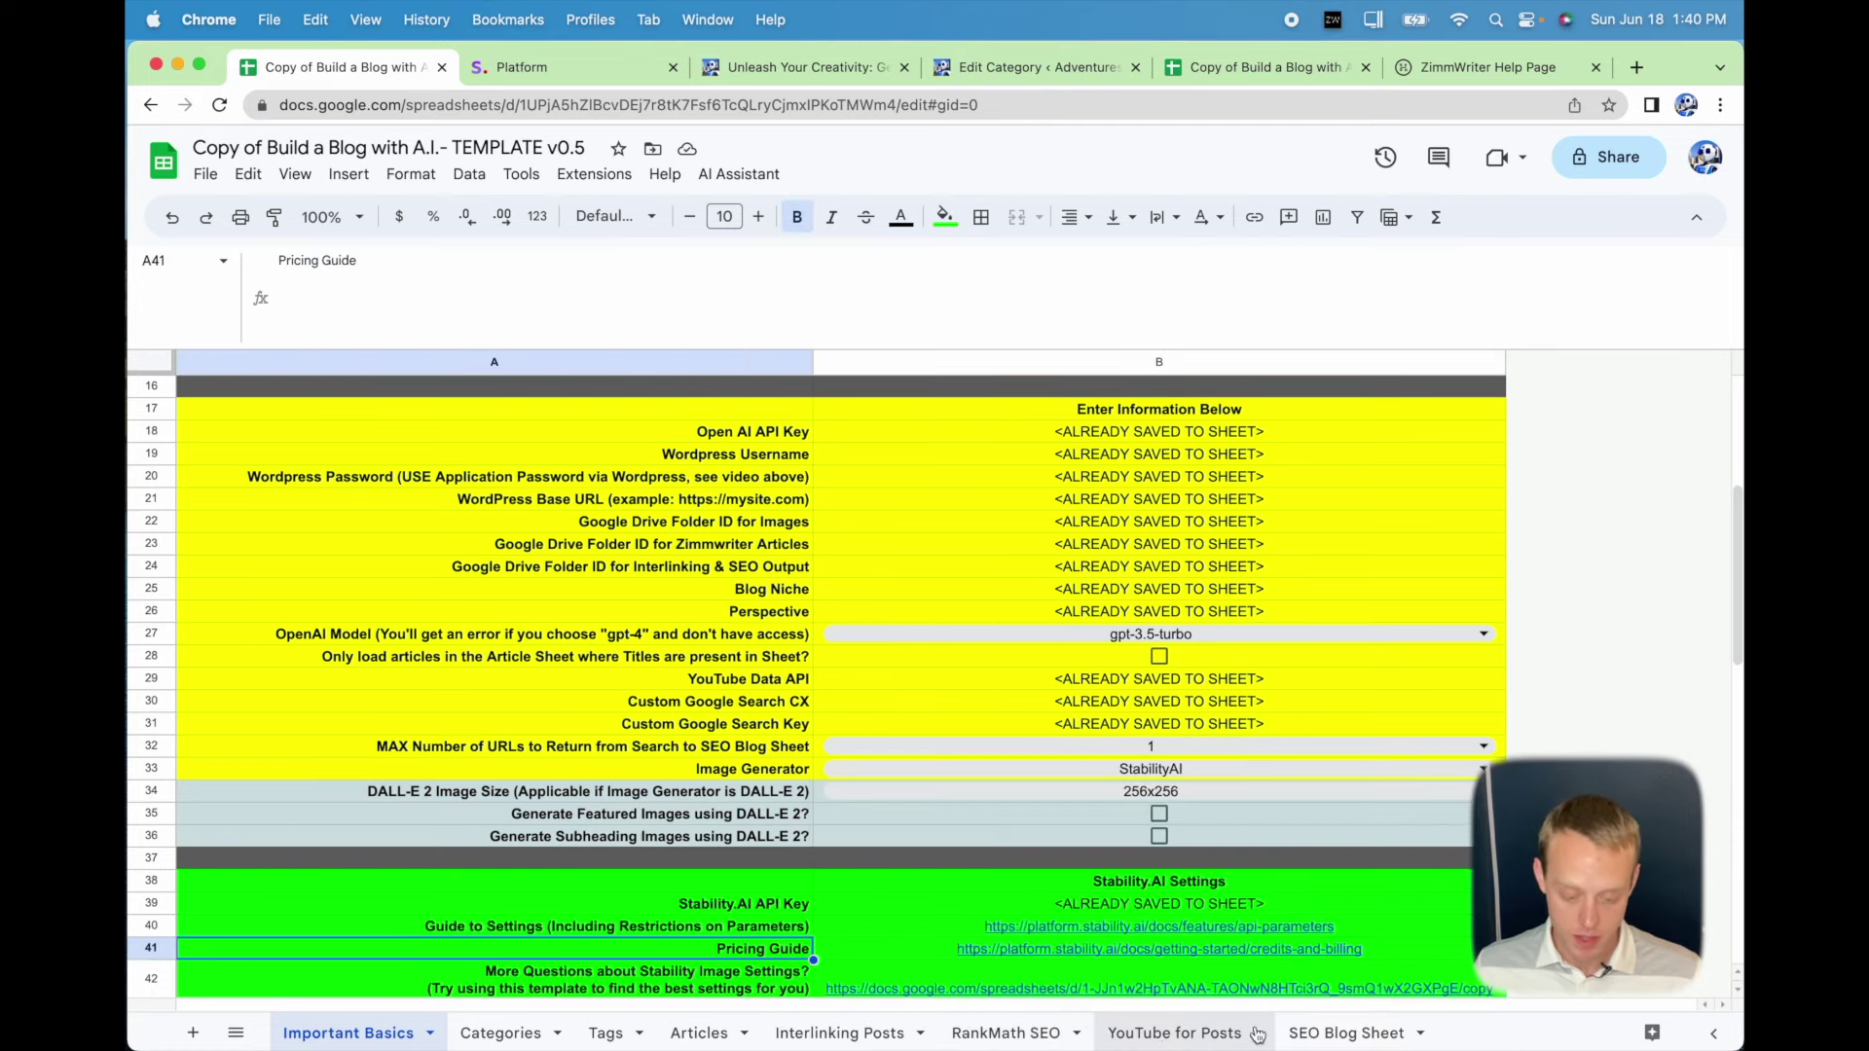
Copy the title "The Future of SEO: AI-Powered Technology" from A2 of the SEO Blog Sheet and paste it as ZimmWriter's blog post title.
left_click(1320, 1036)
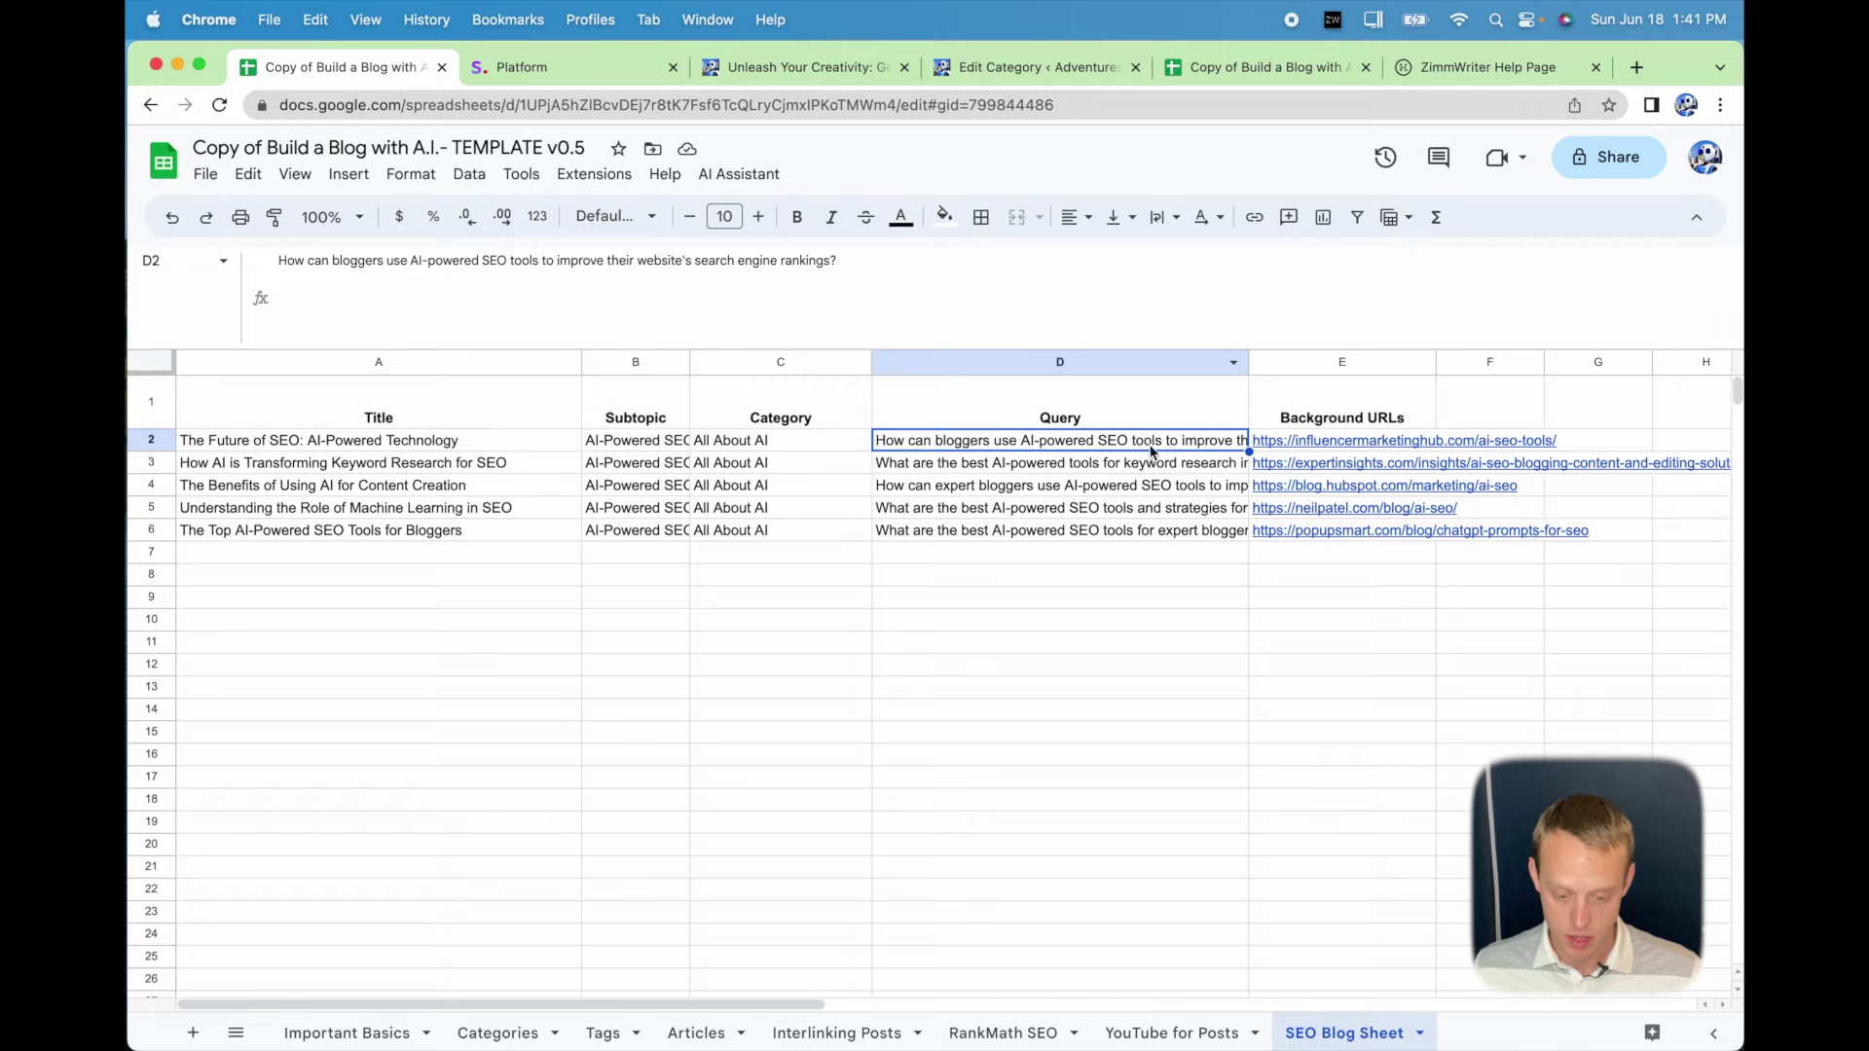
left_click(1285, 454)
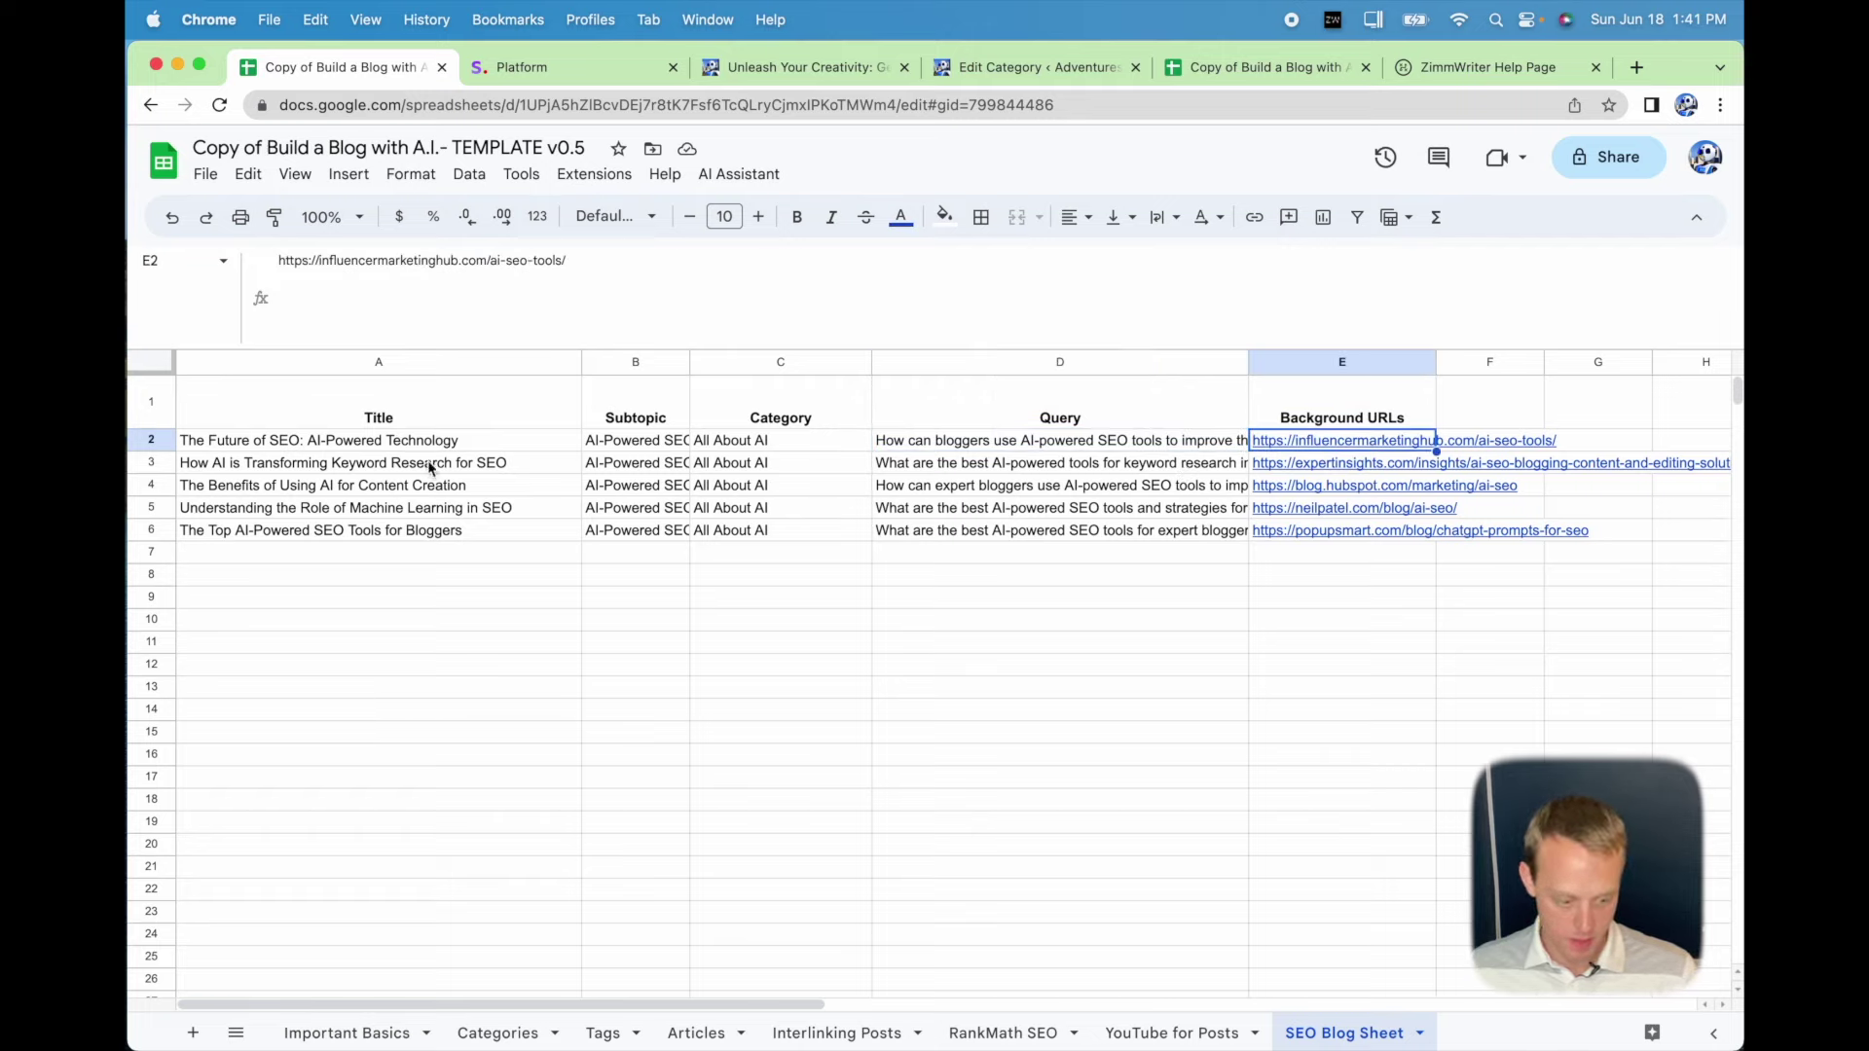
left_click(401, 448)
left_click_drag(558, 263, 188, 248)
key("super+c")
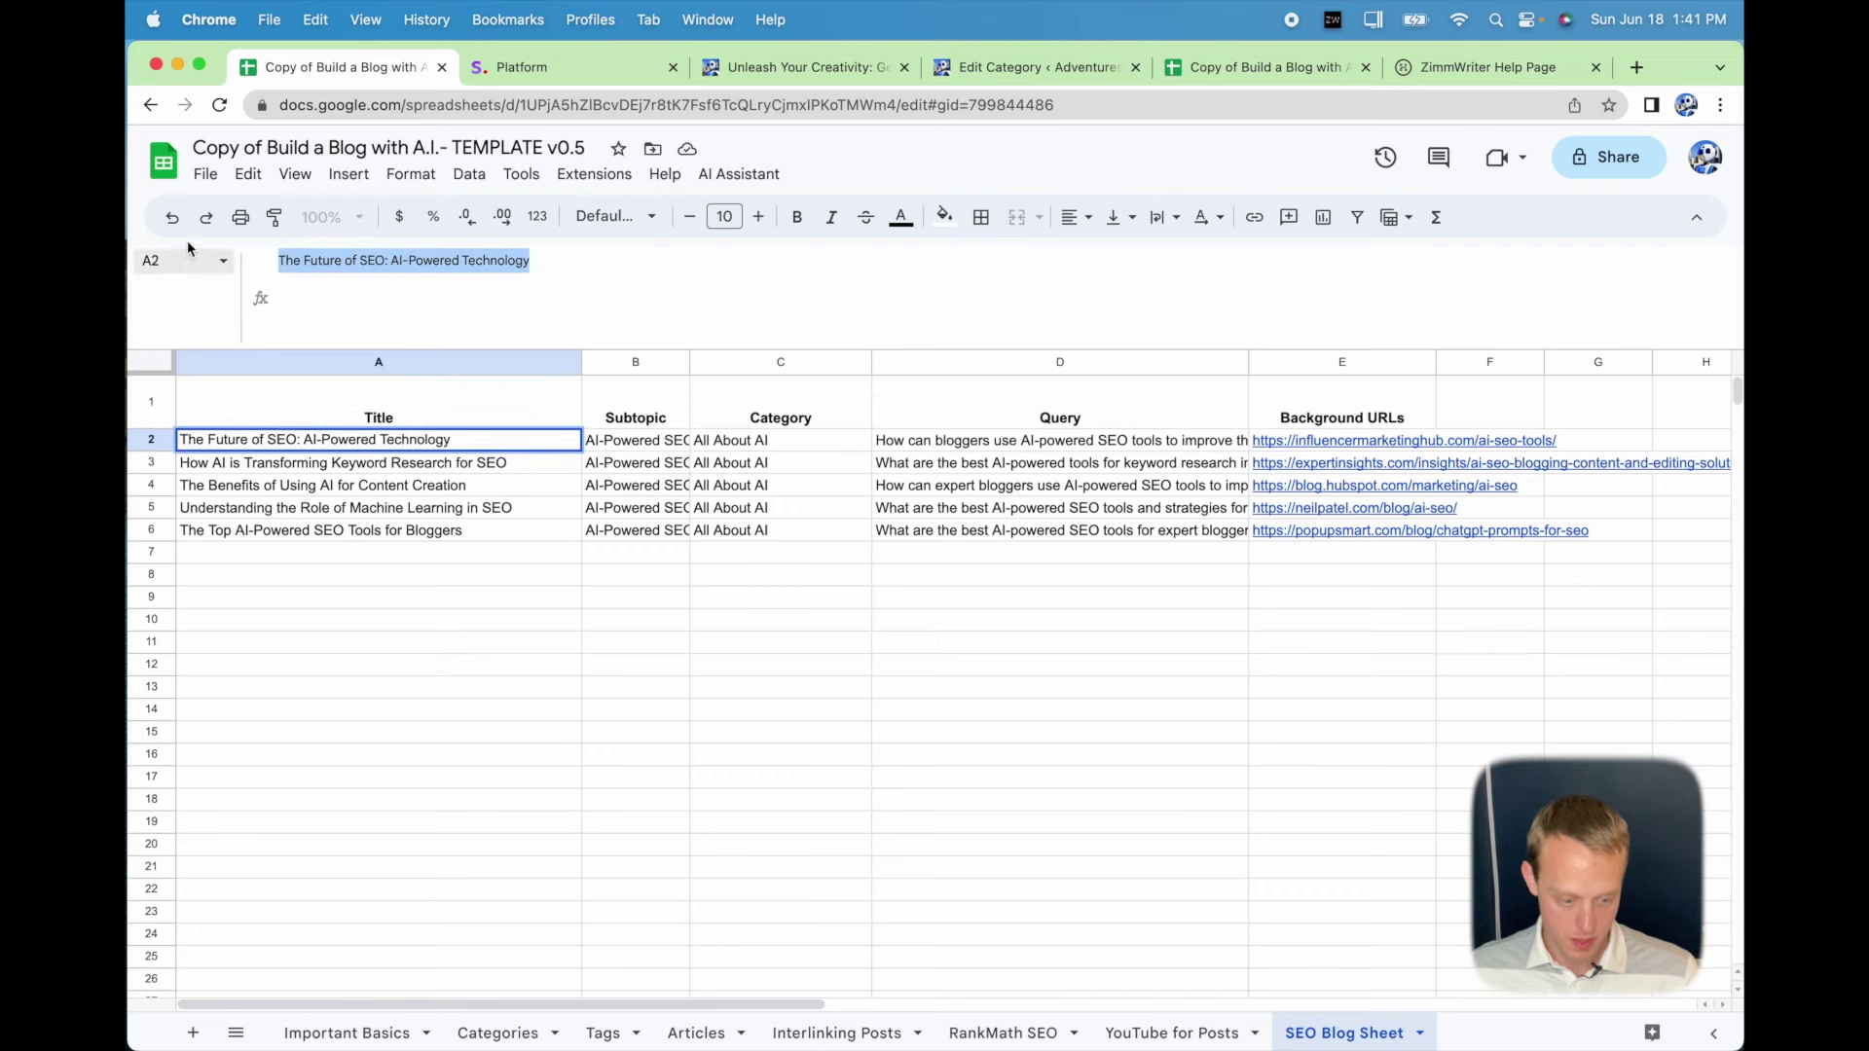
left_click(438, 551)
left_click_drag(658, 72, 694, 91)
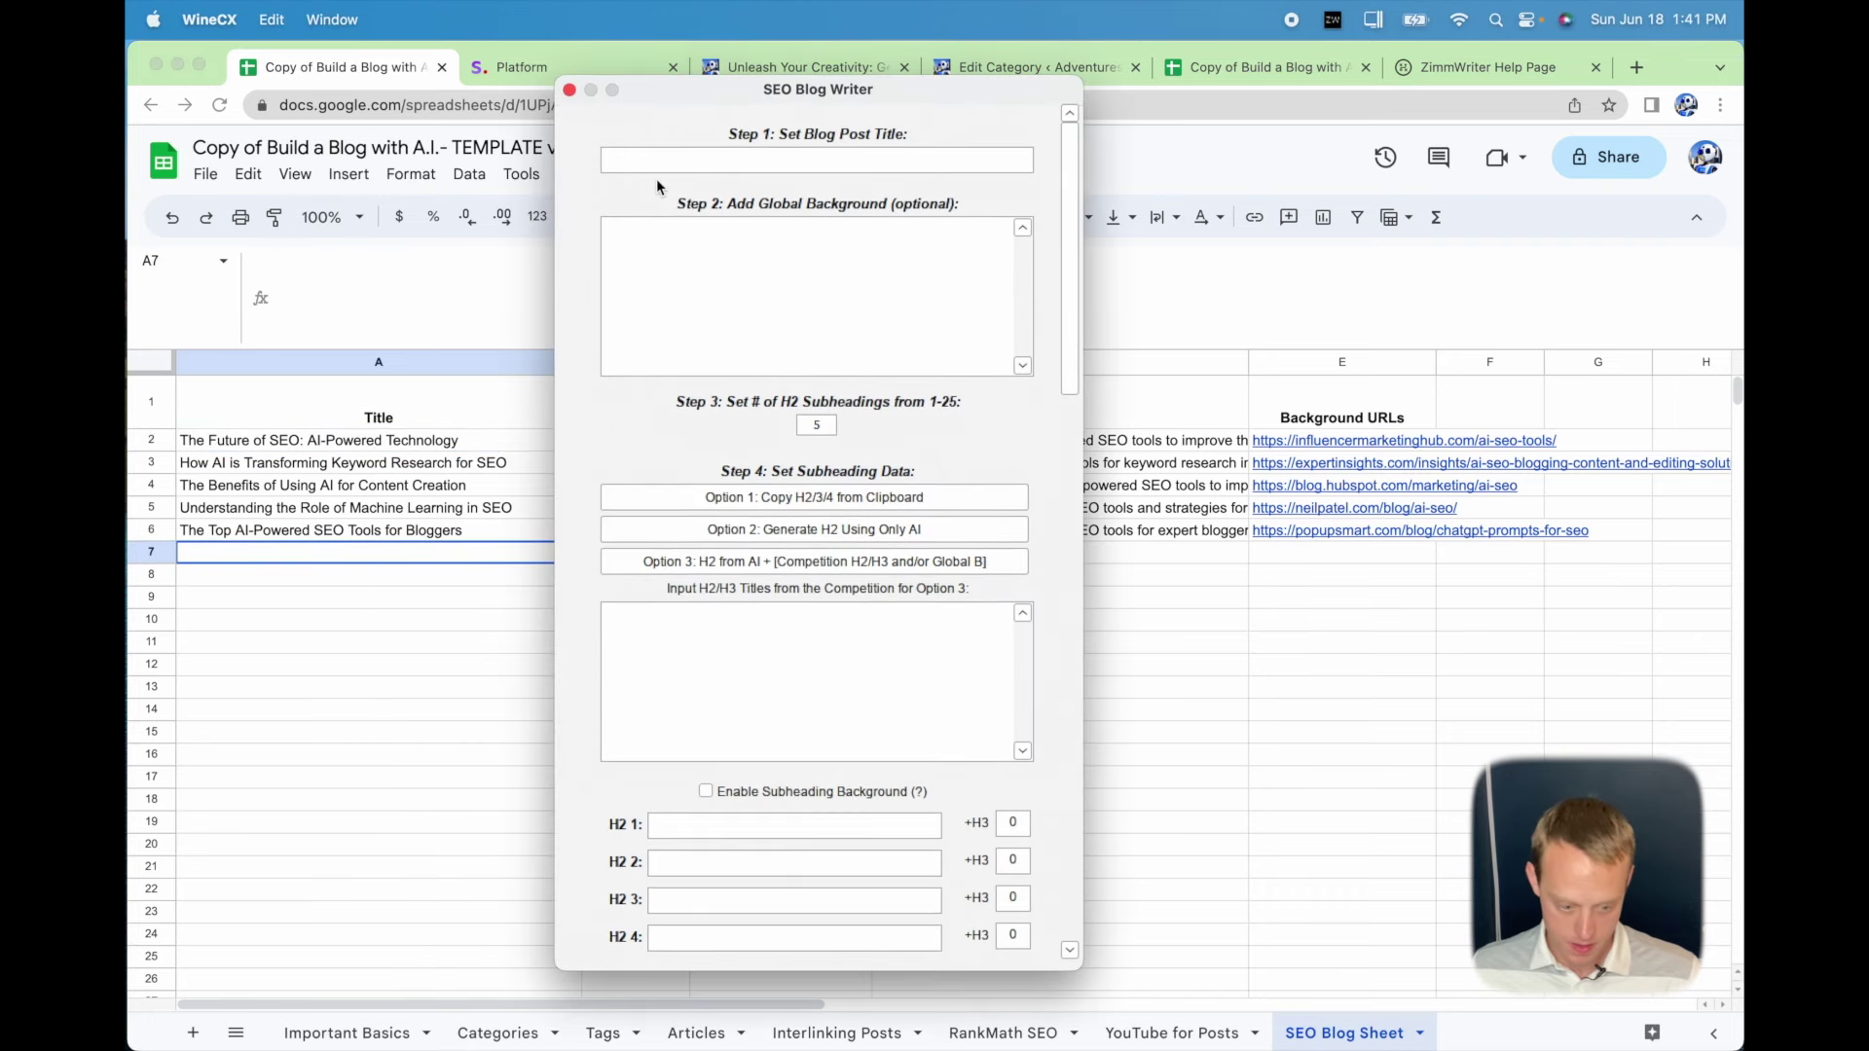
left_click(638, 158)
key("super+v")
left_click(721, 233)
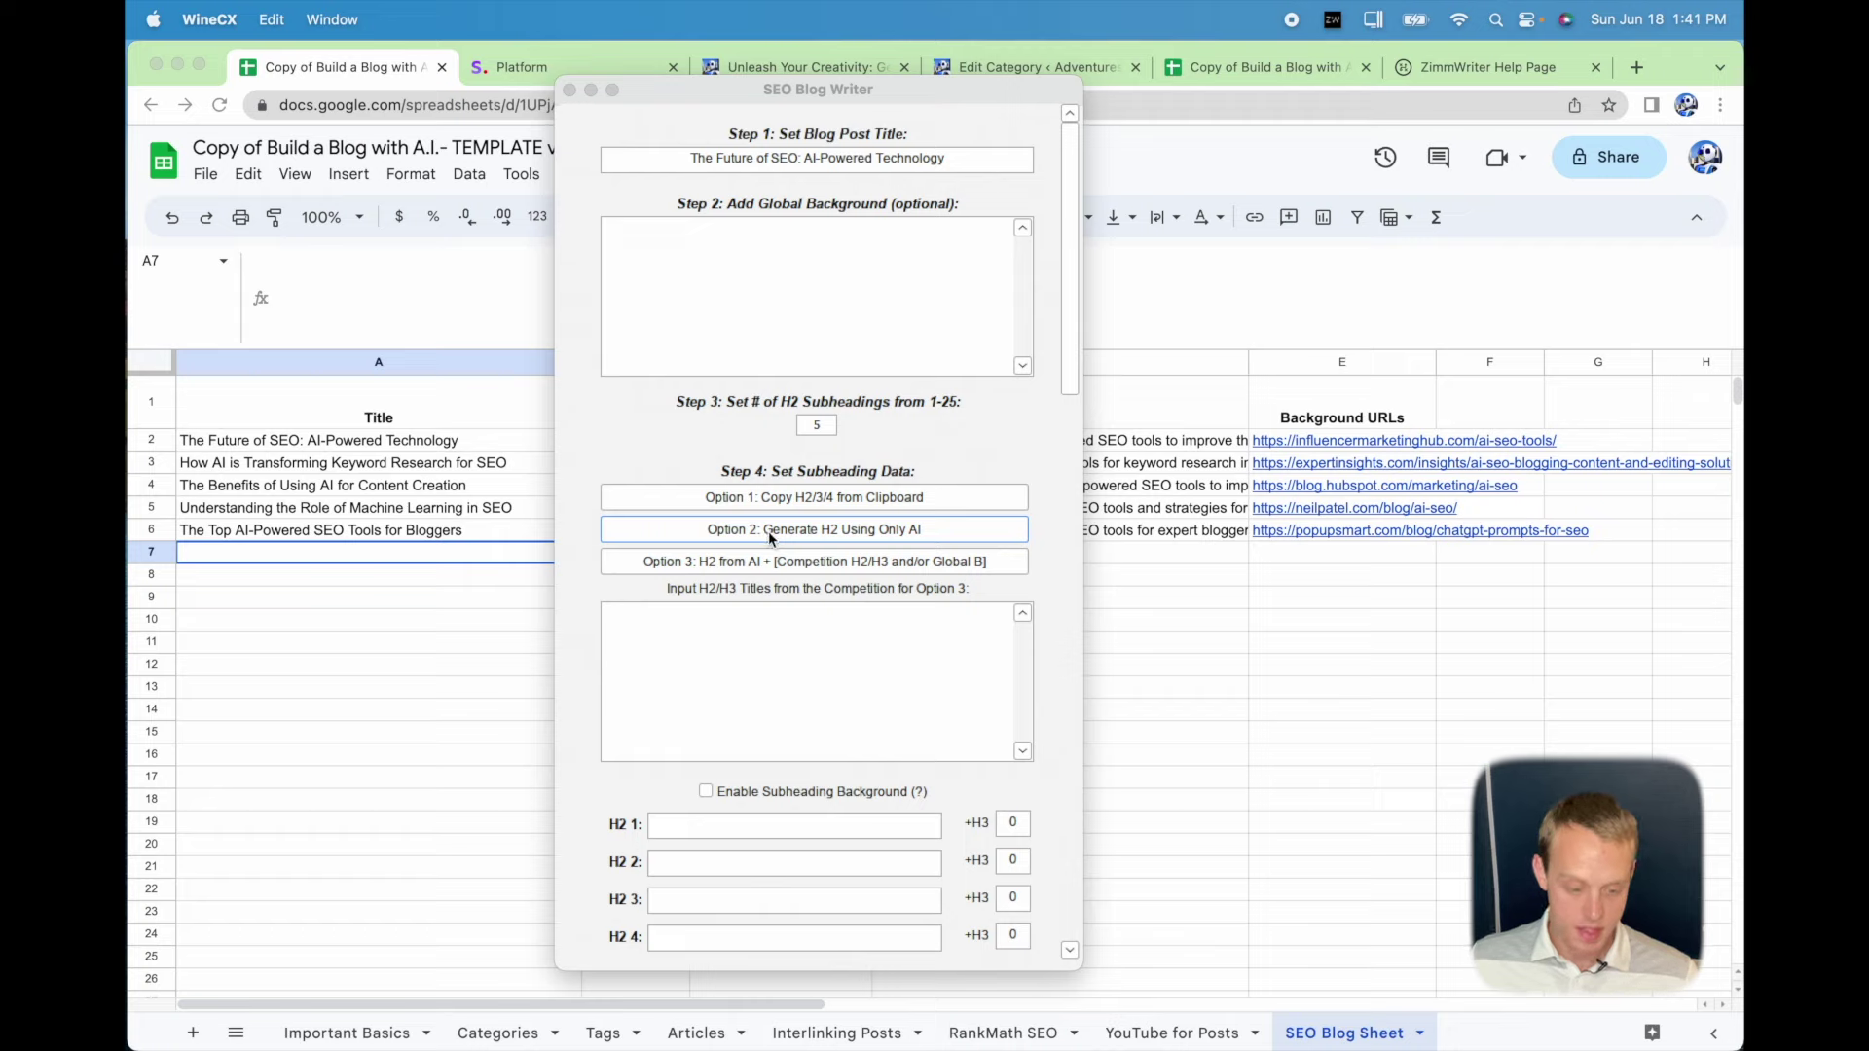
Review the SEO Blog Writer's subheading fields, move its window out of the way, and revisit the sheet's Query and Background URLs headers.
scroll(779, 592, "down", 3)
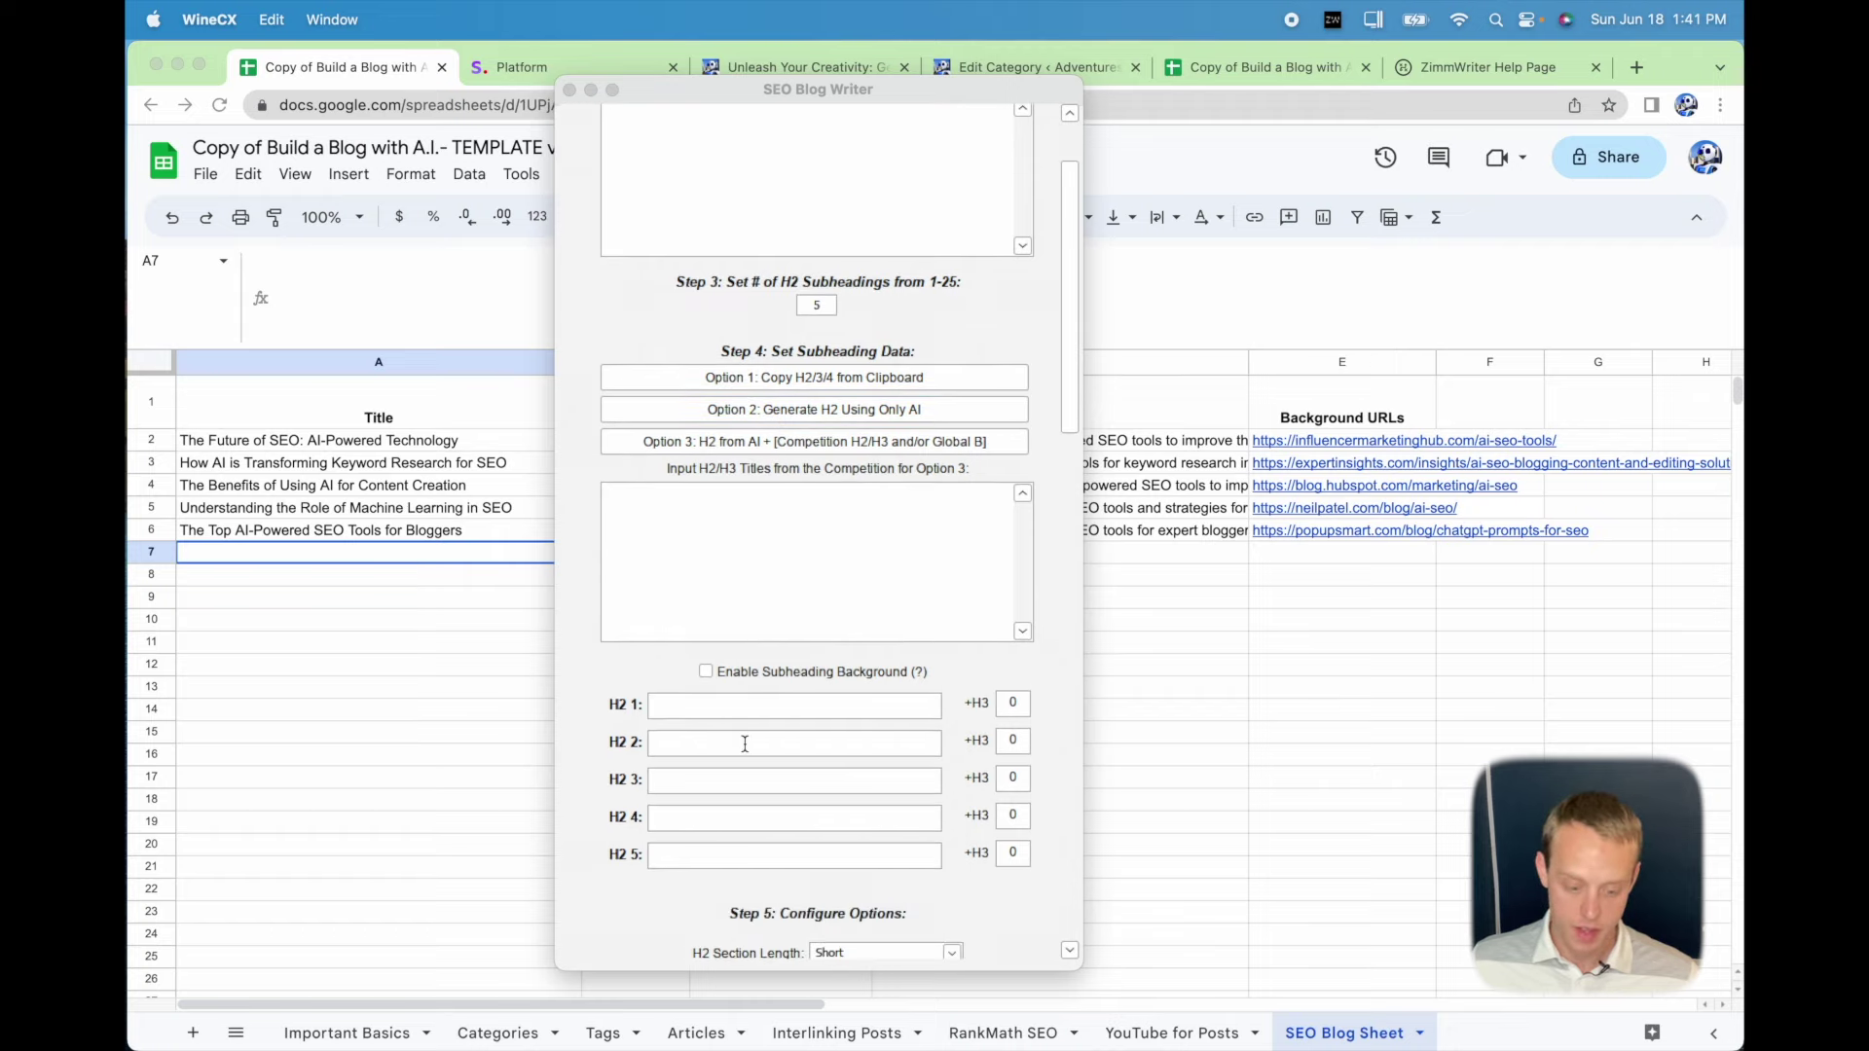
left_click(728, 93)
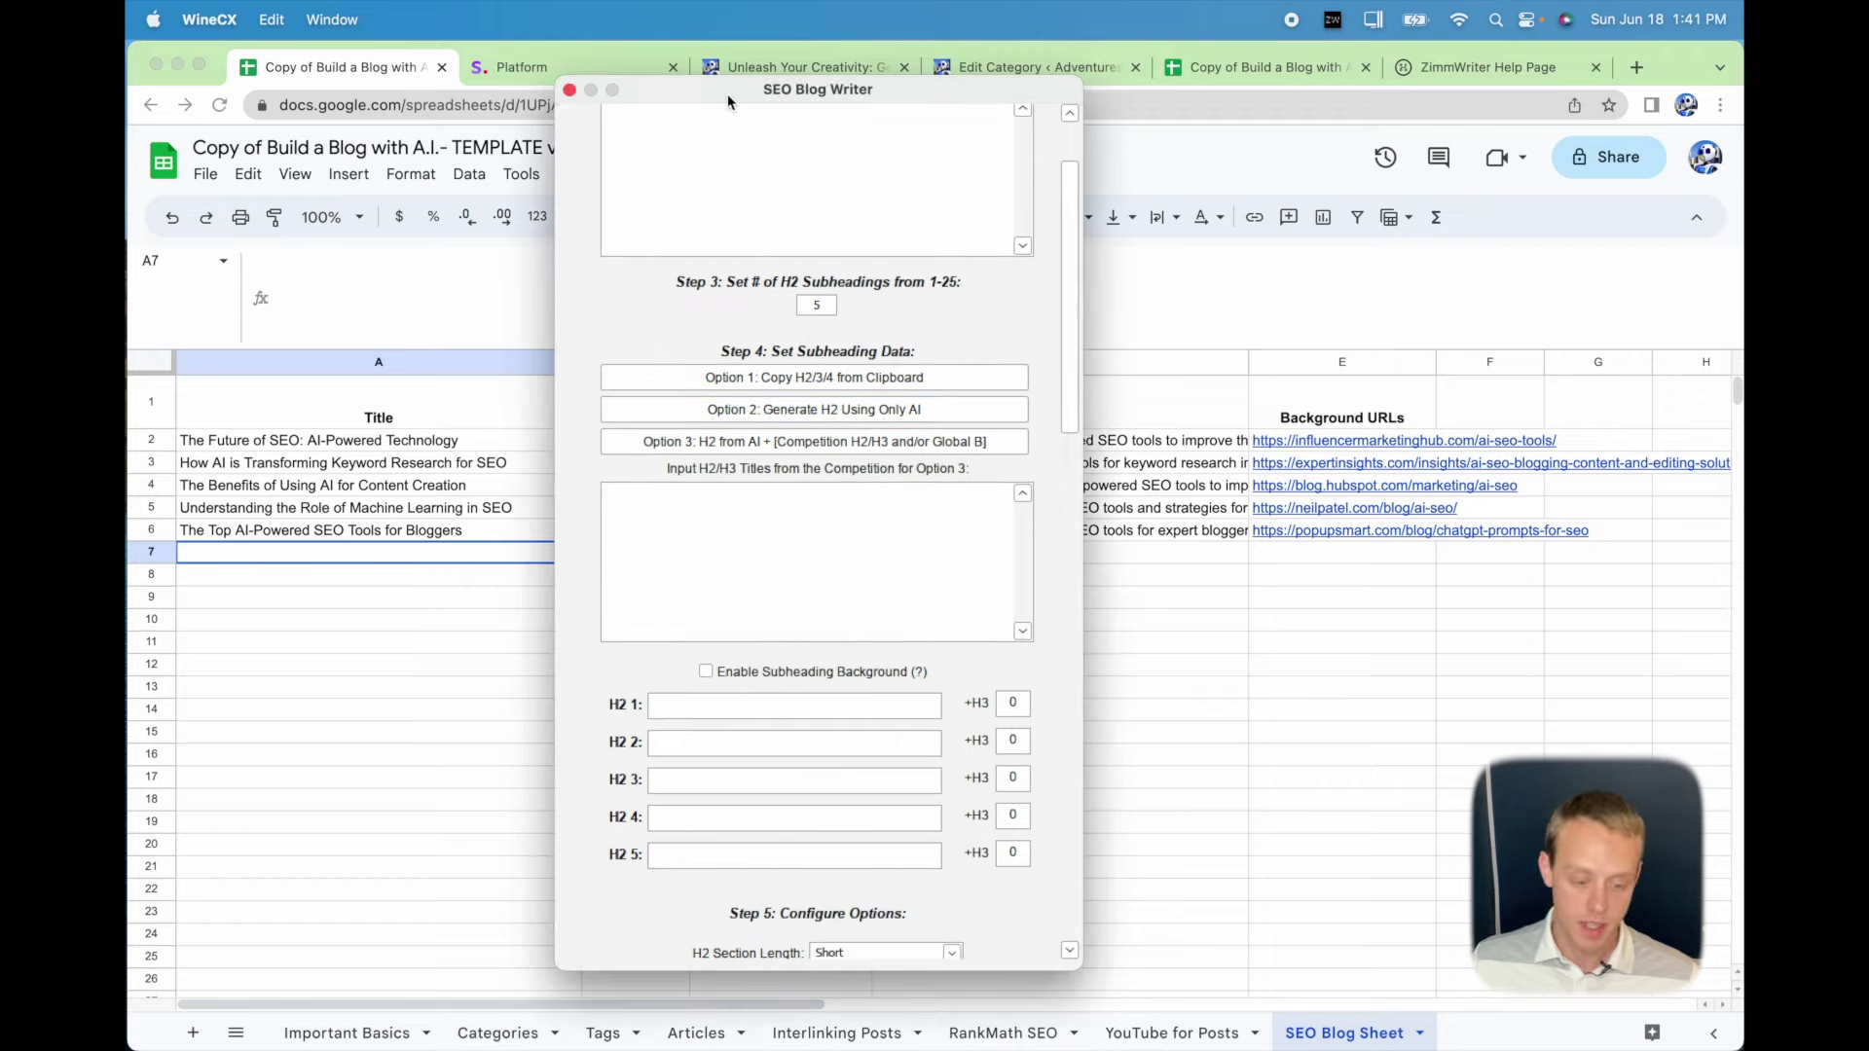
scroll(771, 356, "up", 3)
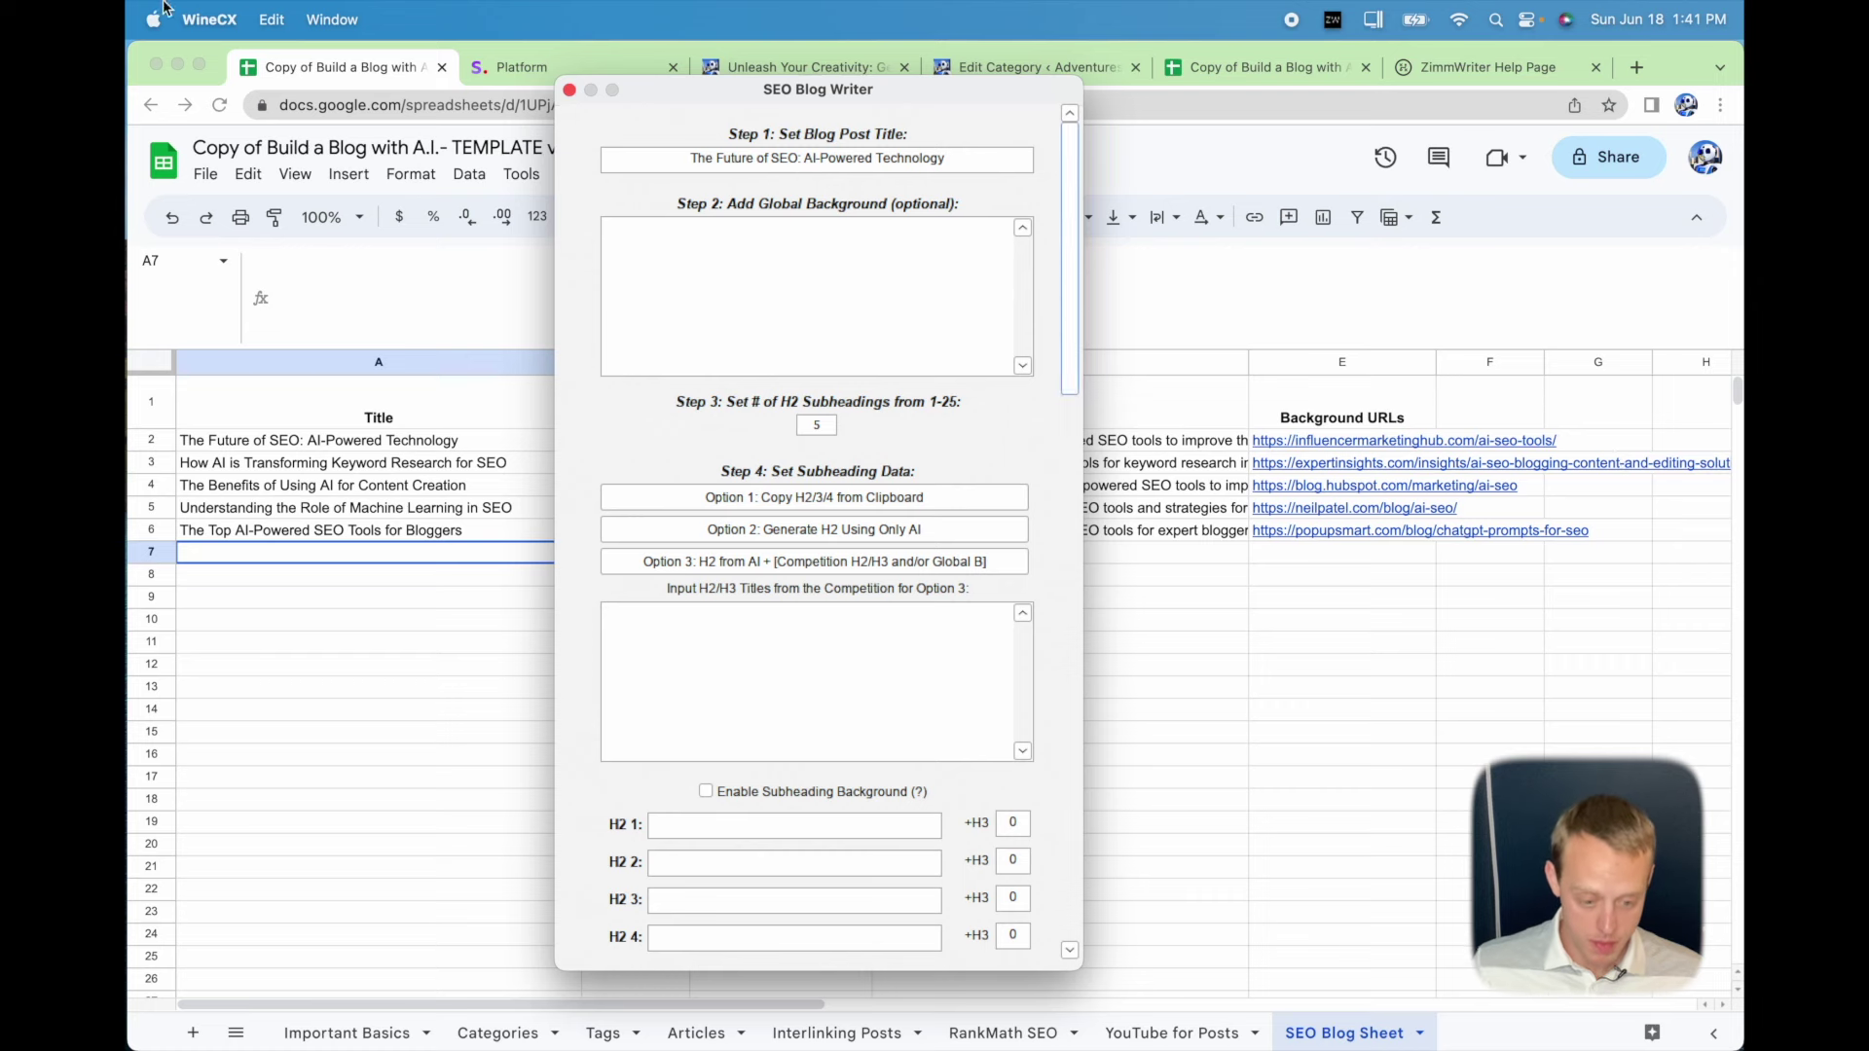
left_click_drag(658, 94, 1669, 265)
left_click(1603, 259)
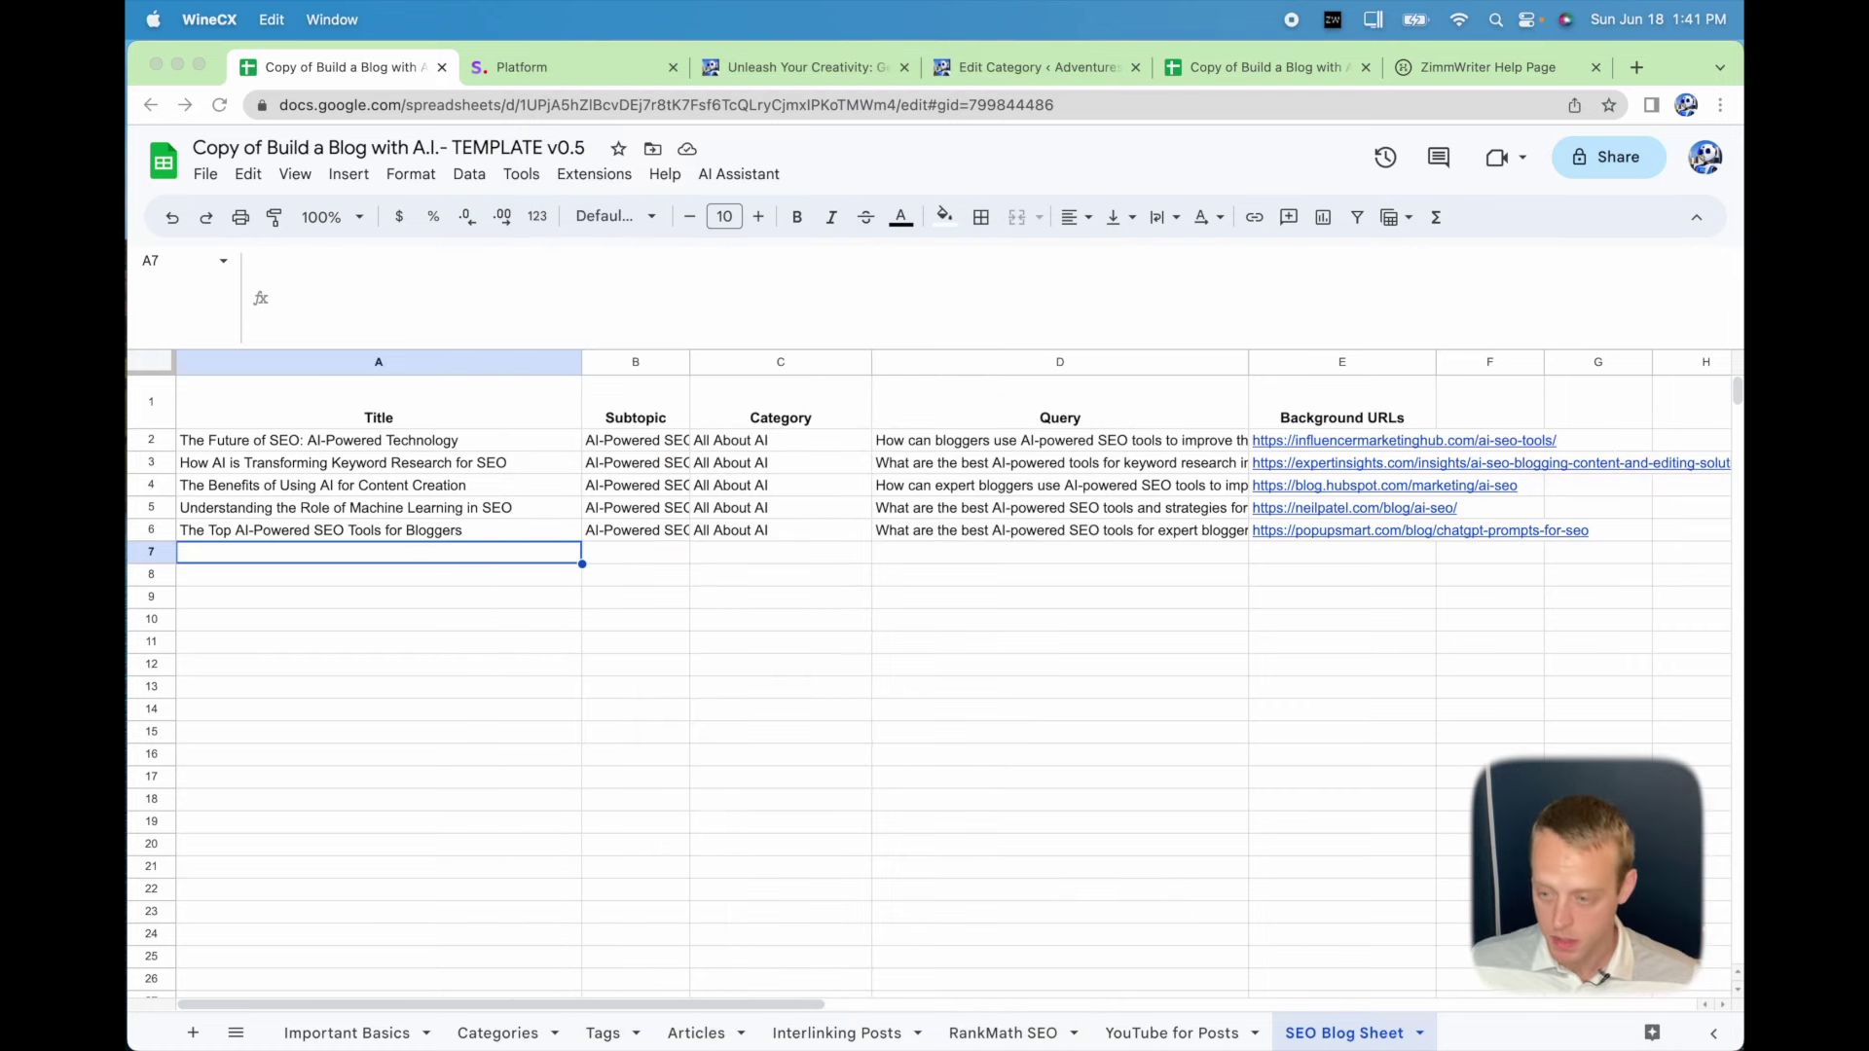
left_click(1003, 401)
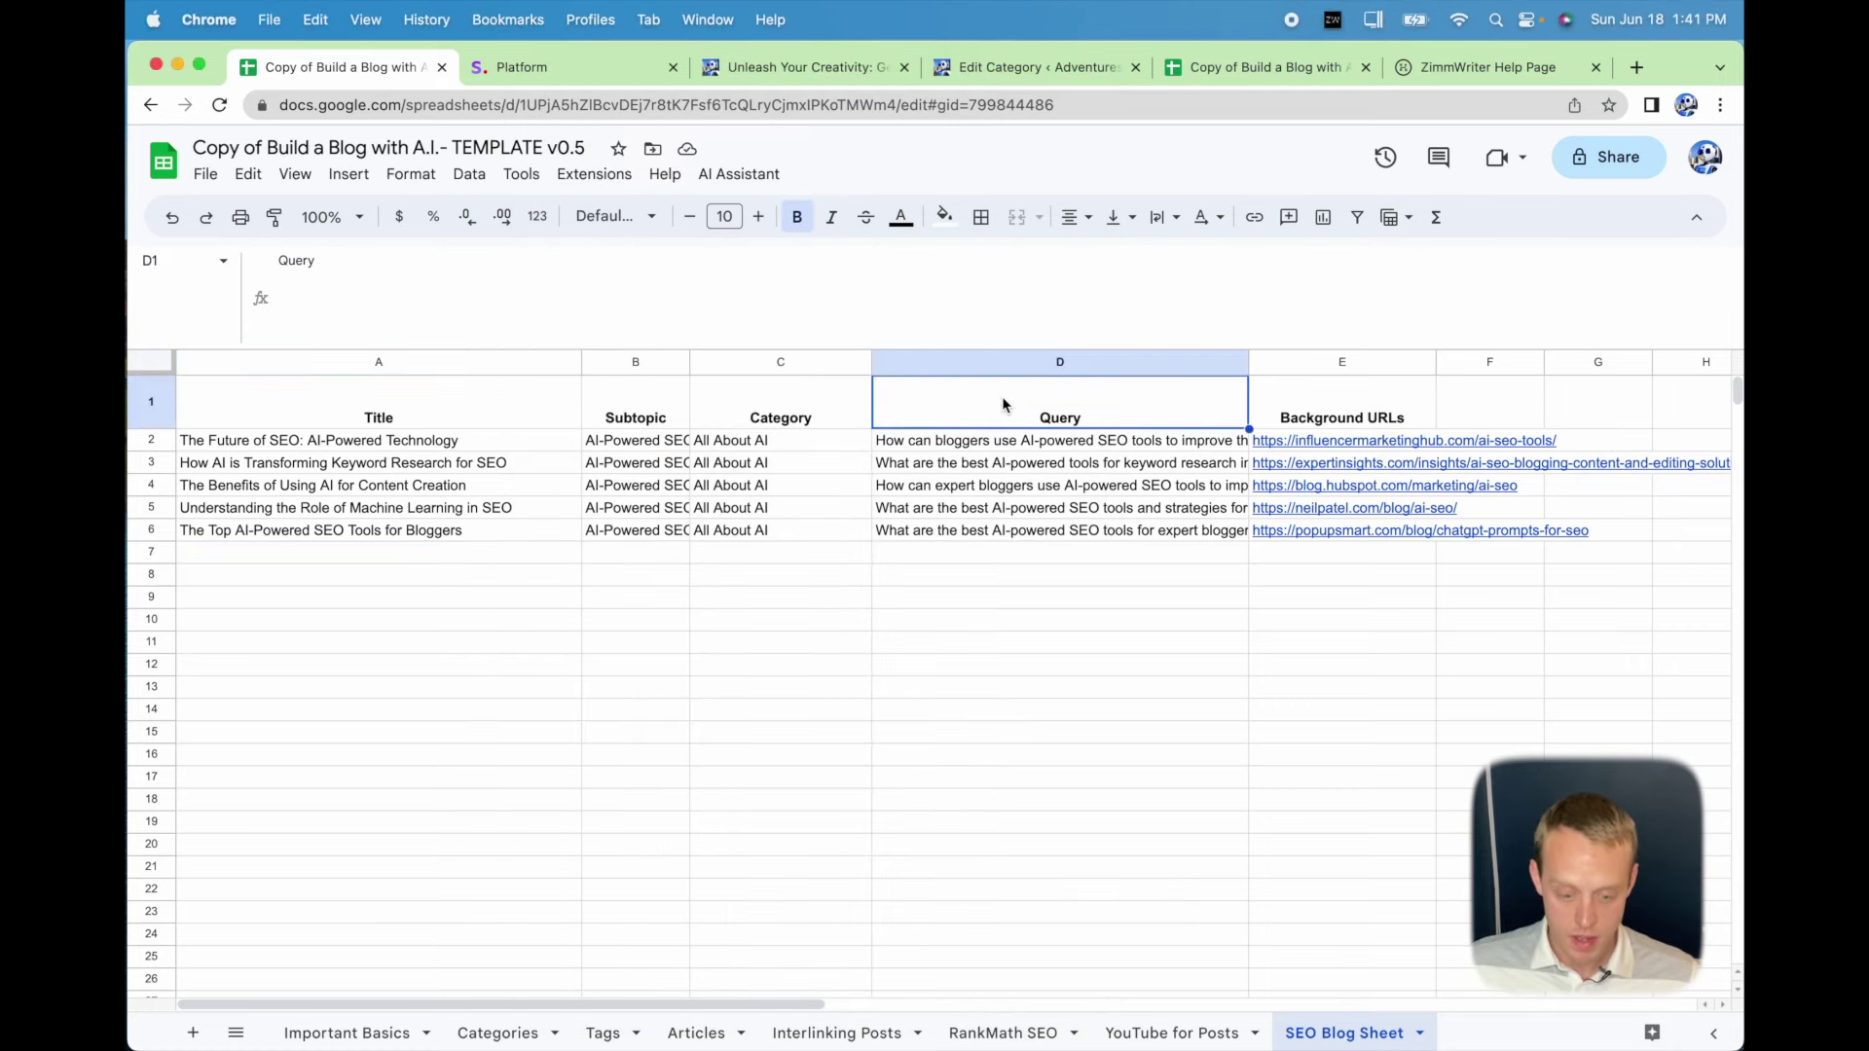
key("Right")
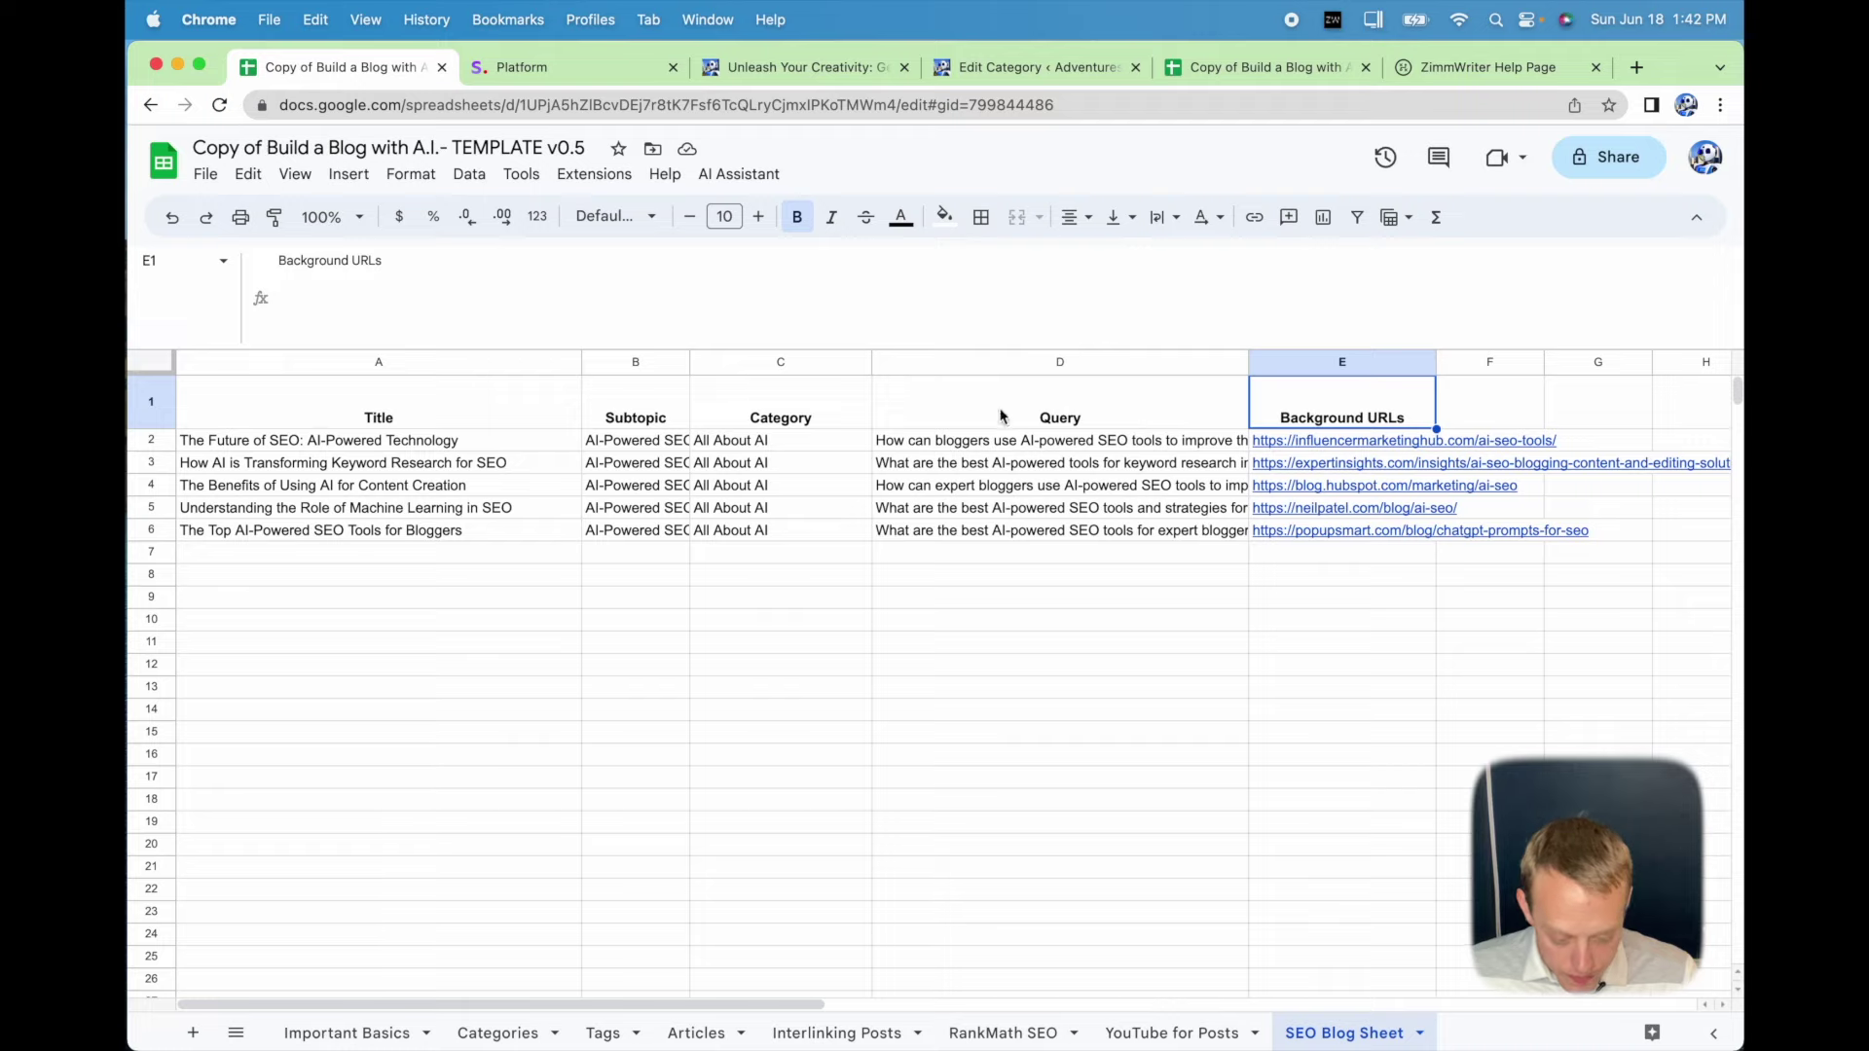
Clear the article titles, subtopics and categories in A2:C6 of the Articles sheet.
left_click(693, 1030)
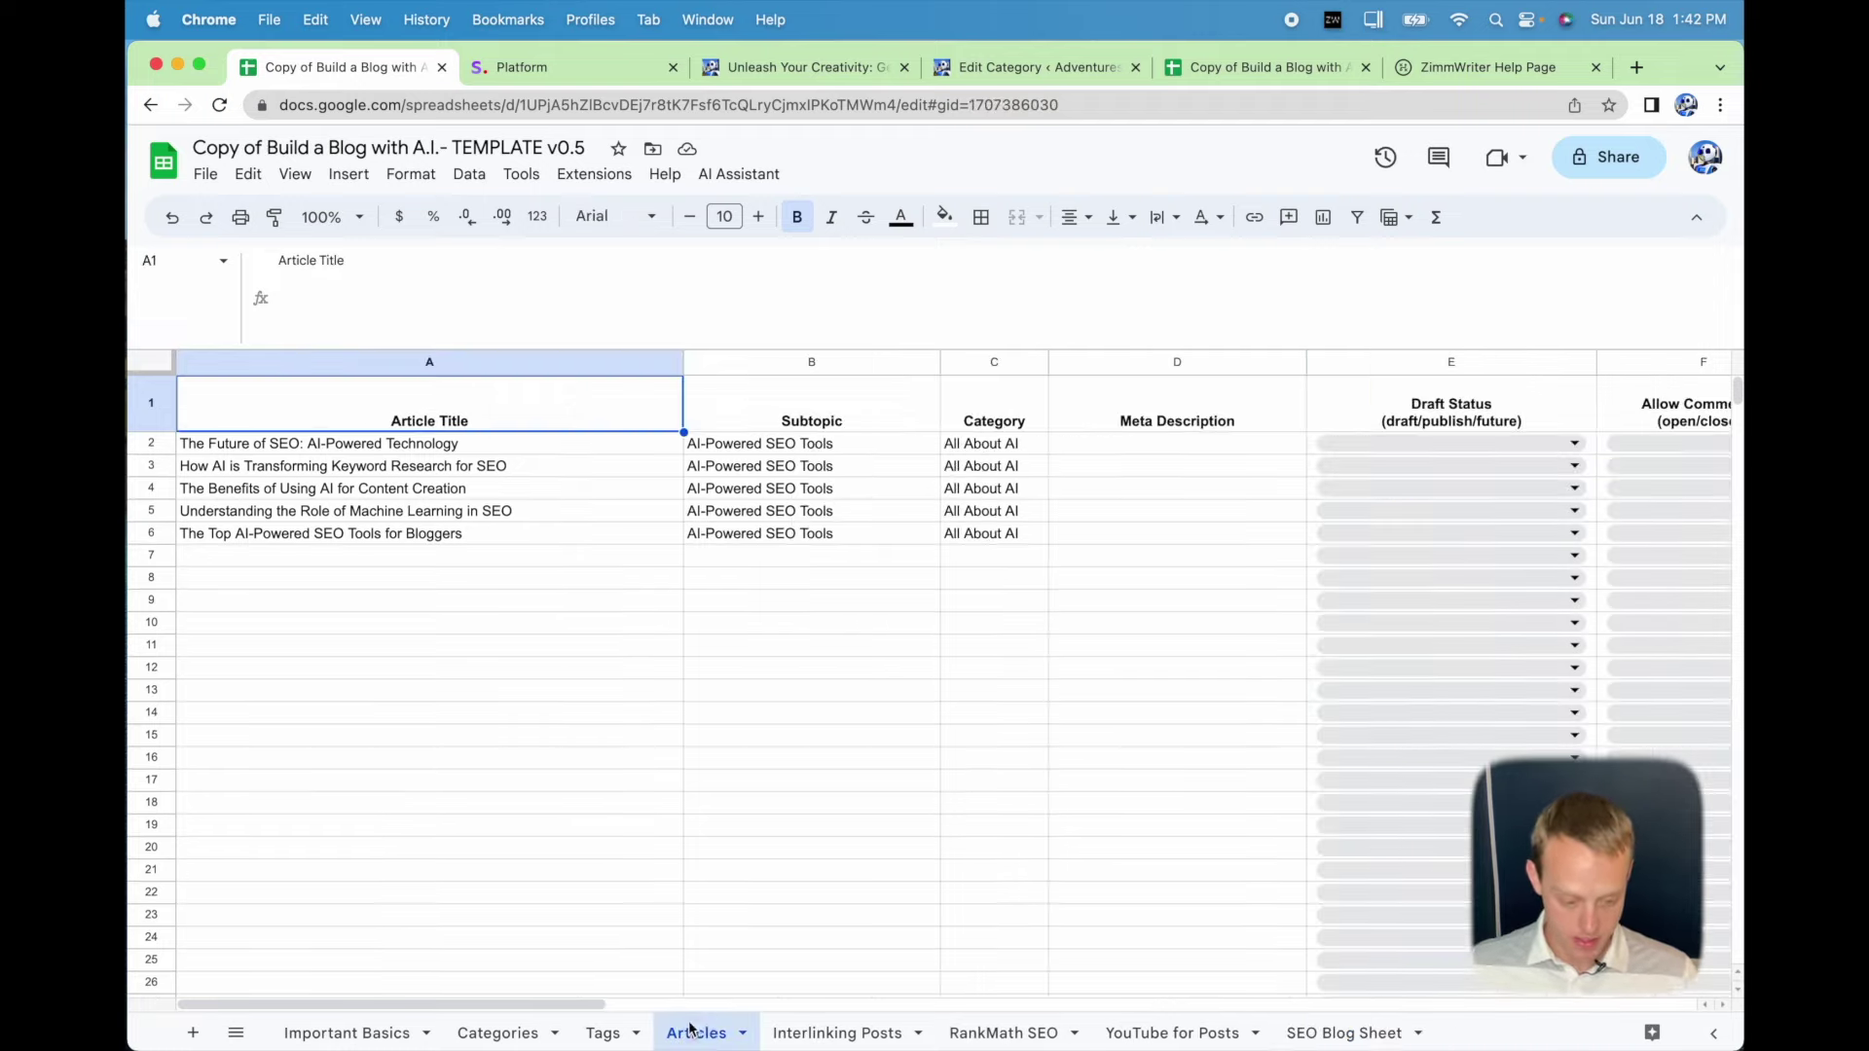
left_click_drag(352, 454, 981, 535)
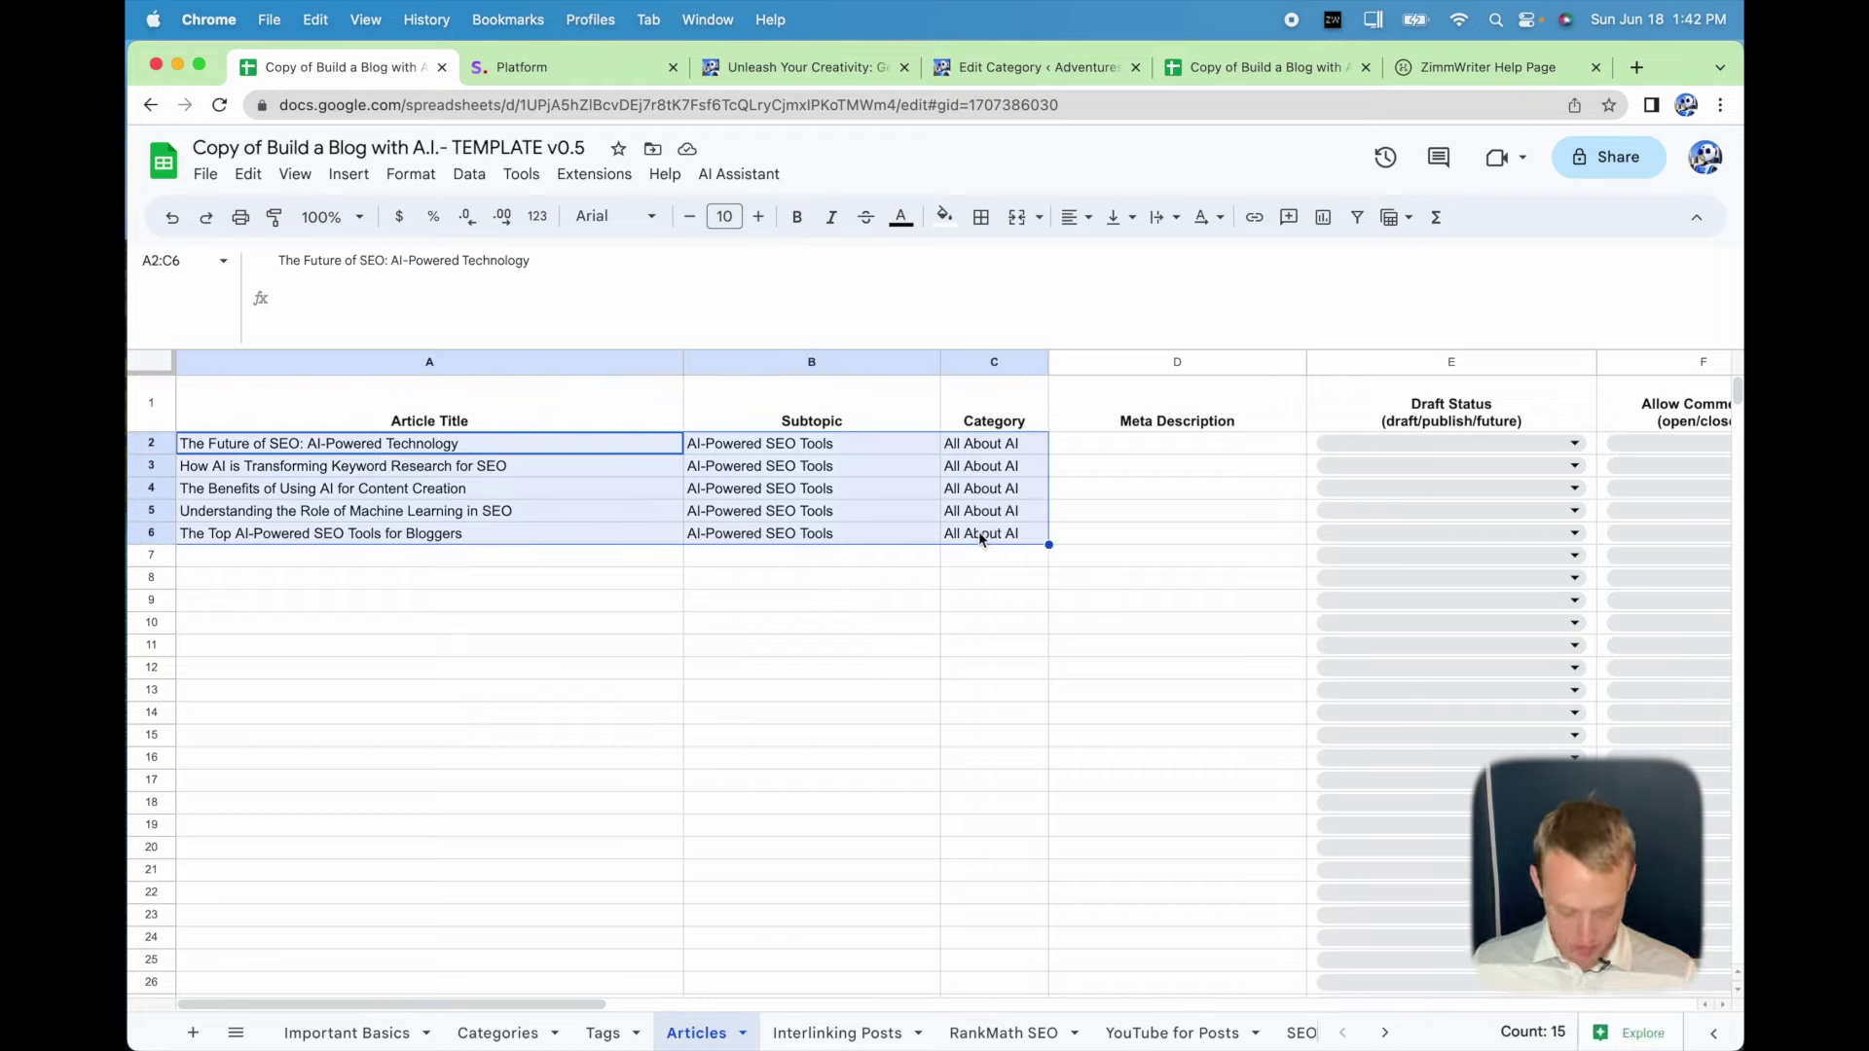
key("BackSpace")
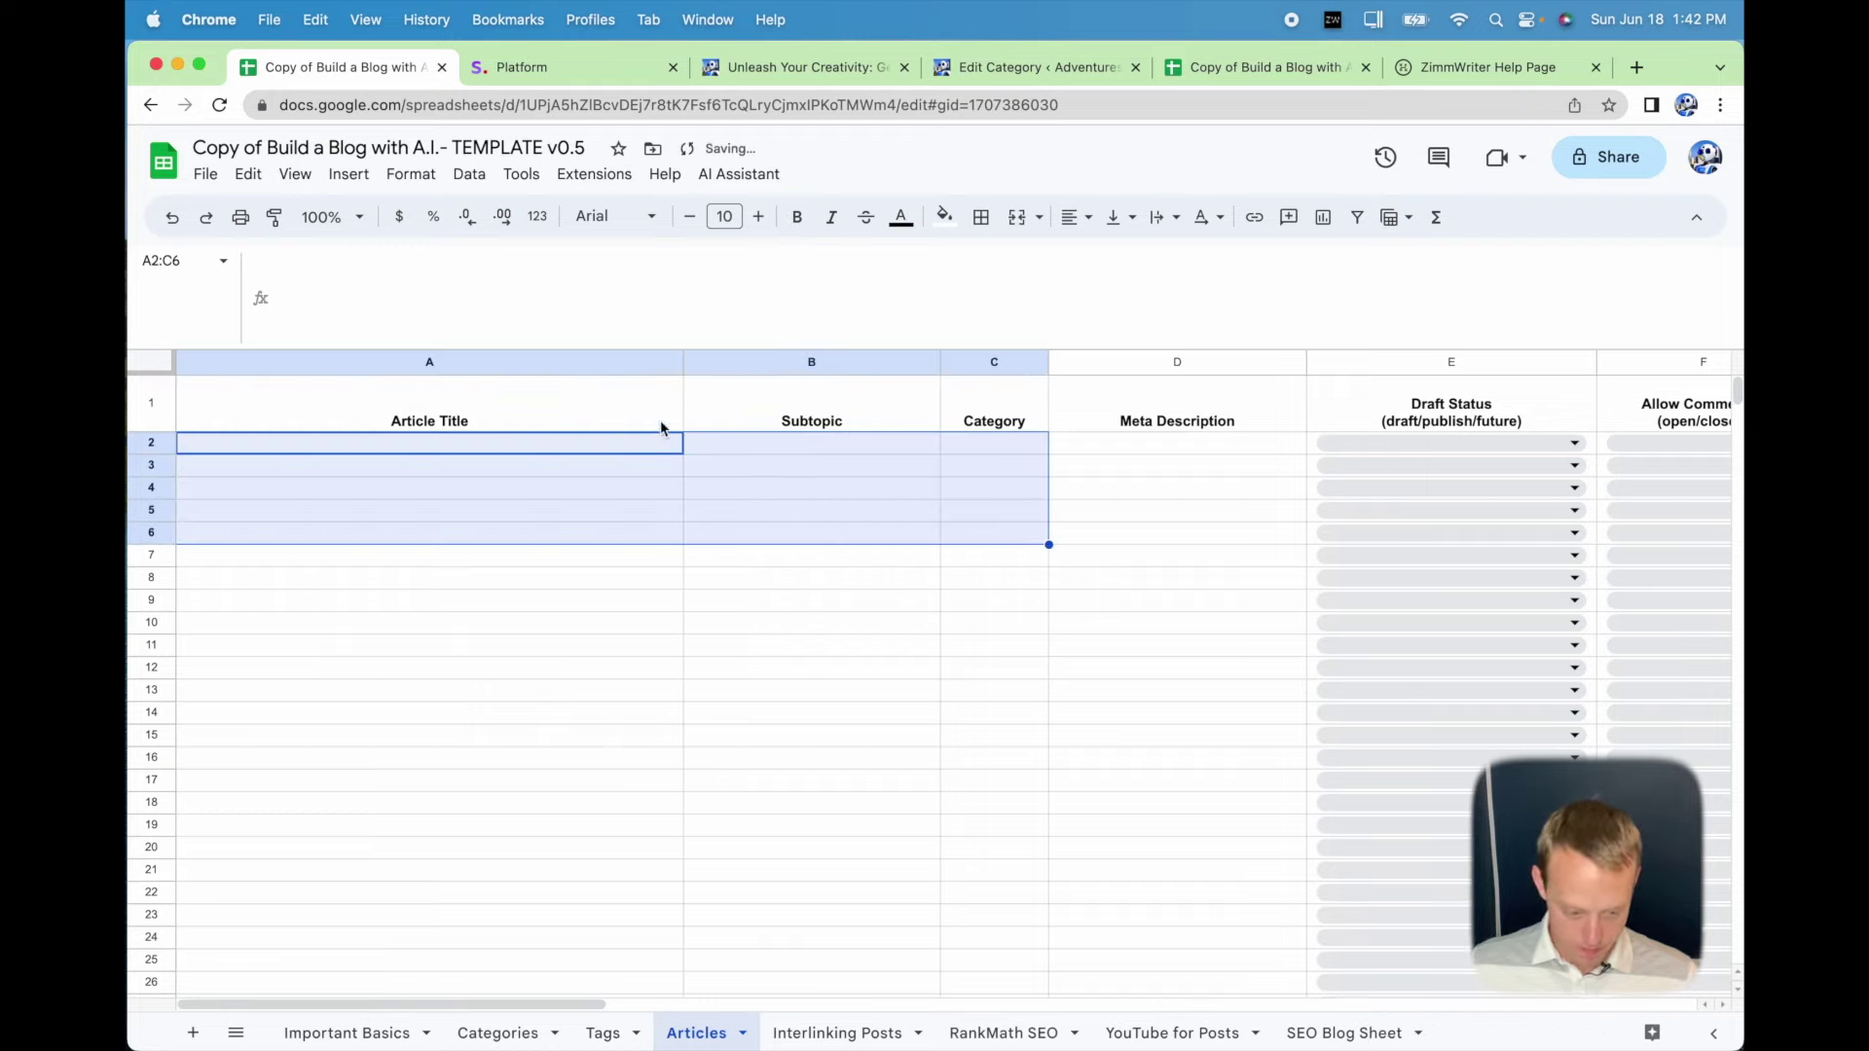
left_click(589, 405)
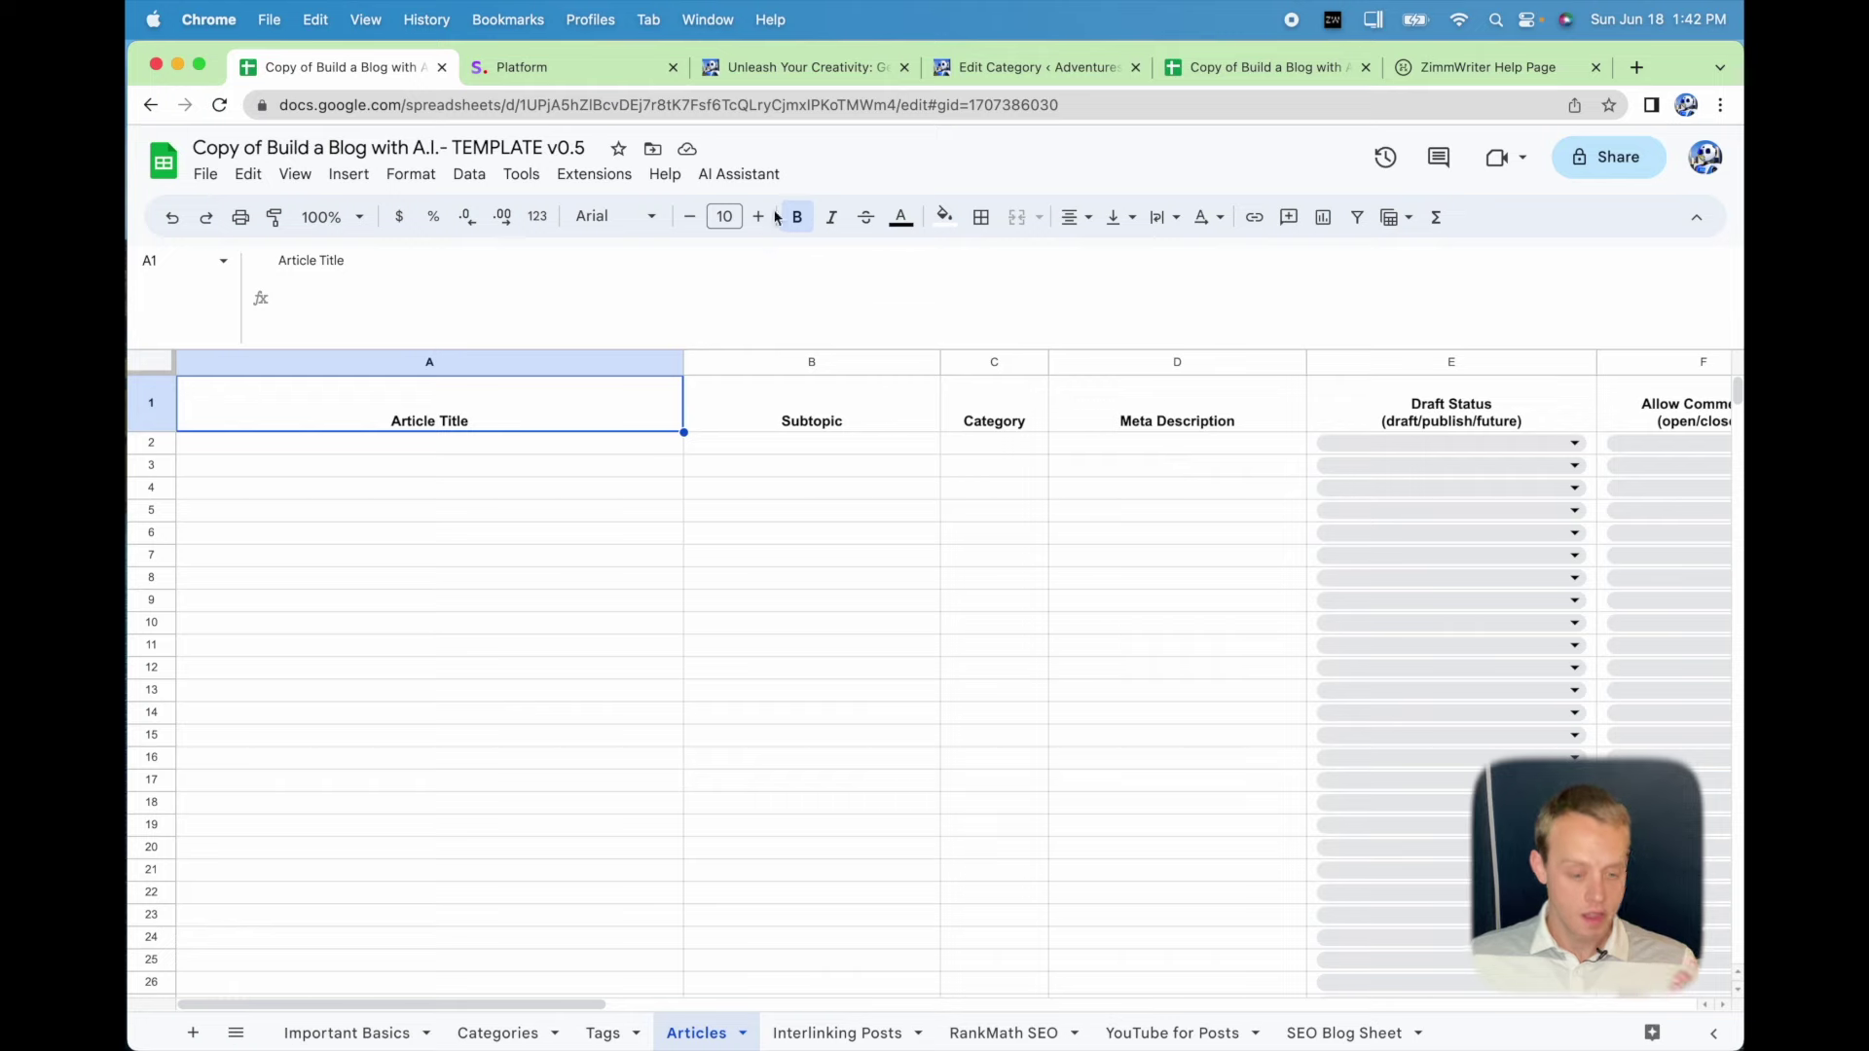
View the AI Assistant's Posts commands and the Google Drive Folder ID for Zimmwriter Articles setting, and return to the Articles sheet.
left_click(760, 177)
mouse_move(776, 356)
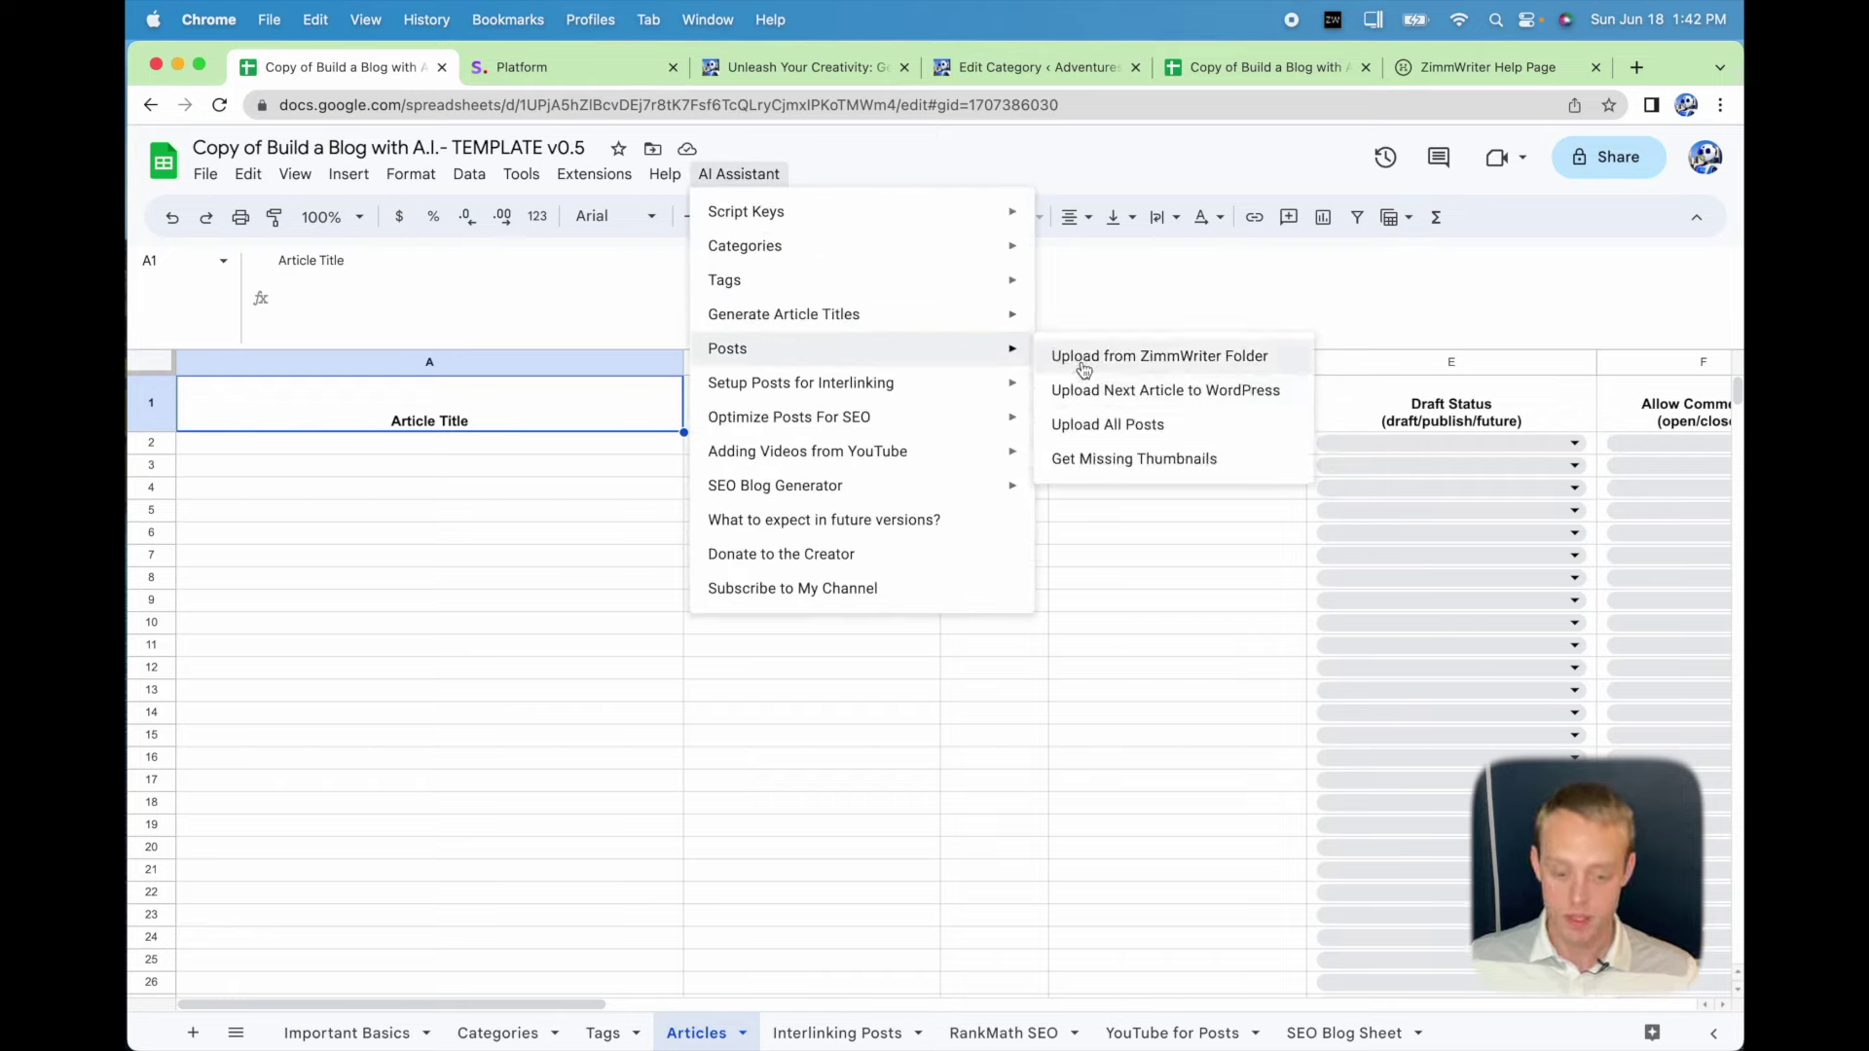
left_click(389, 1033)
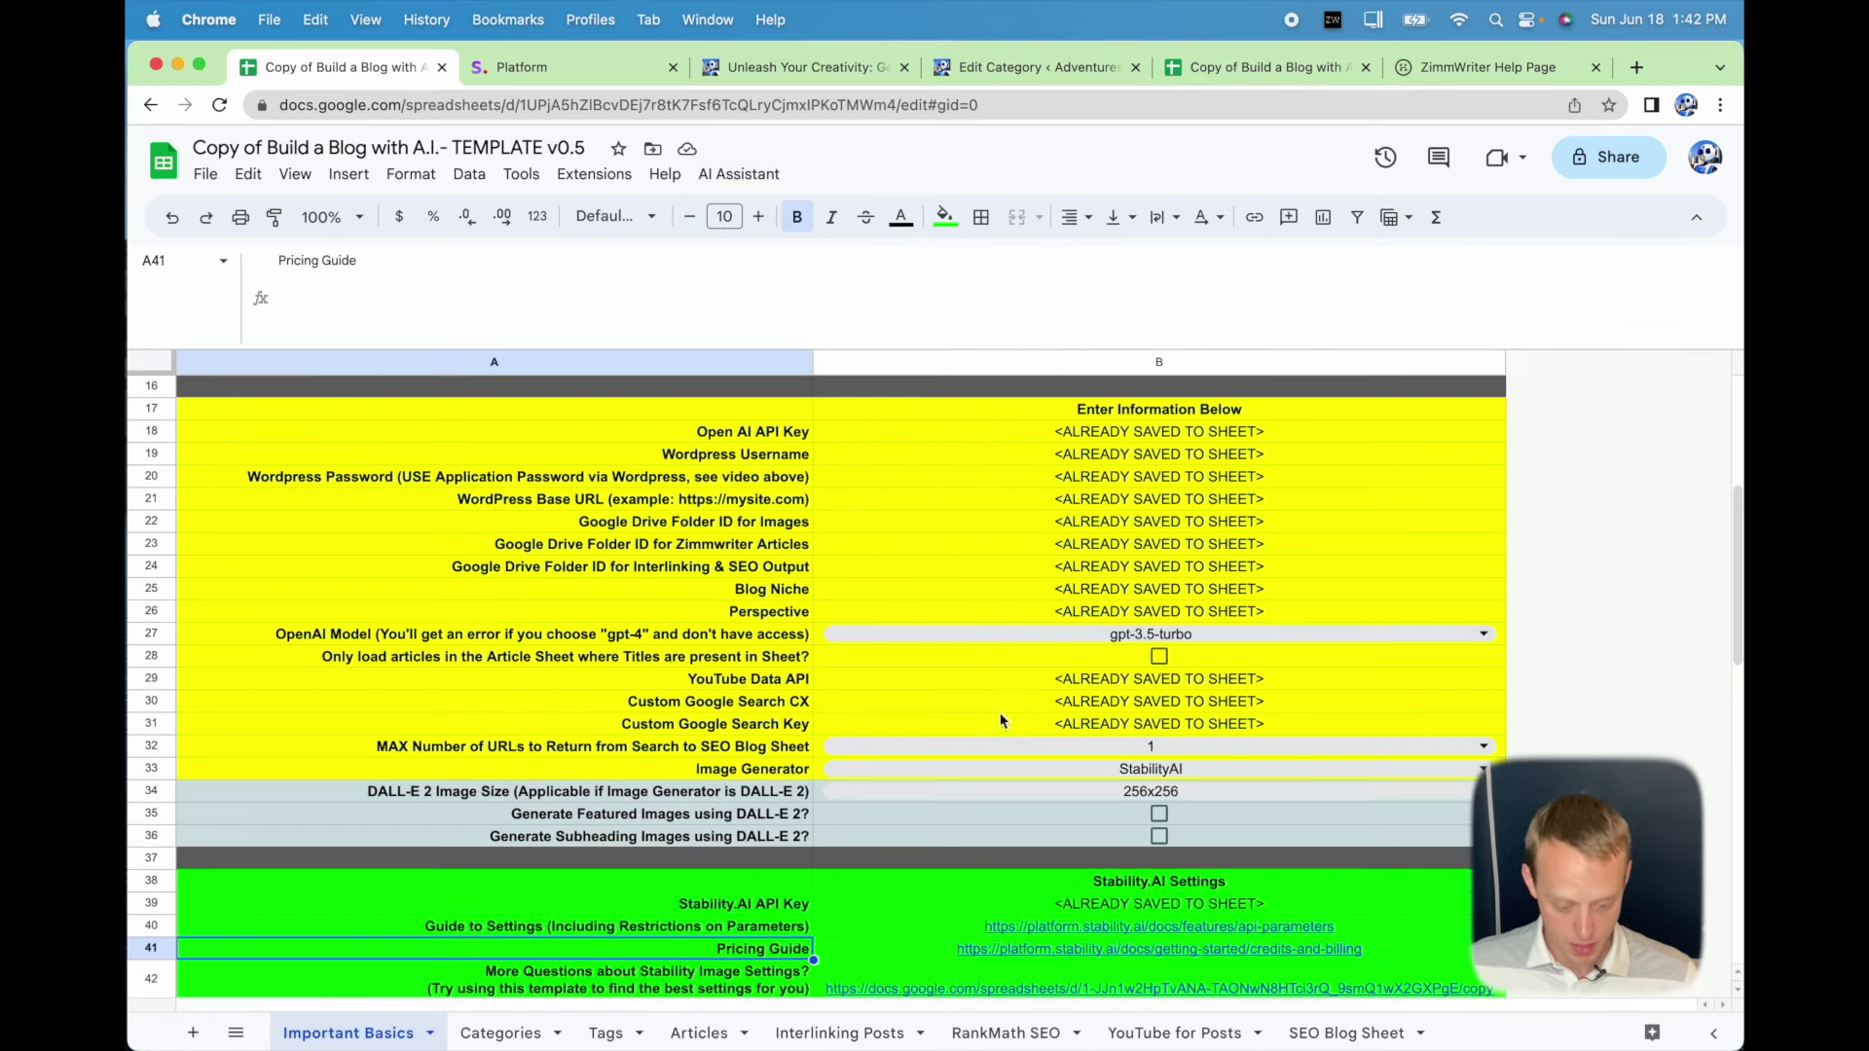
left_click(888, 549)
left_click_drag(721, 548, 912, 548)
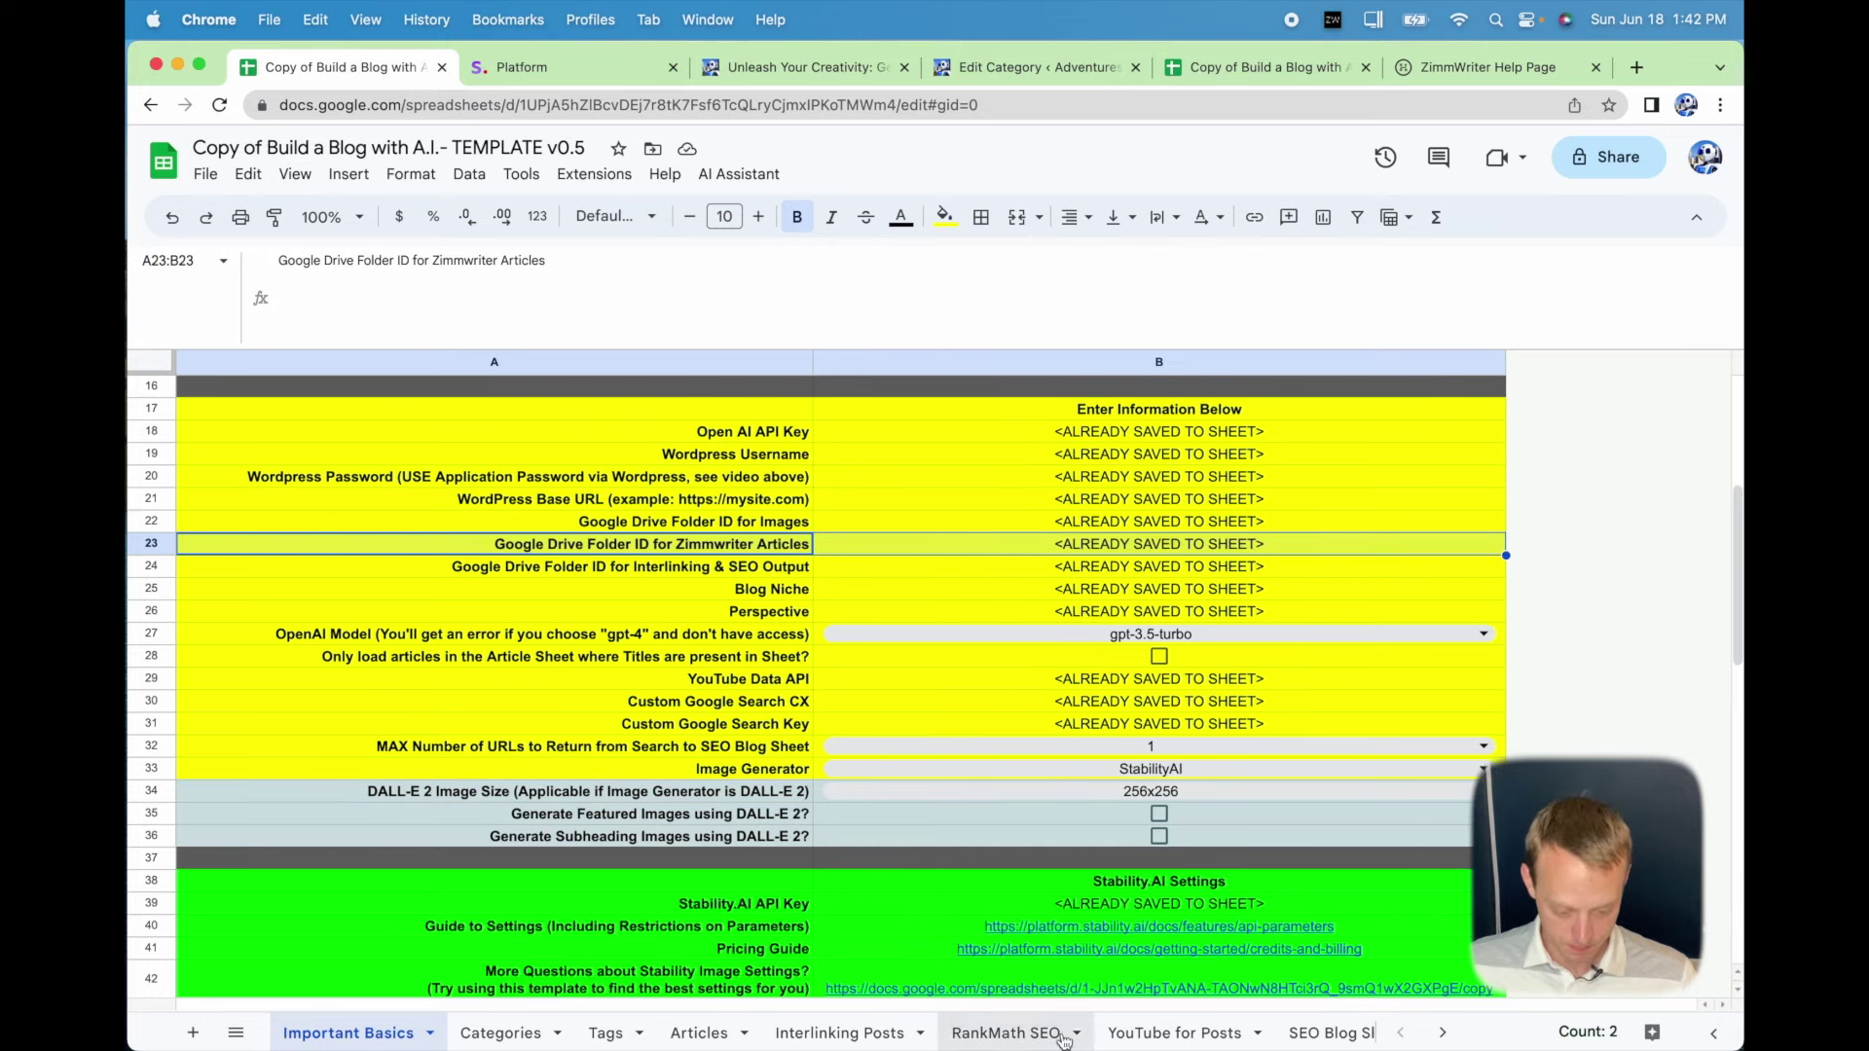
left_click(695, 1036)
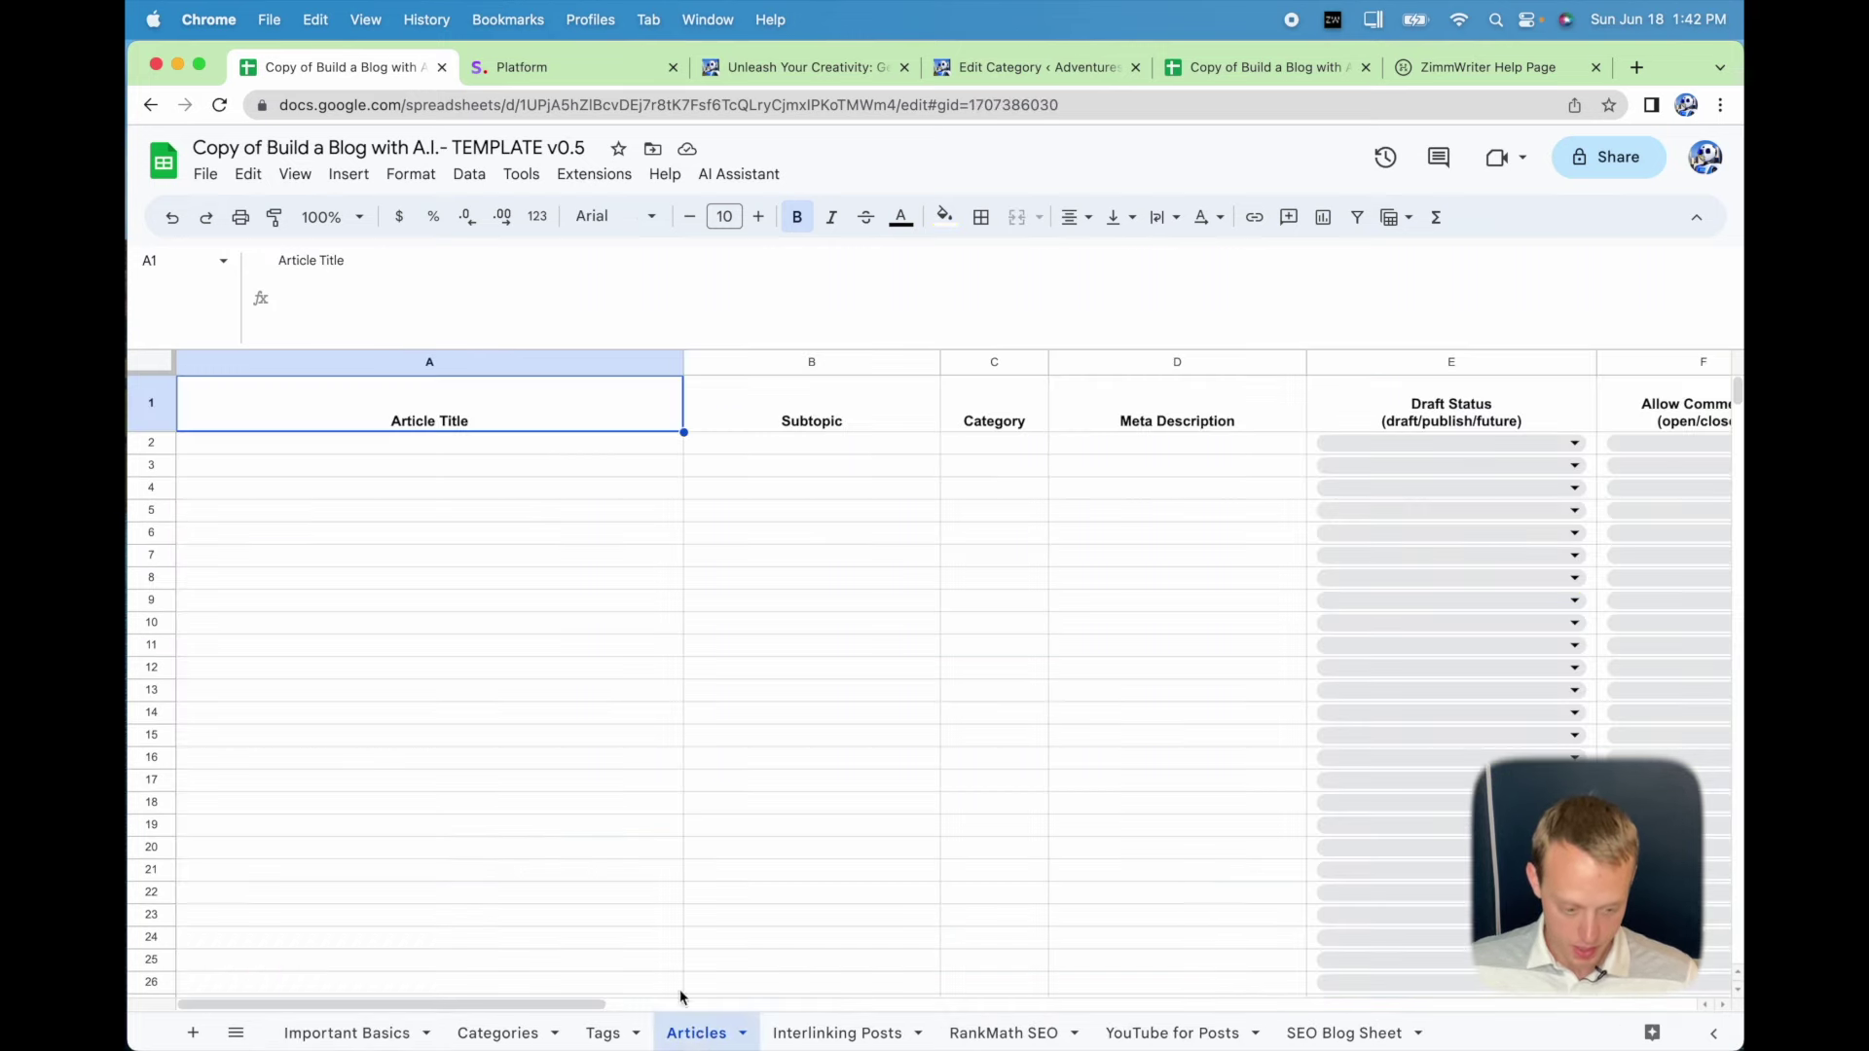
Run Upload from ZimmWriter Folder on the Articles sheet.
left_click(738, 178)
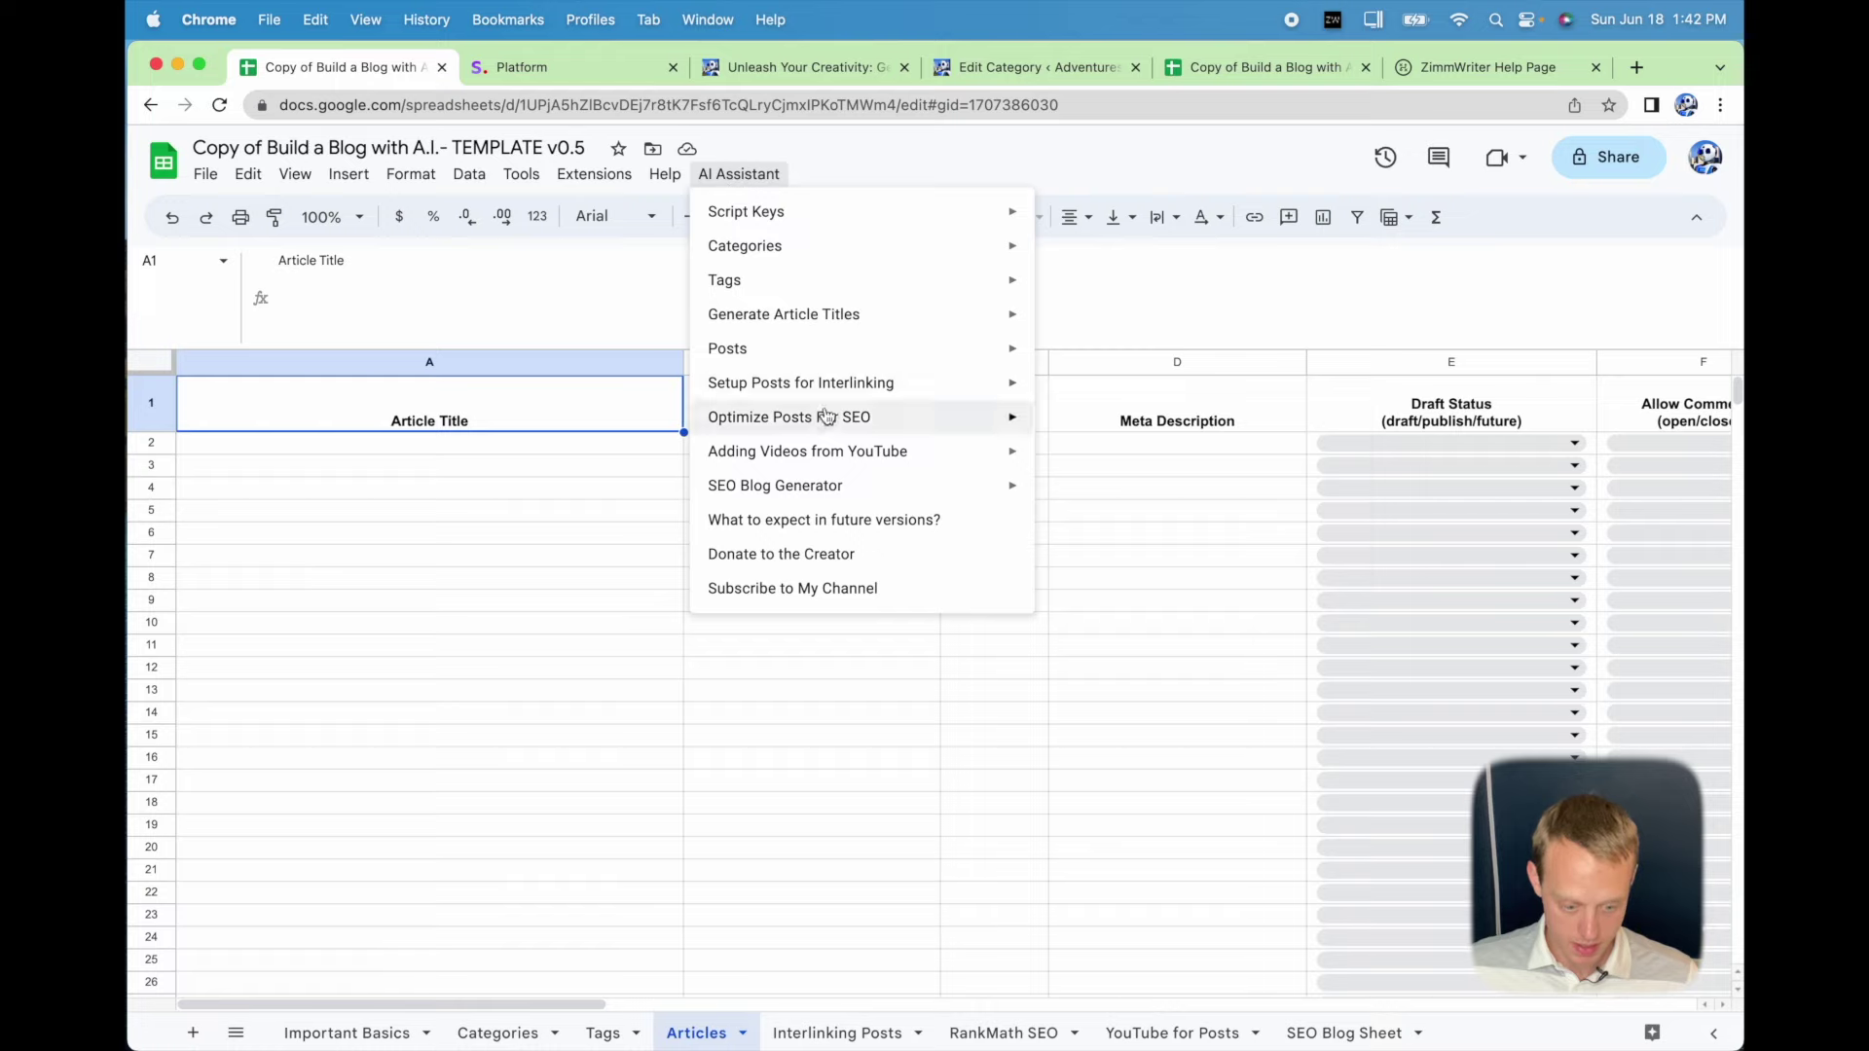
mouse_move(812, 355)
left_click(1108, 358)
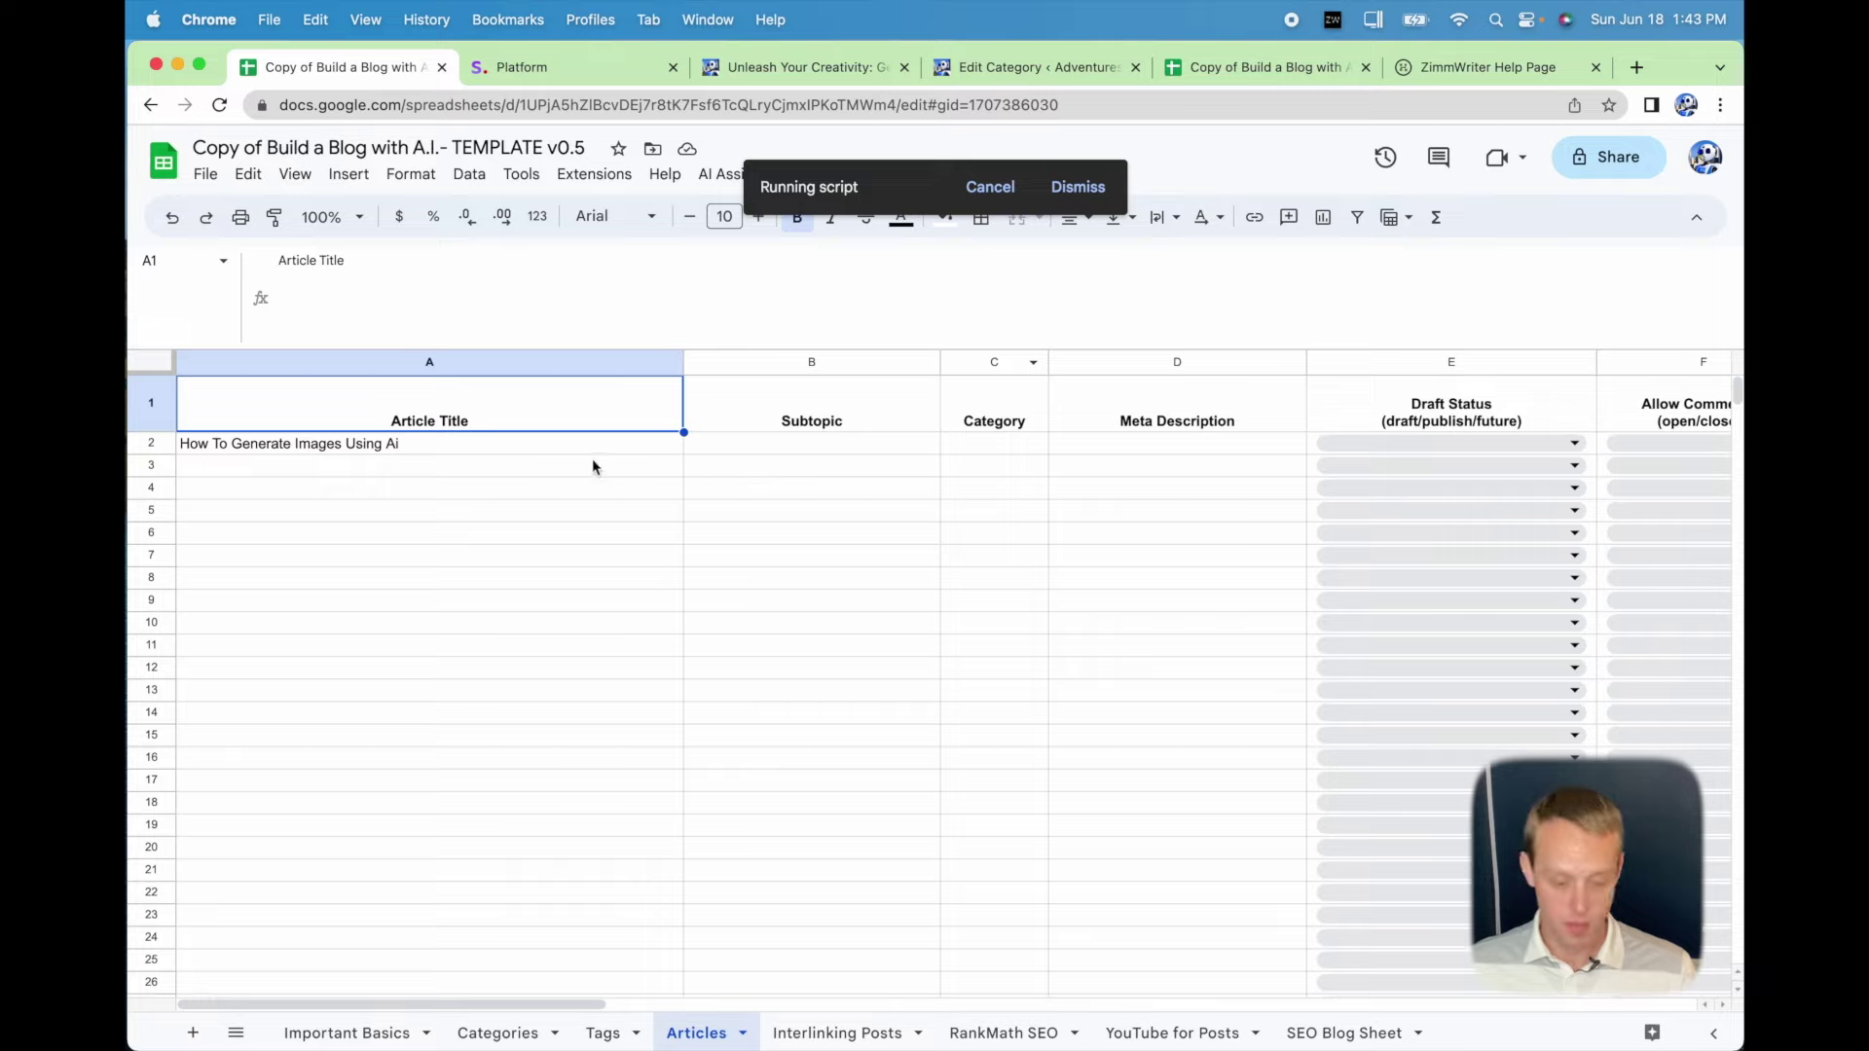
Inspect the uploaded article's title, meta description, subtopic and category cells in row 2.
left_click(361, 452)
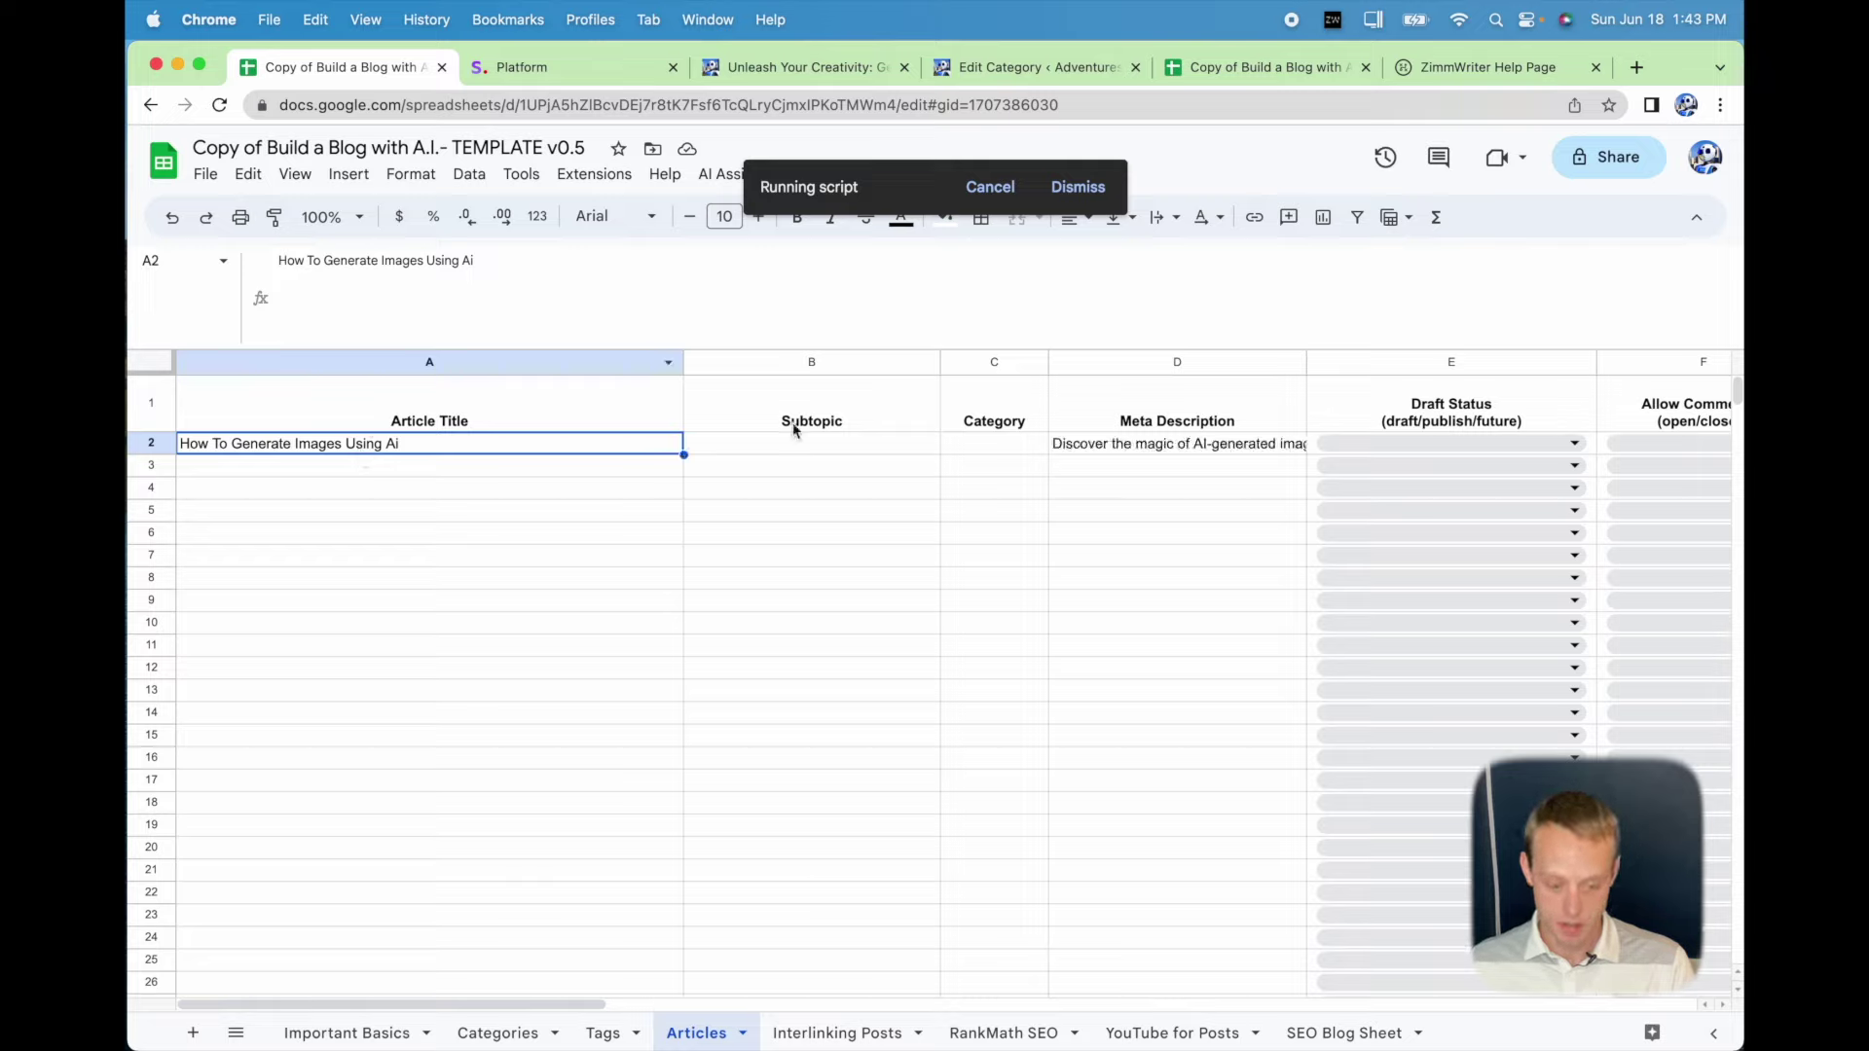
left_click(1137, 448)
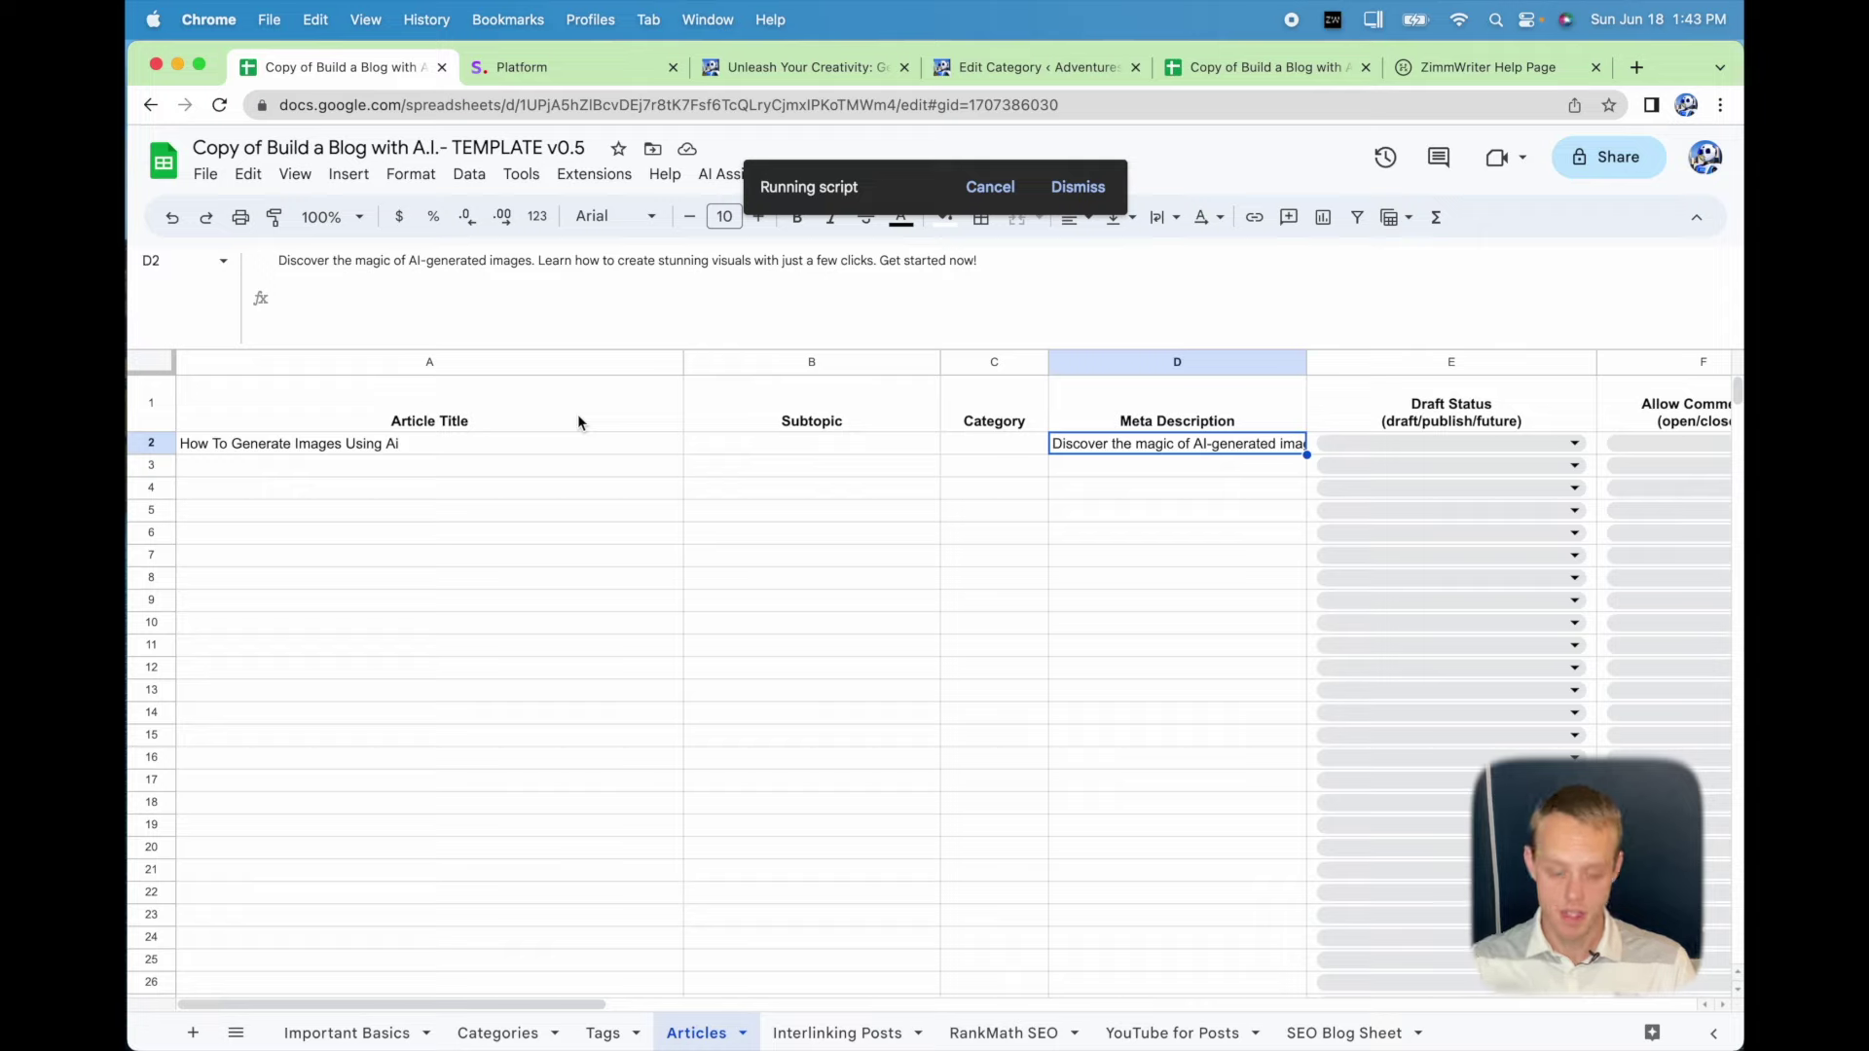
left_click(742, 445)
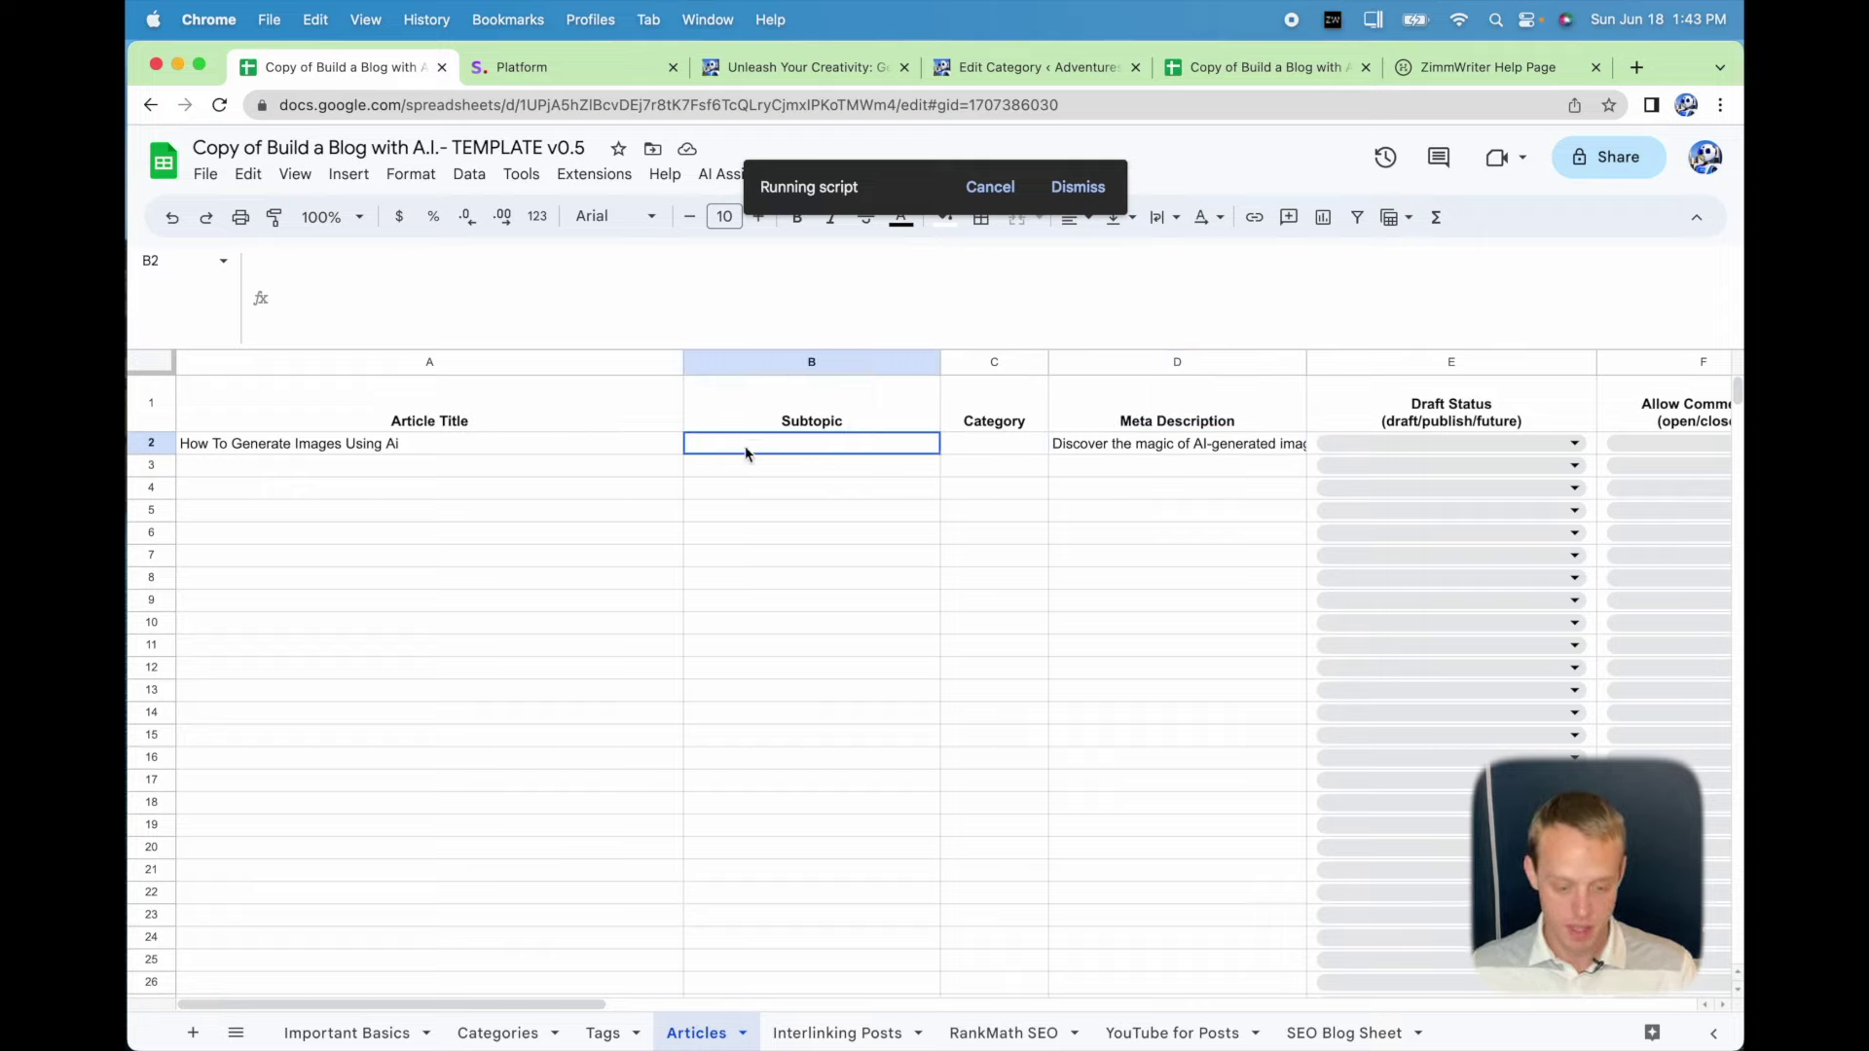
left_click(964, 446)
left_click_drag(932, 448, 957, 450)
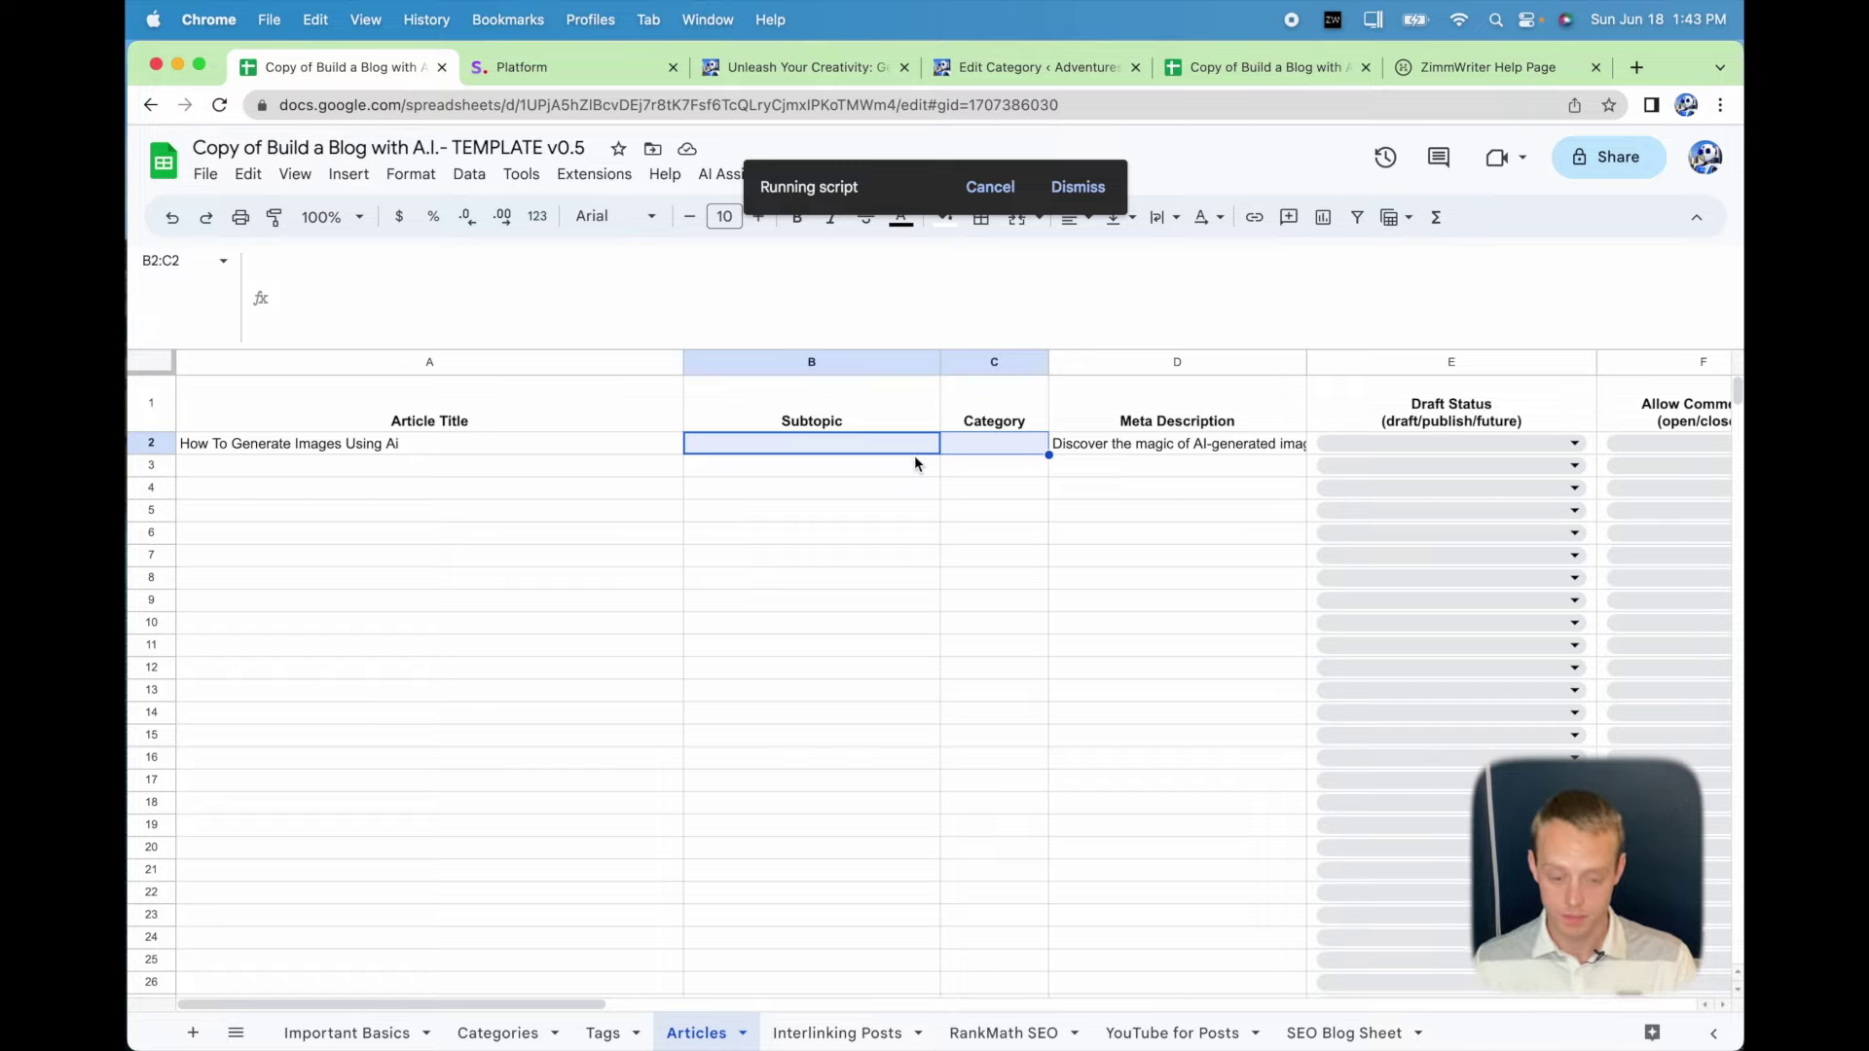
Set the Draft Status of the article in row 2 to future.
key("Right")
key("Right")
key("Right")
key("Right")
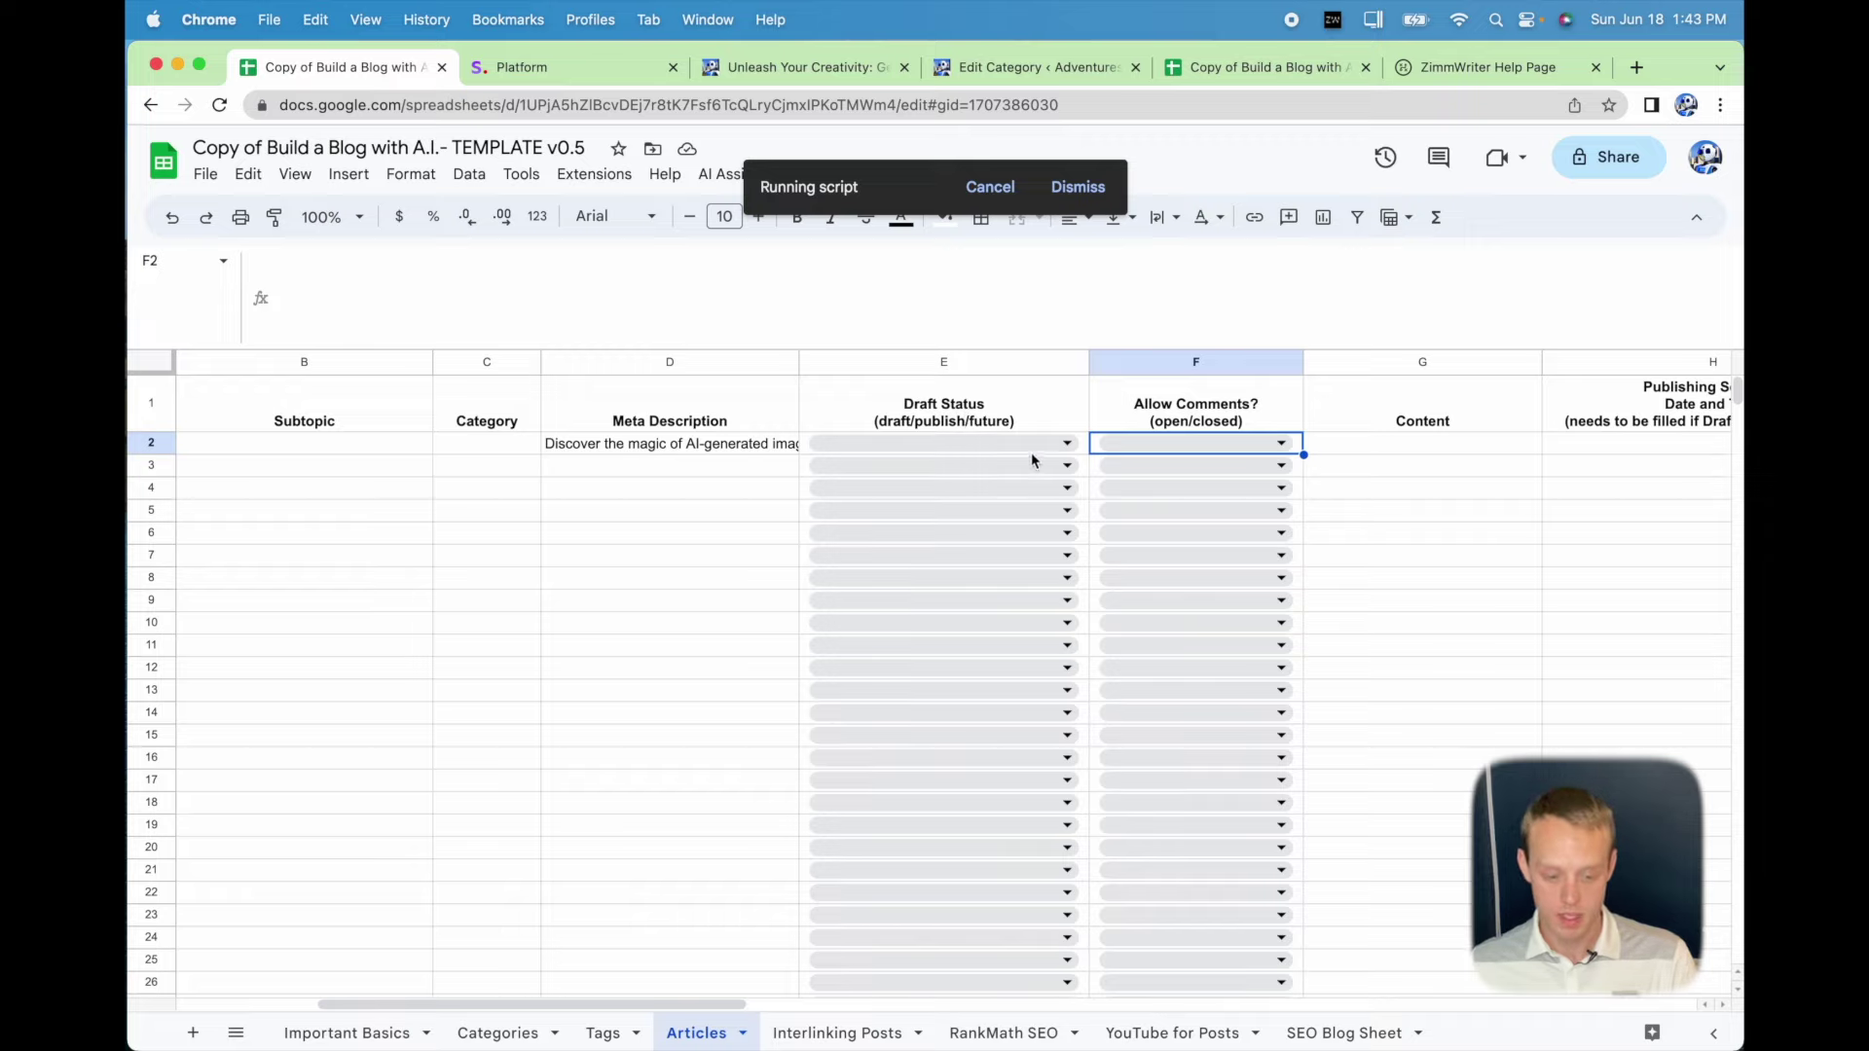
left_click(995, 446)
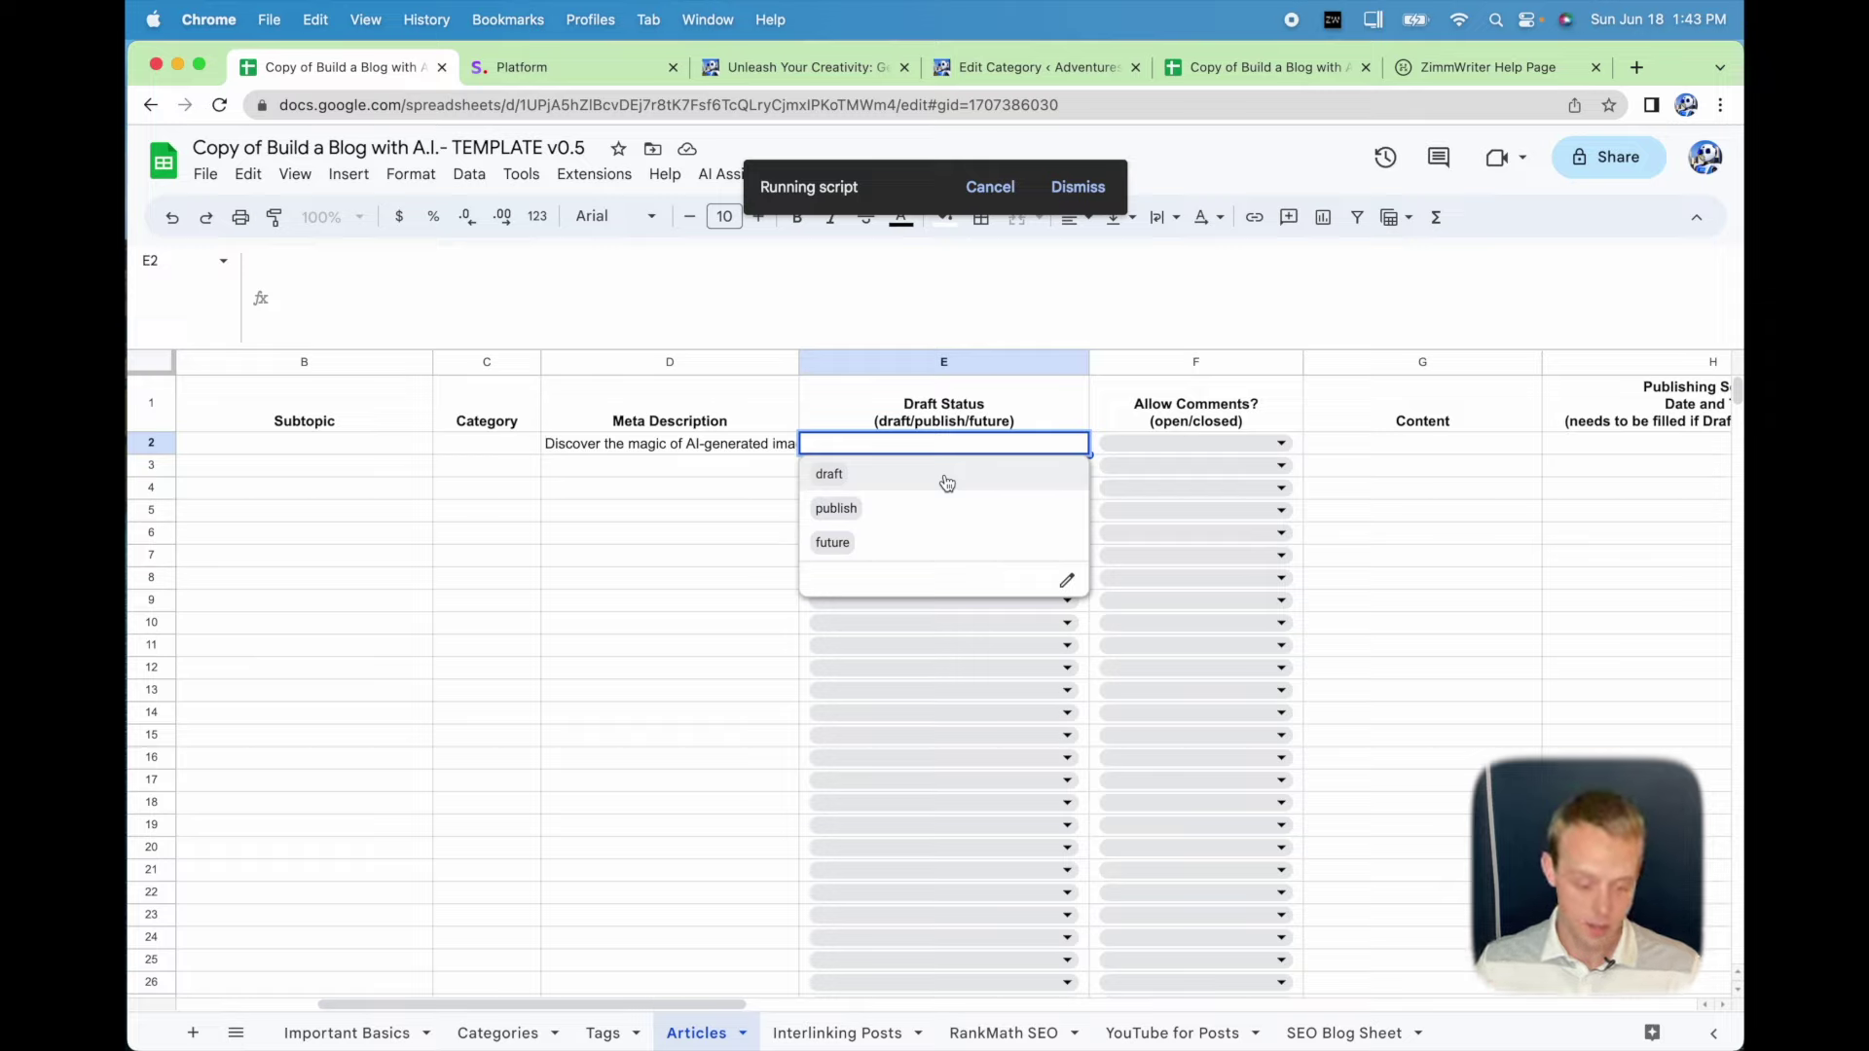
left_click(957, 555)
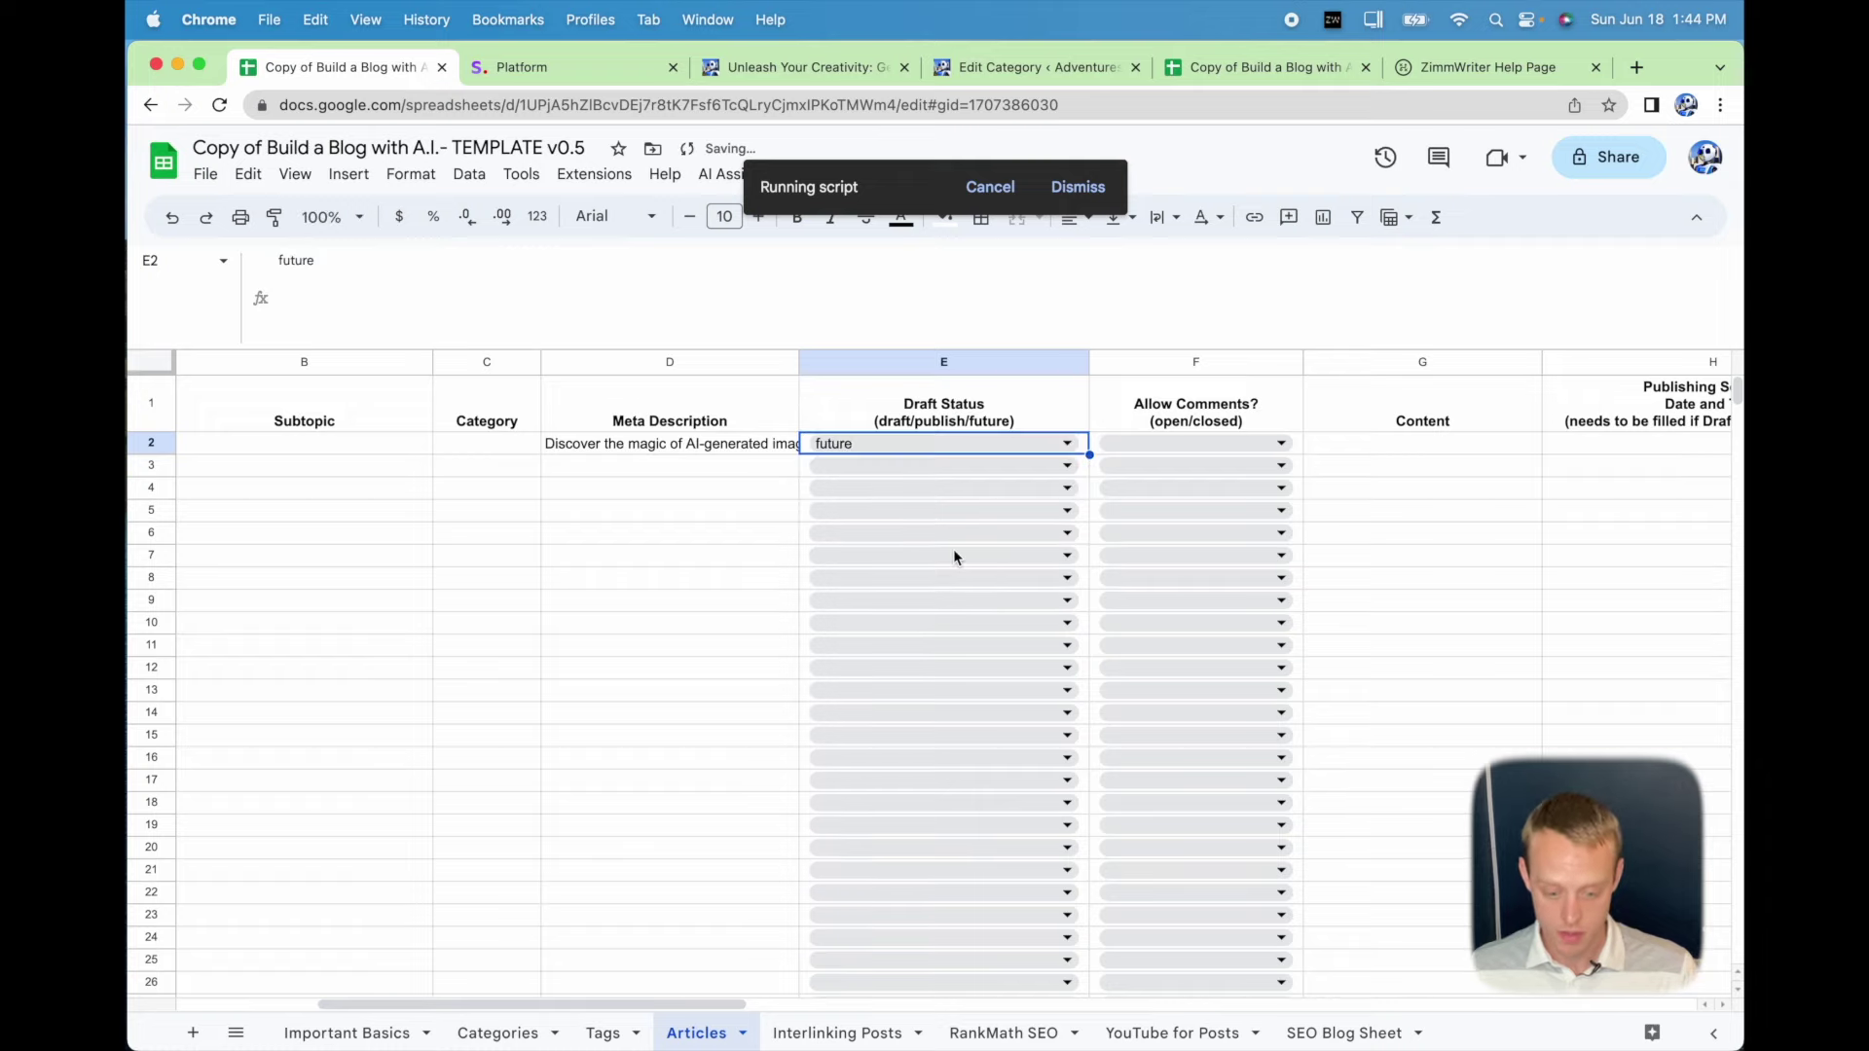
Enter 12/25/2023 in the Publishing Schedule Date and Time cell of row 2, and clear it again.
left_click(1614, 429)
scroll(1614, 429, "right", 3)
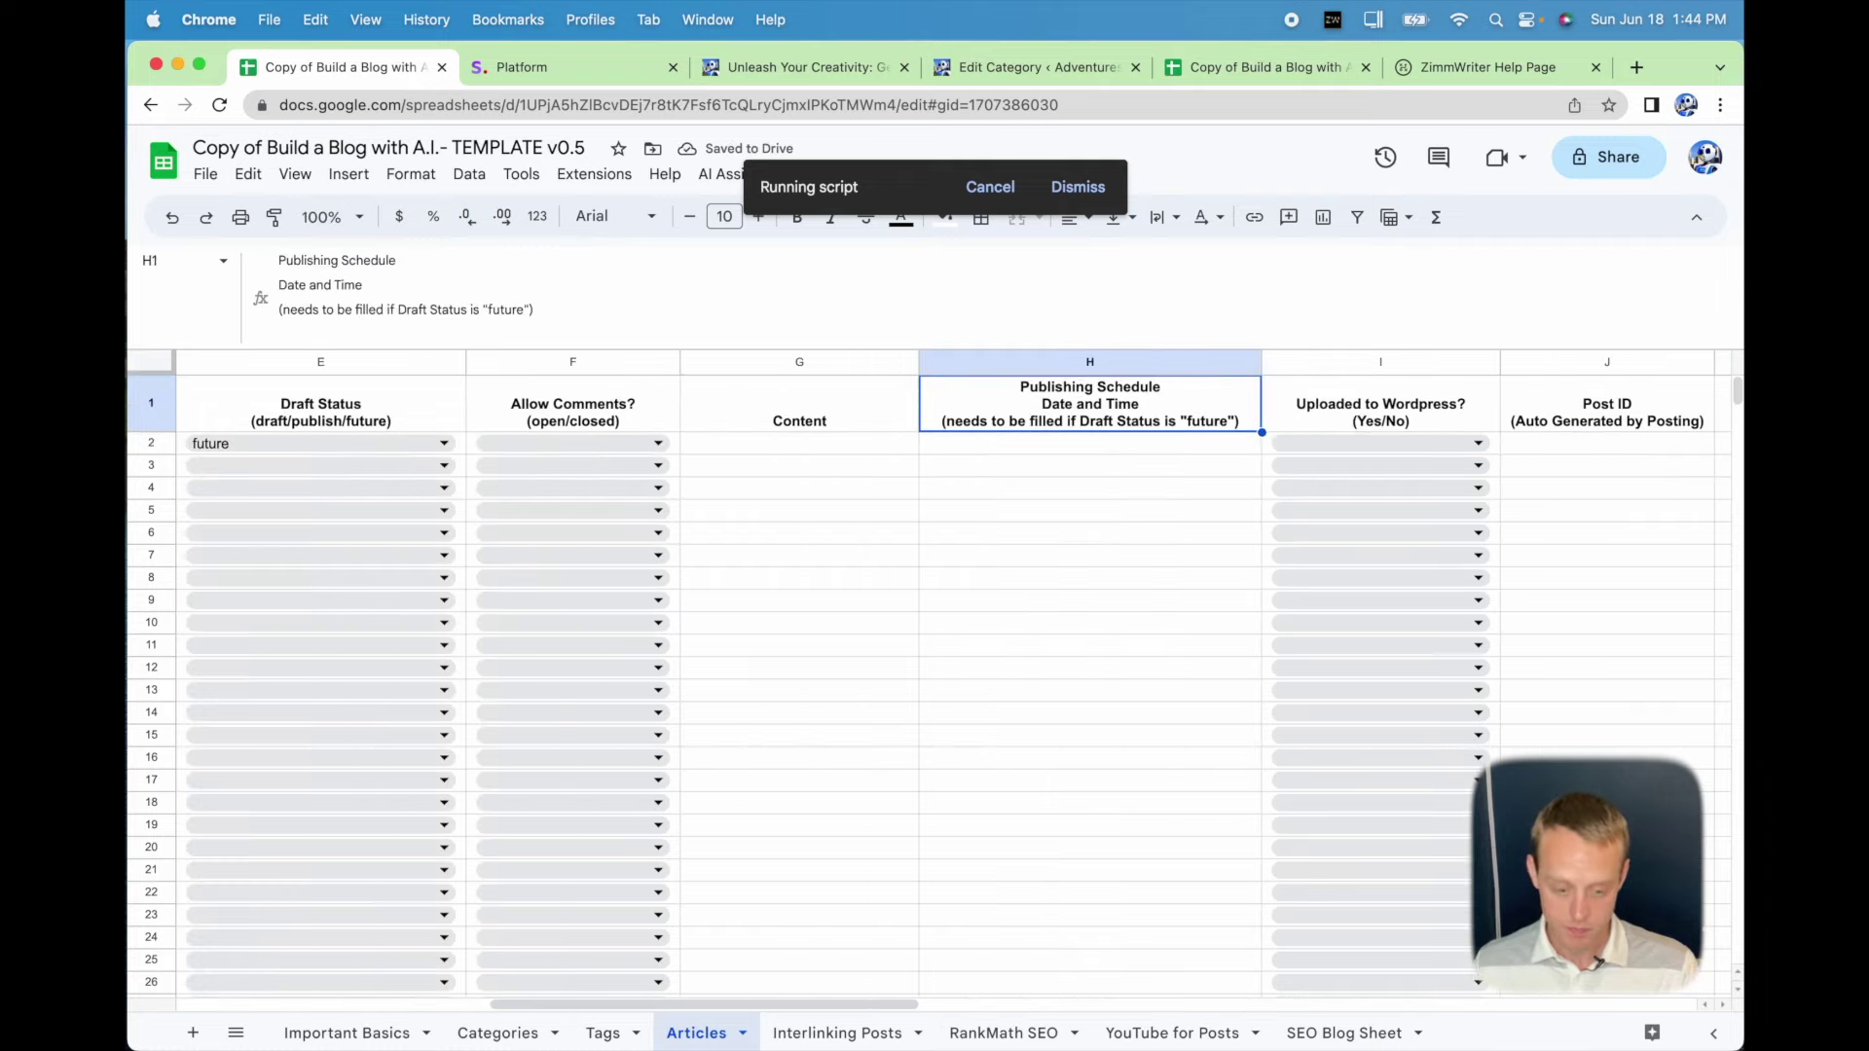
left_click(1090, 444)
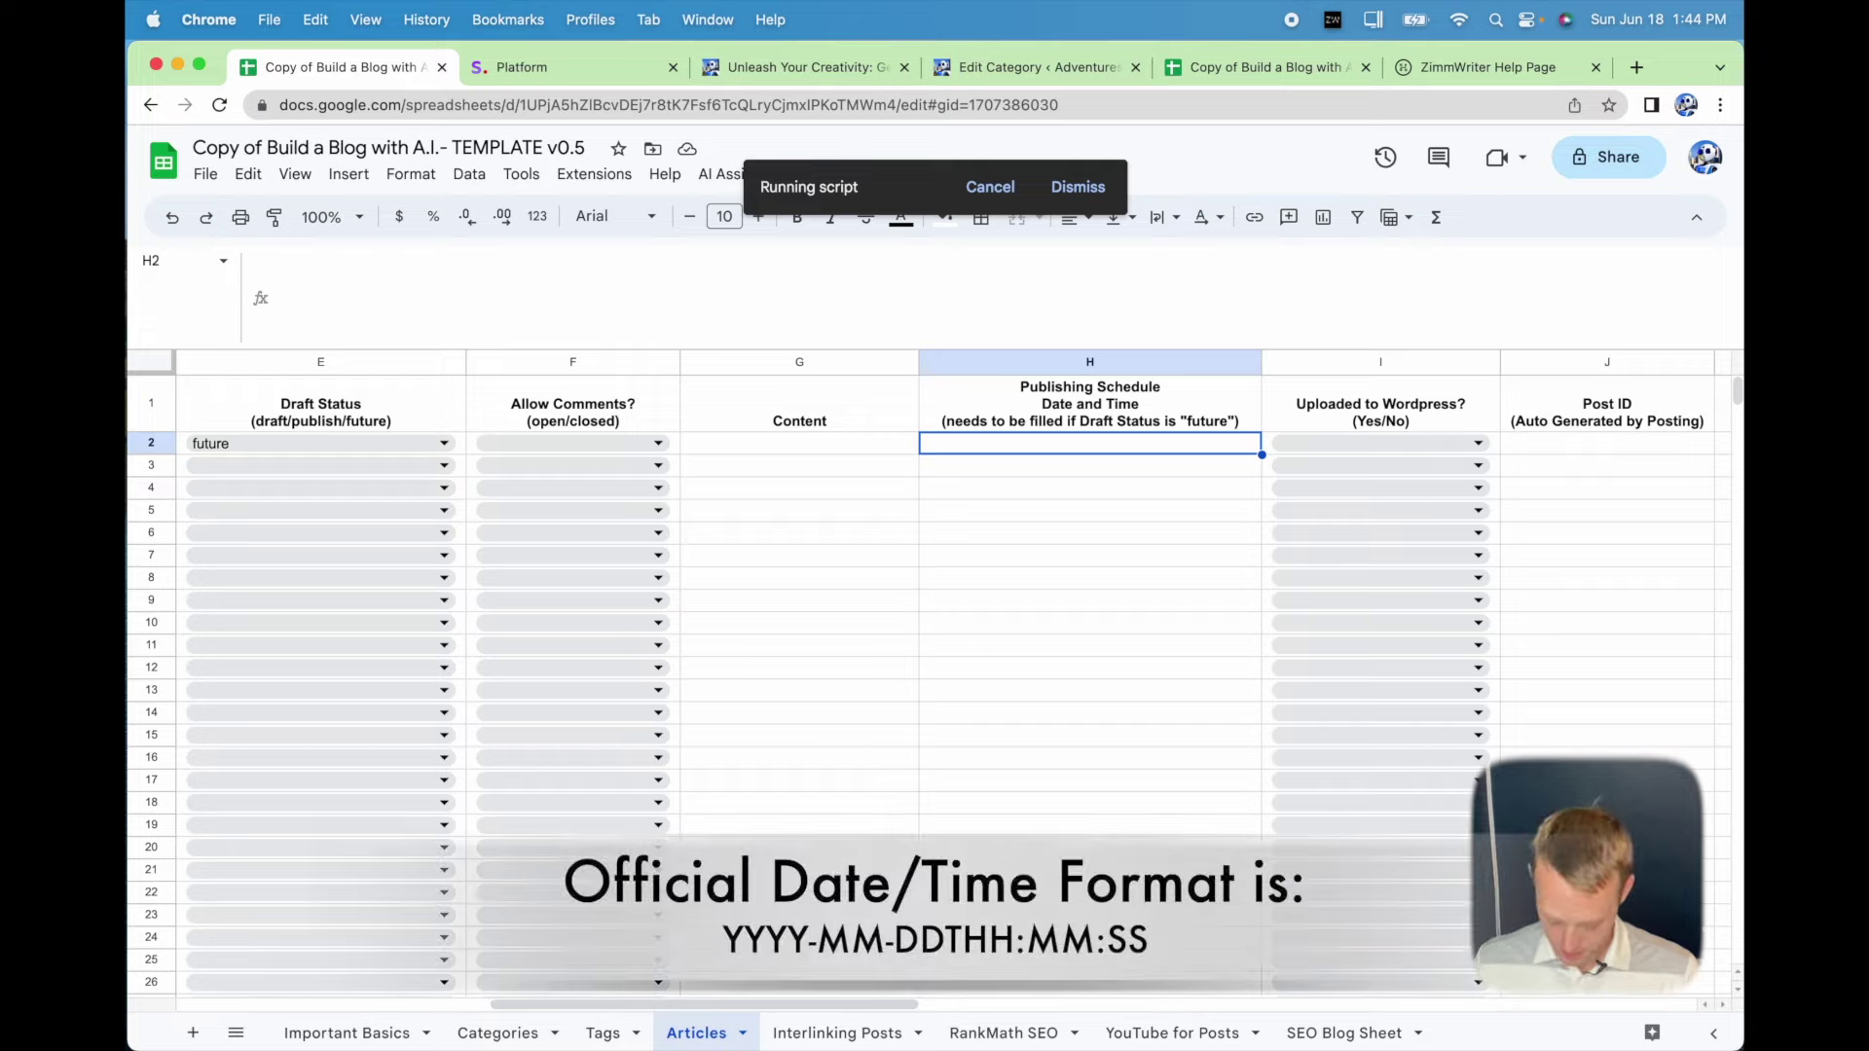
type("12/25/2023")
key("Tab")
key("shift+Tab")
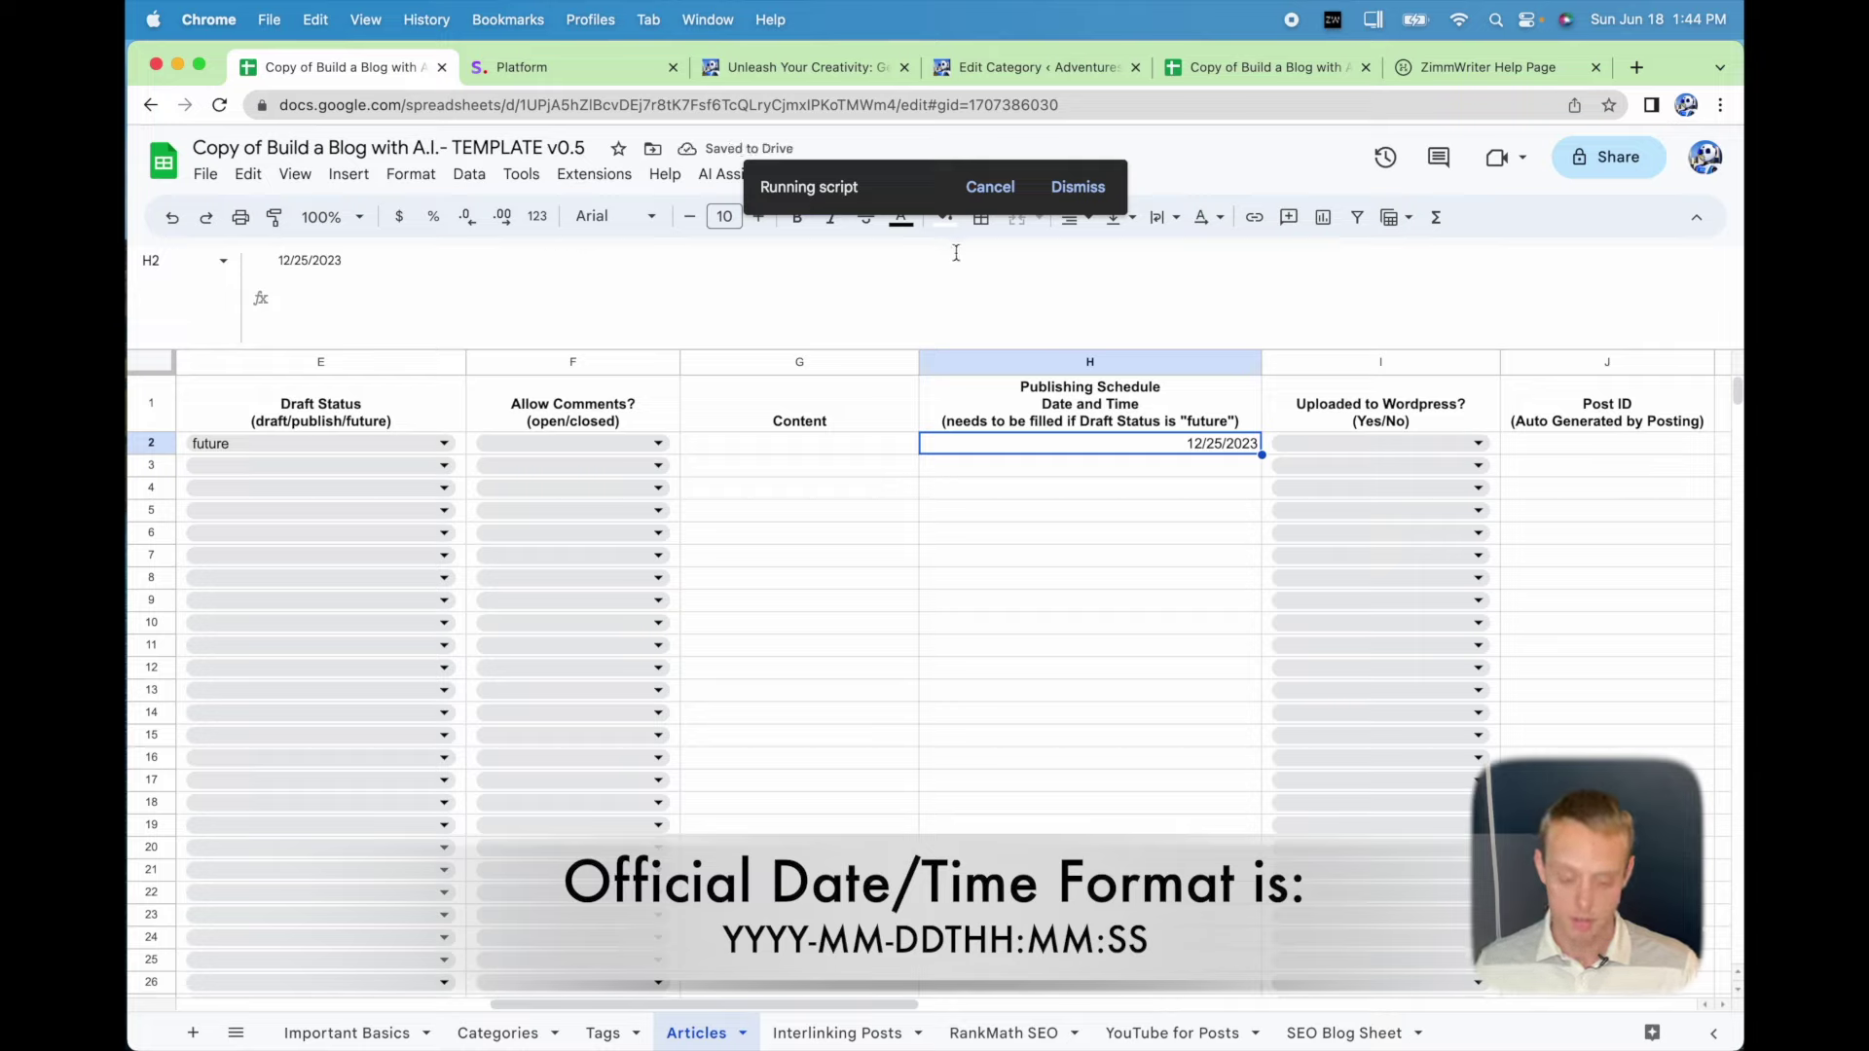
key("Delete")
Set the article in row 2 to Draft Status draft and Allow Comments closed.
key("Left")
key("Left")
key("Left")
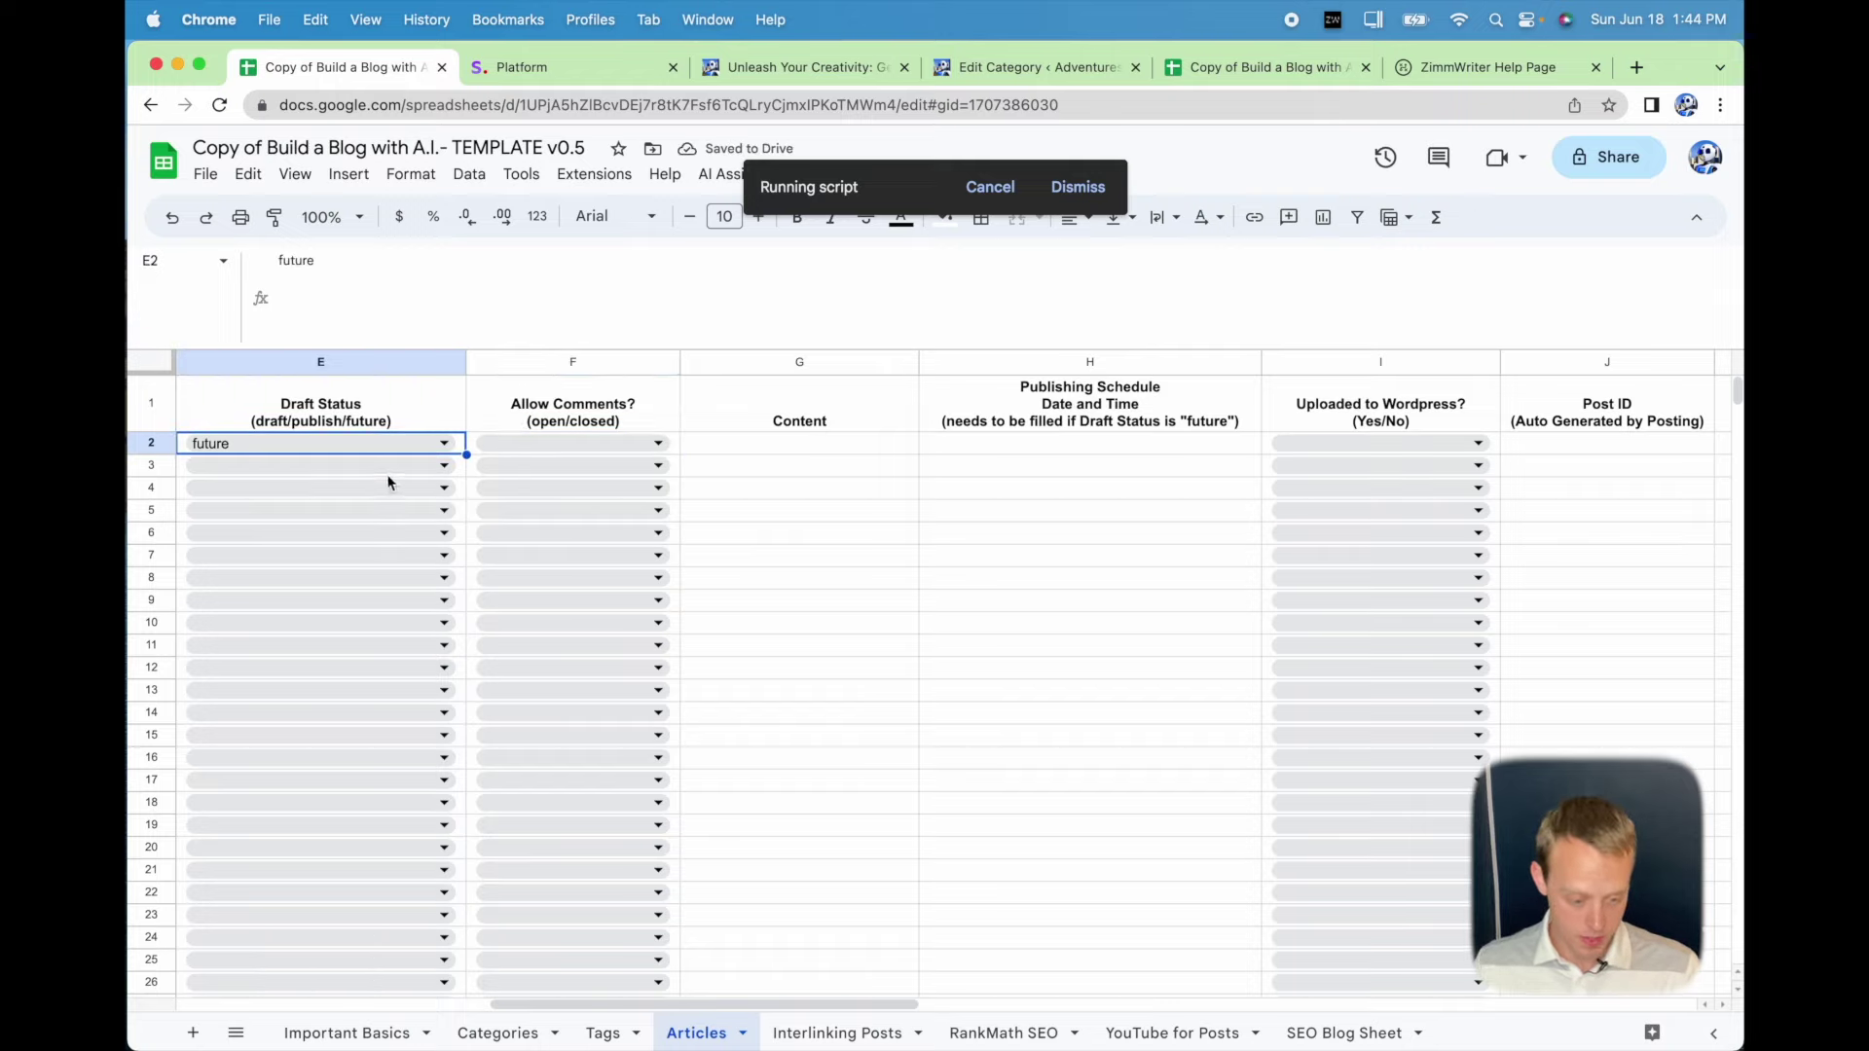
left_click(438, 445)
left_click(283, 472)
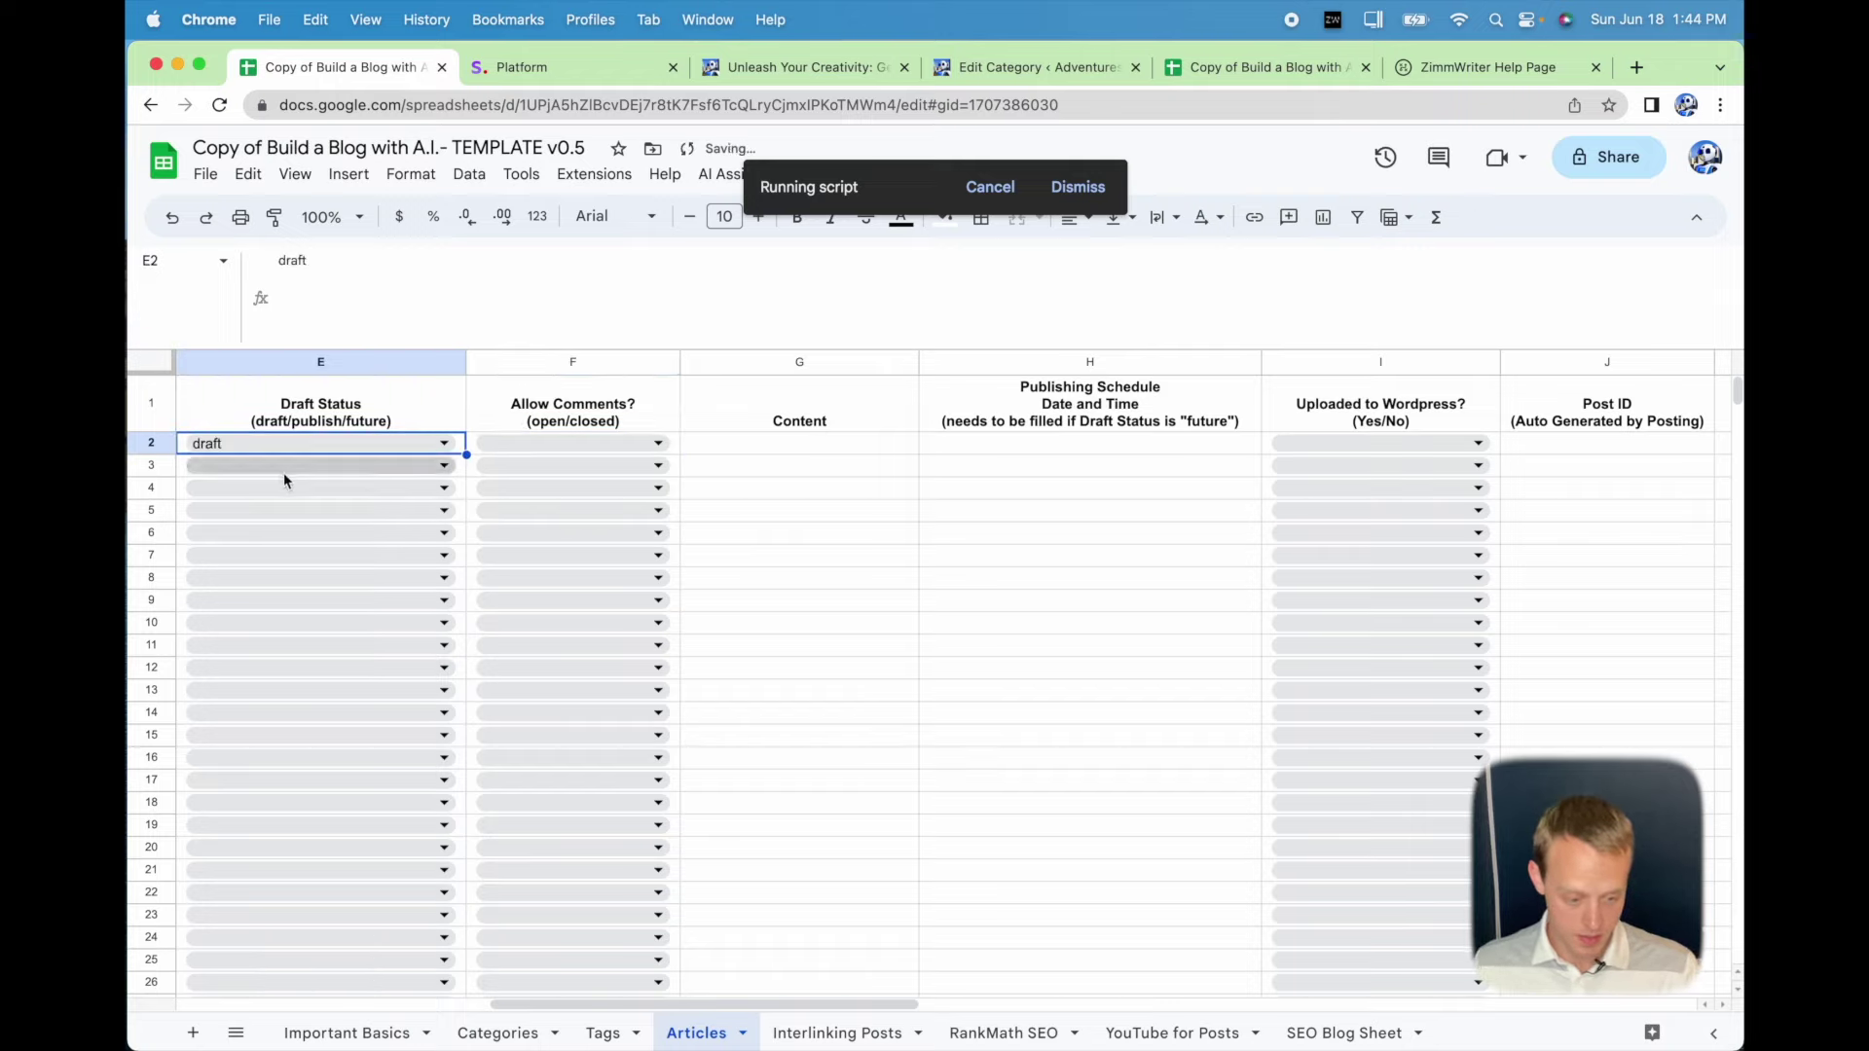
left_click(659, 445)
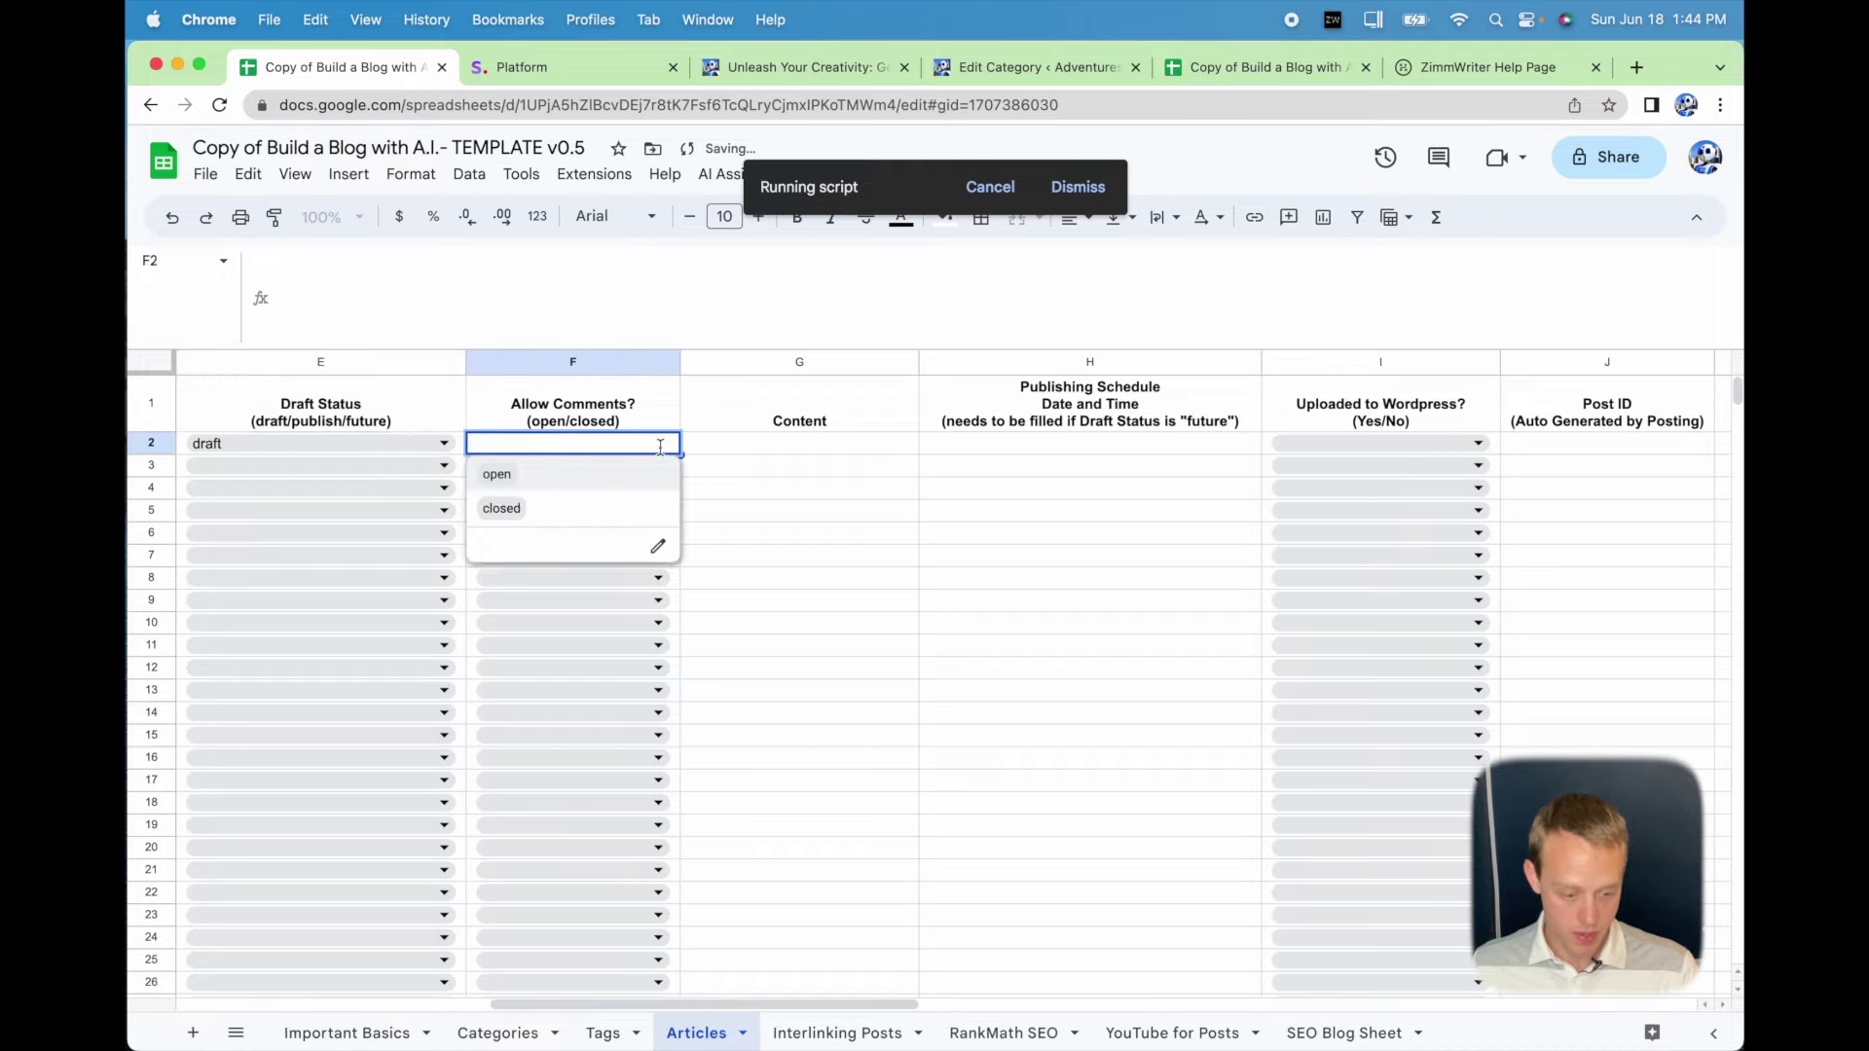
left_click(619, 524)
Read through the uploaded article text in the Content cell of row 2.
left_click(787, 453)
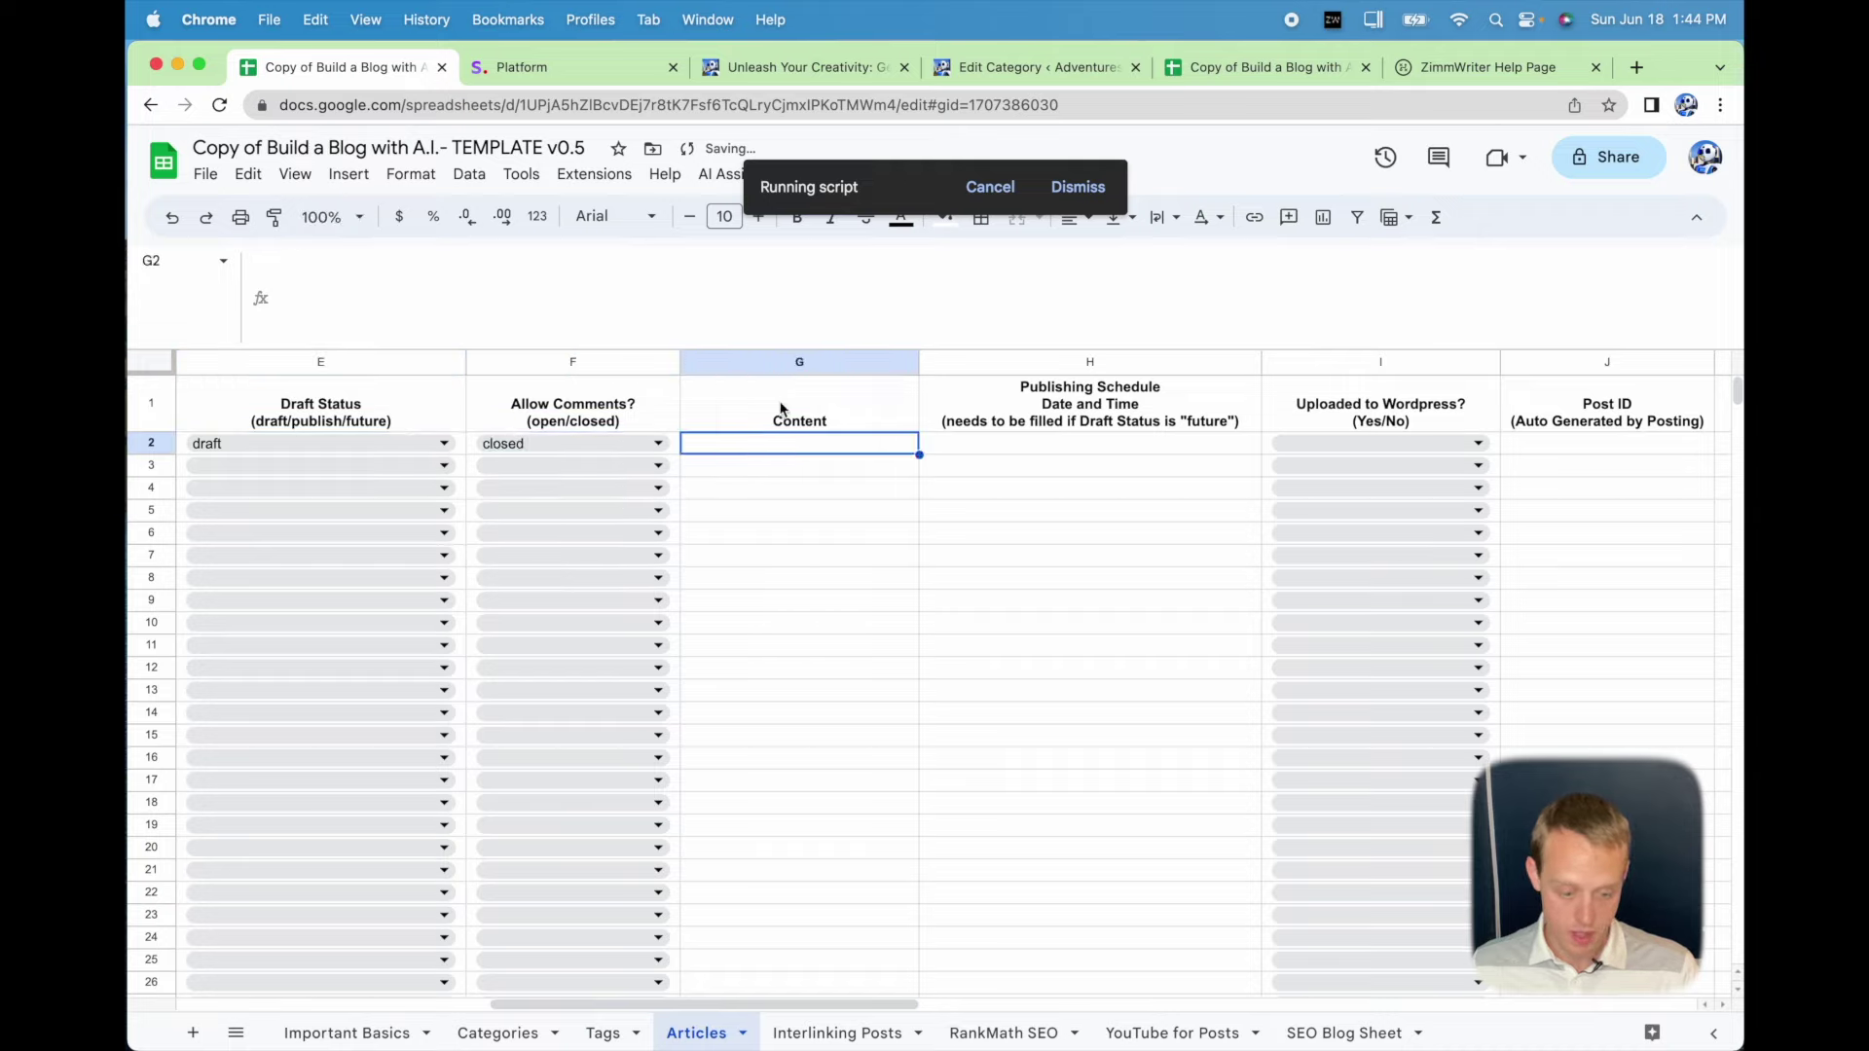
left_click(782, 409)
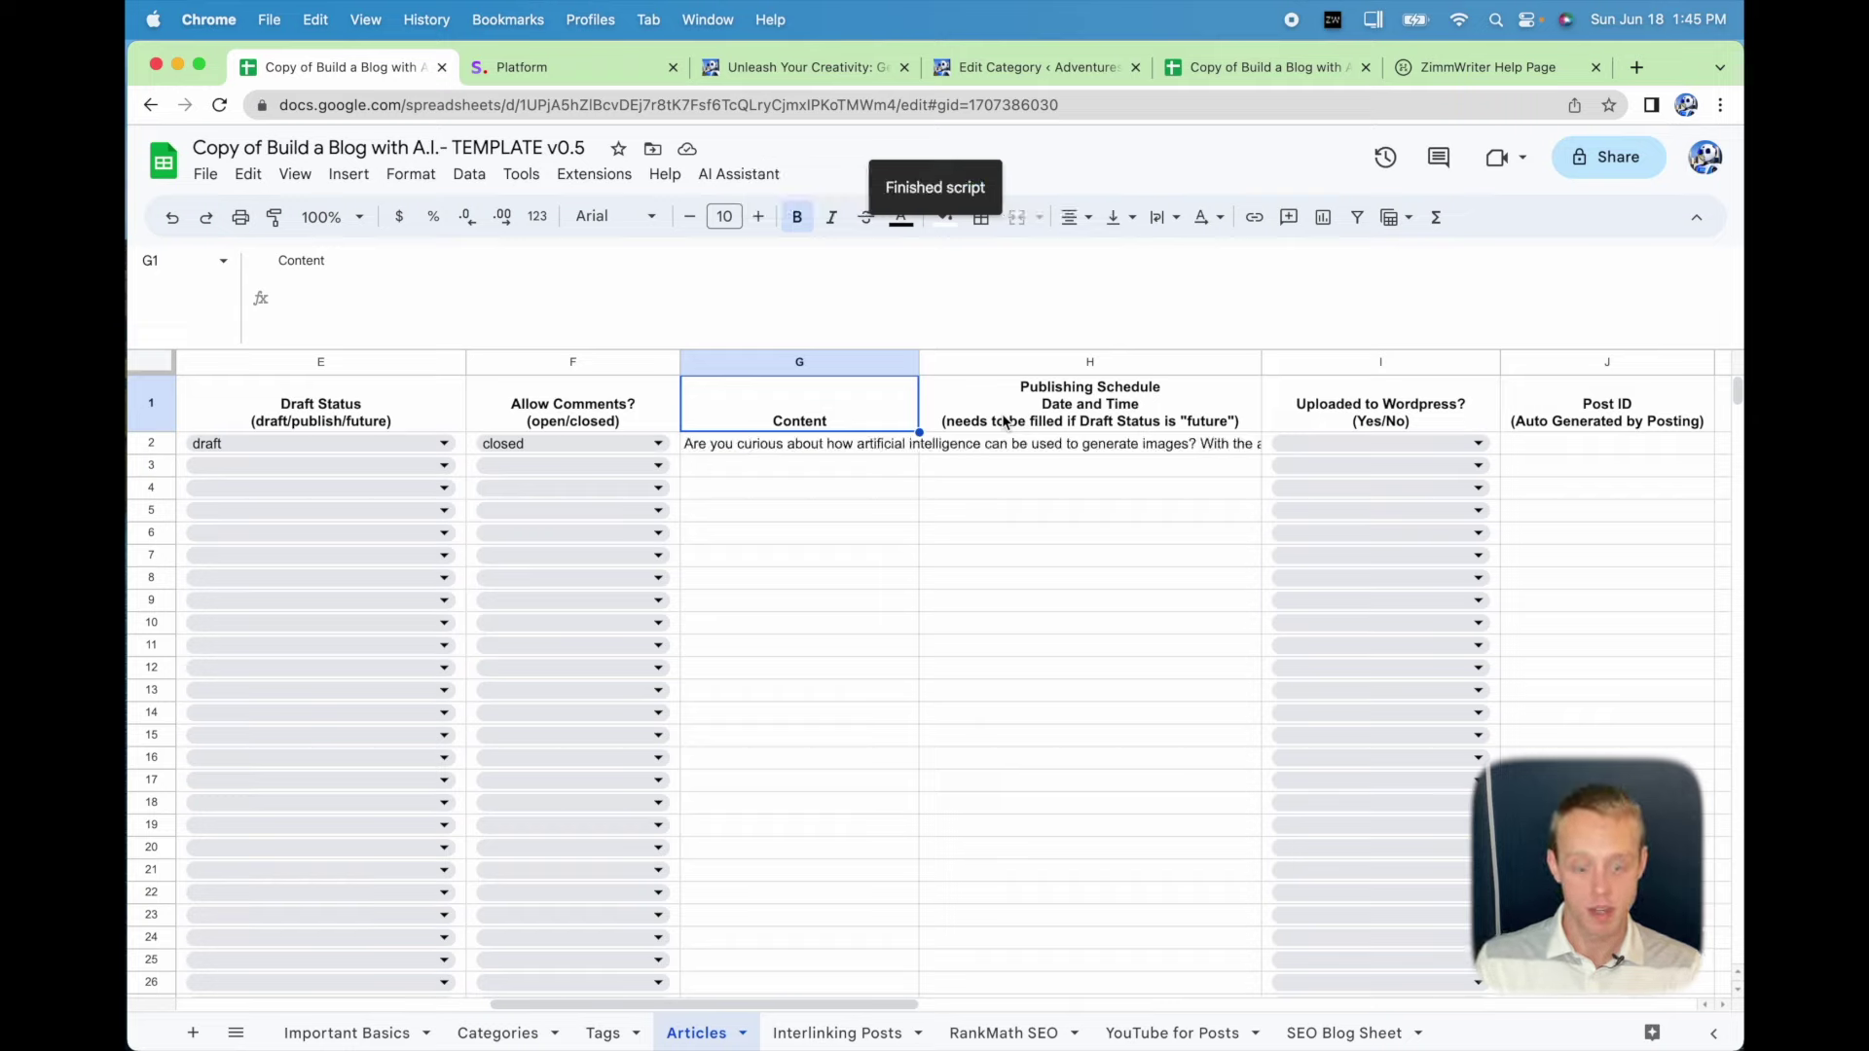
key("Down")
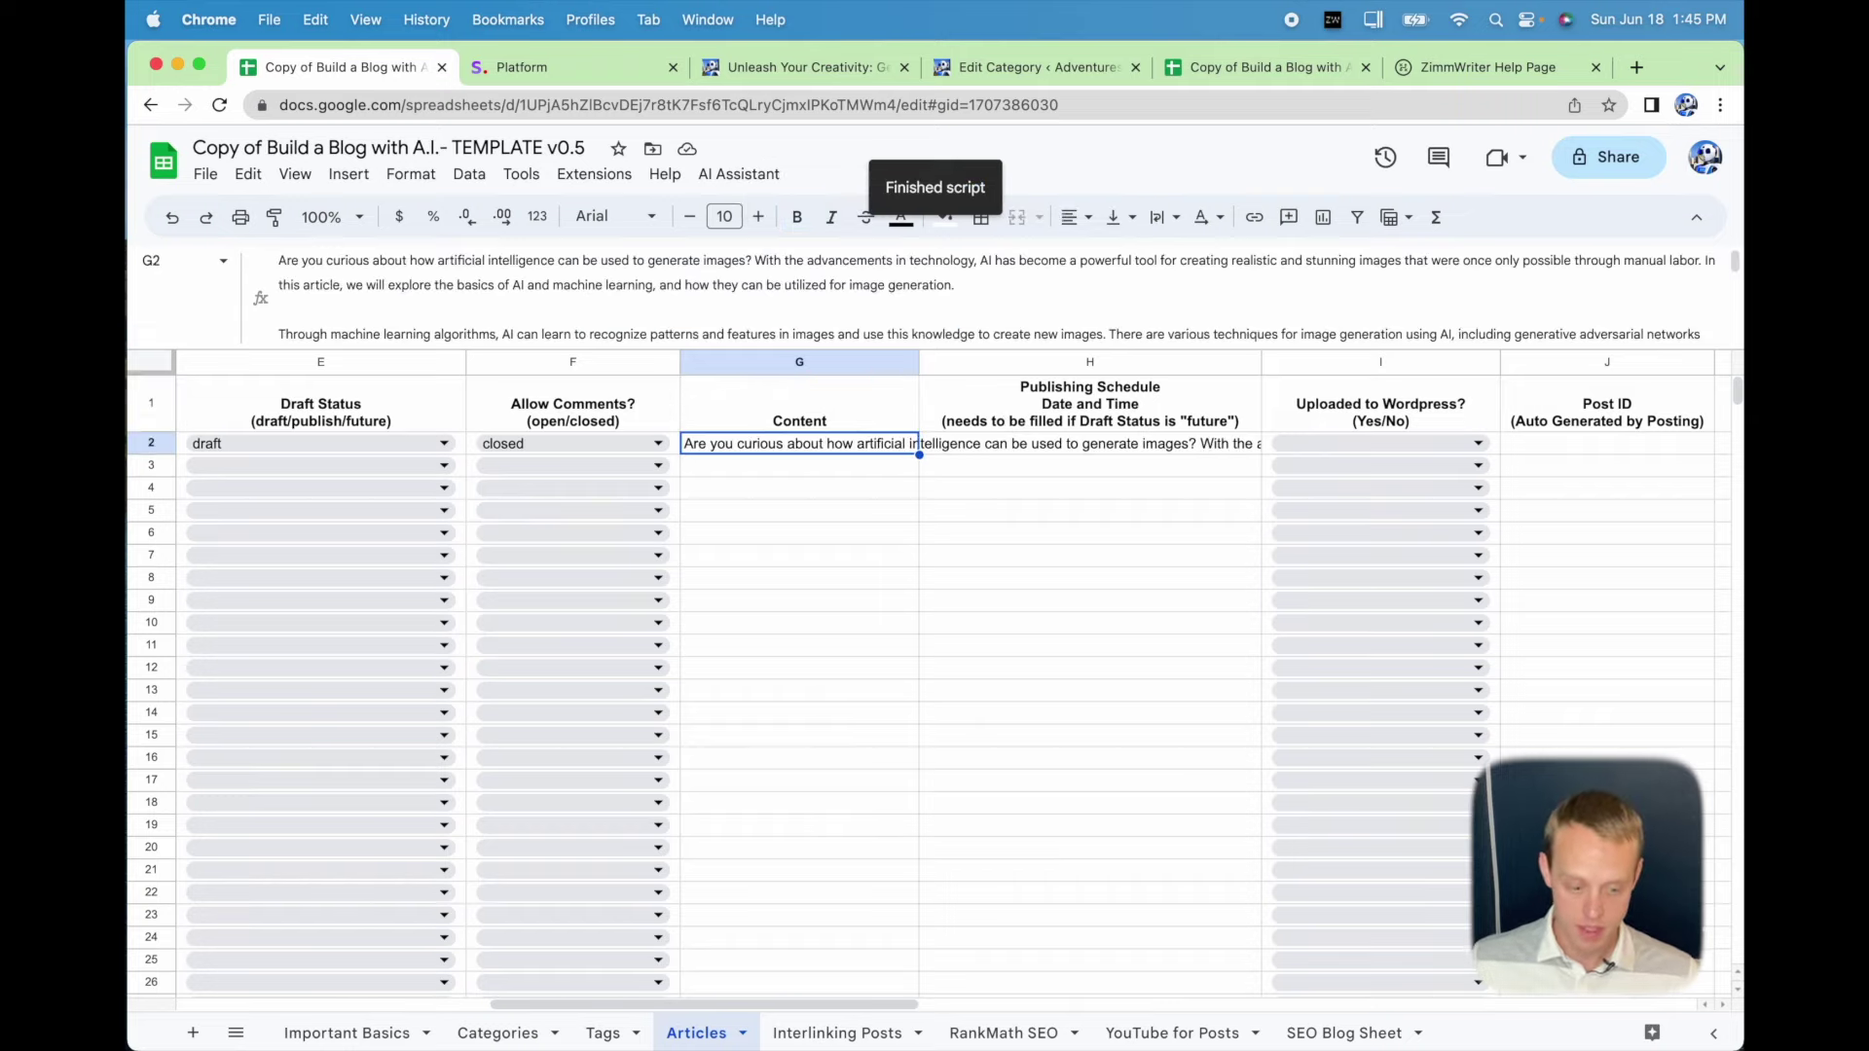
scroll(785, 292, "down", 5)
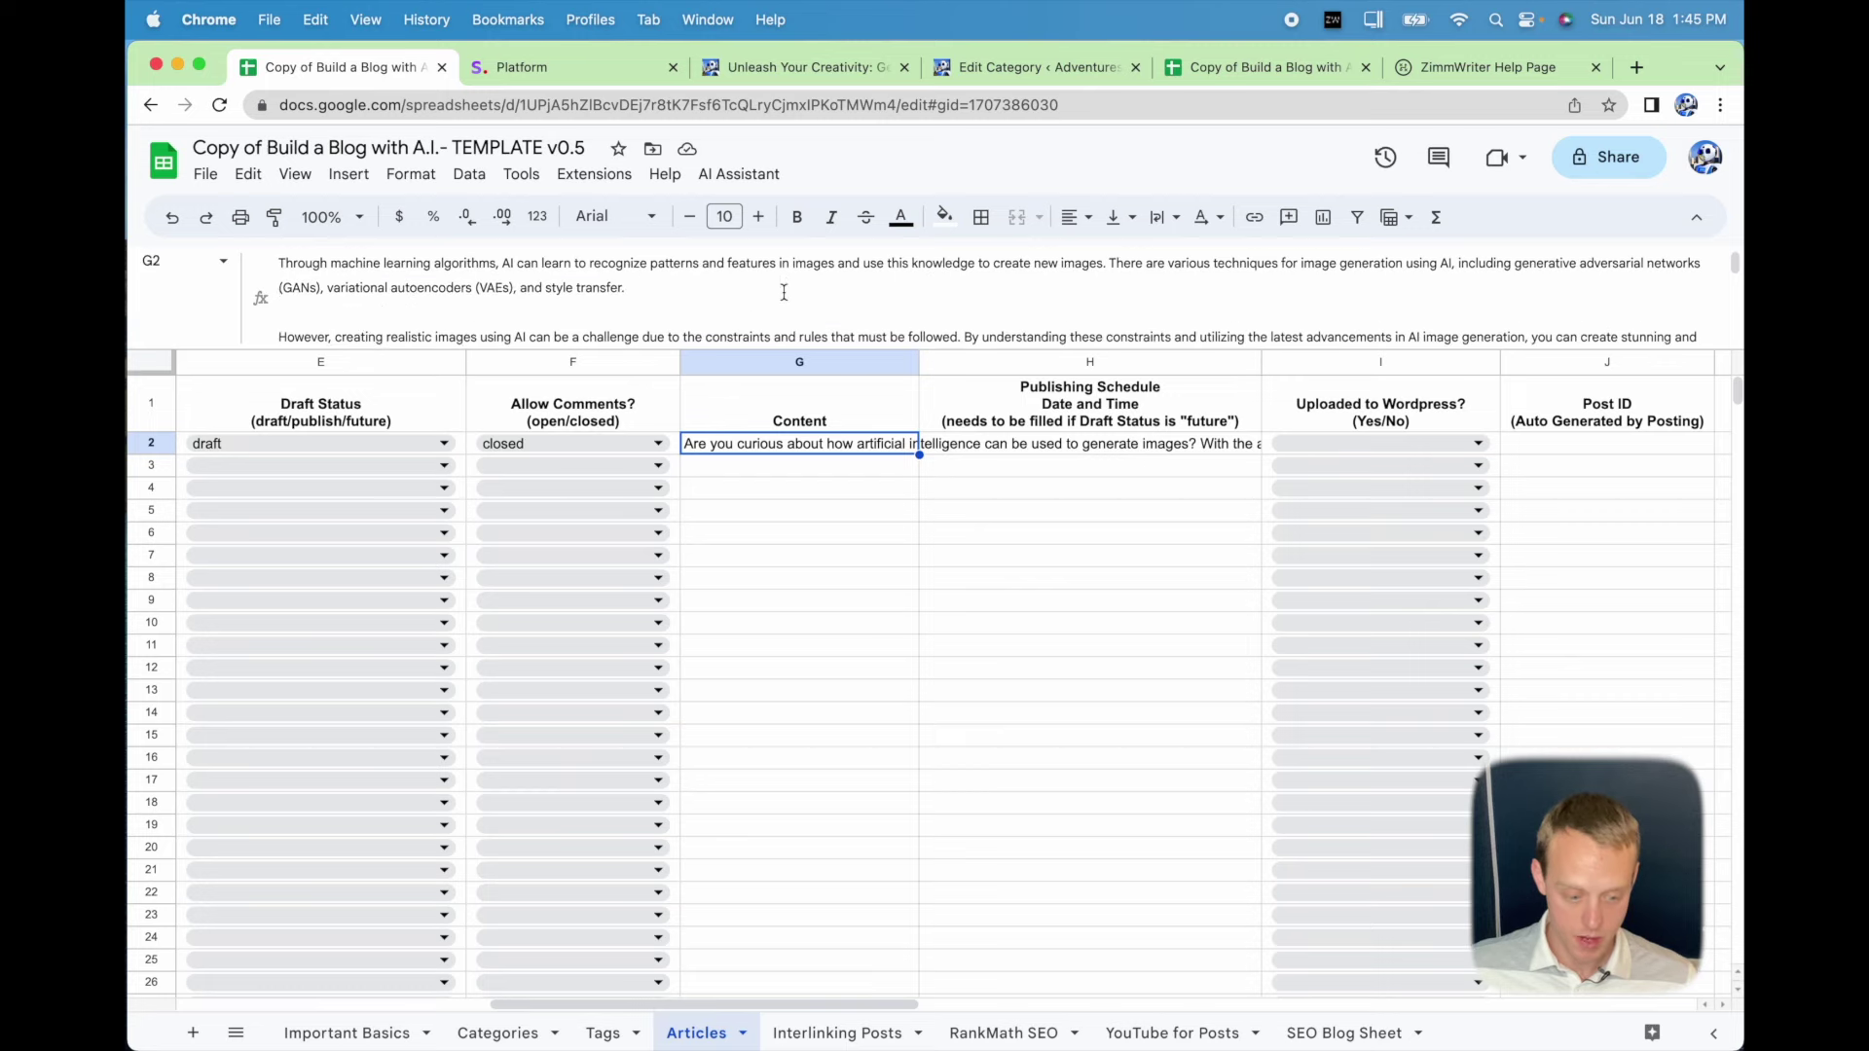
scroll(784, 292, "down", 3)
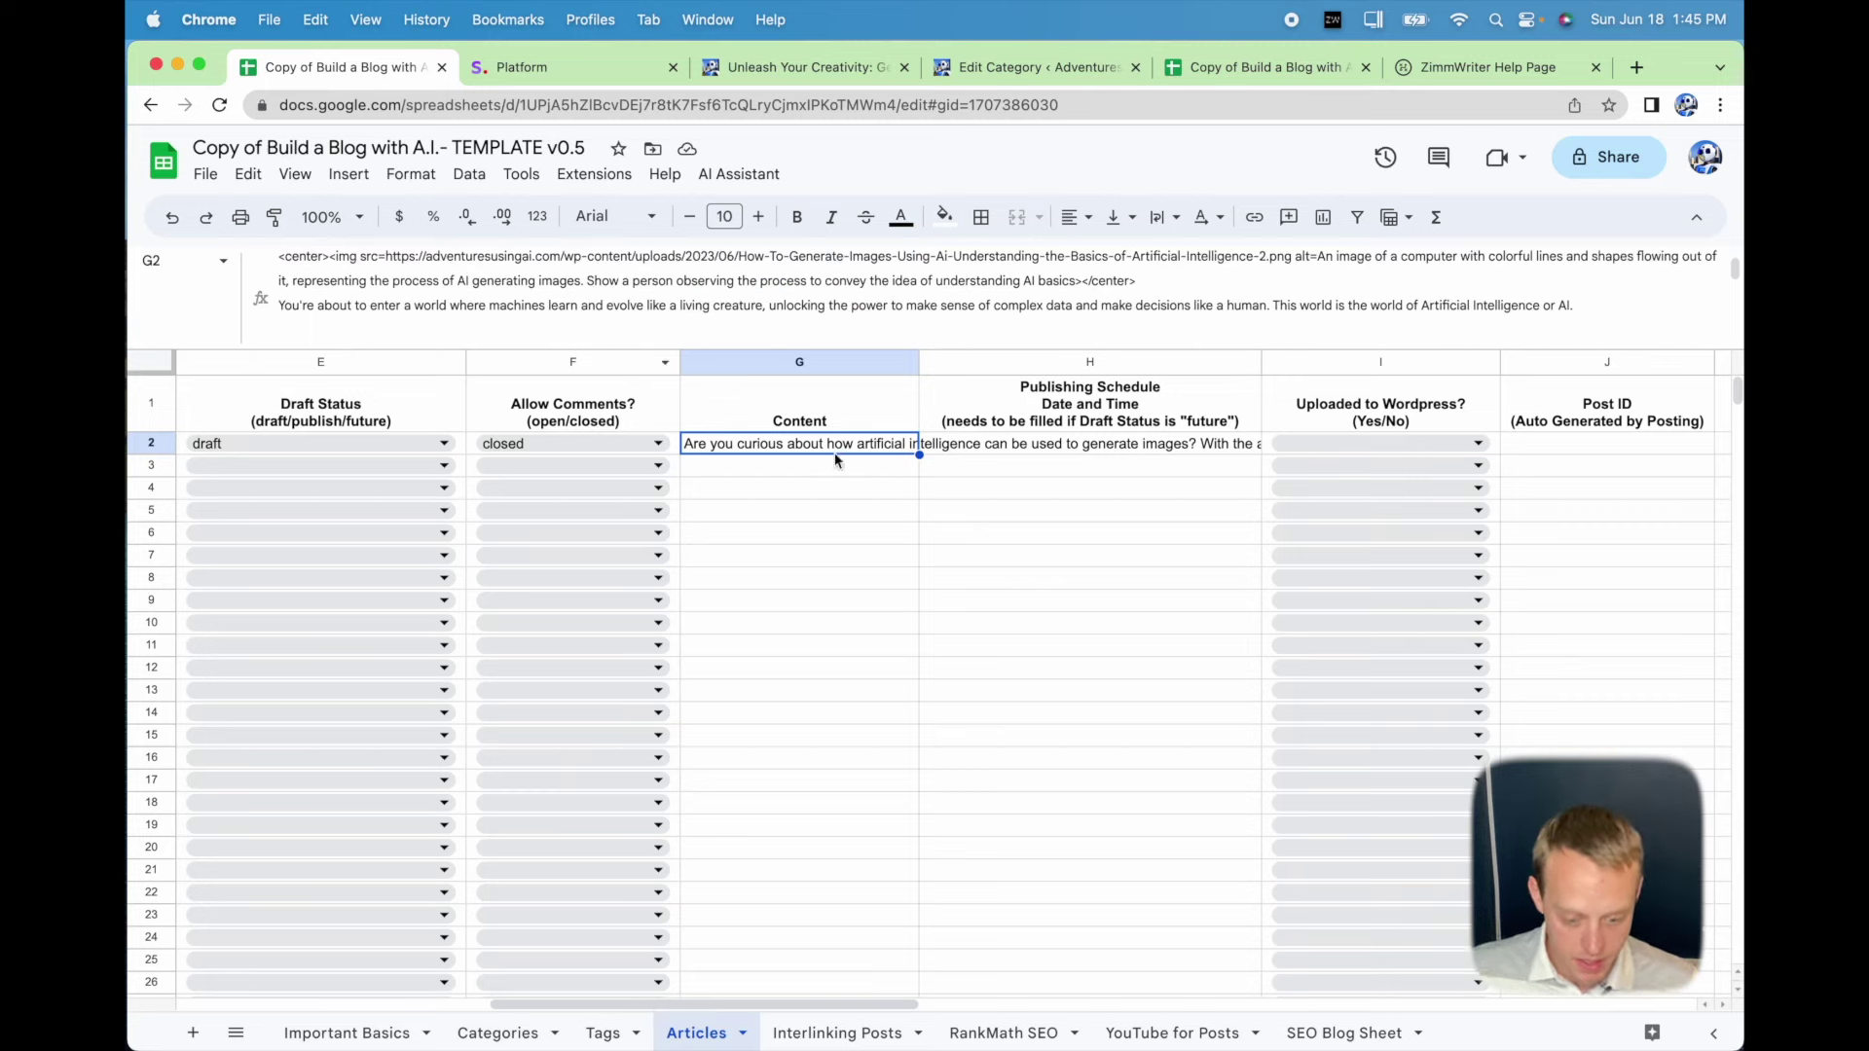
Examine the Post ID, Date Created, URL and Slug cells of the article in row 2.
left_click(989, 448)
key("Tab")
key("Tab")
key("Tab")
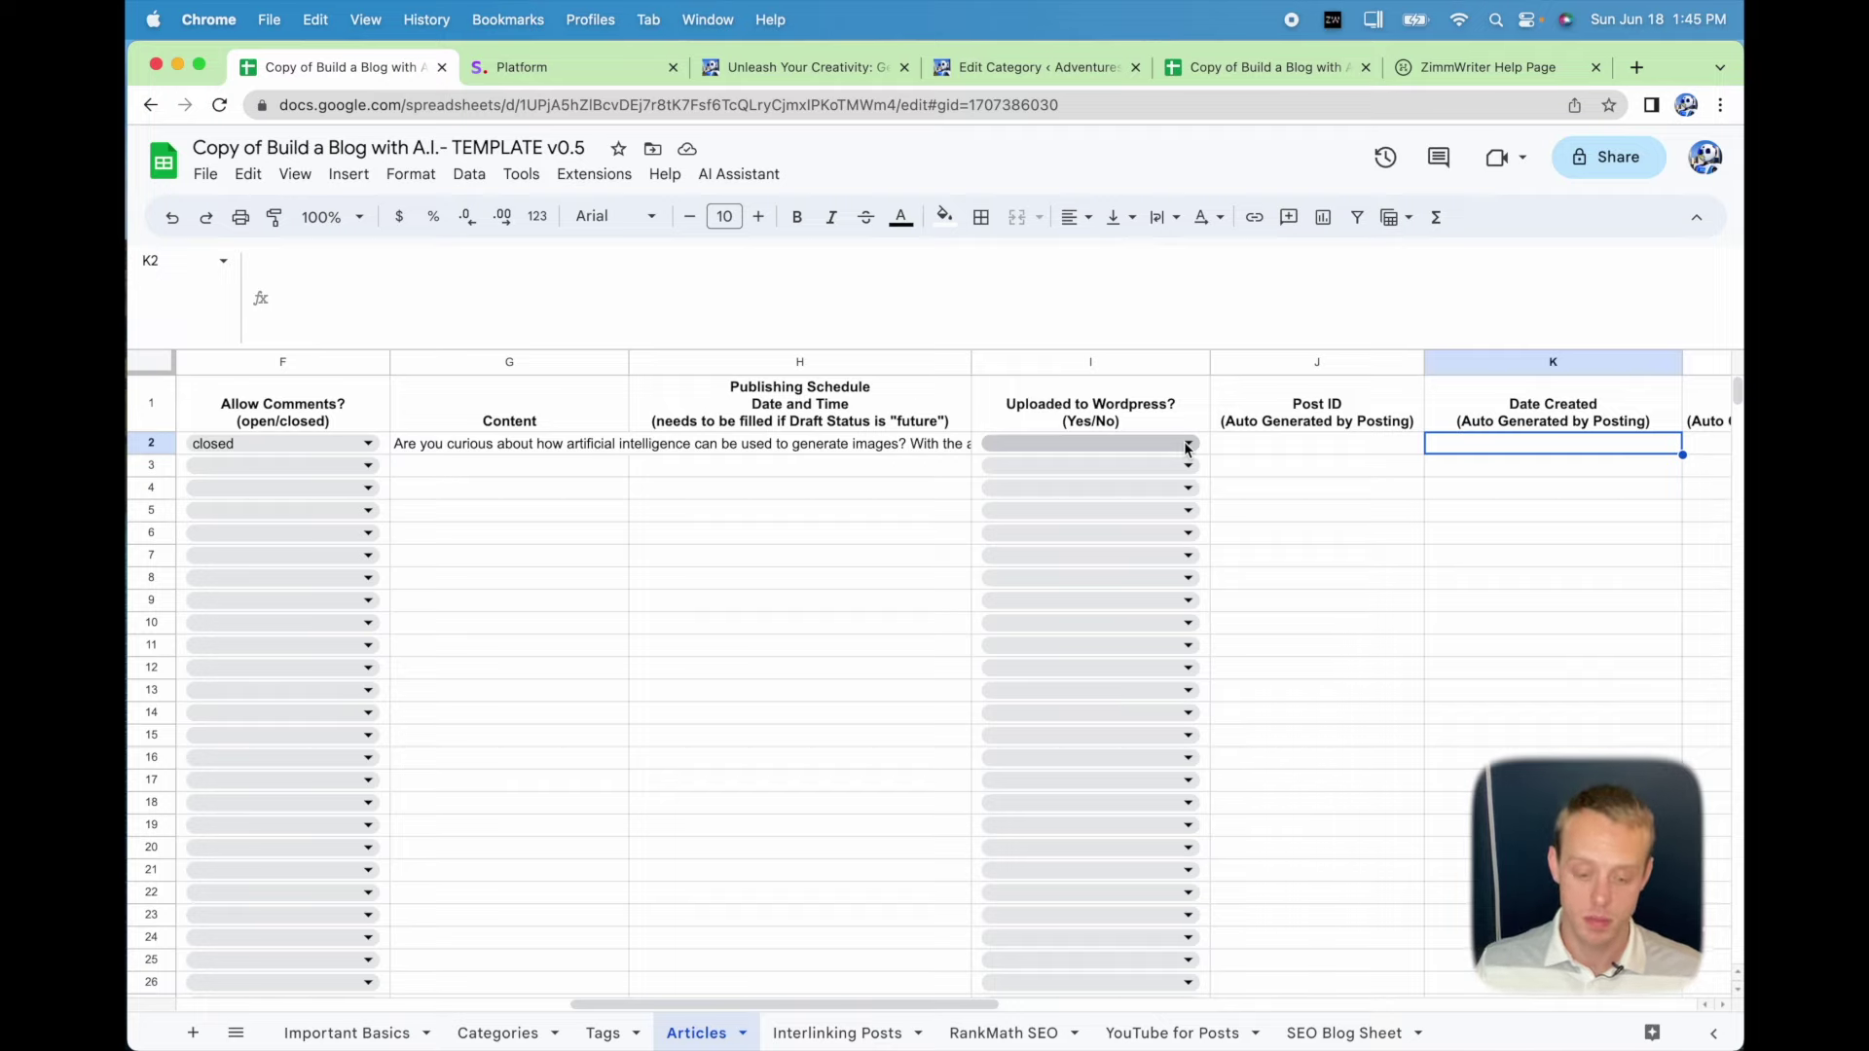
key("shift+Tab")
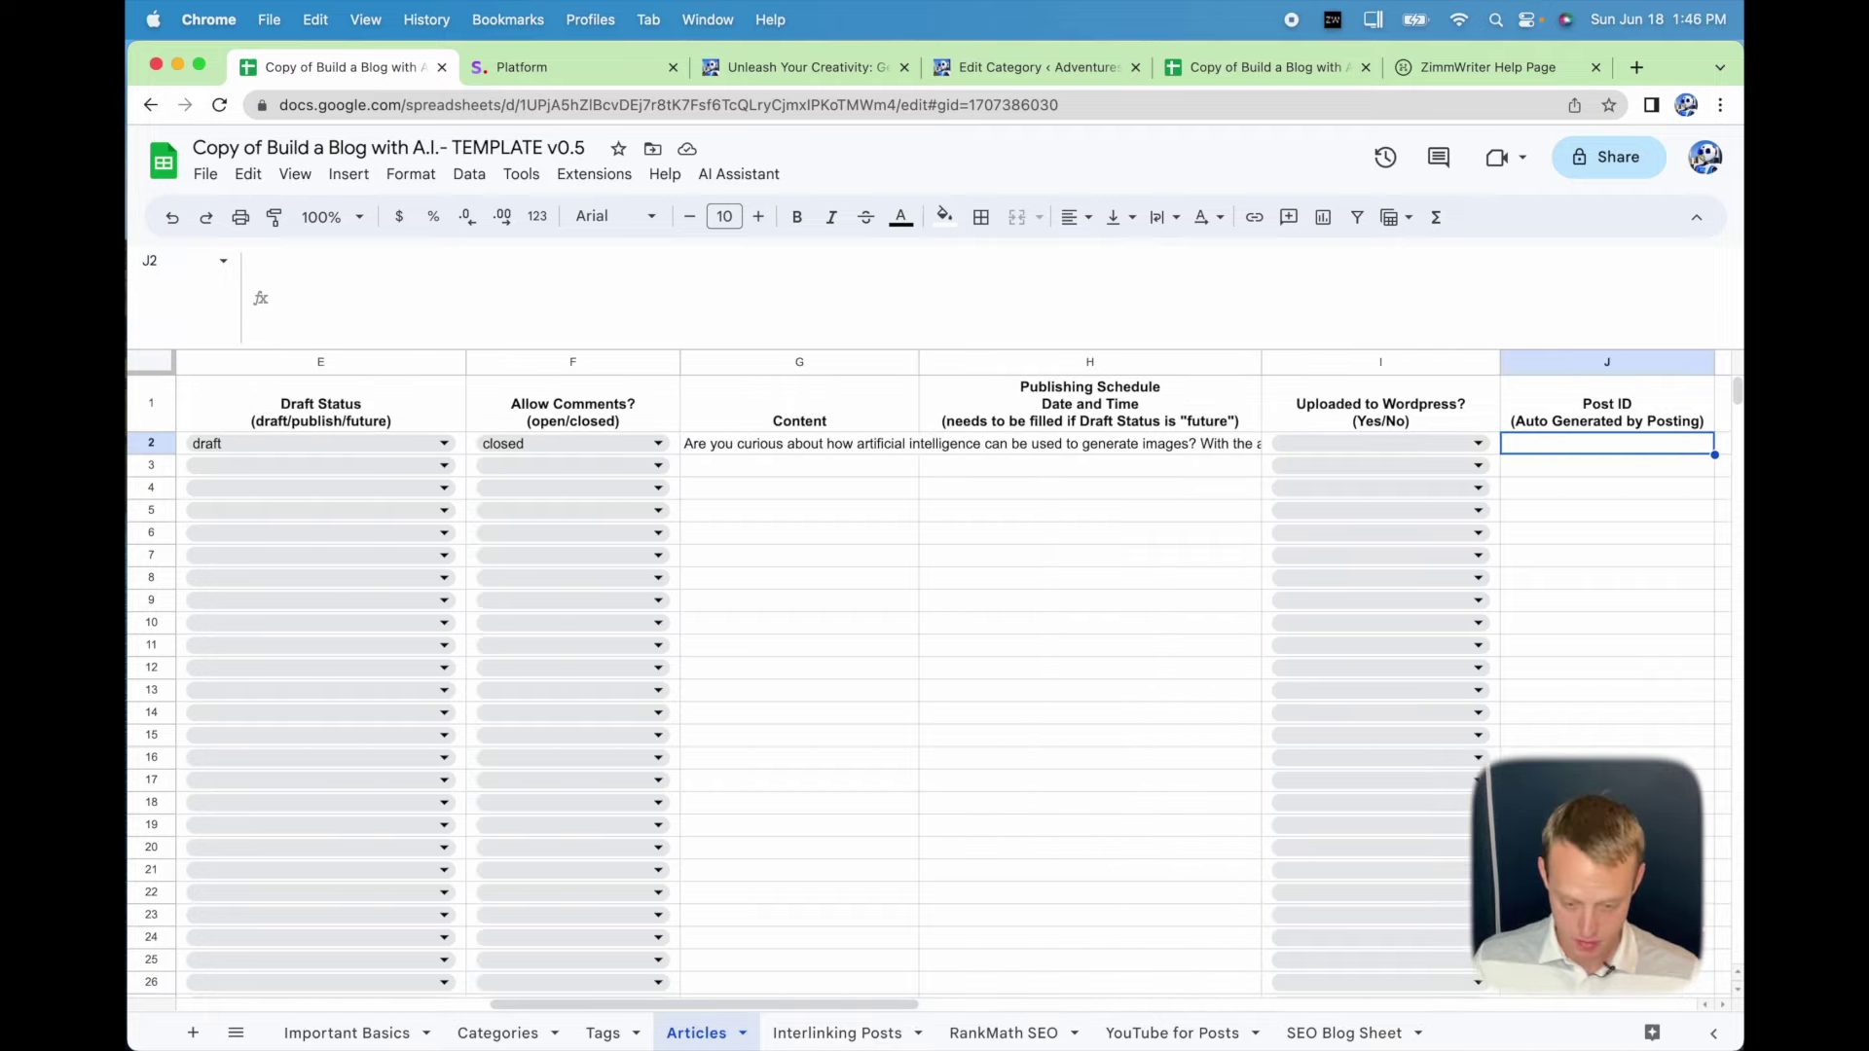
key("Tab")
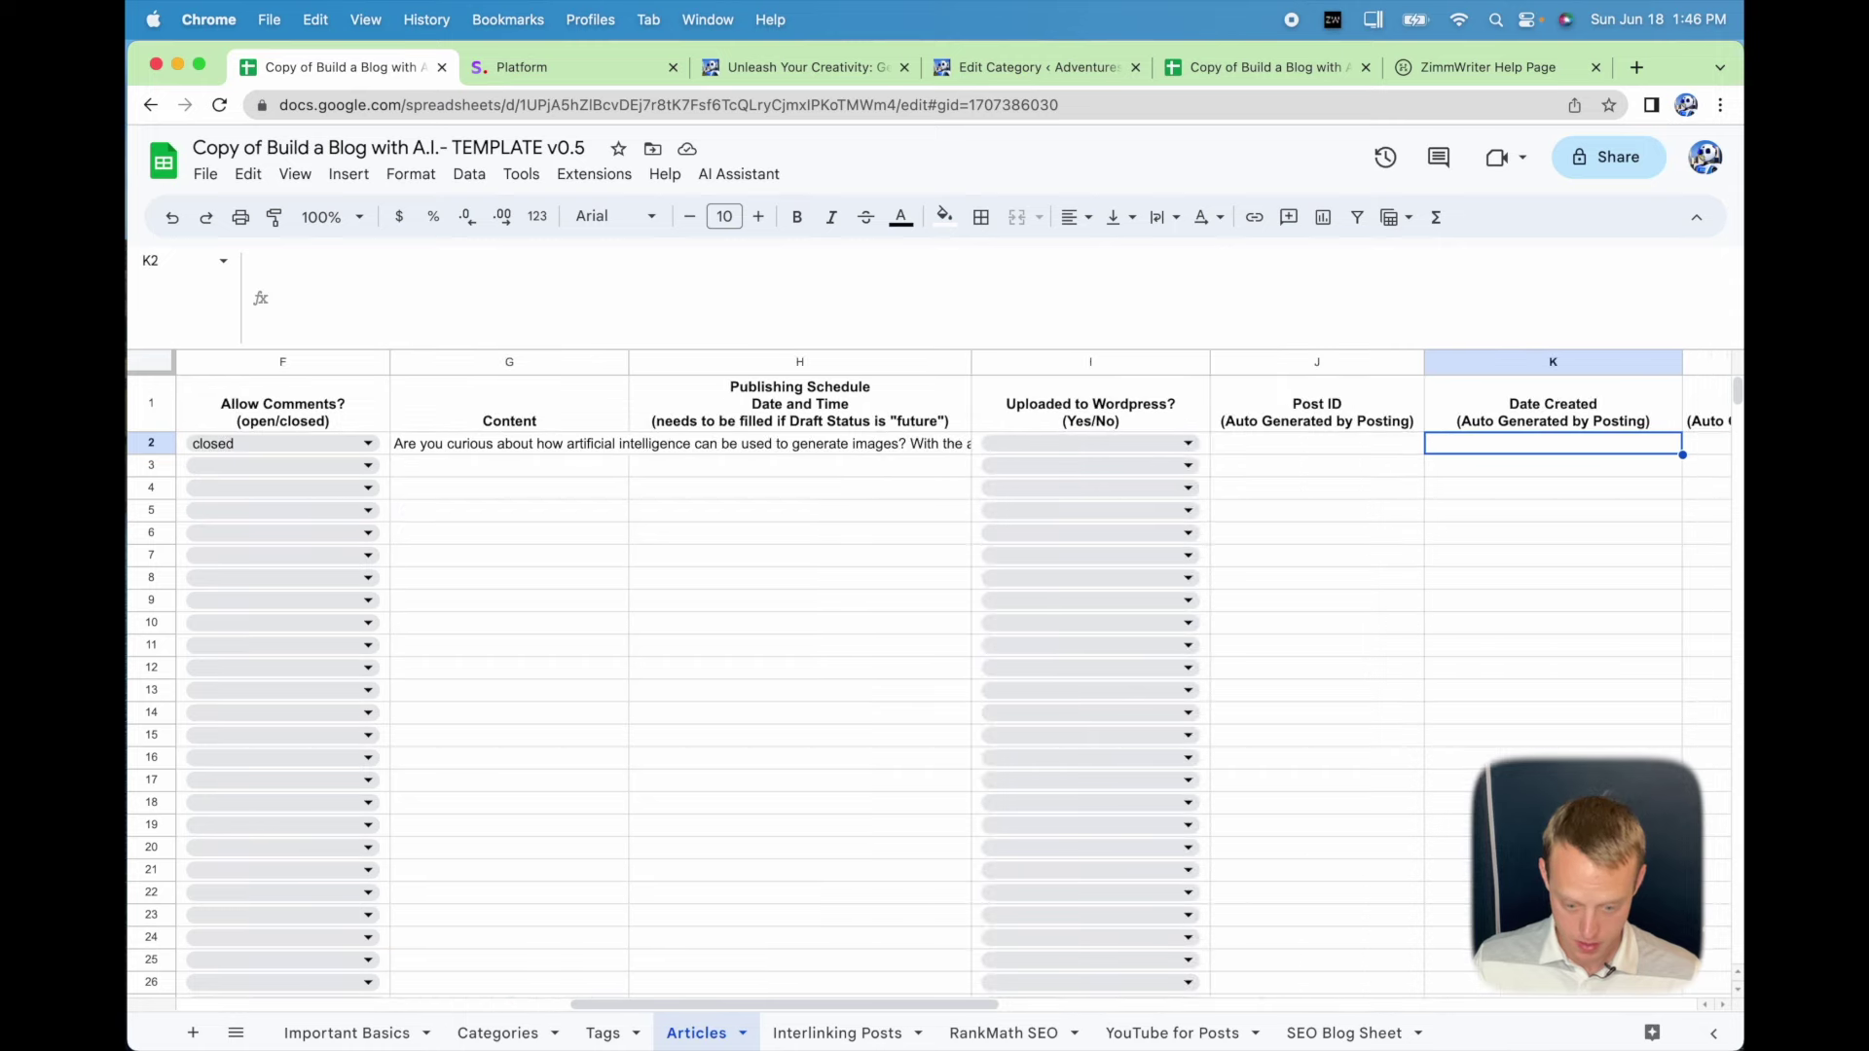
key("shift+Tab")
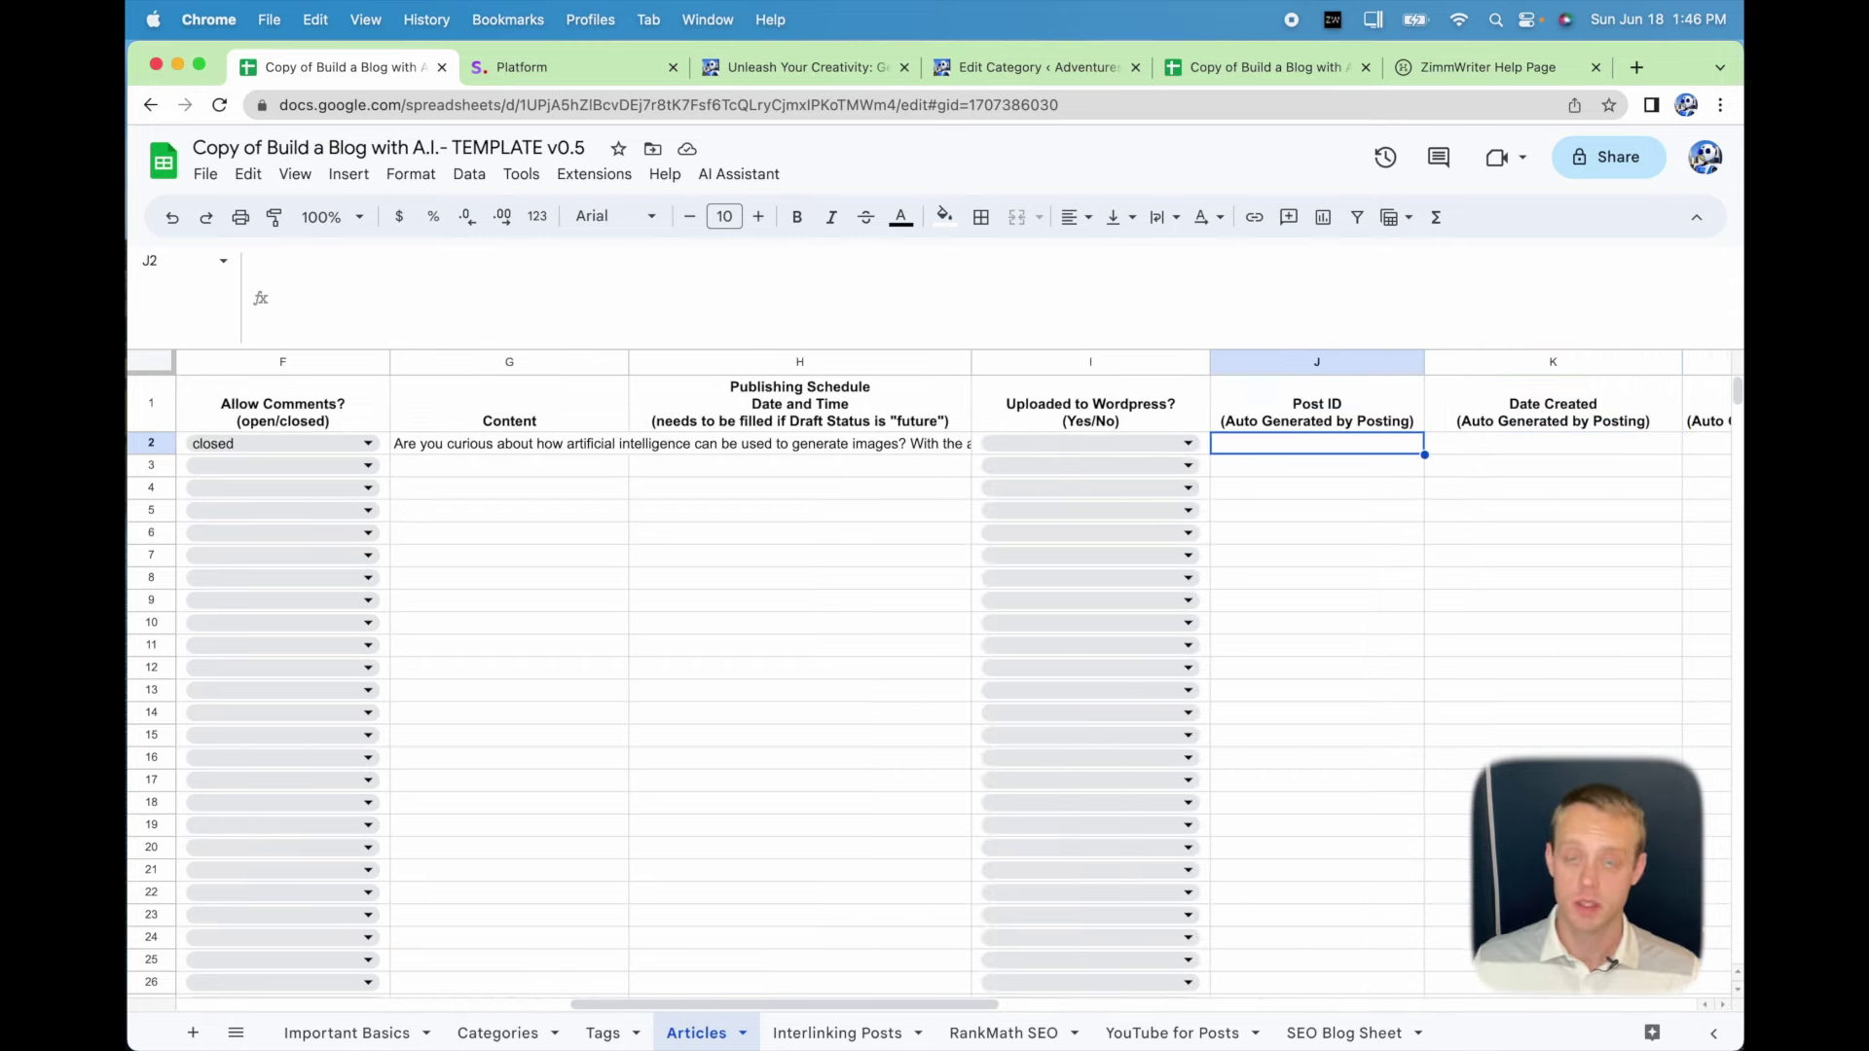
key("Tab")
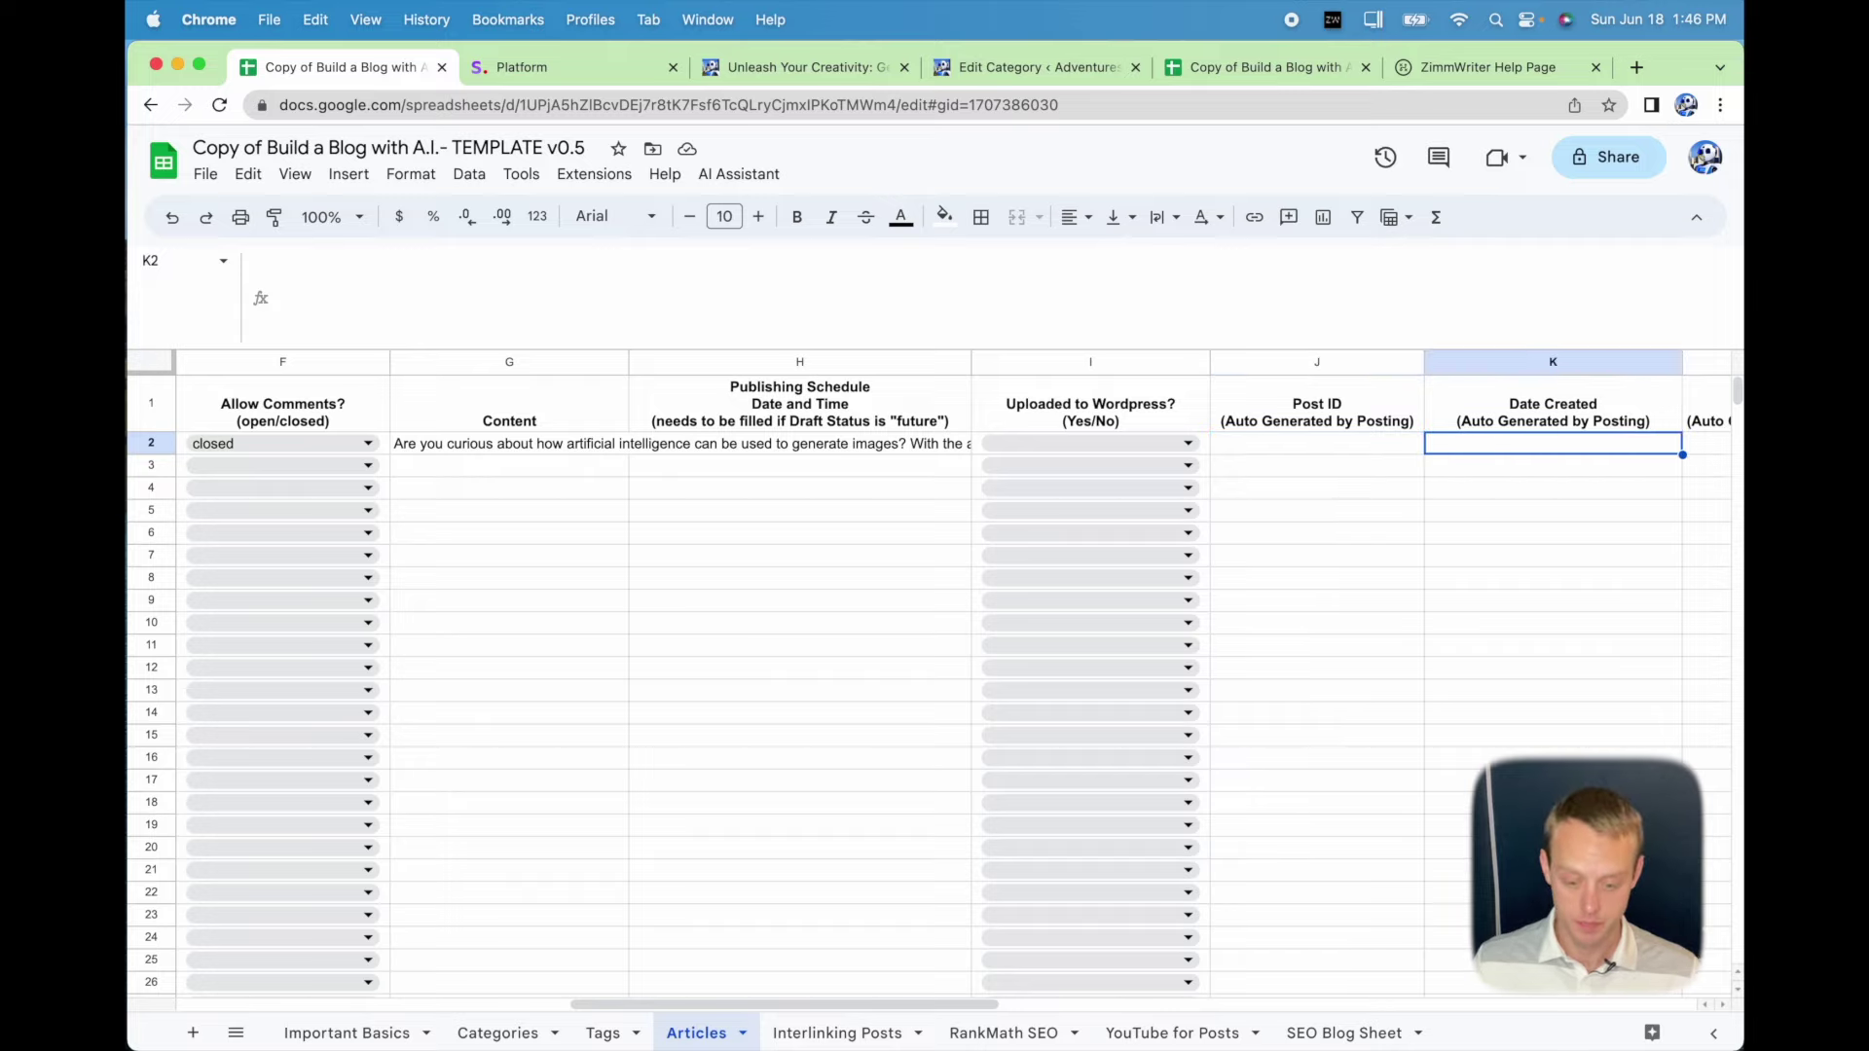
key("Tab")
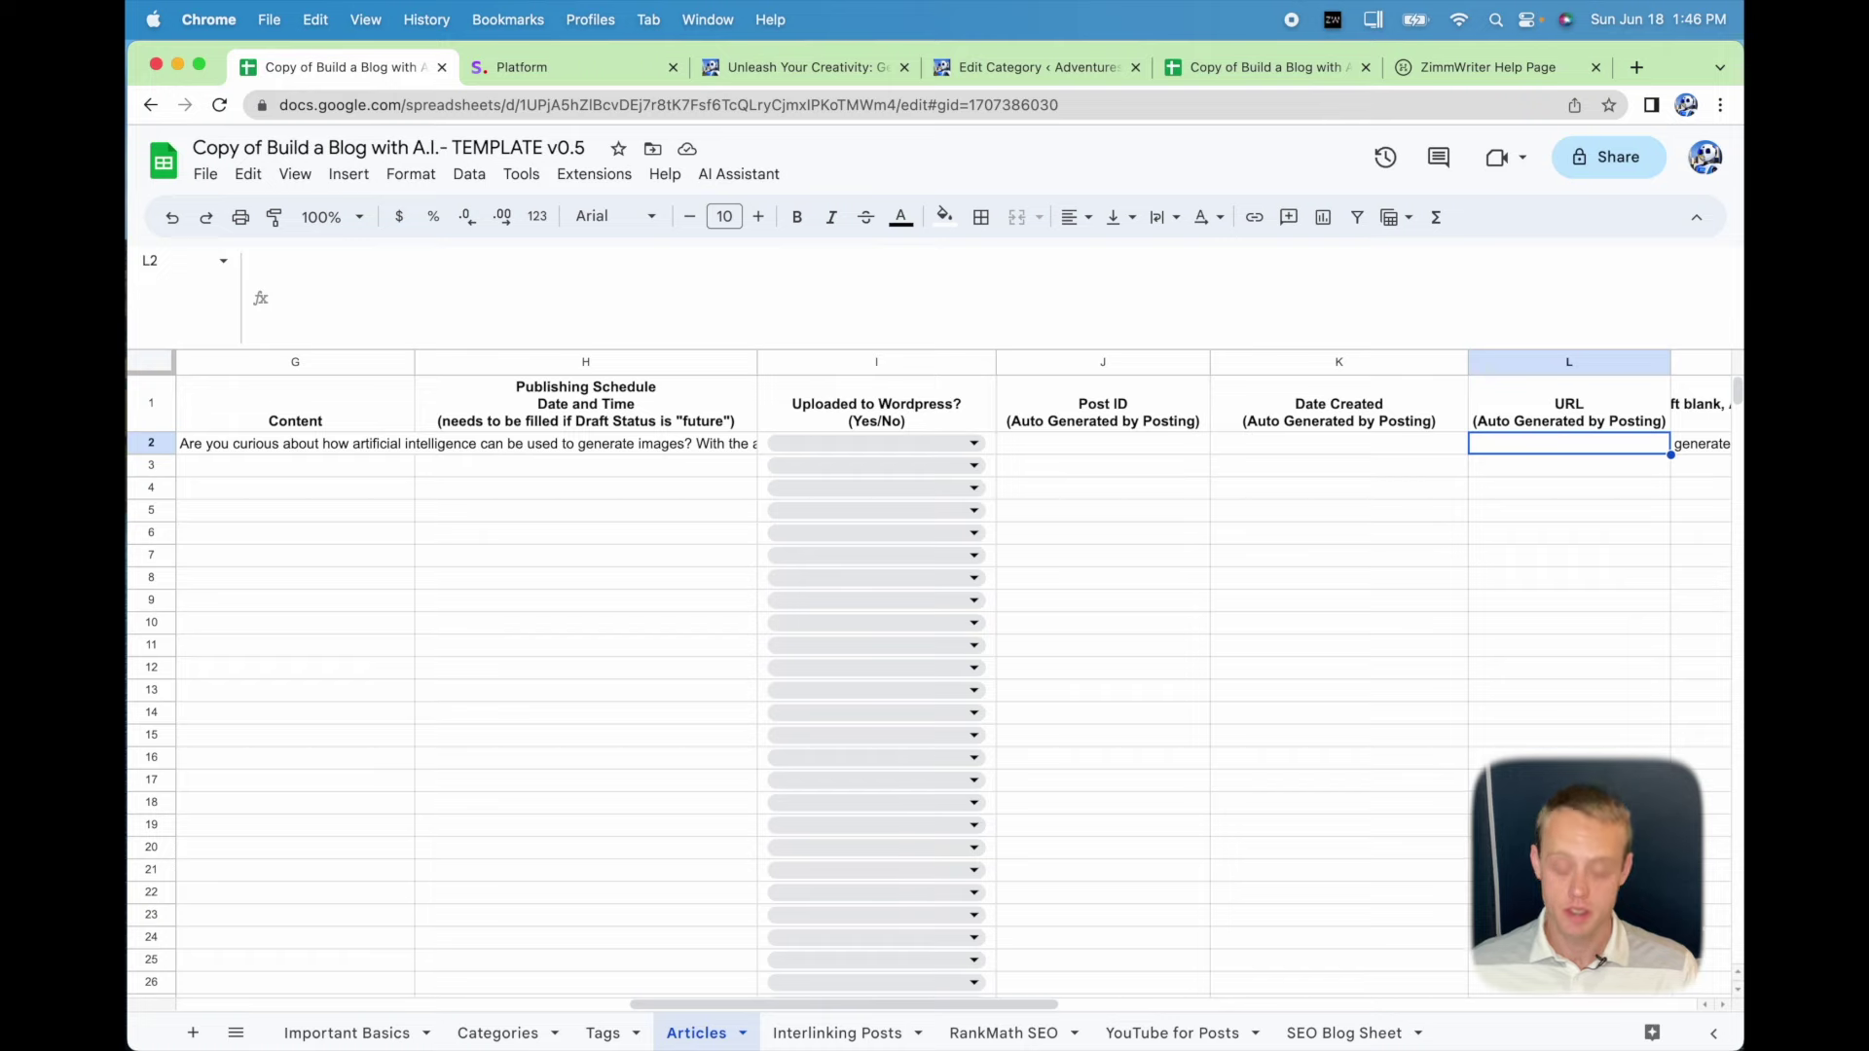
key("Tab")
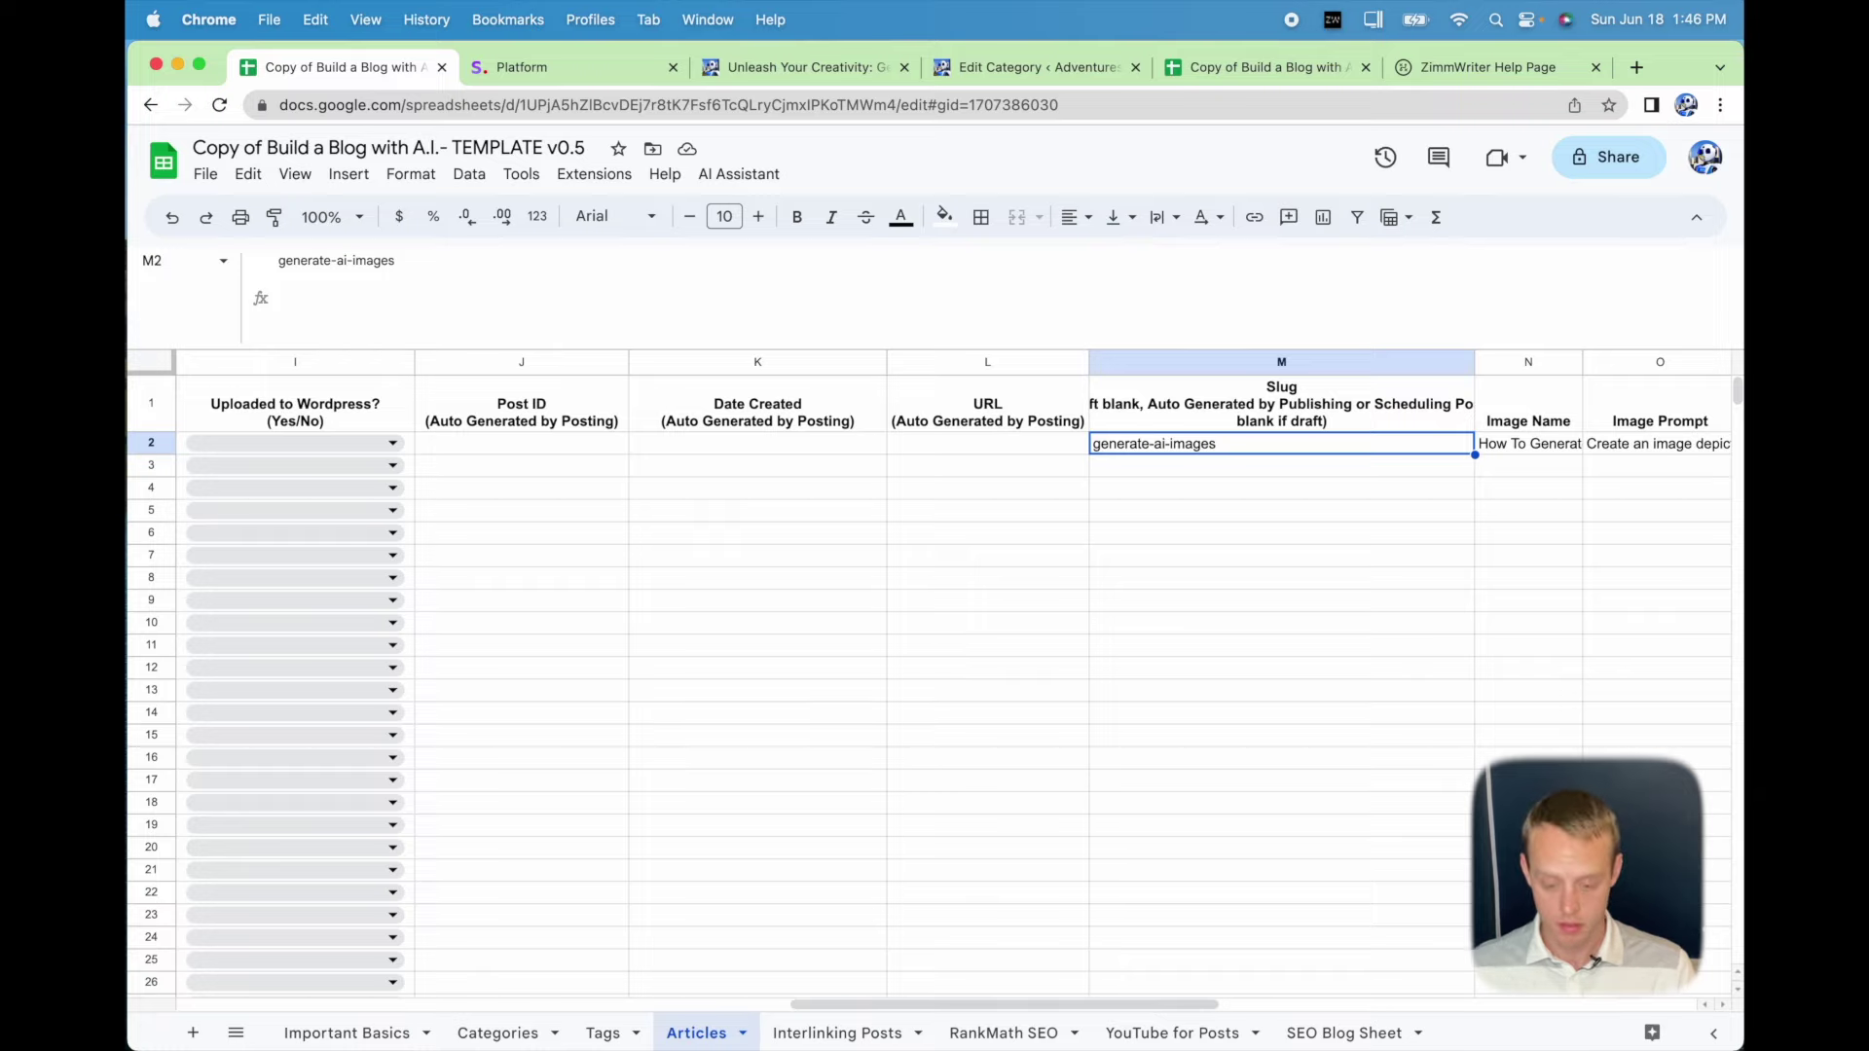
Inspect row 2's image details, Cost of Article, Featured Image URL and Subheading Image Information cells.
key("Right")
key("Right")
key("Right")
key("Right")
key("Right")
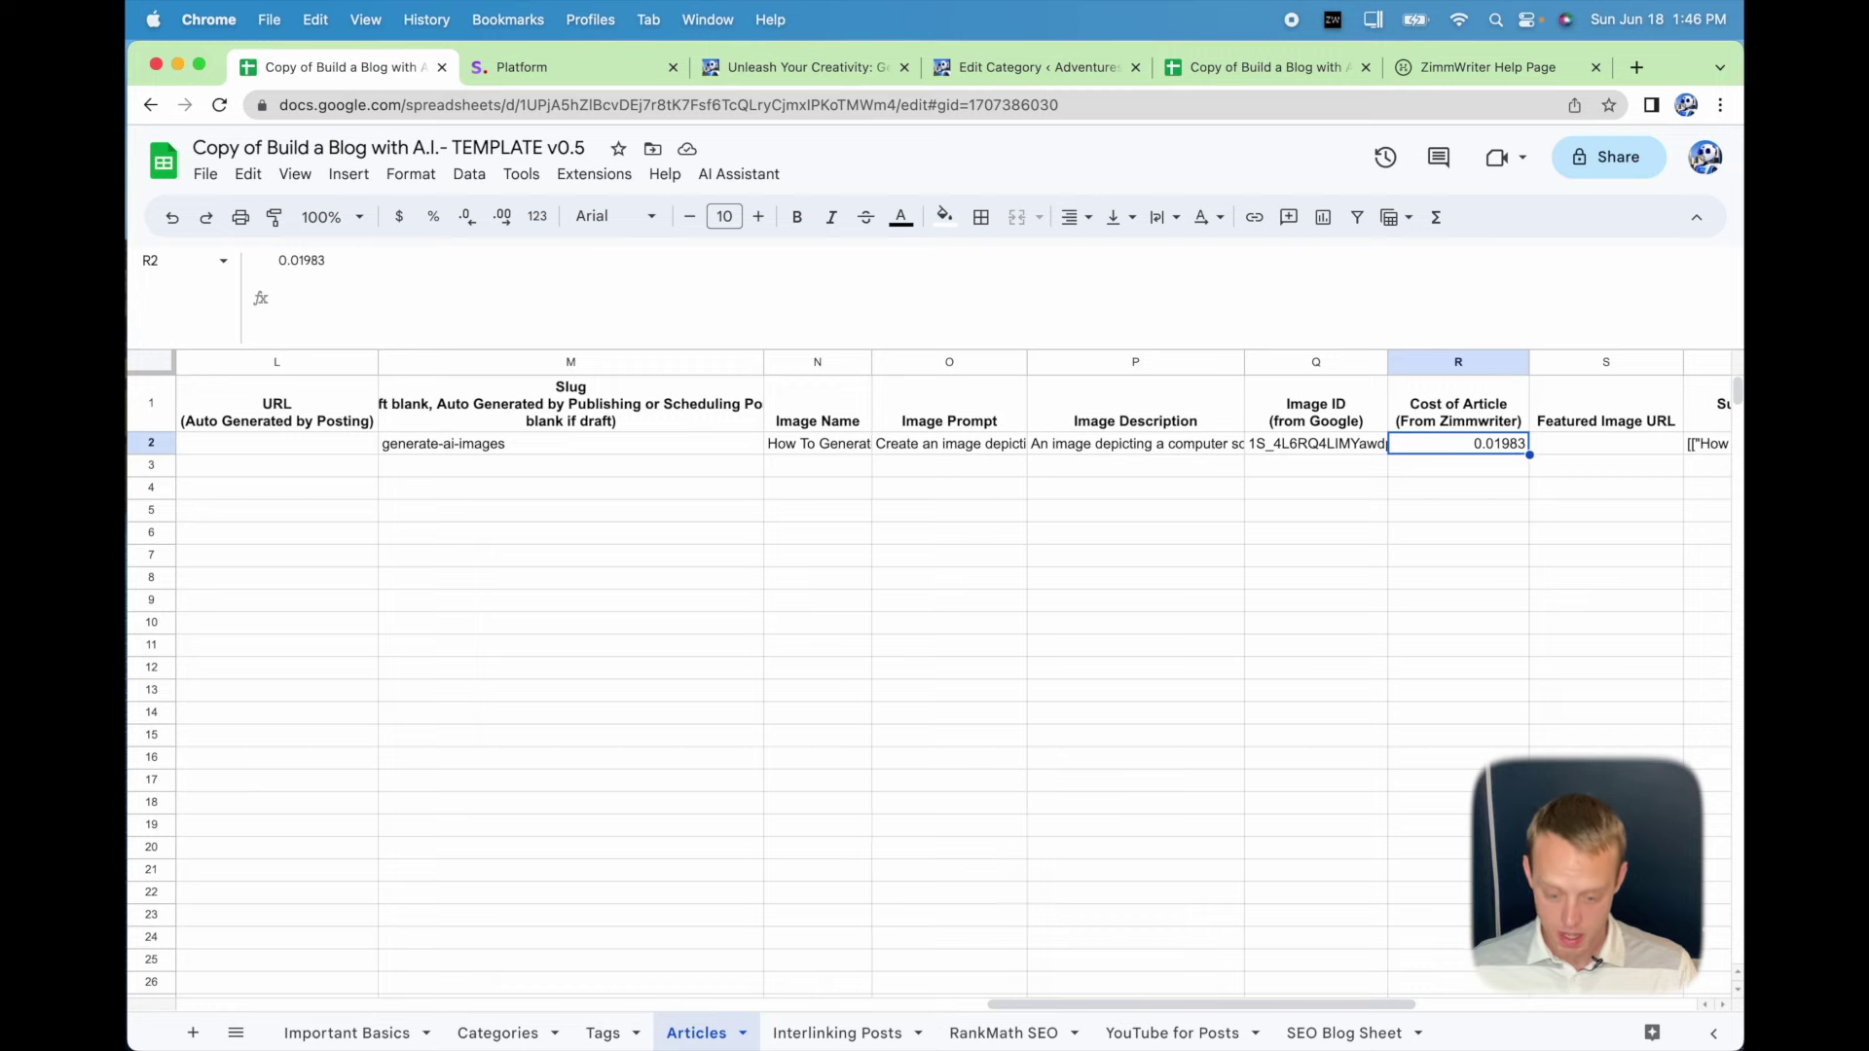
key("Right")
key("Right")
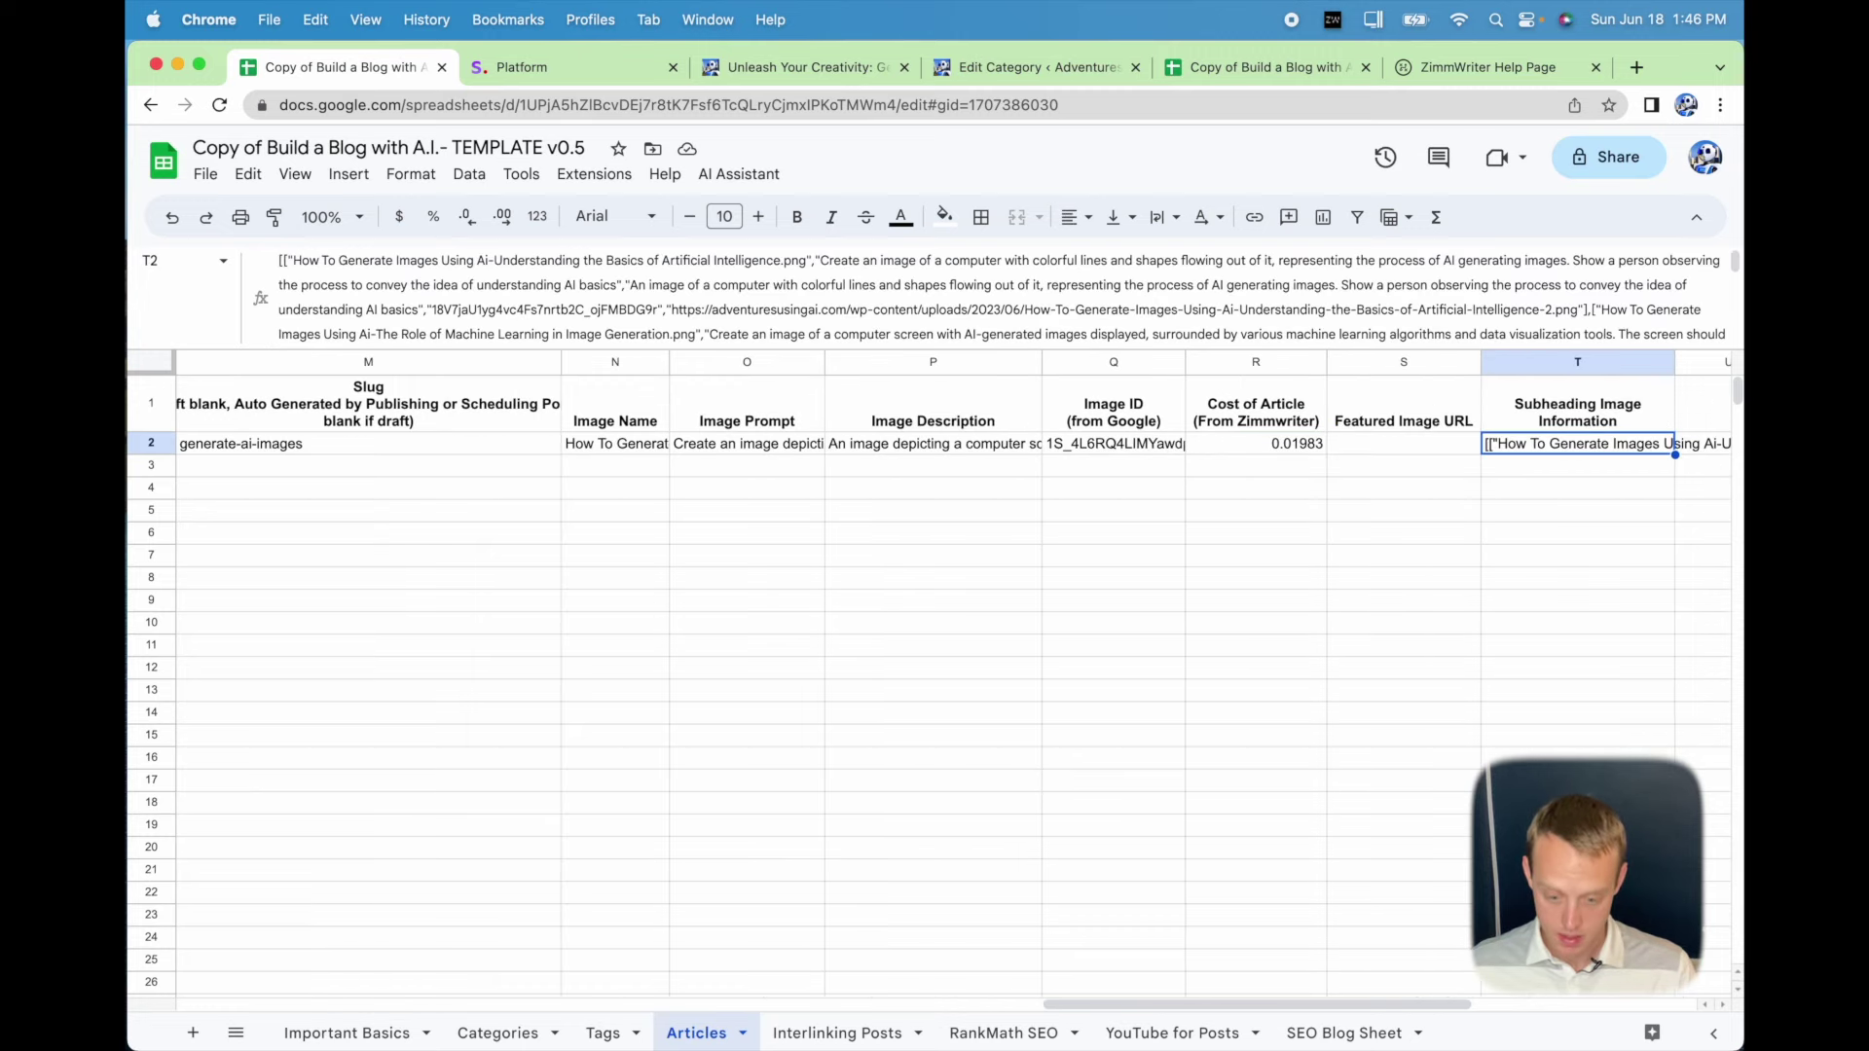
key("Right")
key("Left")
key("Left")
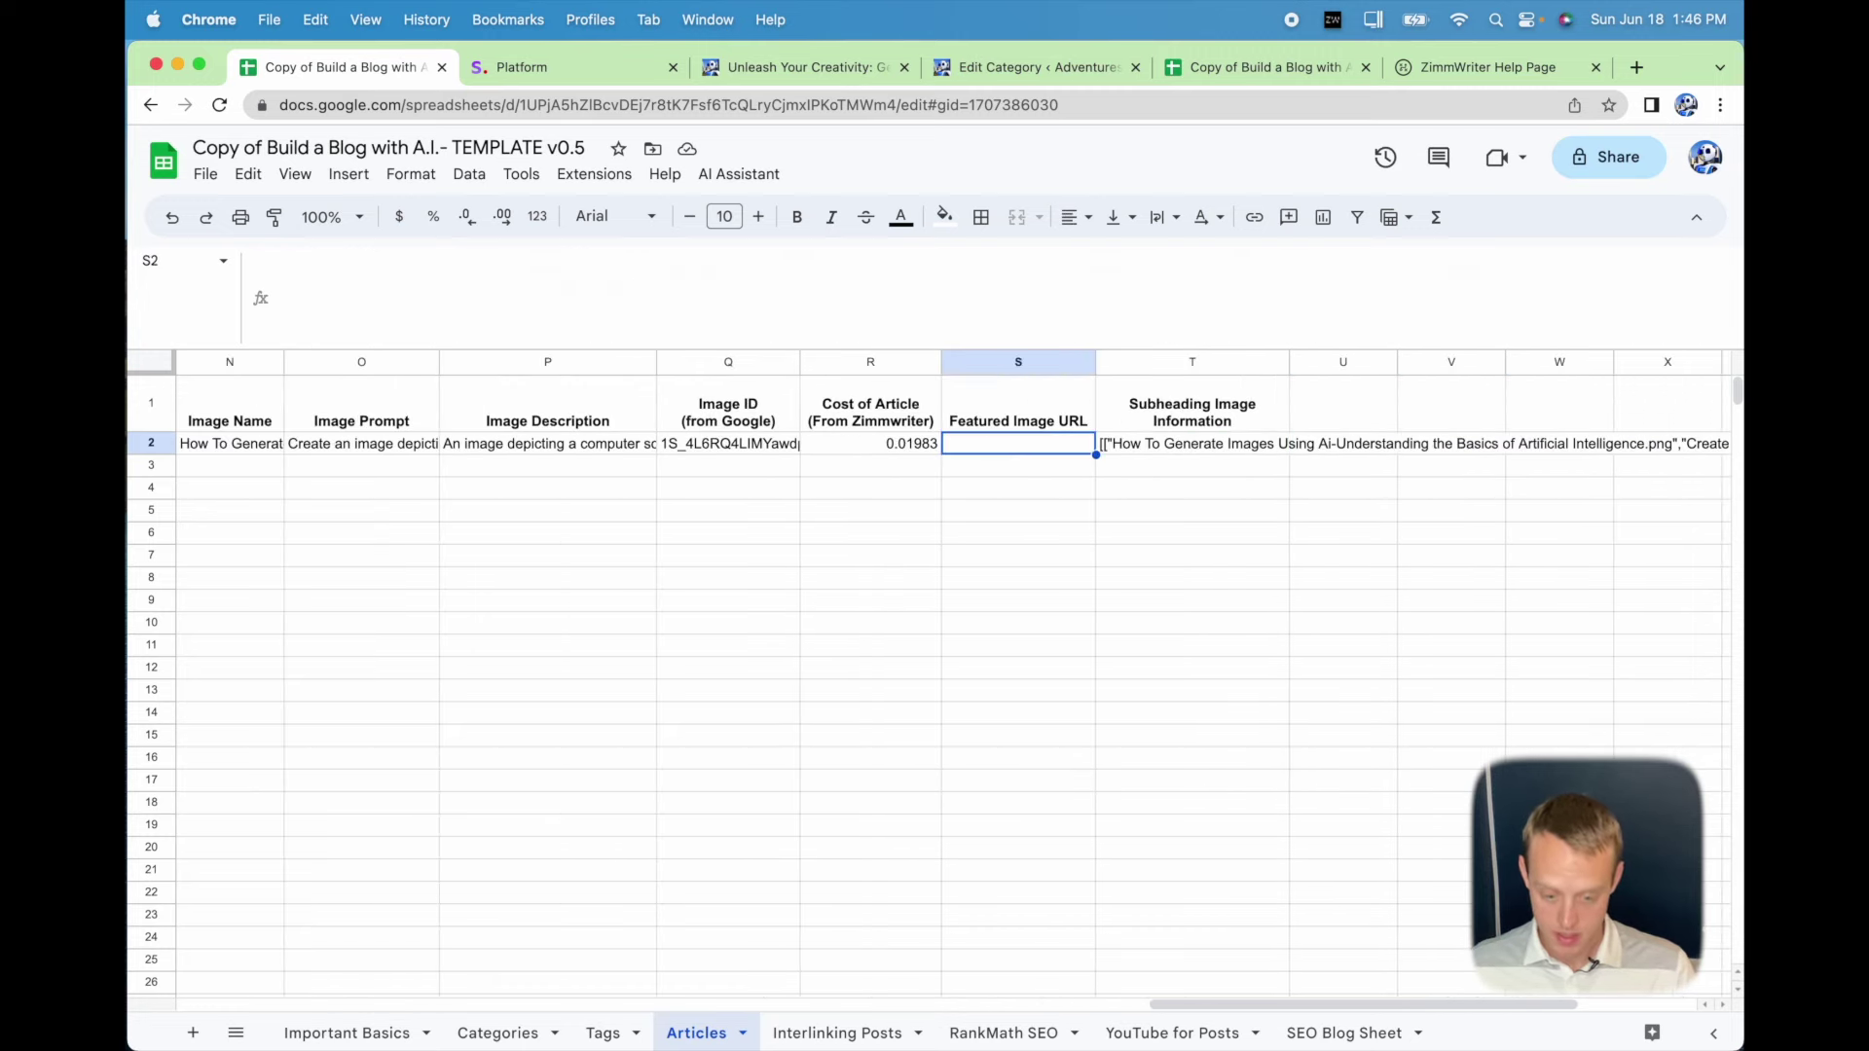
key("Right")
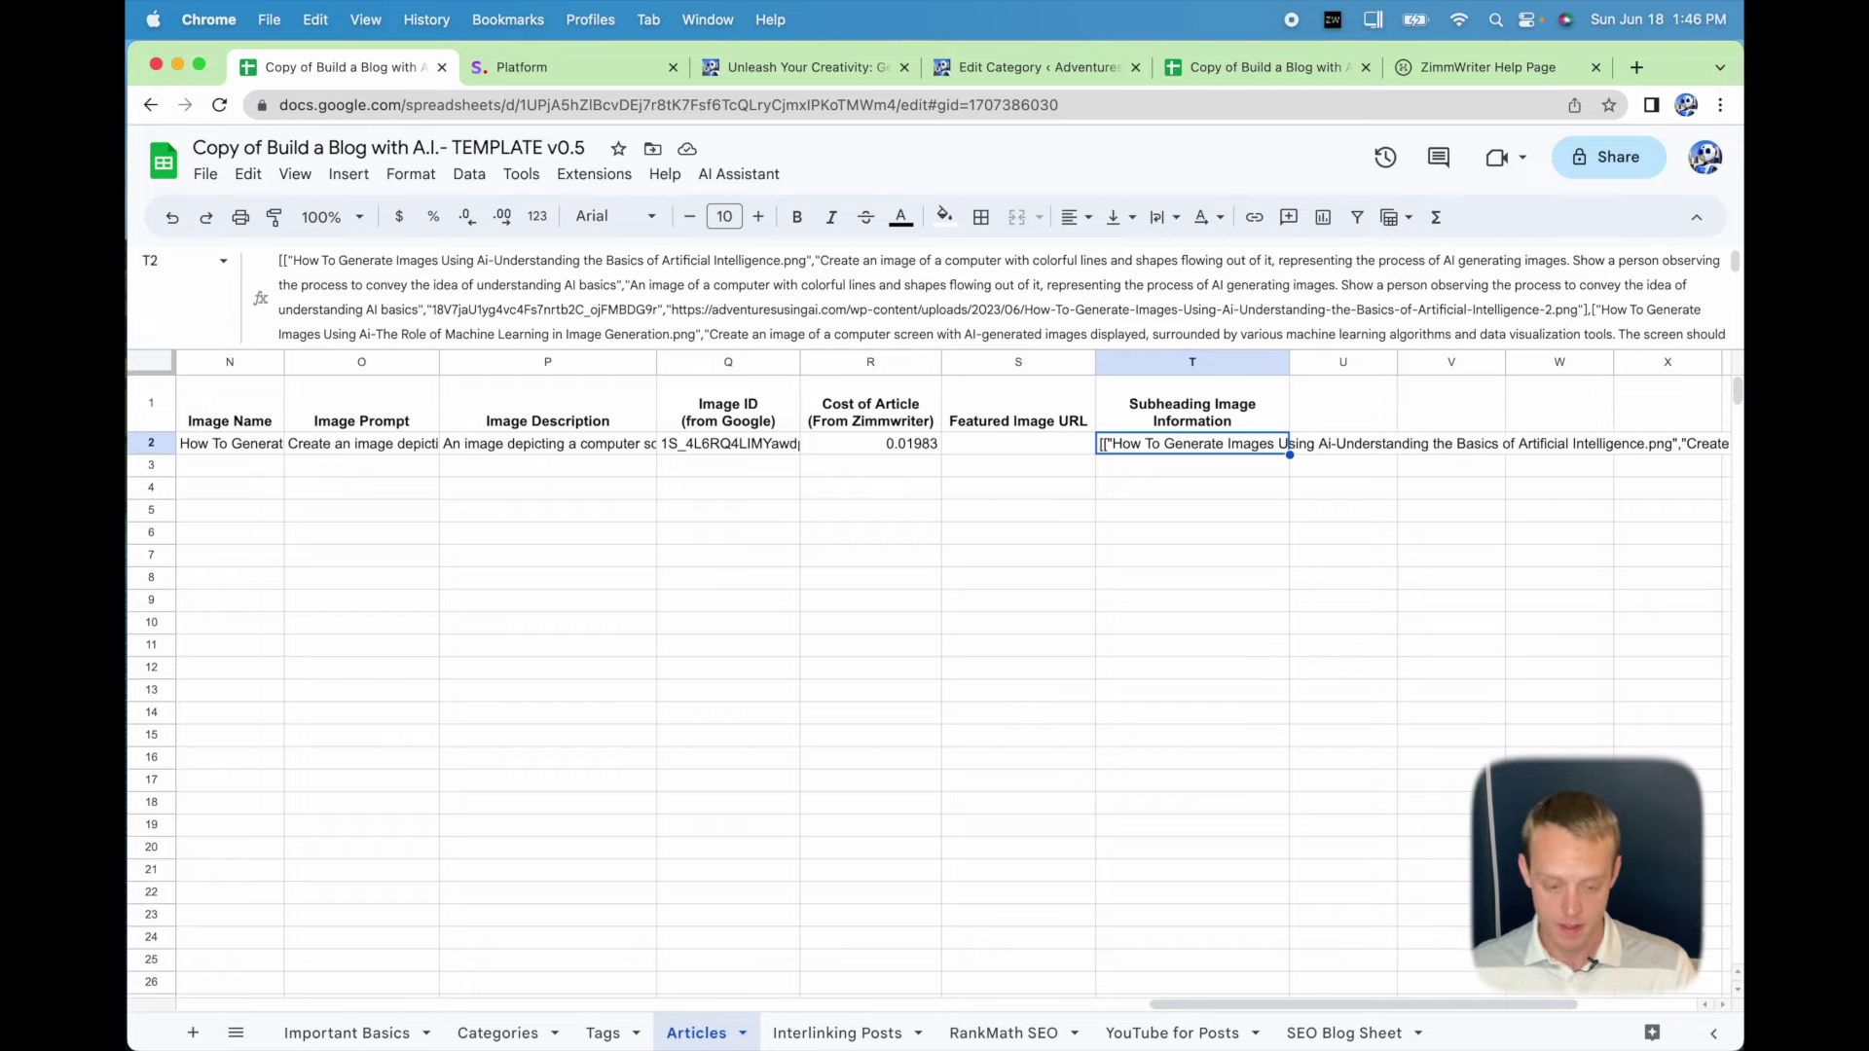
Return to the Article Title cell in row 2 and view the AI Assistant's Posts upload commands.
key("Left")
key("Left")
key("Left")
key("Left")
key("Left")
key("Left")
key("Left")
key("Left")
key("Left")
key("Left")
key("Left")
key("Left")
key("Left")
key("Left")
key("Left")
key("Left")
key("Left")
key("Left")
key("Left")
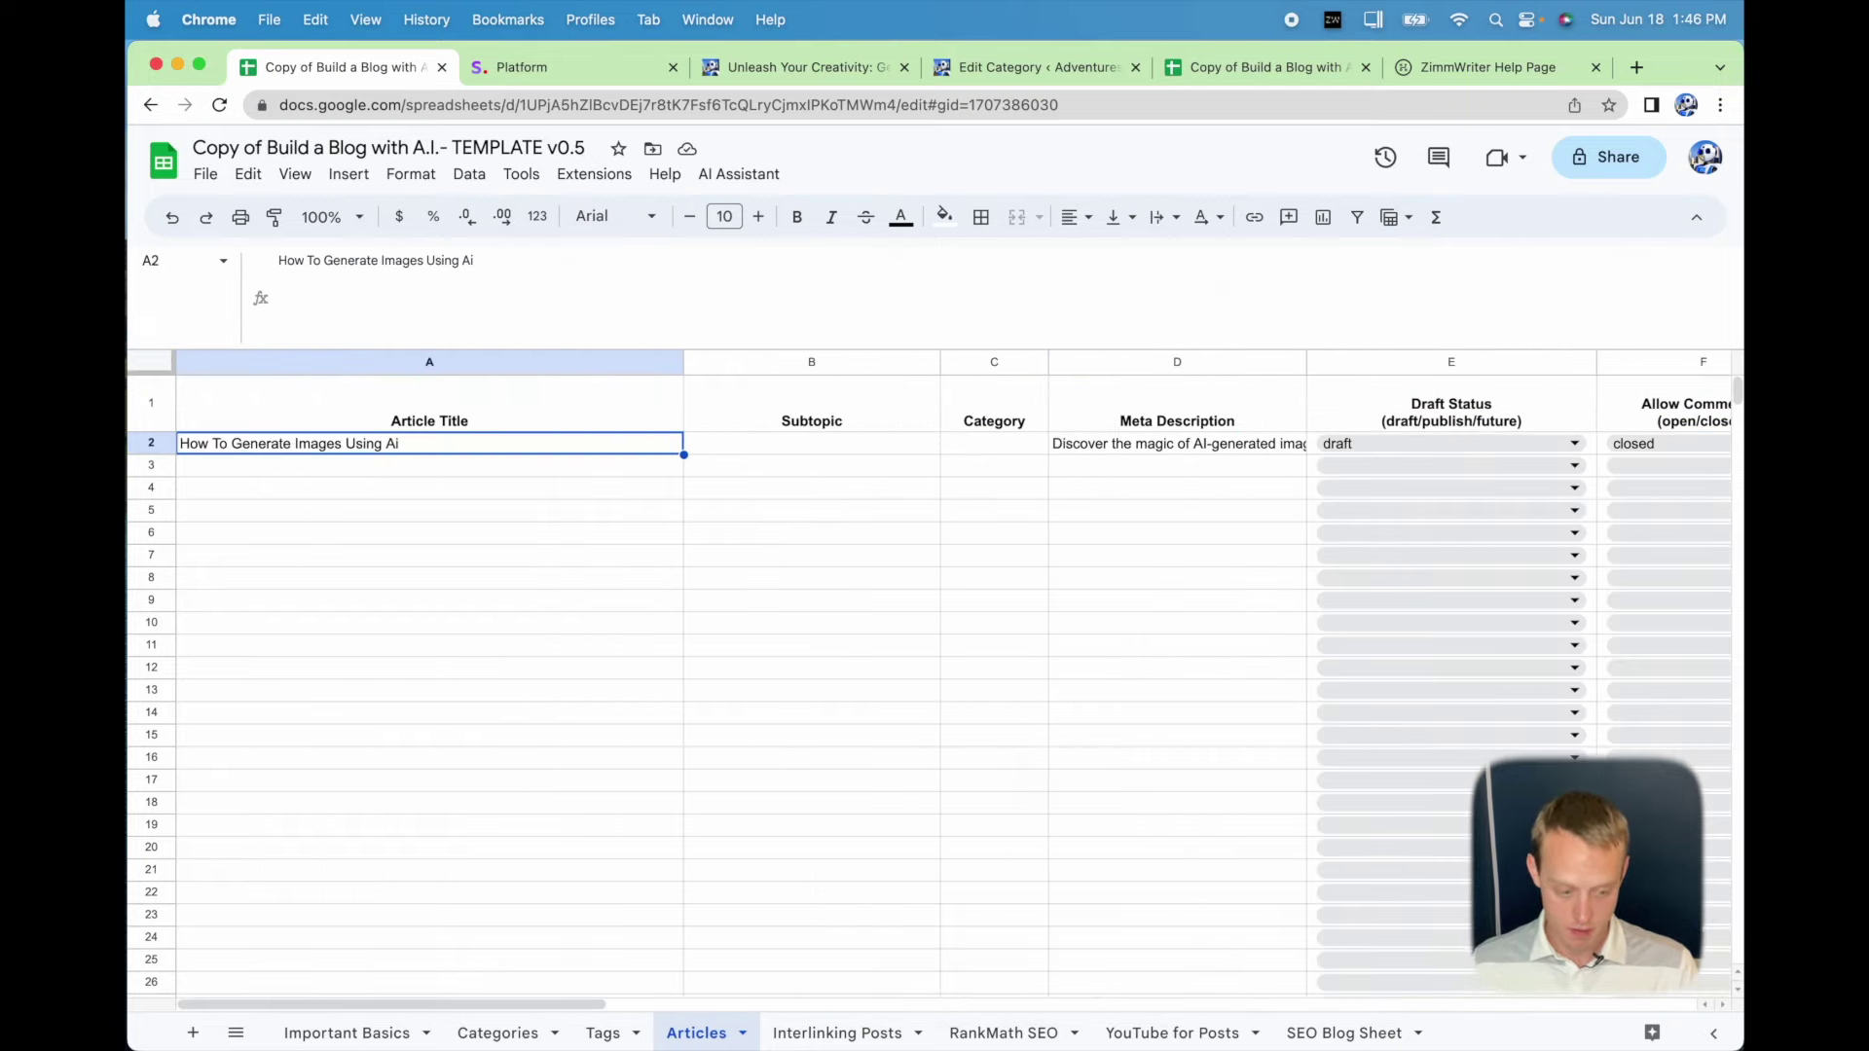
left_click(748, 175)
mouse_move(789, 356)
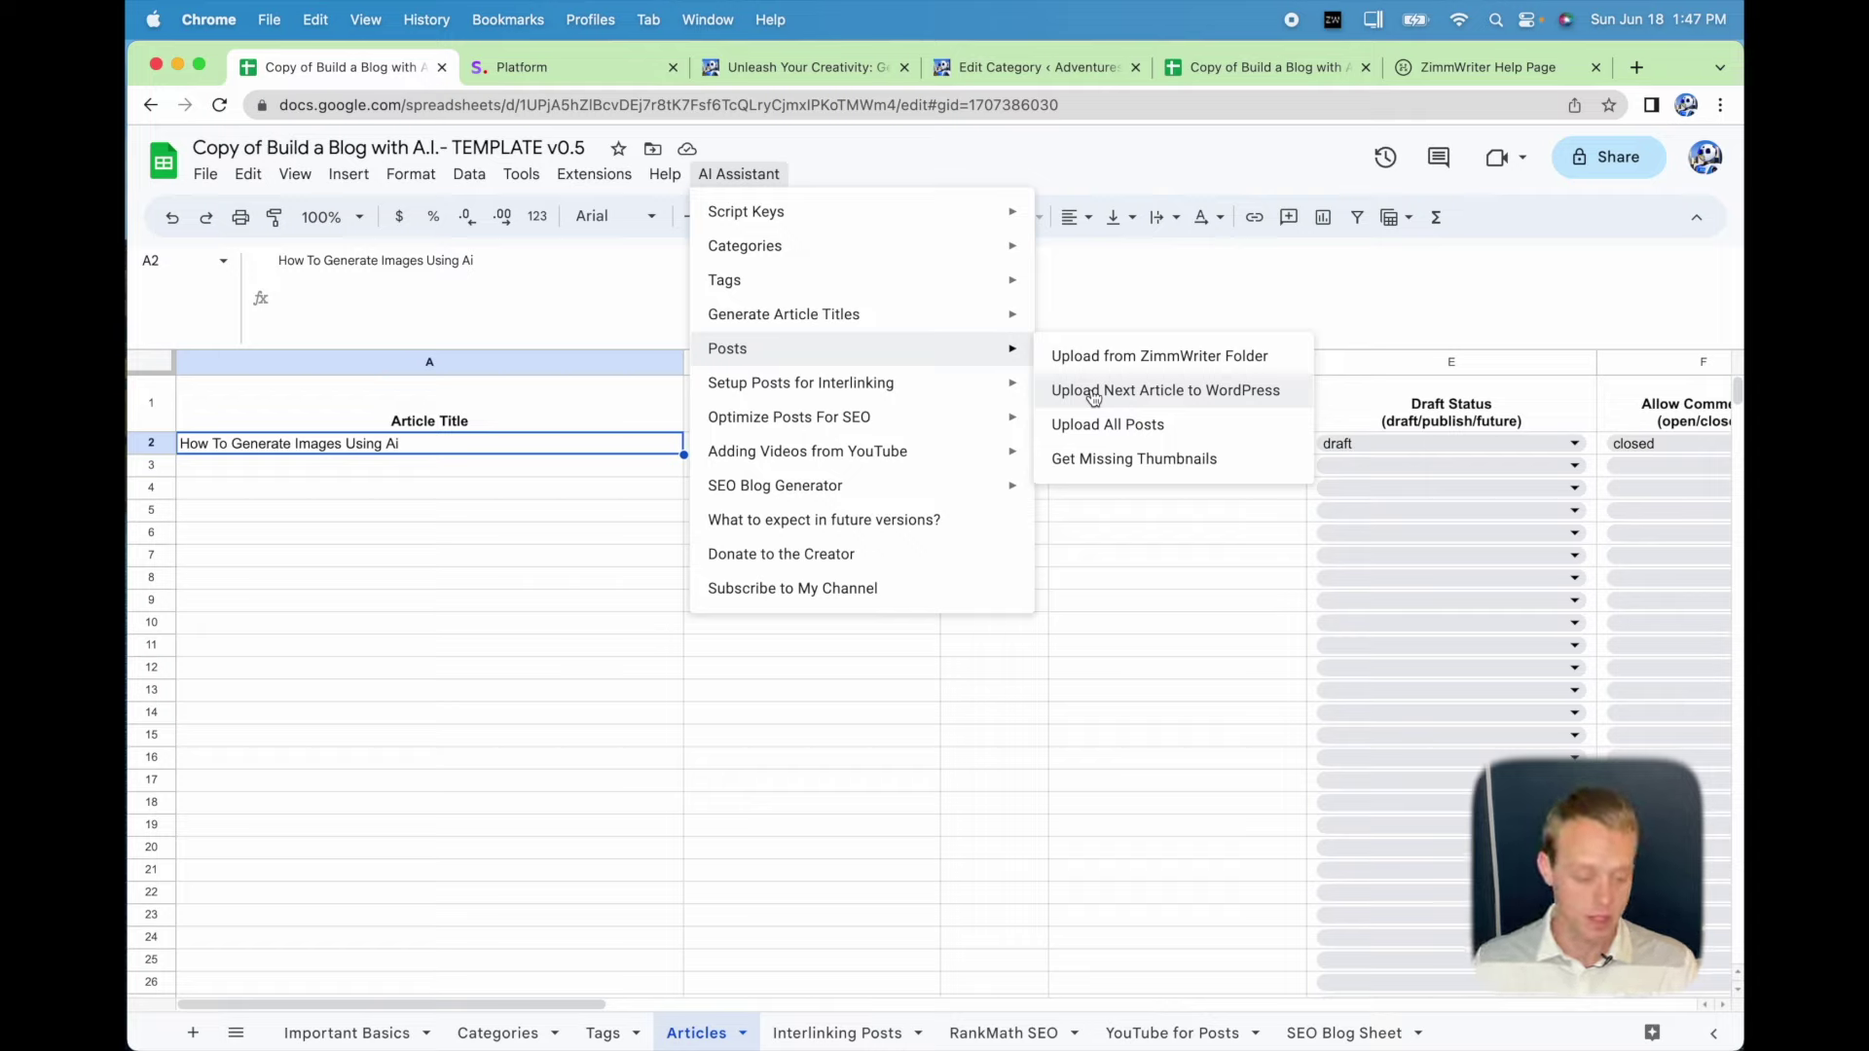
left_click(467, 586)
Fill the article title from A2 down to A8, and clear the copies in A3:A8.
left_click(374, 450)
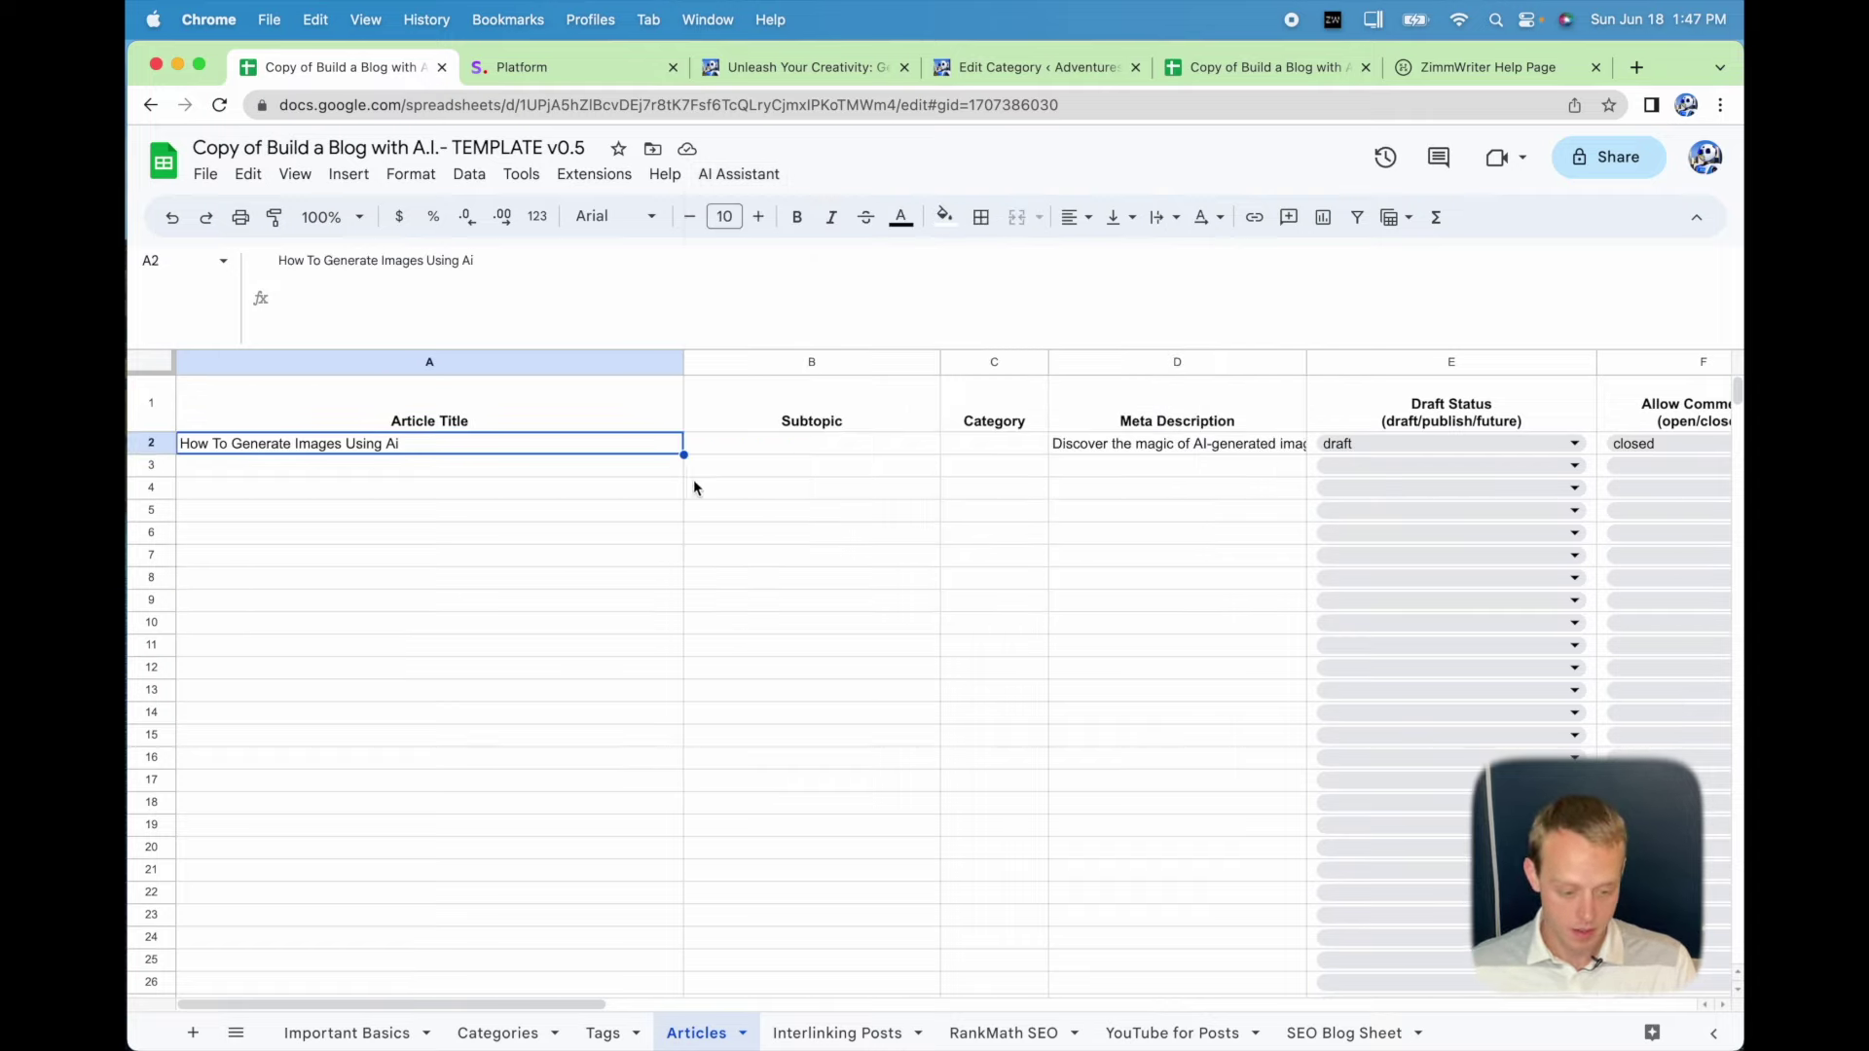
left_click_drag(684, 454, 662, 590)
left_click_drag(329, 467, 347, 582)
key("Delete")
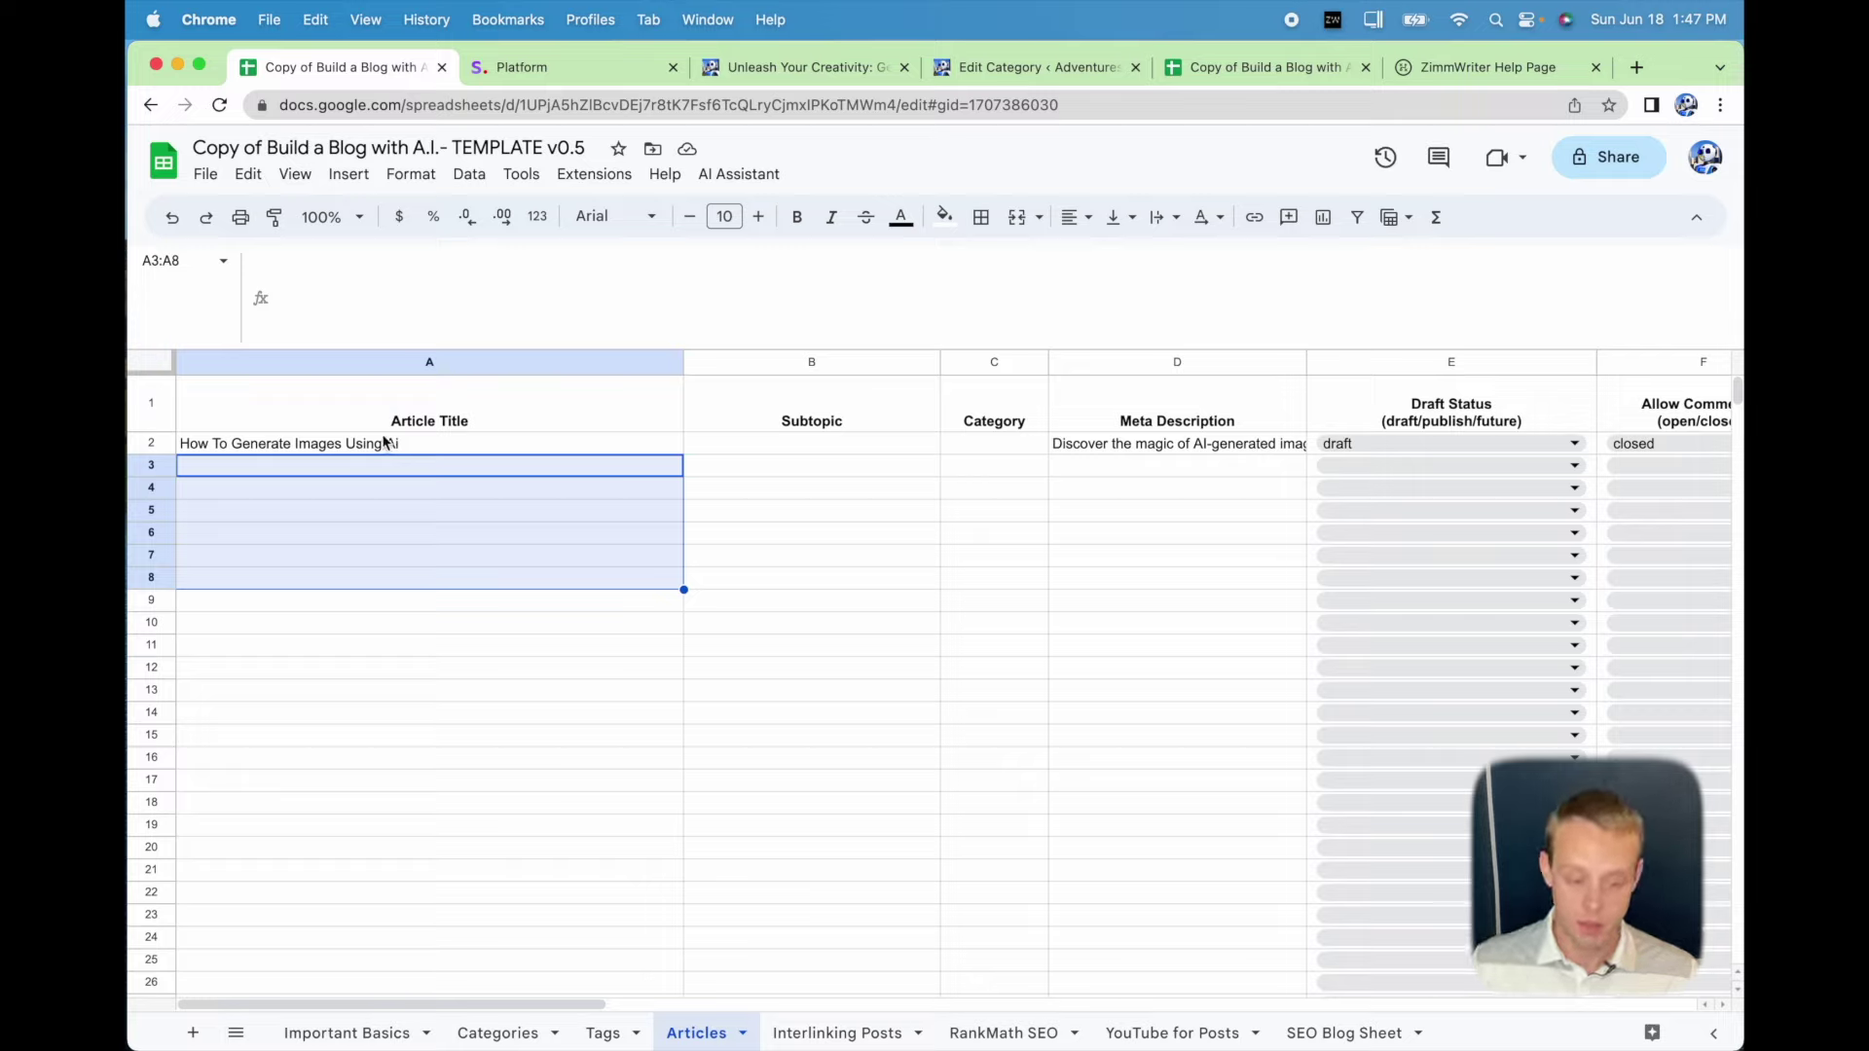
Review the AI Assistant's Posts commands and the cells of row 2 from Article Title through Subheading Image Information.
left_click(739, 175)
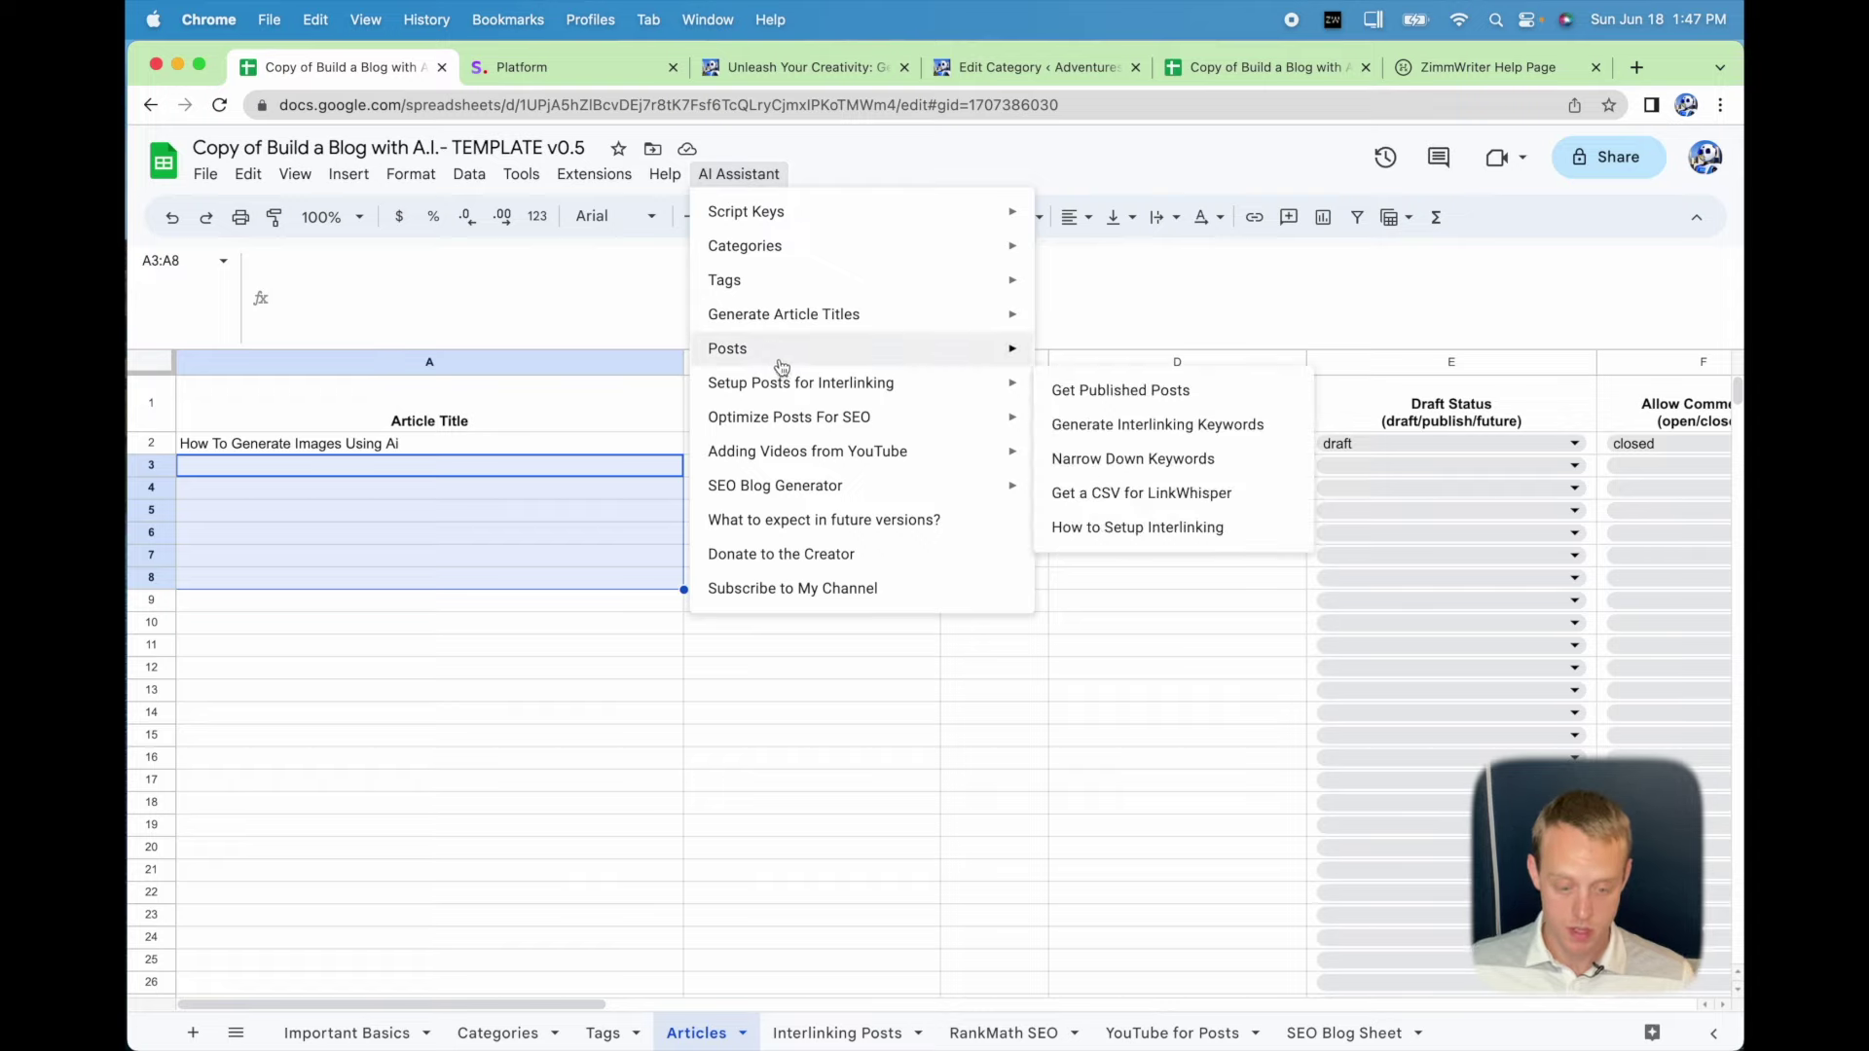
mouse_move(798, 348)
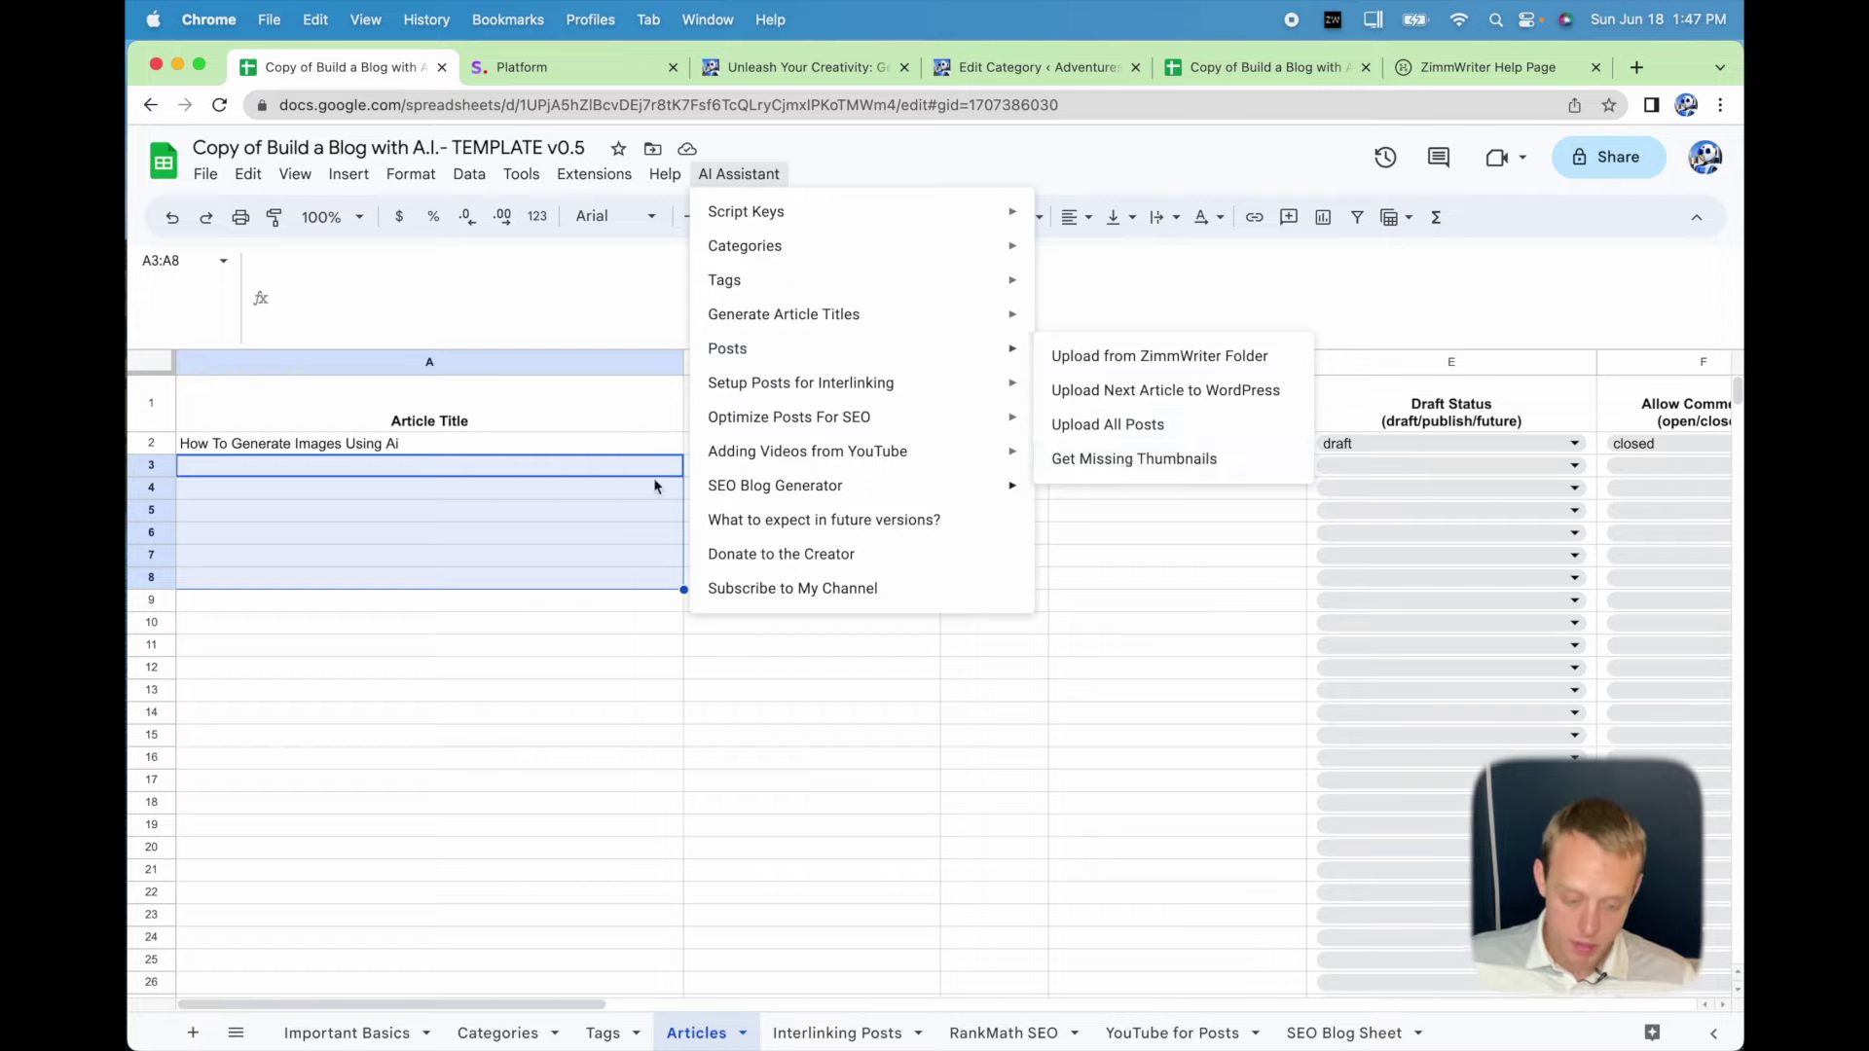
left_click(521, 444)
key("Tab")
key("Tab")
key("Tab")
key("Tab")
key("Tab")
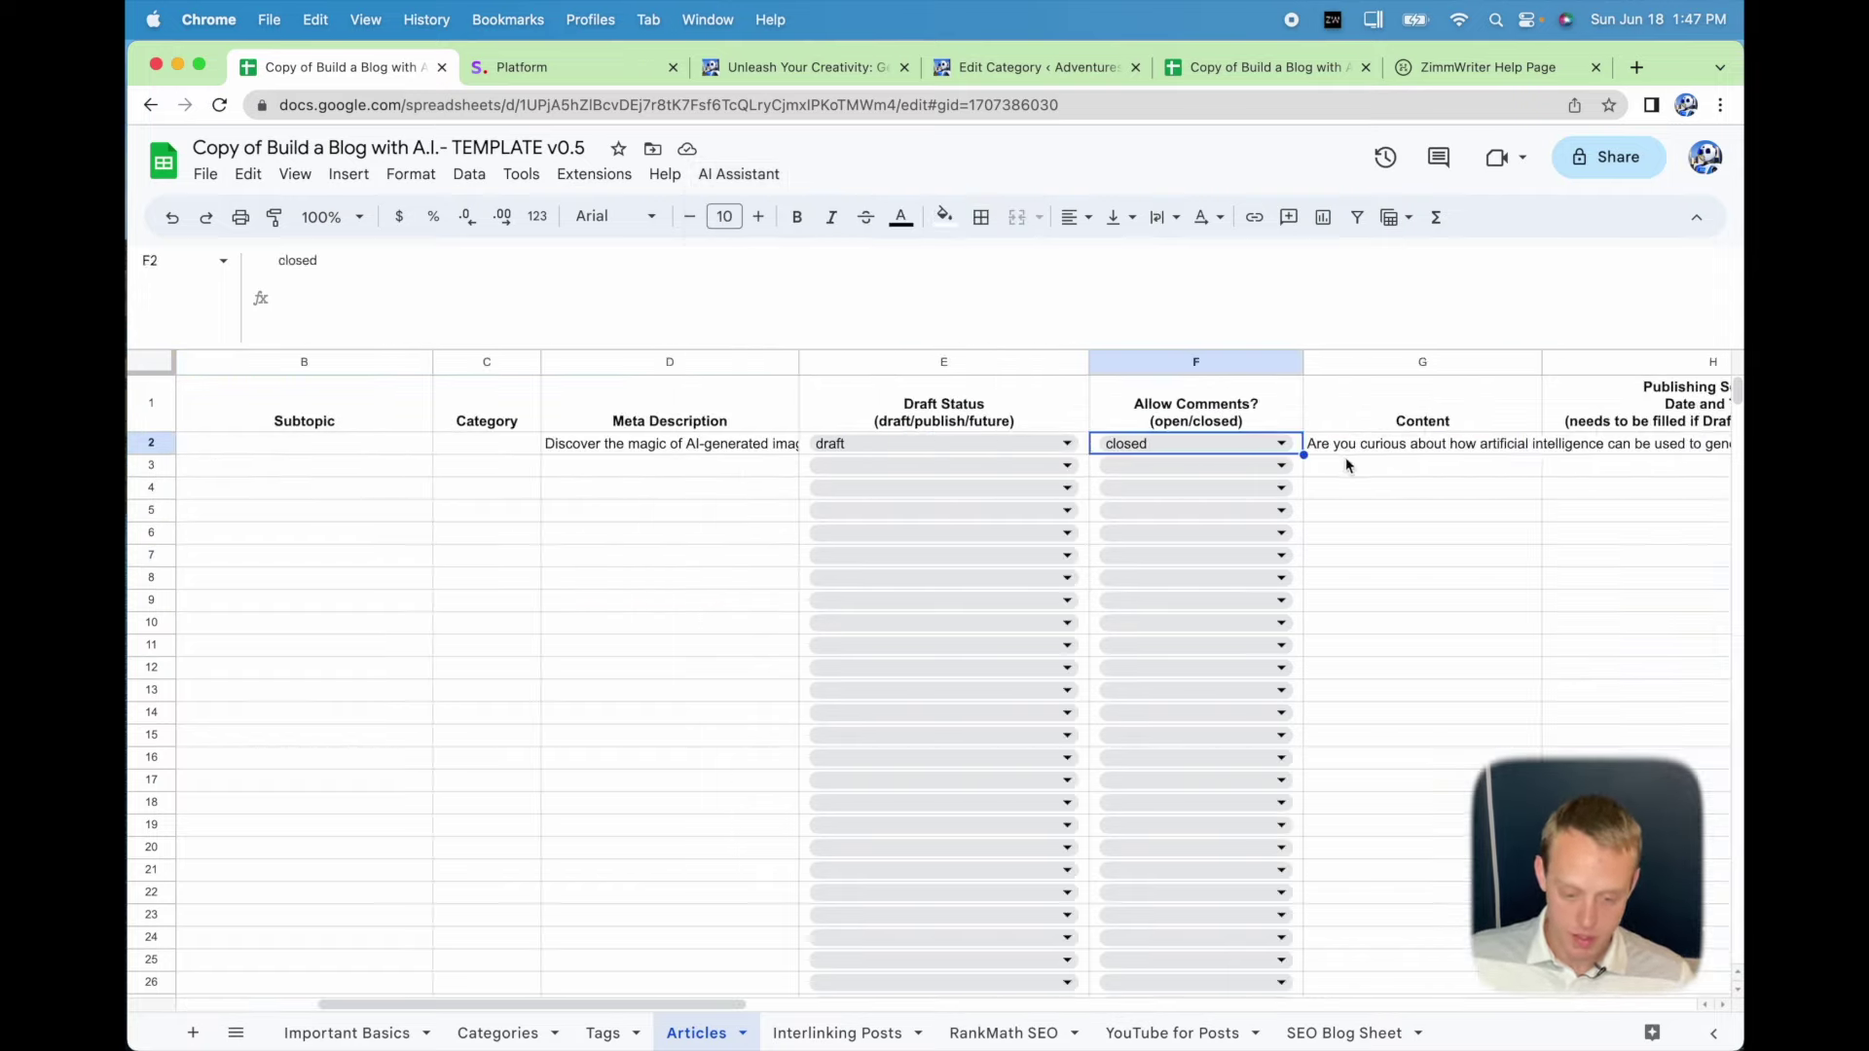
key("Tab")
key("Tab")
key("Tab")
key("Tab")
key("Tab")
key("Tab")
key("Tab")
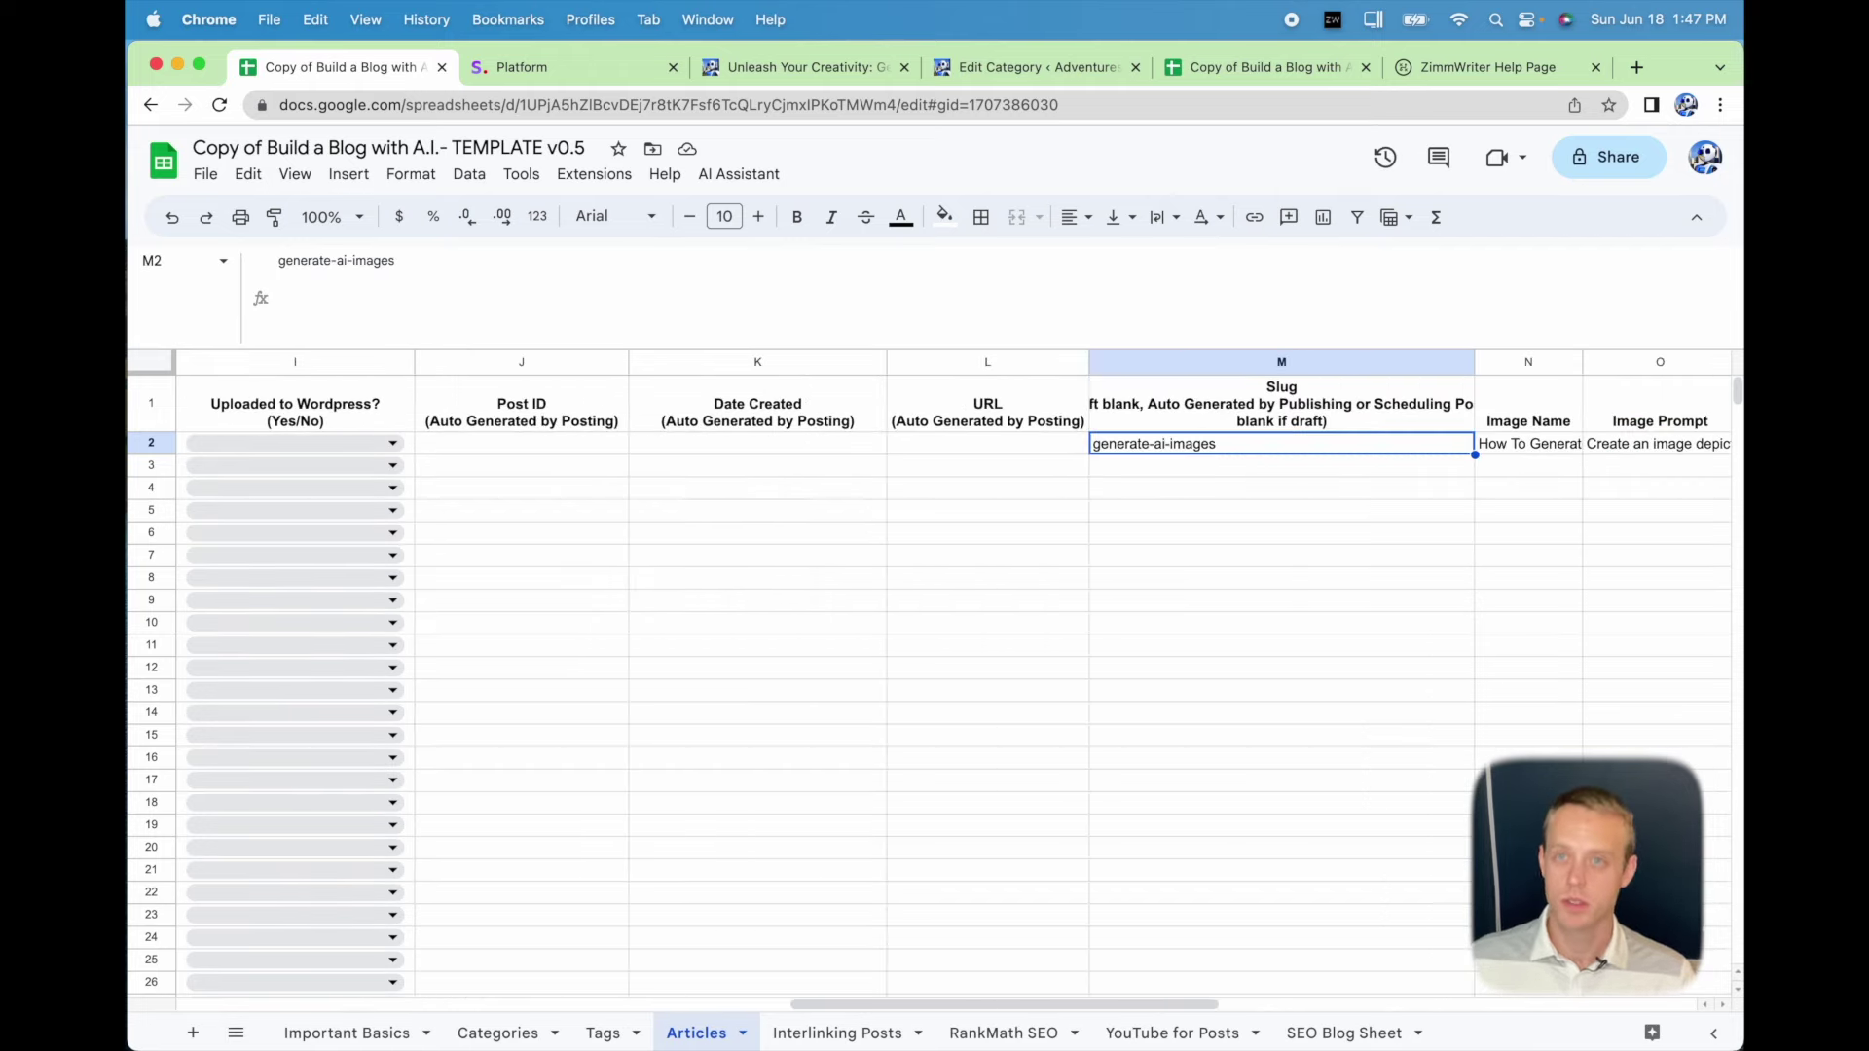
key("Tab")
key("Tab")
key("Tab")
key("Tab")
key("Tab")
key("Tab")
key("Tab")
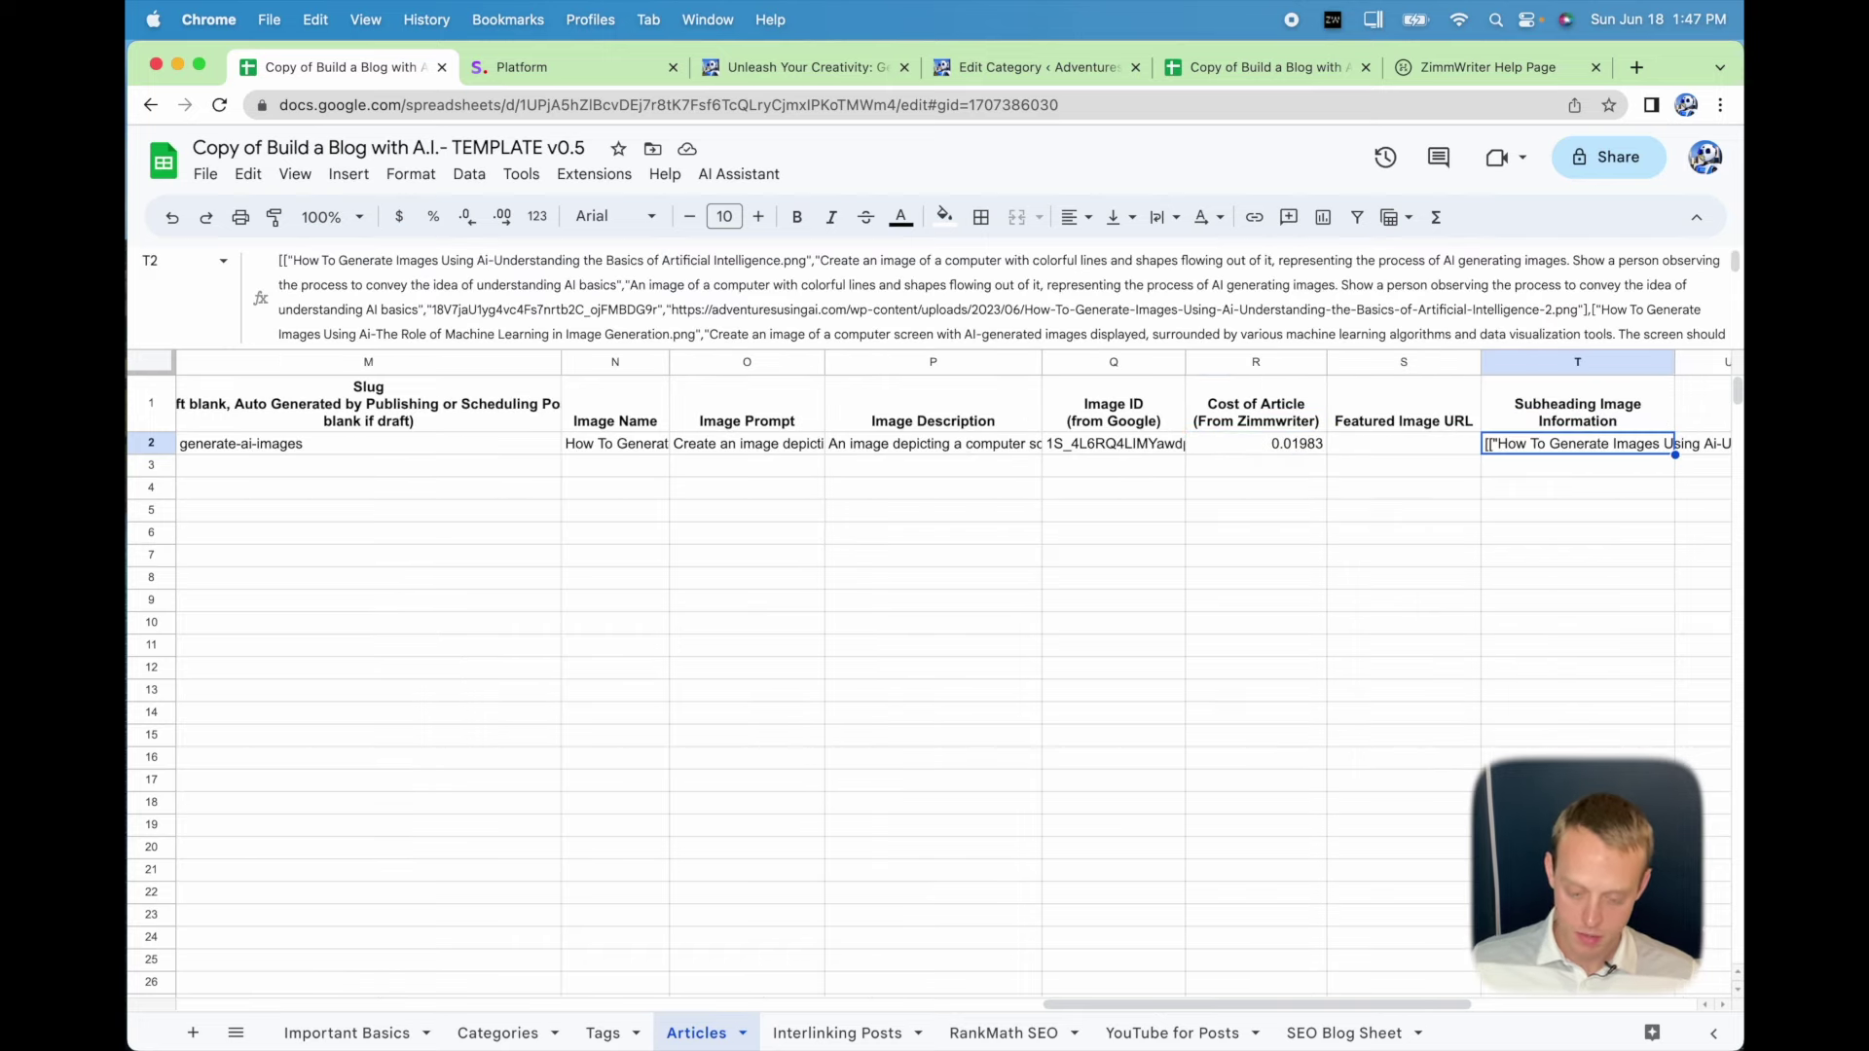
Select the Featured Image URL cell in row 2 and run Upload All Posts from the AI Assistant's Posts commands.
left_click(1404, 443)
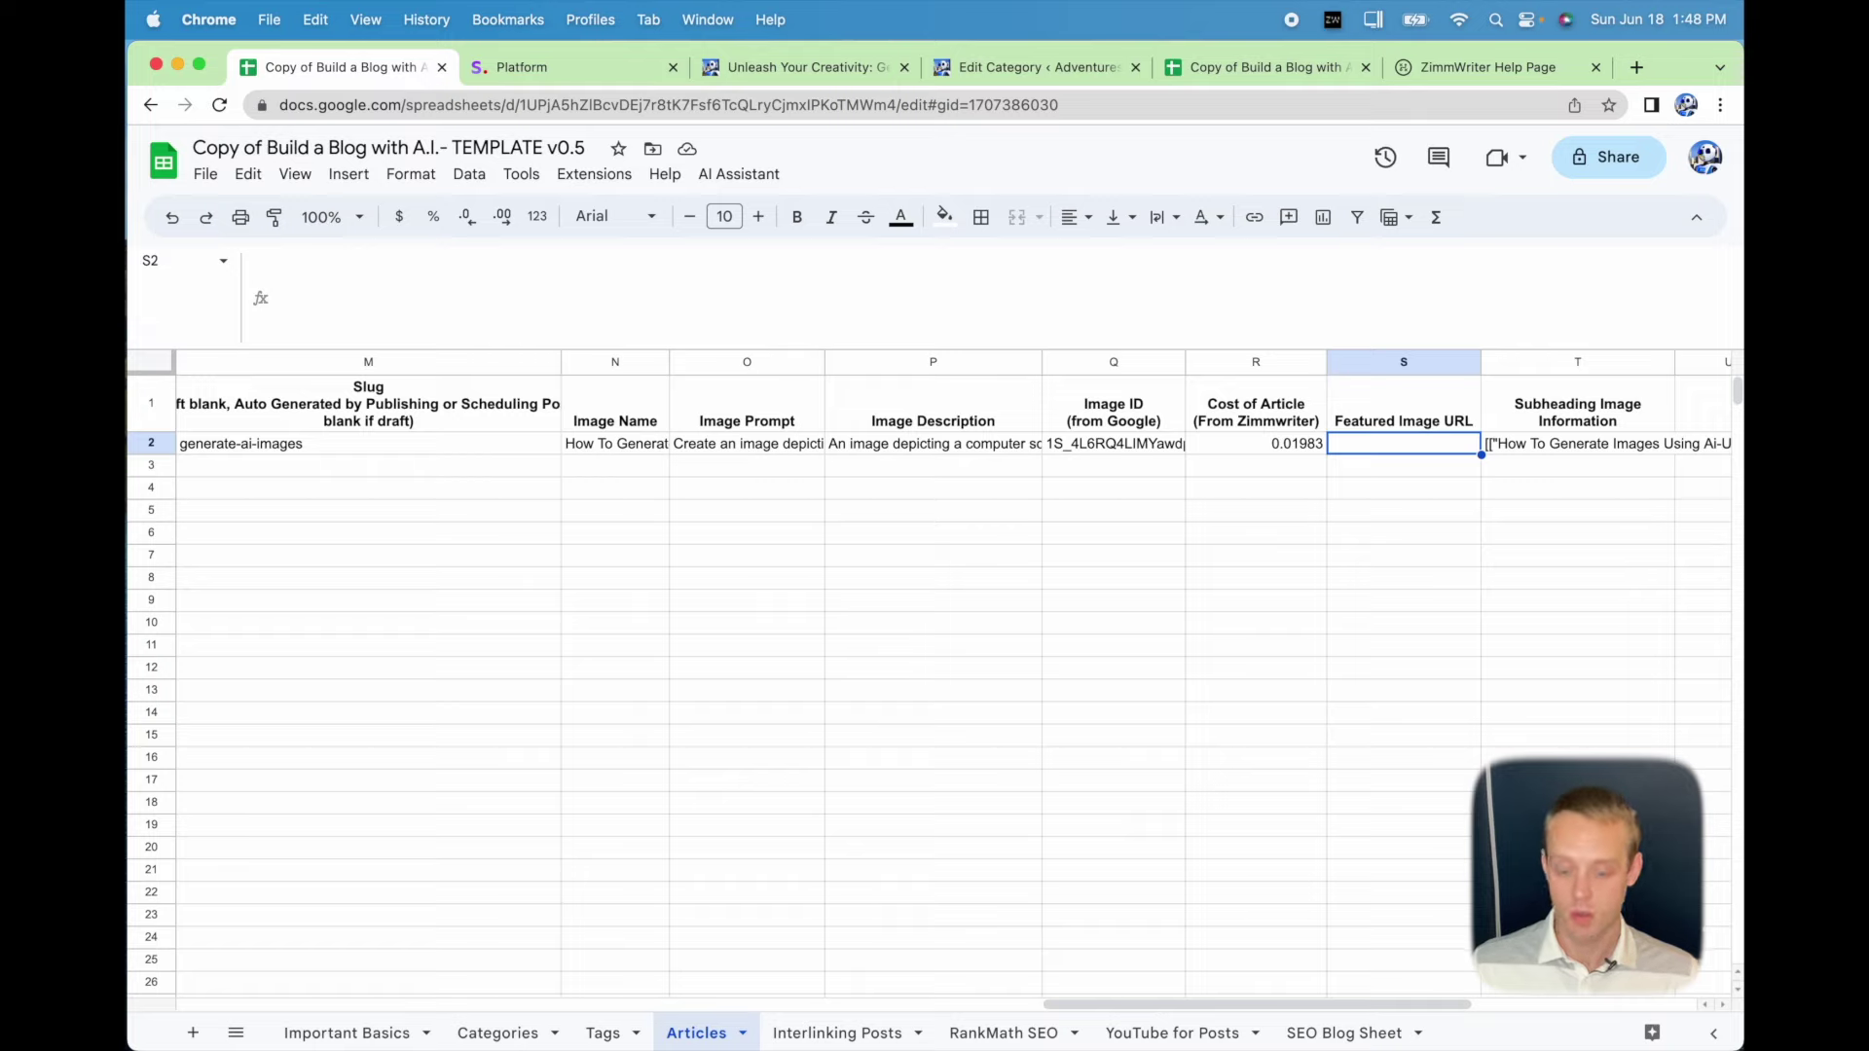
left_click(740, 175)
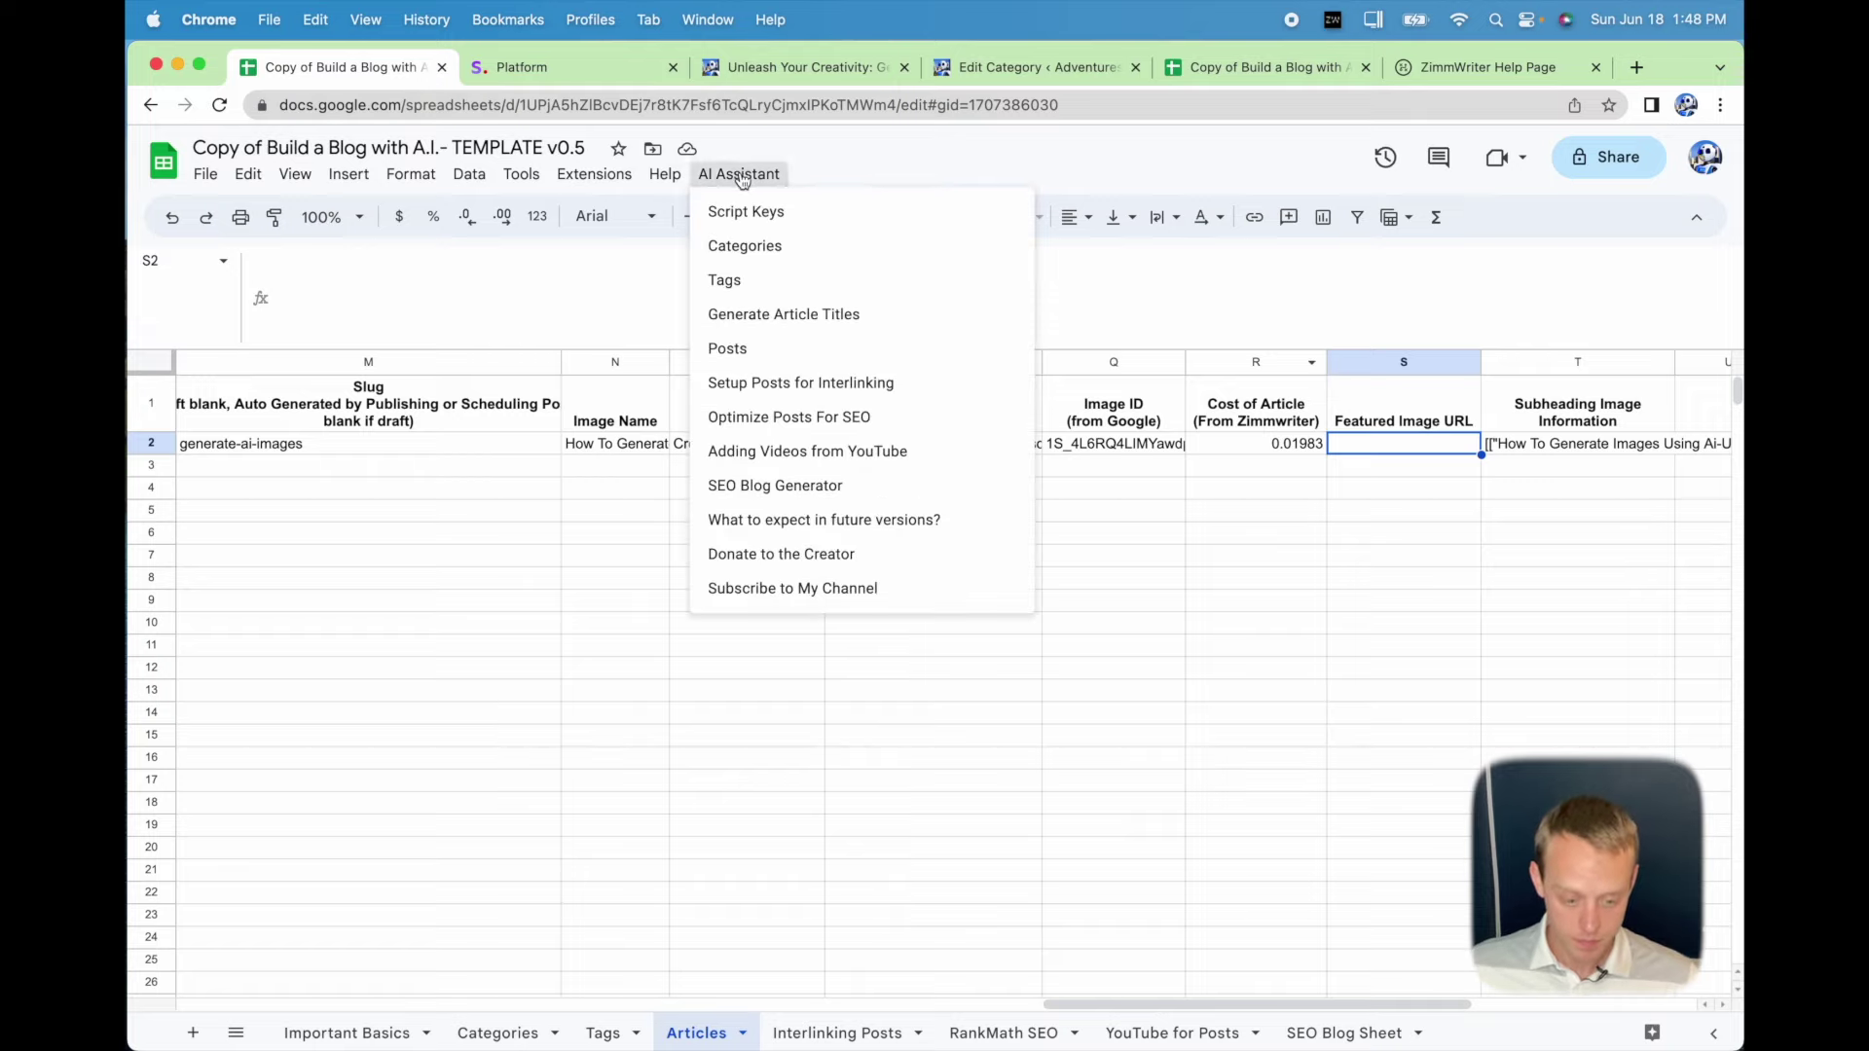
left_click(1226, 458)
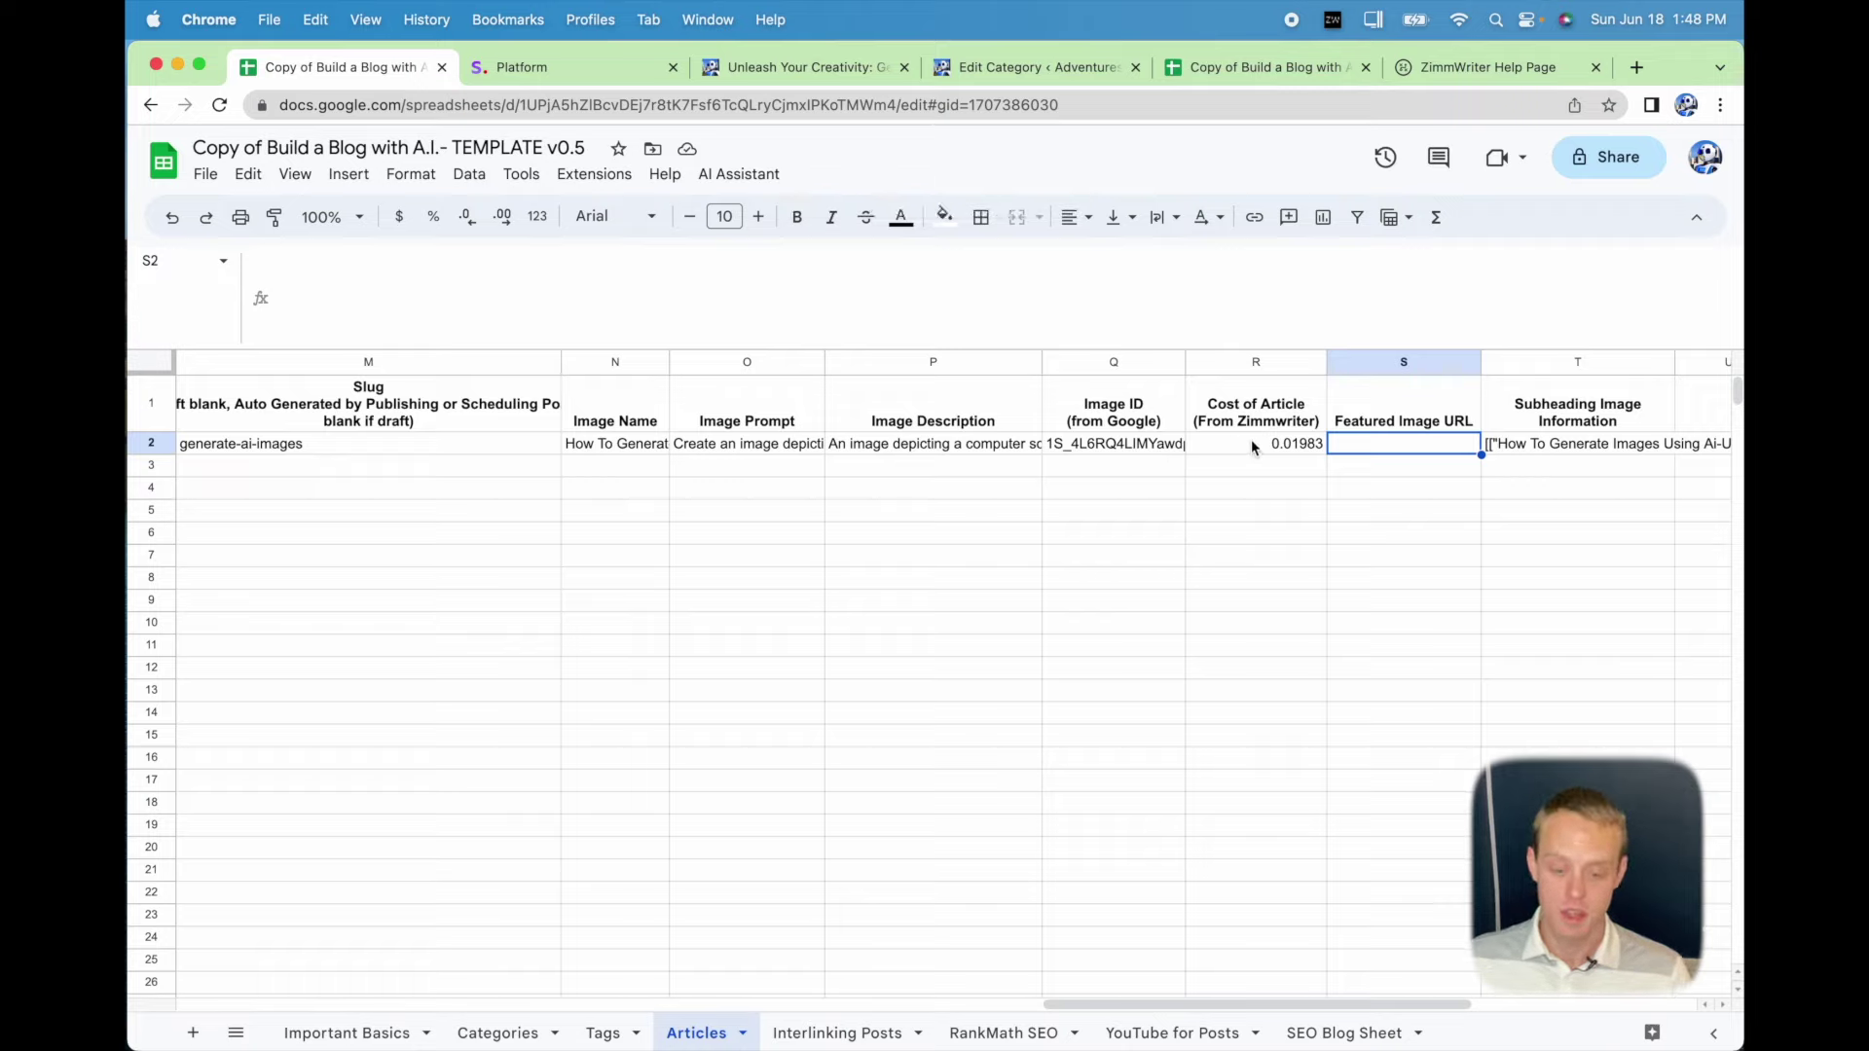
left_click(740, 175)
mouse_move(827, 349)
left_click(1163, 425)
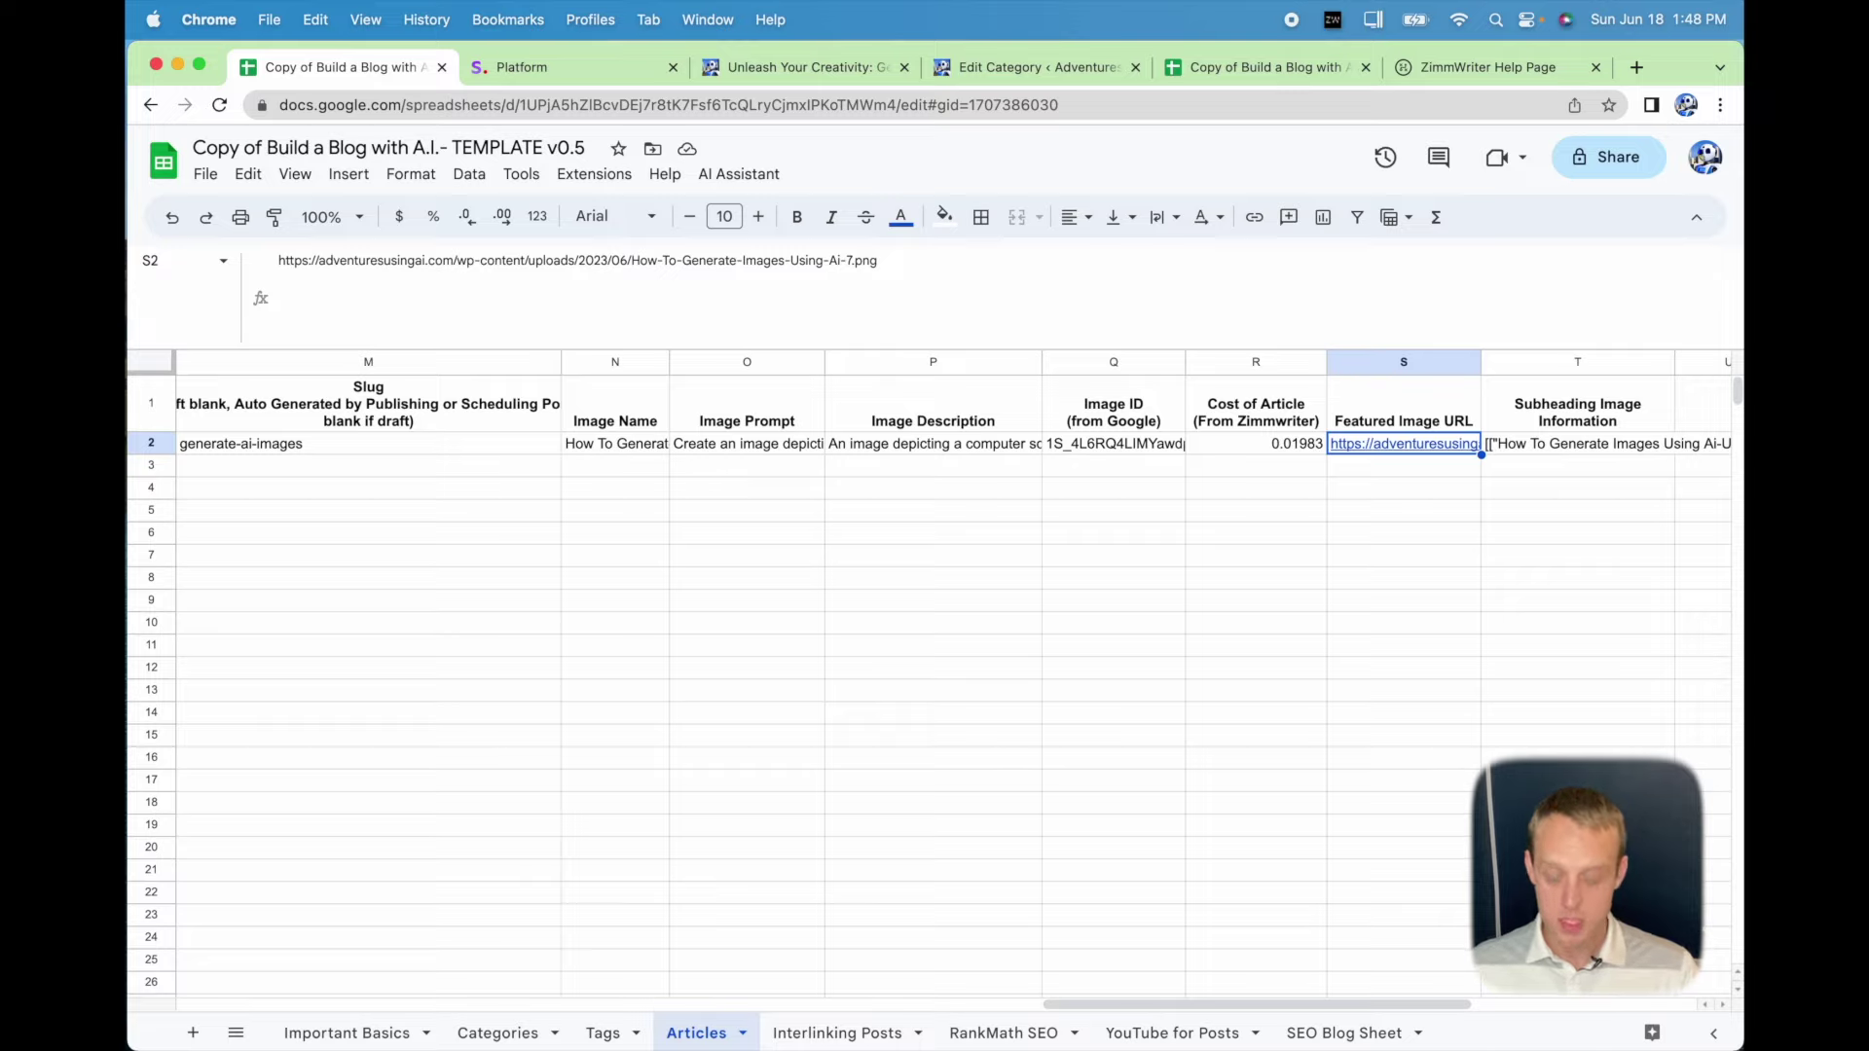
Review the Cost of Article and Featured Image URL columns, and view the managed WordPress website hosting page.
left_click(1256, 443)
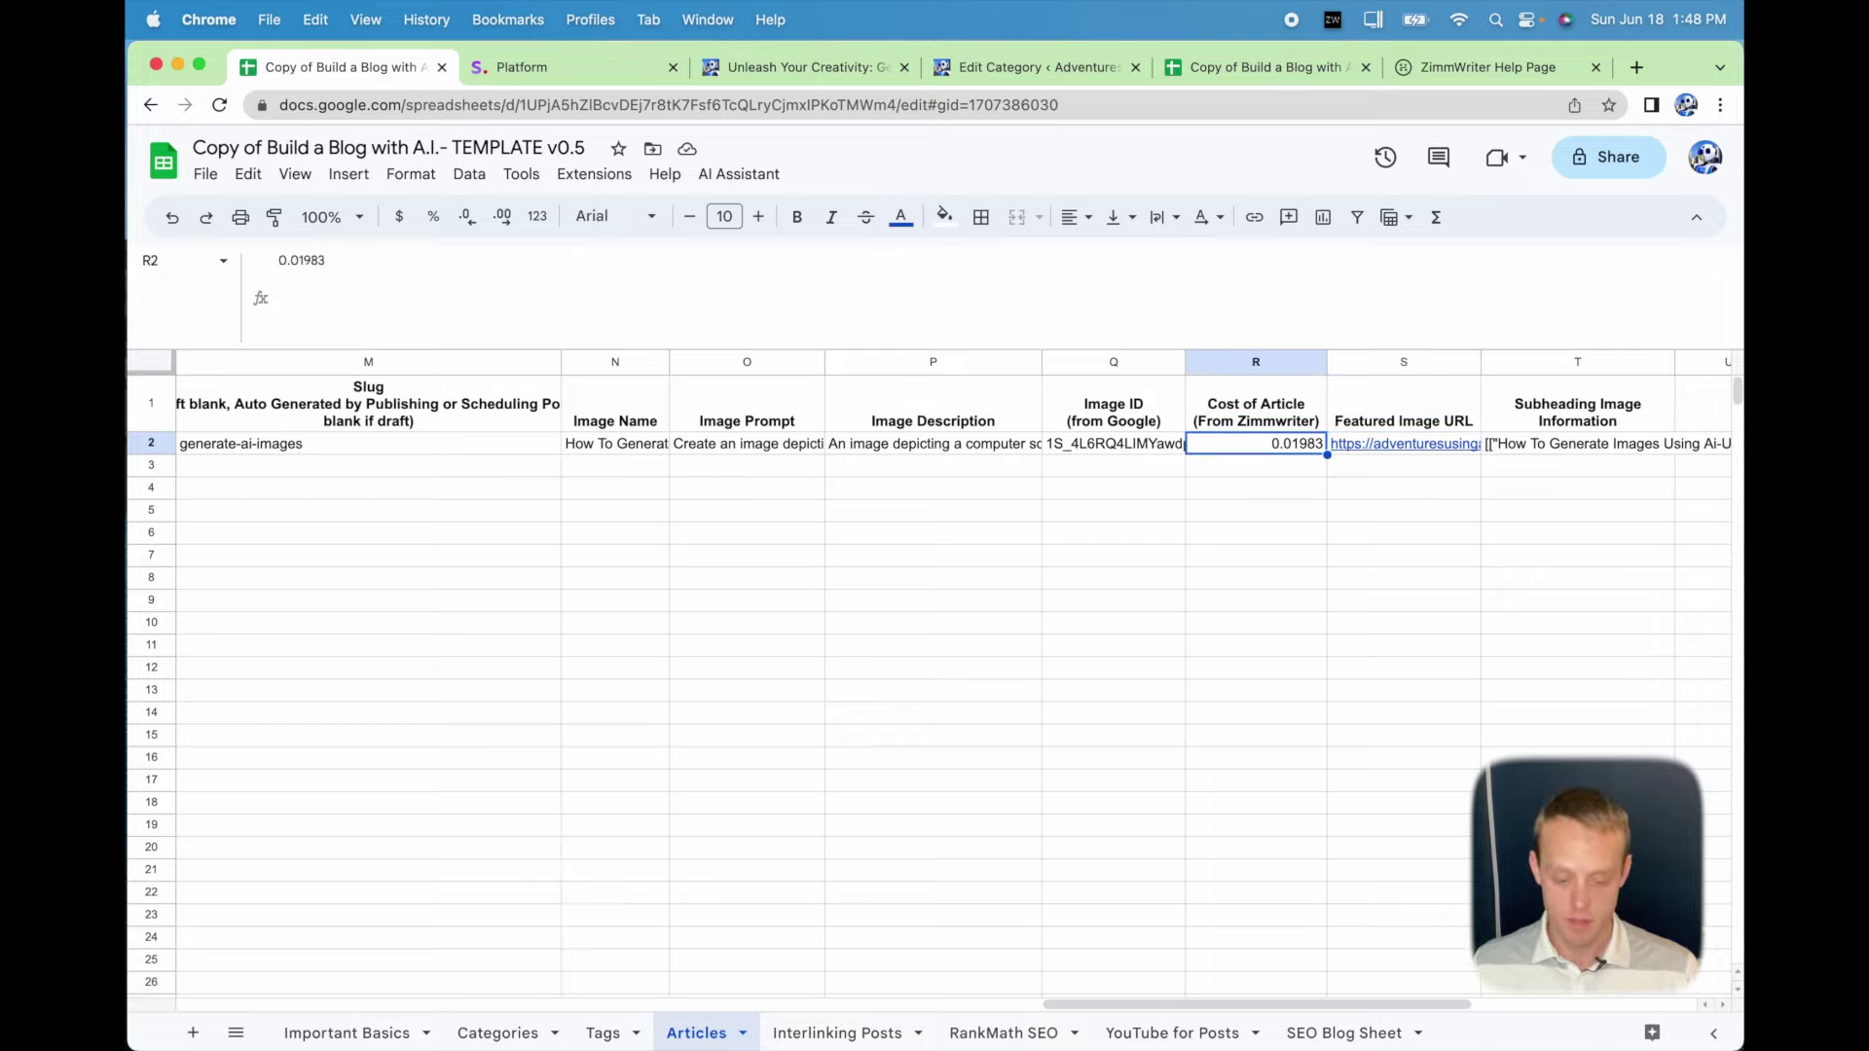
left_click(1256, 403)
left_click(1404, 403)
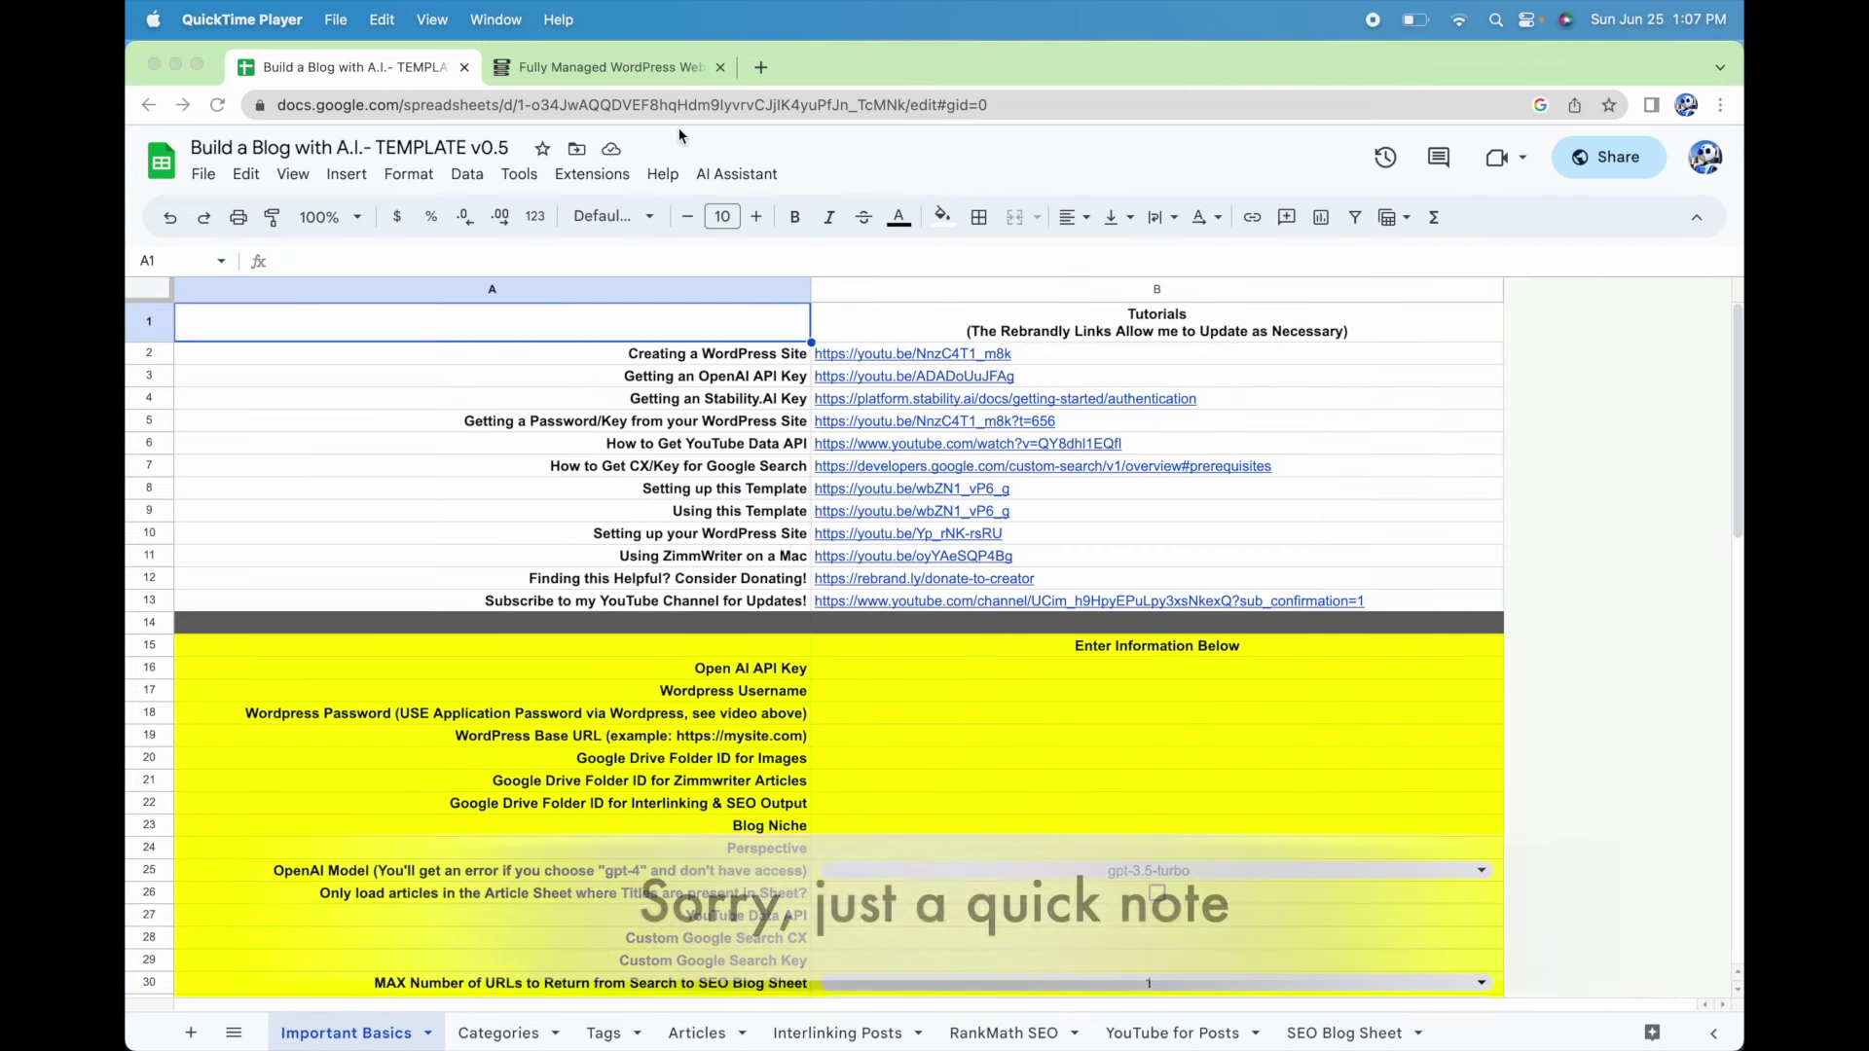
left_click(648, 68)
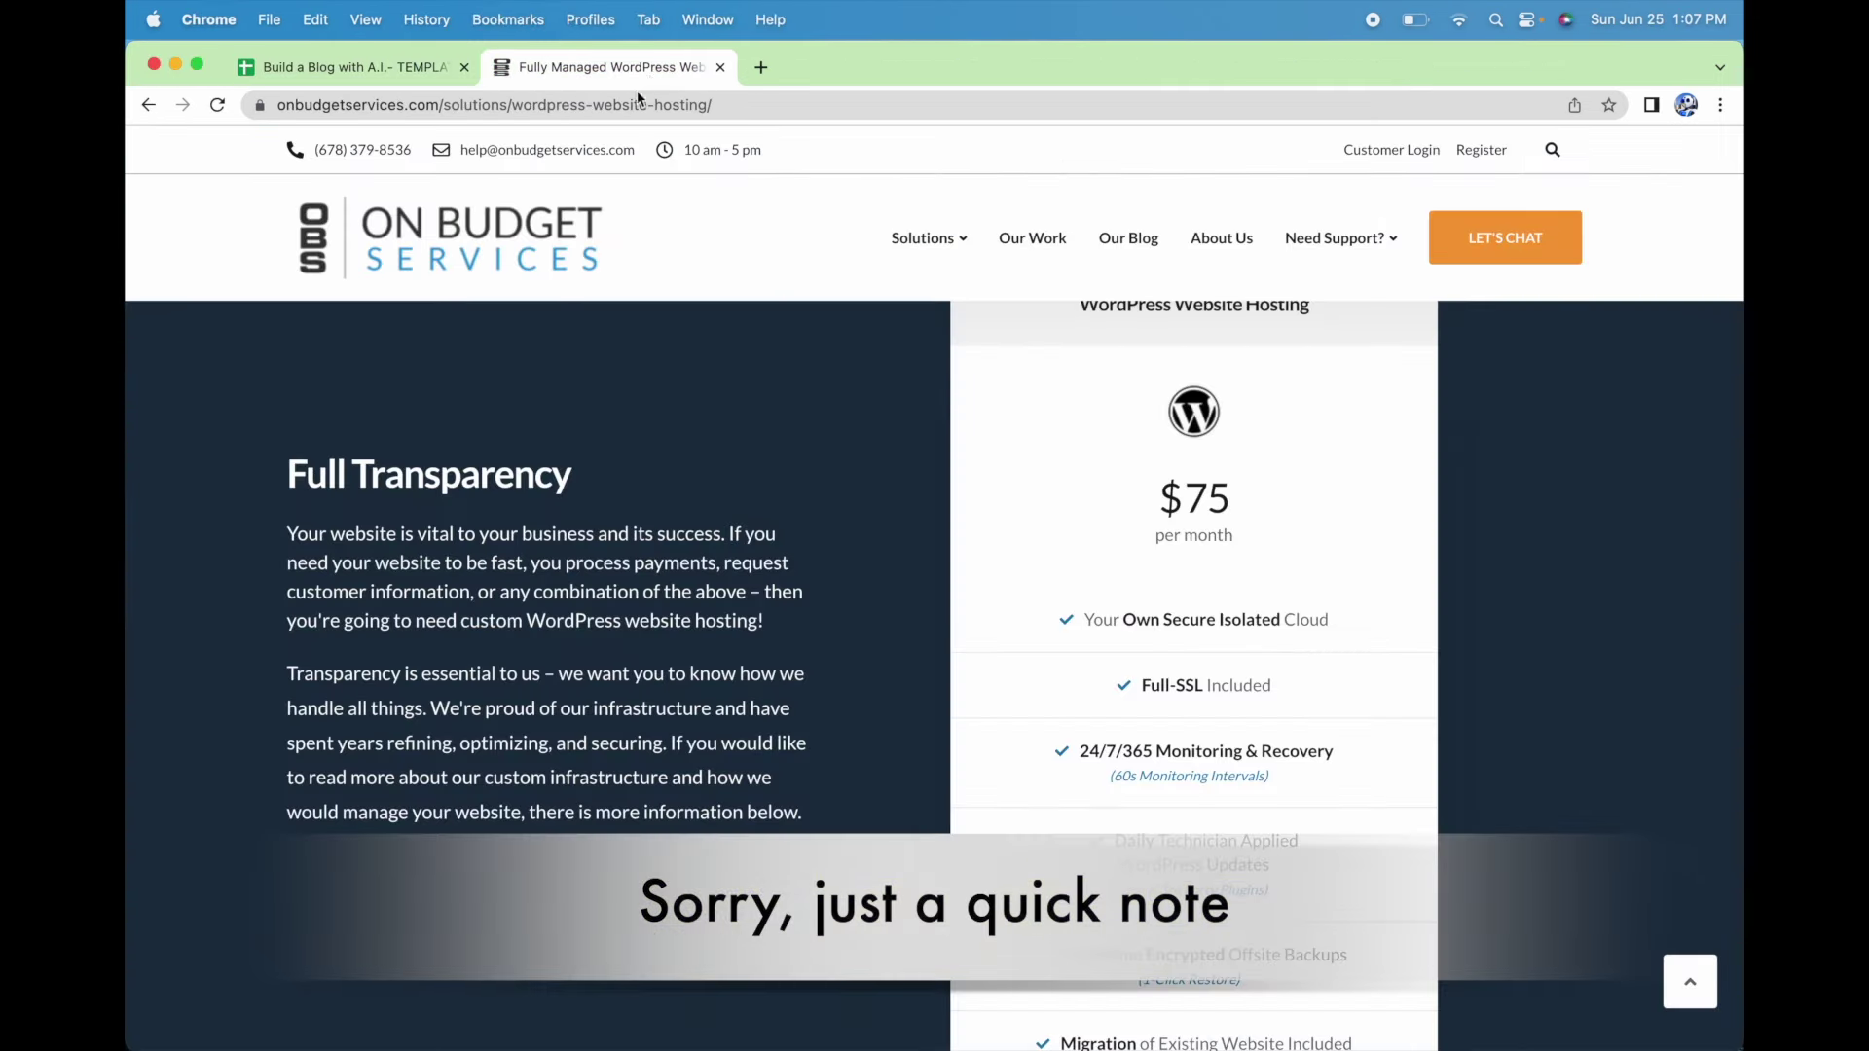
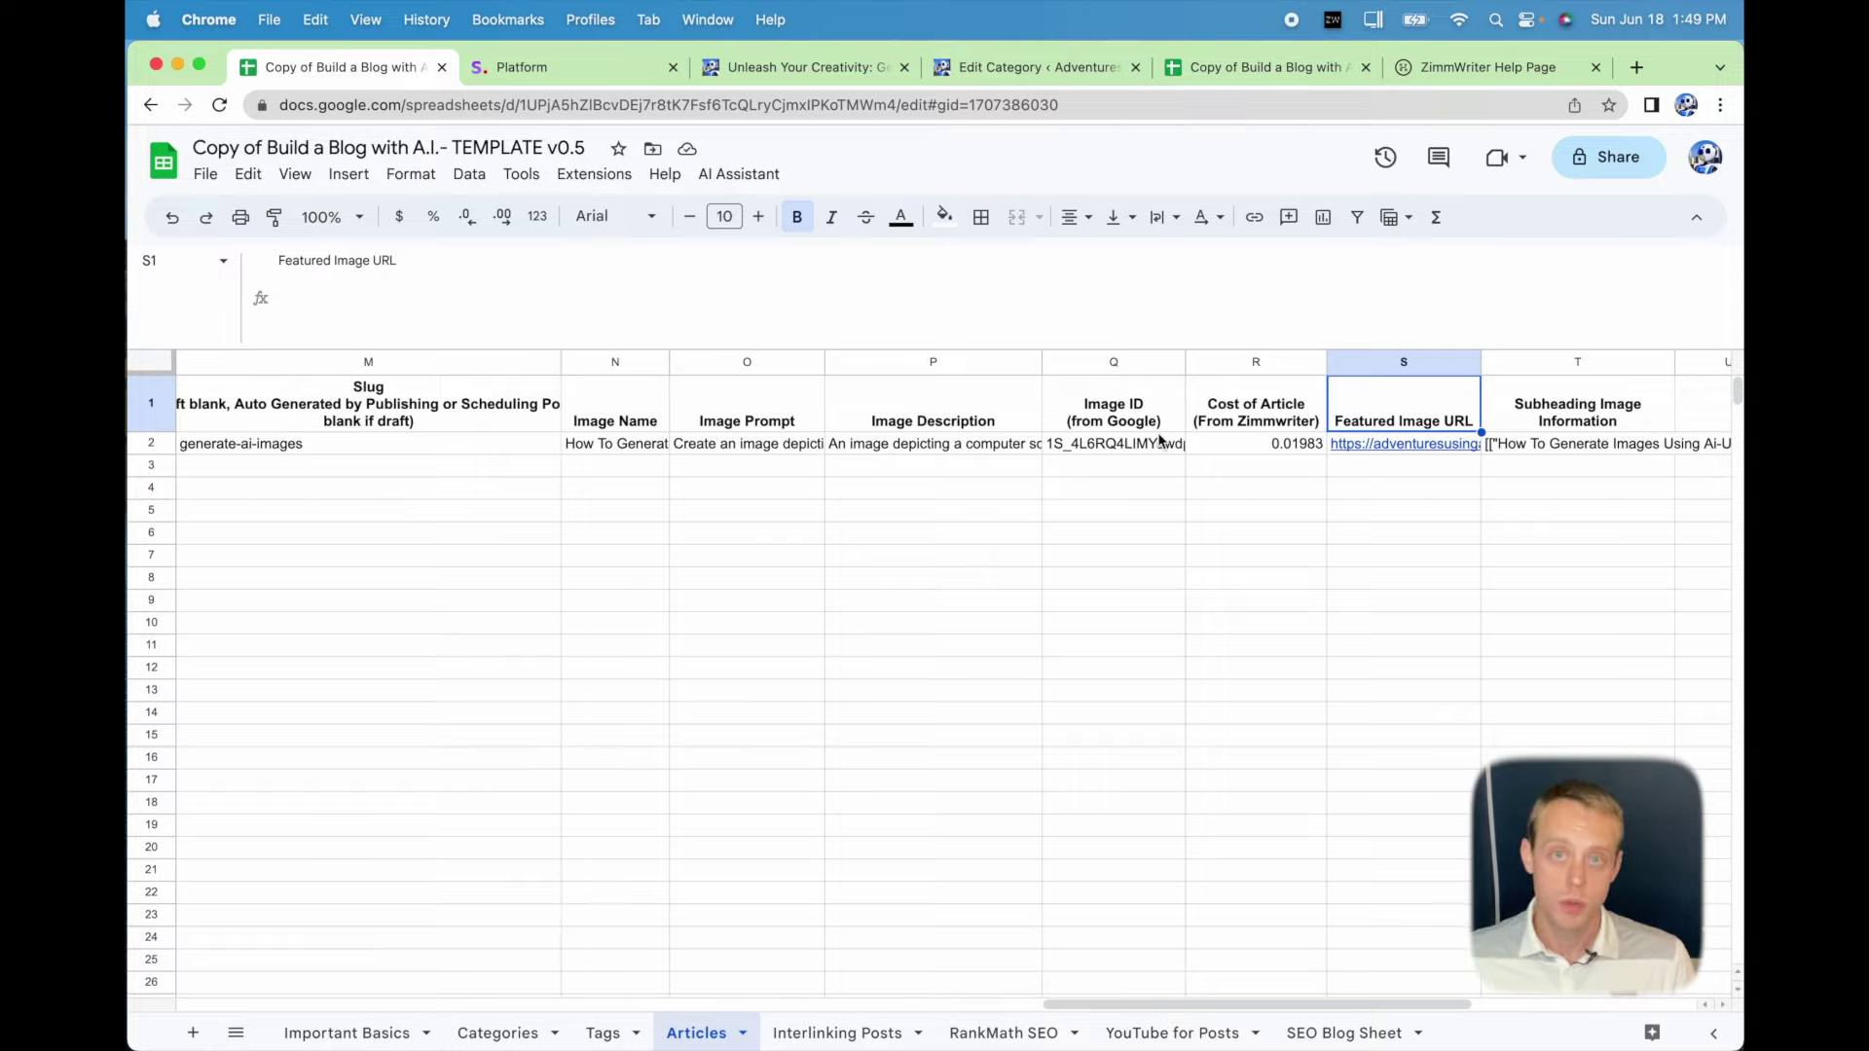
Examine the "What Does this Error Mean?" link and the donation row in the Important Basics sheet.
left_click(356, 1036)
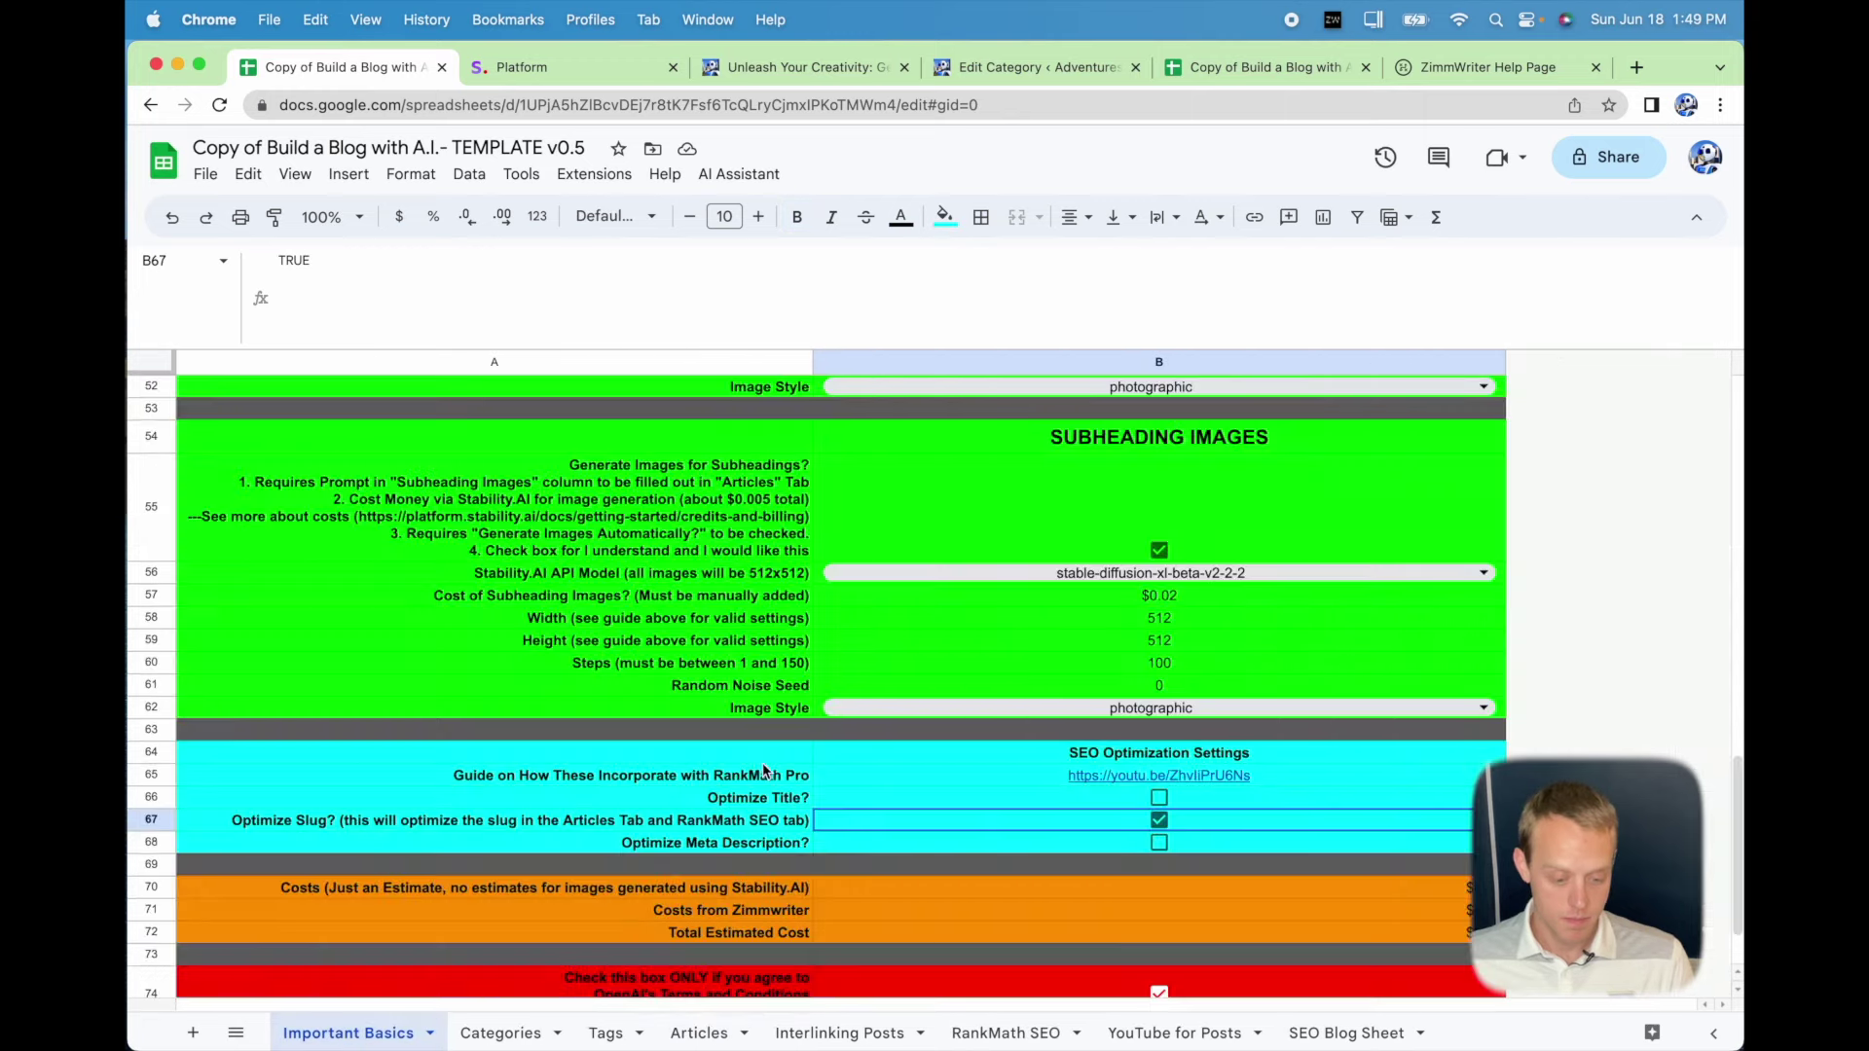
scroll(708, 518, "up", 15)
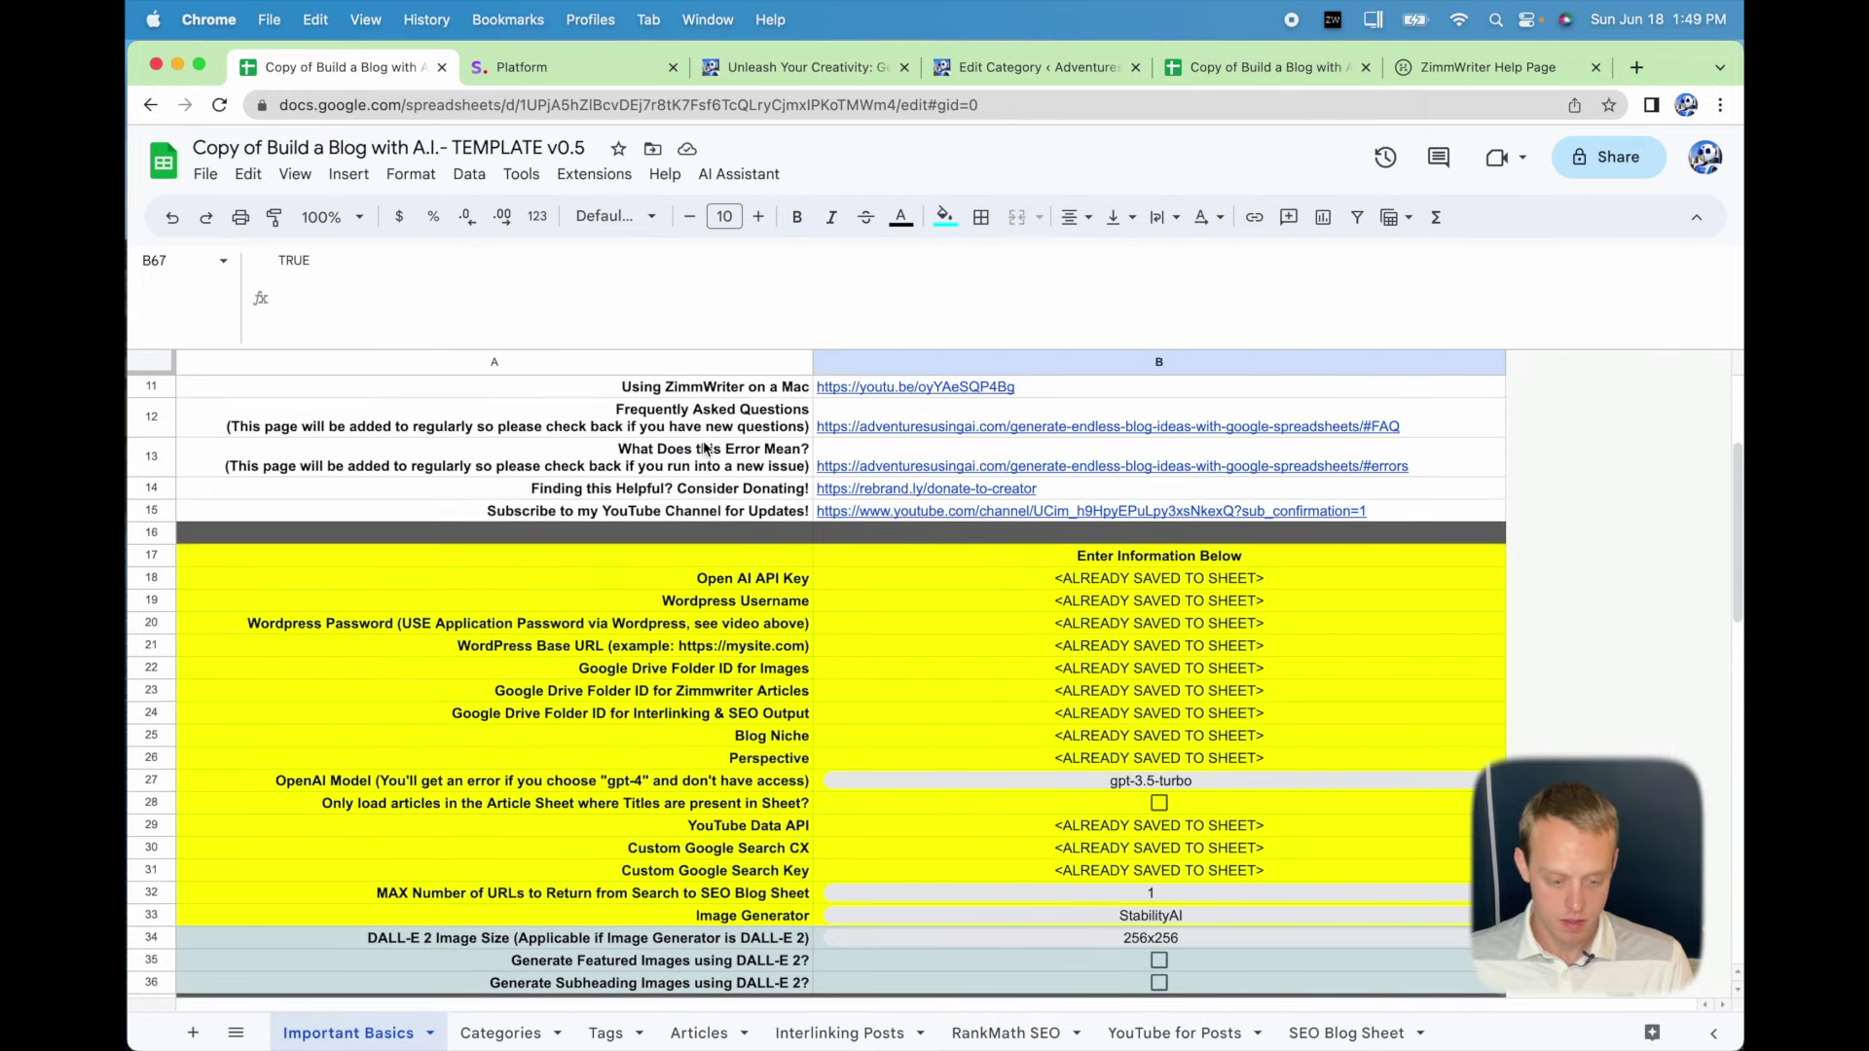
left_click_drag(708, 458, 973, 468)
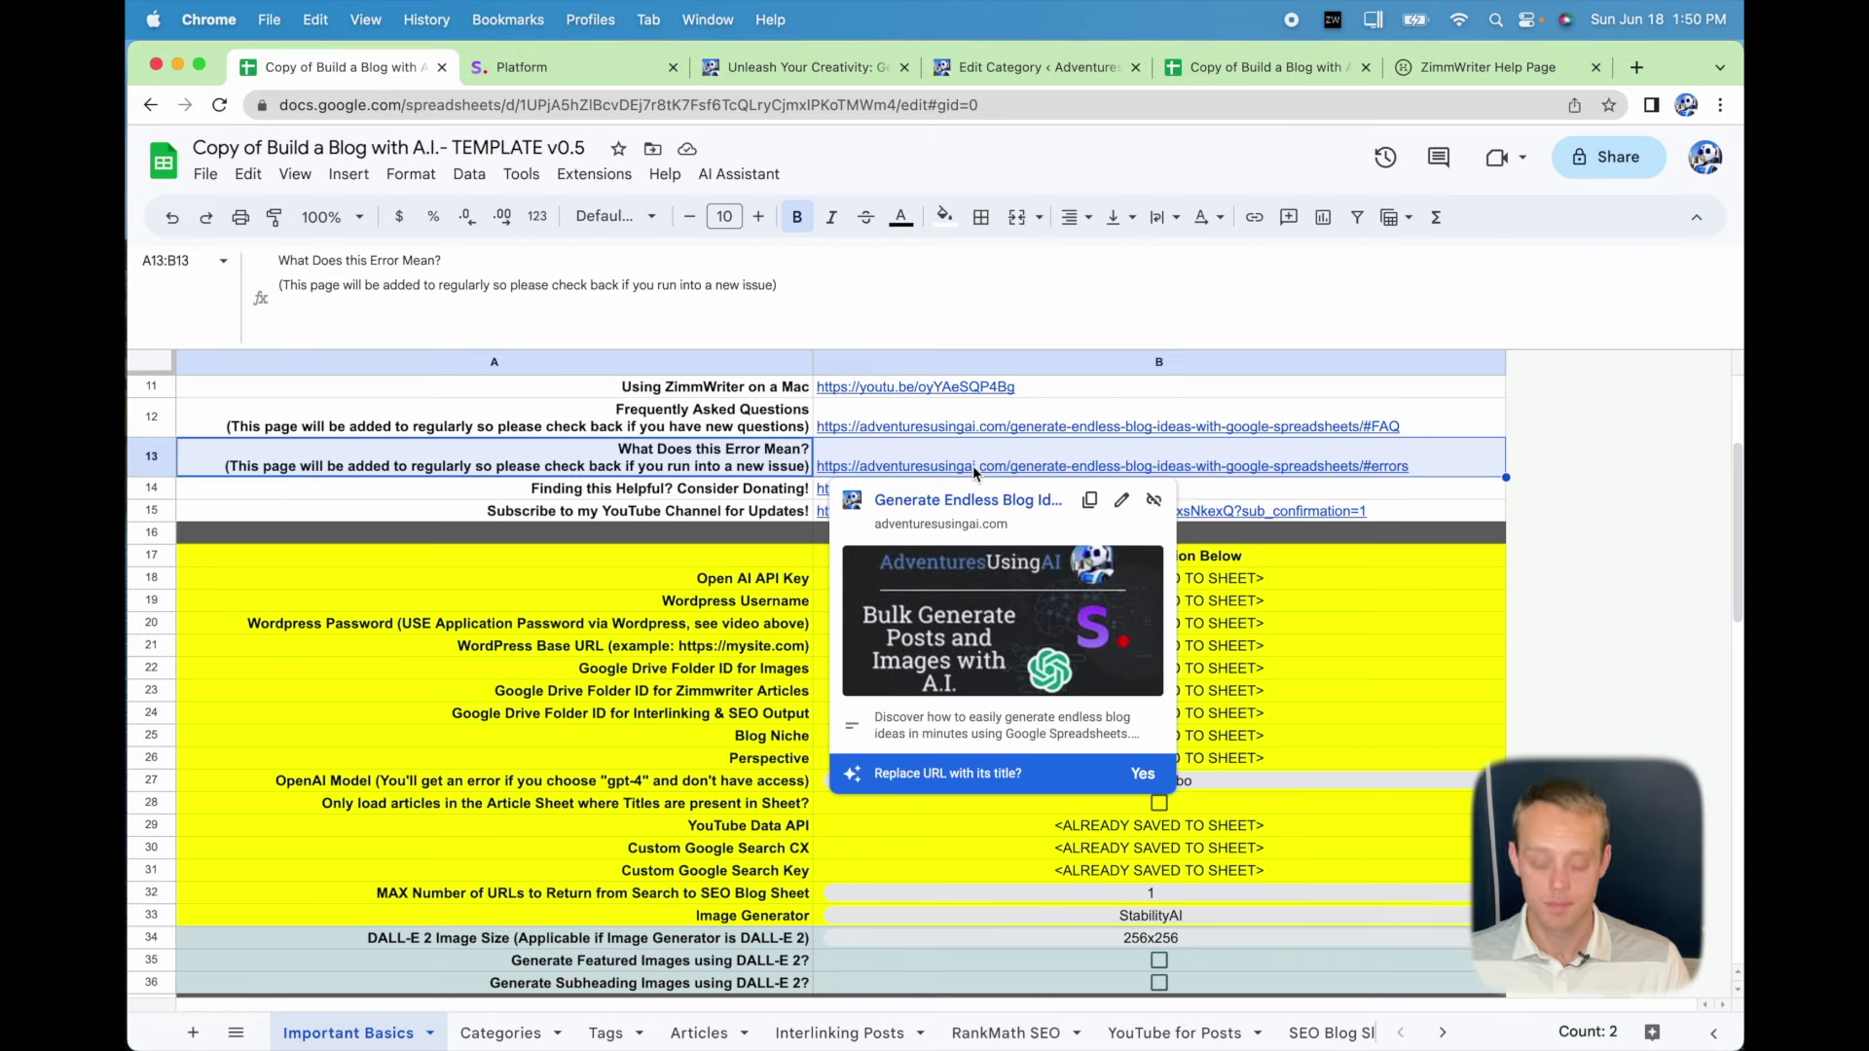
left_click(671, 488)
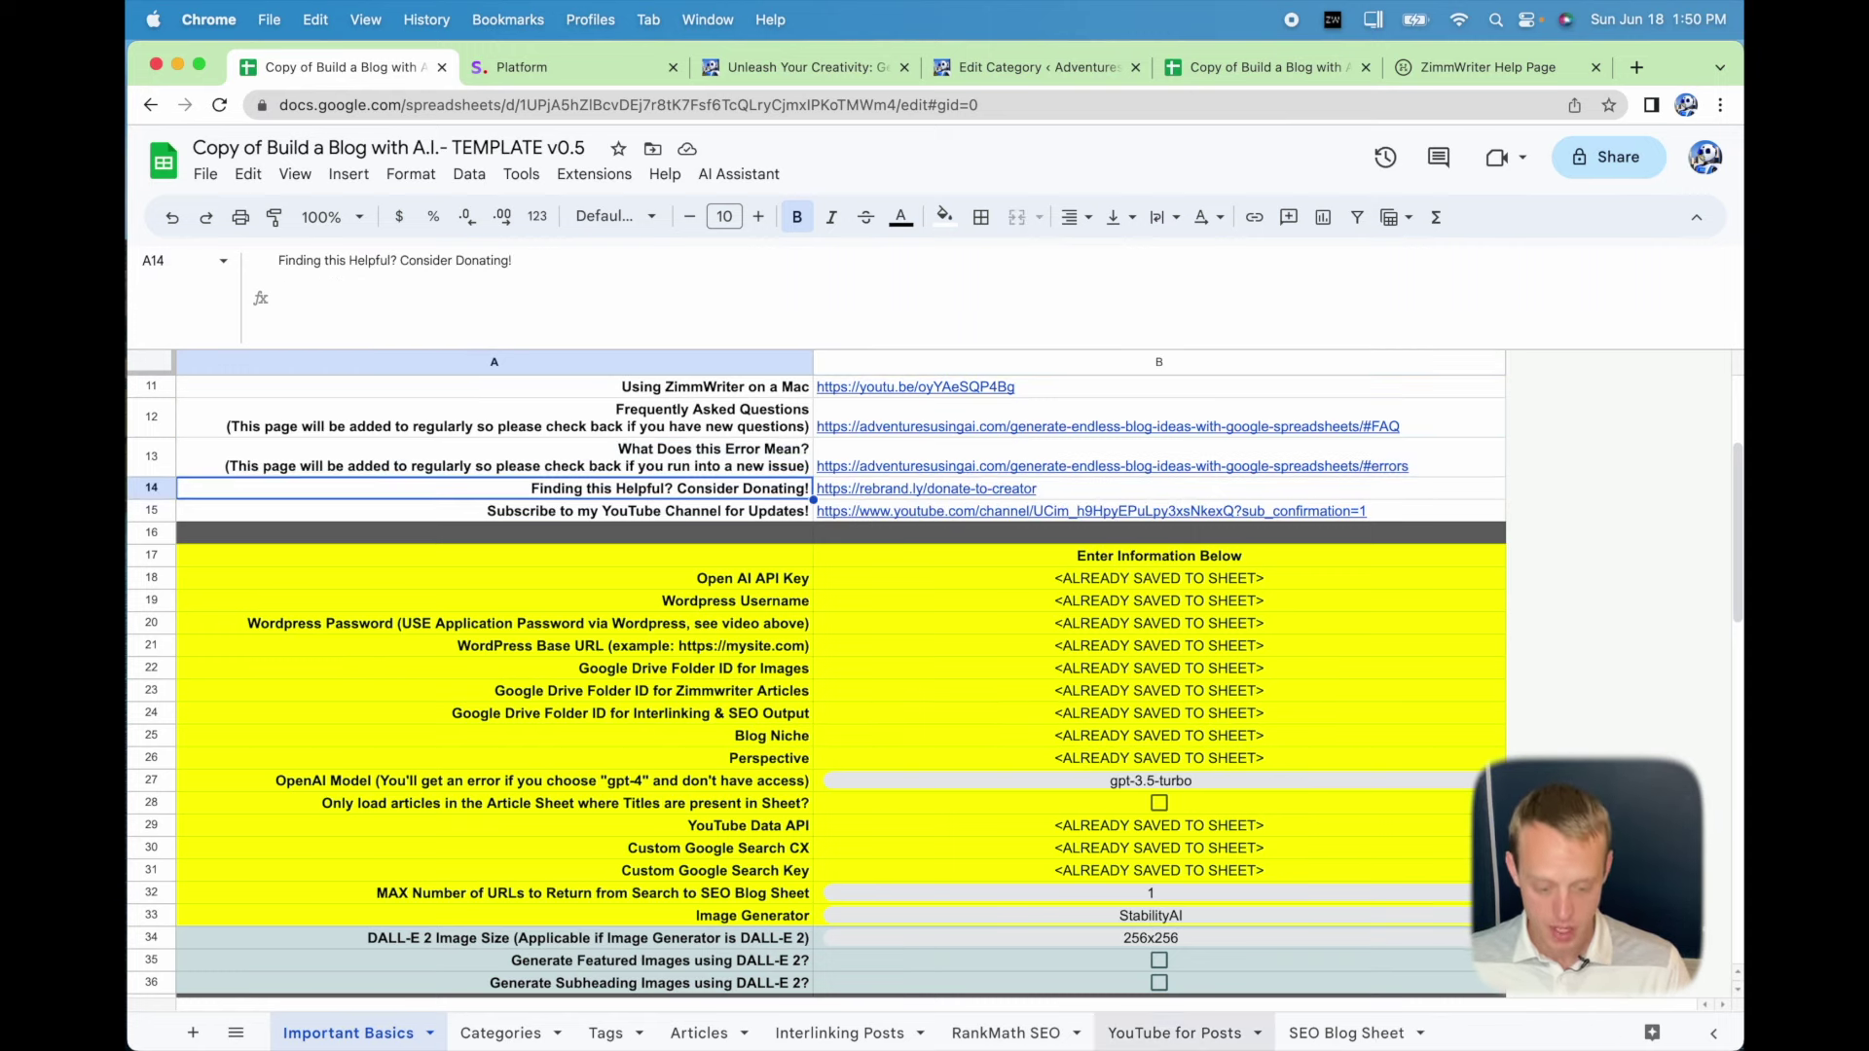
Return to the Articles sheet and review the AI Assistant's interlinking, SEO optimization and YouTube video commands.
left_click(722, 1041)
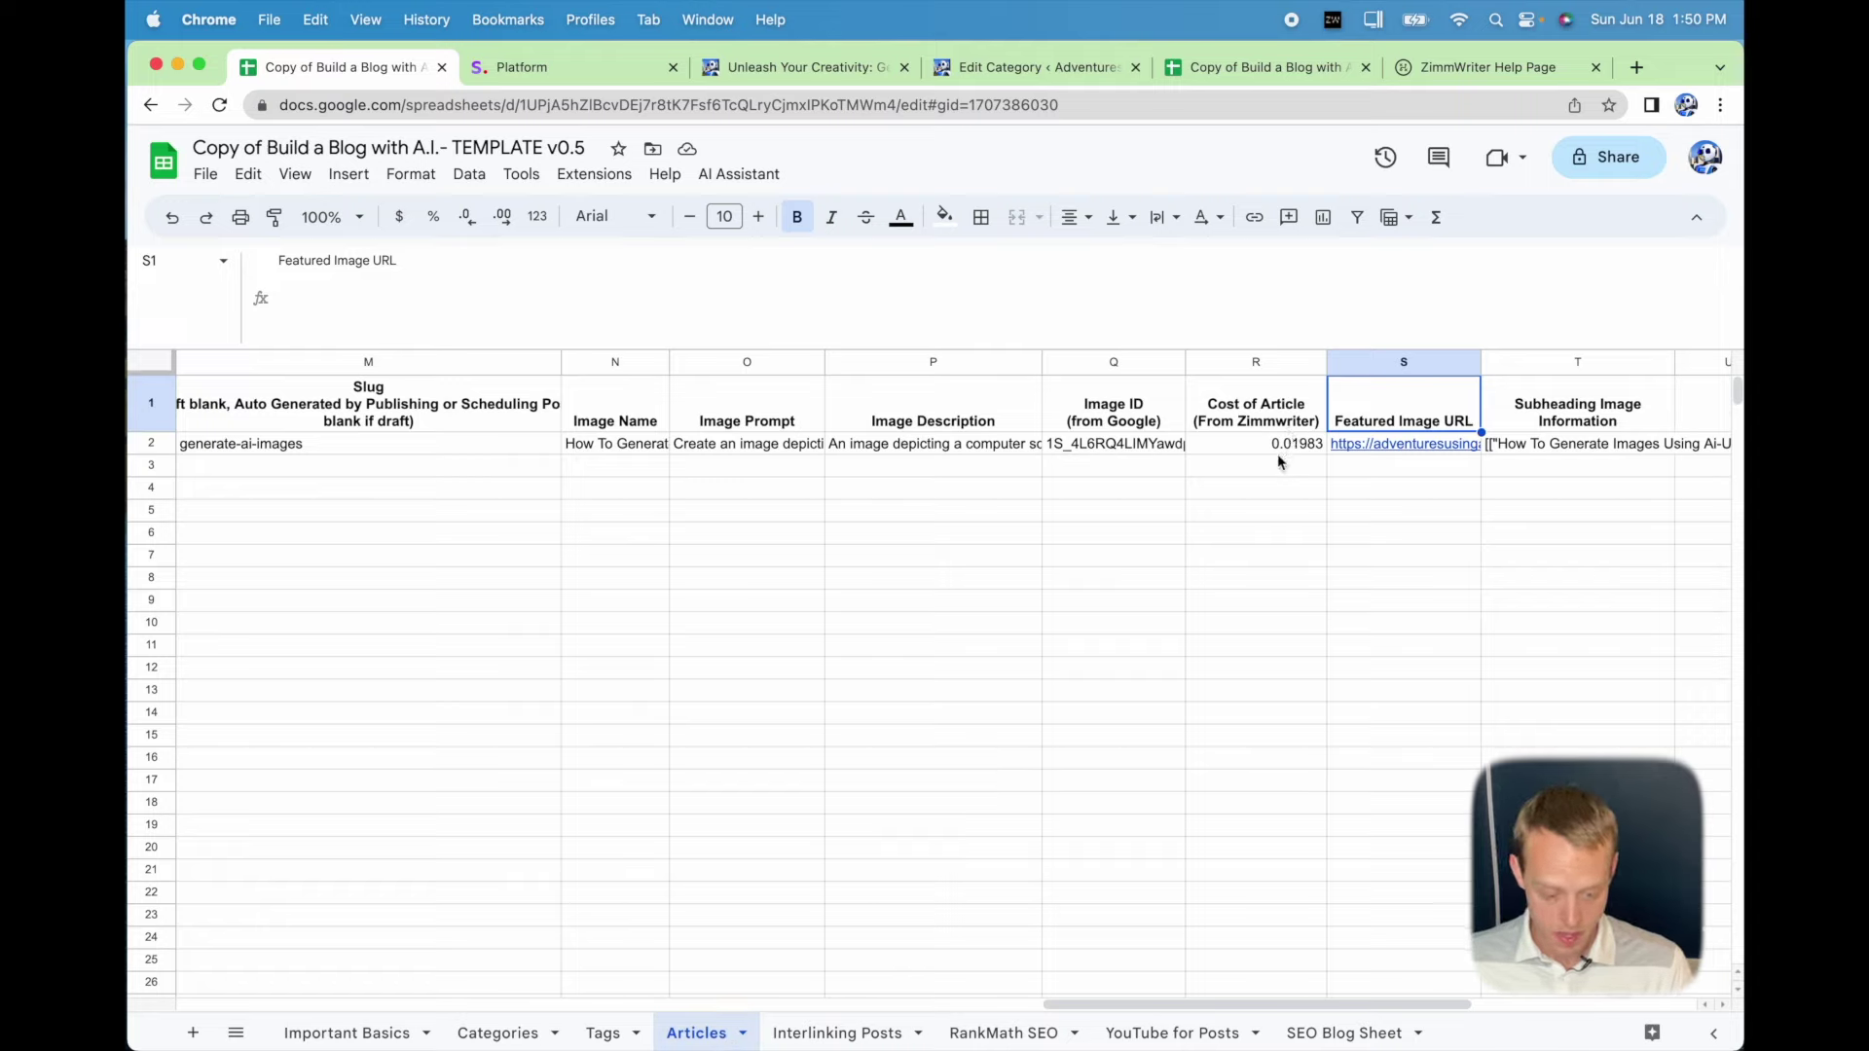
left_click(753, 176)
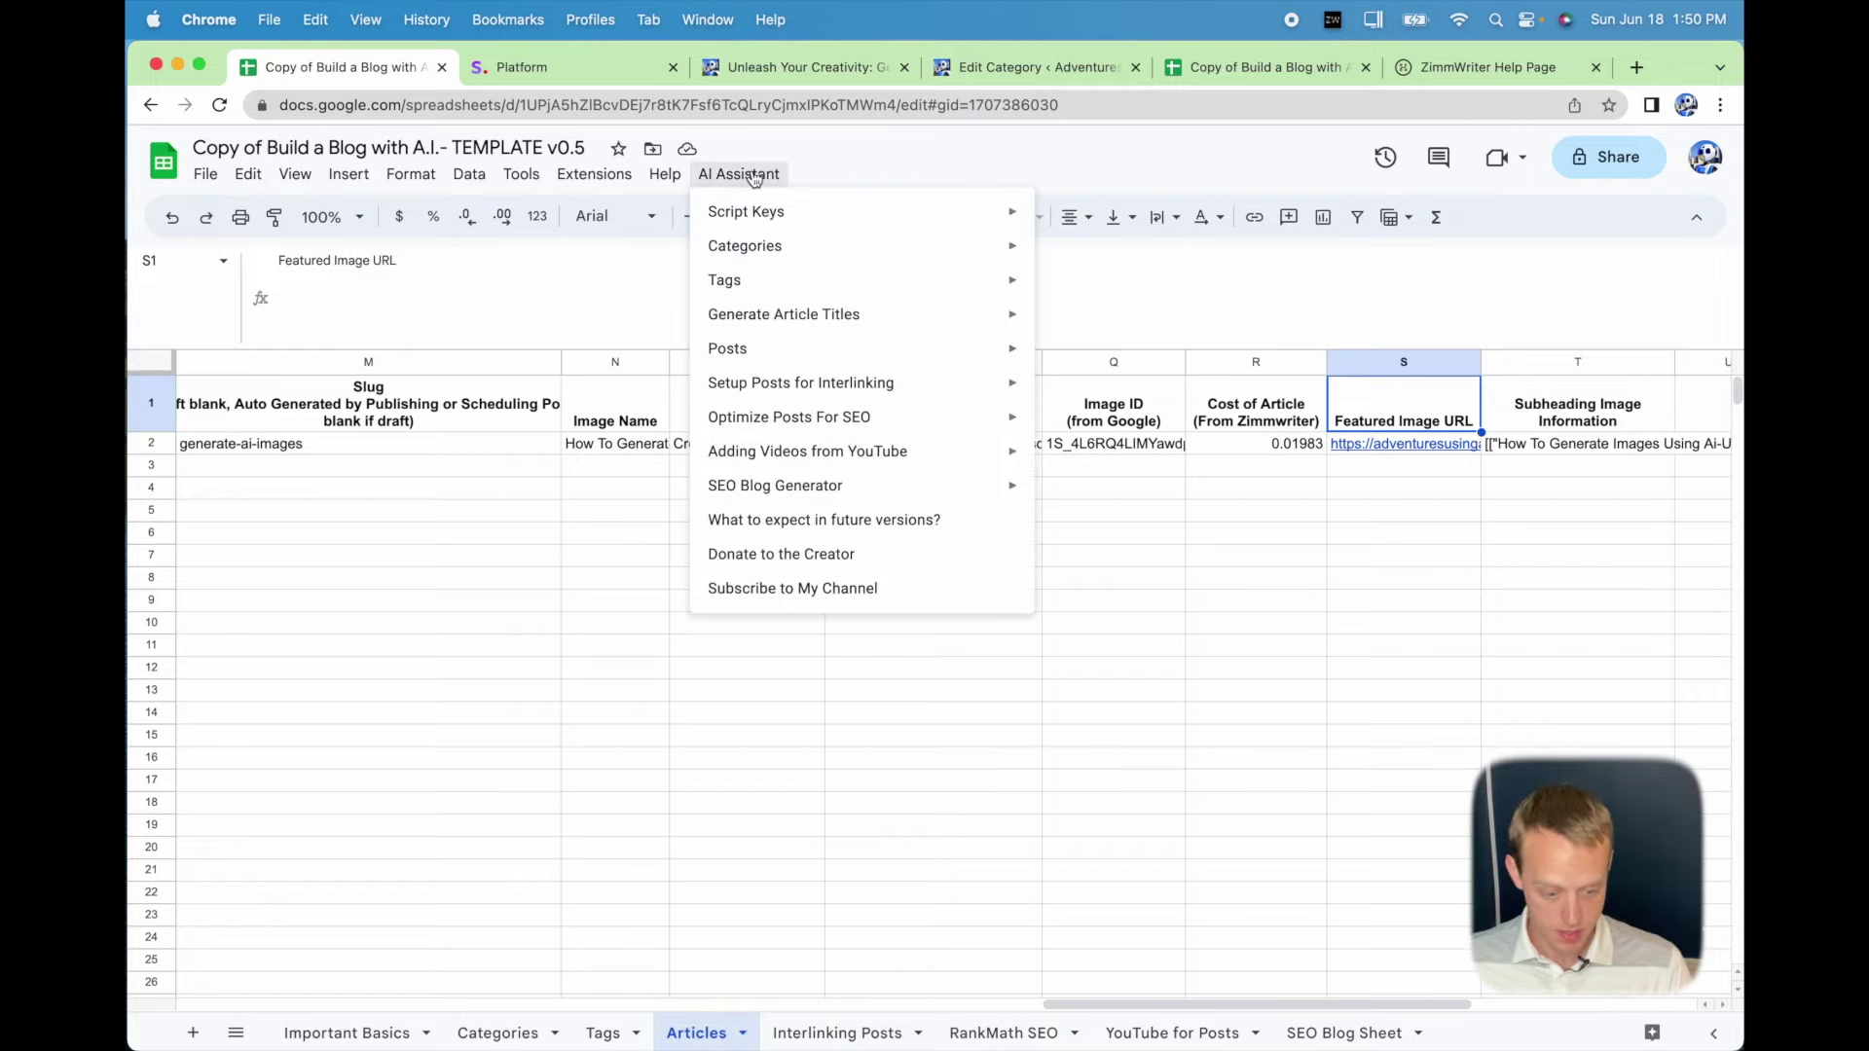
mouse_move(808, 389)
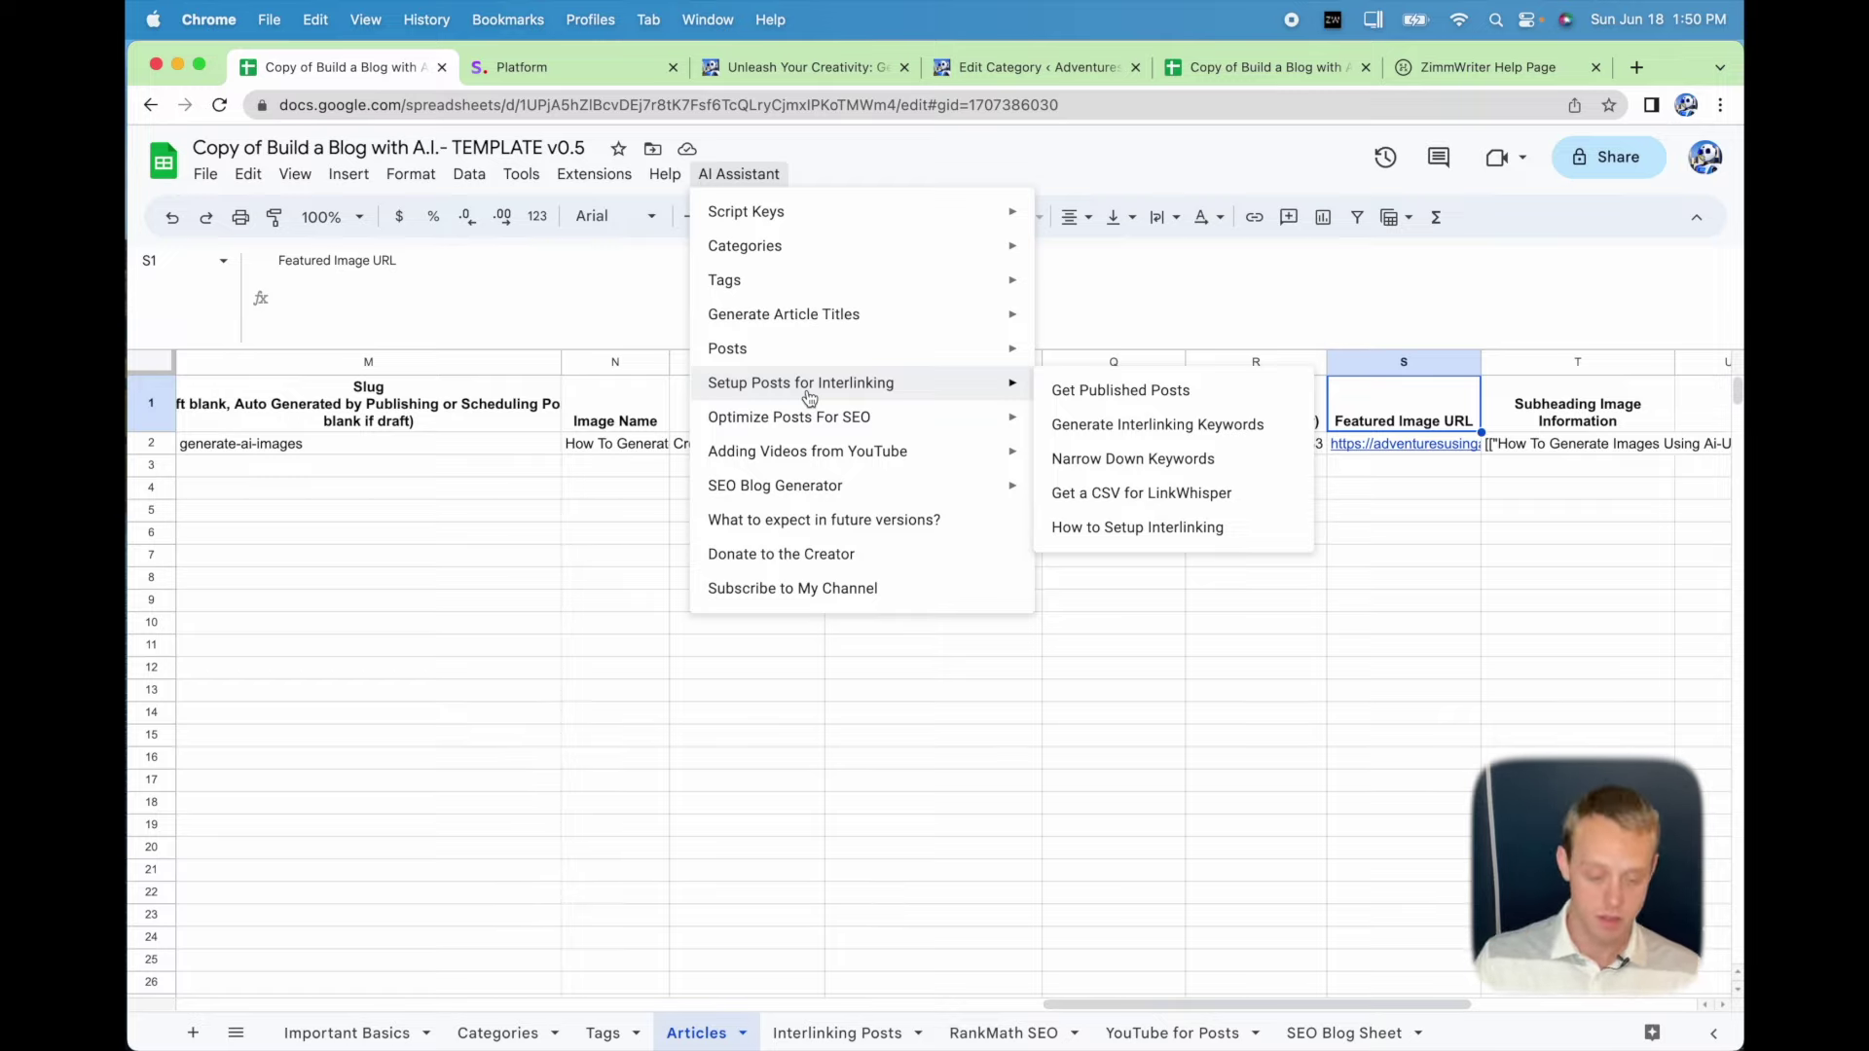
mouse_move(811, 431)
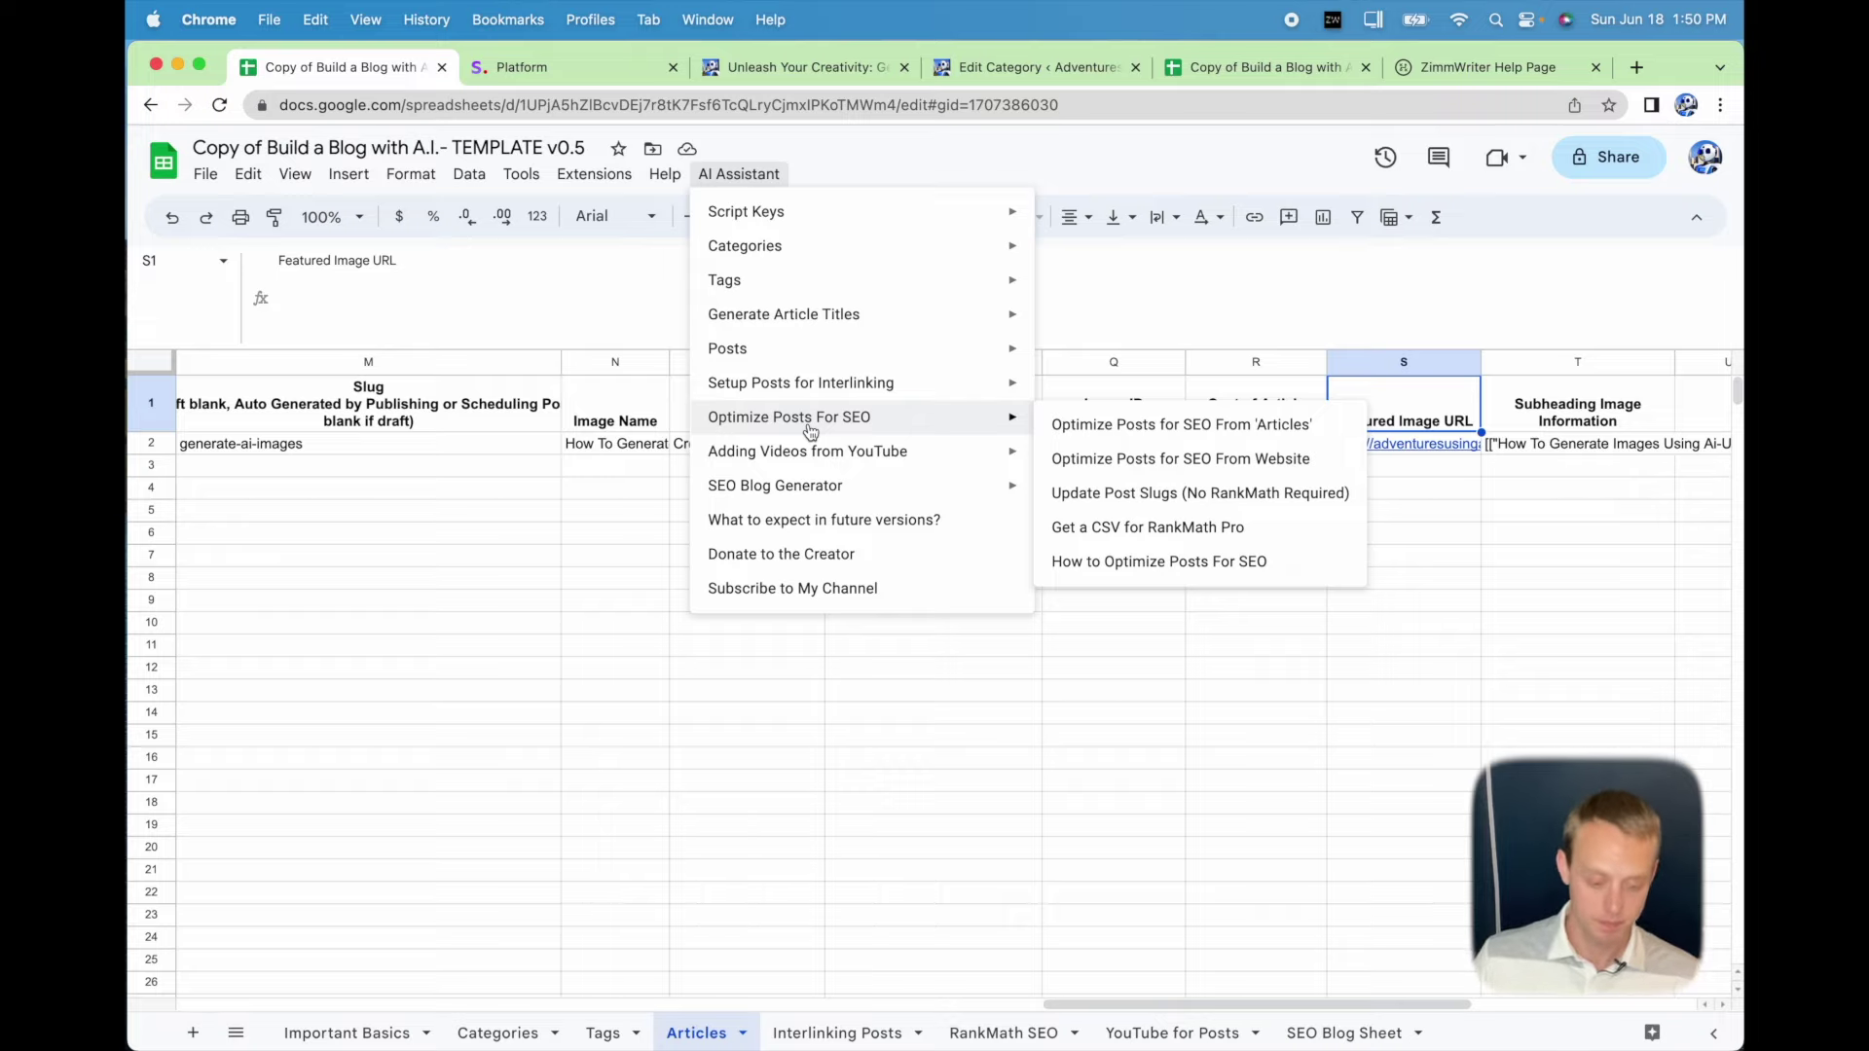
mouse_move(832, 461)
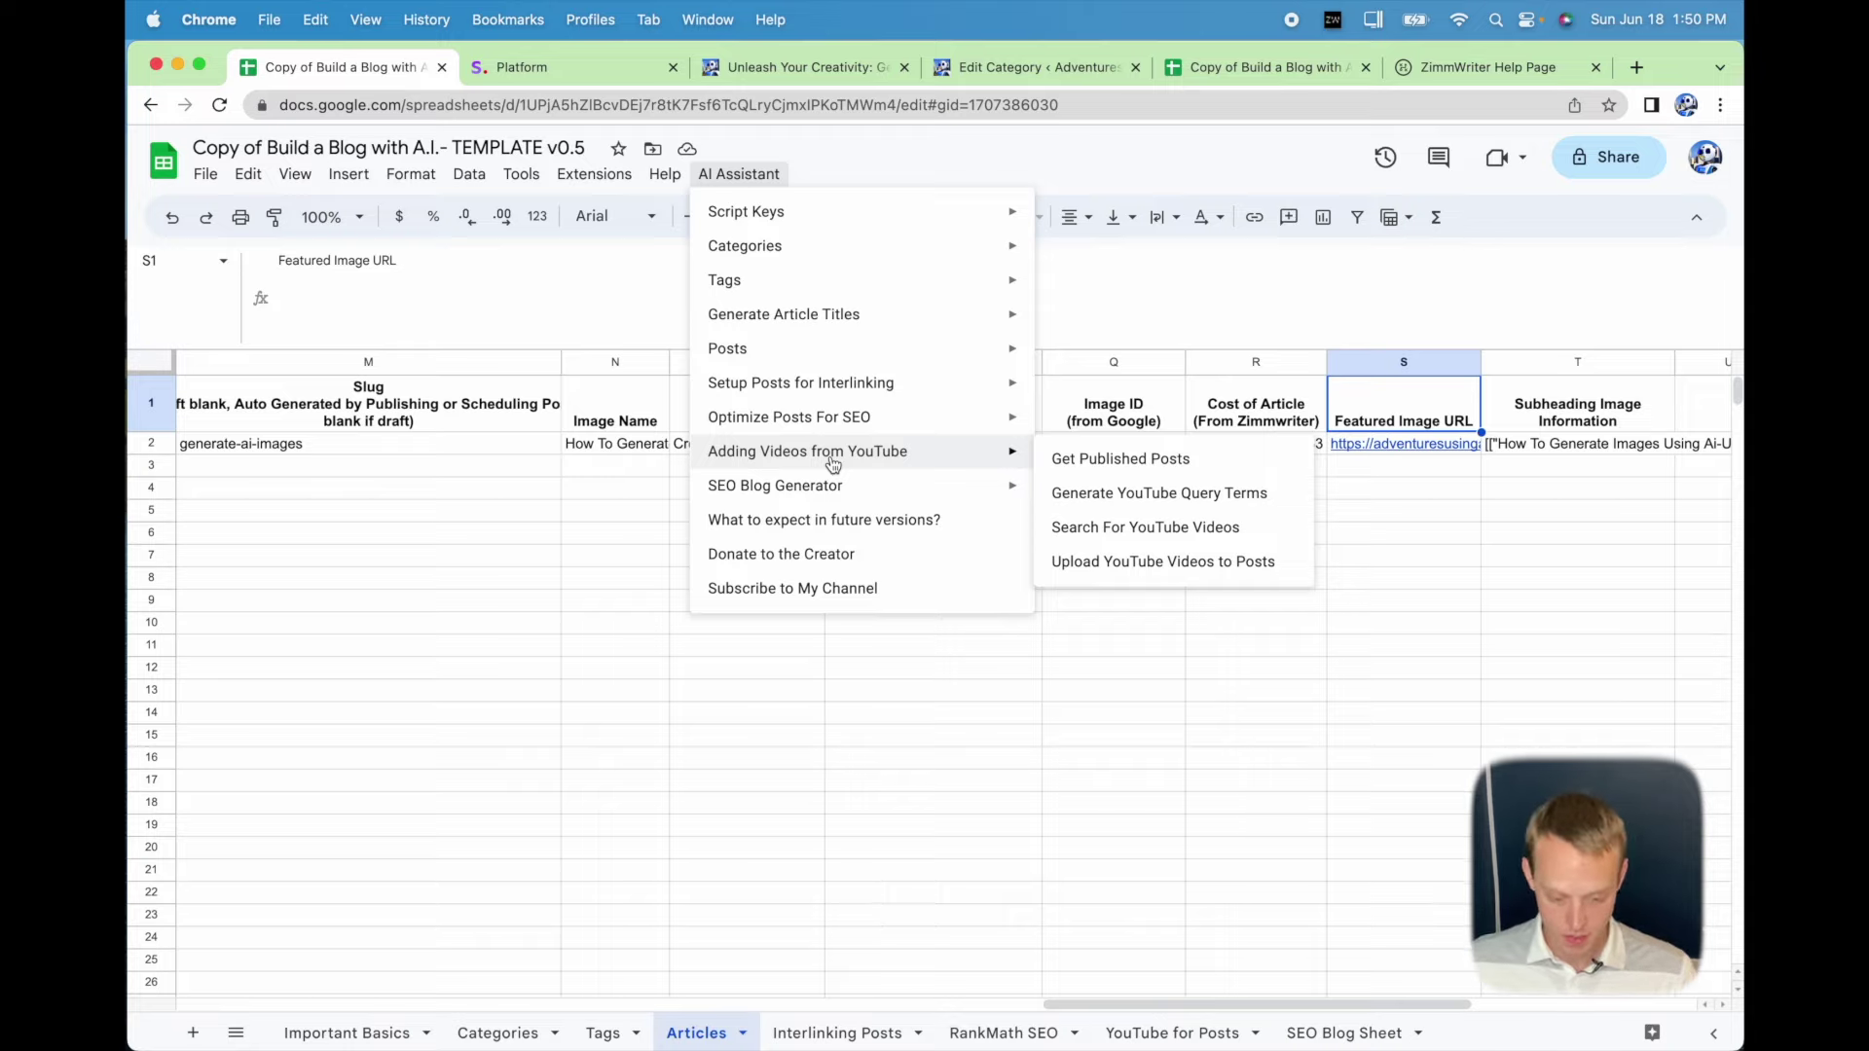
Run Get Published Posts for adding YouTube videos in the YouTube for Posts sheet, and cancel the running script.
left_click(1148, 1039)
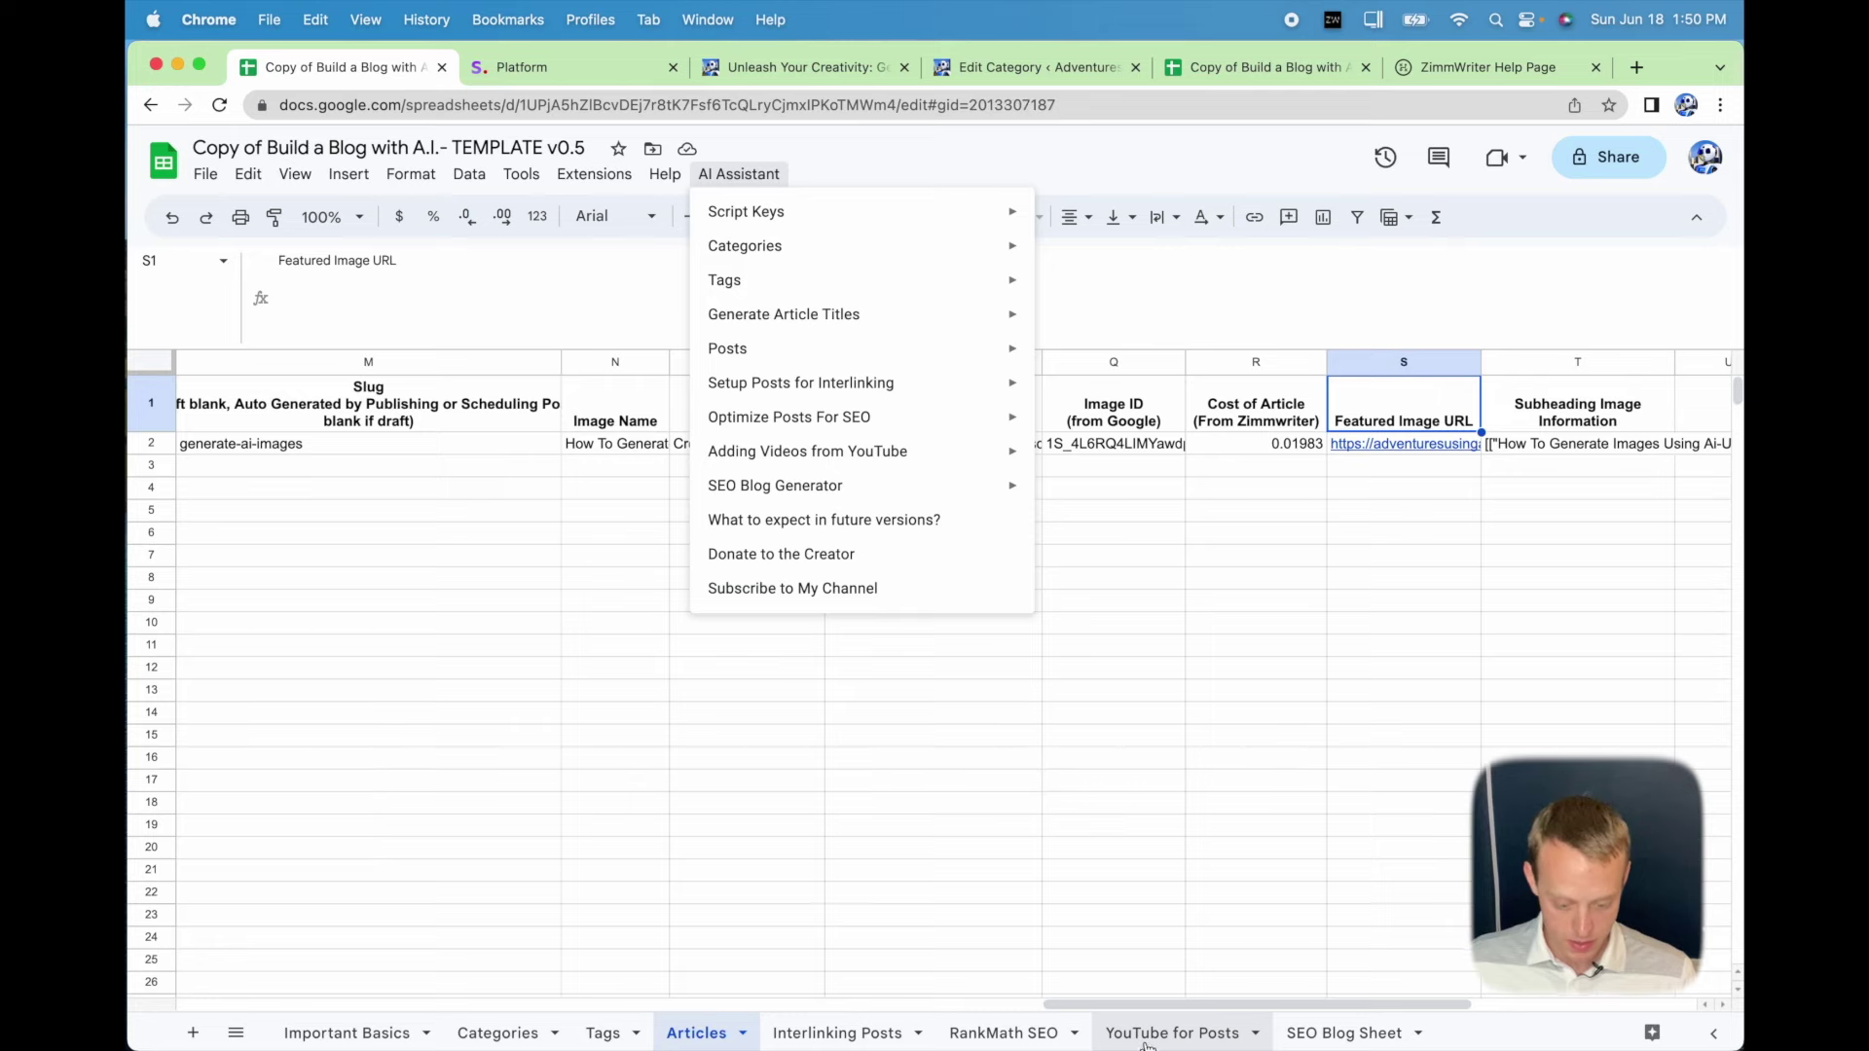
left_click(750, 175)
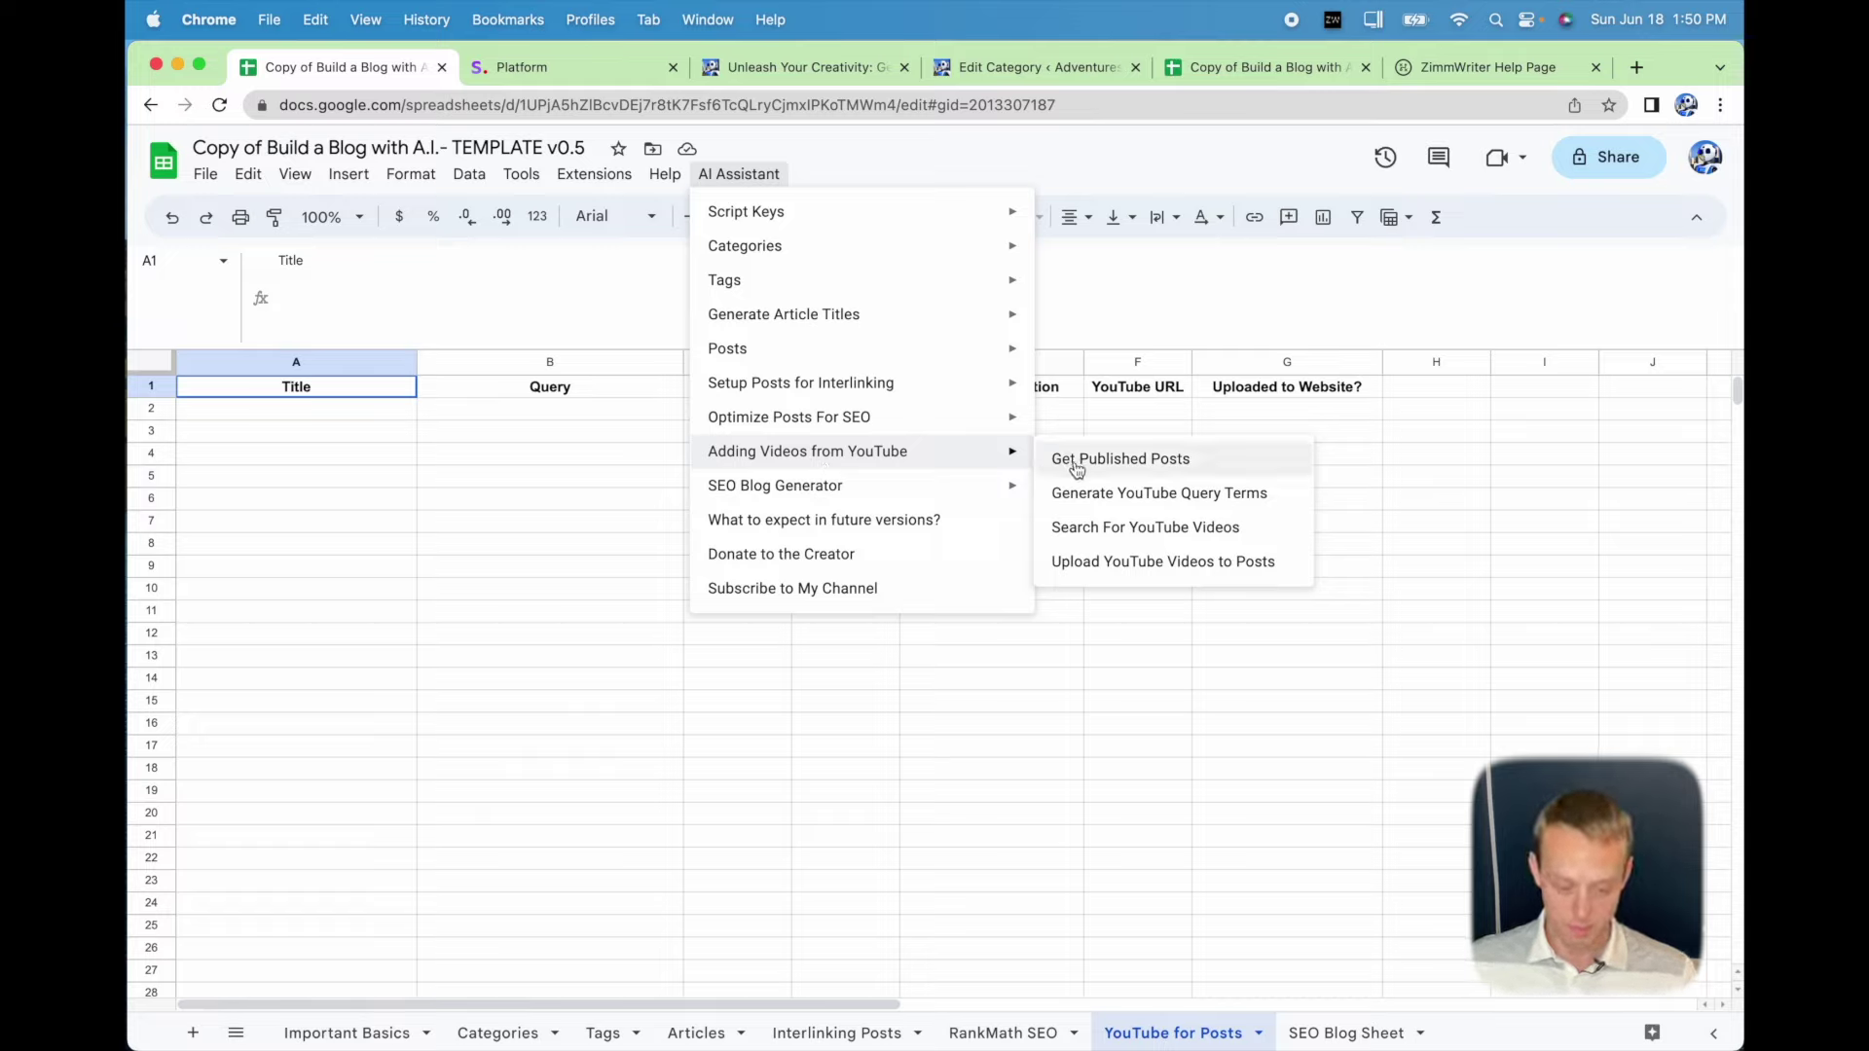
left_click(1094, 460)
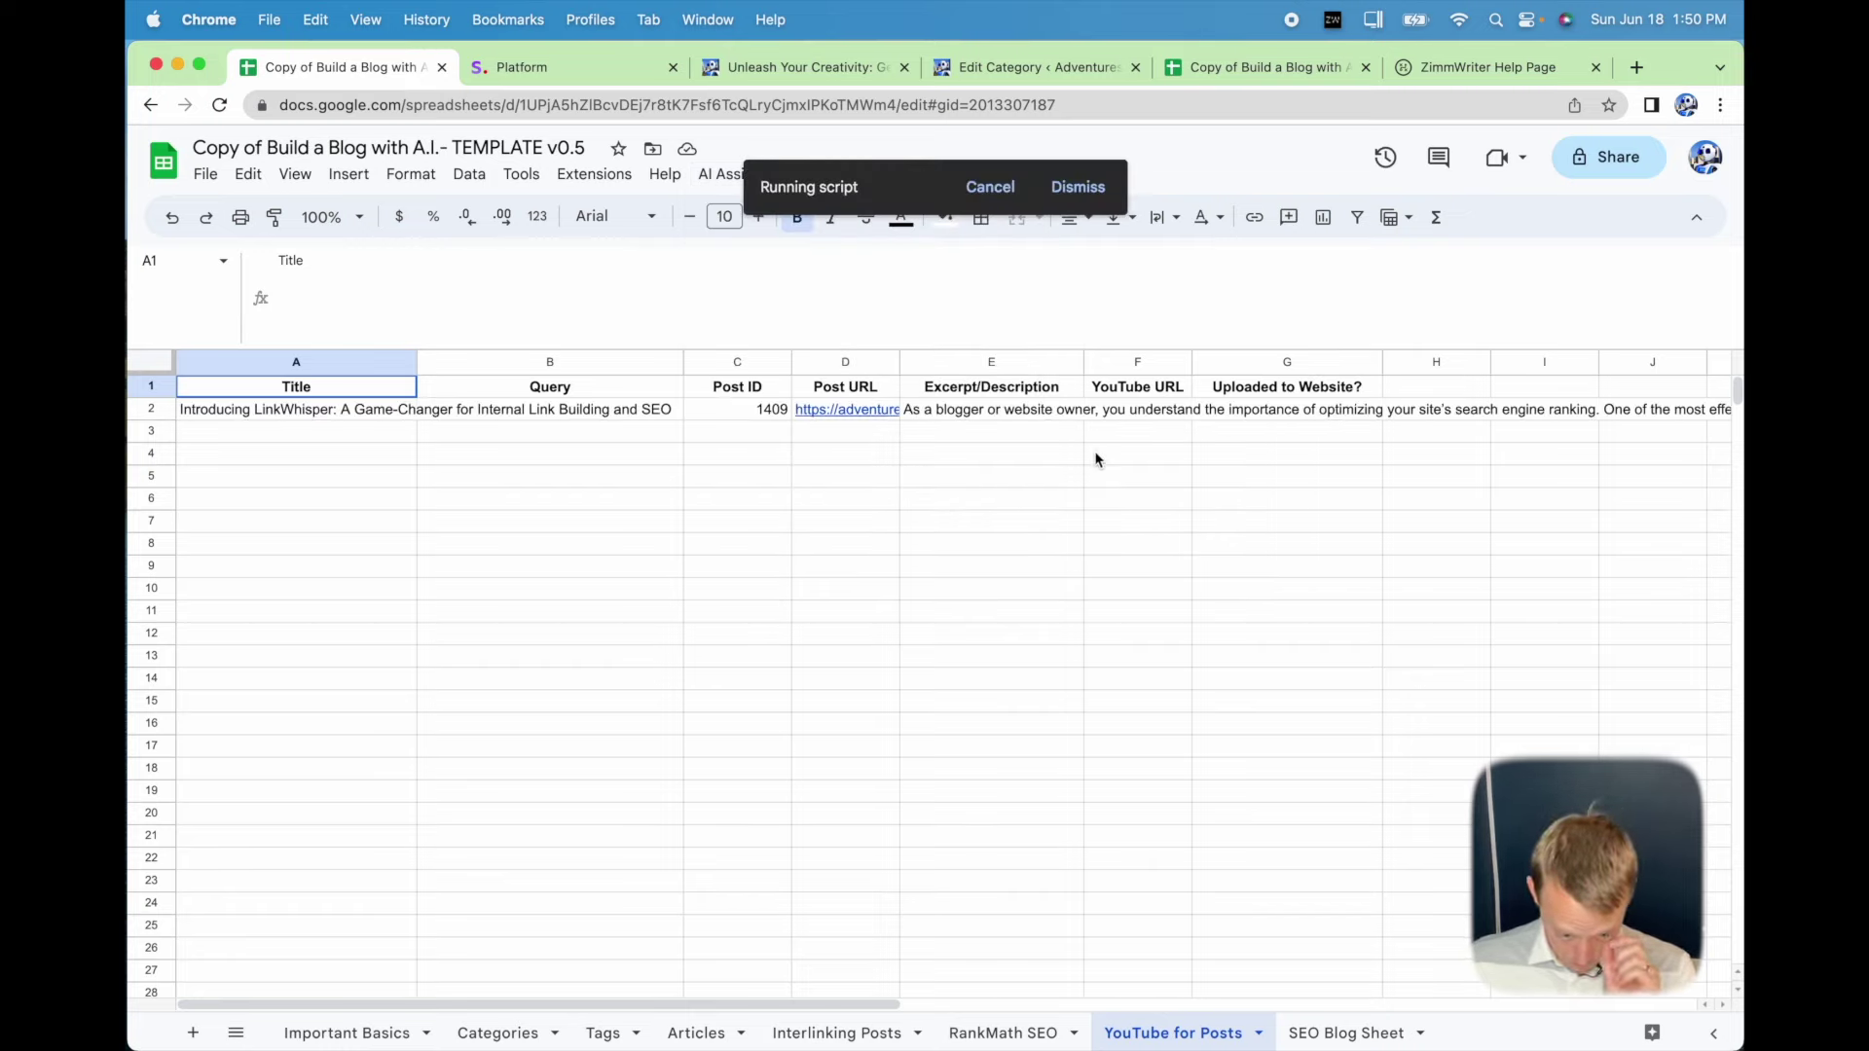
left_click(990, 187)
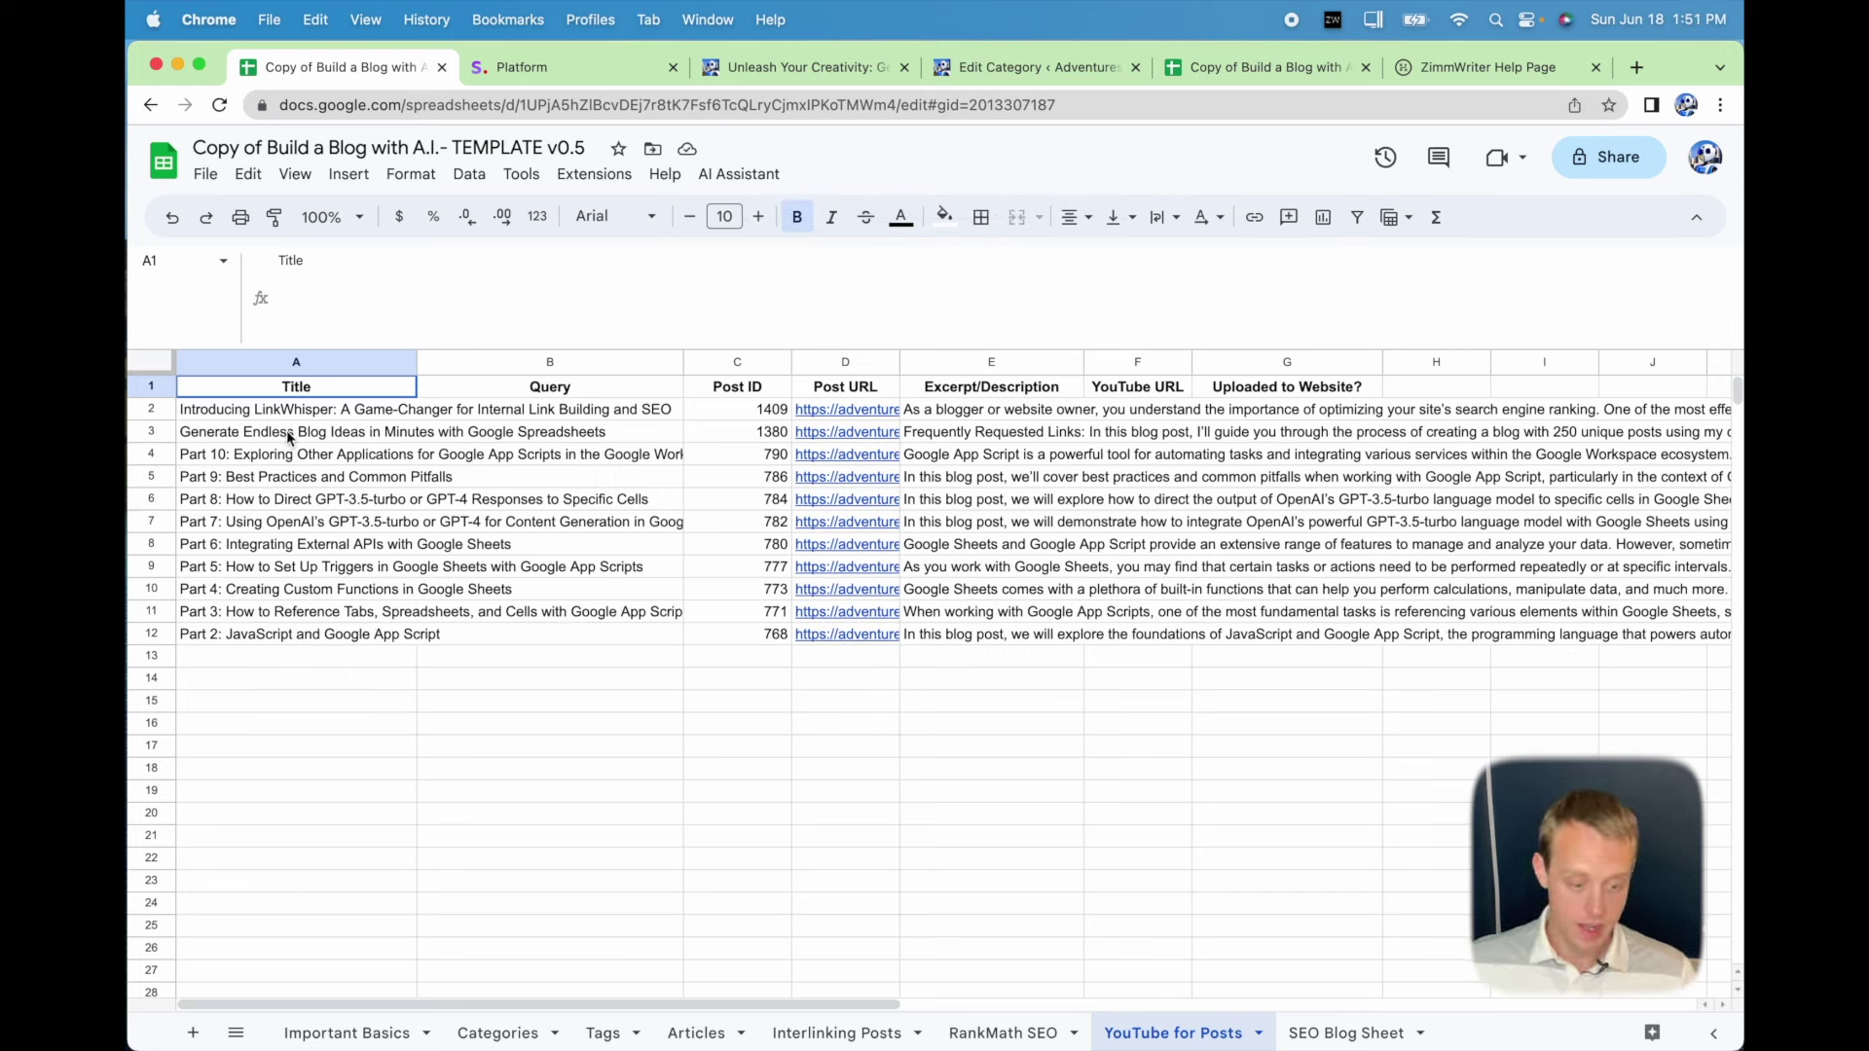
Clear A3:H12 so that only the LinkWhisper post in row 2 is kept.
left_click_drag(288, 436, 1386, 642)
key("Delete")
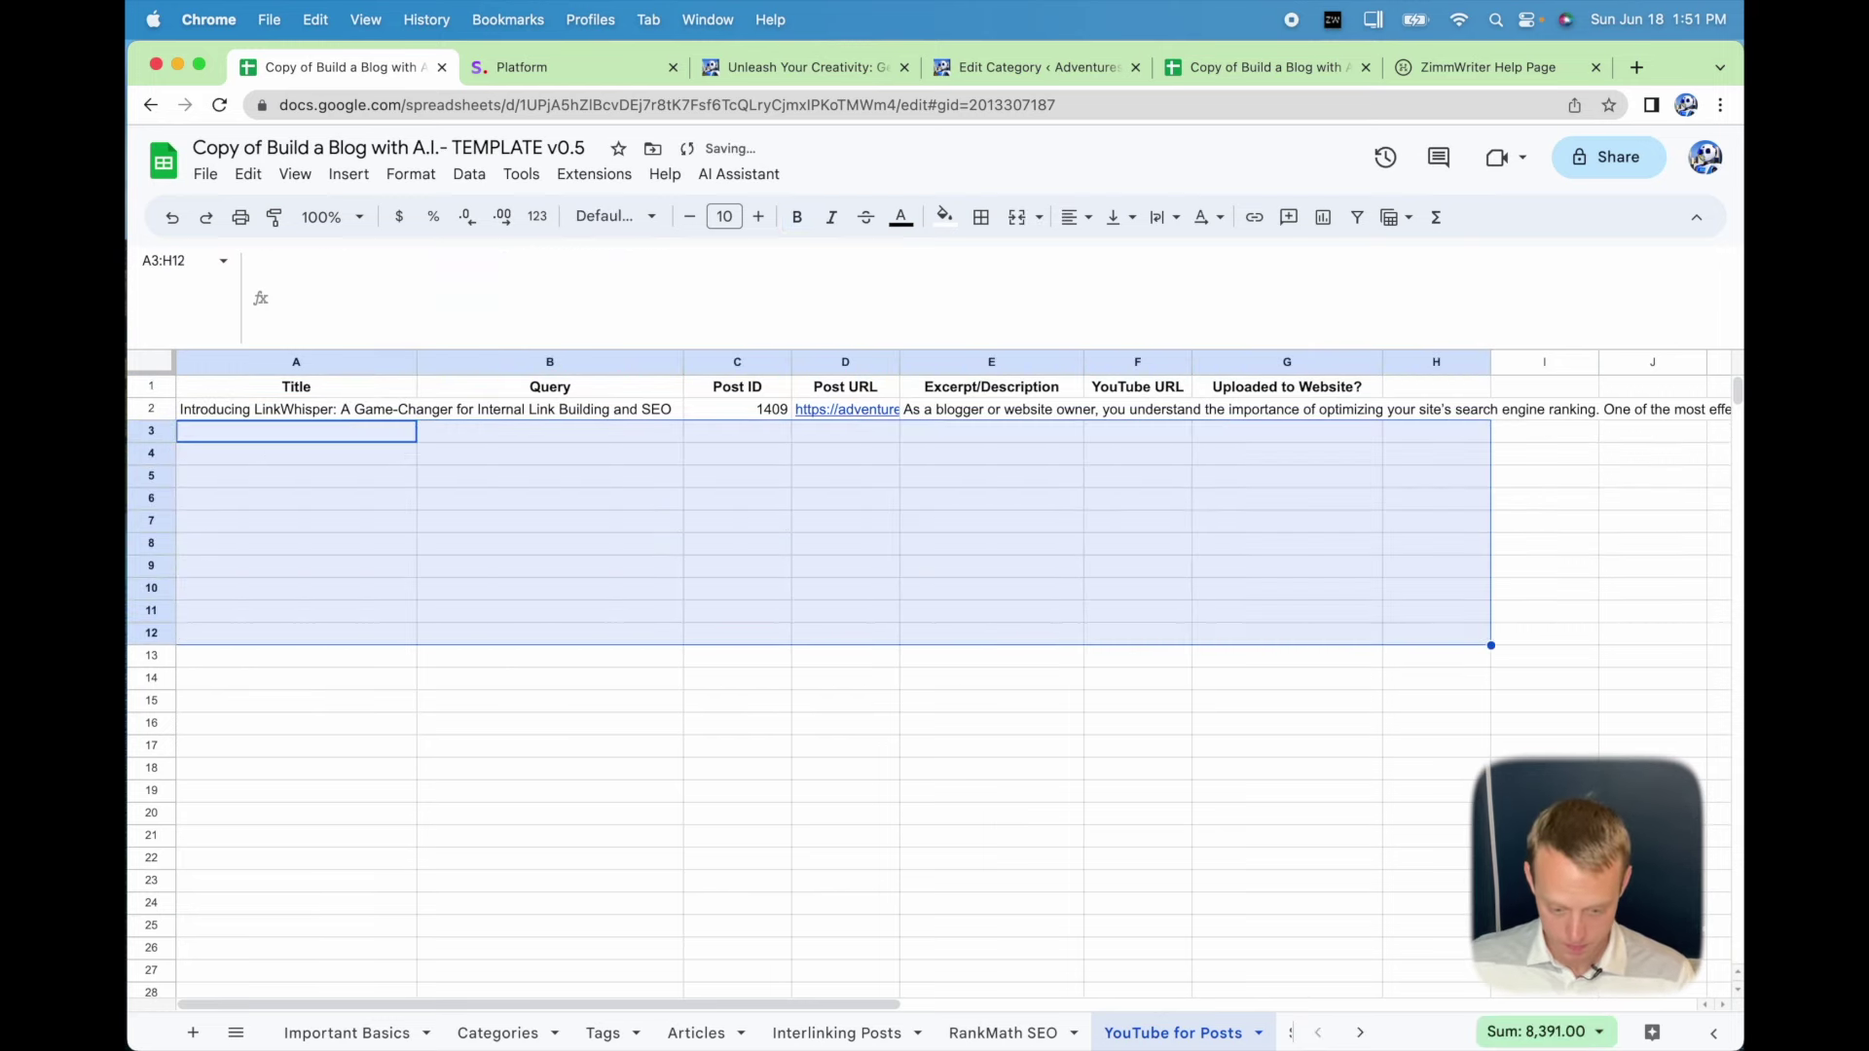
left_click(328, 412)
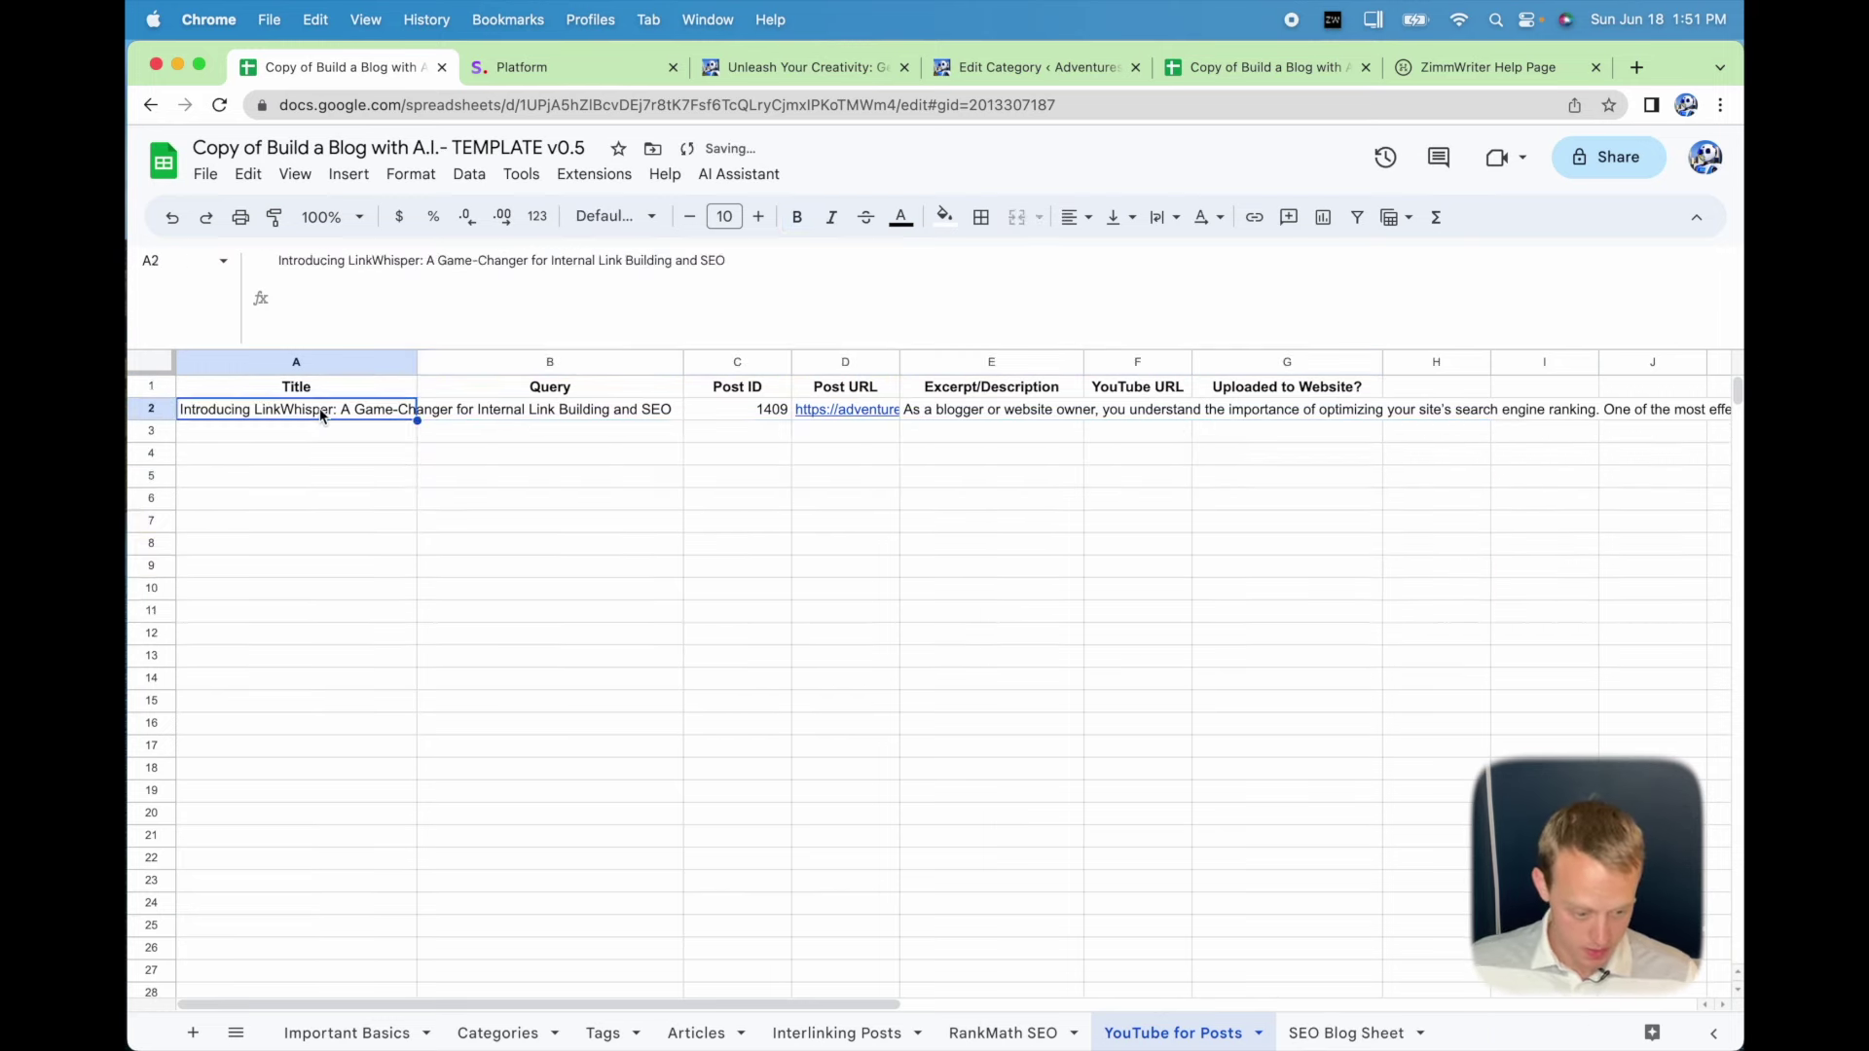
Select the Query cell in row 2 and run the AI Assistant's Generate YouTube Query Terms.
left_click(524, 416)
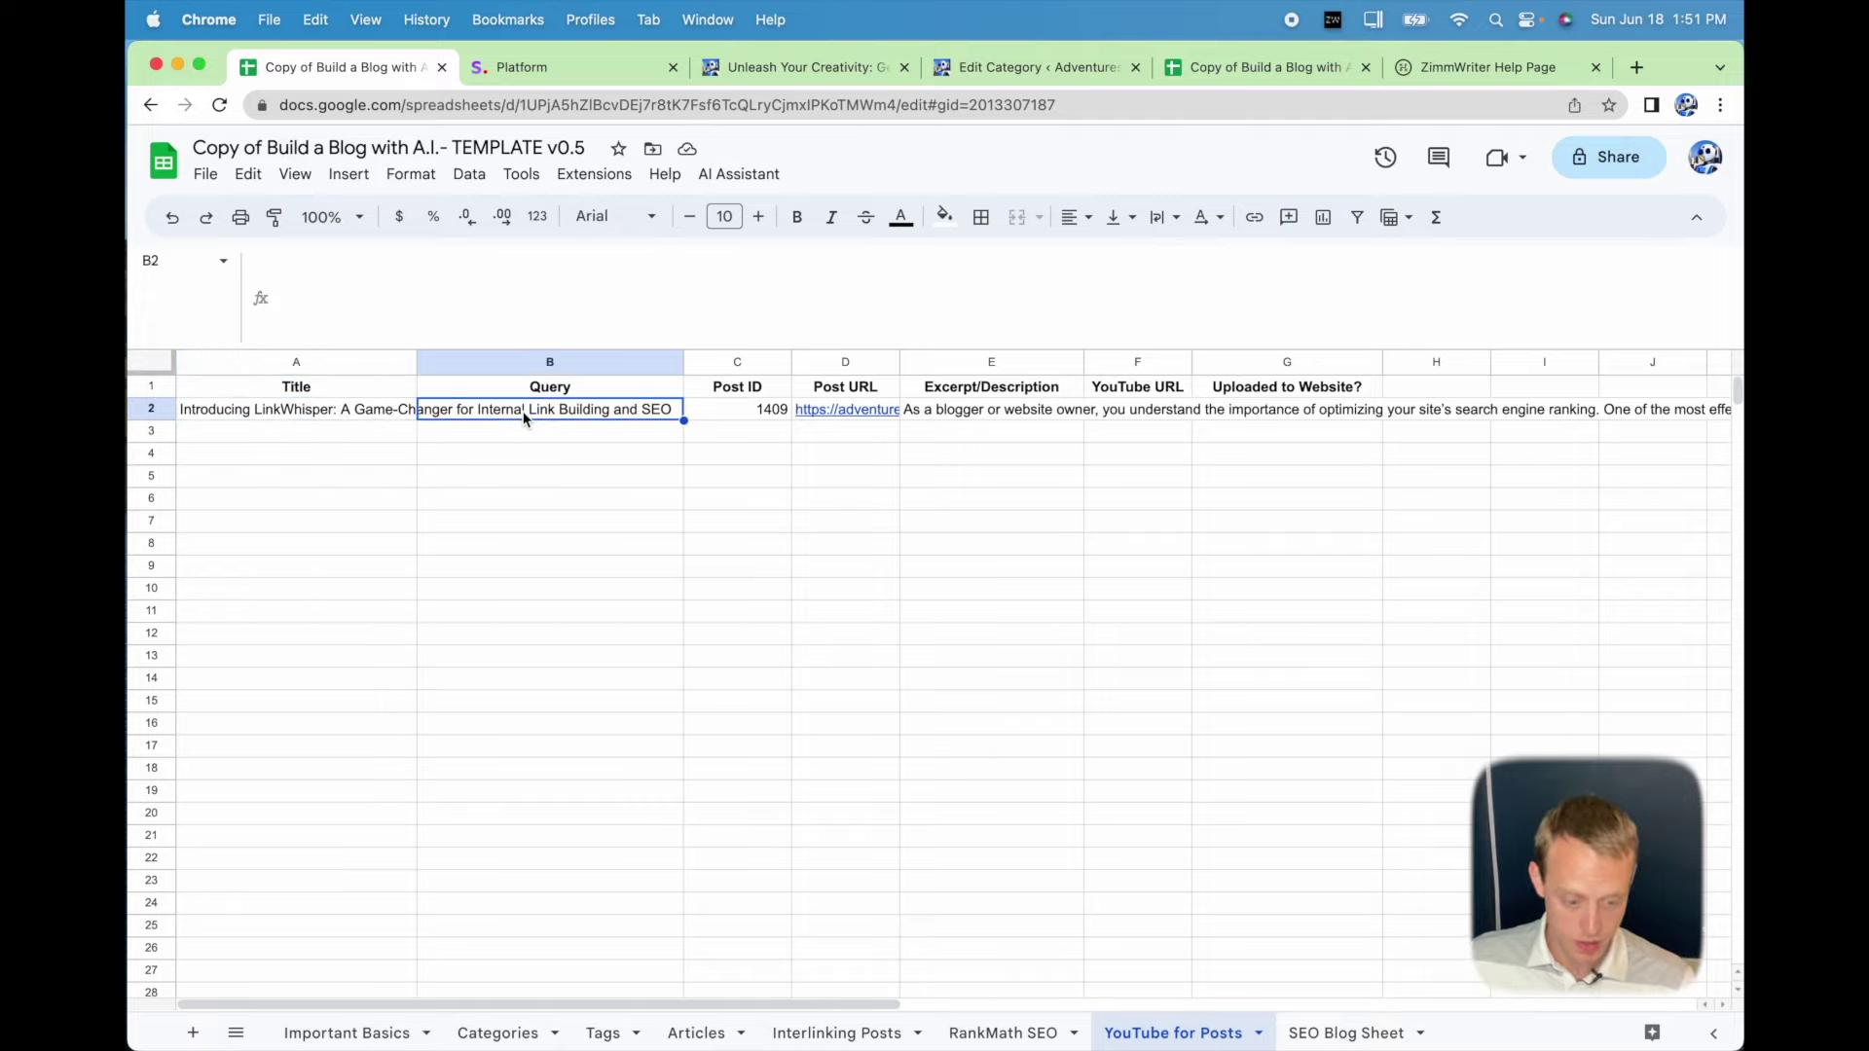
left_click(739, 175)
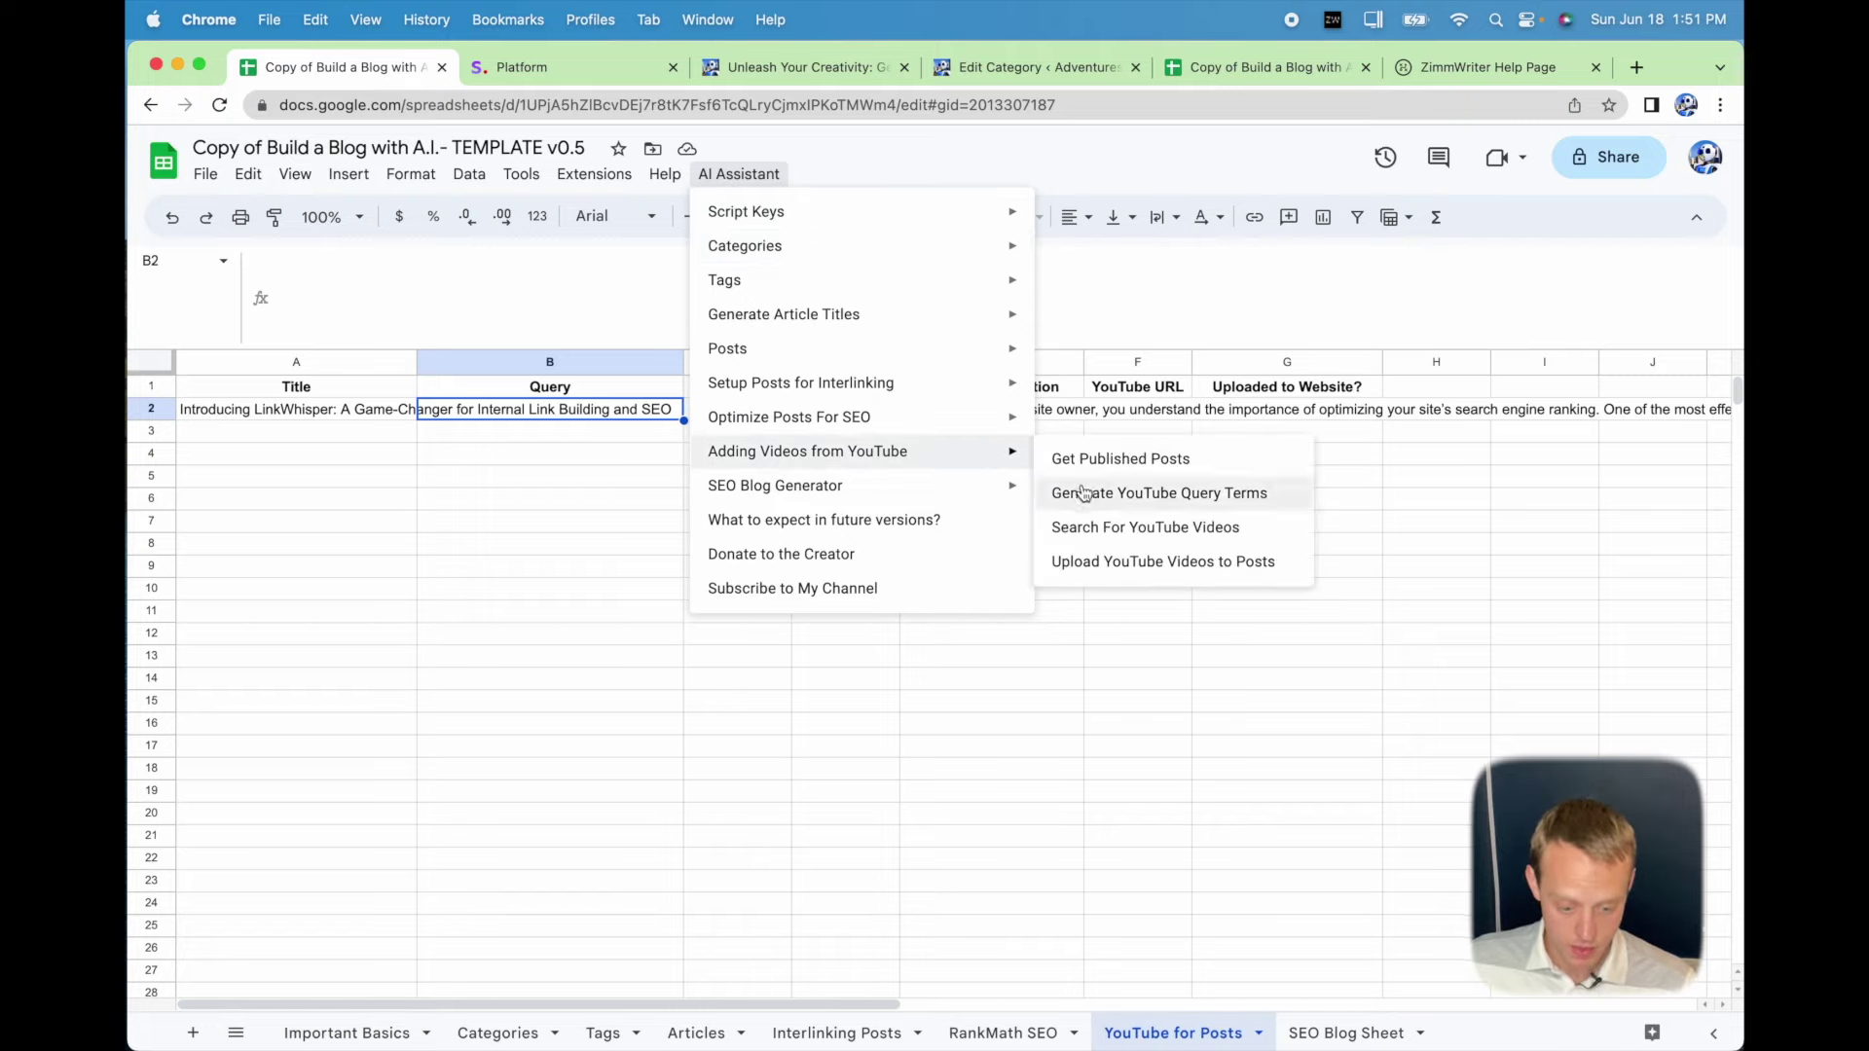
left_click(1085, 496)
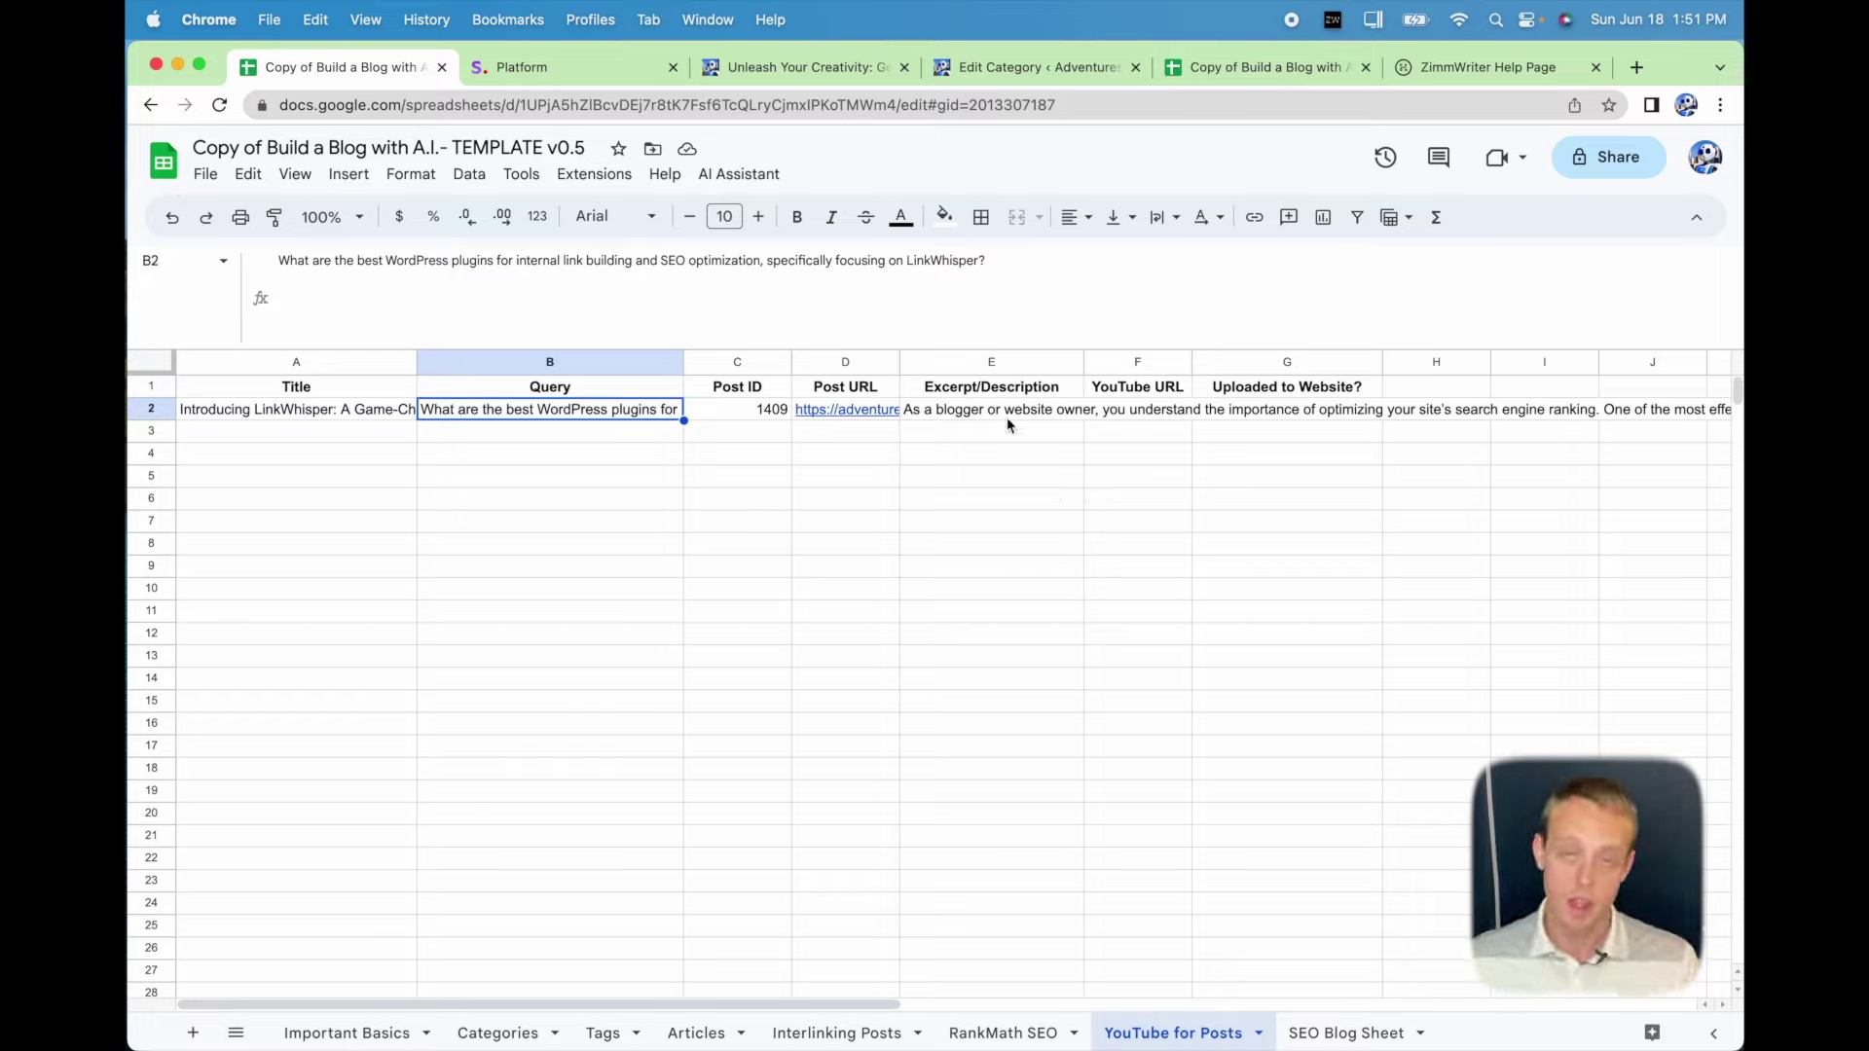
Review the cells of row 2 from Title through YouTube URL, including the generated query and the excerpt.
left_click(304, 411)
key("Right")
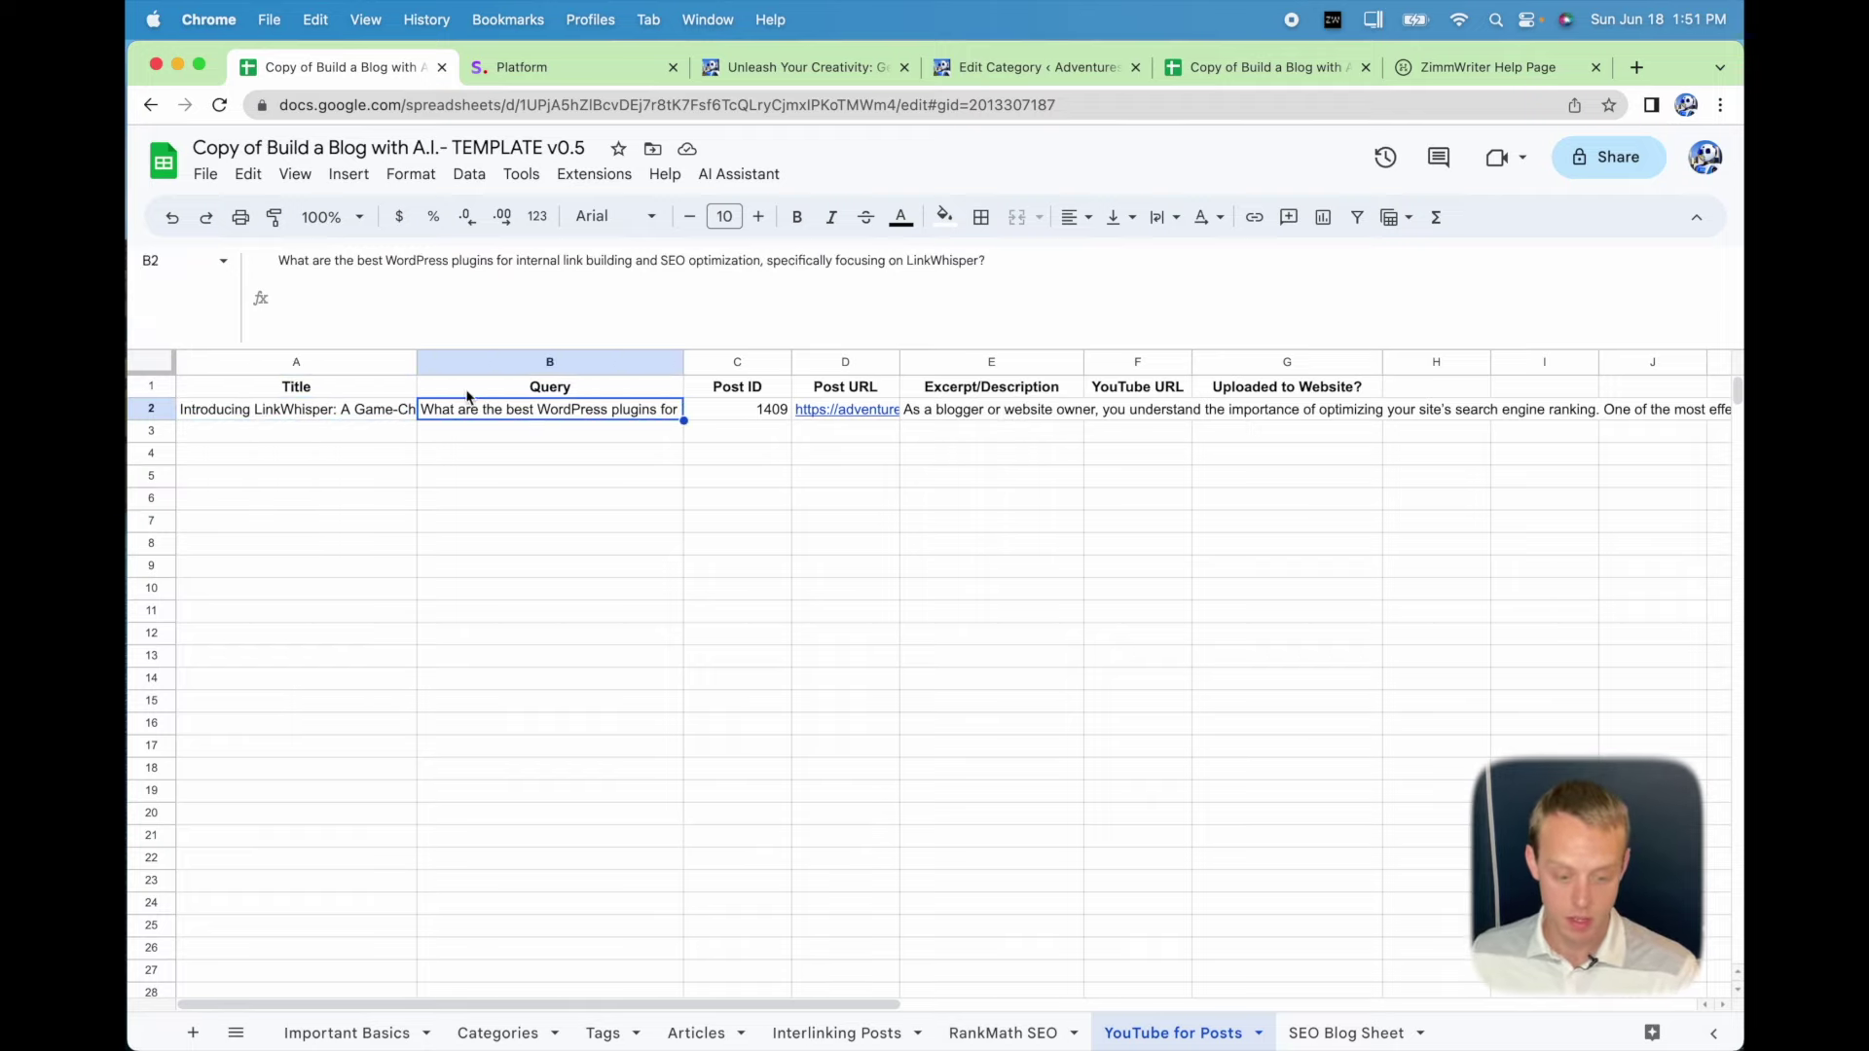
key("Right")
key("Right")
key("Right")
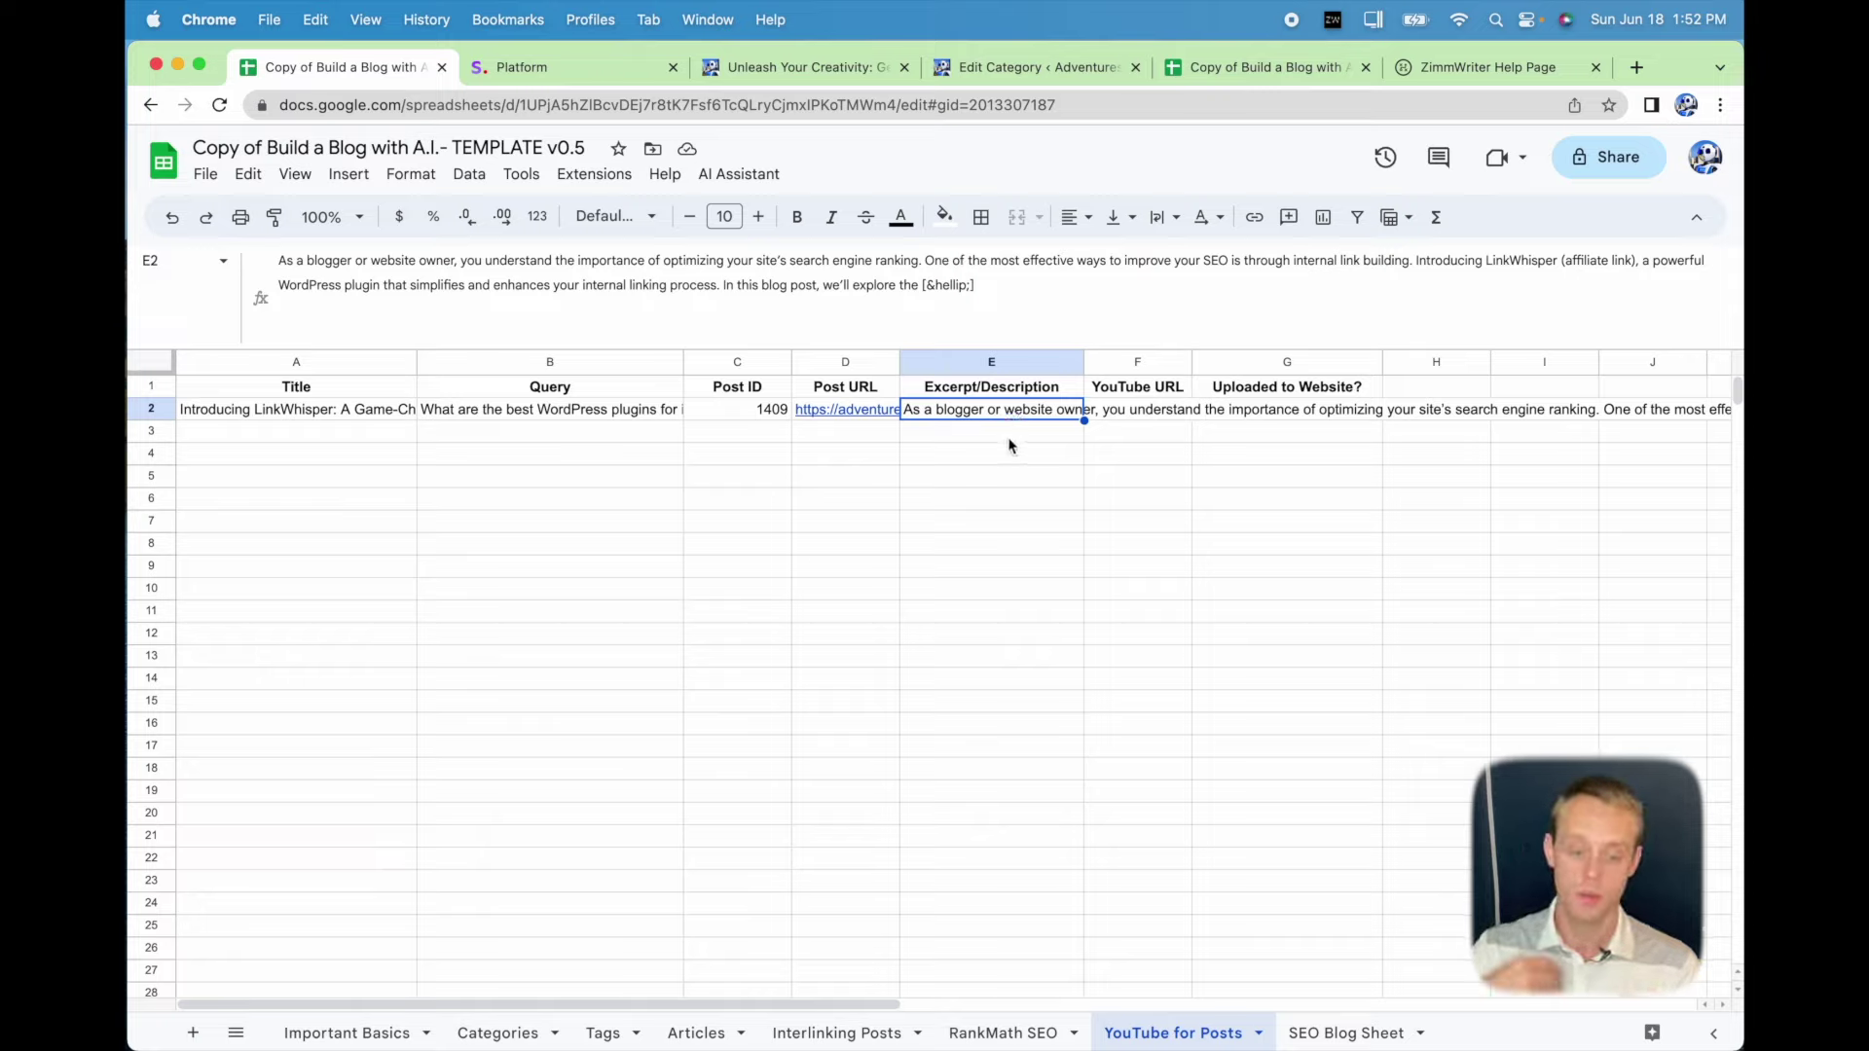
key("Right")
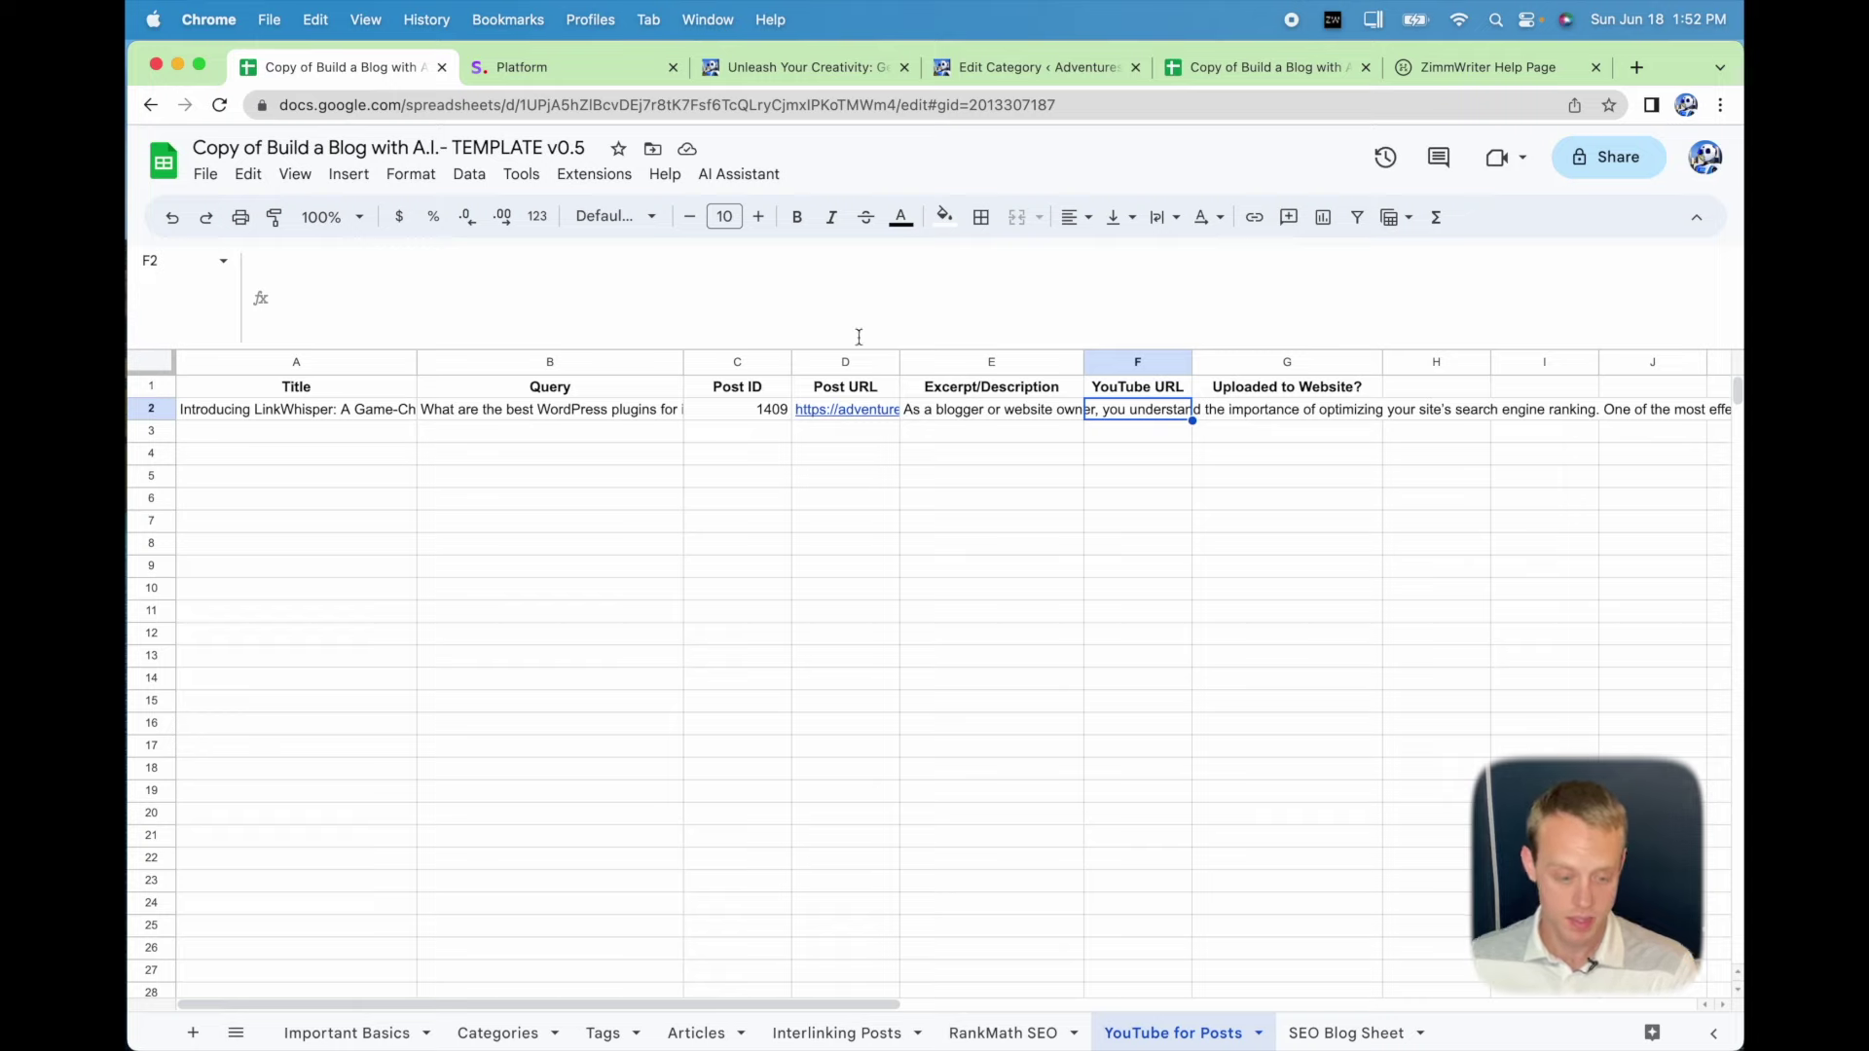
Run Search For YouTube Videos from the AI Assistant's Adding Videos from YouTube commands.
left_click(739, 175)
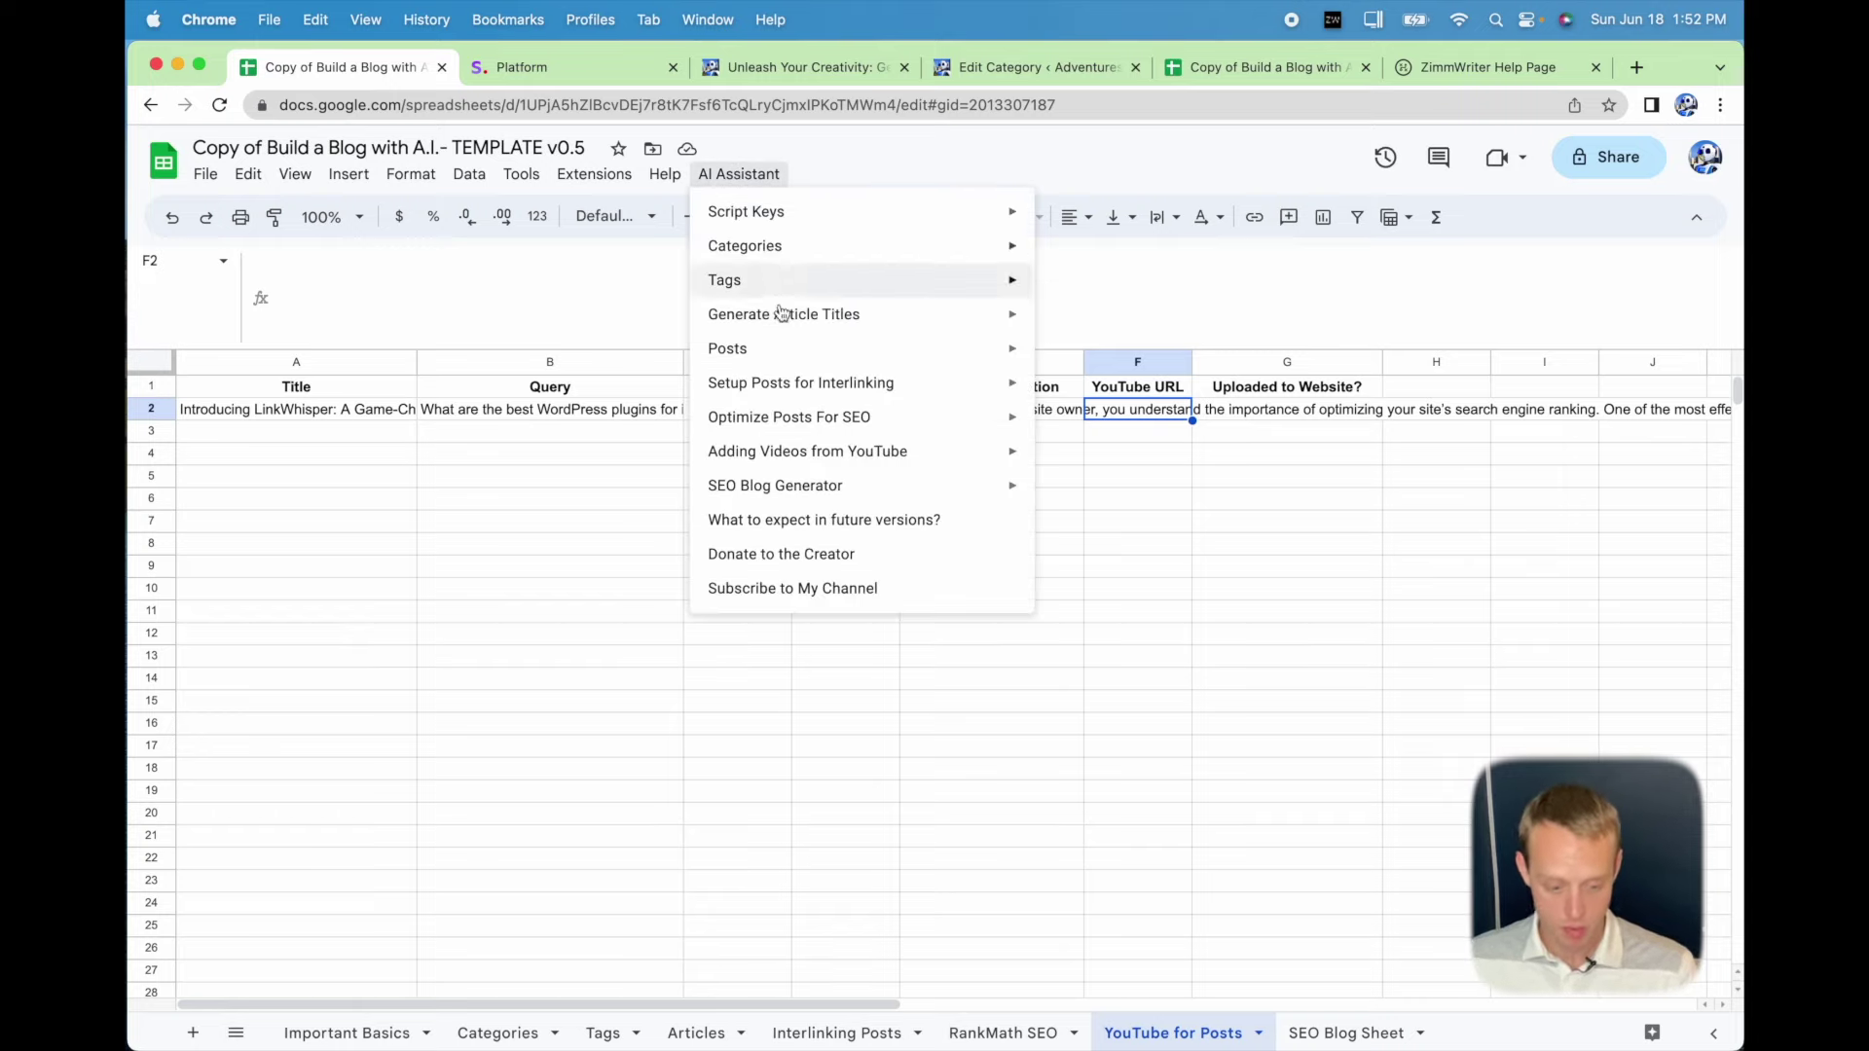
mouse_move(795, 488)
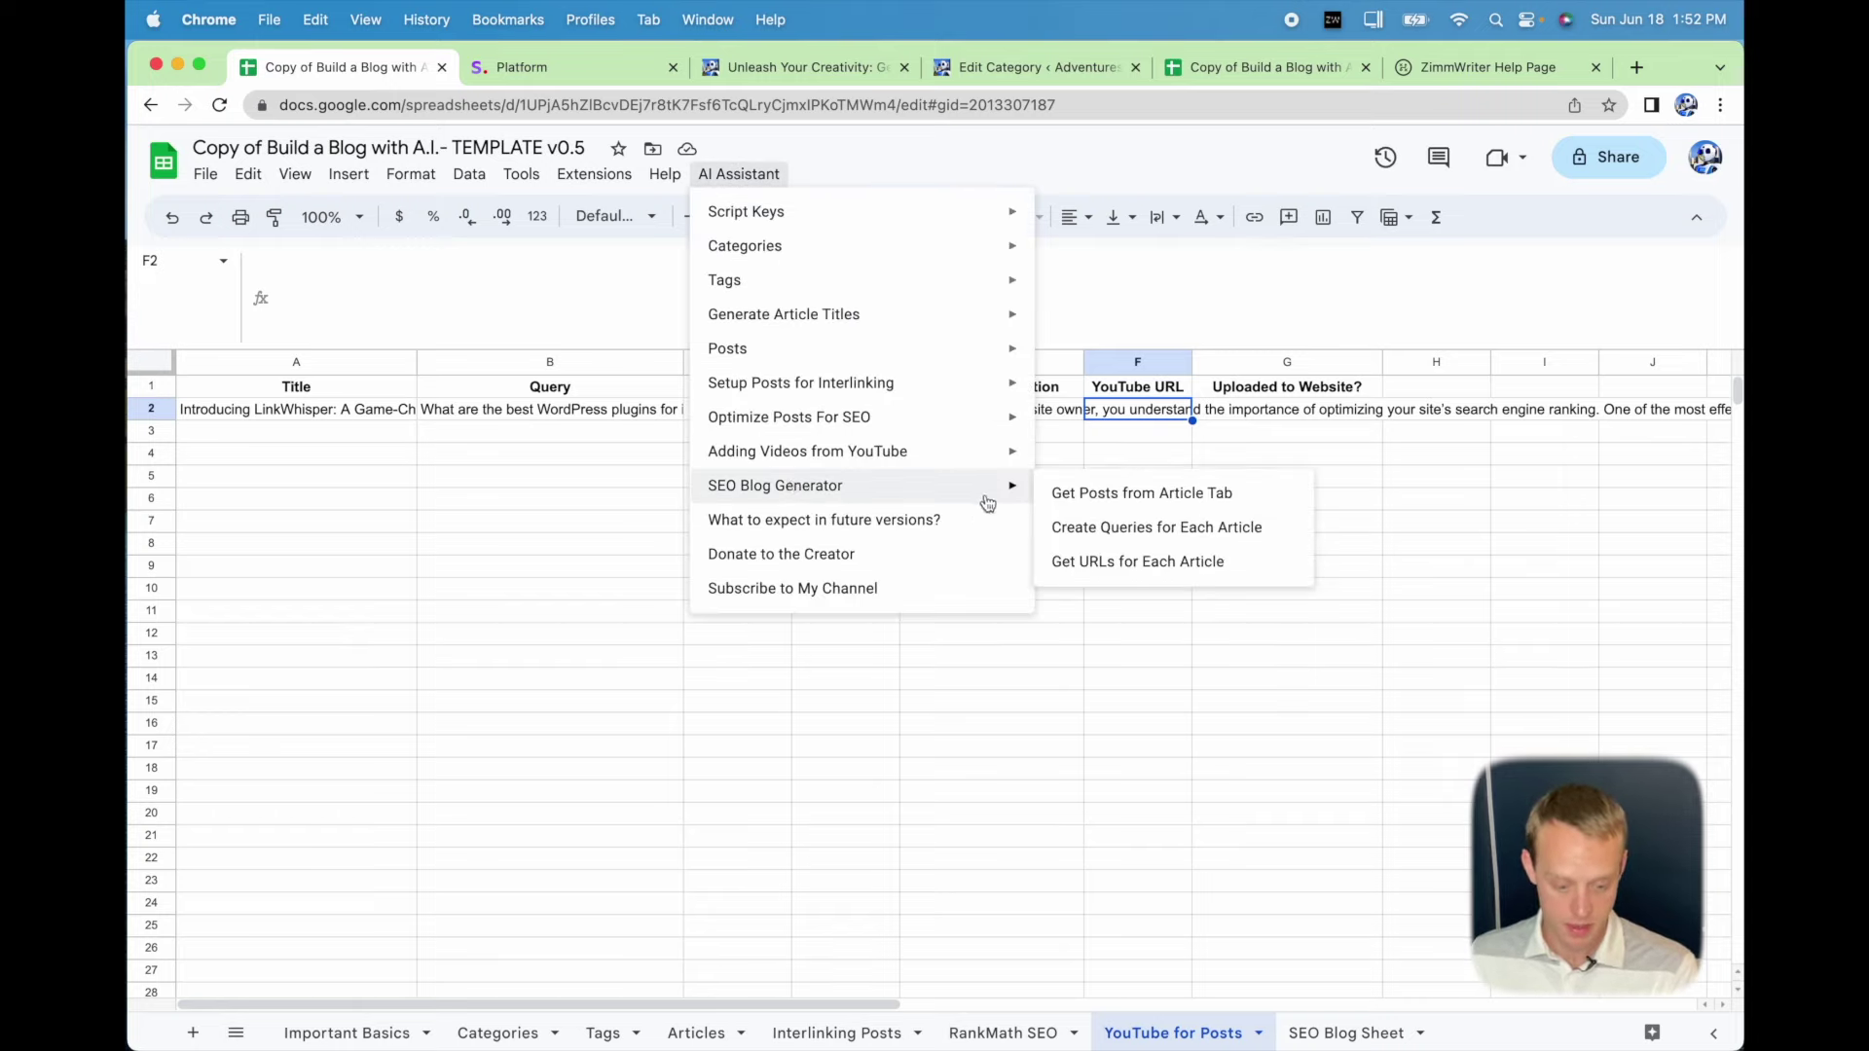
mouse_move(1012, 456)
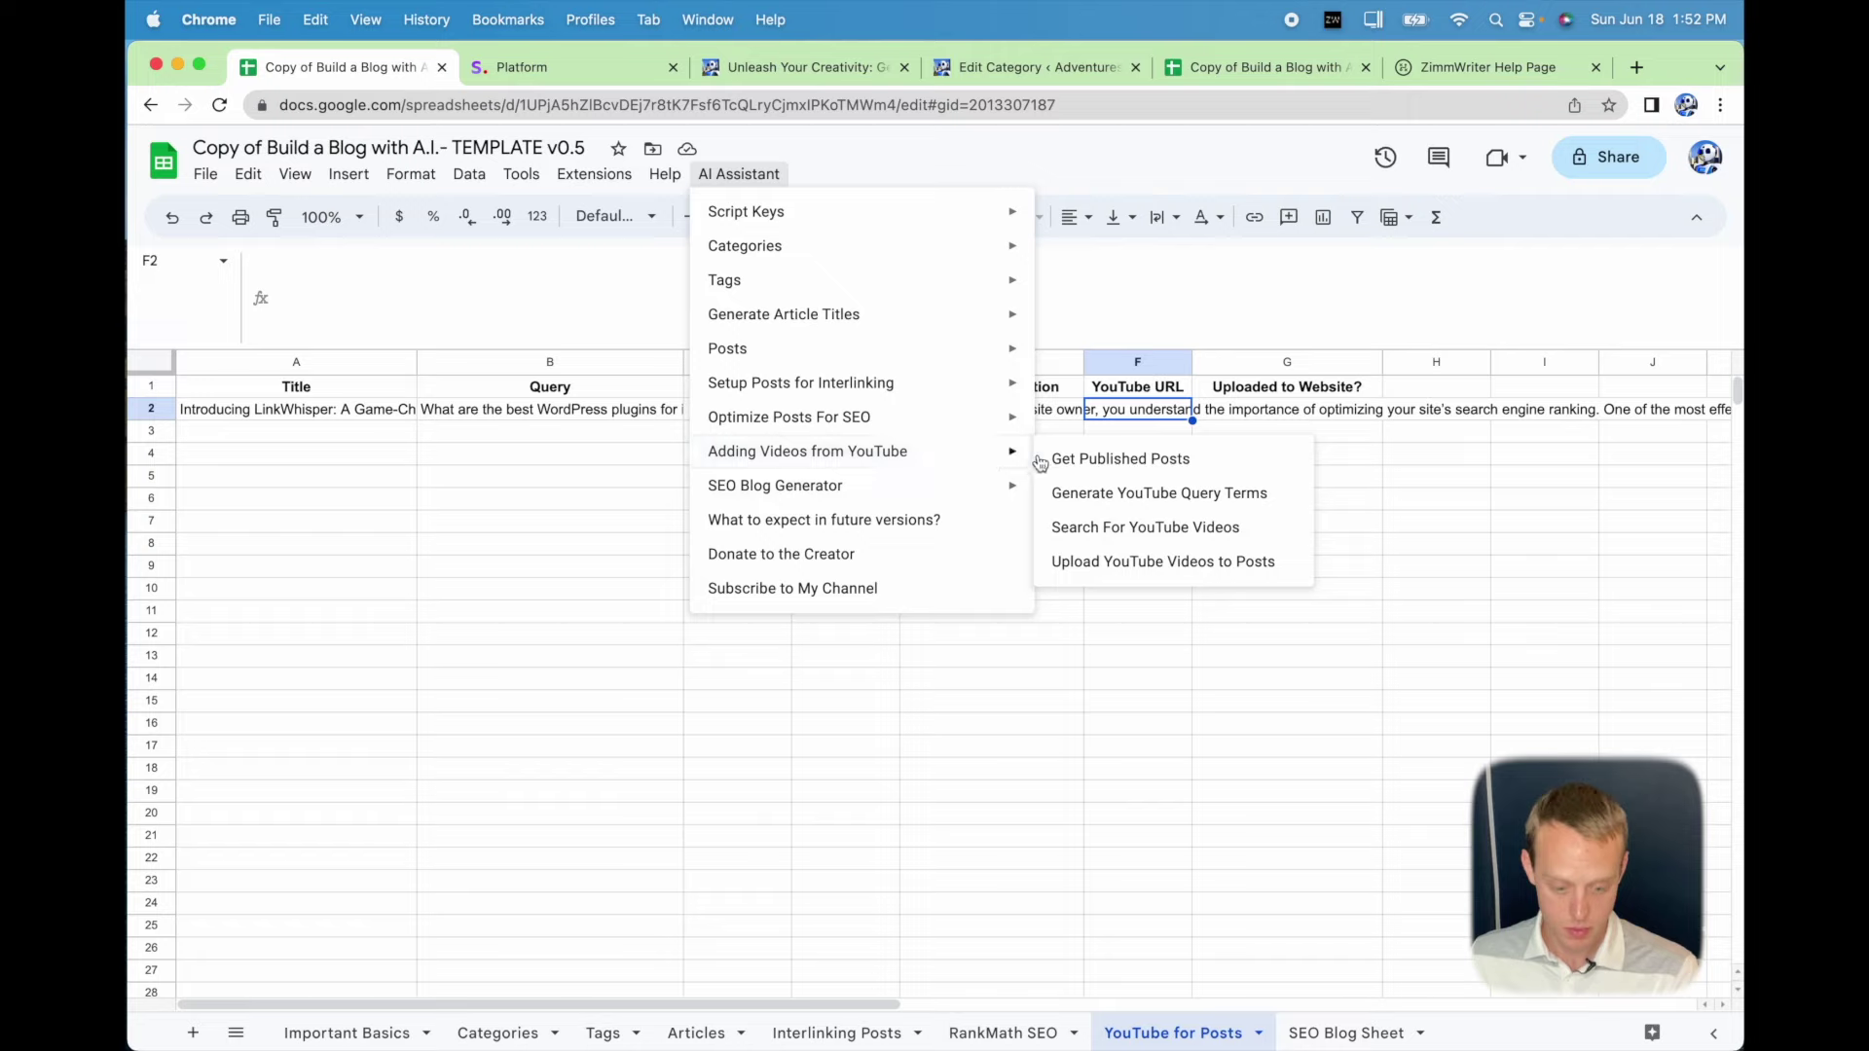
left_click(1083, 525)
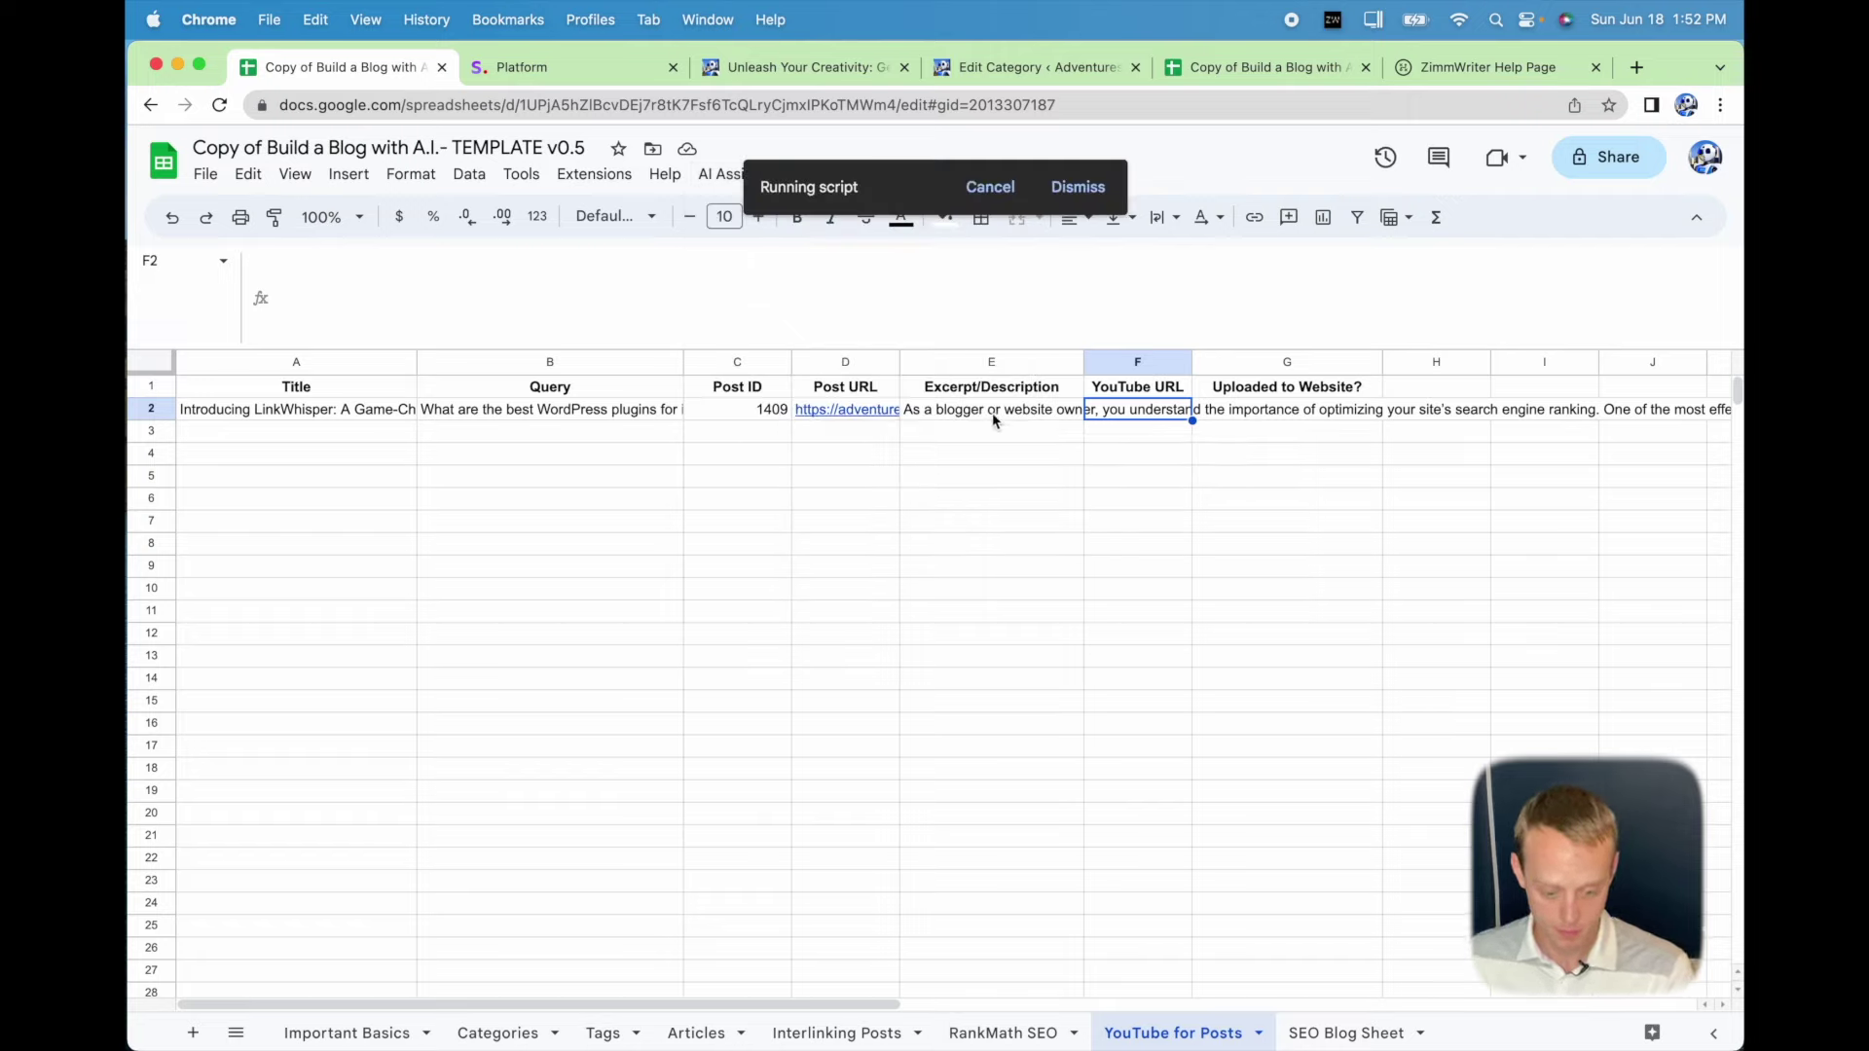
Copy the YouTube URL from F2, view the video in a new browser tab, and return to the YouTube for Posts sheet.
left_click(325, 409)
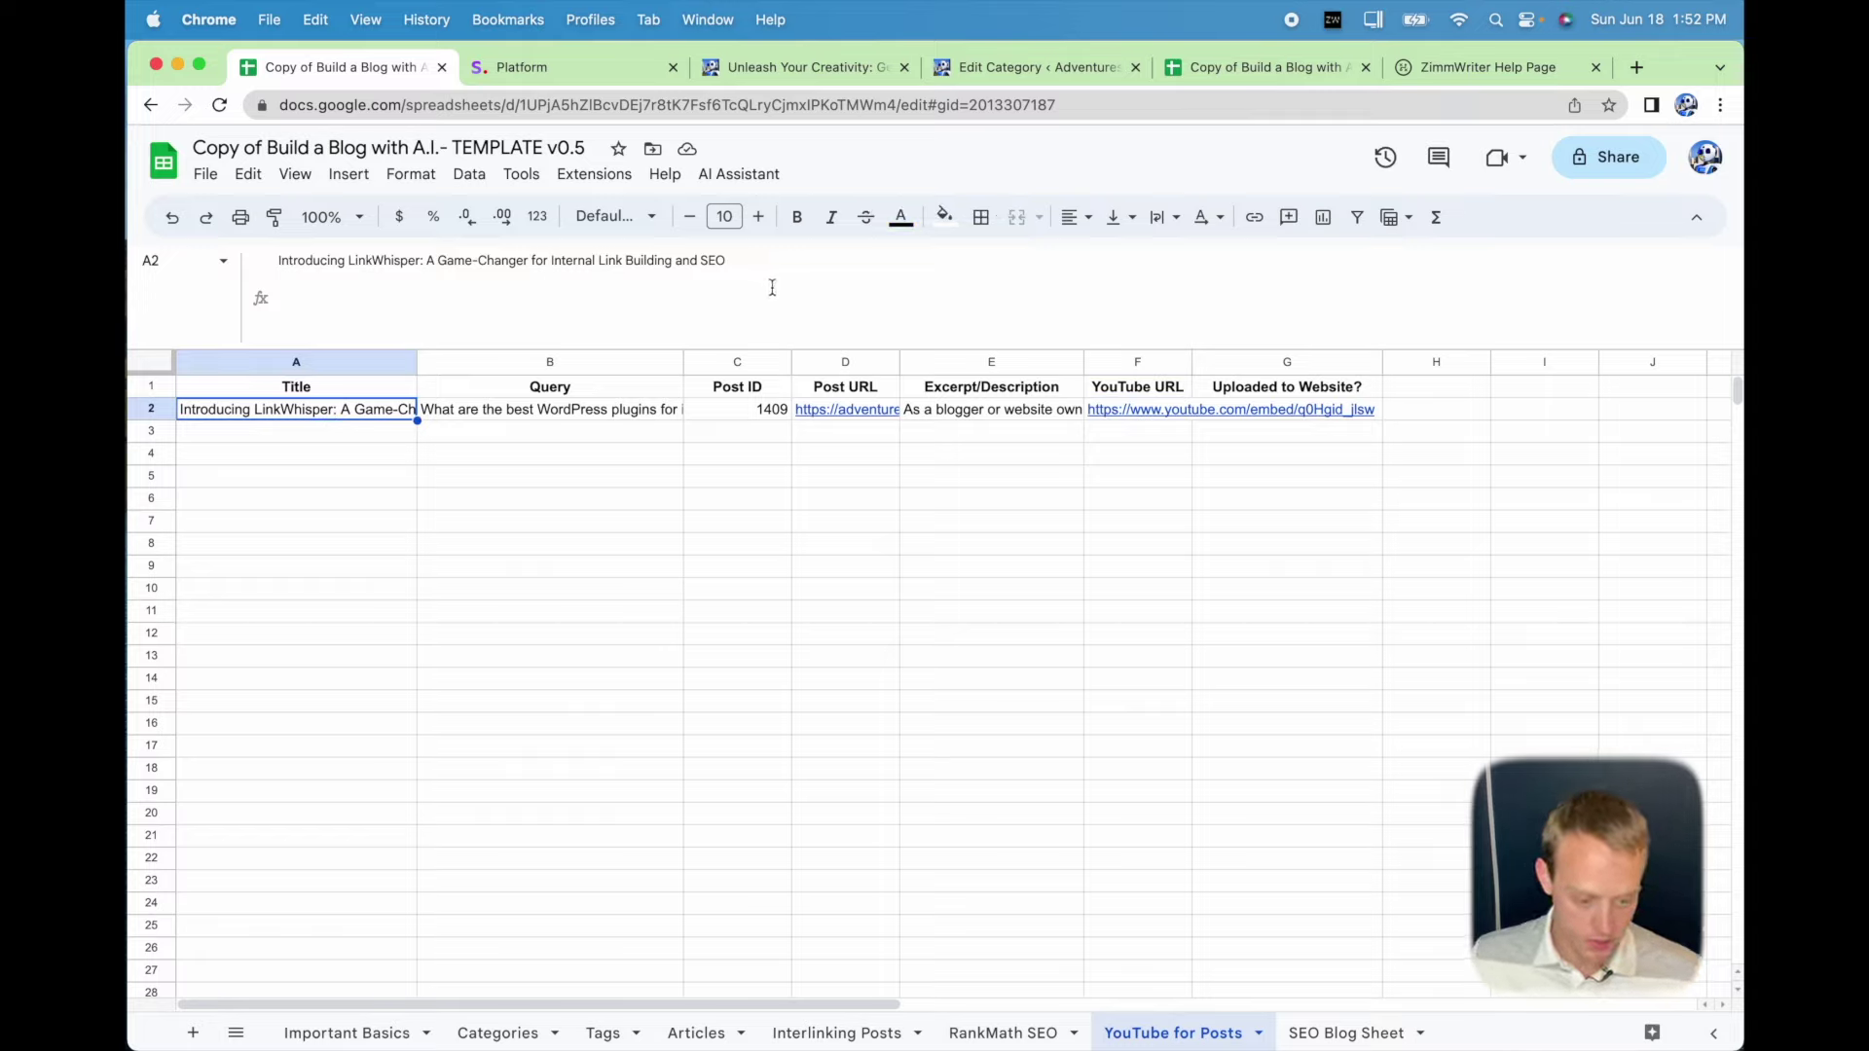
left_click(1003, 416)
key("Right")
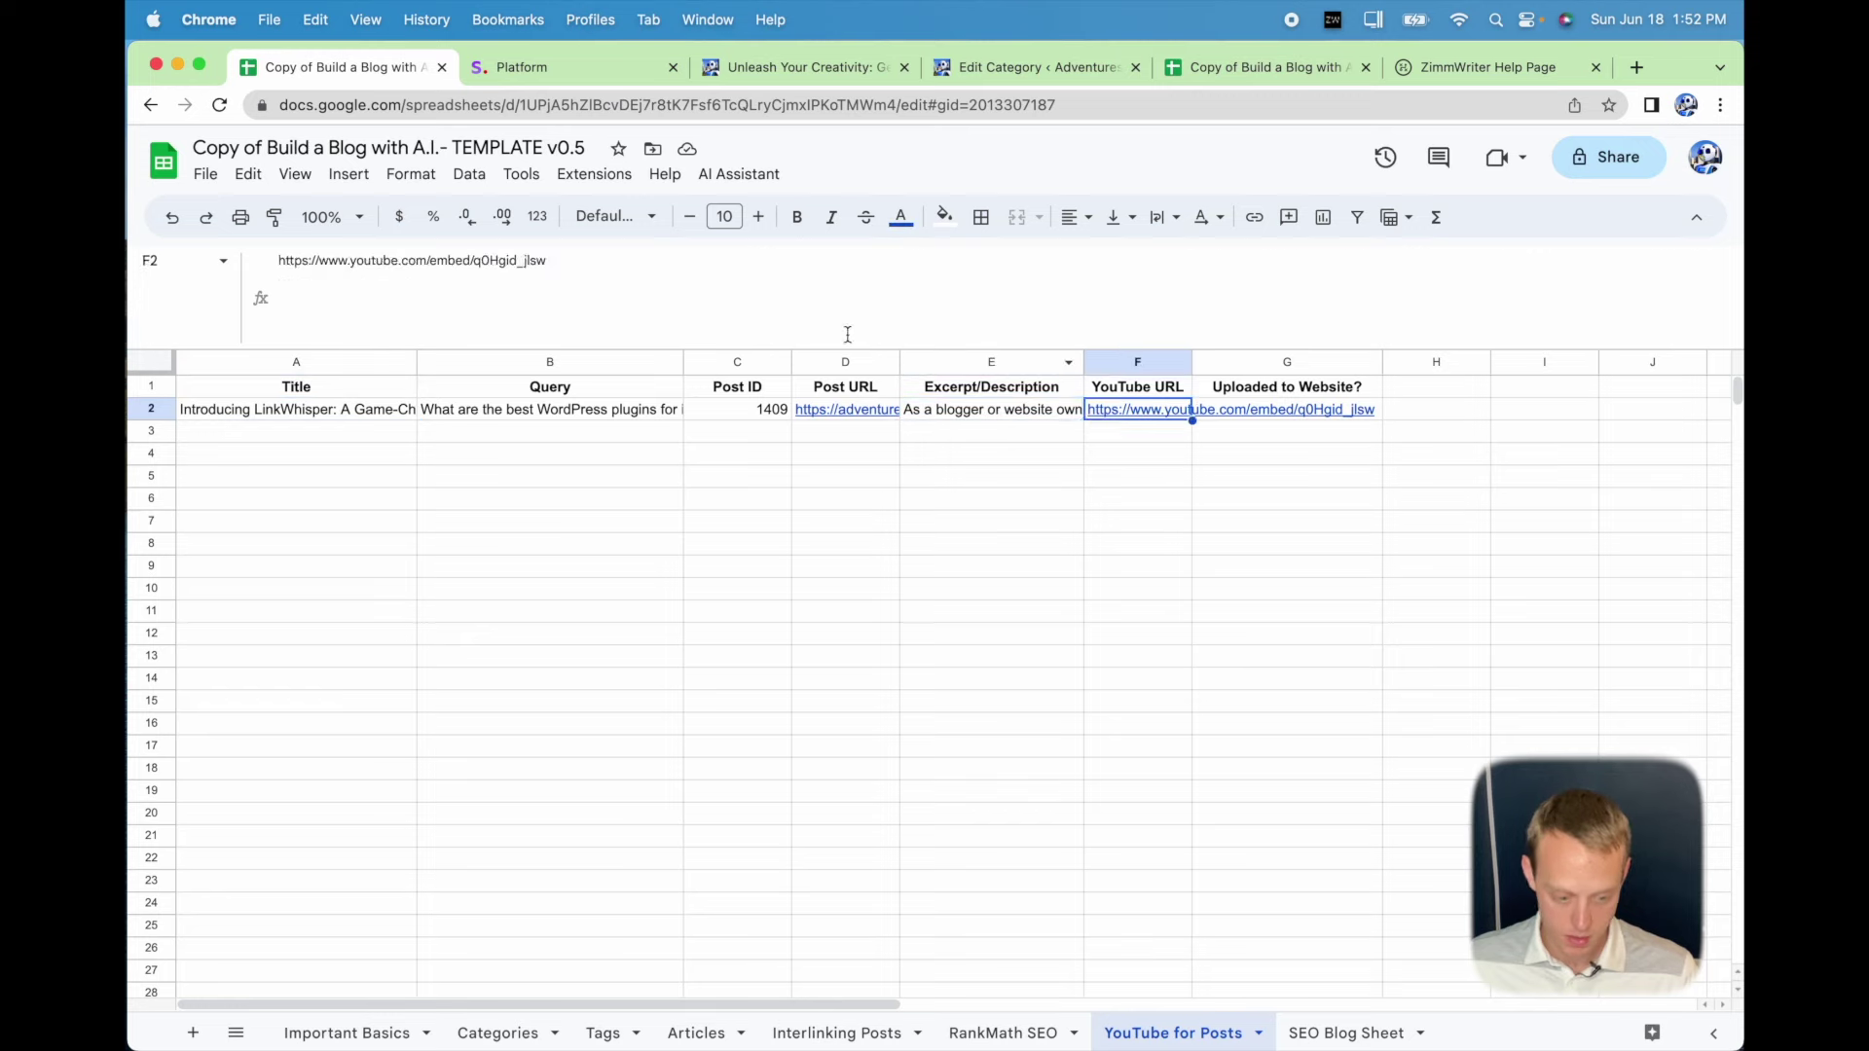
left_click_drag(584, 261, 224, 261)
key("super+c")
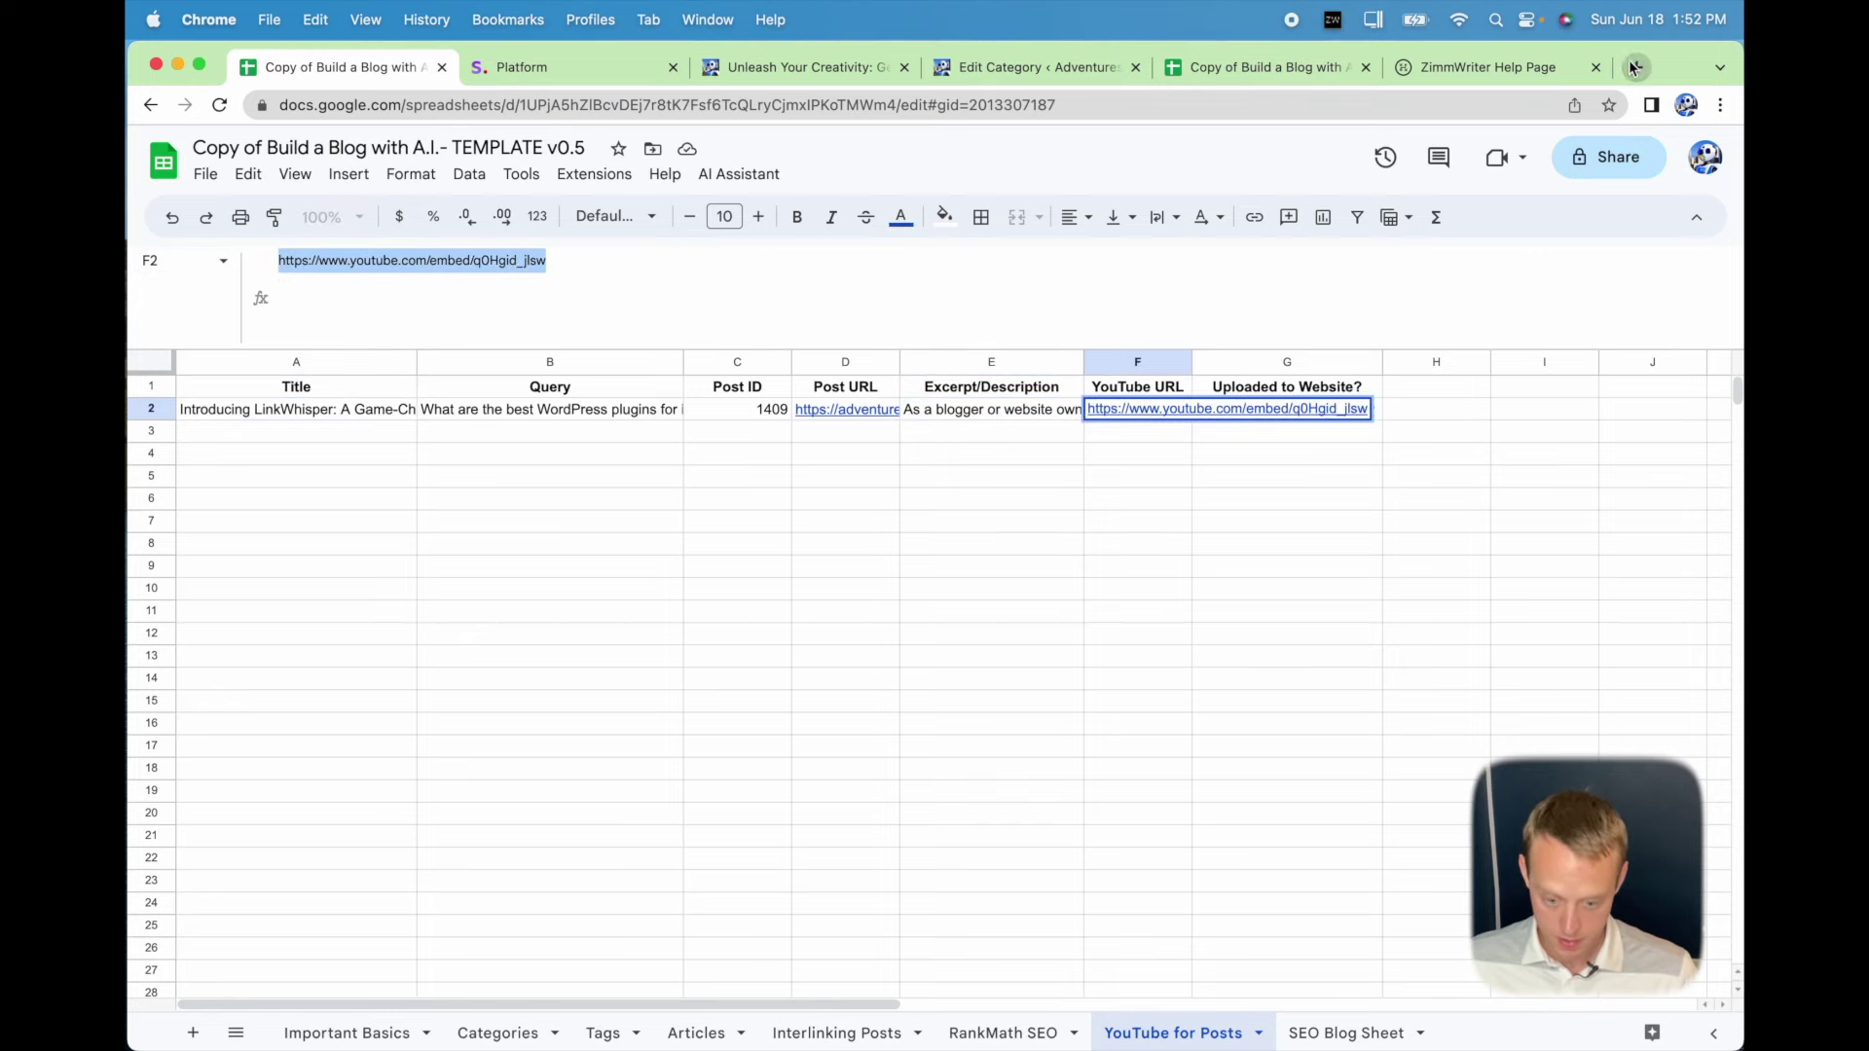
left_click(1636, 67)
key("super+v")
key("Return")
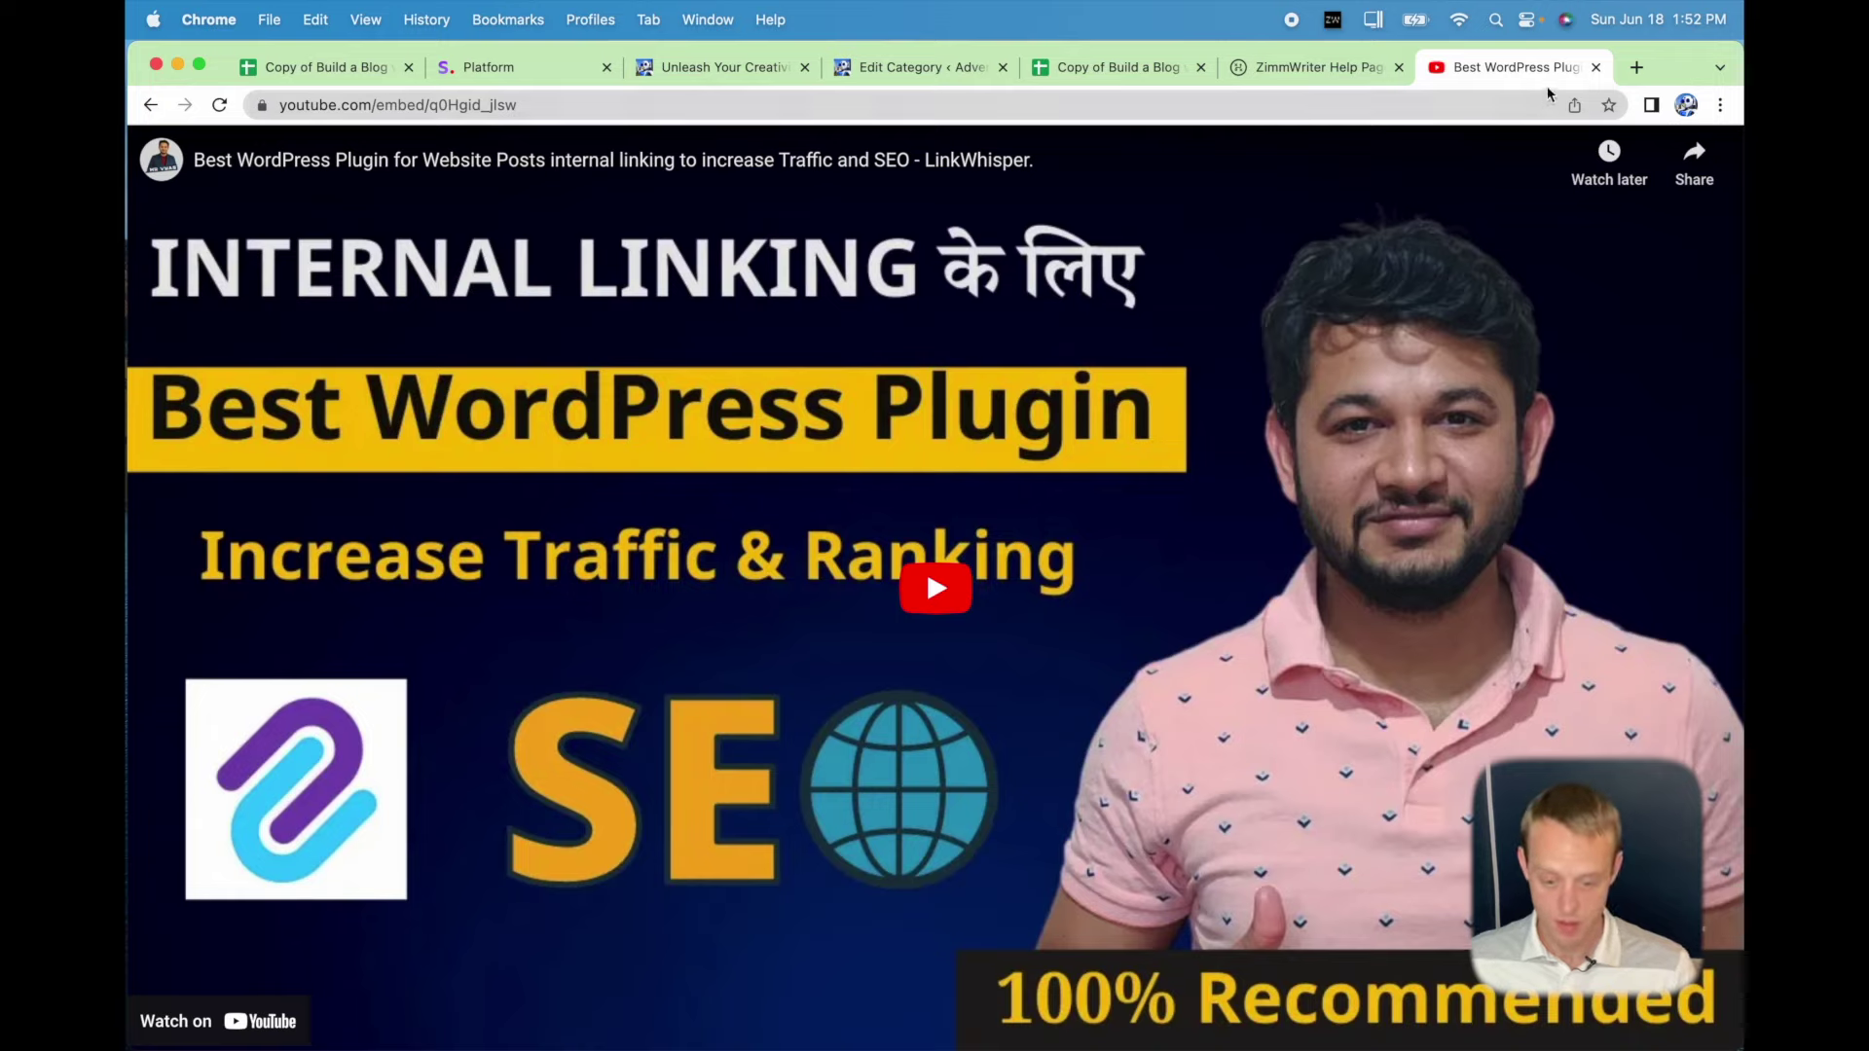
left_click(1596, 67)
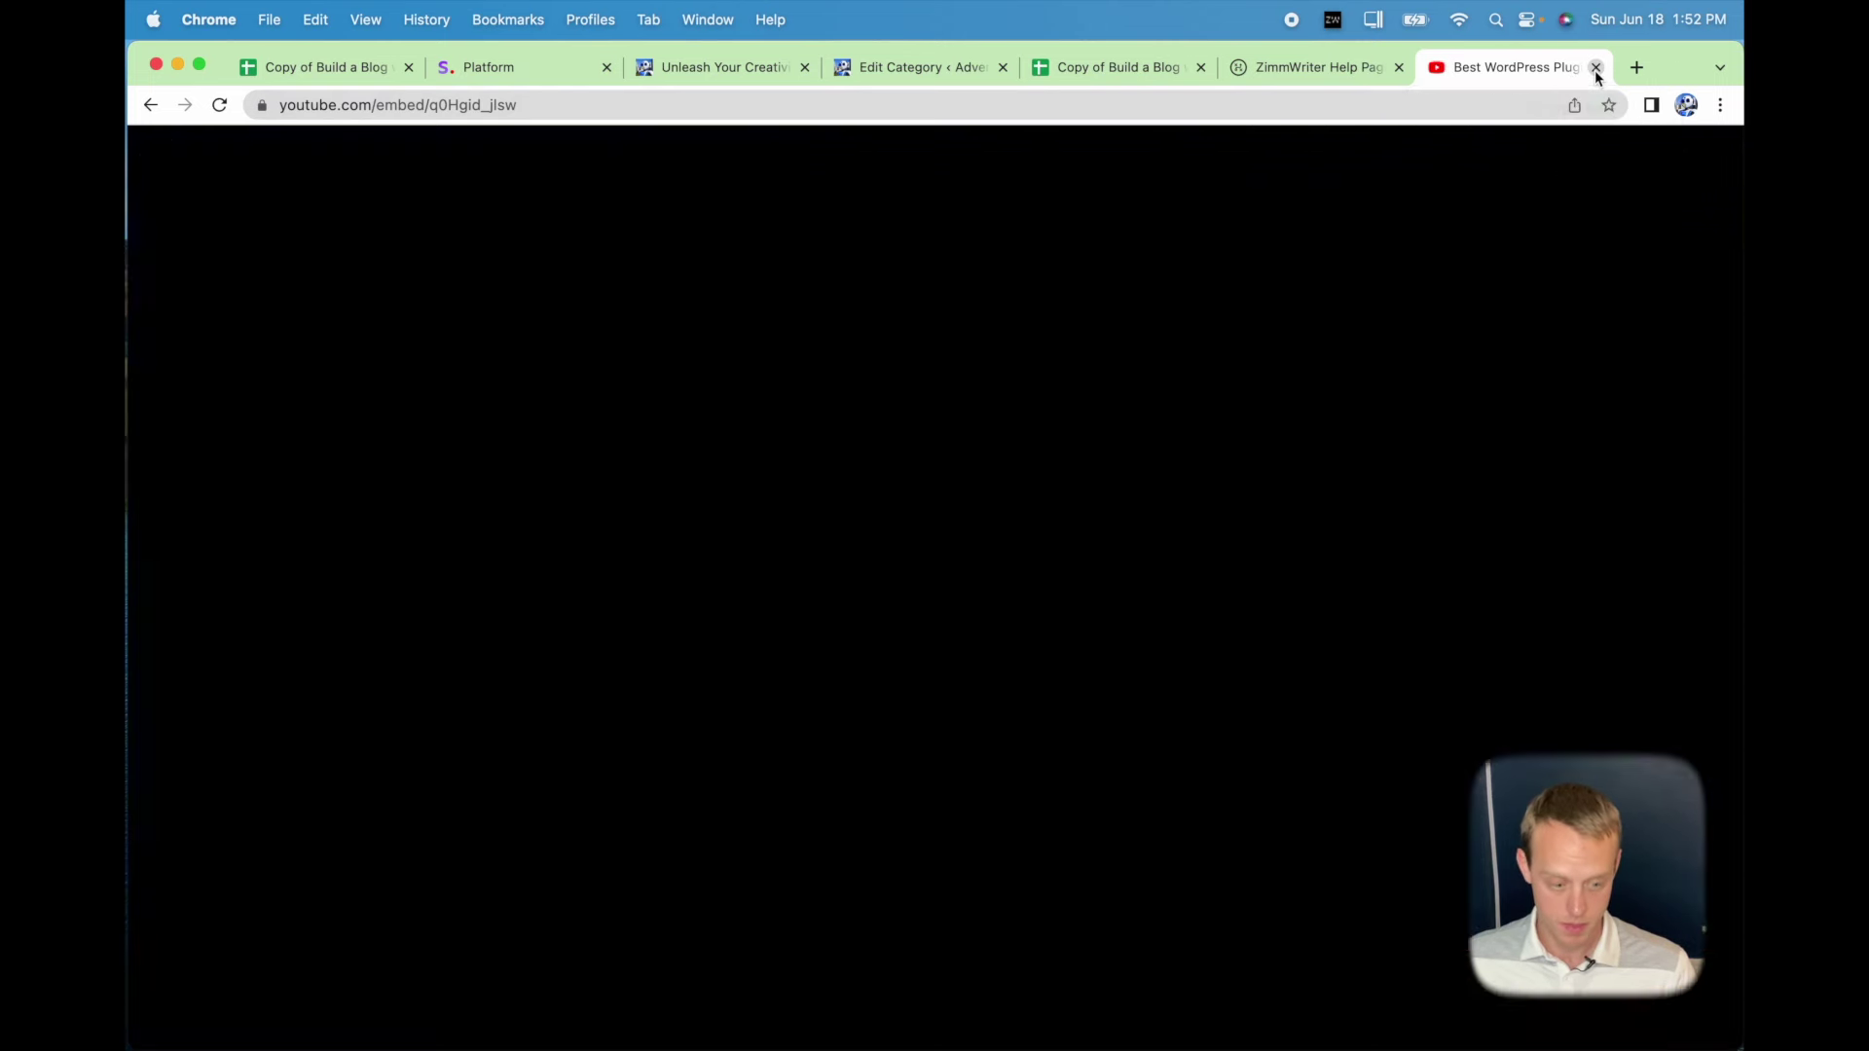
left_click(1134, 429)
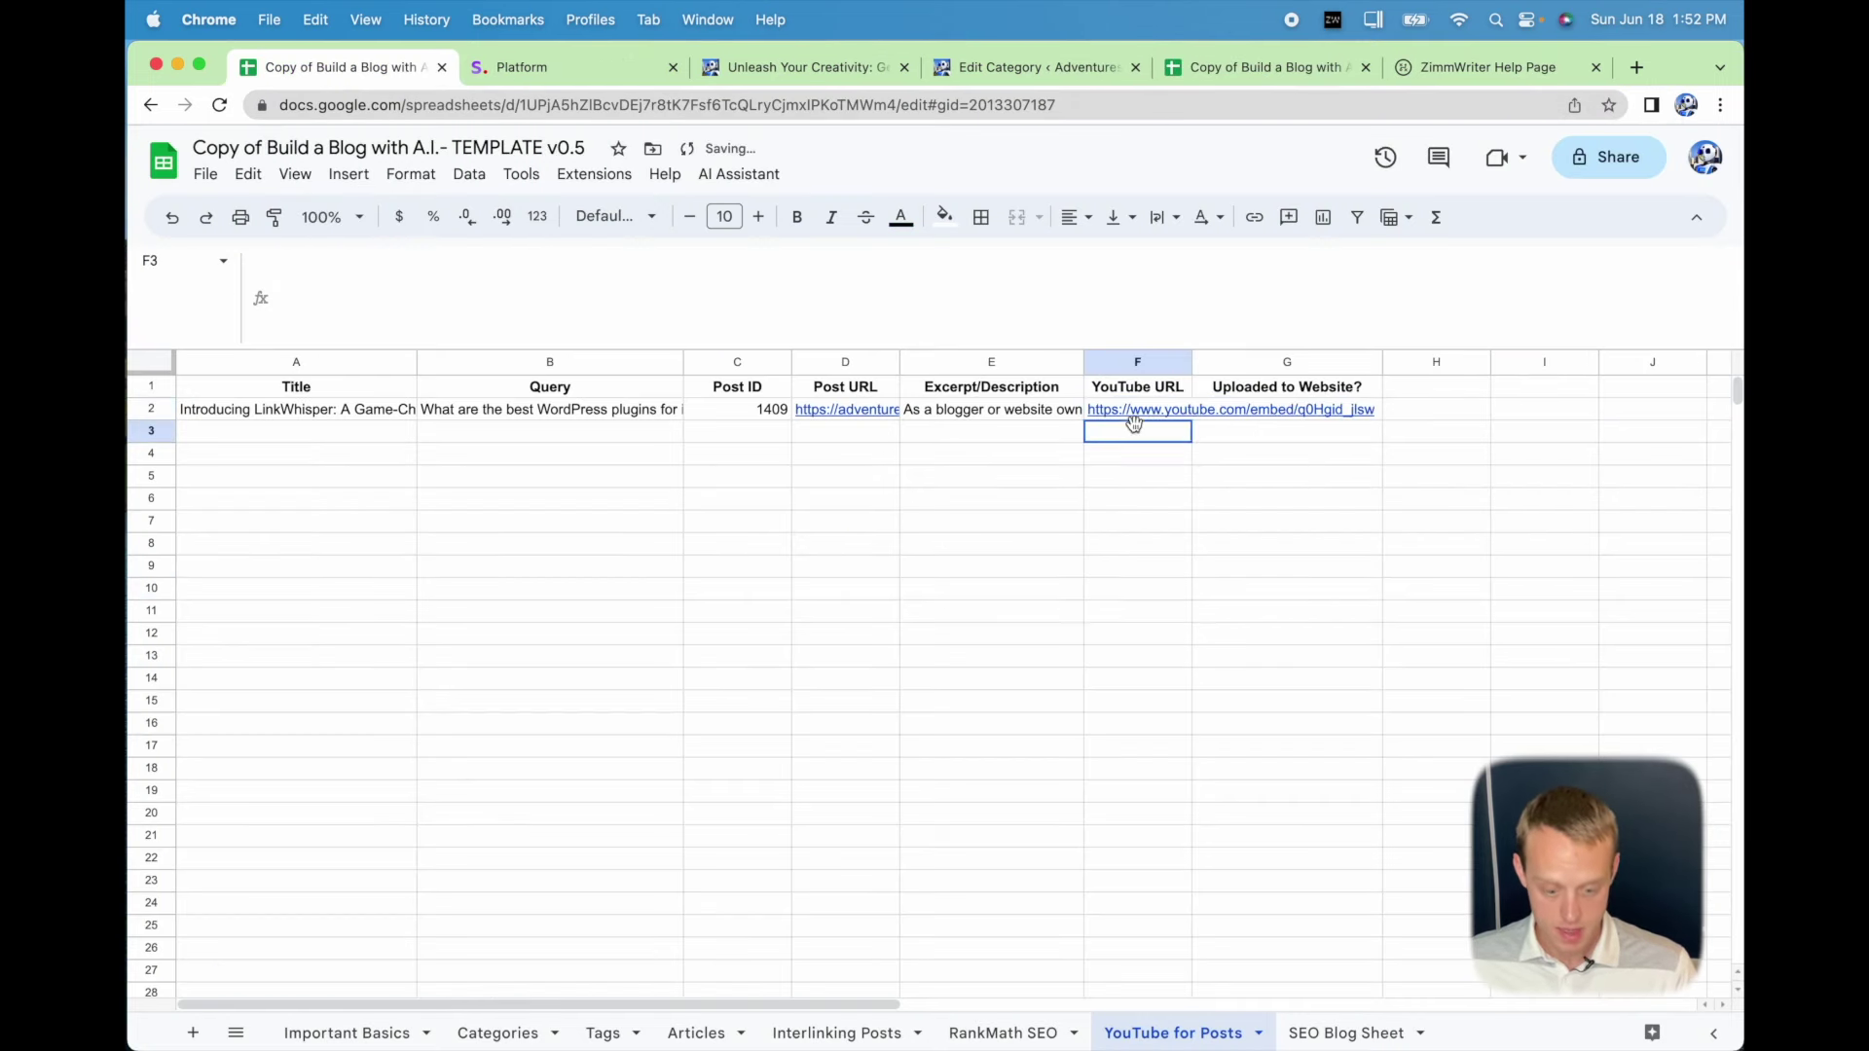
Select G2, review the AI Assistant's commands for adding YouTube videos, and open What to expect in future versions.
left_click(1263, 418)
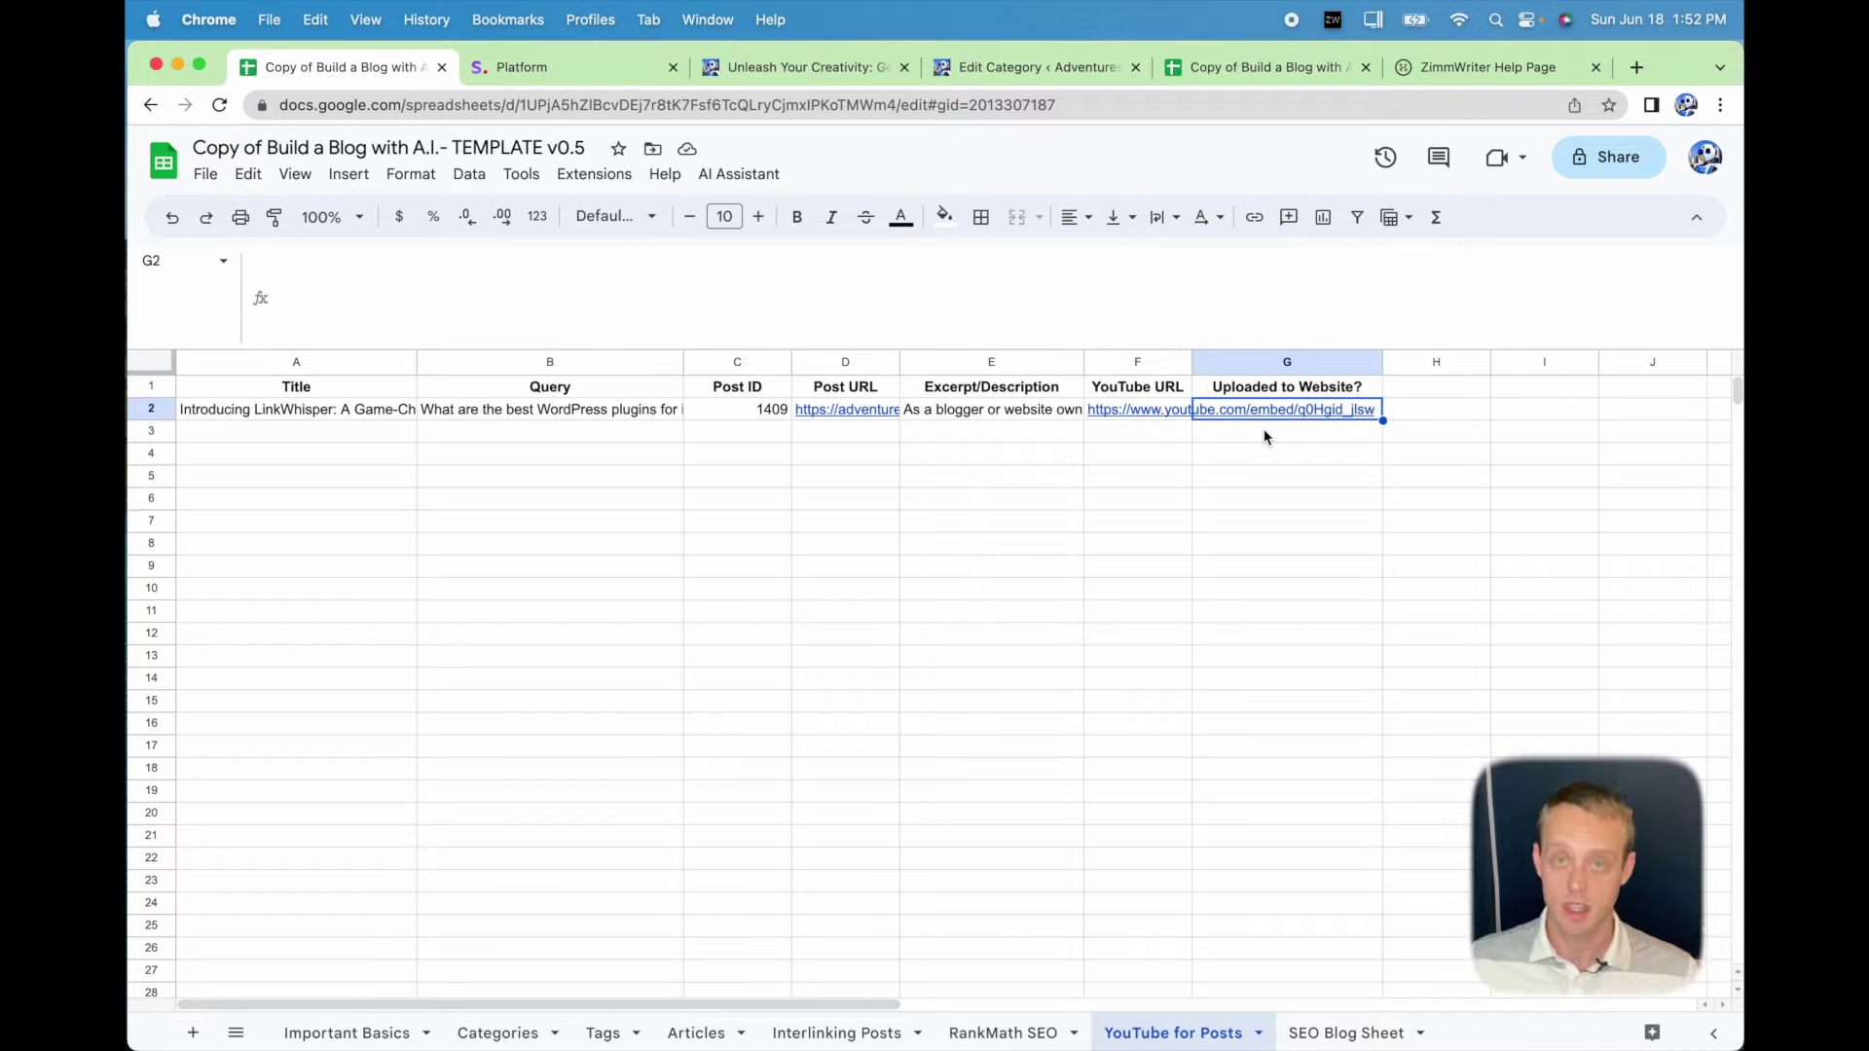
left_click(742, 174)
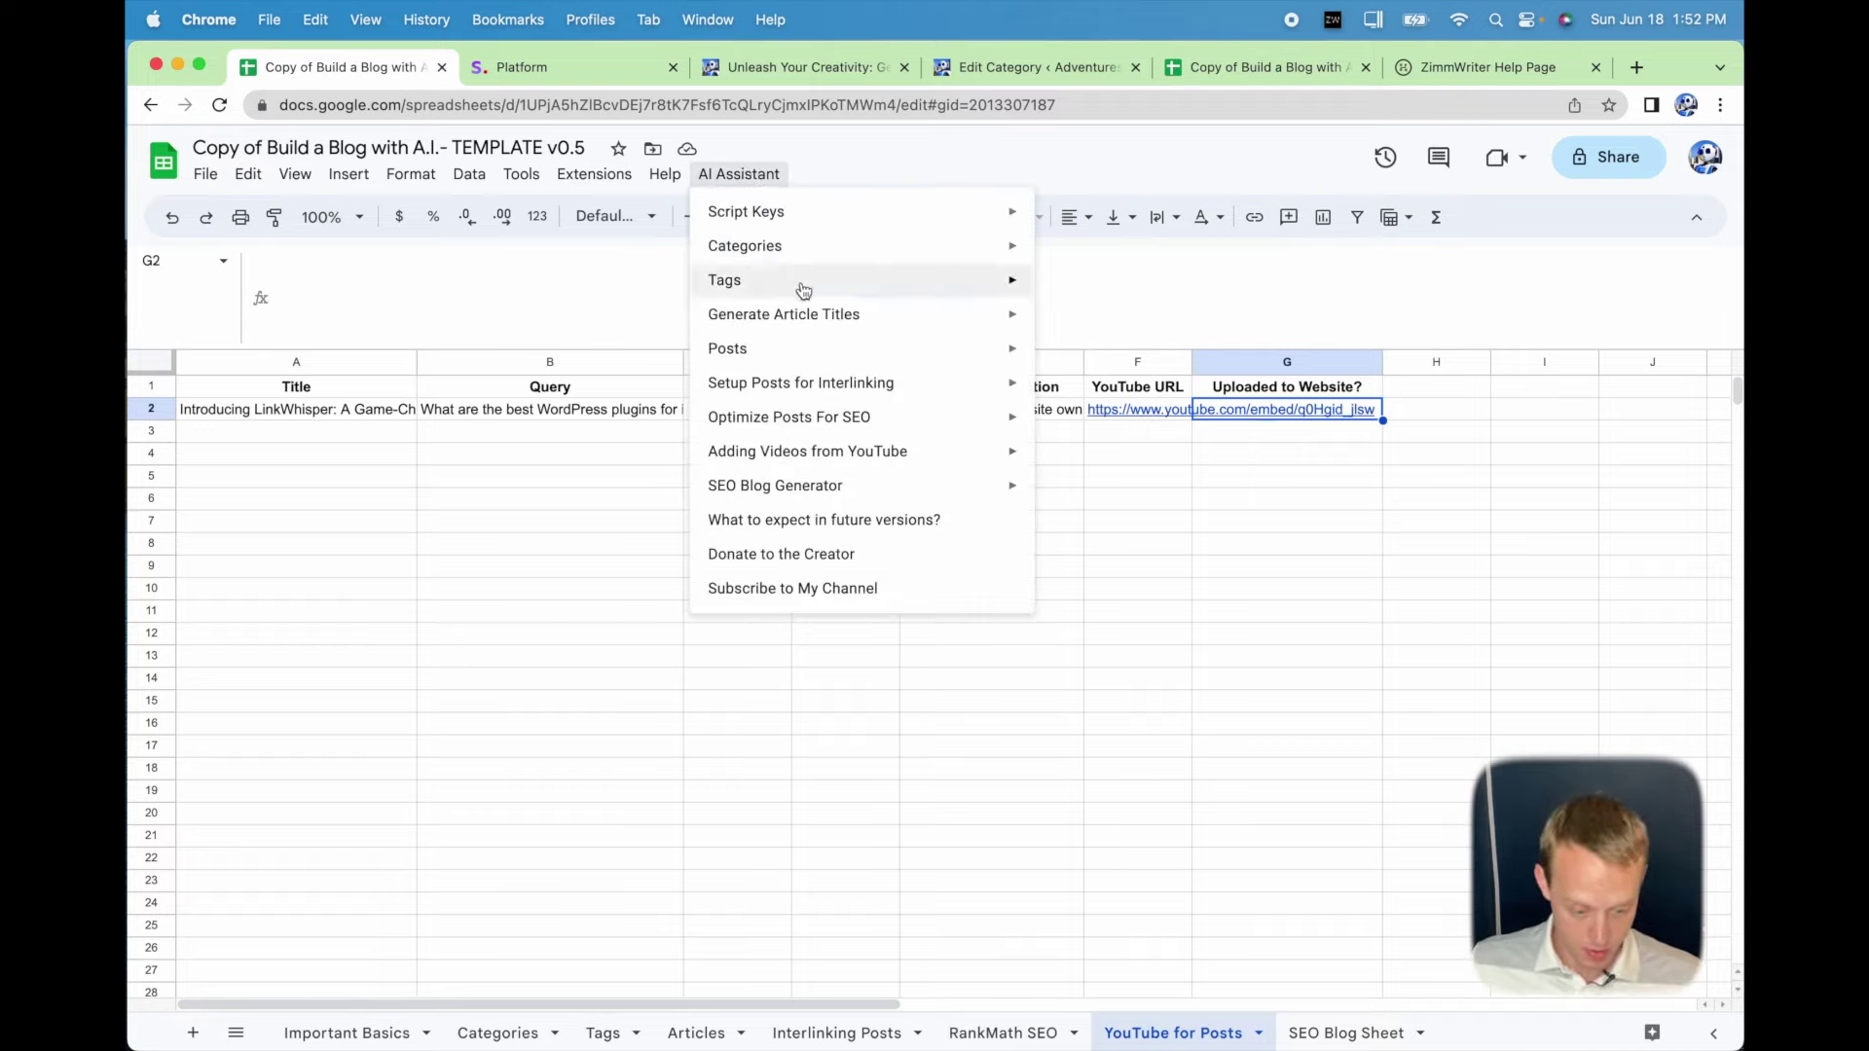
mouse_move(873, 454)
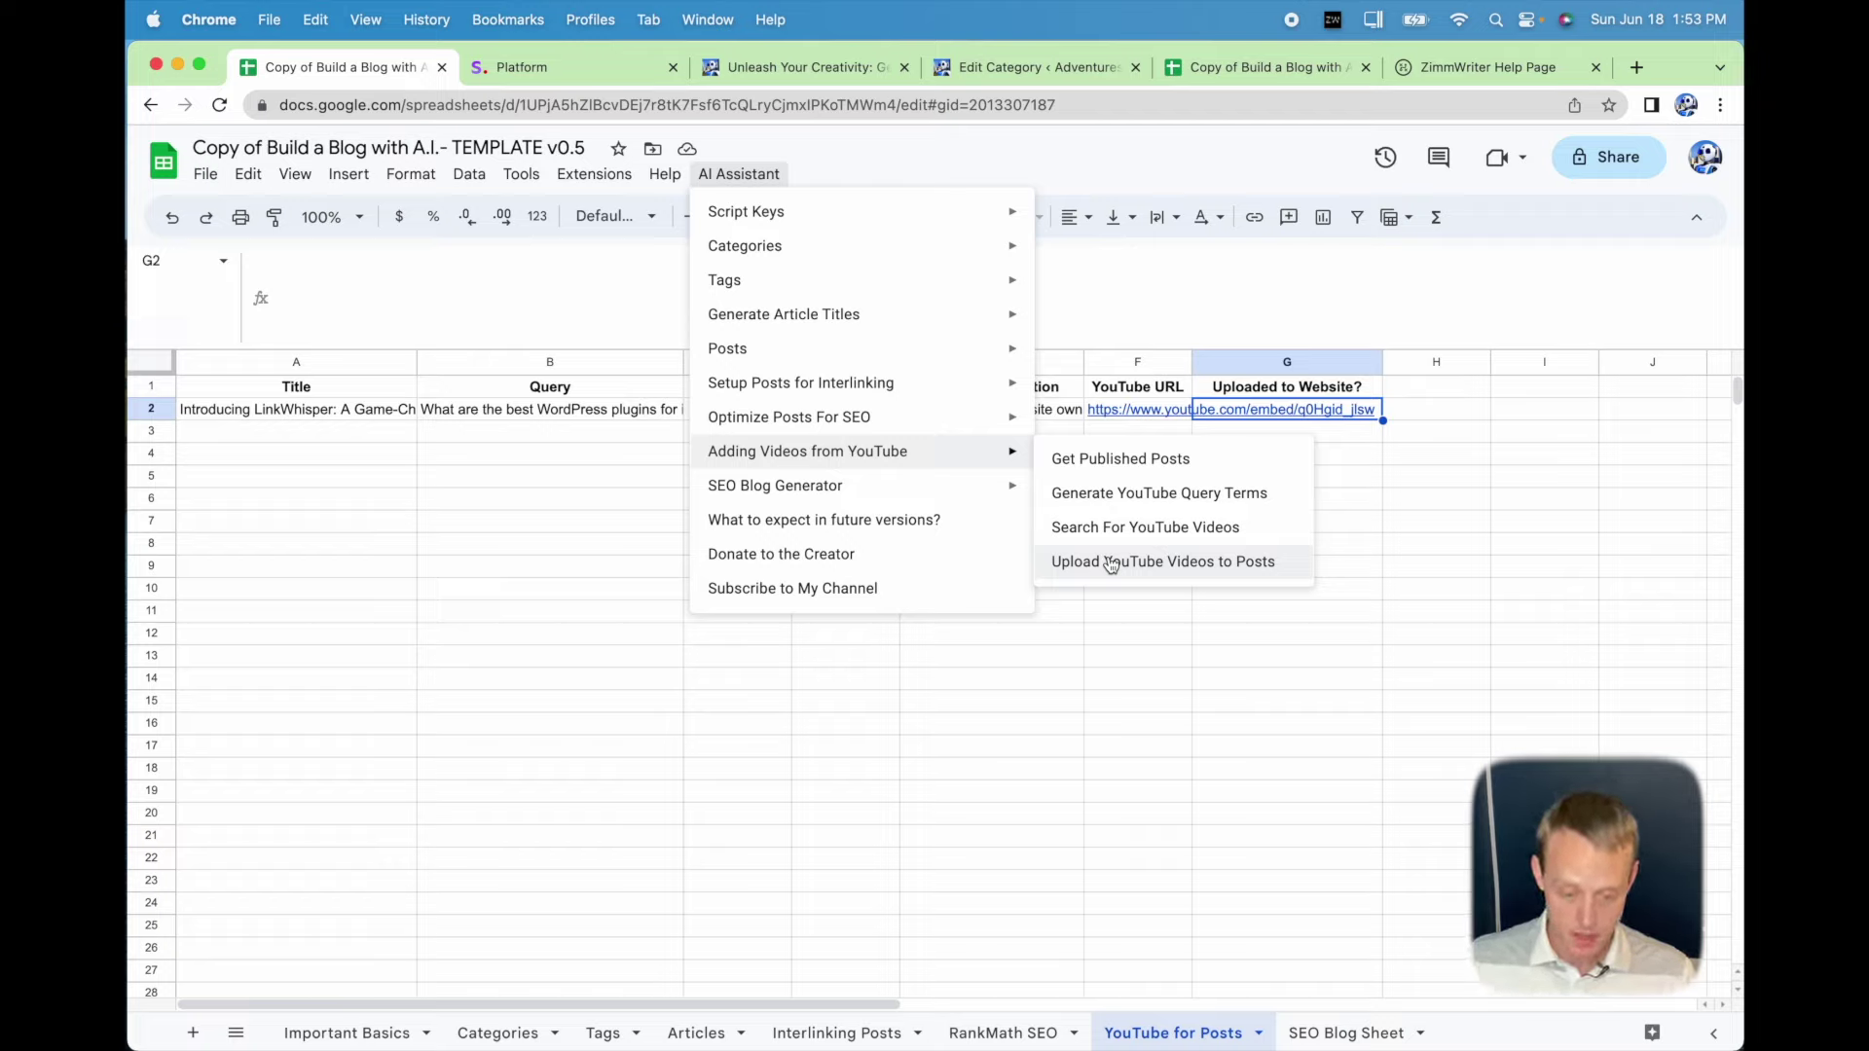
mouse_move(955, 501)
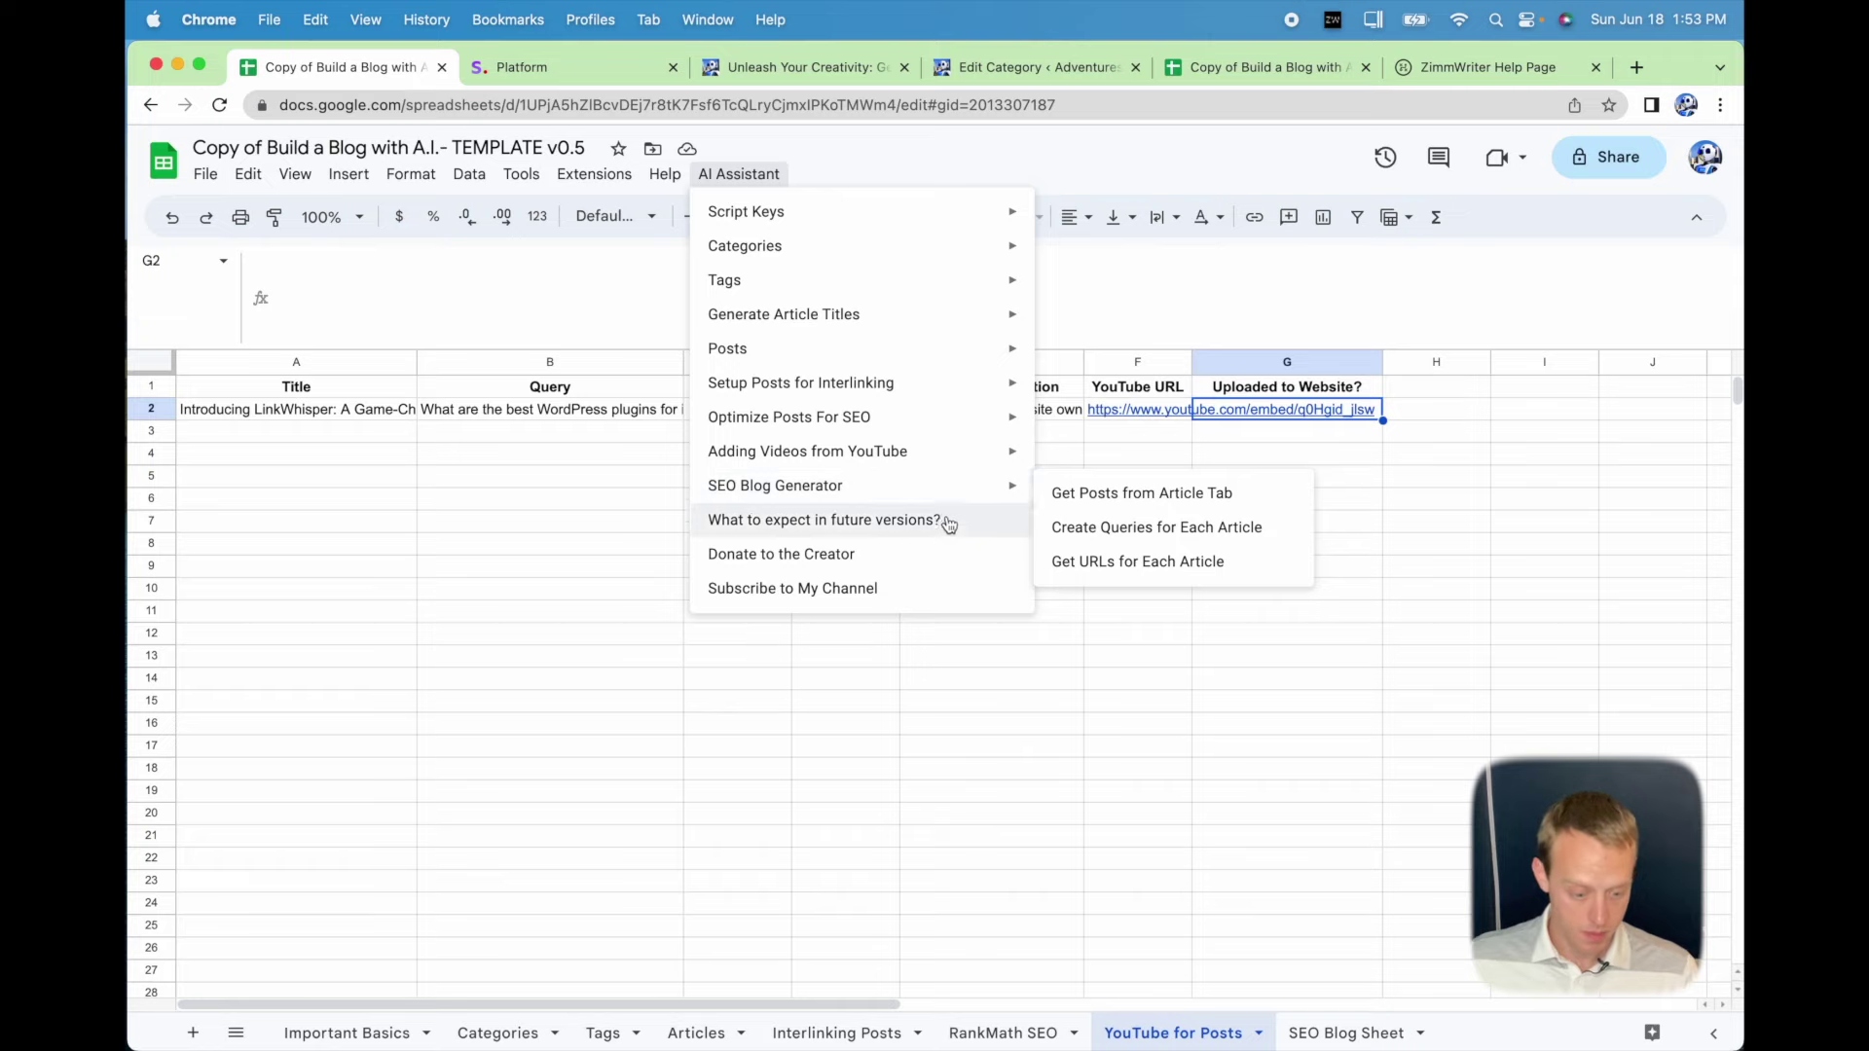
left_click(949, 522)
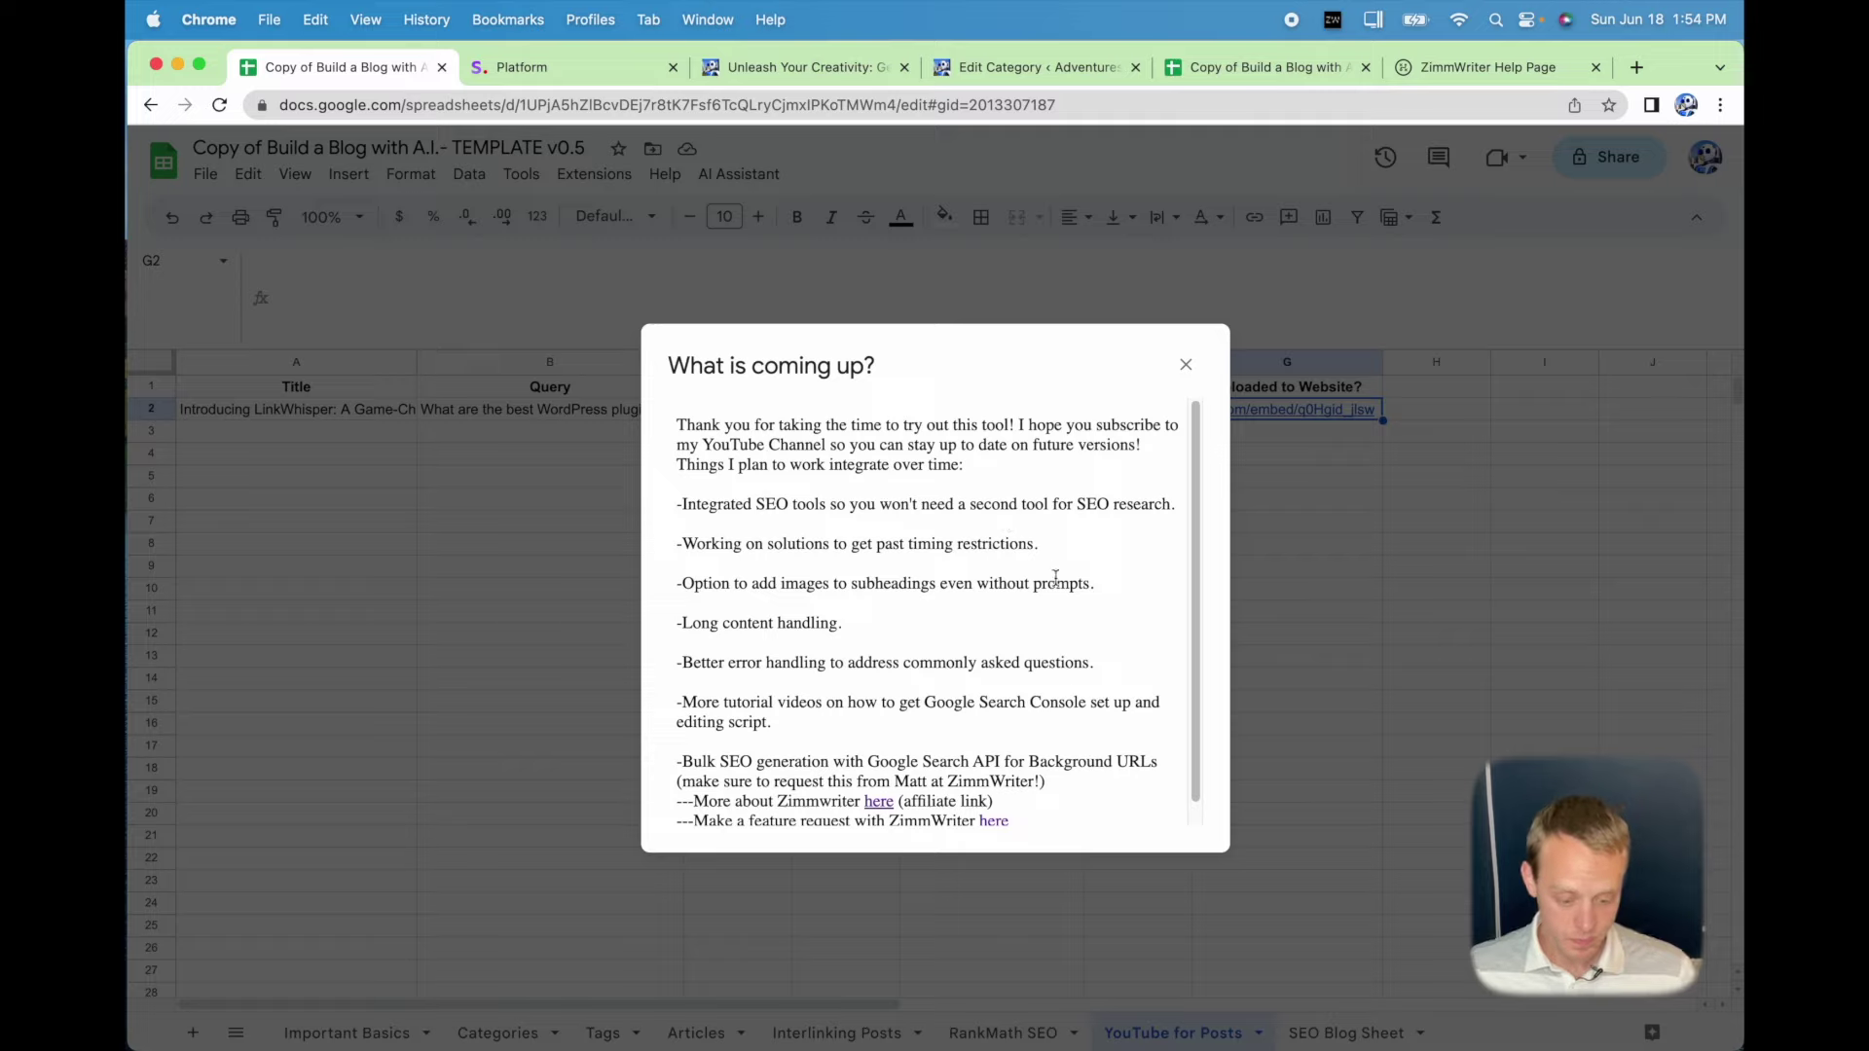
Review the planned features on timing restrictions, images for subheadings without prompts, and long content handling, highlighting each line.
left_click_drag(1039, 545, 675, 547)
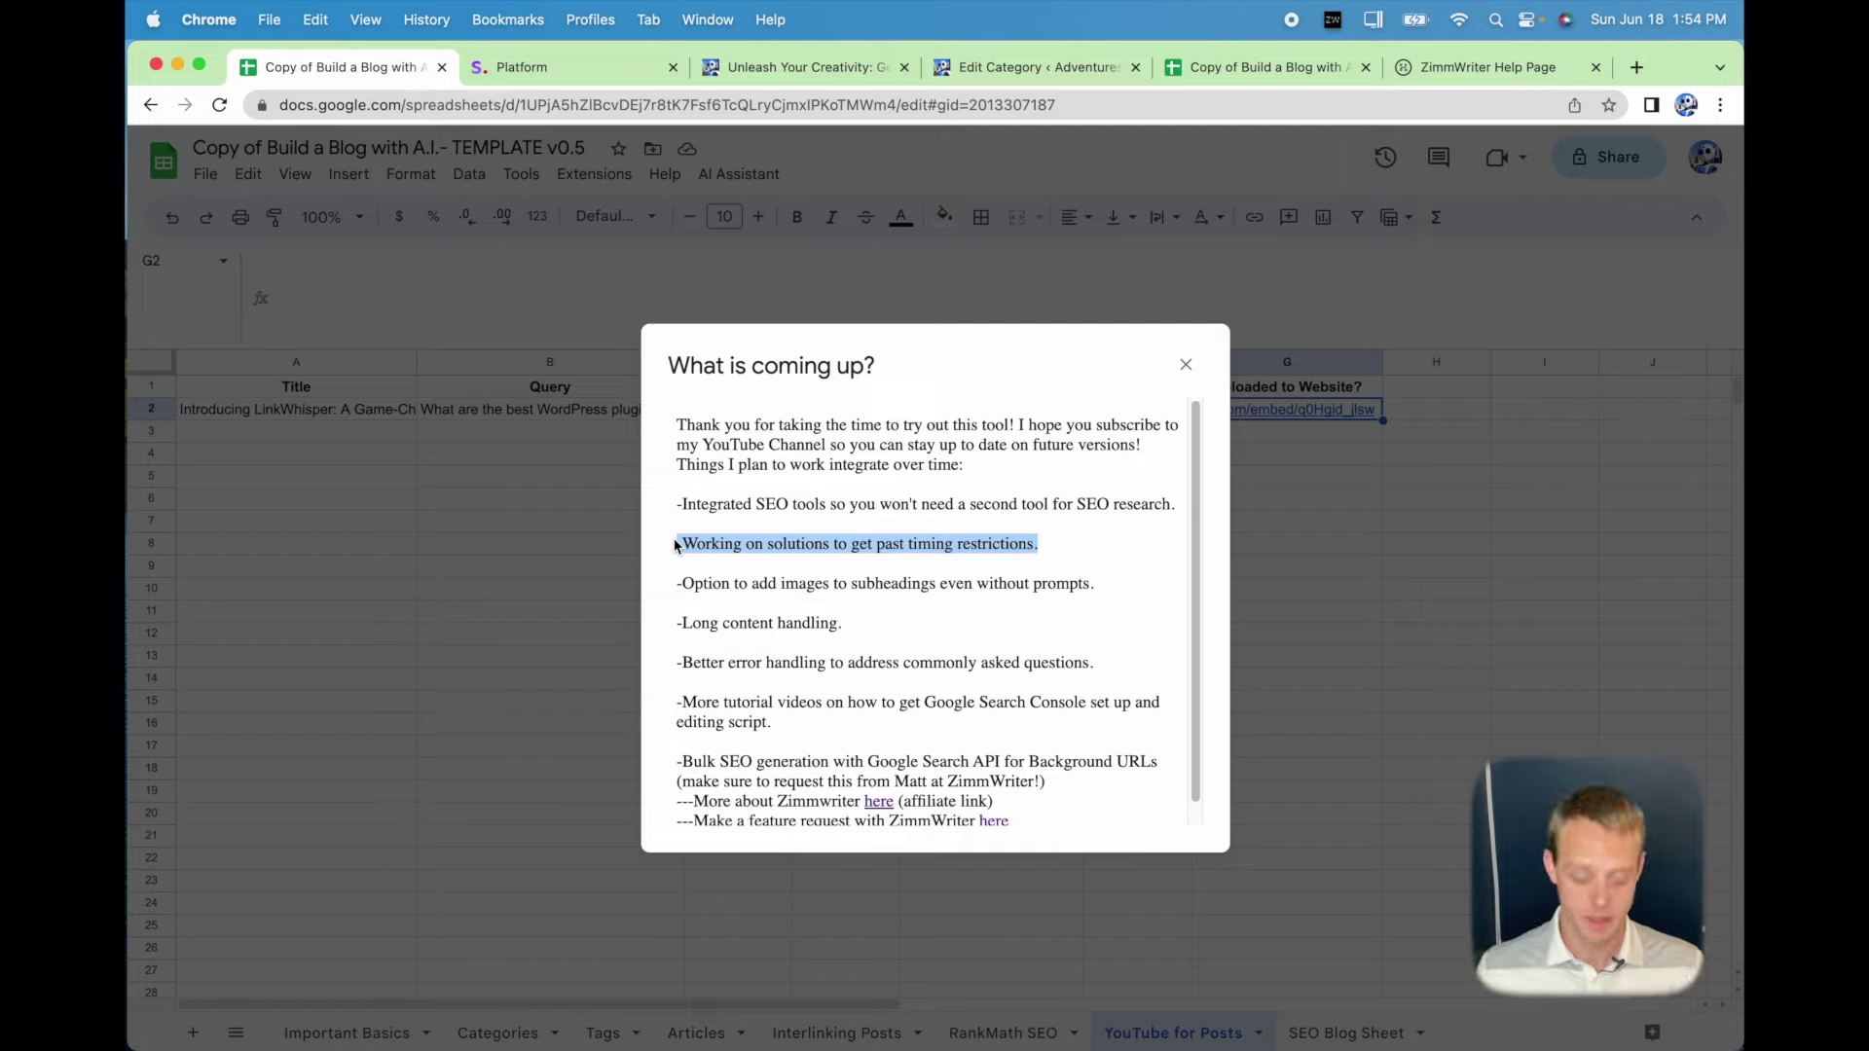
left_click(1077, 584)
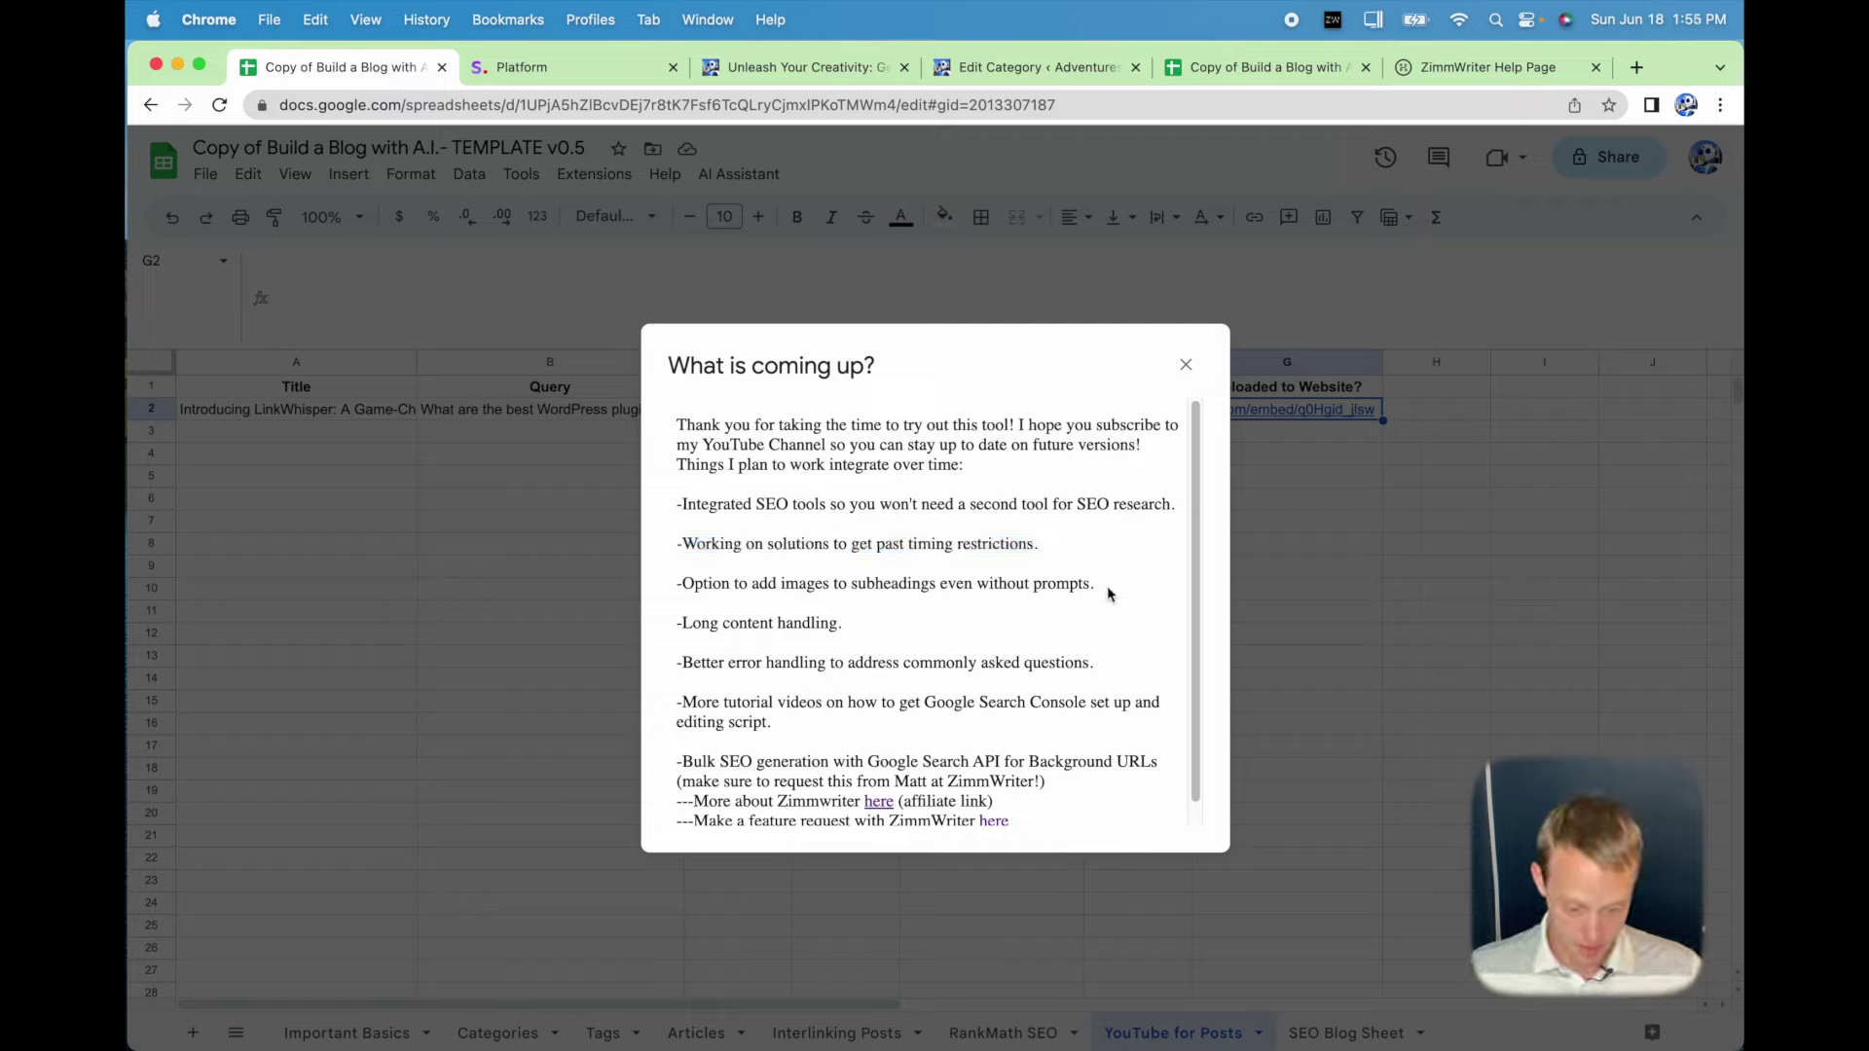
left_click_drag(1106, 592, 1097, 585)
left_click_drag(693, 605, 668, 586)
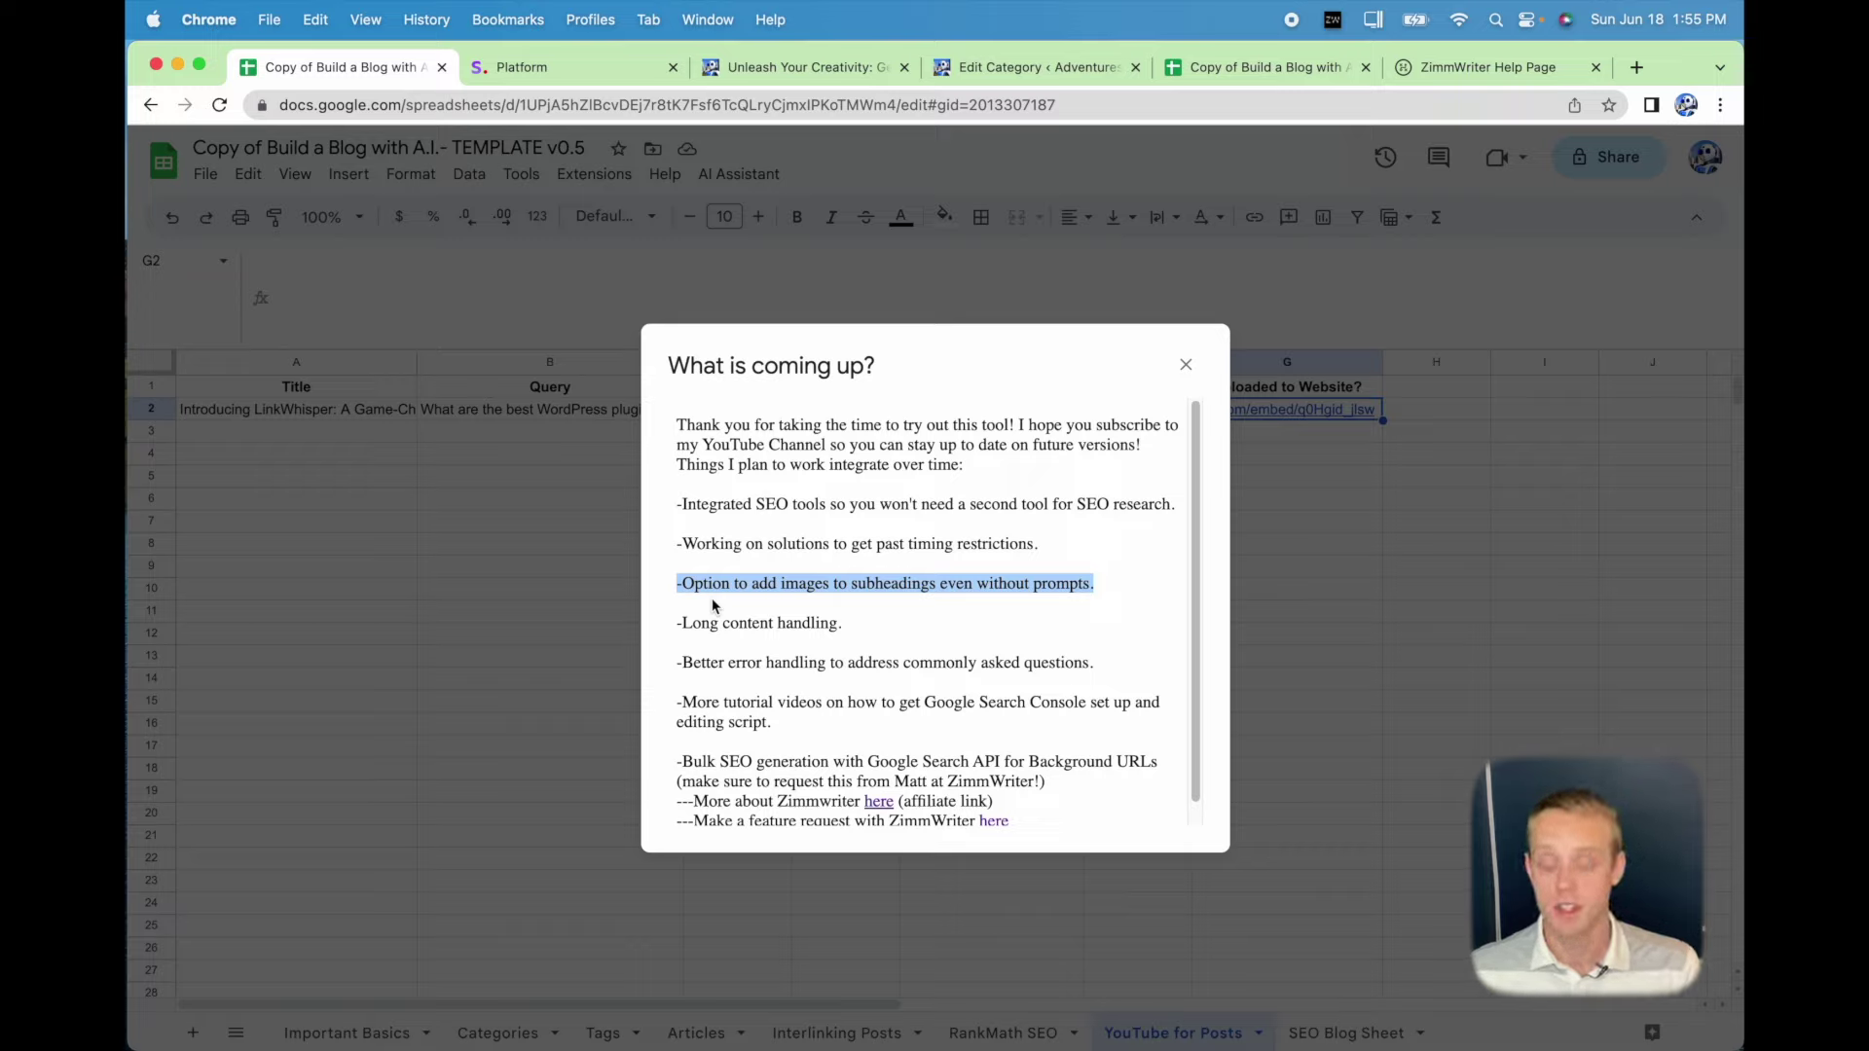
left_click_drag(670, 632, 840, 624)
left_click(840, 623)
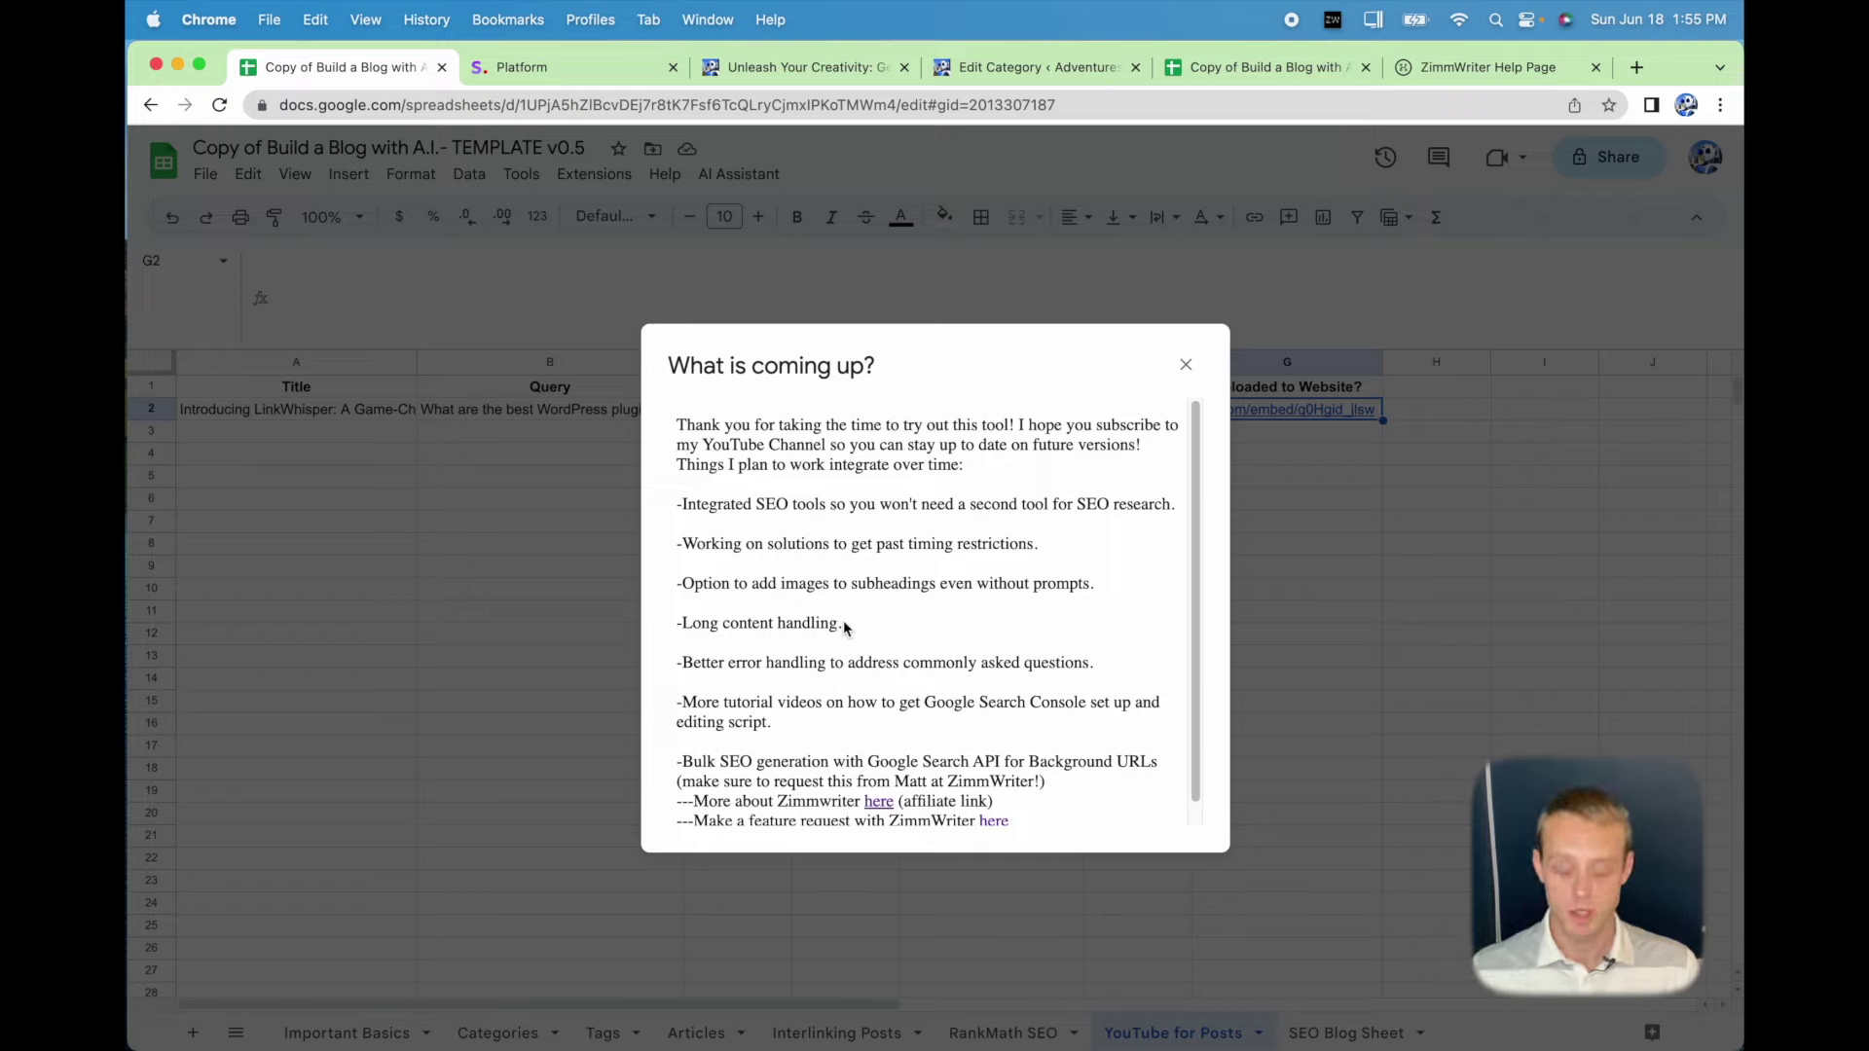
Review the remaining plans on error handling, tutorial videos, bulk SEO generation and ZimmWriter feature requests, and close the What is coming up dialog.
scroll(855, 669, "down", 1)
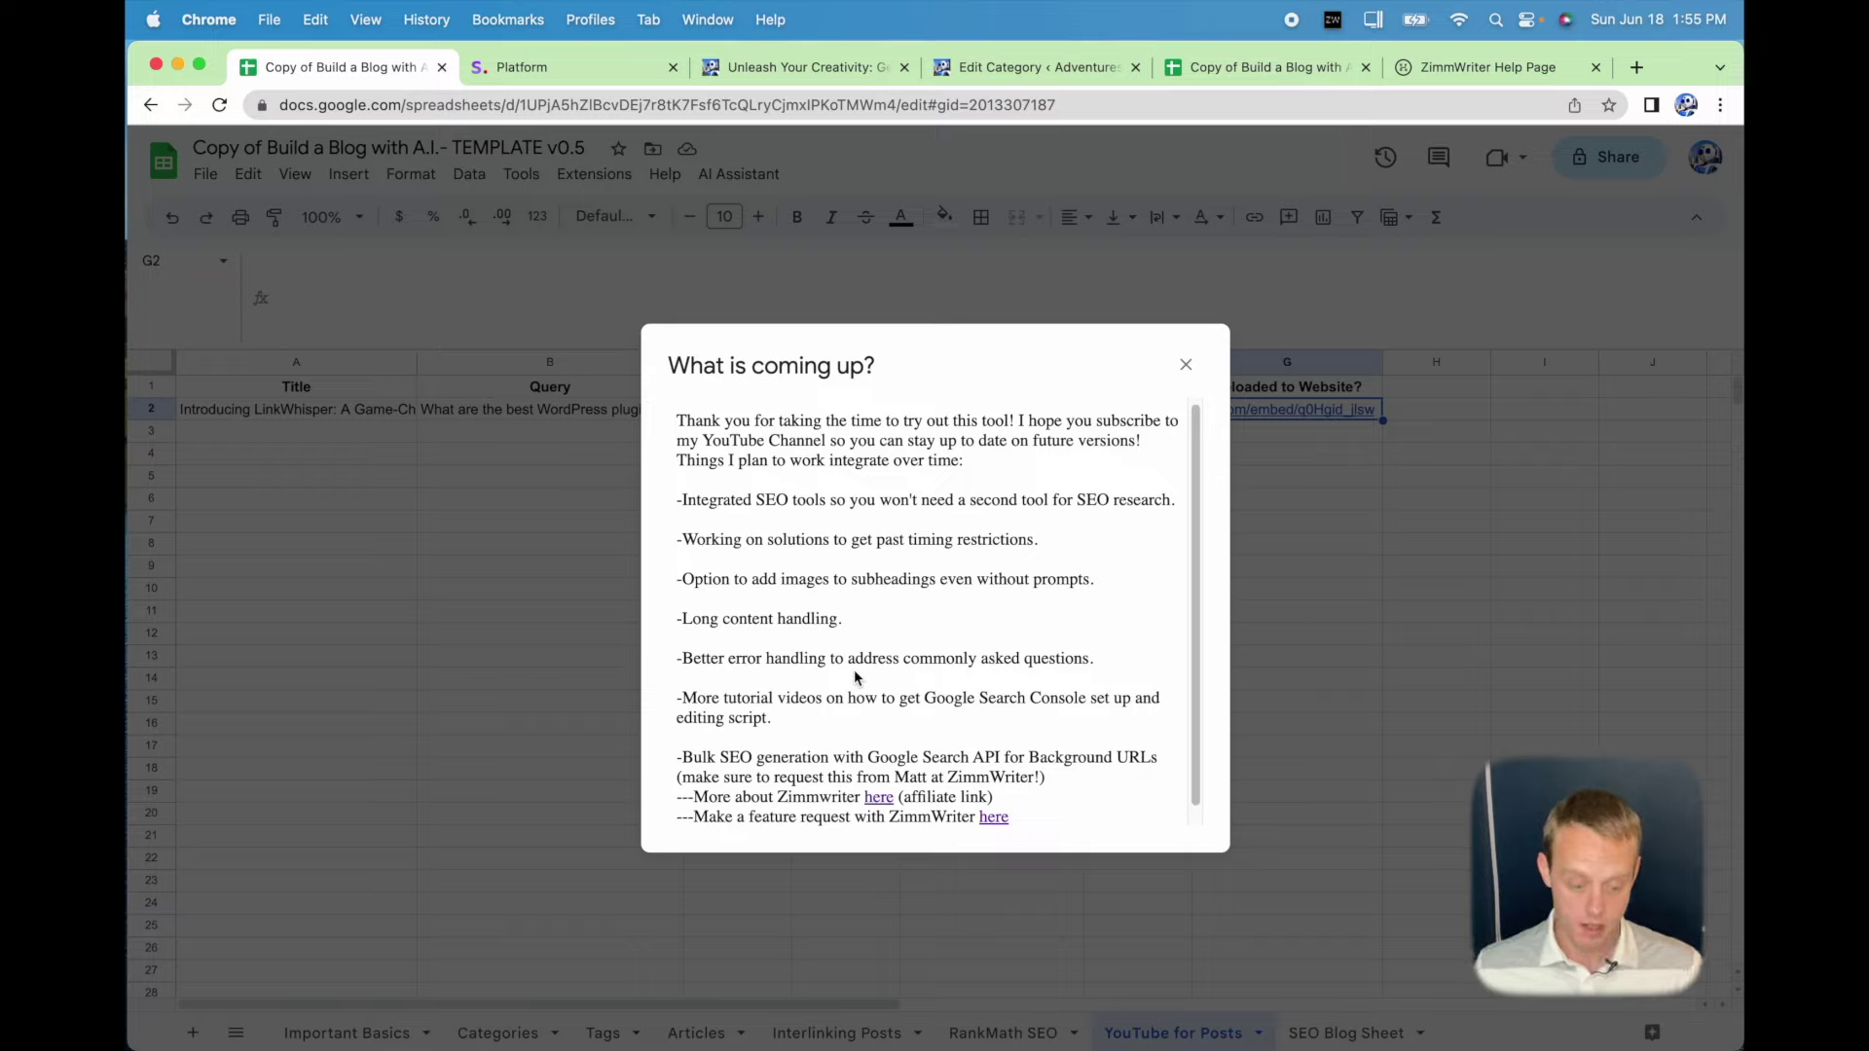
scroll(855, 672, "down", 1)
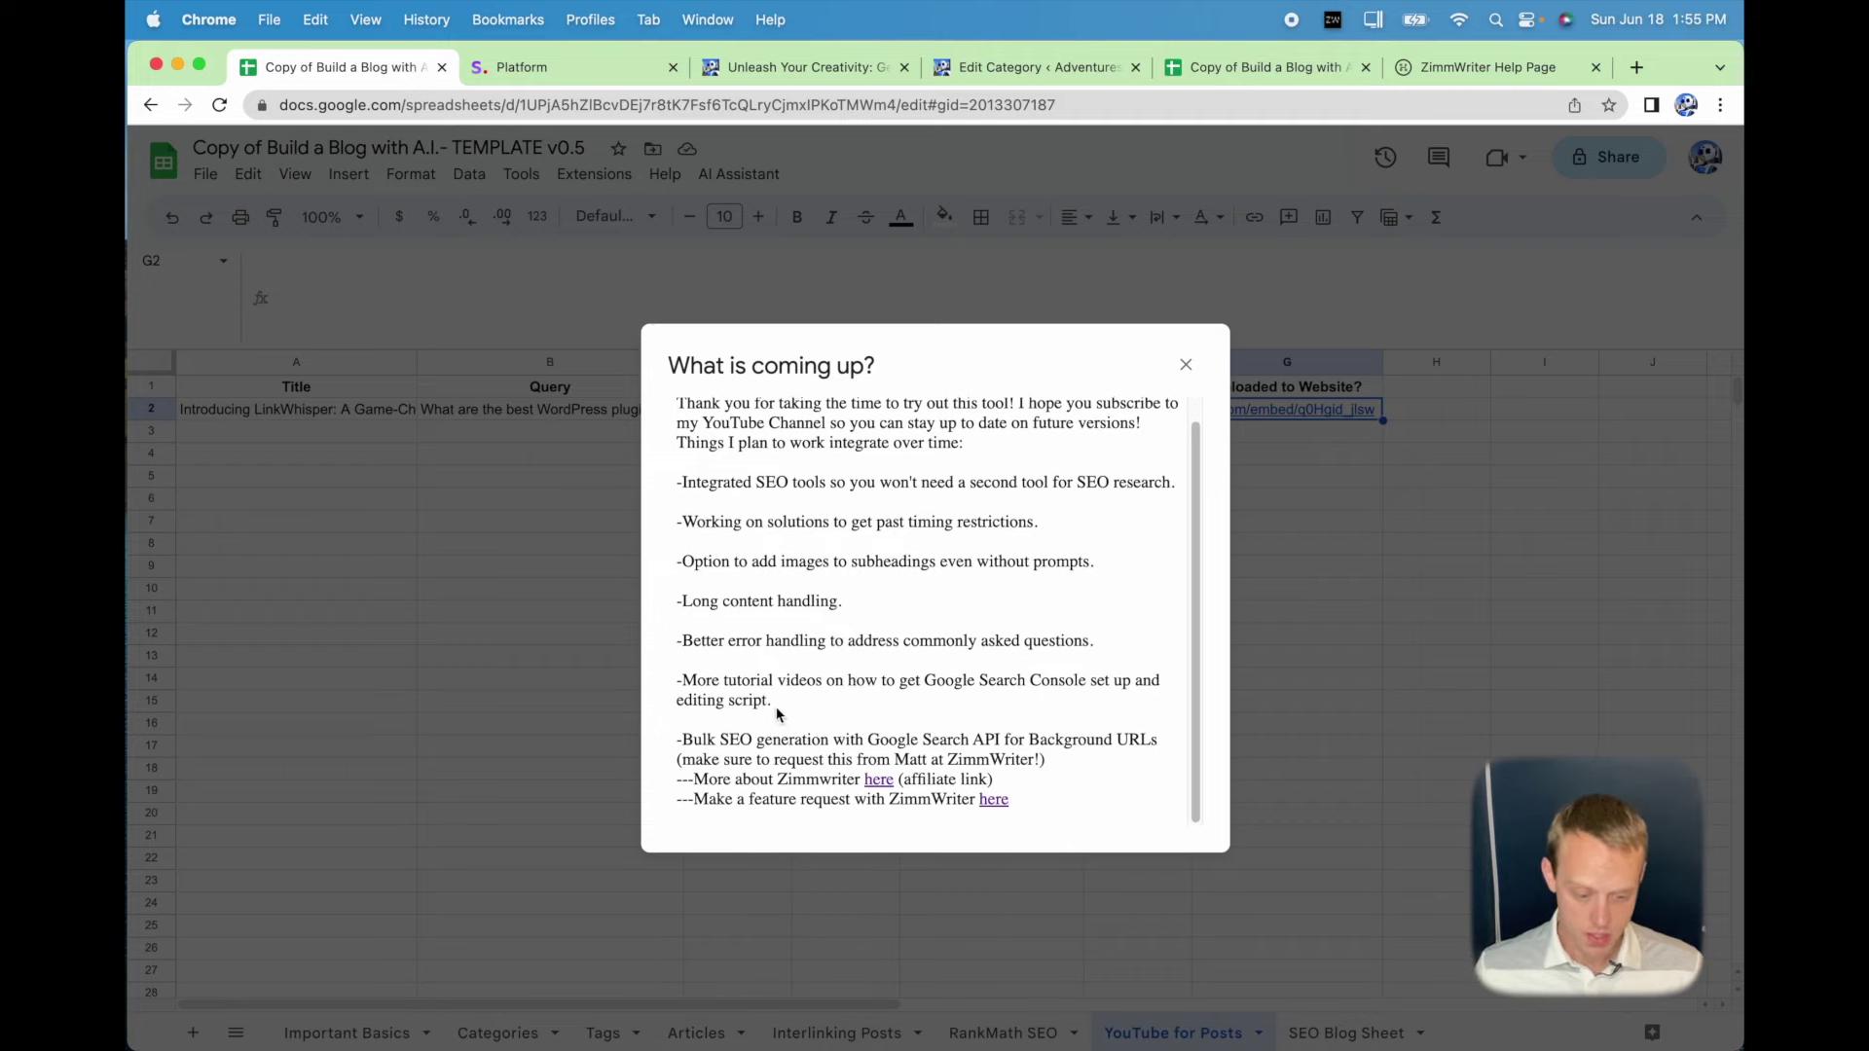
left_click_drag(786, 718, 674, 692)
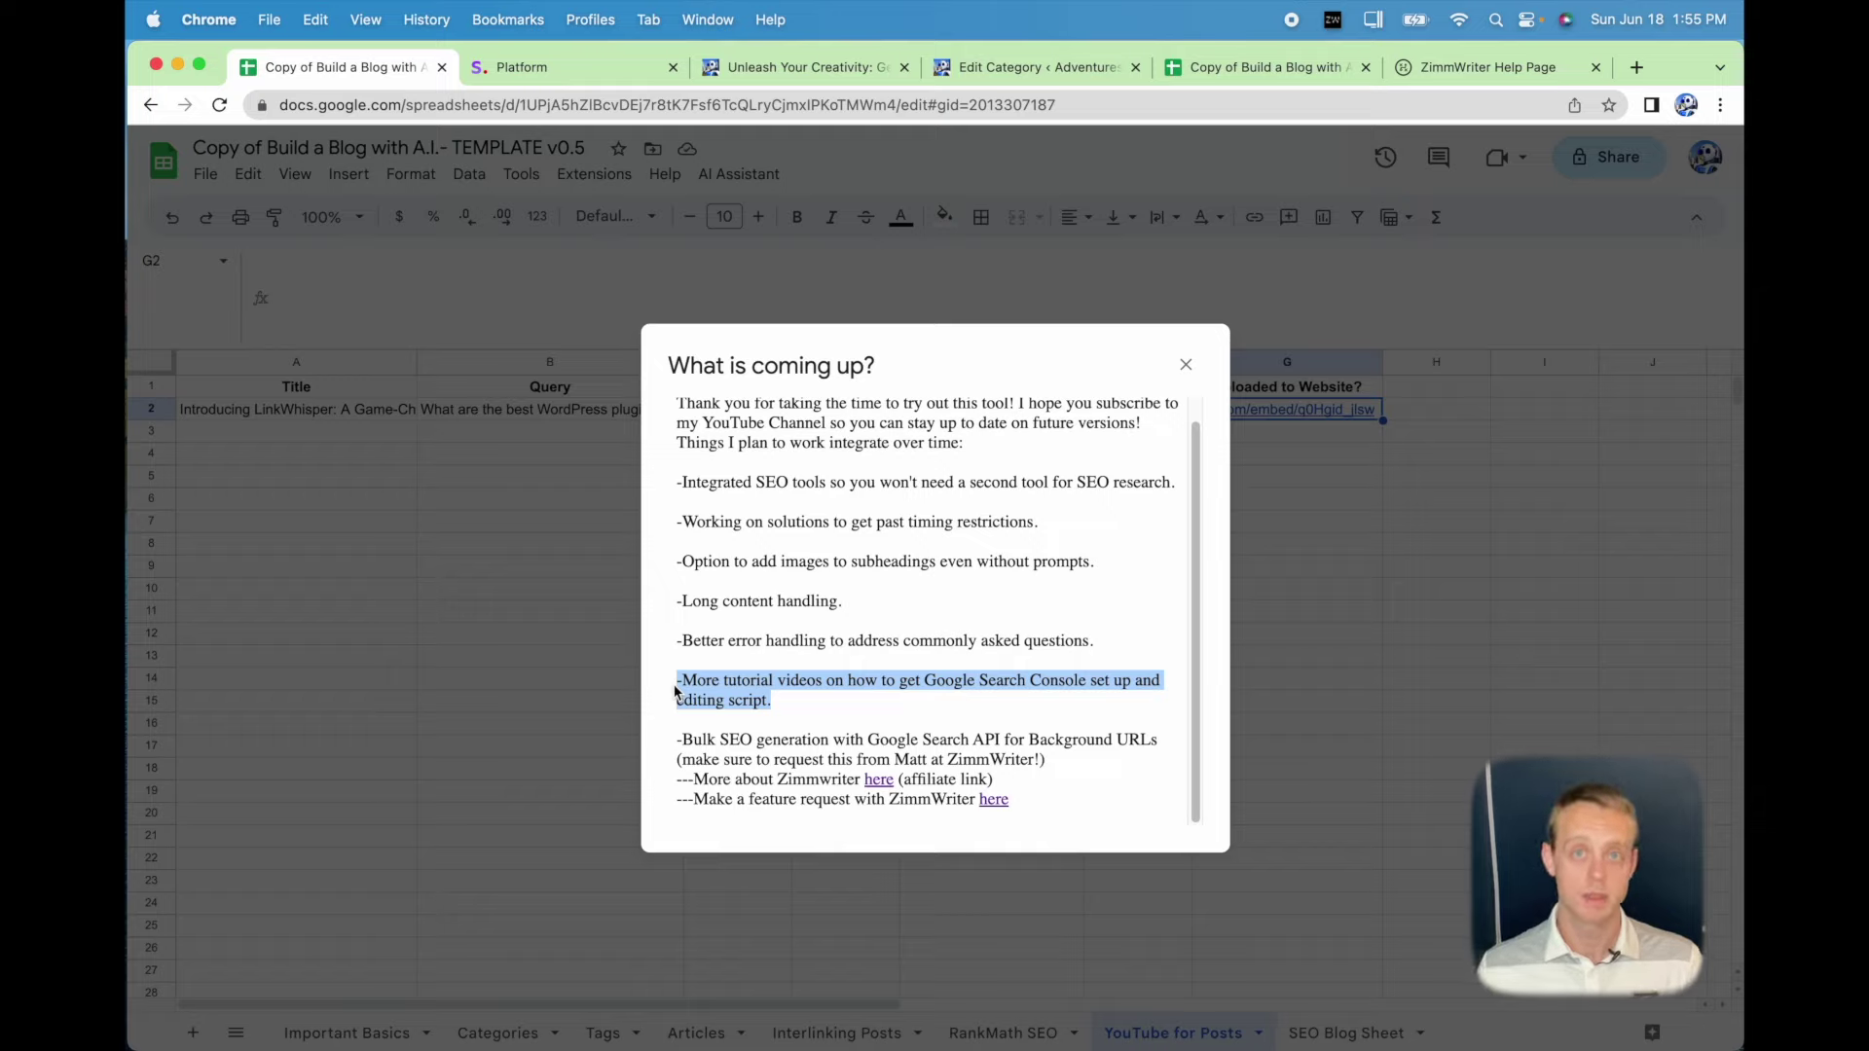
left_click_drag(677, 739, 1064, 765)
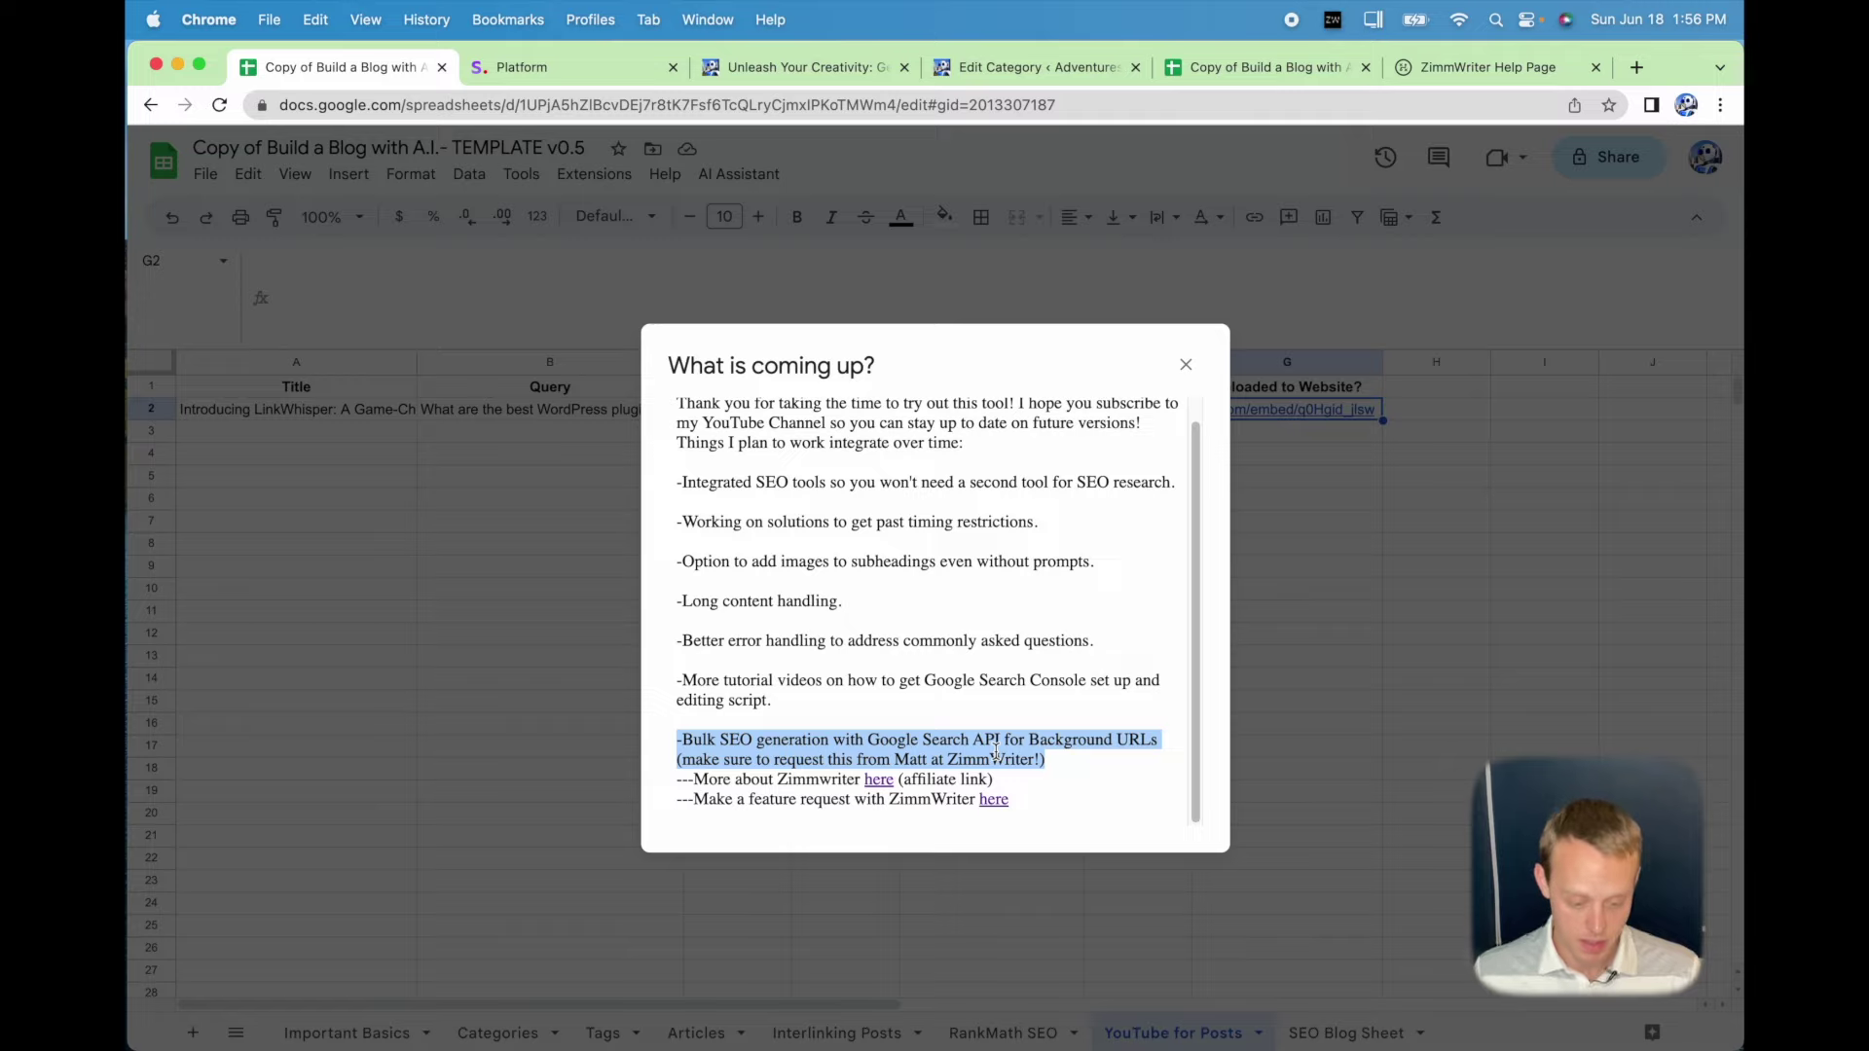
left_click(819, 786)
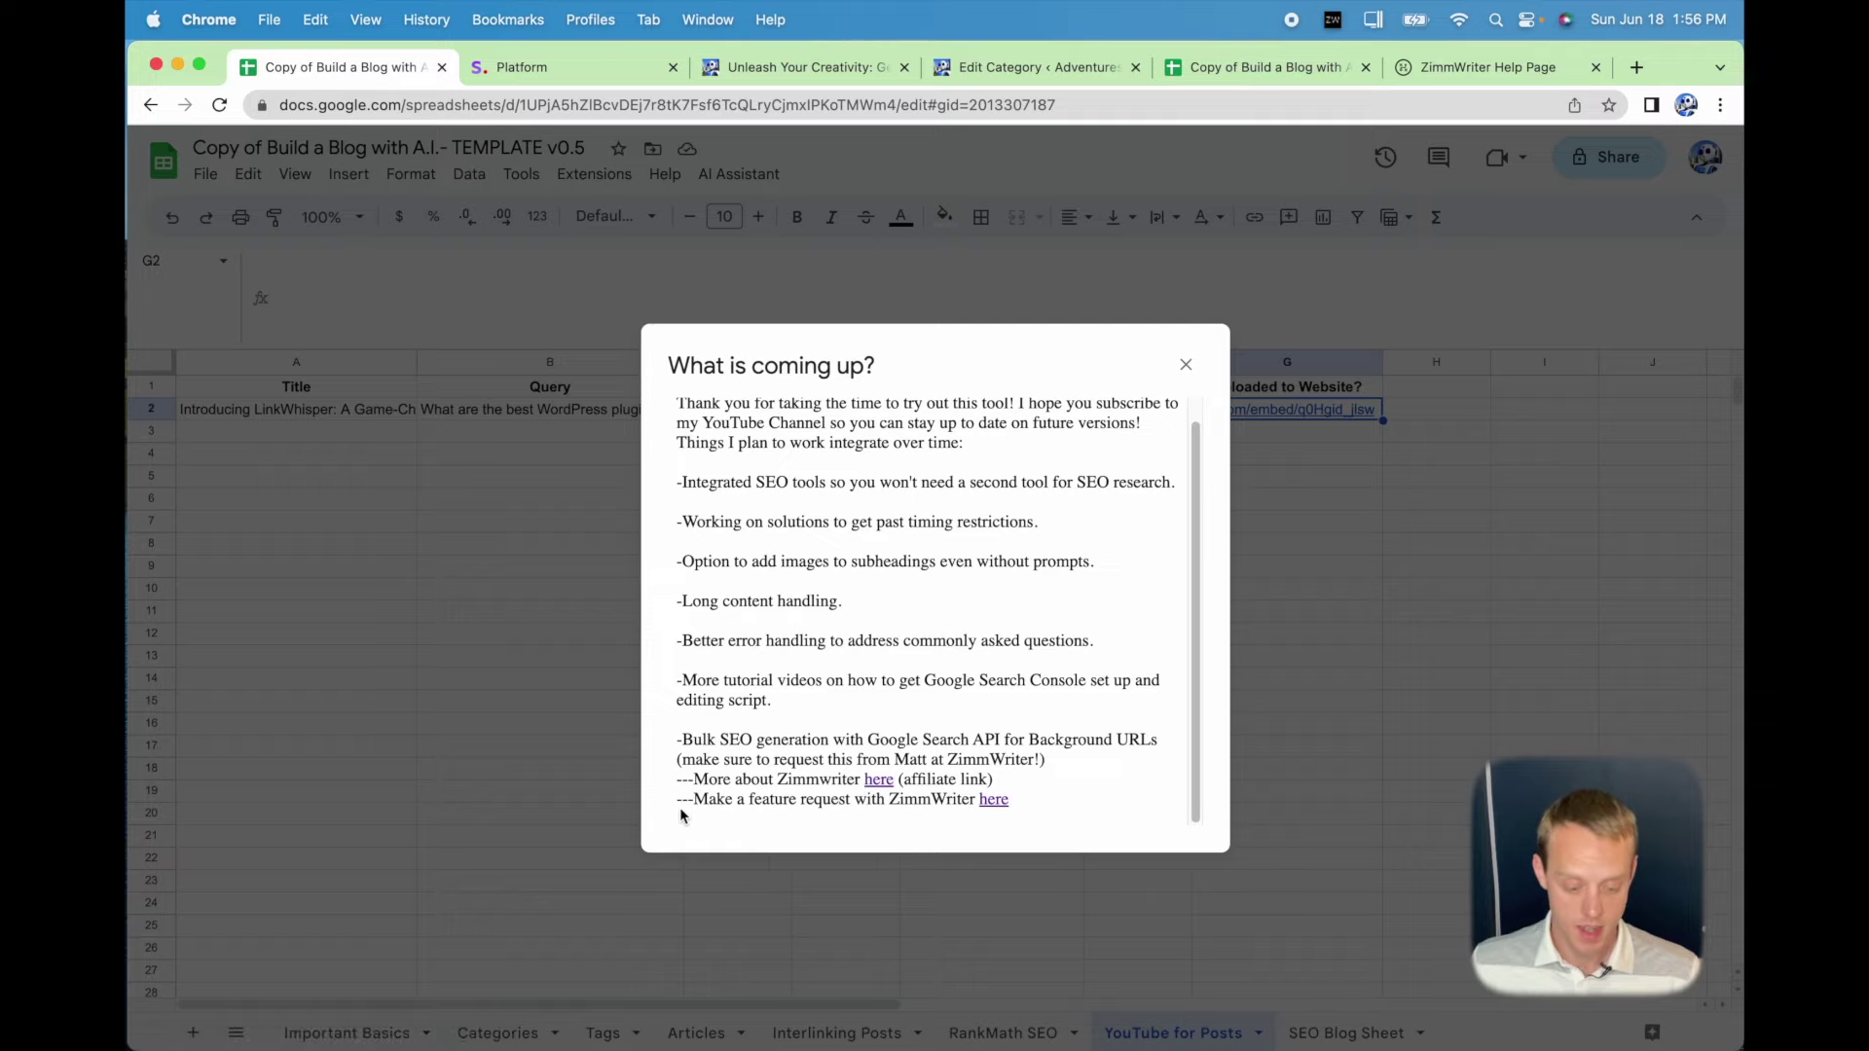
left_click_drag(681, 795, 998, 802)
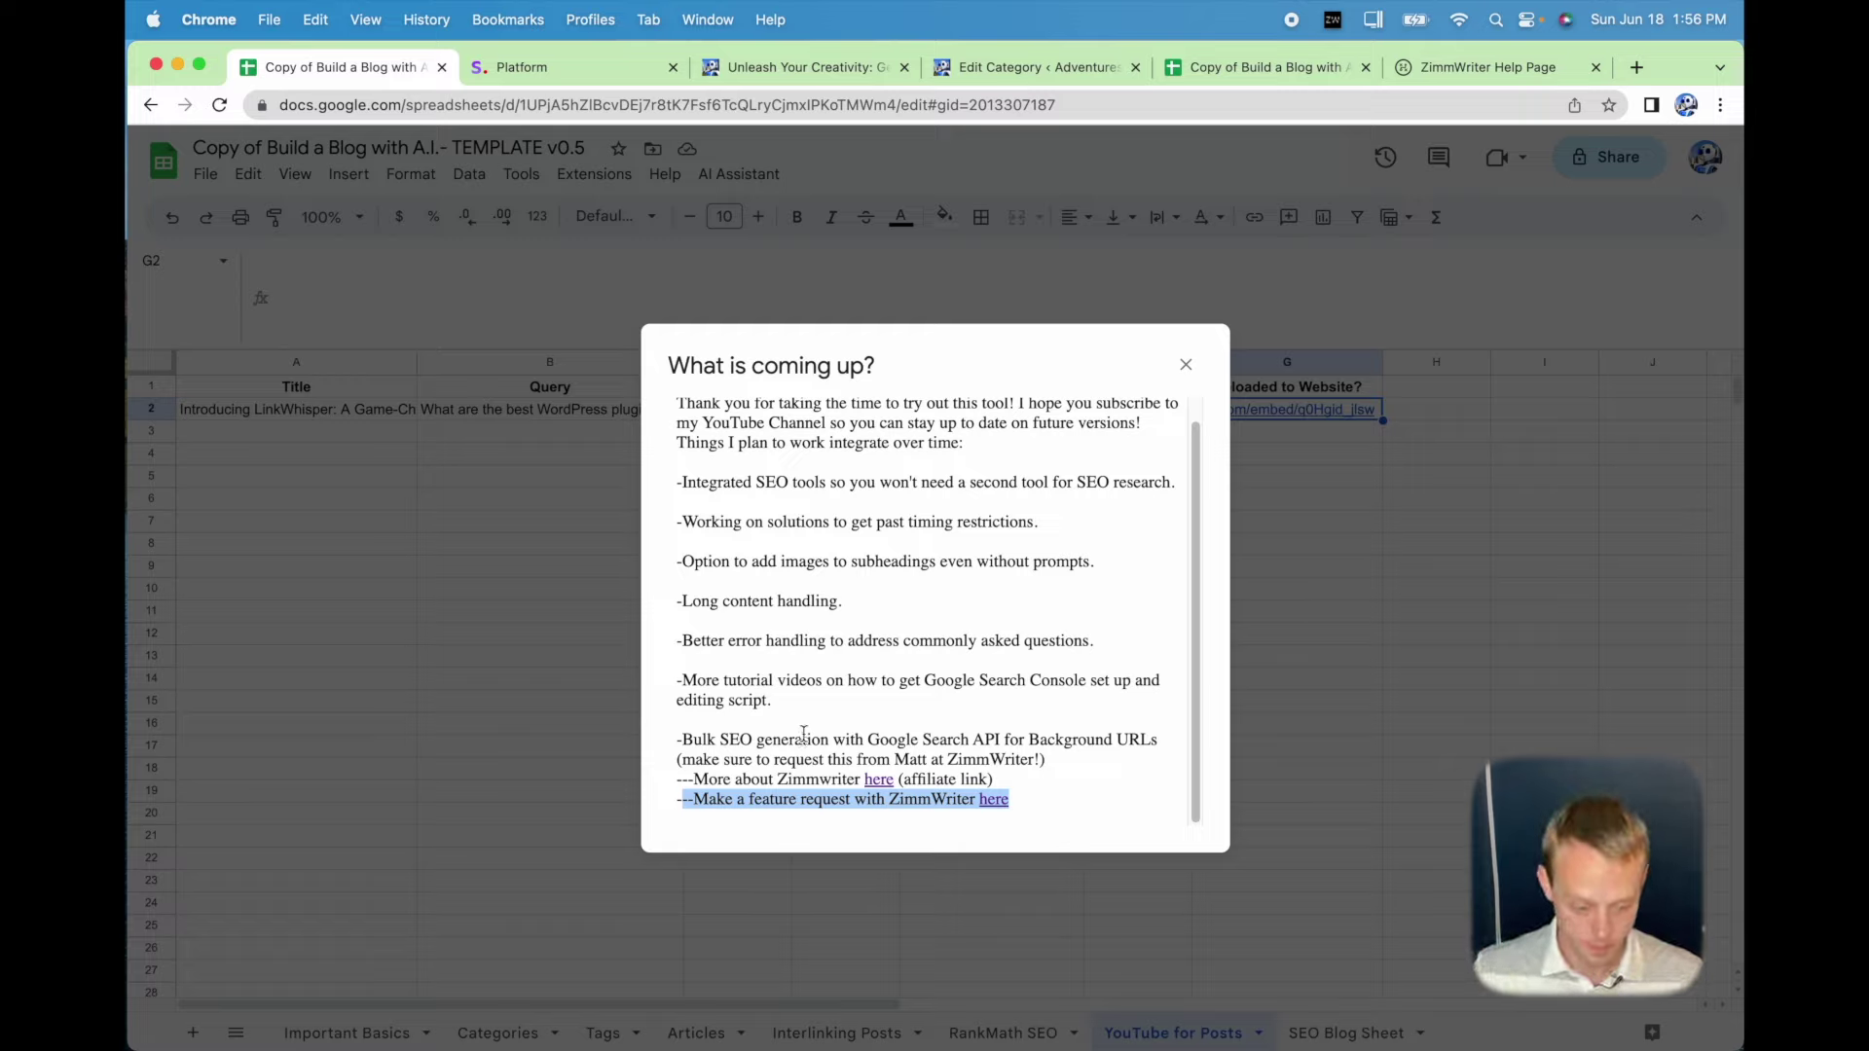
left_click(1185, 365)
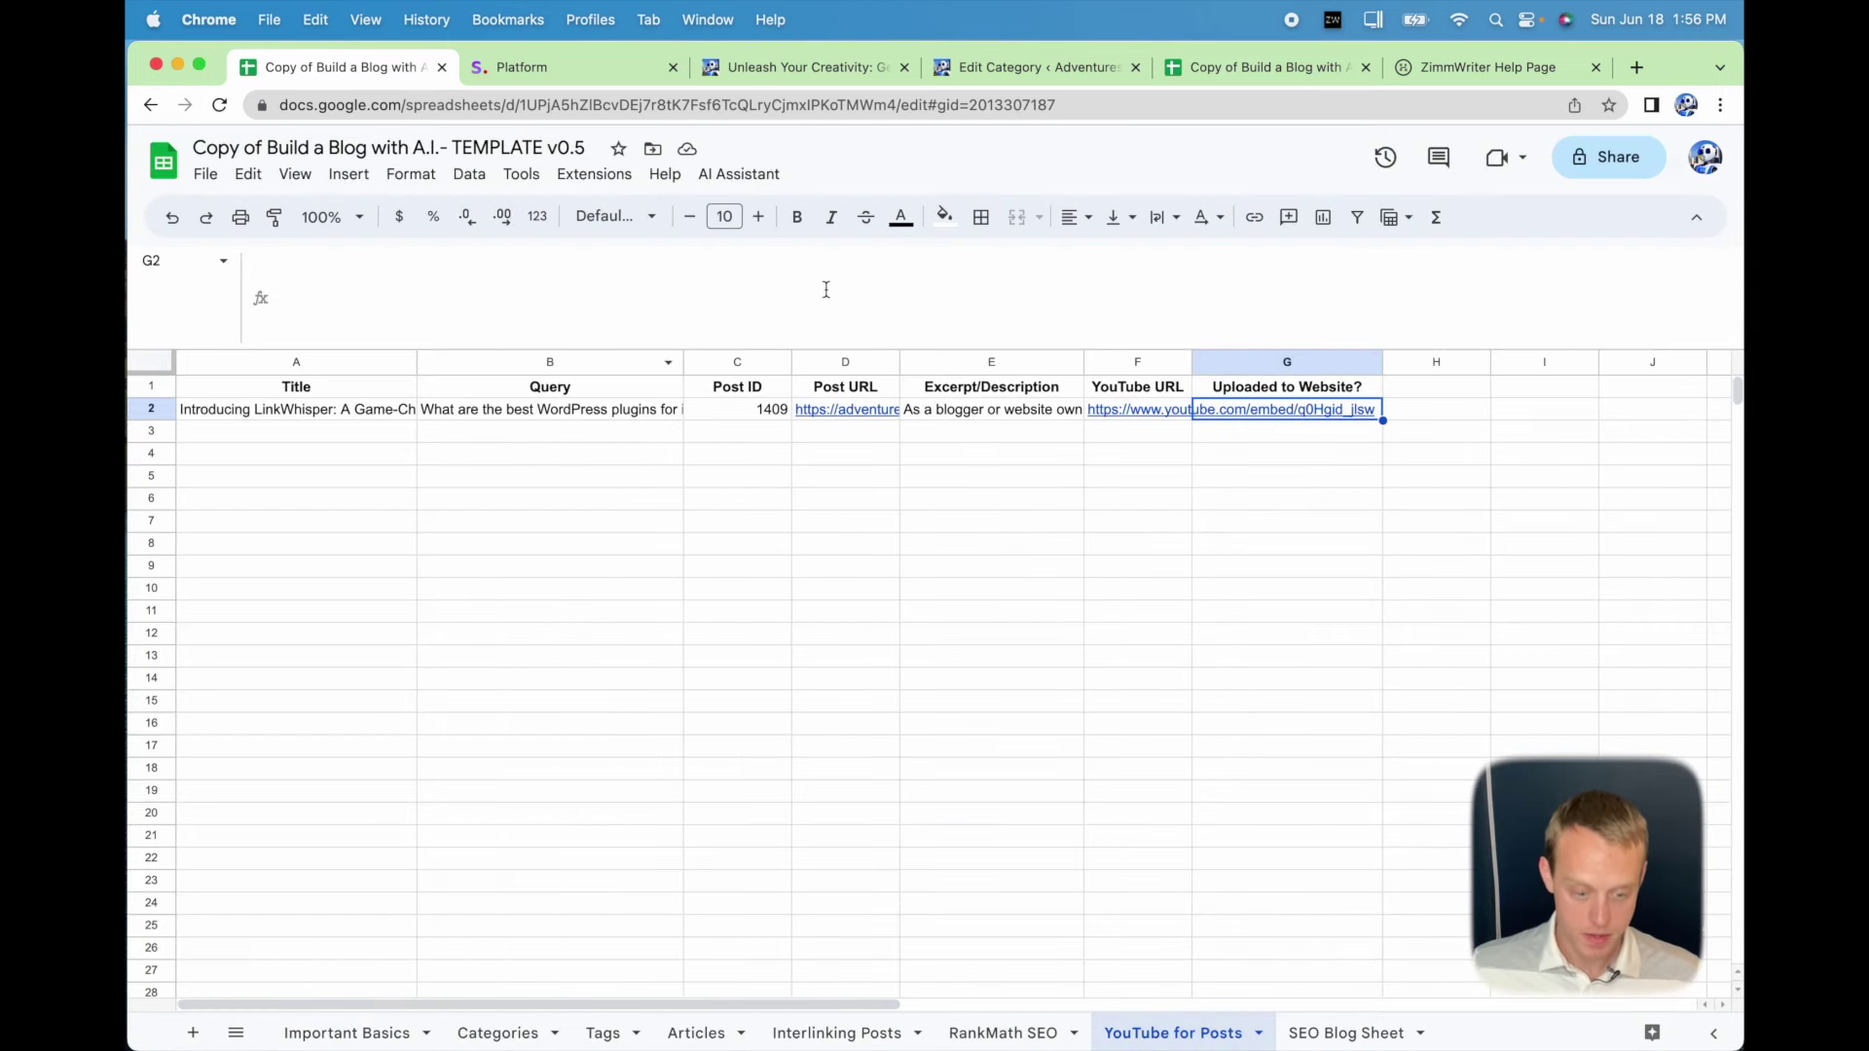
Display the AI Assistant's list of commands.
left_click(749, 180)
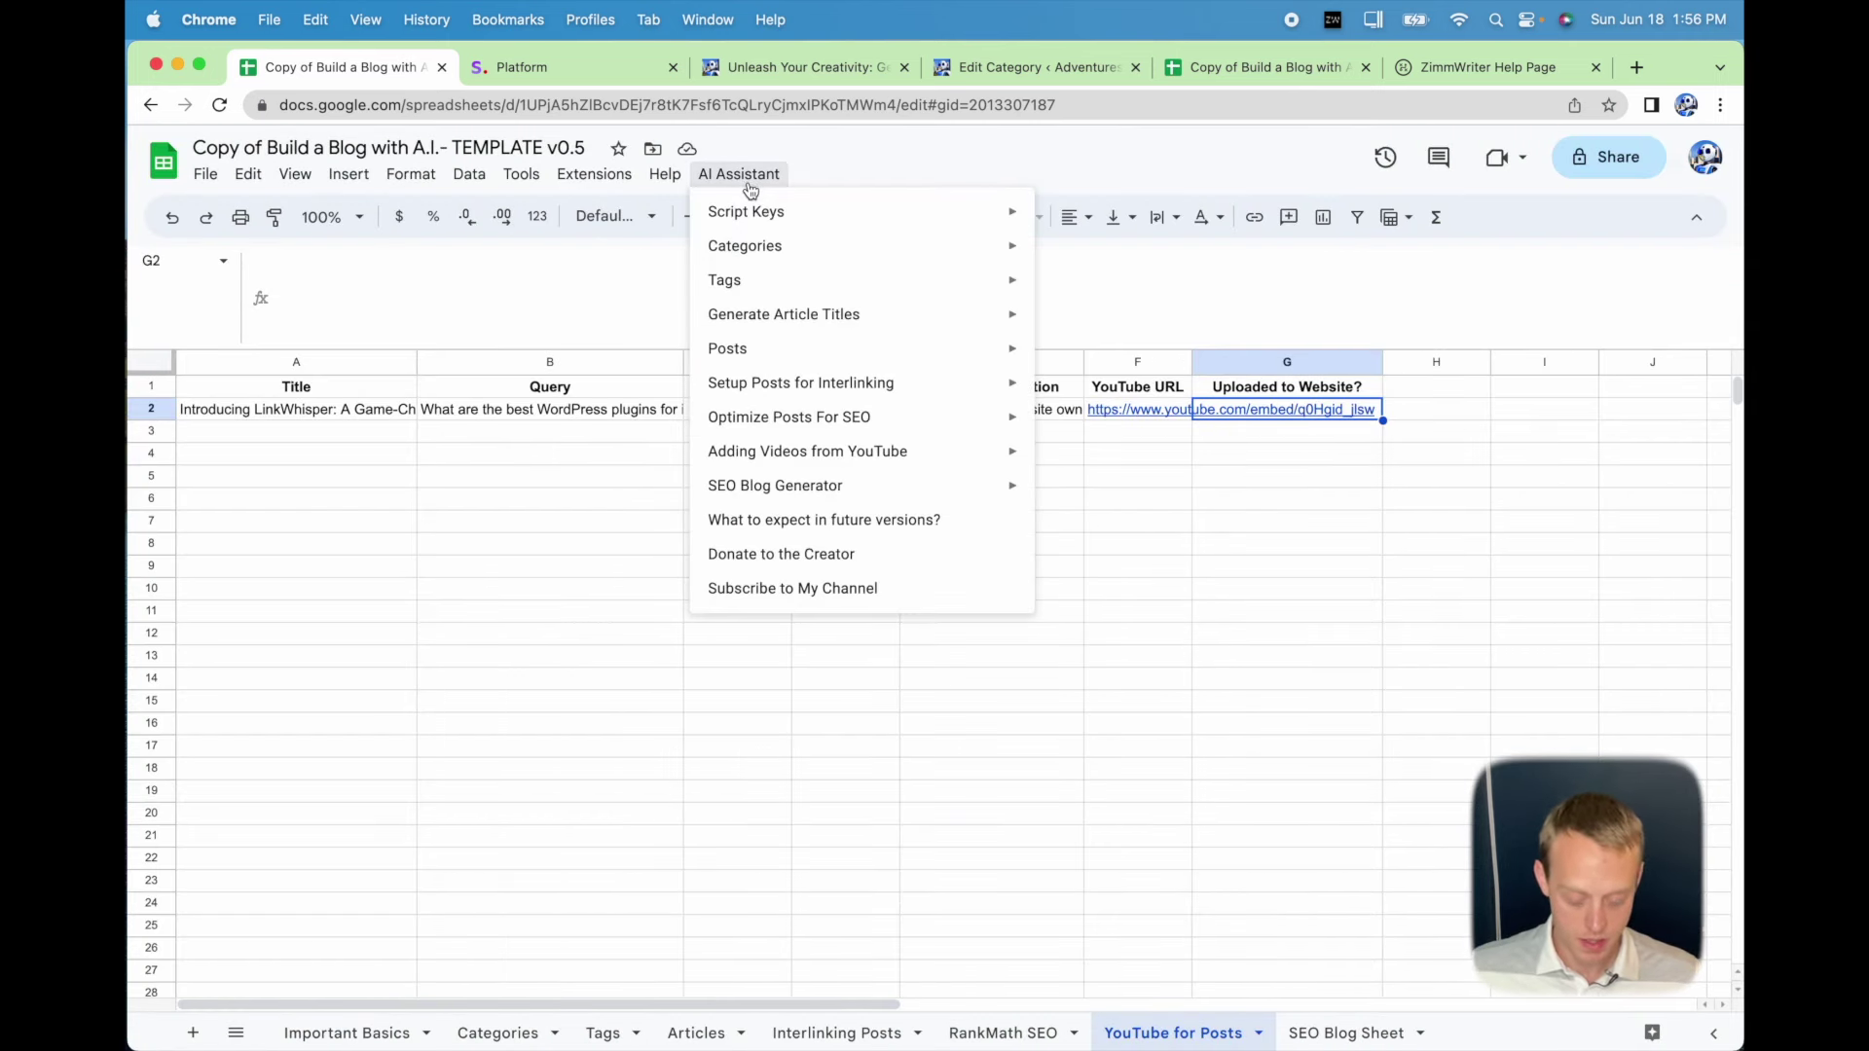